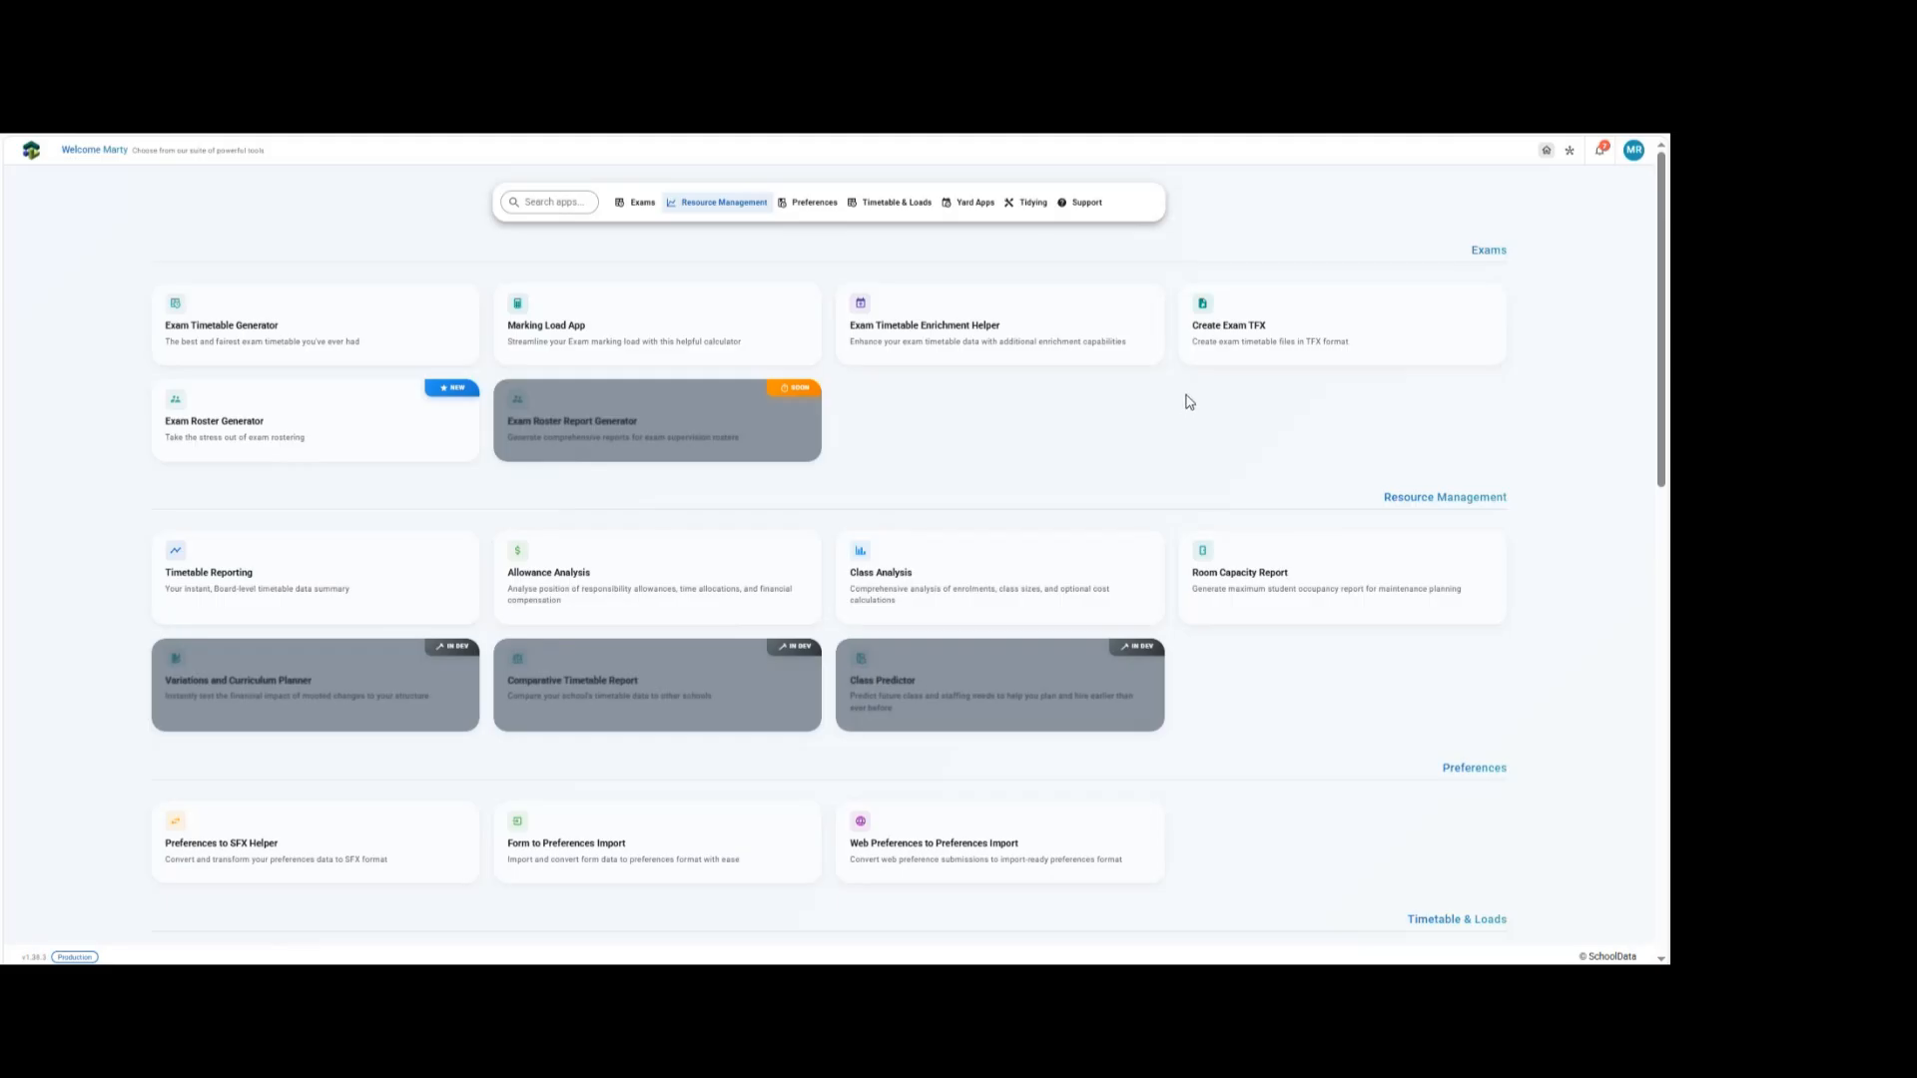
In the Exam Roster Generator, start a new exam roster project named Marty Test 009.
{"action": "left_click", "coordinate": [227, 416]}
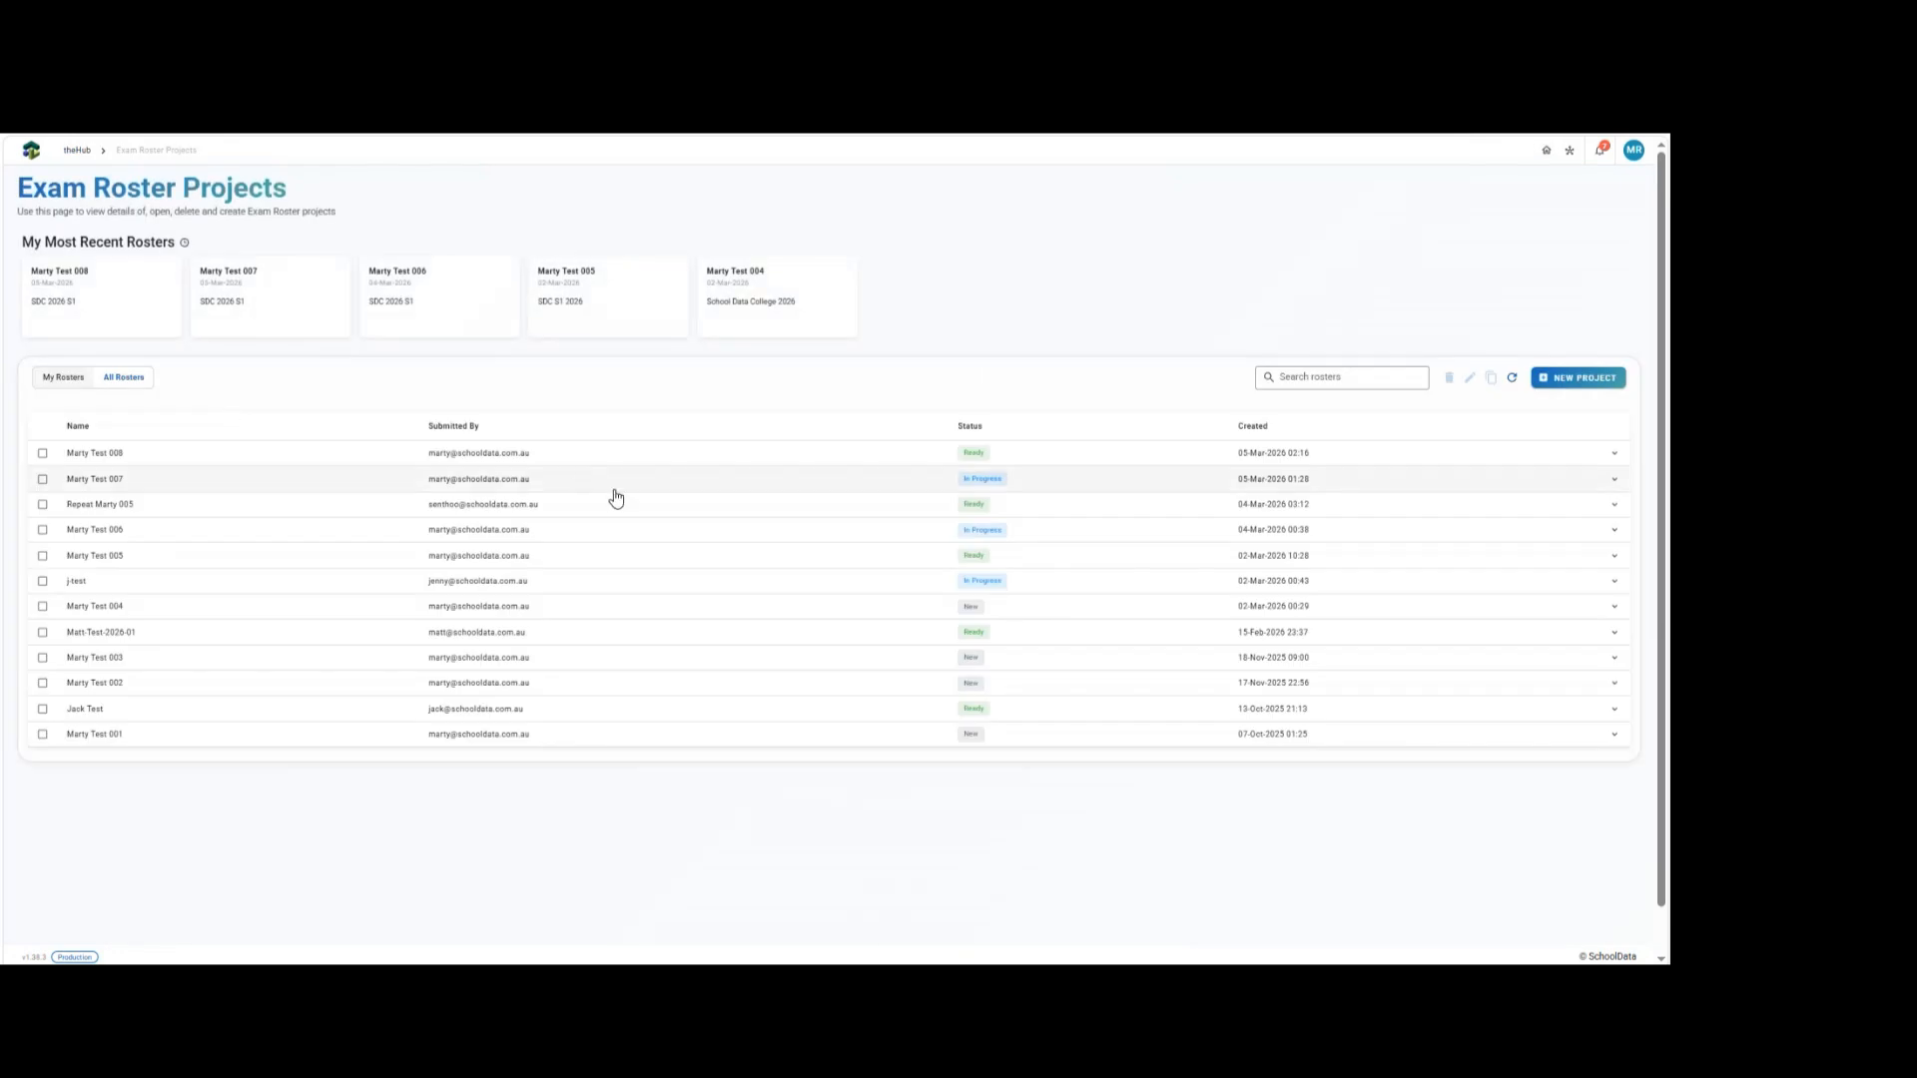
{"action": "left_click", "coordinate": [1561, 377]}
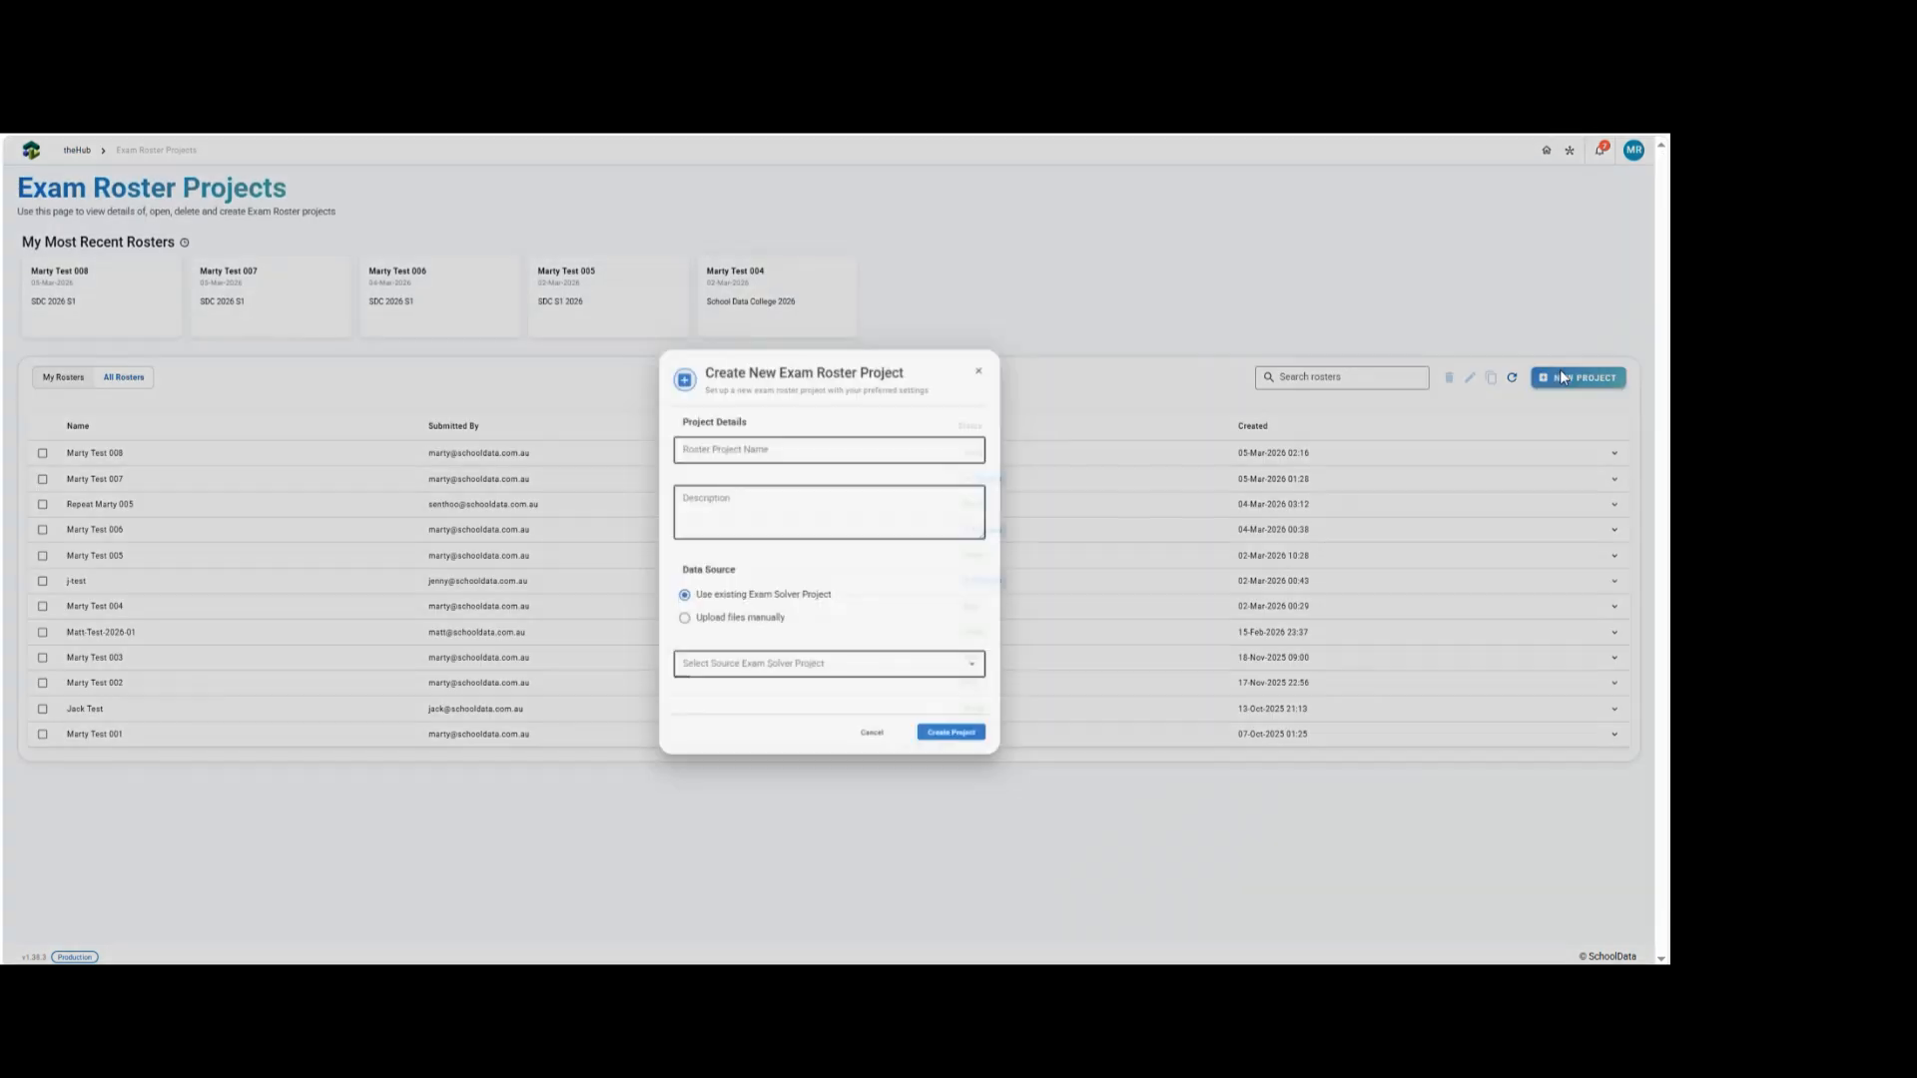
{"action": "left_click", "coordinate": [794, 451]}
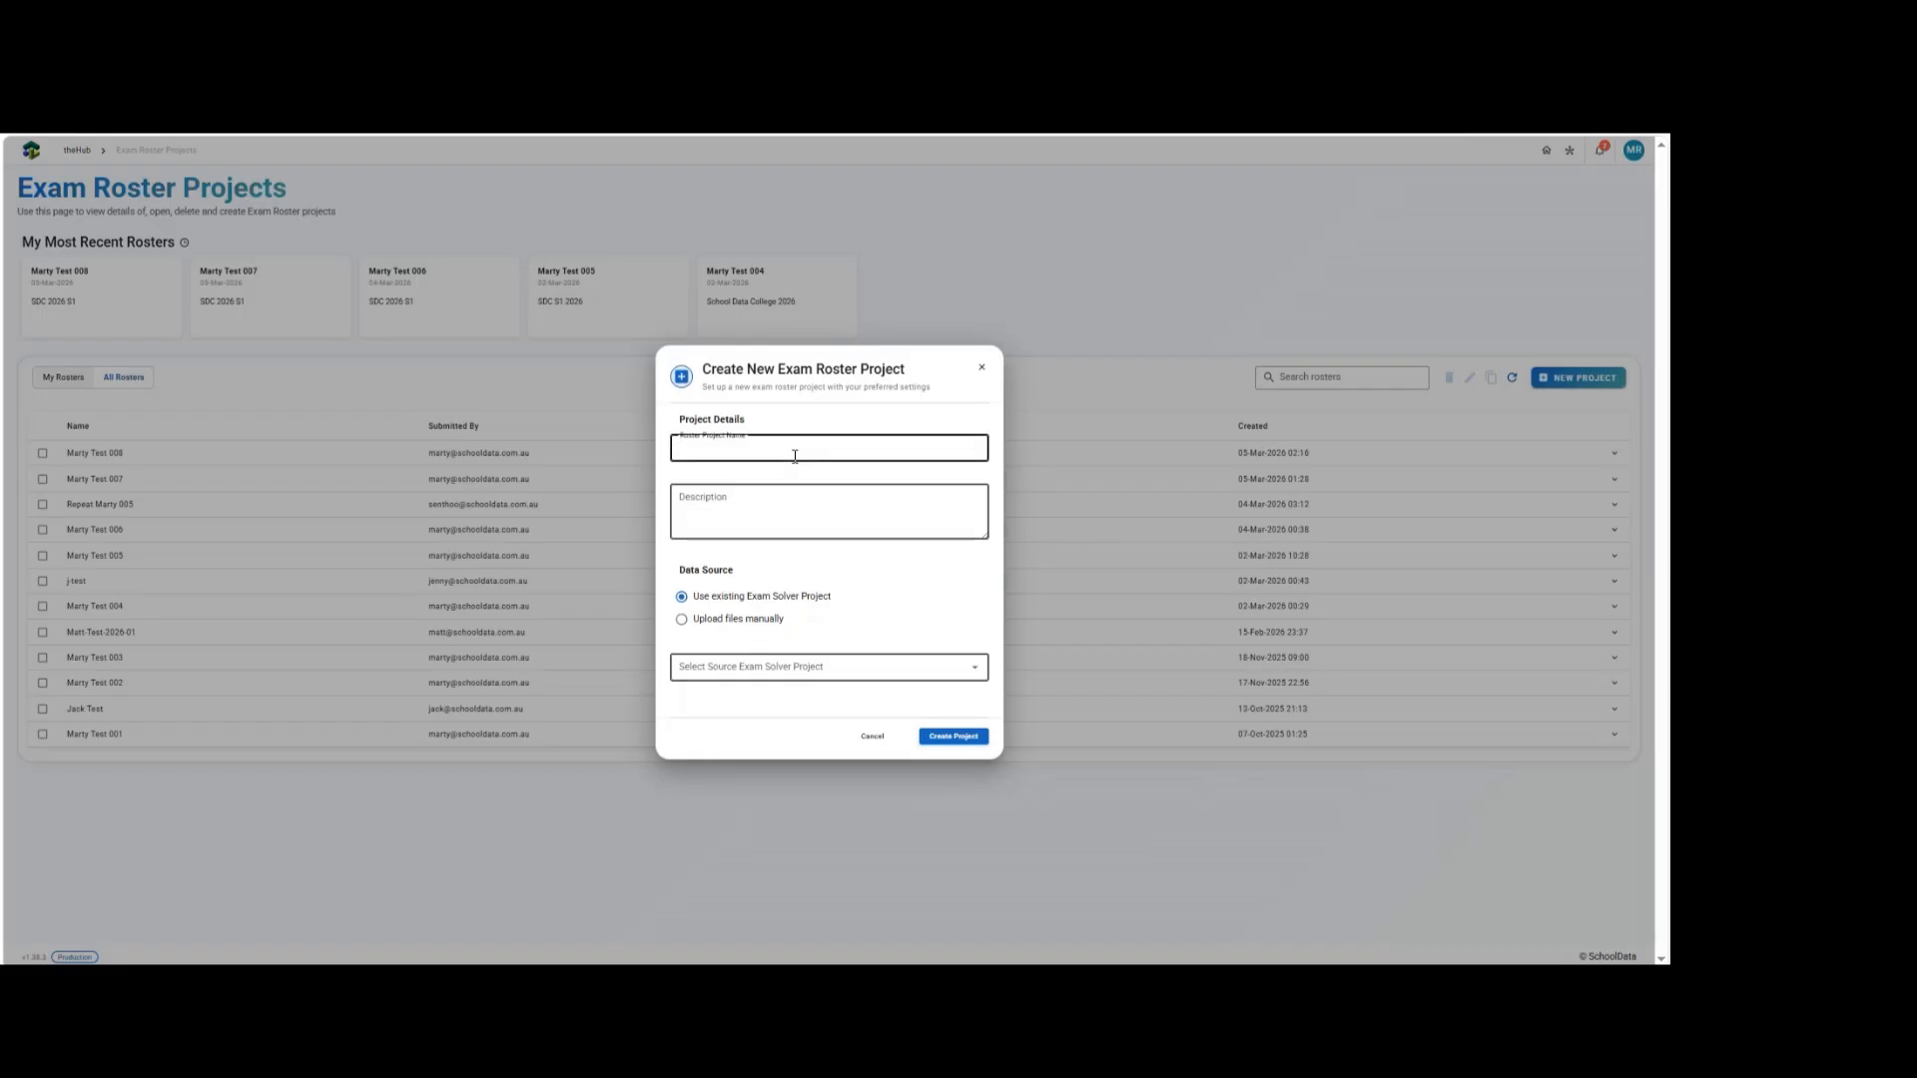
{"action": "type", "text": "Marty test 009"}
{"action": "key", "text": "BackSpace"}
Enter SDC 2026 S1 as the project description.
{"action": "left_click", "coordinate": [718, 504]}
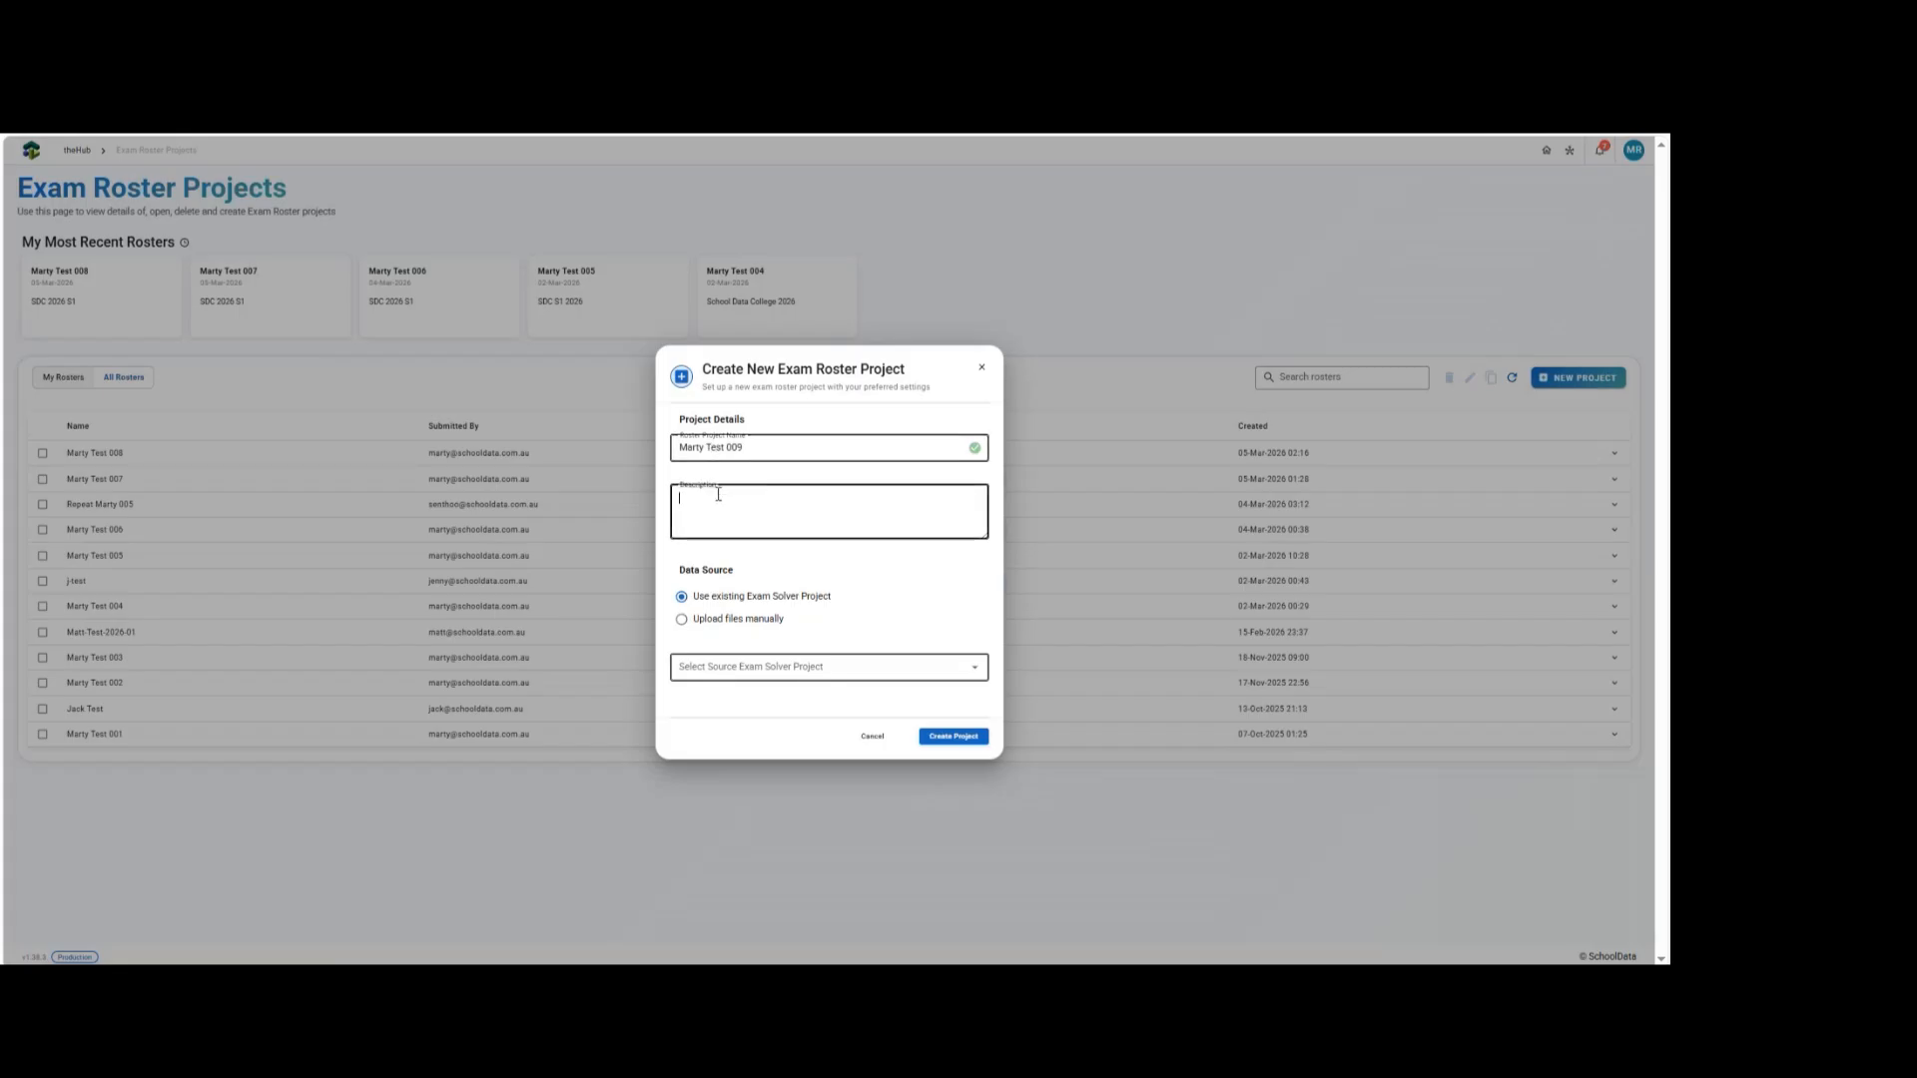
{"action": "type", "text": "SDC 2026 S1"}
Switch the project's data source to uploading files manually.
{"action": "left_click", "coordinate": [769, 667]}
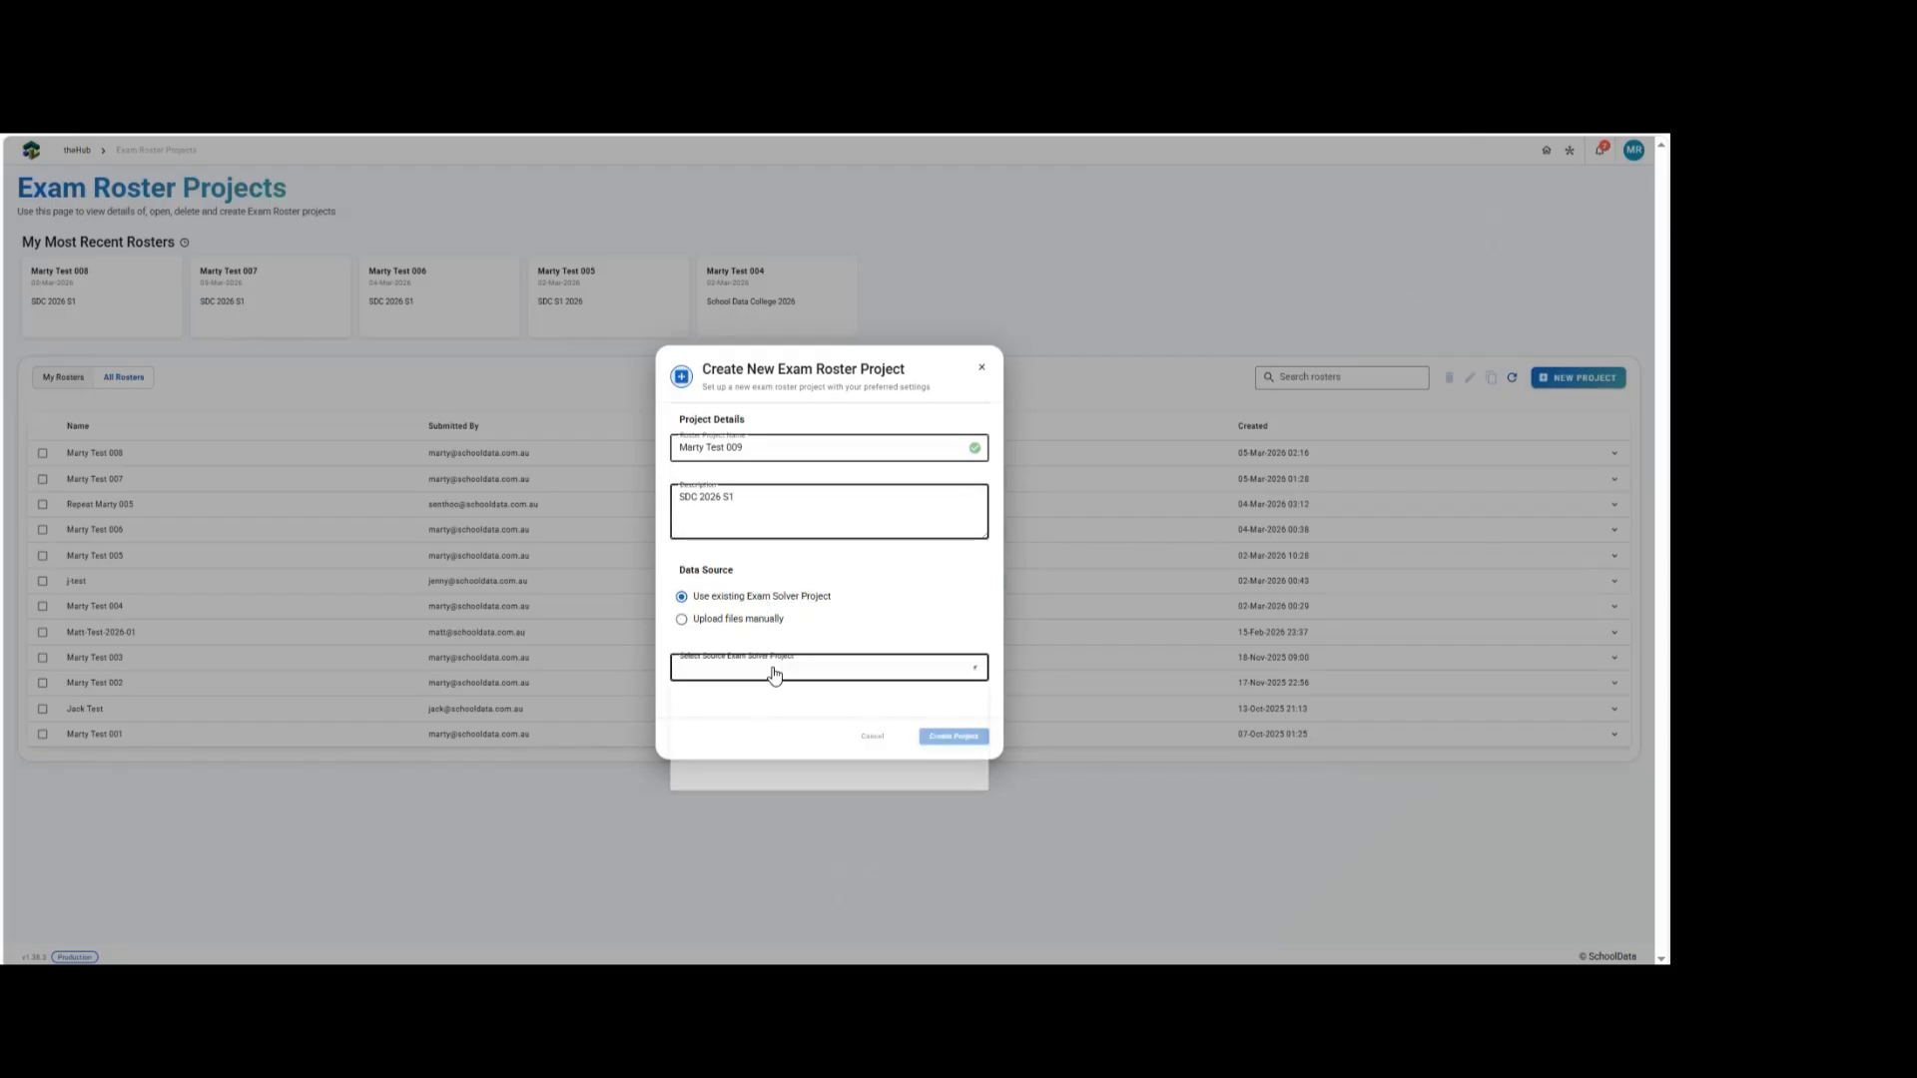
{"action": "left_click", "coordinate": [899, 583]}
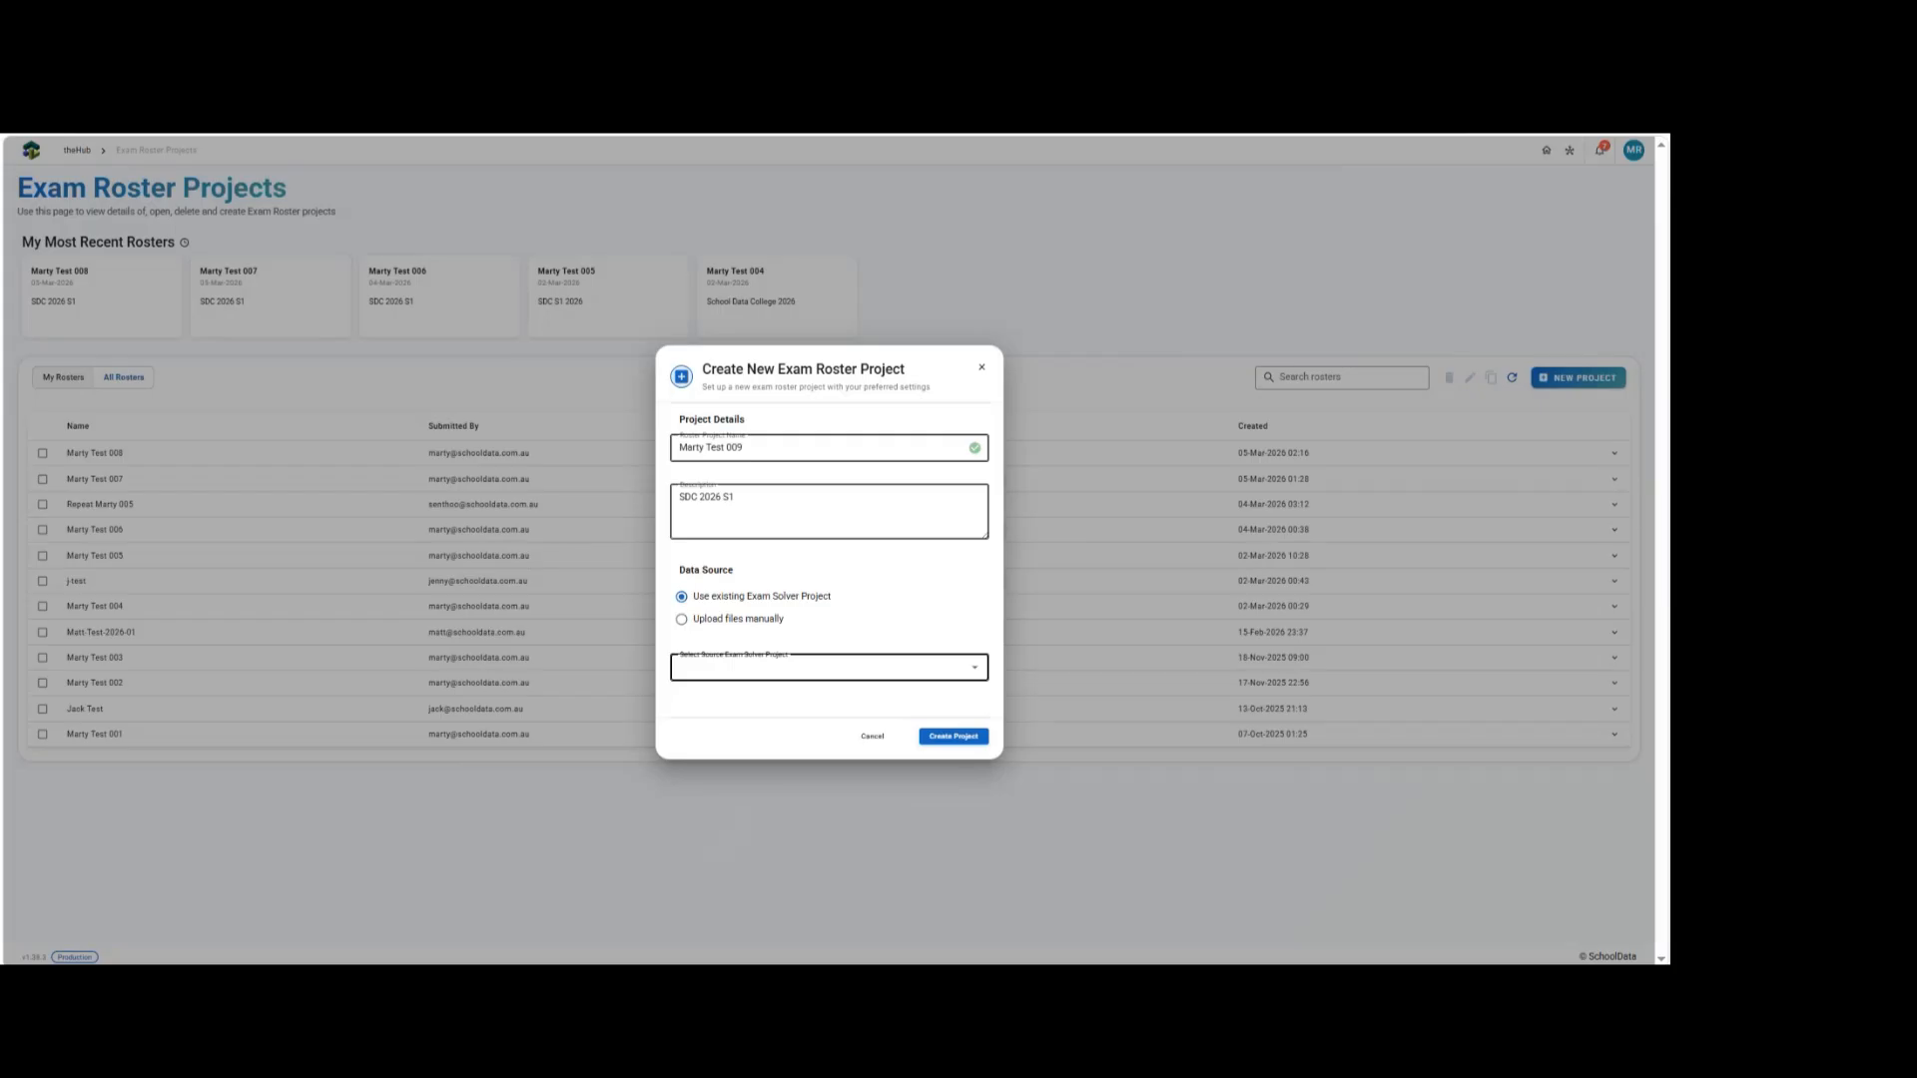
{"action": "left_click", "coordinate": [726, 625]}
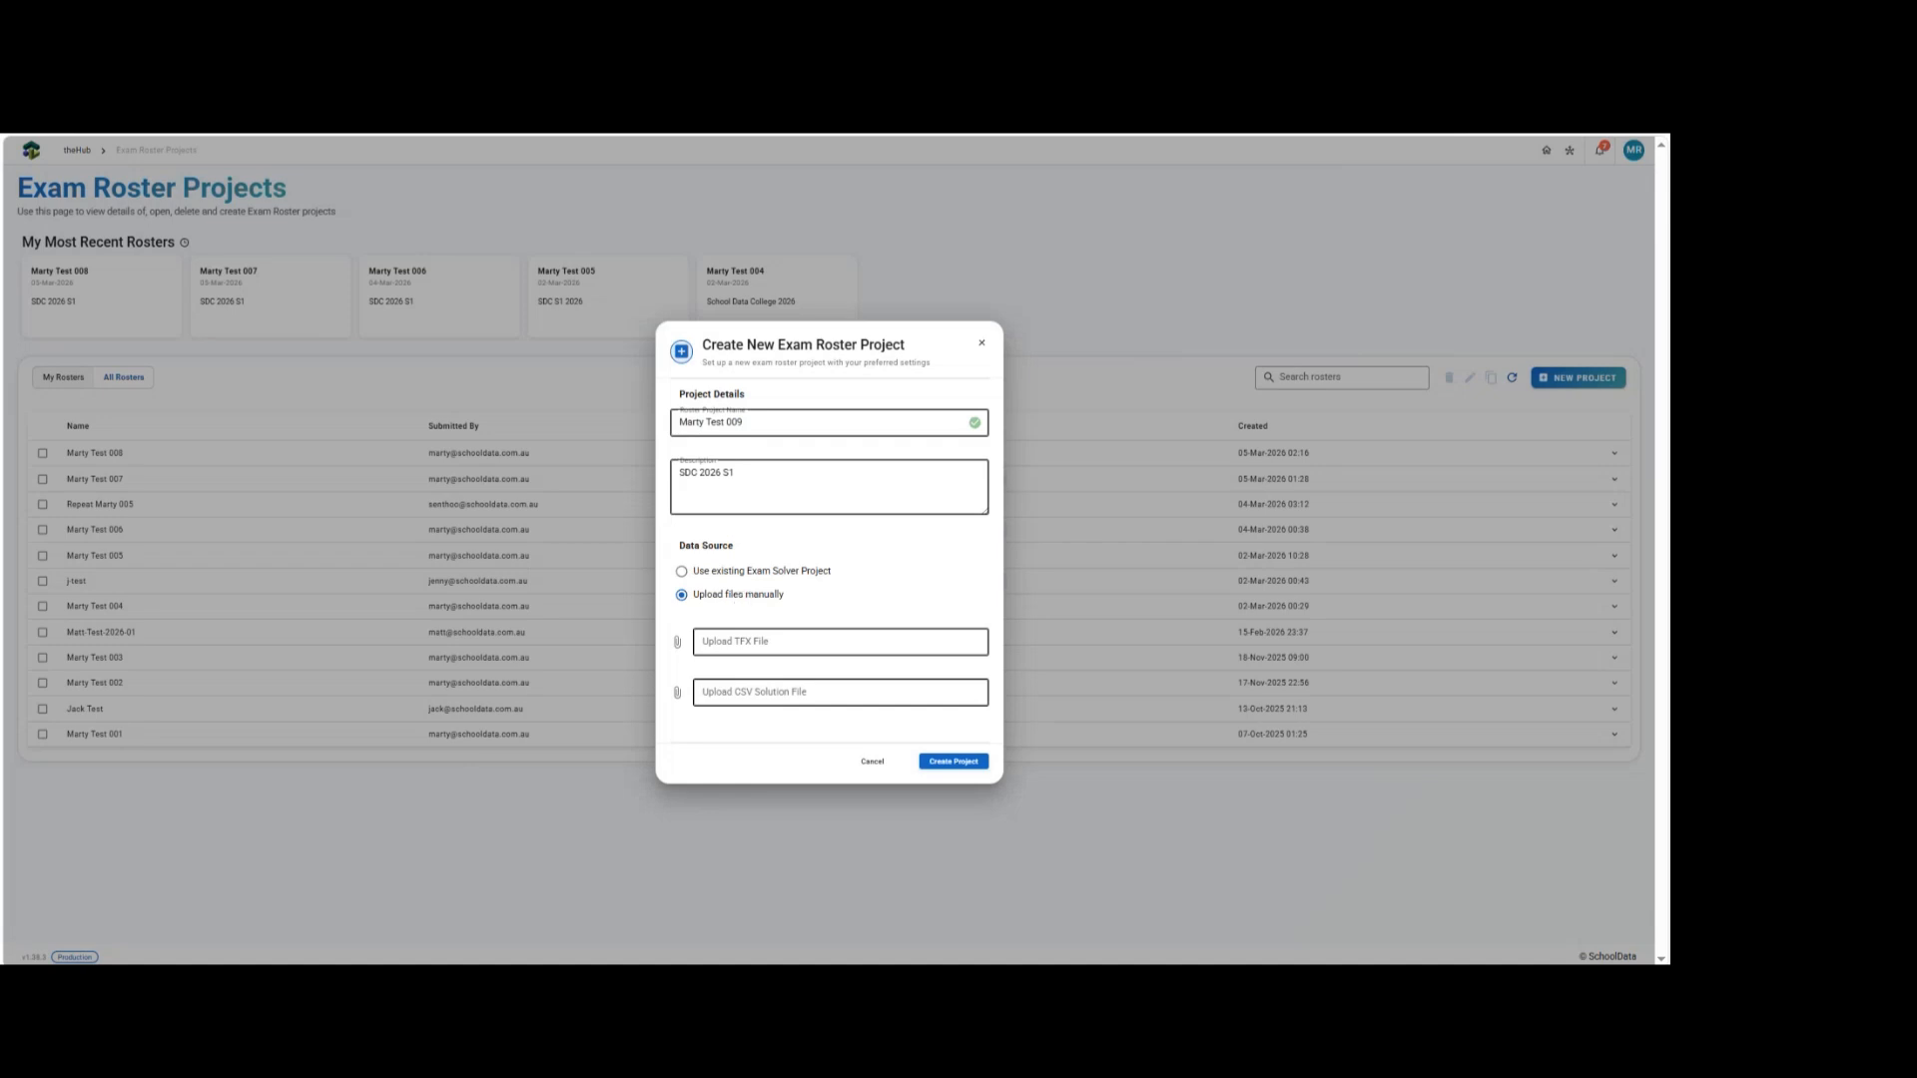
Upload 2025_School_Data_College_Timetable as the project's TFX file.
{"action": "left_click", "coordinate": [826, 642]}
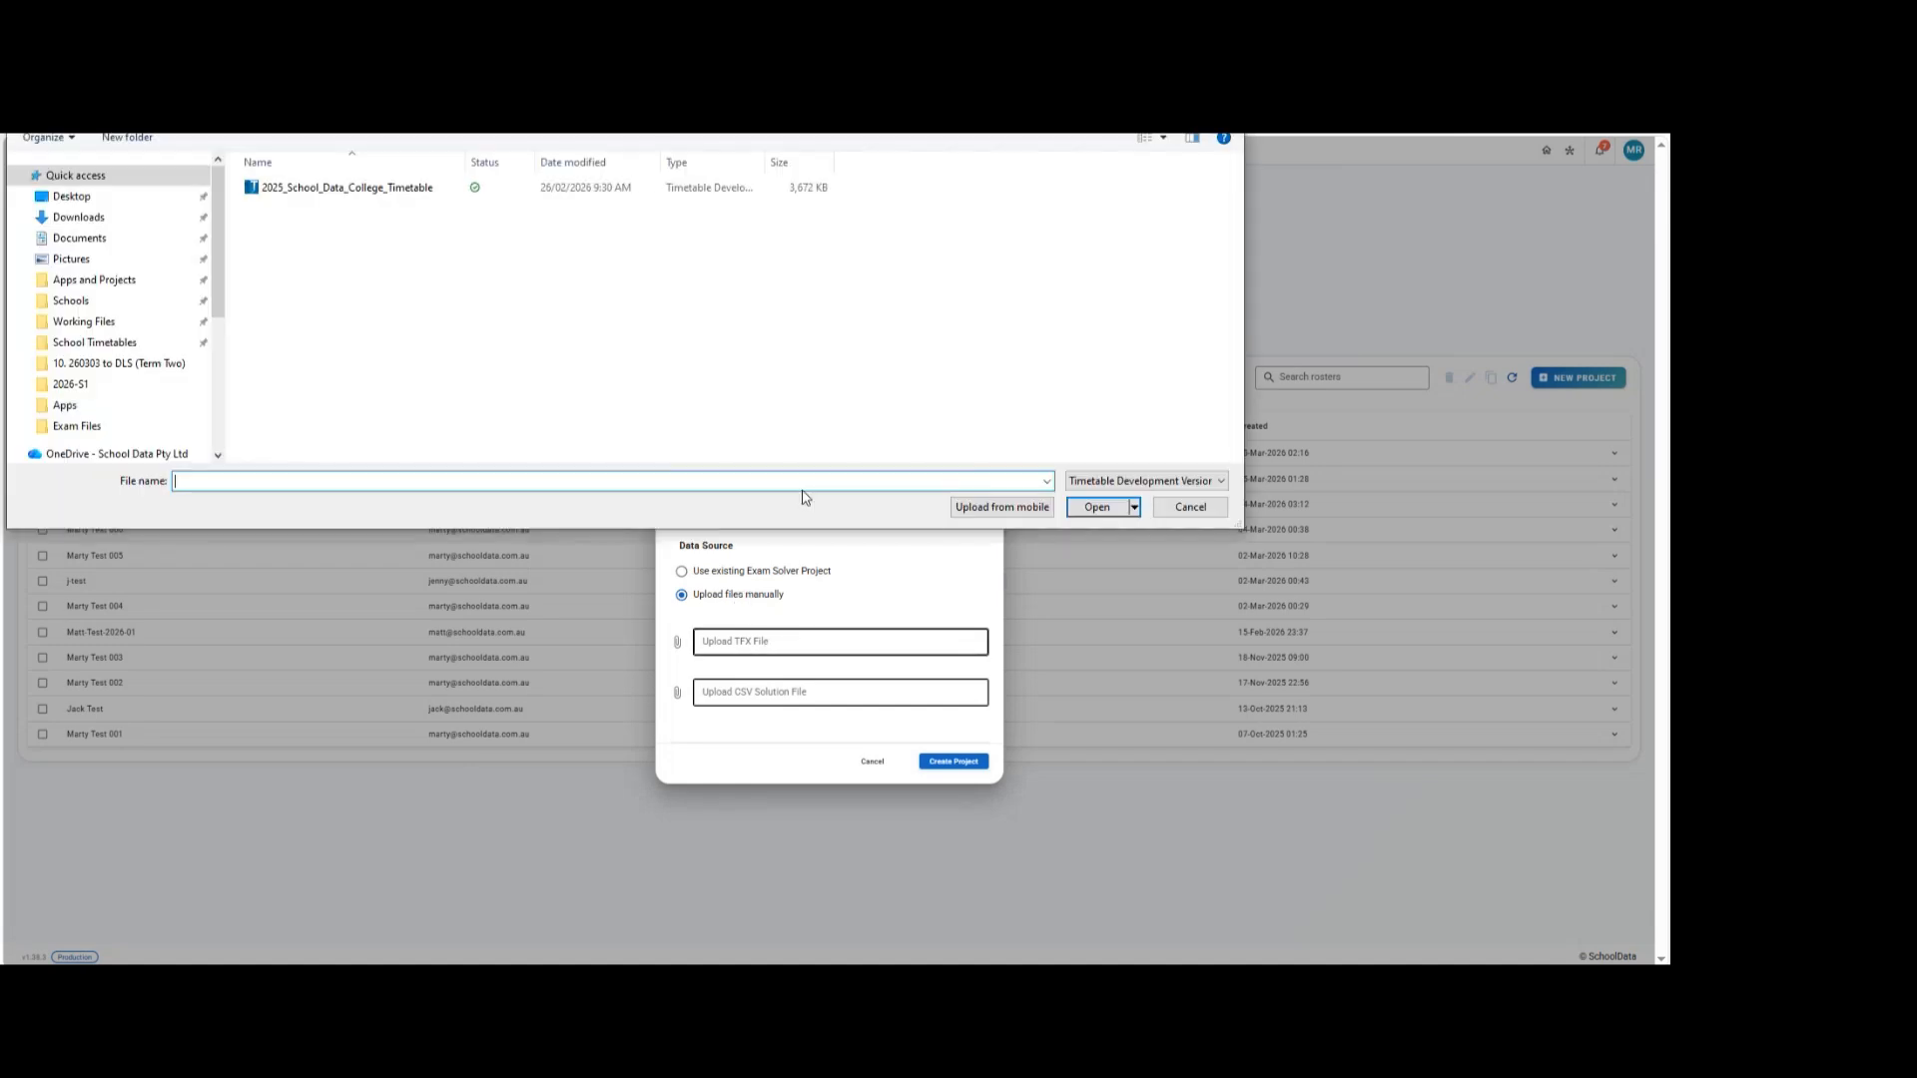
{"action": "double_click", "coordinate": [346, 188]}
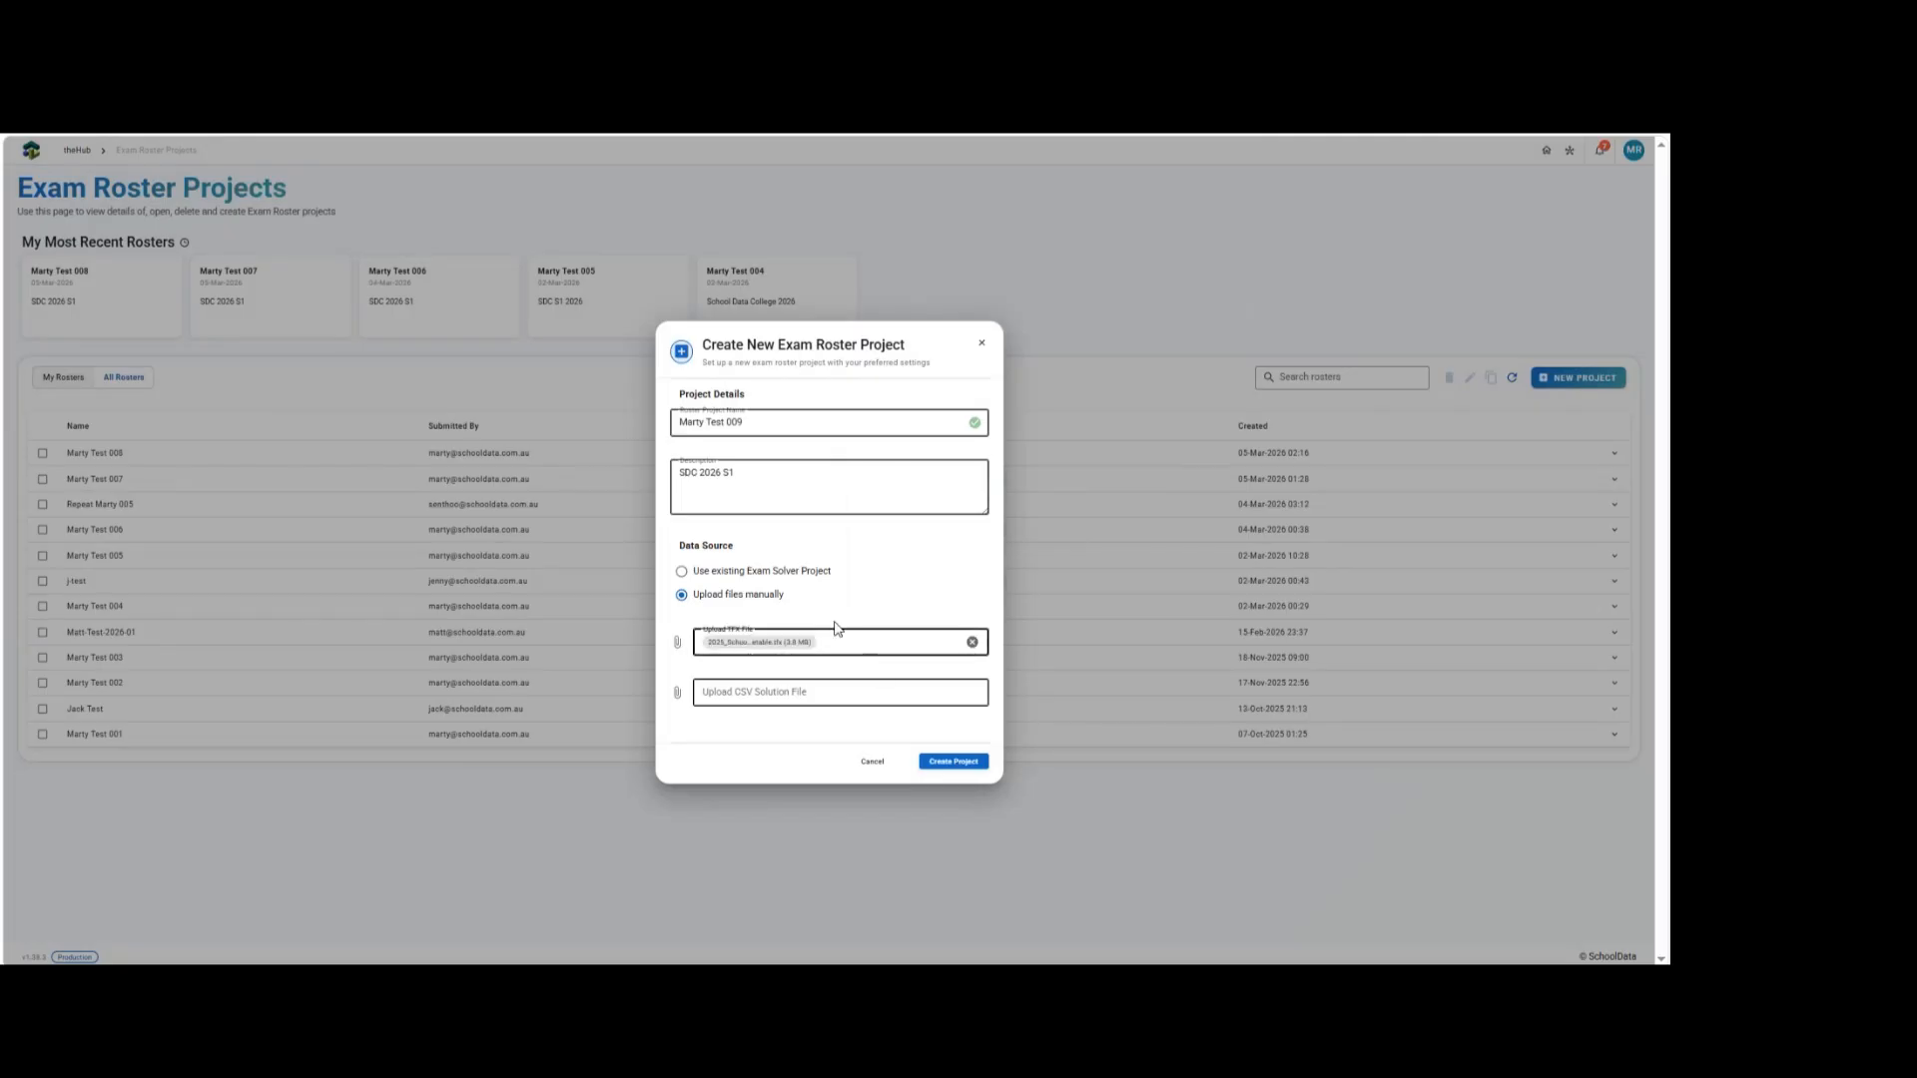
Upload enriched_exam_solution.csv as the CSV solution file and create the project.
{"action": "left_click", "coordinate": [769, 693]}
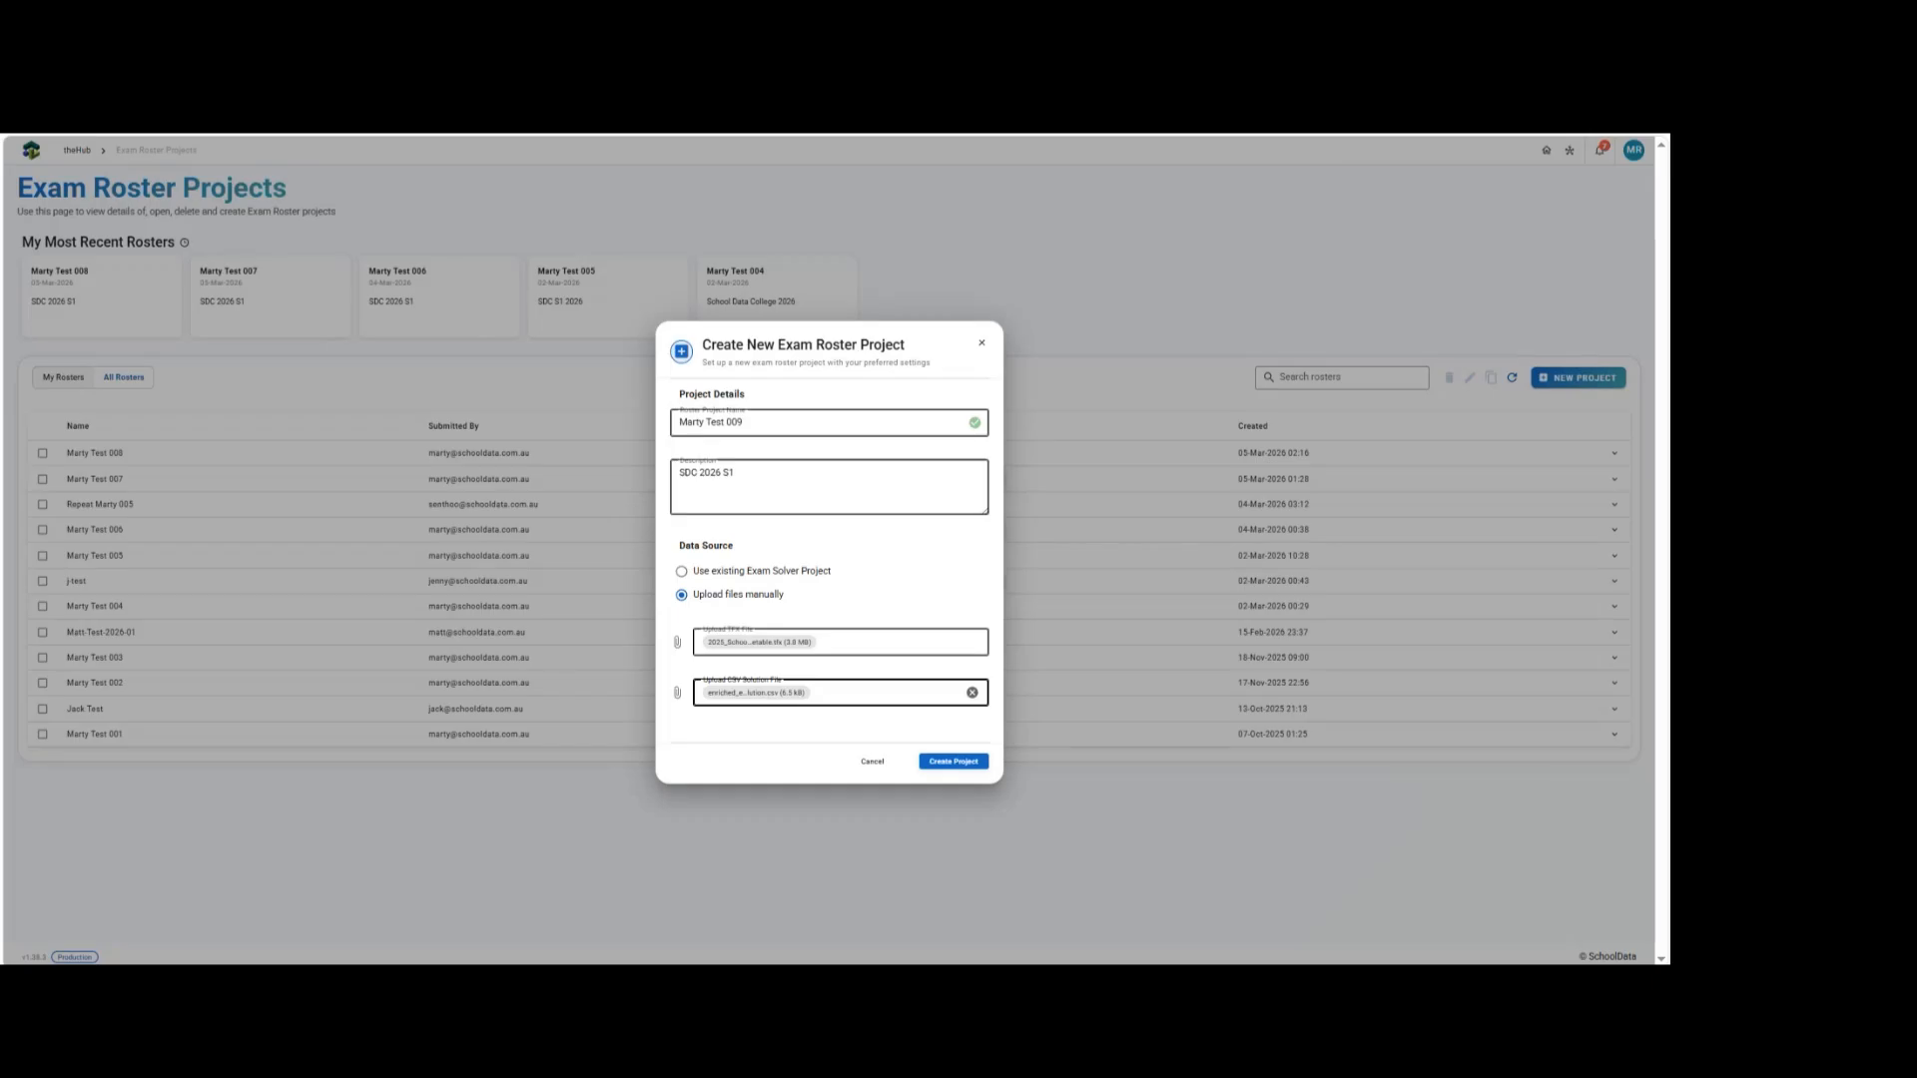
{"action": "left_click", "coordinate": [934, 764]}
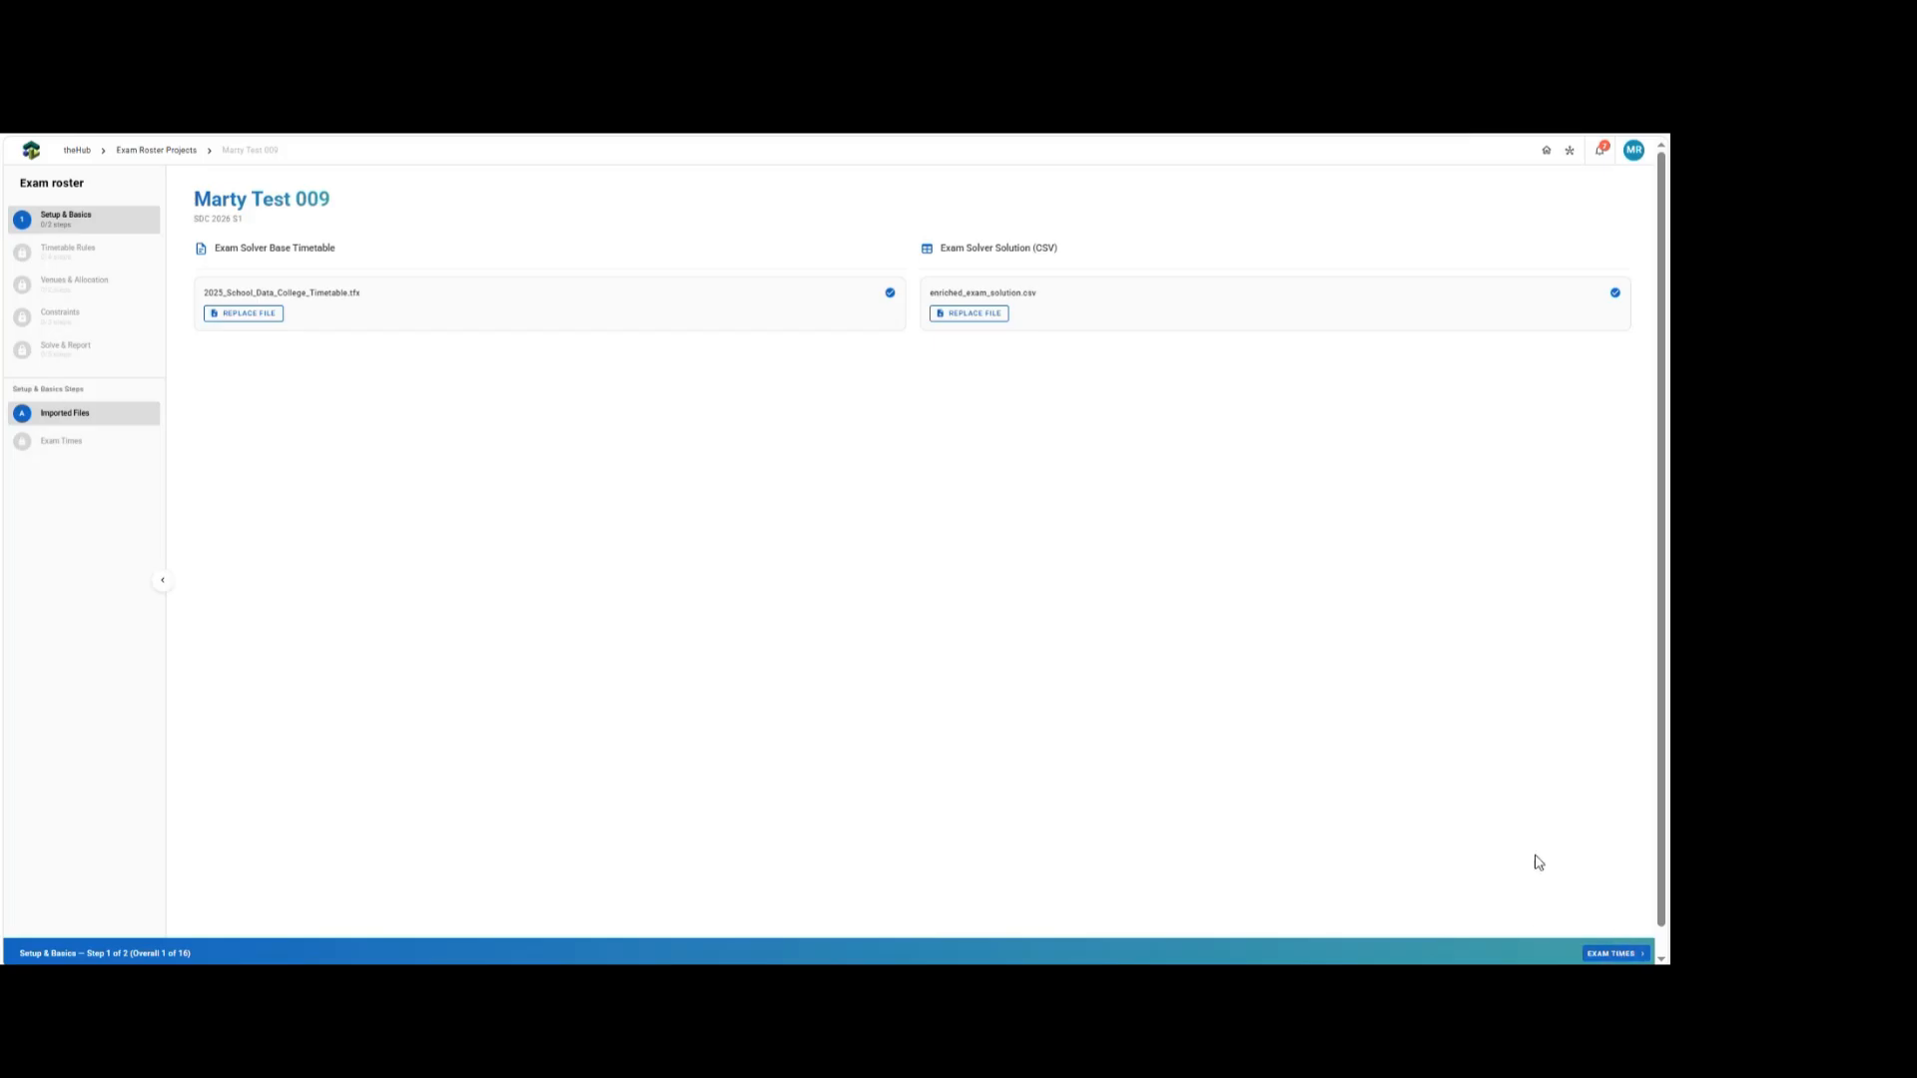
Navigate through the roster setup to the Exam Times step of Setup & Basics.
{"action": "left_click", "coordinate": [1610, 952]}
{"action": "left_click", "coordinate": [1612, 953]}
{"action": "left_click", "coordinate": [1613, 954]}
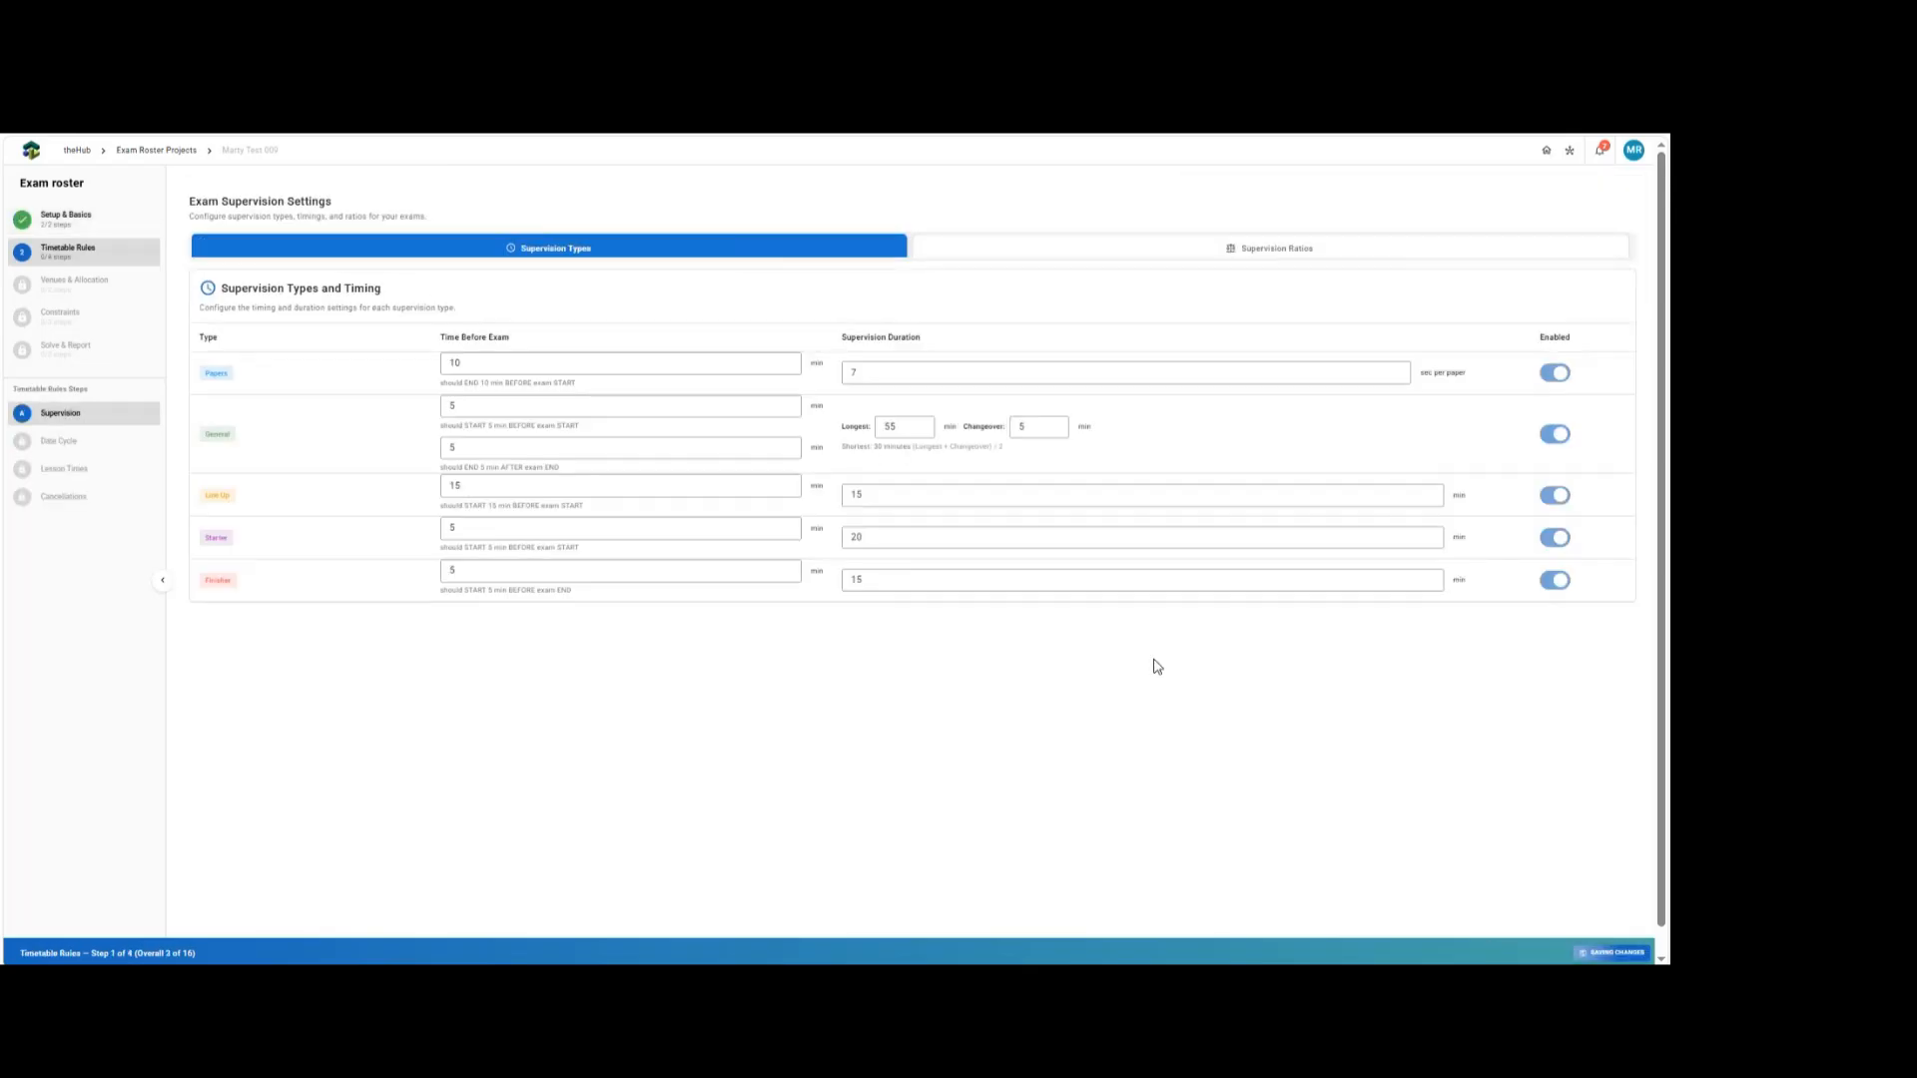
{"action": "left_click", "coordinate": [68, 218]}
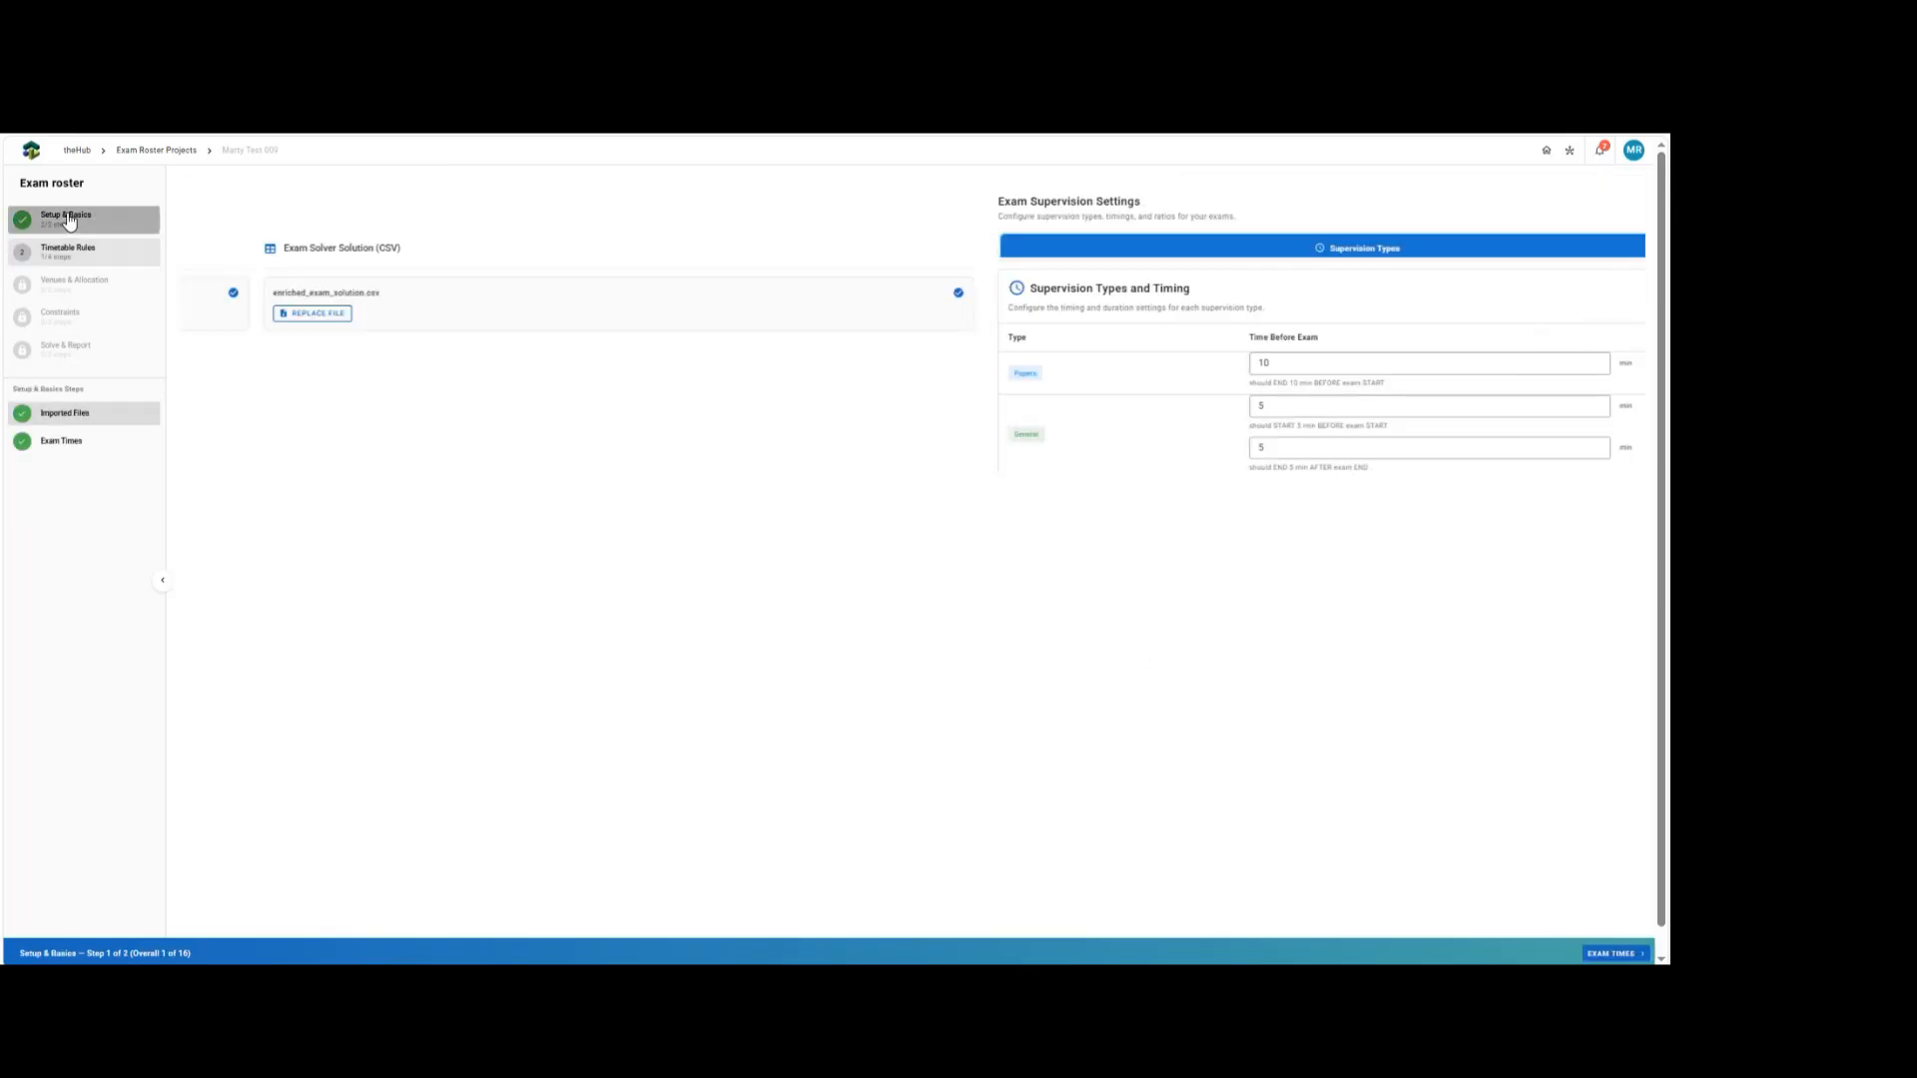
{"action": "left_click", "coordinate": [1614, 953]}
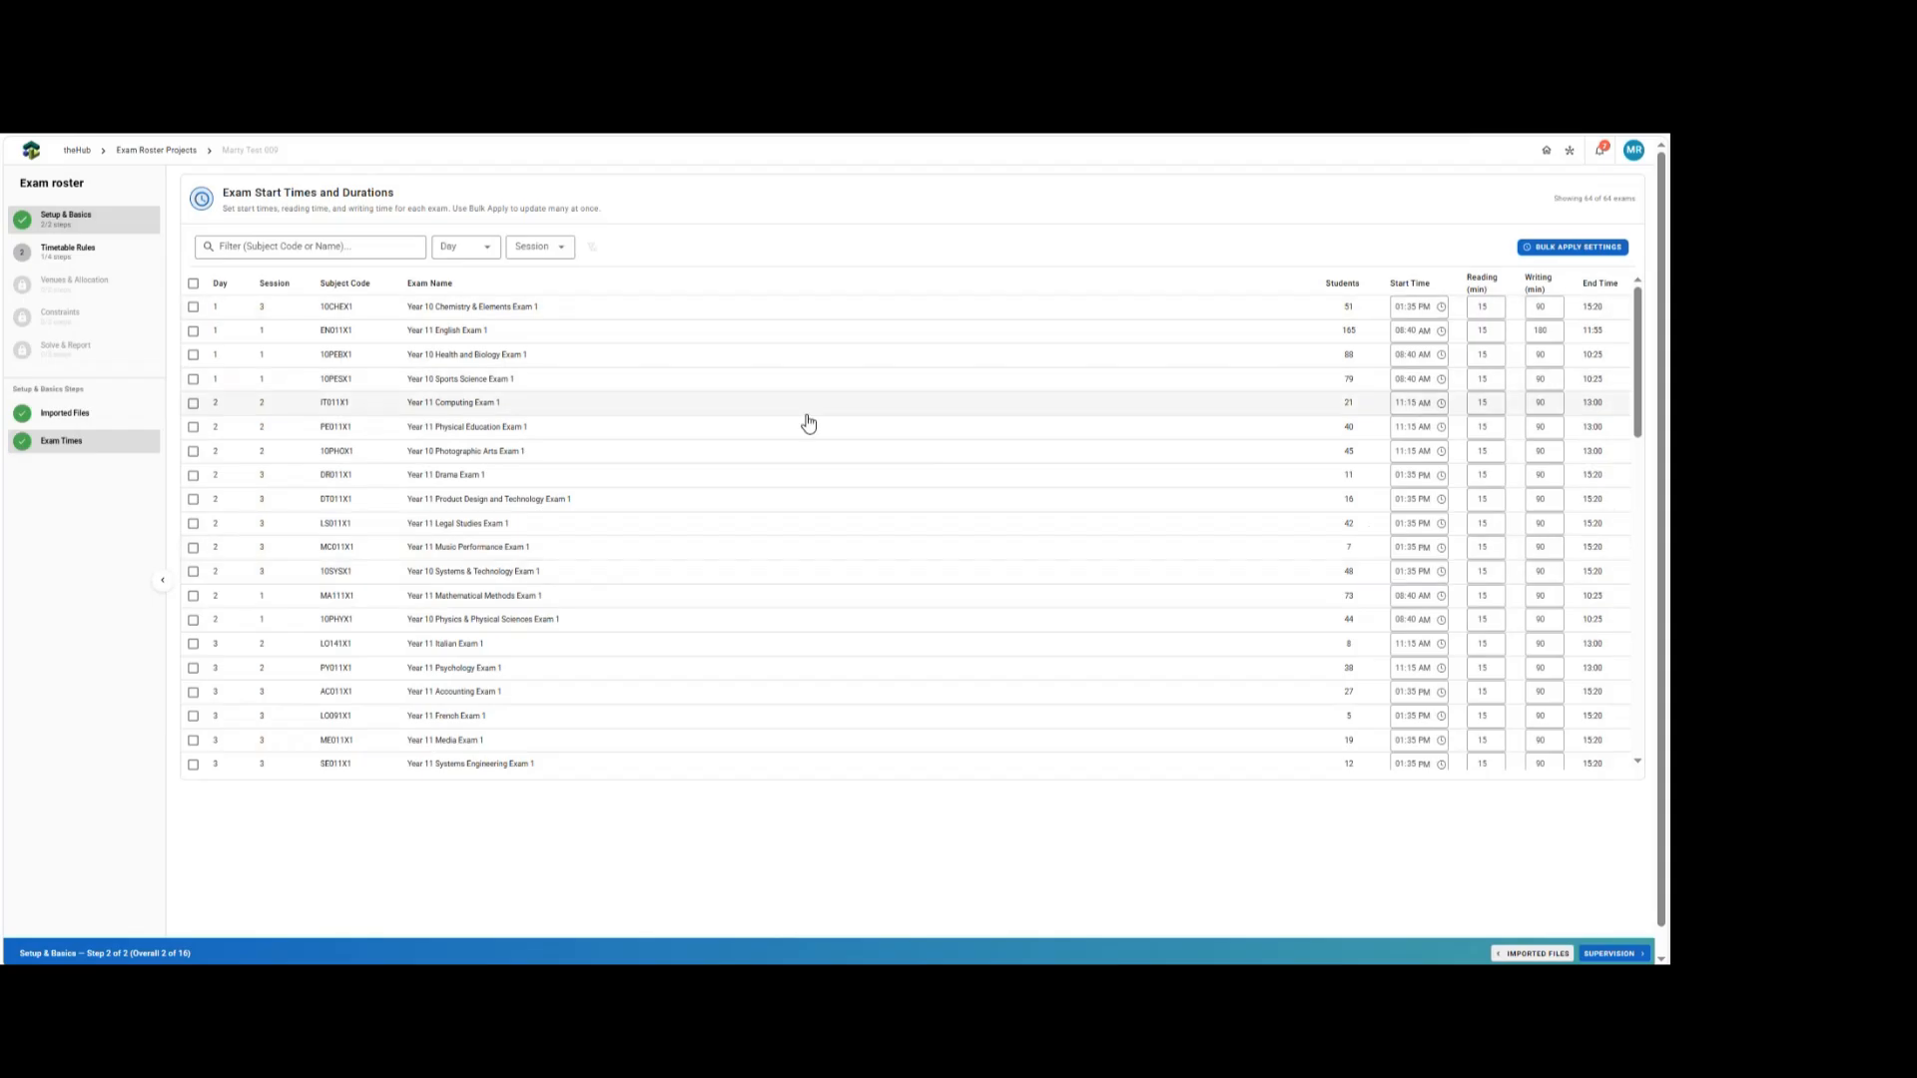
Filter the exam list to session 3 and select all the listed exams.
{"action": "left_click", "coordinate": [551, 249]}
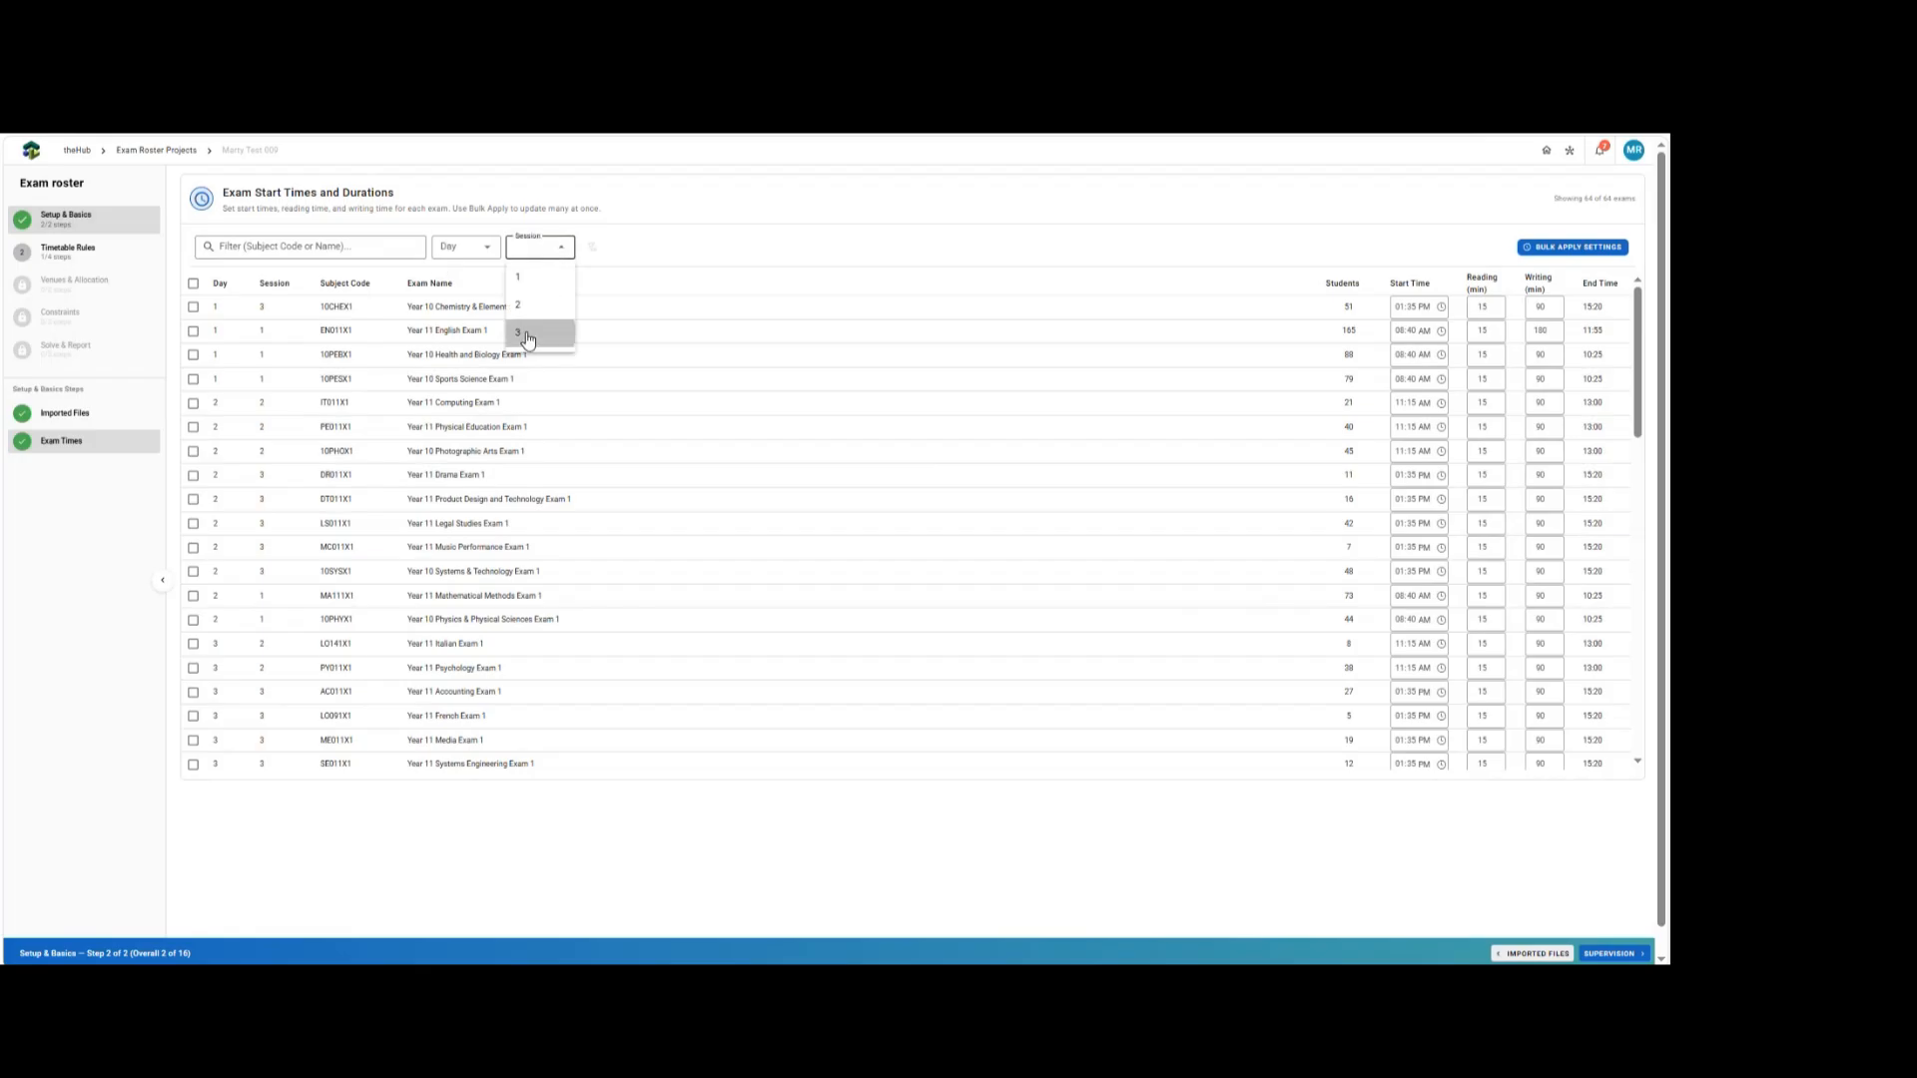
{"action": "left_click", "coordinate": [527, 337]}
{"action": "left_click", "coordinate": [195, 286]}
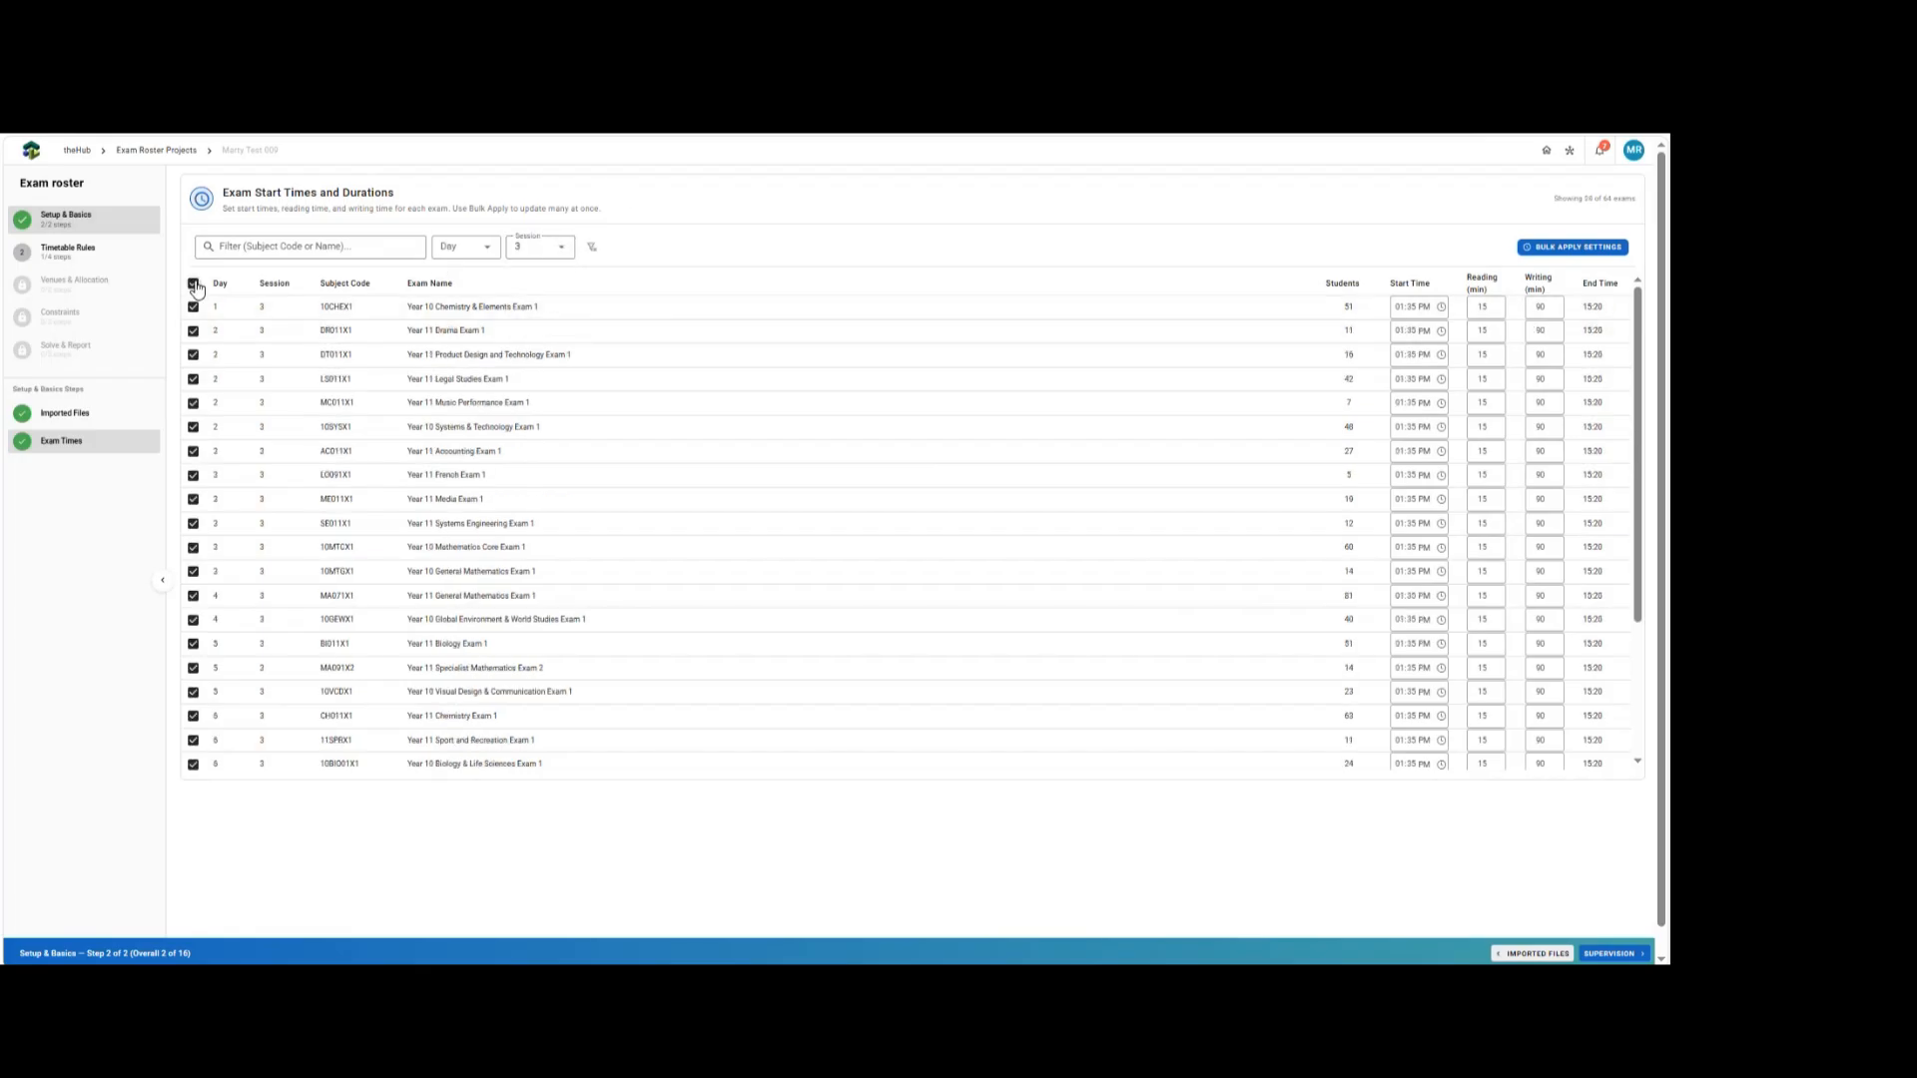
{"action": "left_click", "coordinate": [1560, 250]}
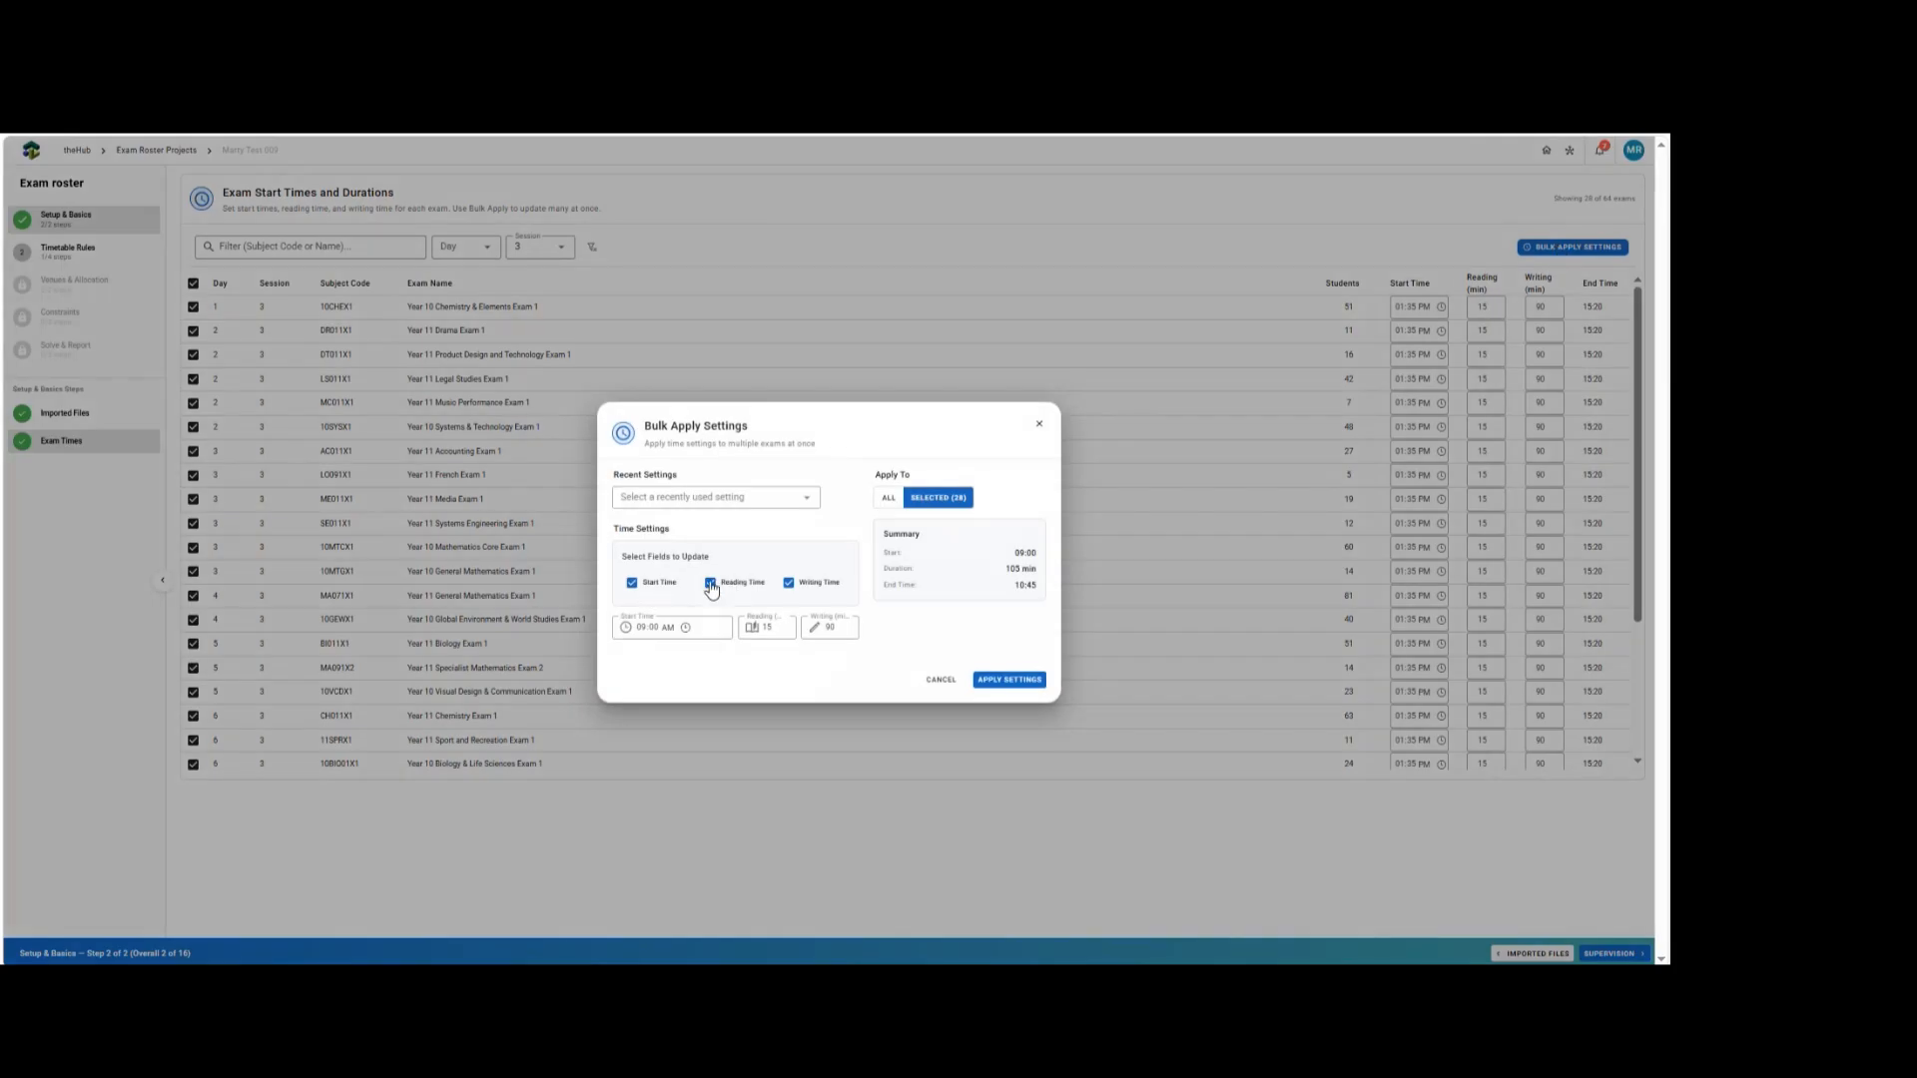
{"action": "left_click", "coordinate": [757, 585]}
{"action": "left_click", "coordinate": [789, 584]}
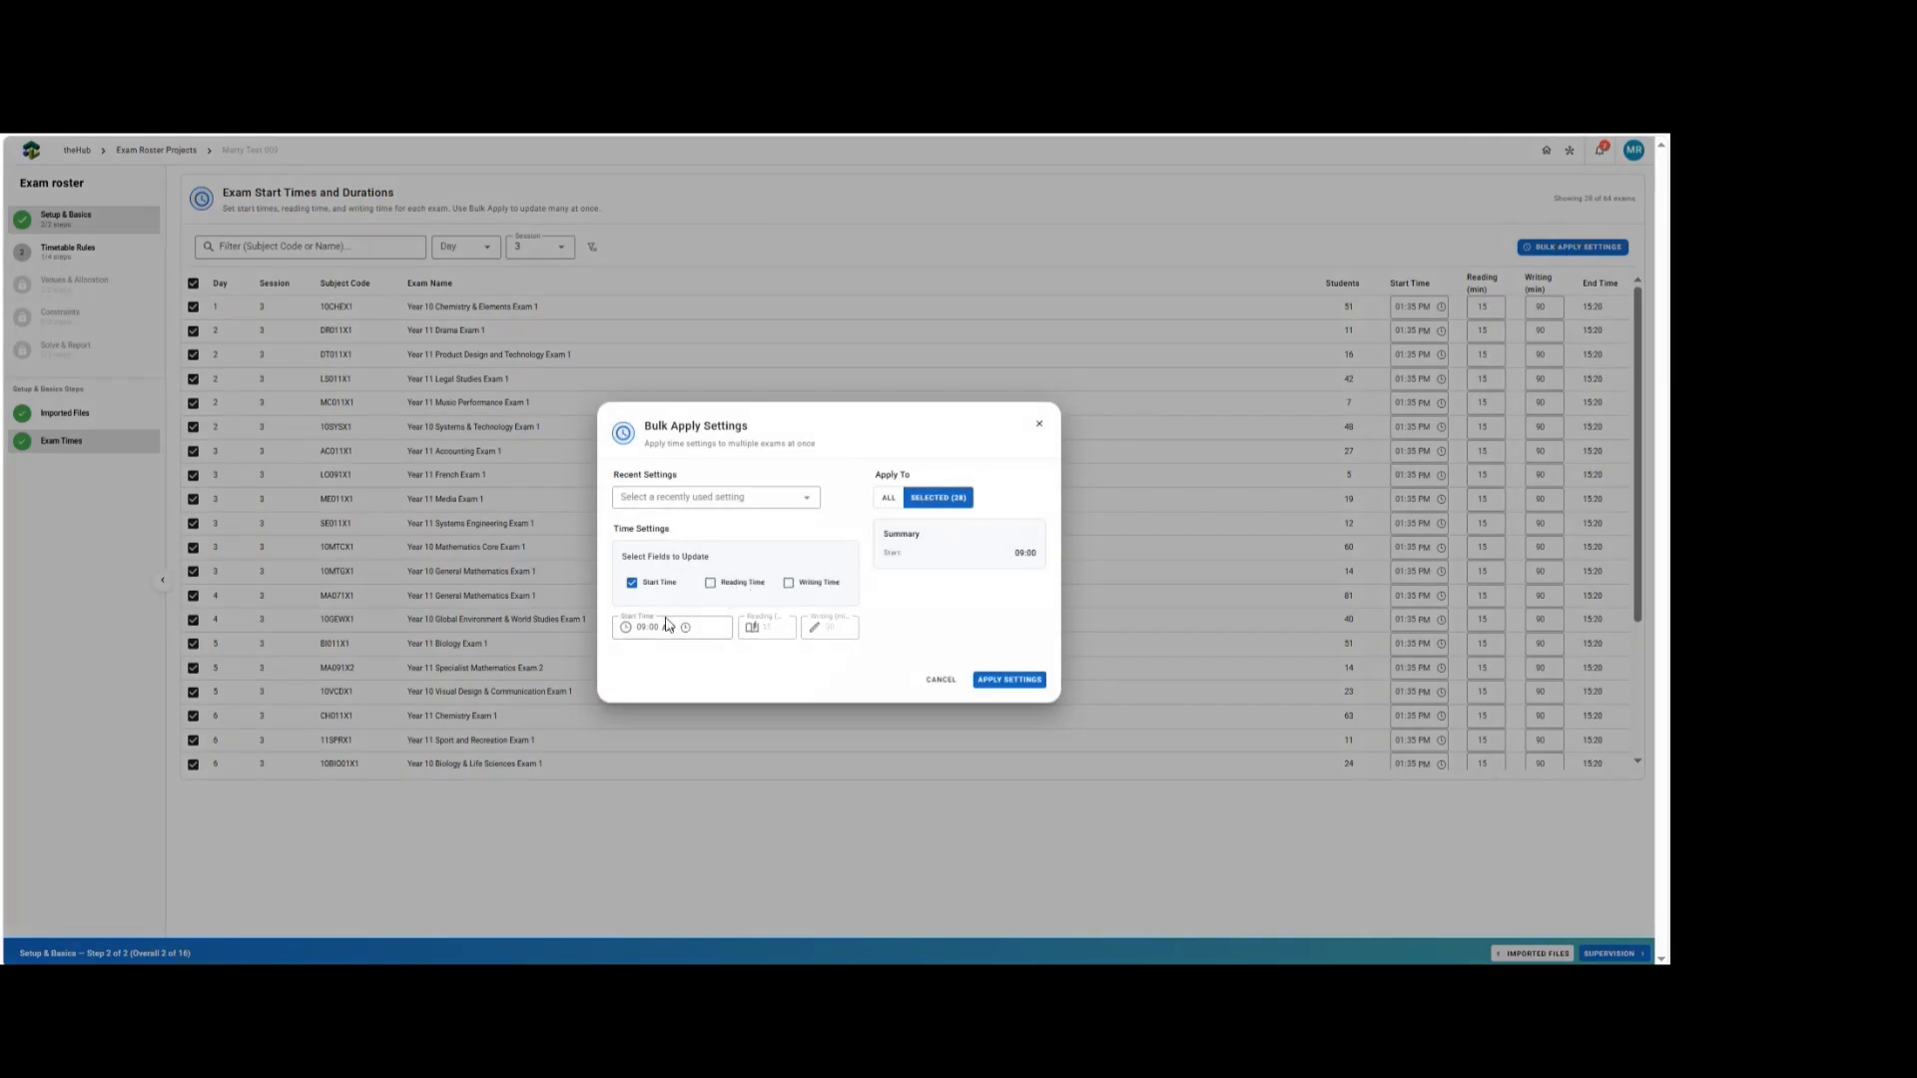
{"action": "left_click", "coordinate": [685, 627]}
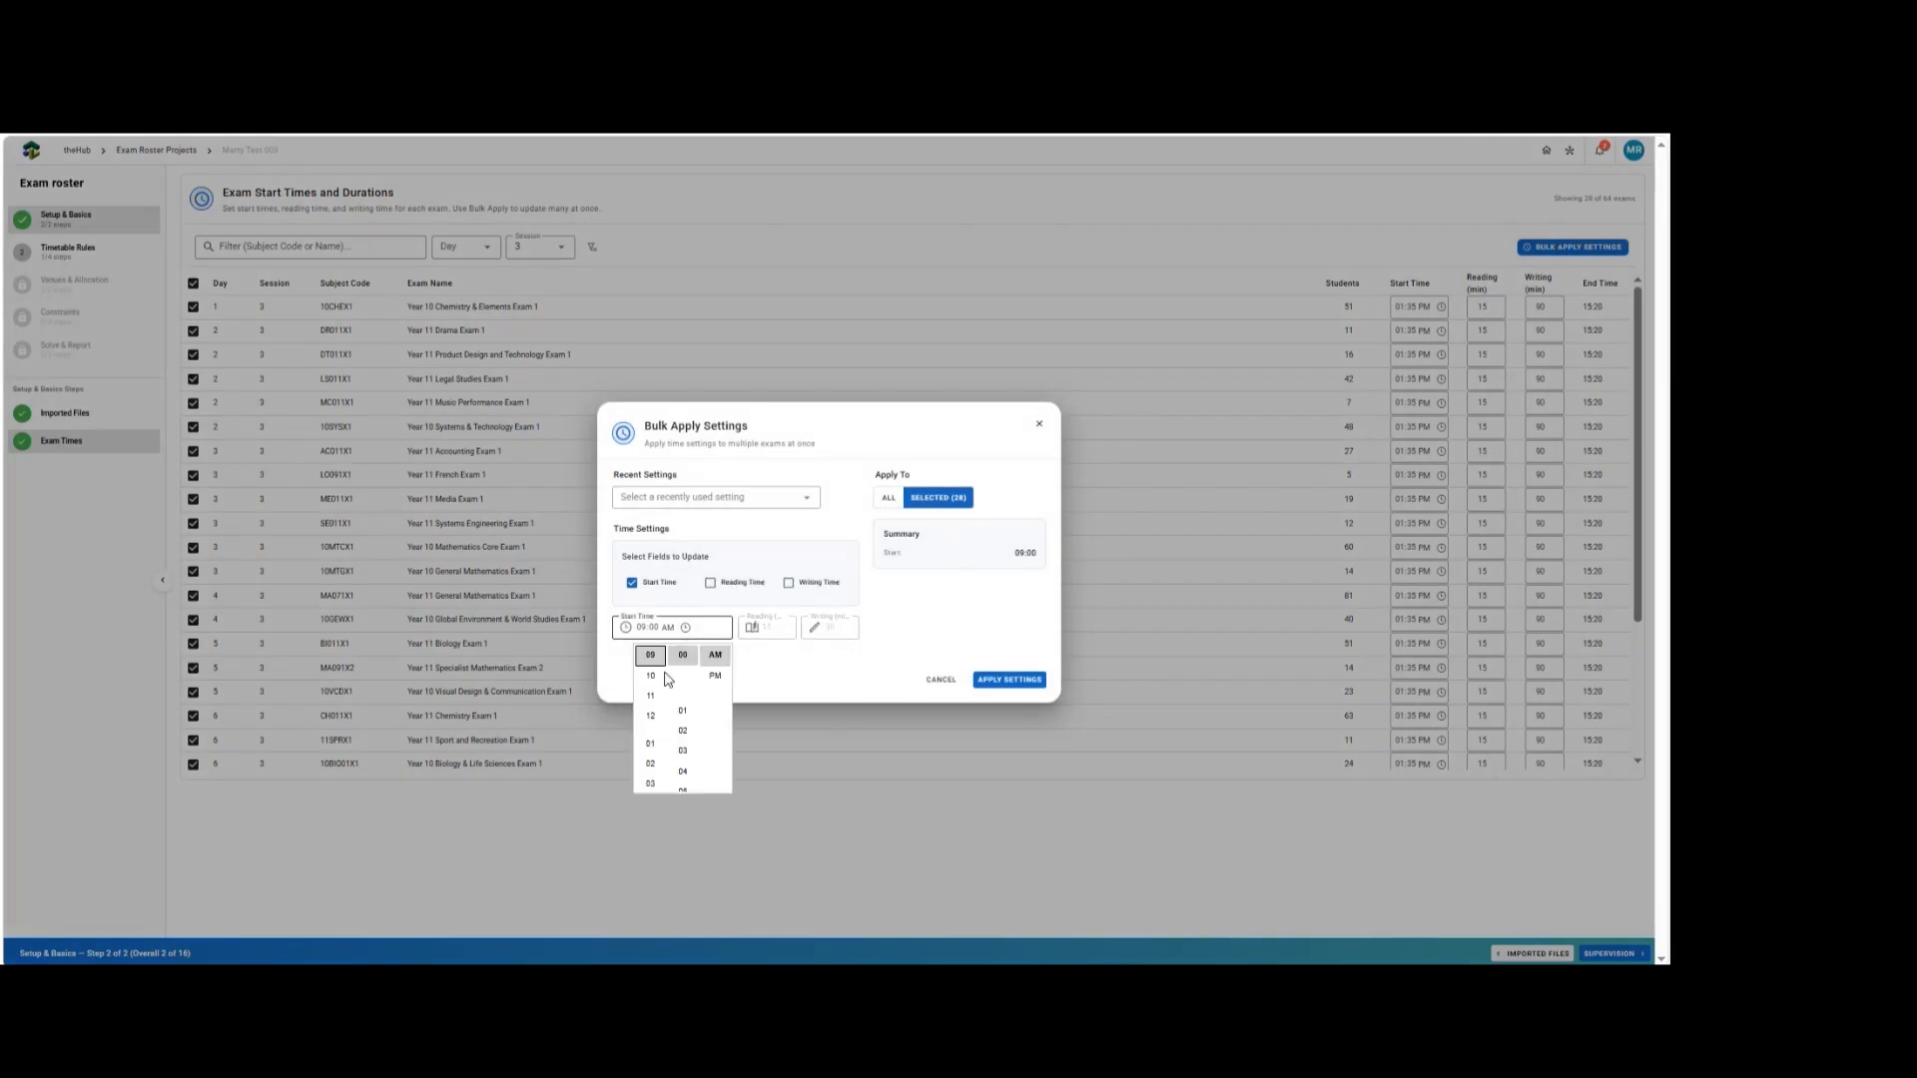
{"action": "left_click", "coordinate": [651, 780]}
{"action": "left_click", "coordinate": [715, 676]}
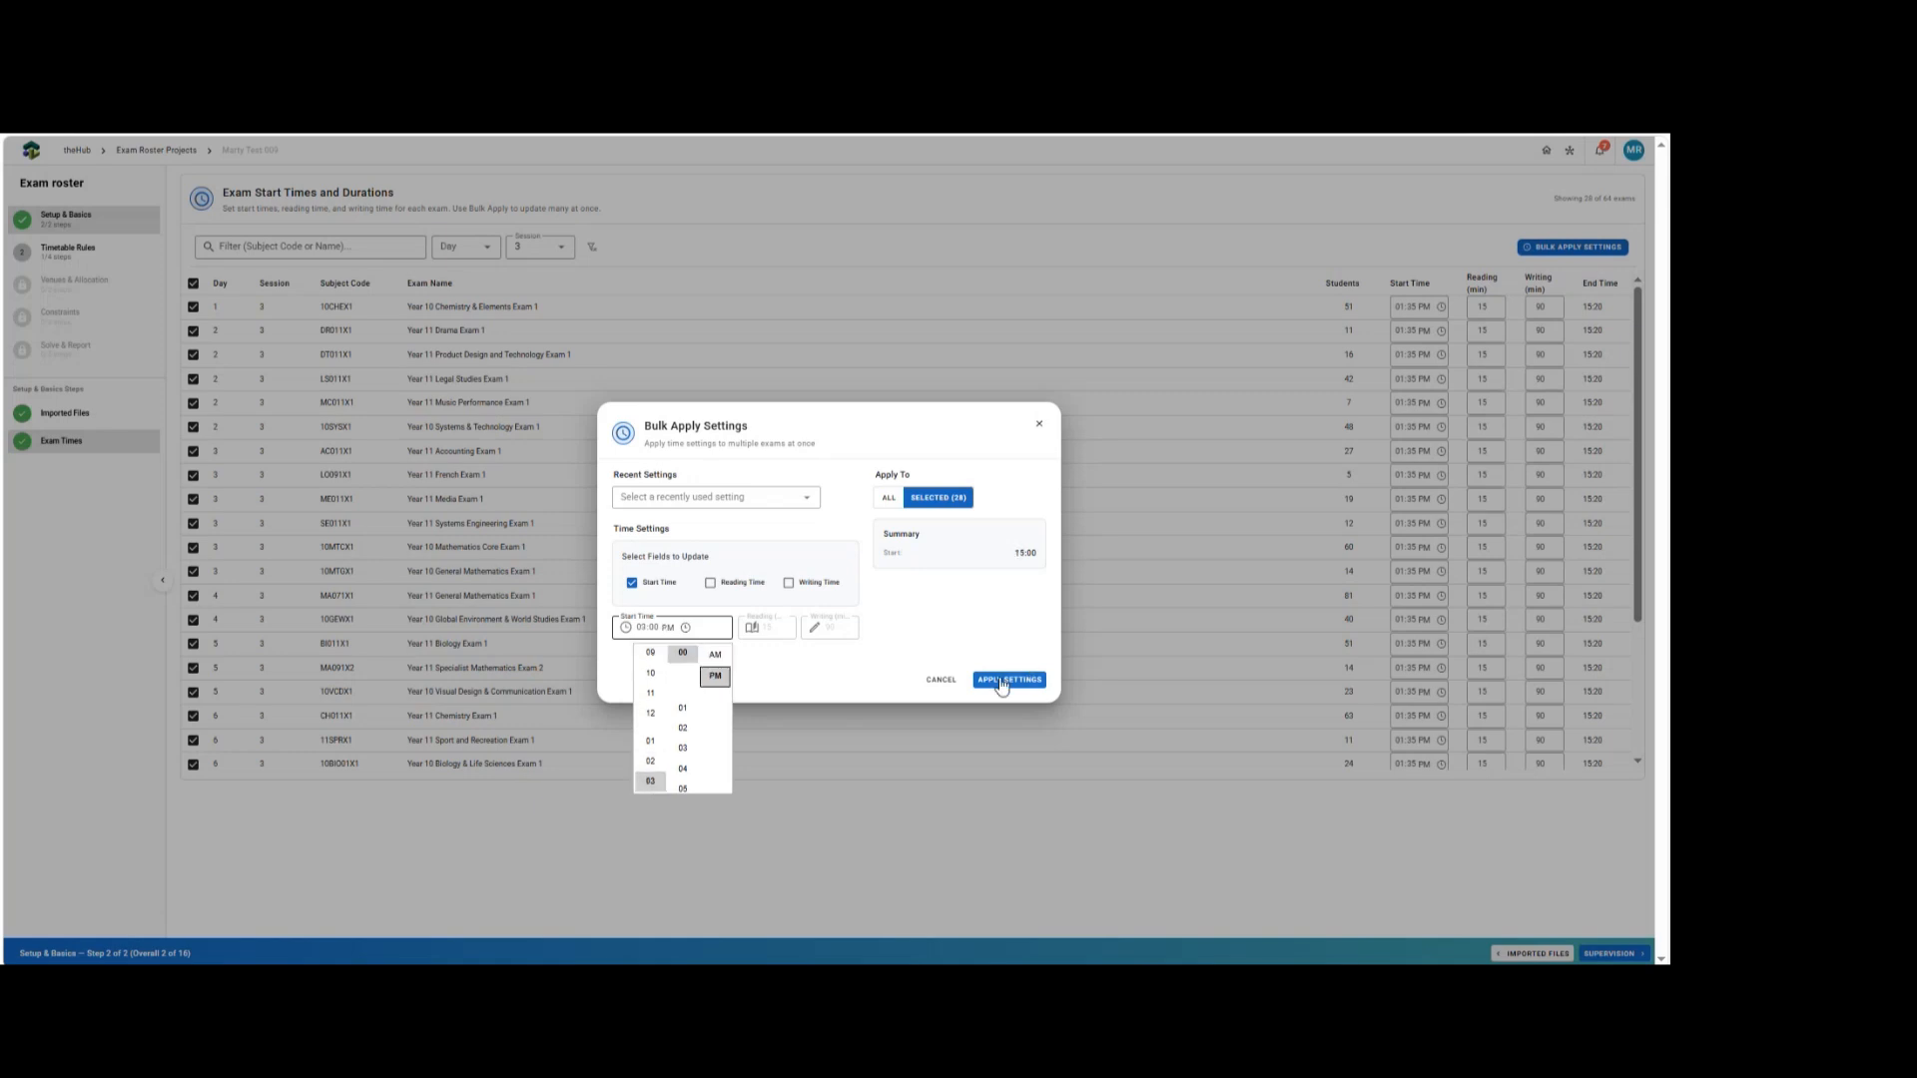
{"action": "left_click", "coordinate": [945, 685]}
{"action": "left_click", "coordinate": [943, 680]}
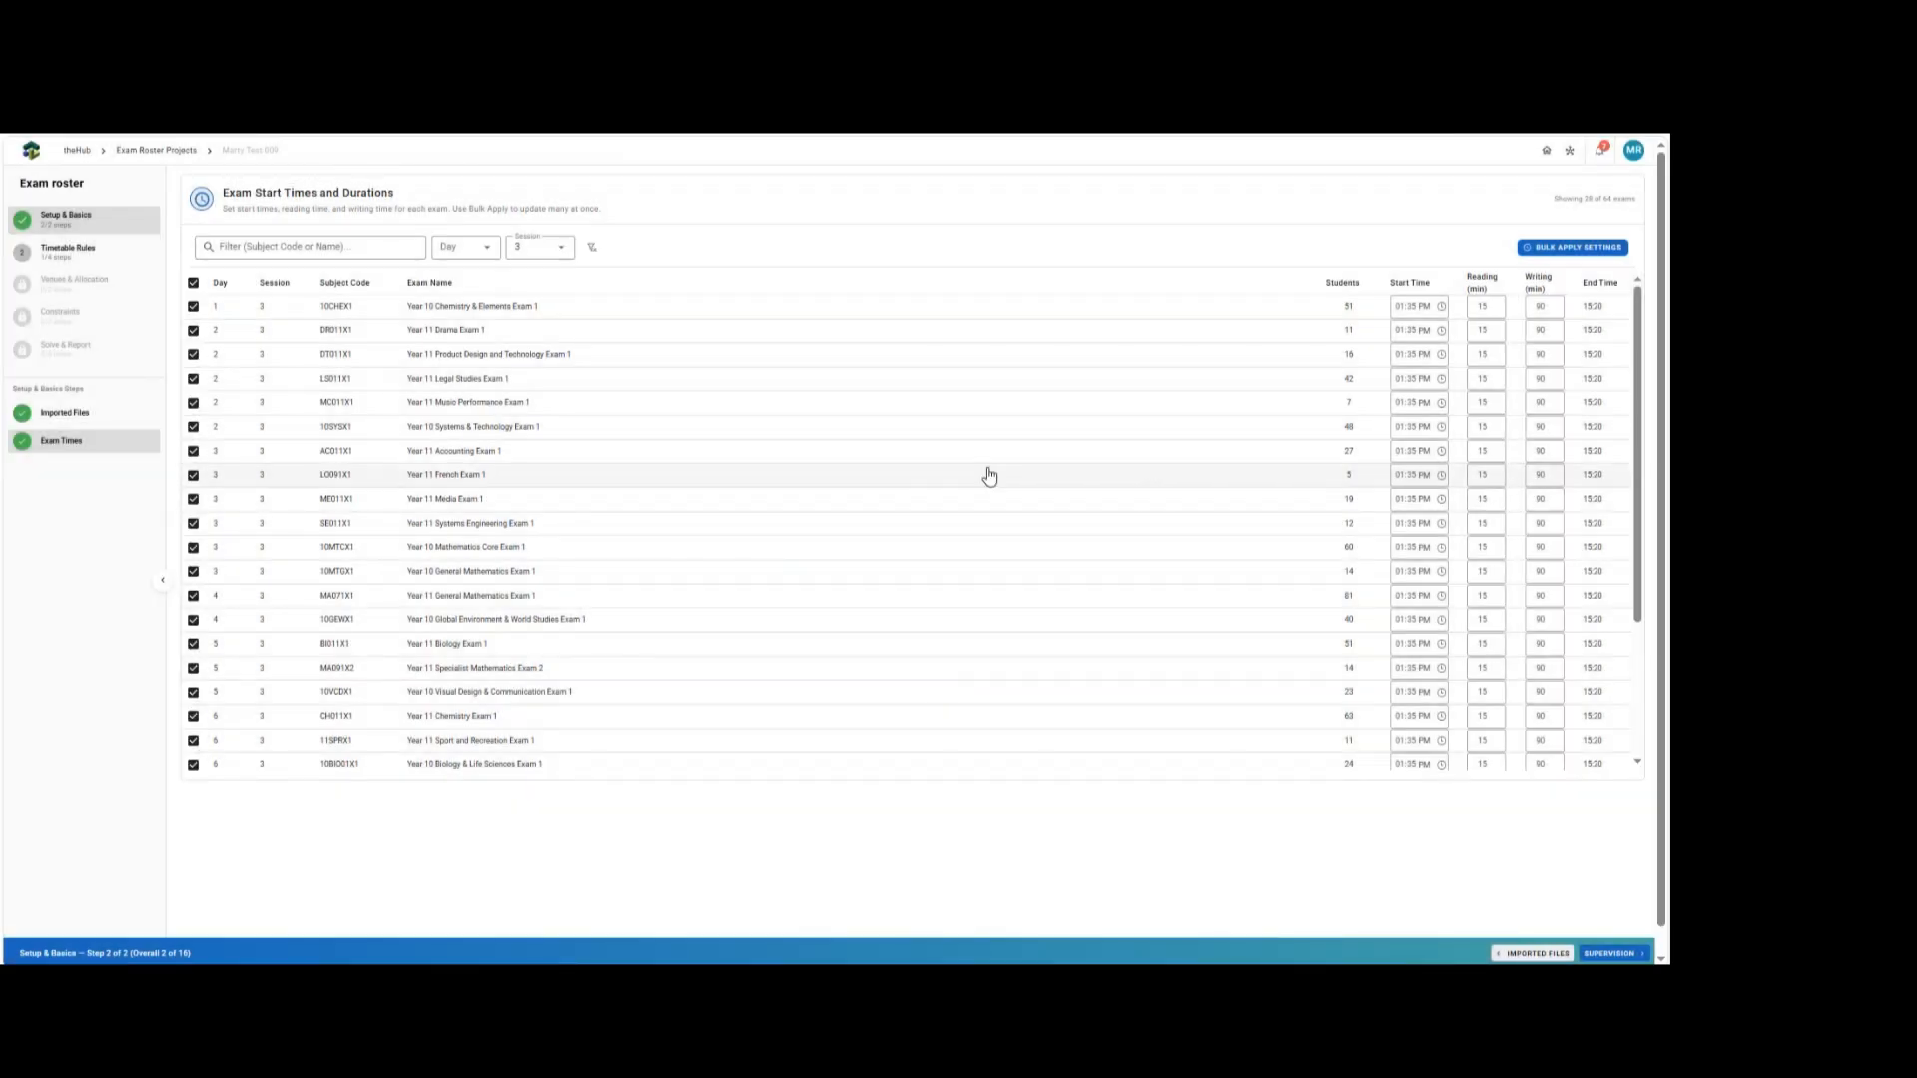
Proceed to the supervision settings and disable the Line Up supervision type.
{"action": "left_click", "coordinate": [1611, 954]}
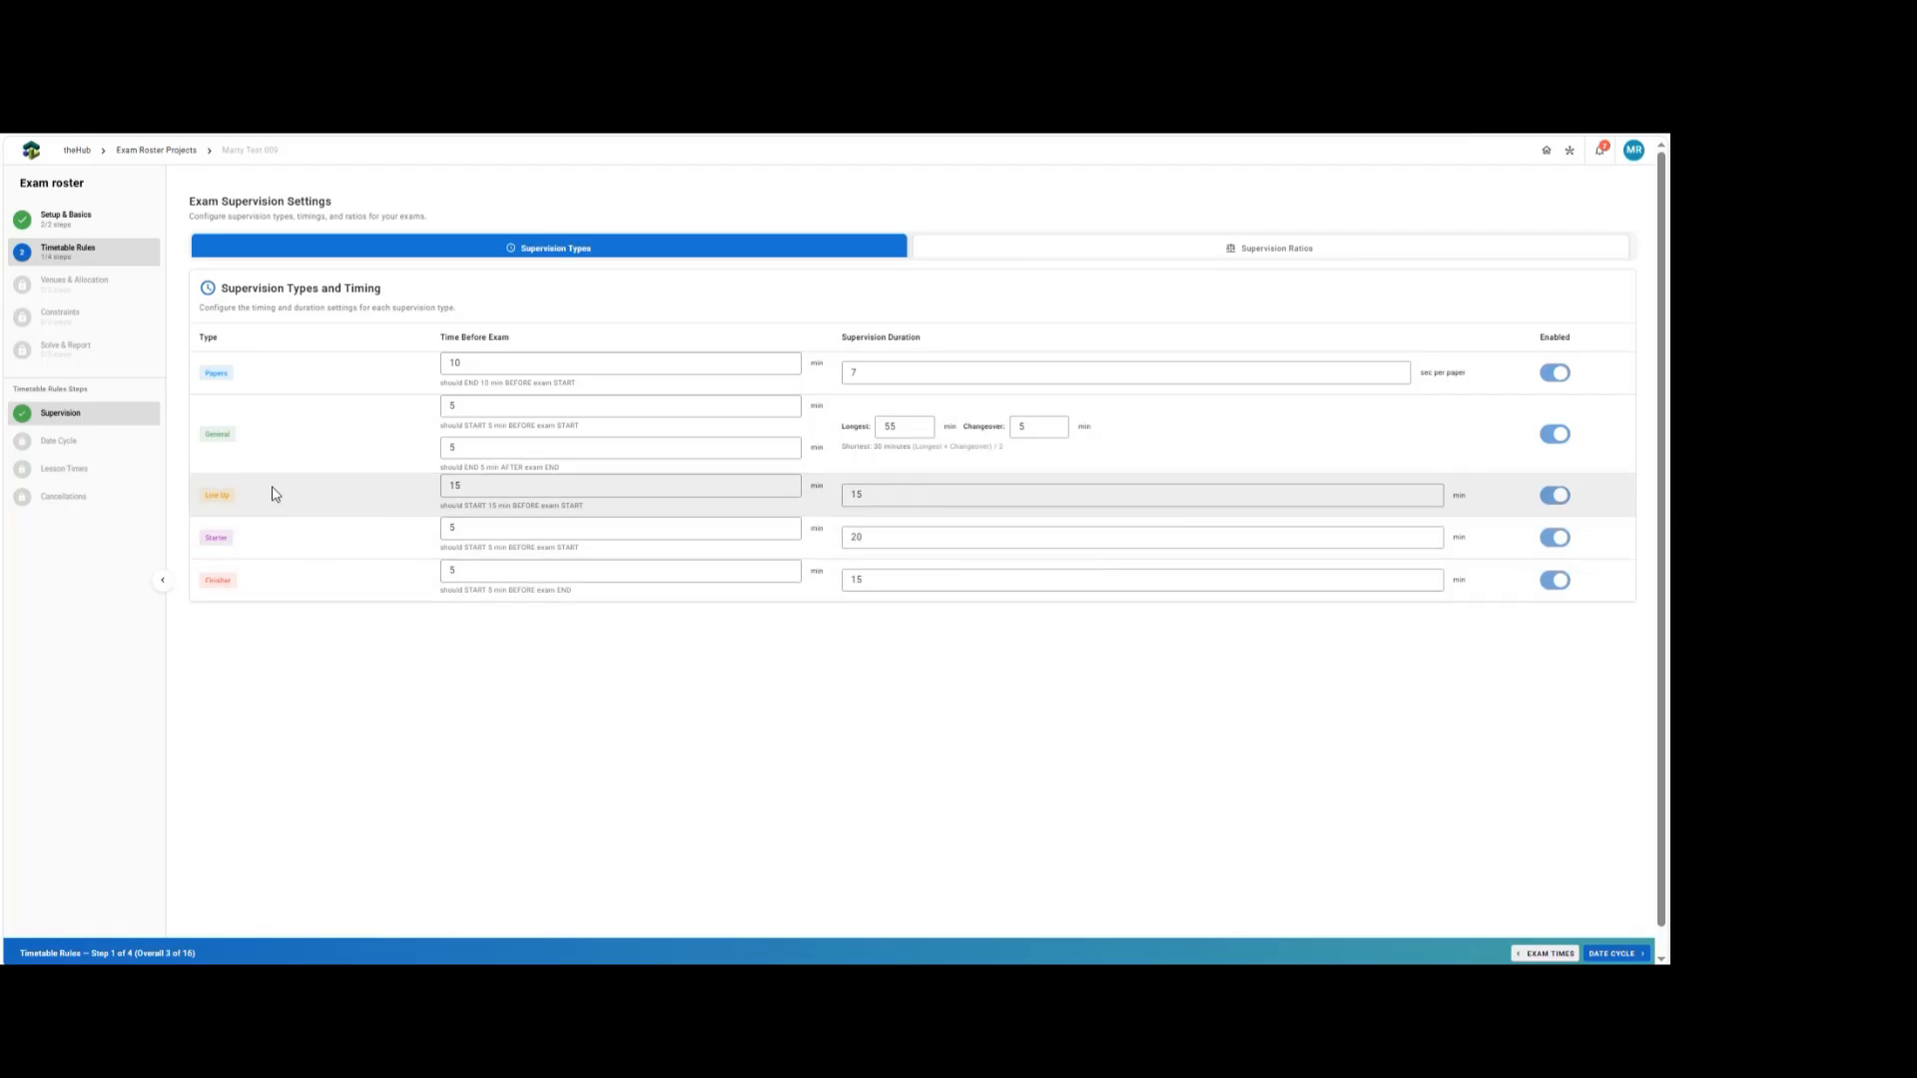
{"action": "left_click", "coordinate": [1553, 496]}
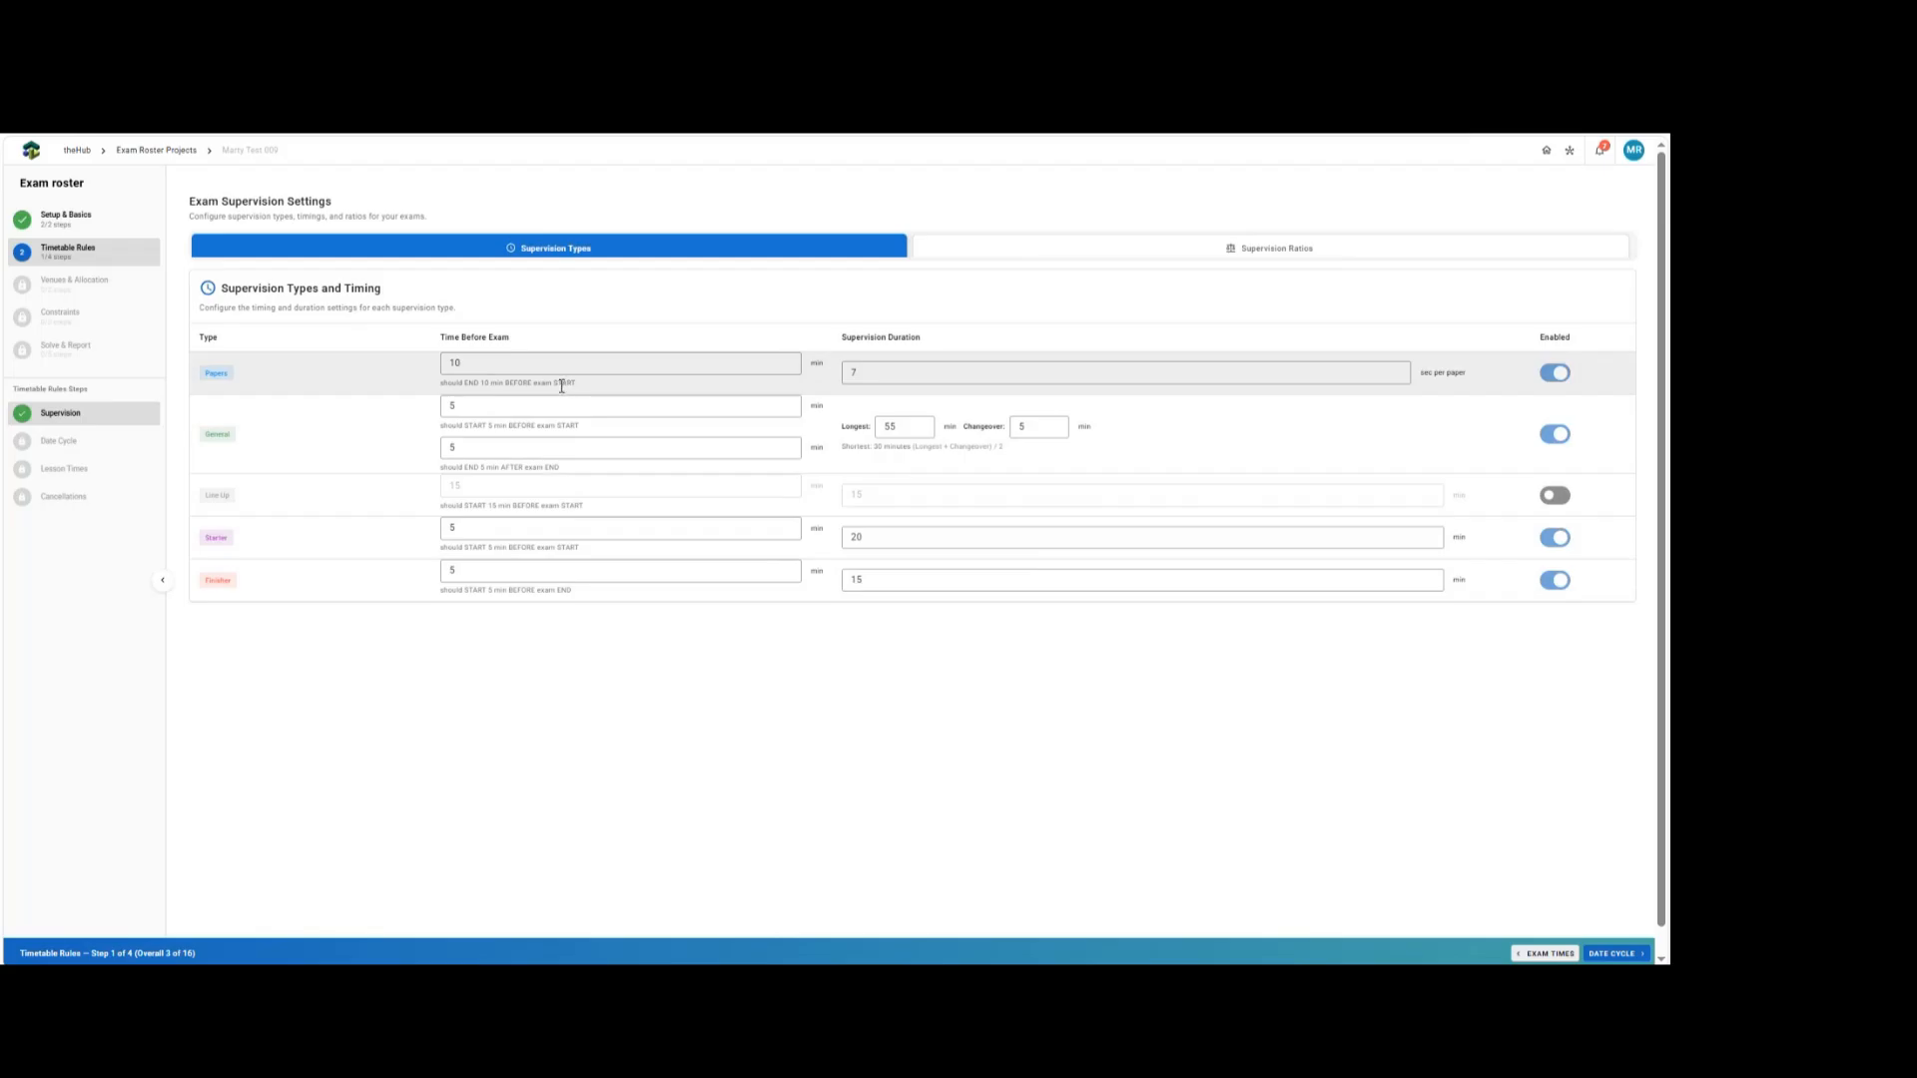
Set the Papers supervision time before exam to 15 minutes.
{"action": "double_click", "coordinate": [471, 367]}
{"action": "type", "text": "15"}
{"action": "key", "text": "Tab"}
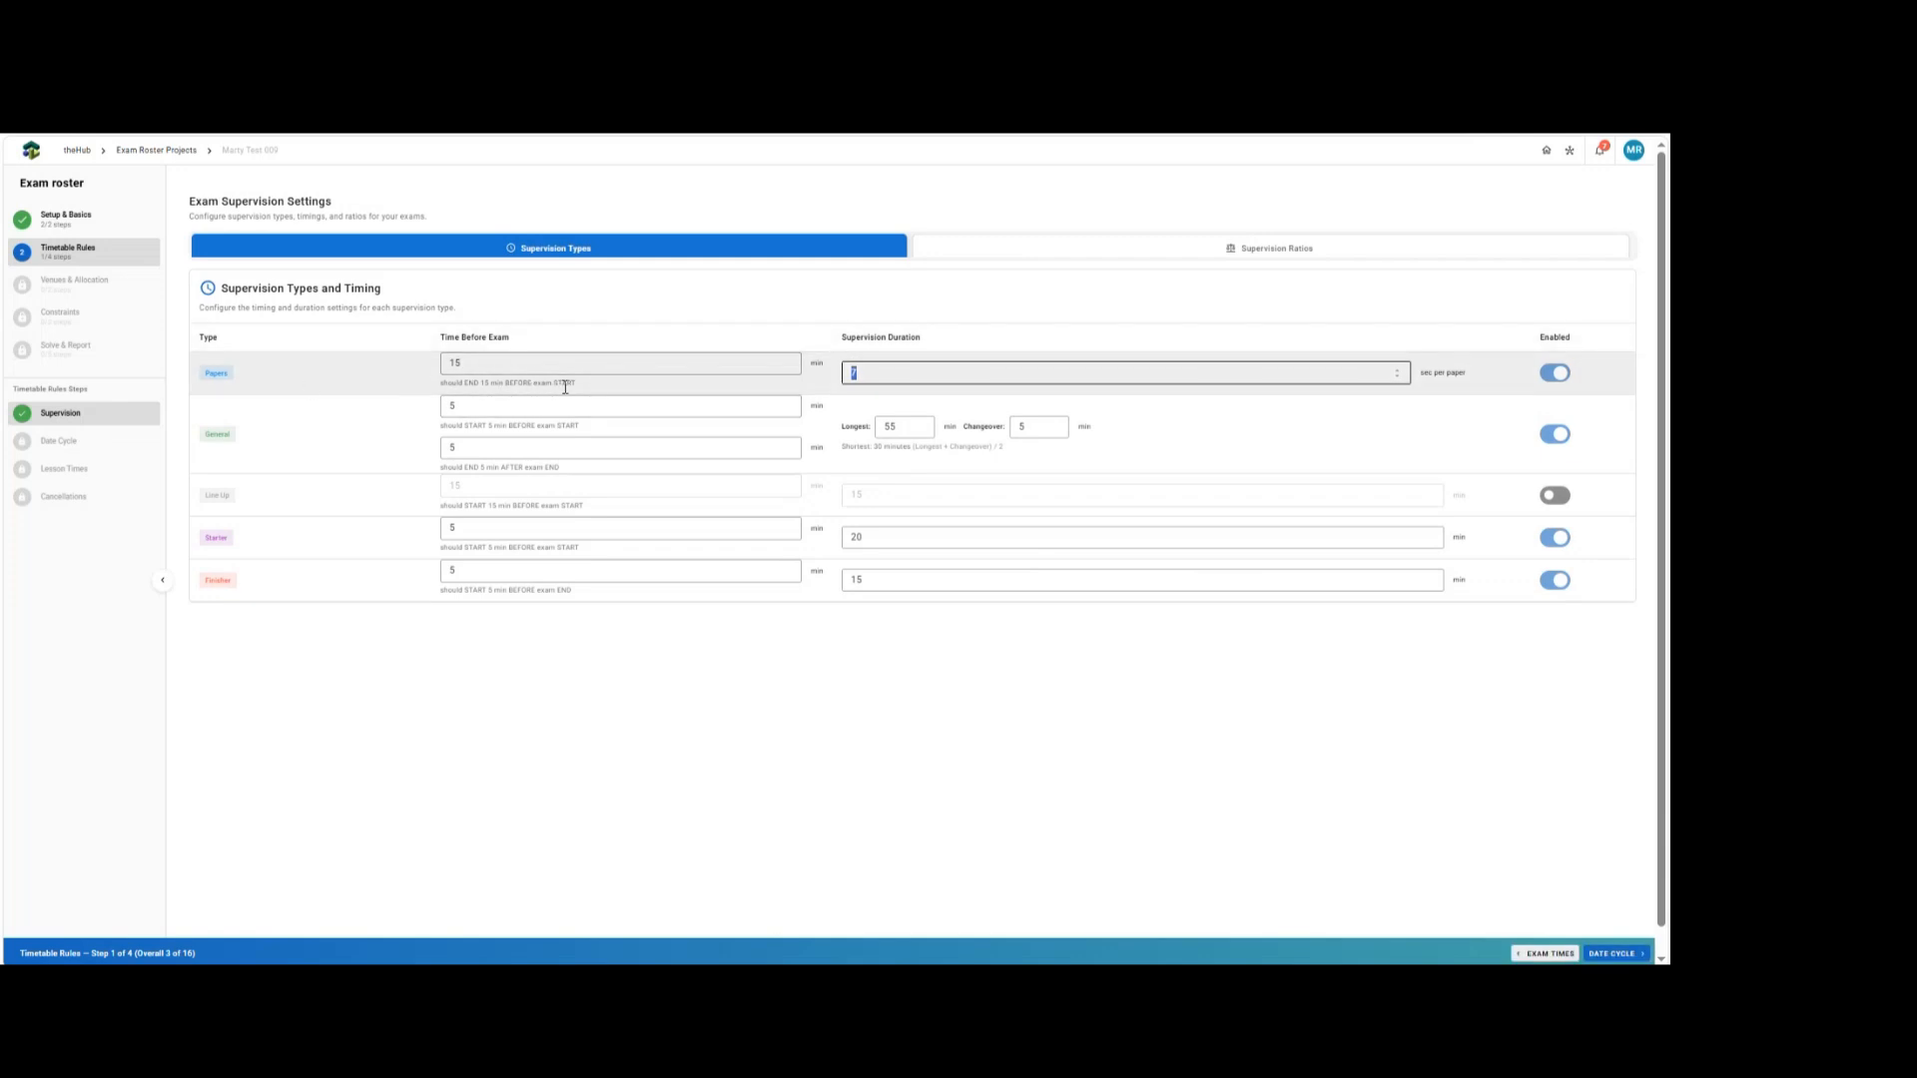
{"action": "left_click", "coordinate": [899, 375]}
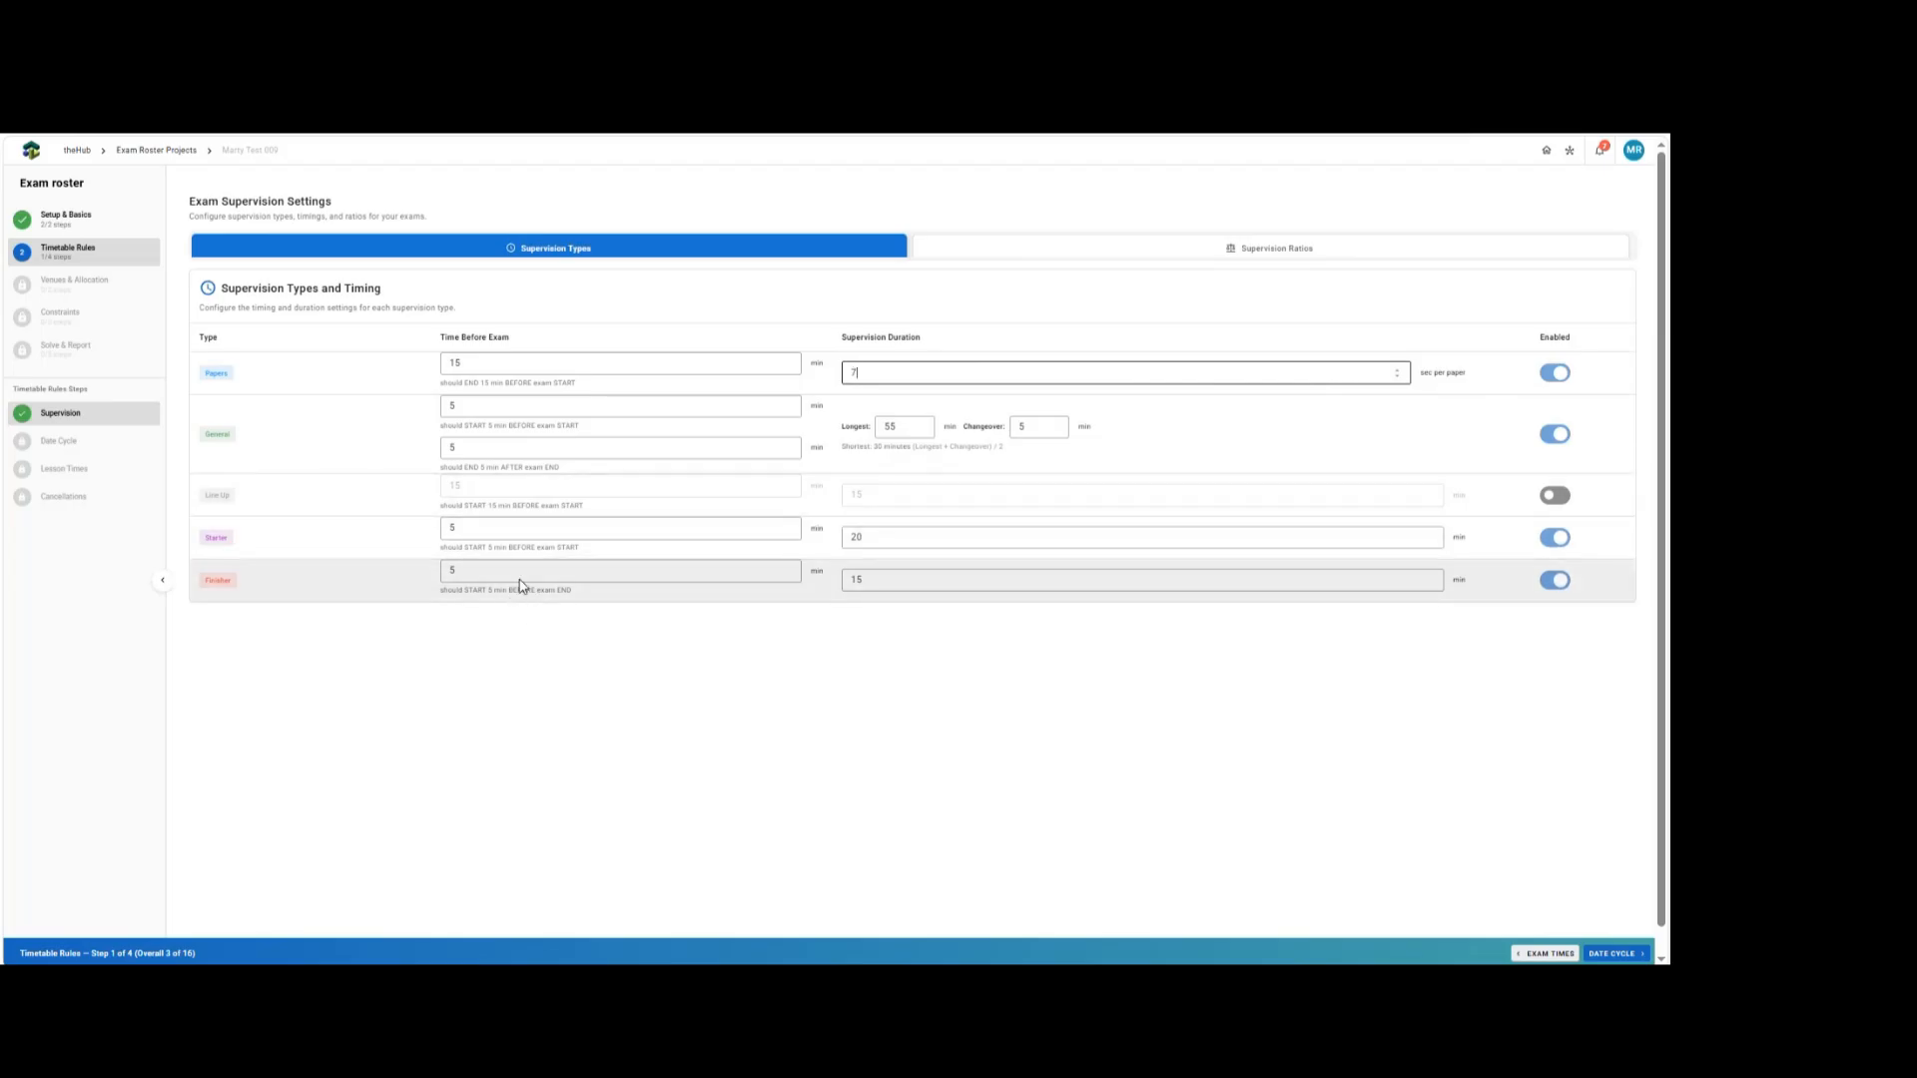
Open Supervision Ratios and set the minimum students for the Papers ratio to 20.
{"action": "left_click", "coordinate": [1276, 249]}
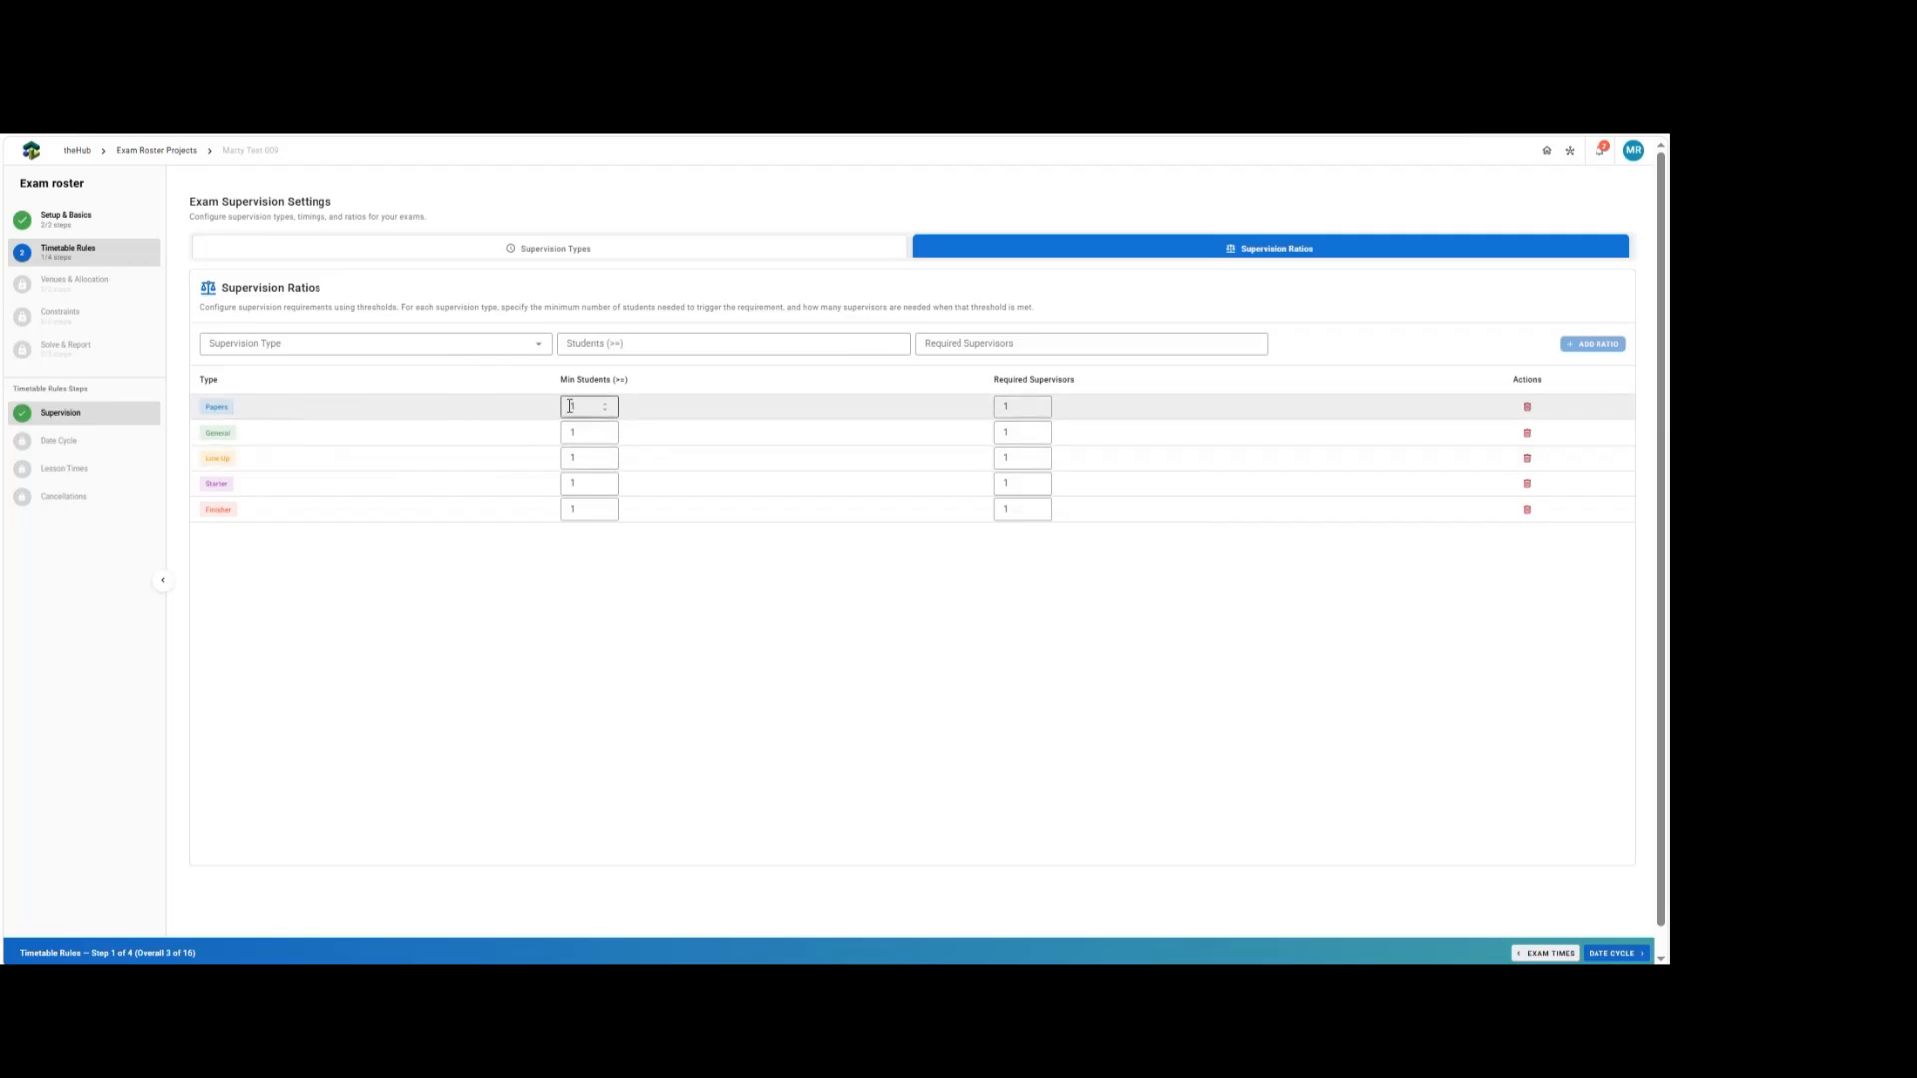
{"action": "left_click_drag", "start_coordinate": [593, 407], "coordinate": [534, 406]}
{"action": "type", "text": "15"}
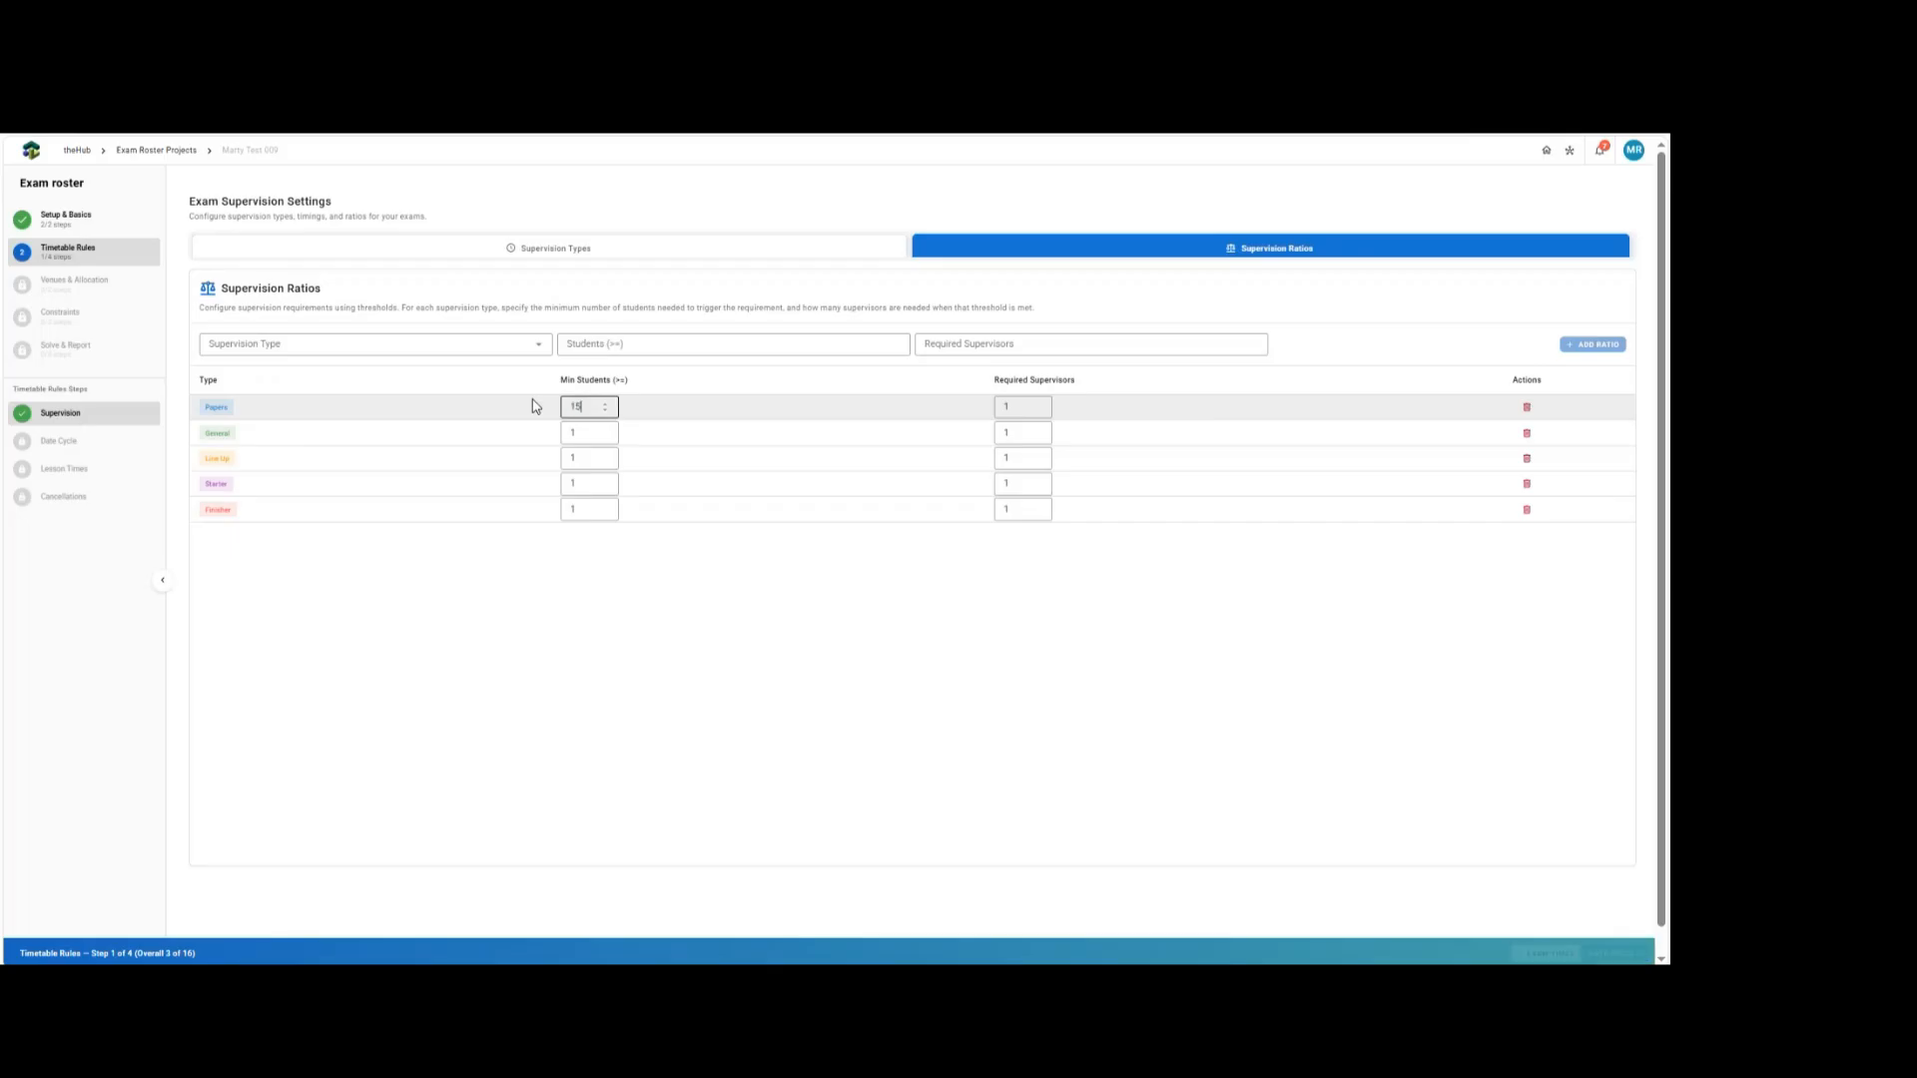
{"action": "key", "text": "Tab"}
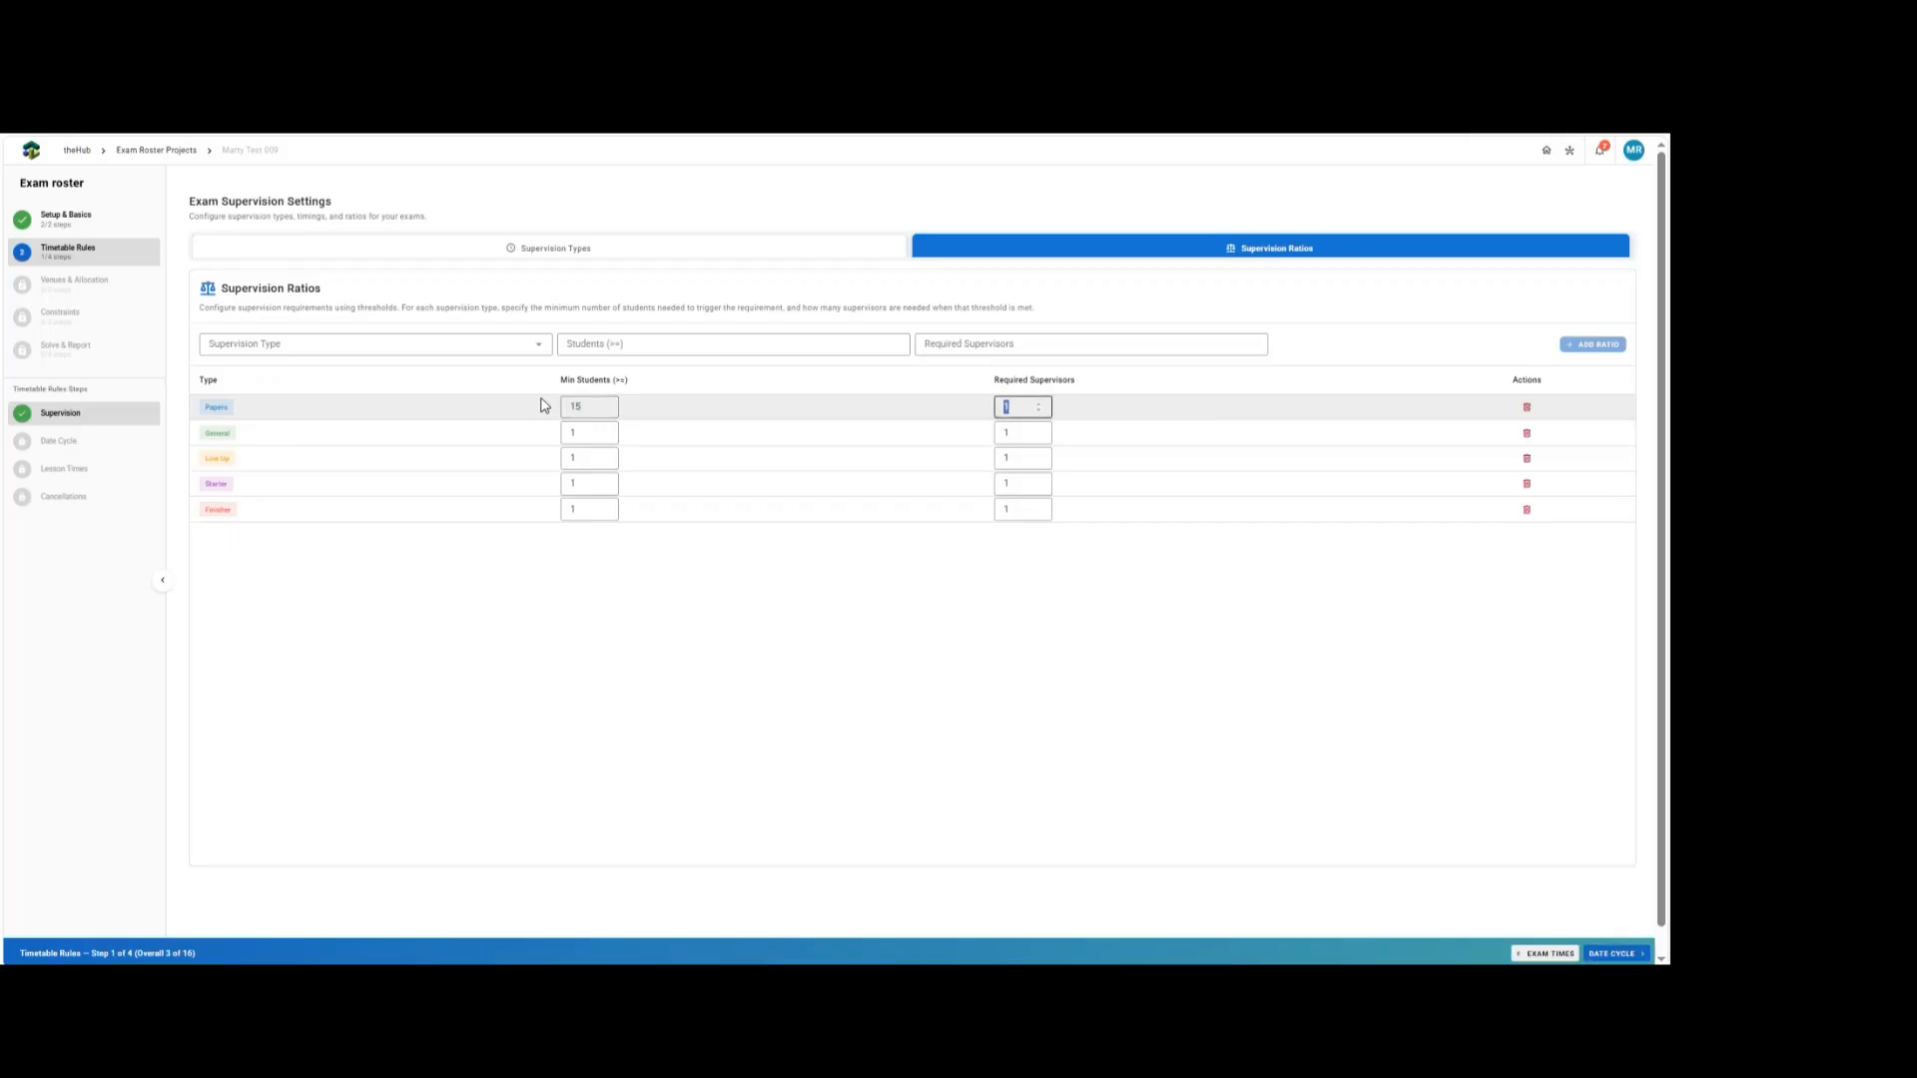
{"action": "key", "text": "shift+Tab"}
{"action": "type", "text": "20"}
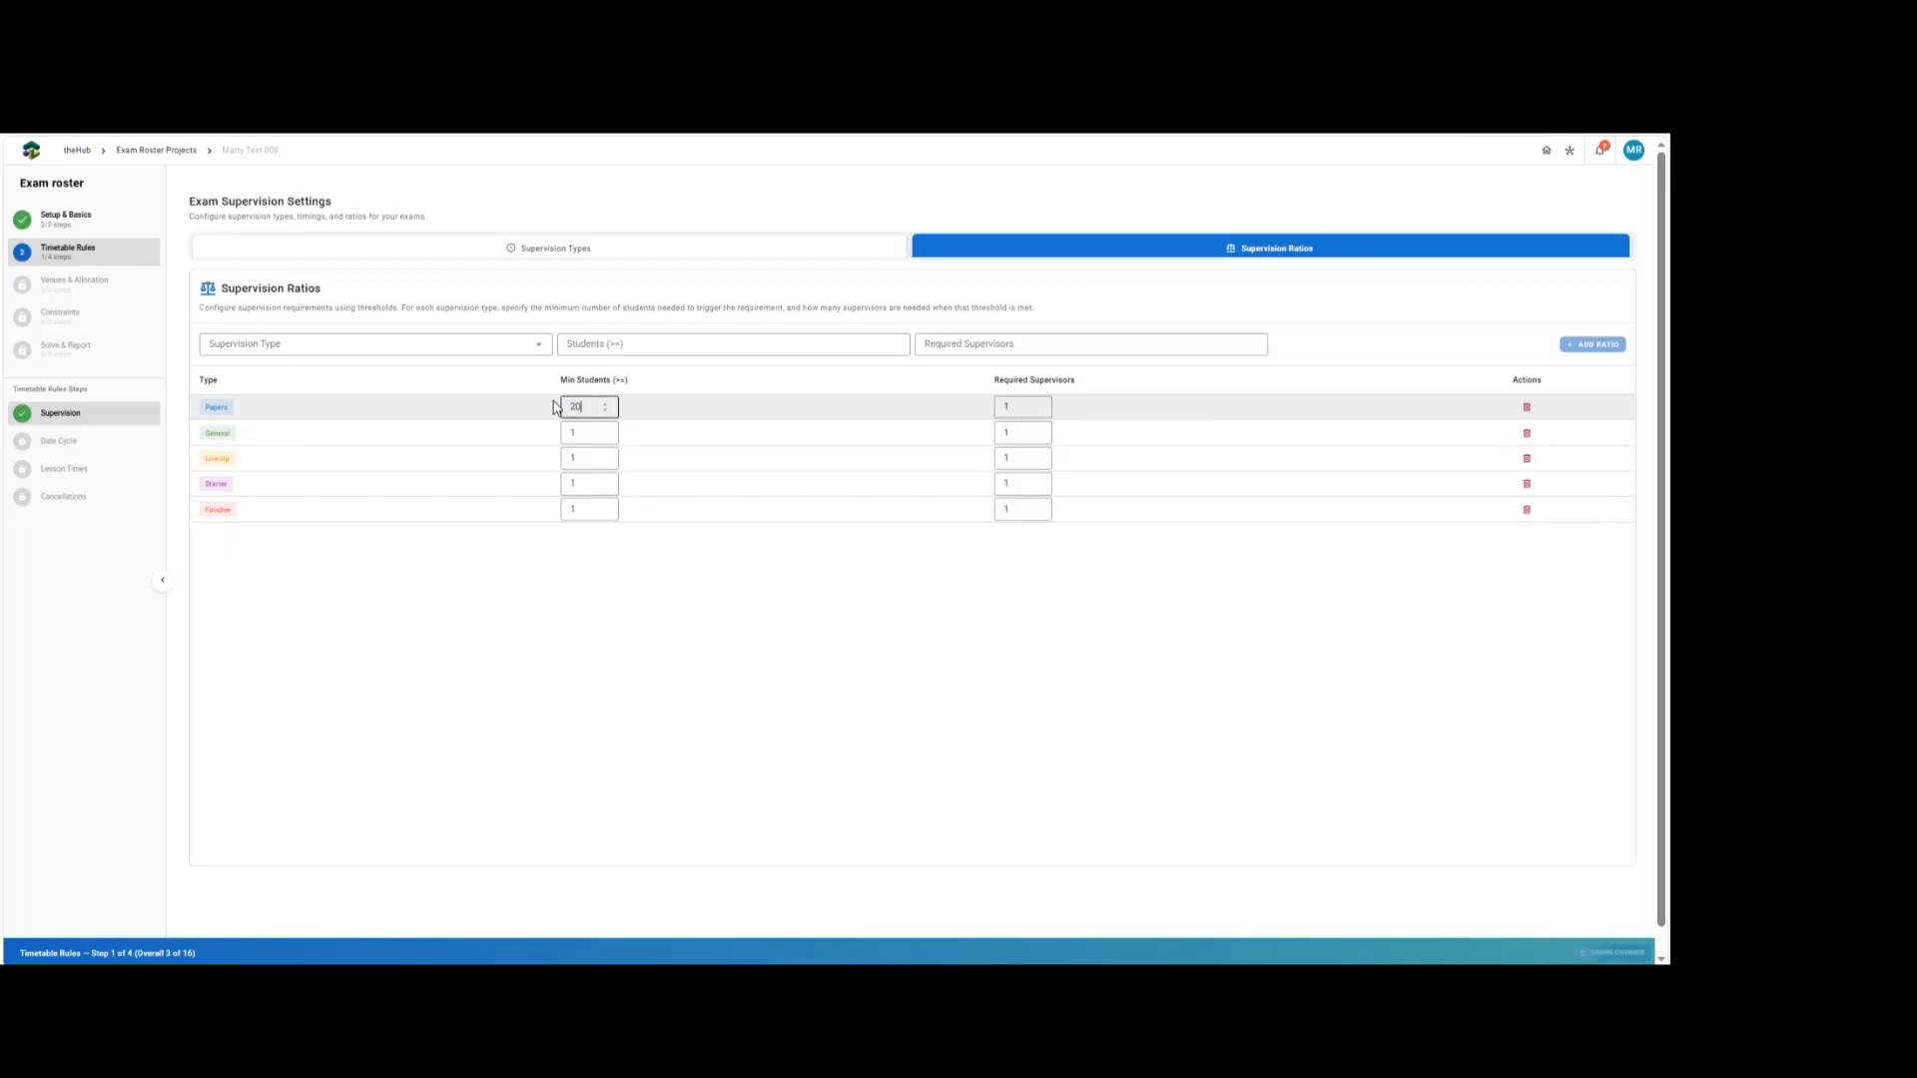
{"action": "key", "text": "Tab"}
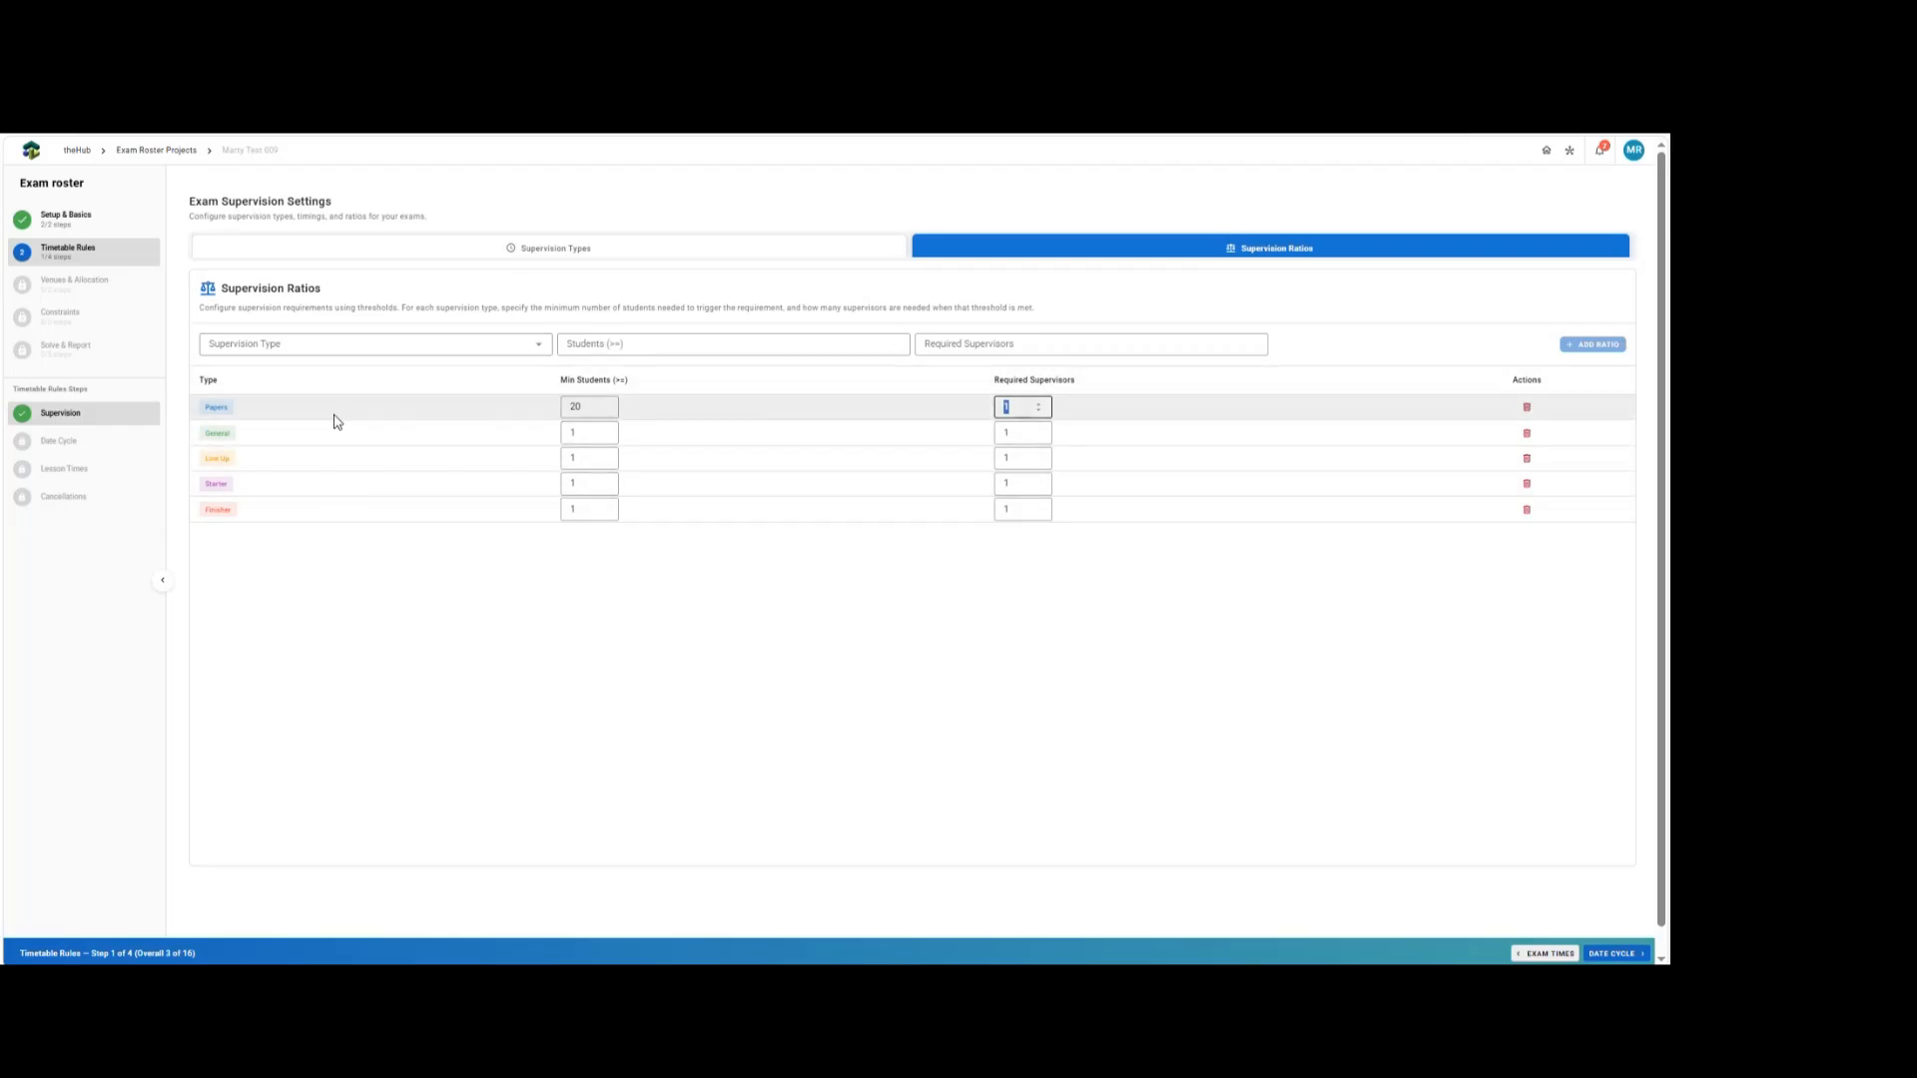
Set the minimum students for the Starter and Finisher ratios to 20 each.
{"action": "left_click", "coordinate": [595, 487]}
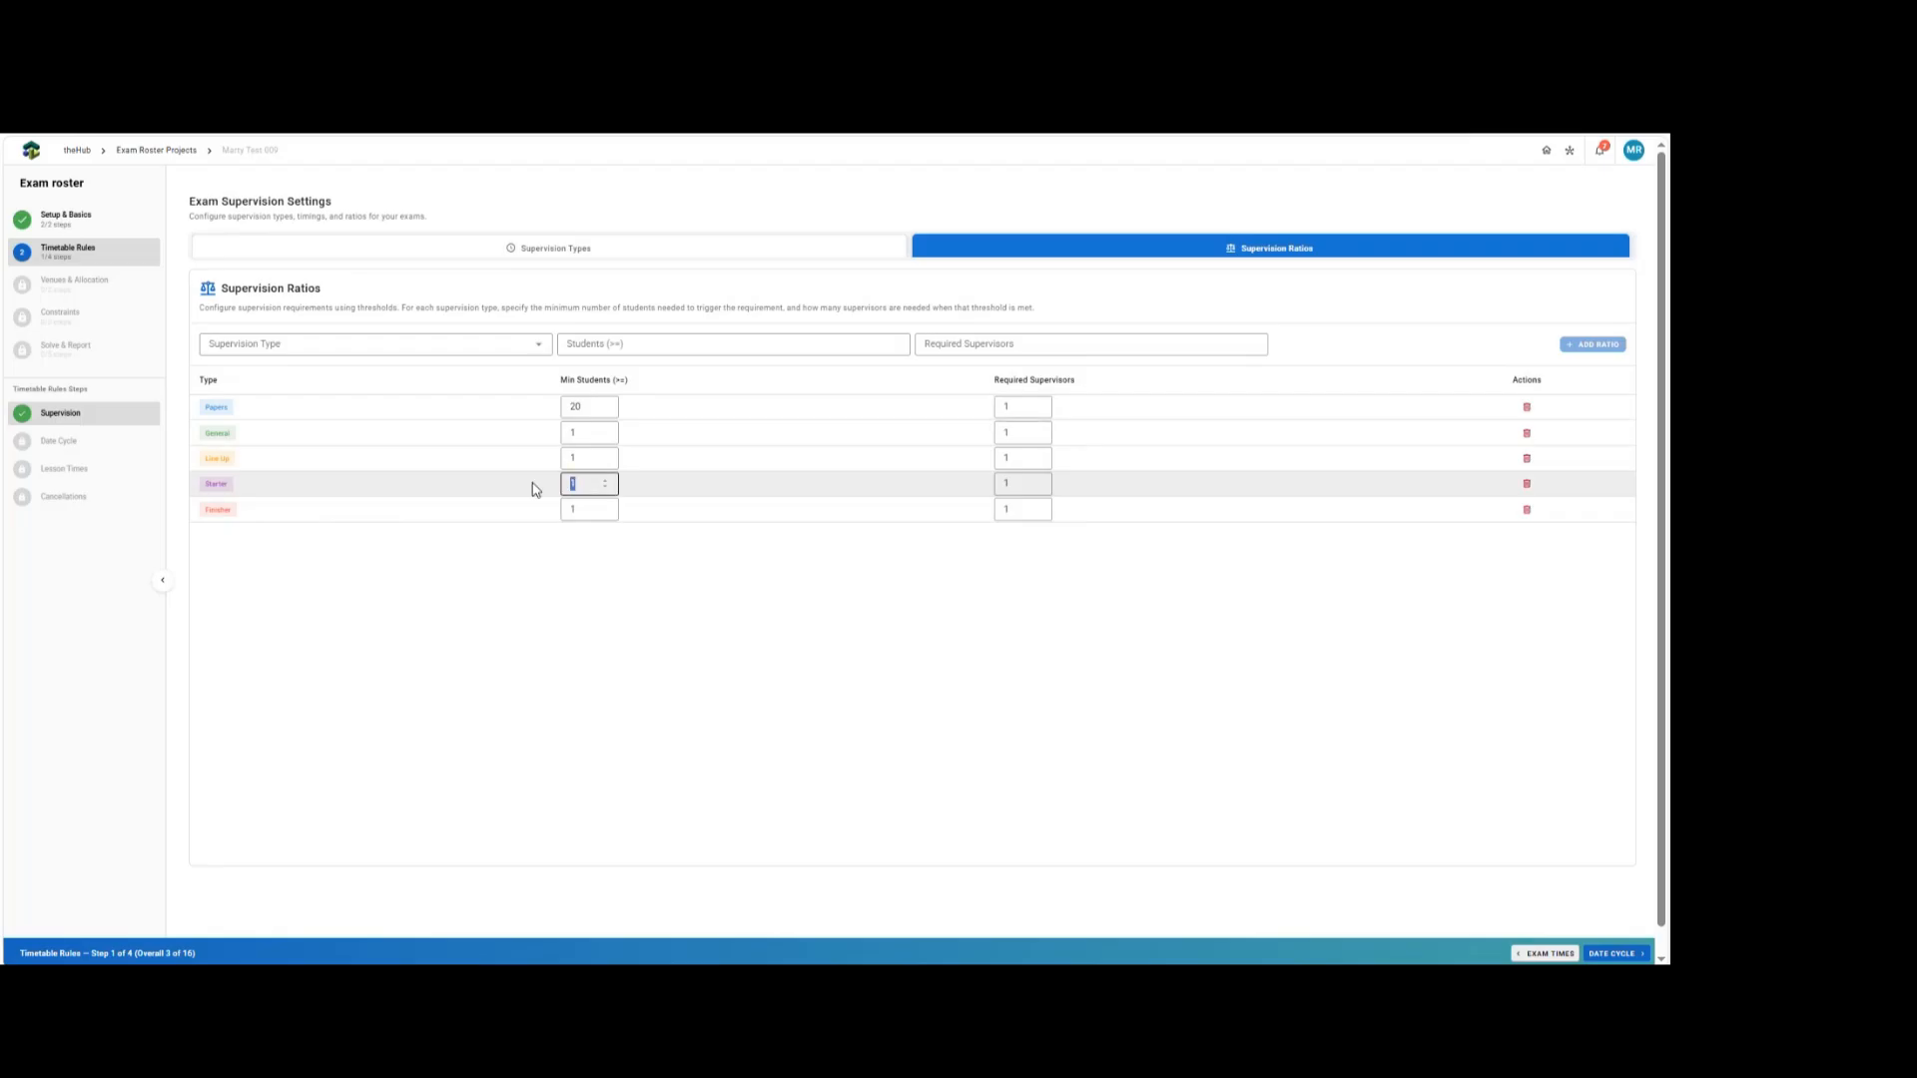
{"action": "type", "text": "20"}
{"action": "key", "text": "Tab"}
{"action": "key", "text": "Tab"}
{"action": "key", "text": "Tab"}
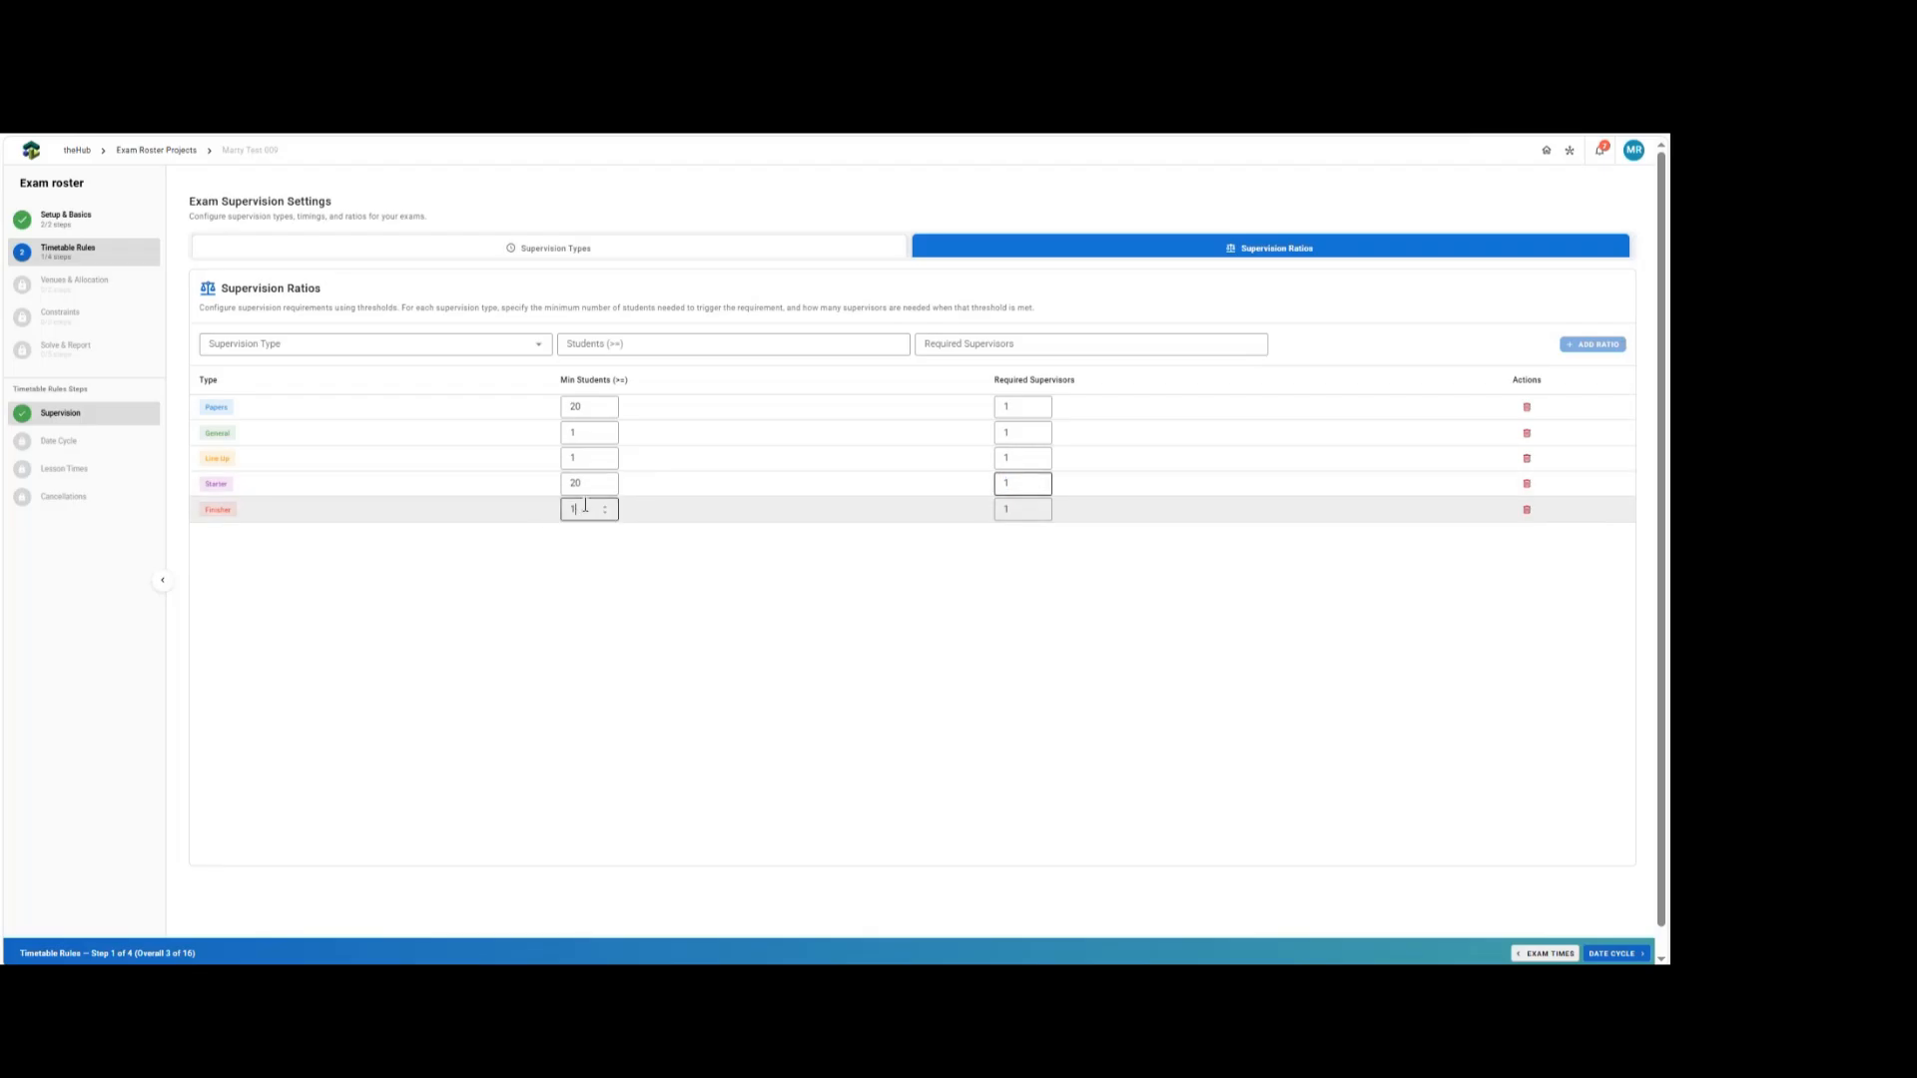
{"action": "type", "text": "20"}
{"action": "key", "text": "Tab"}
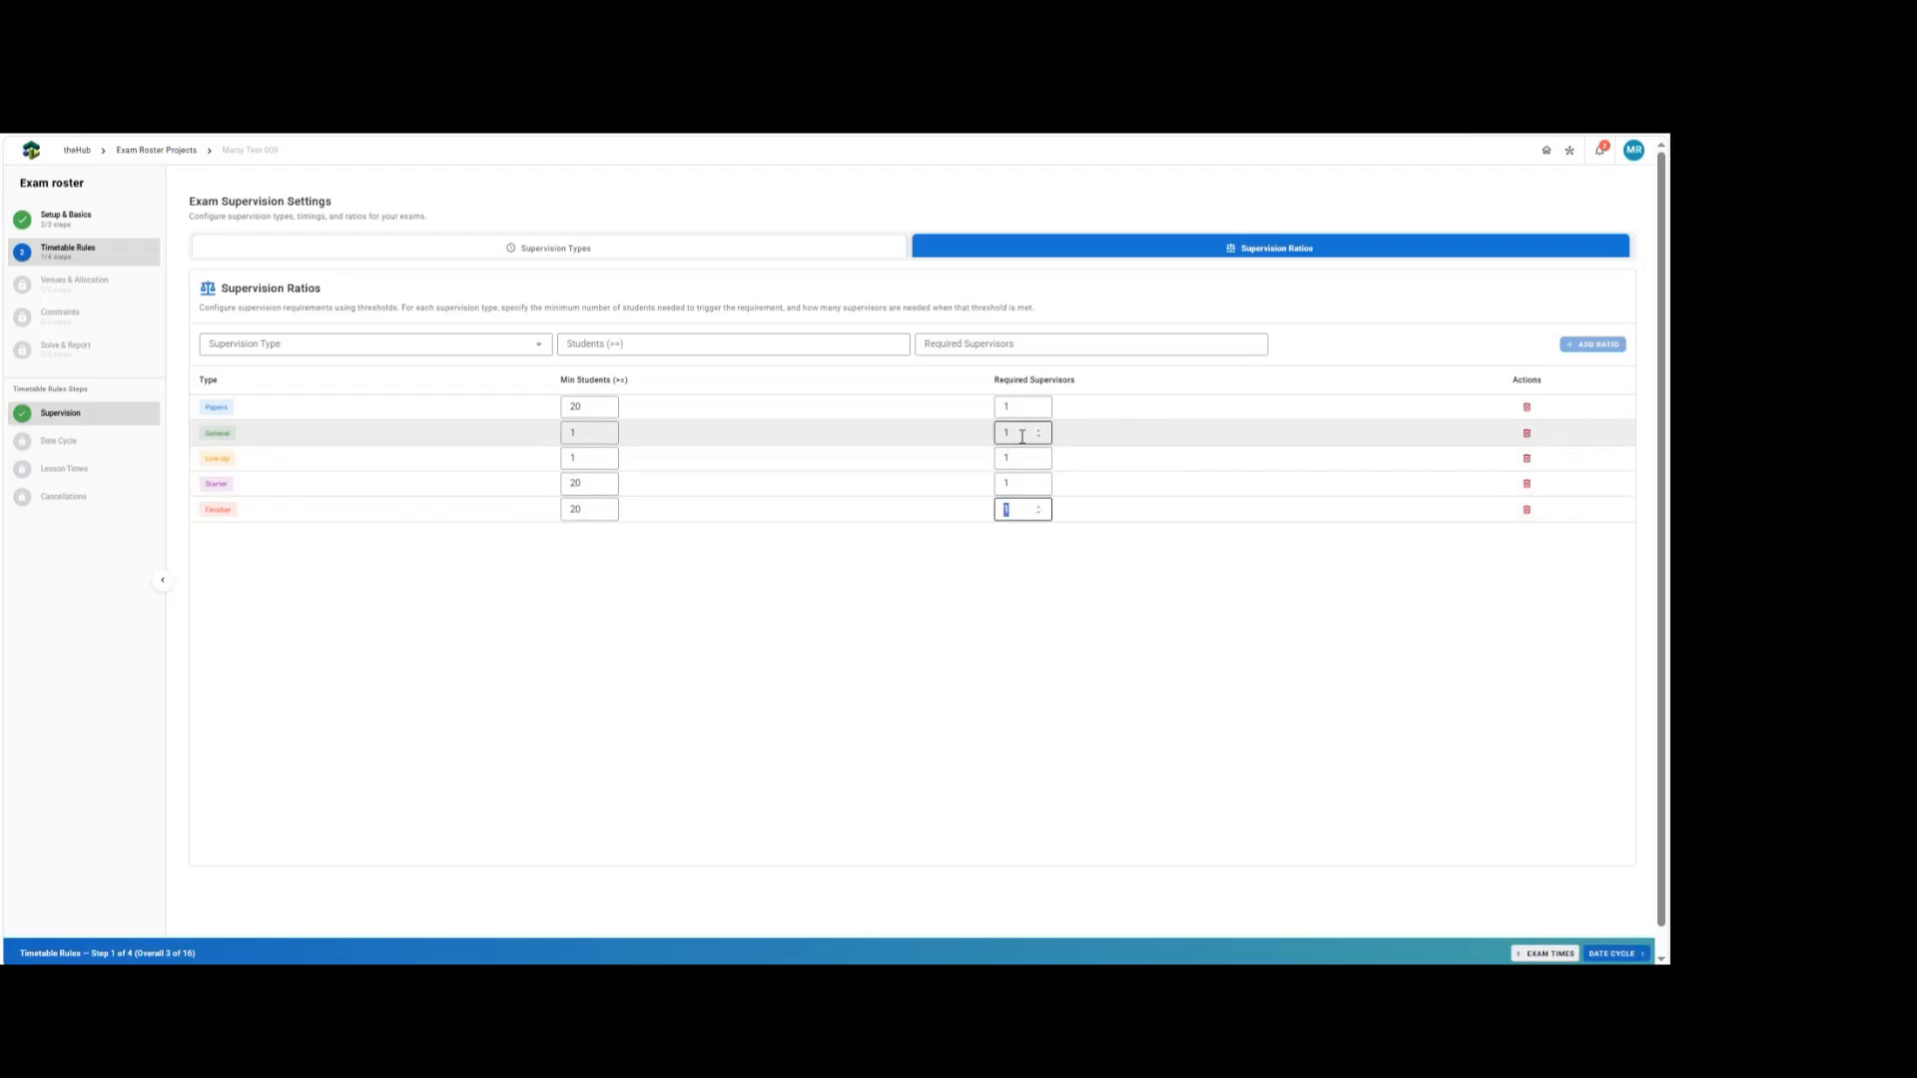
Add a Papers supervision ratio requiring 2 supervisors for 100 or more students.
{"action": "left_click", "coordinate": [300, 350]}
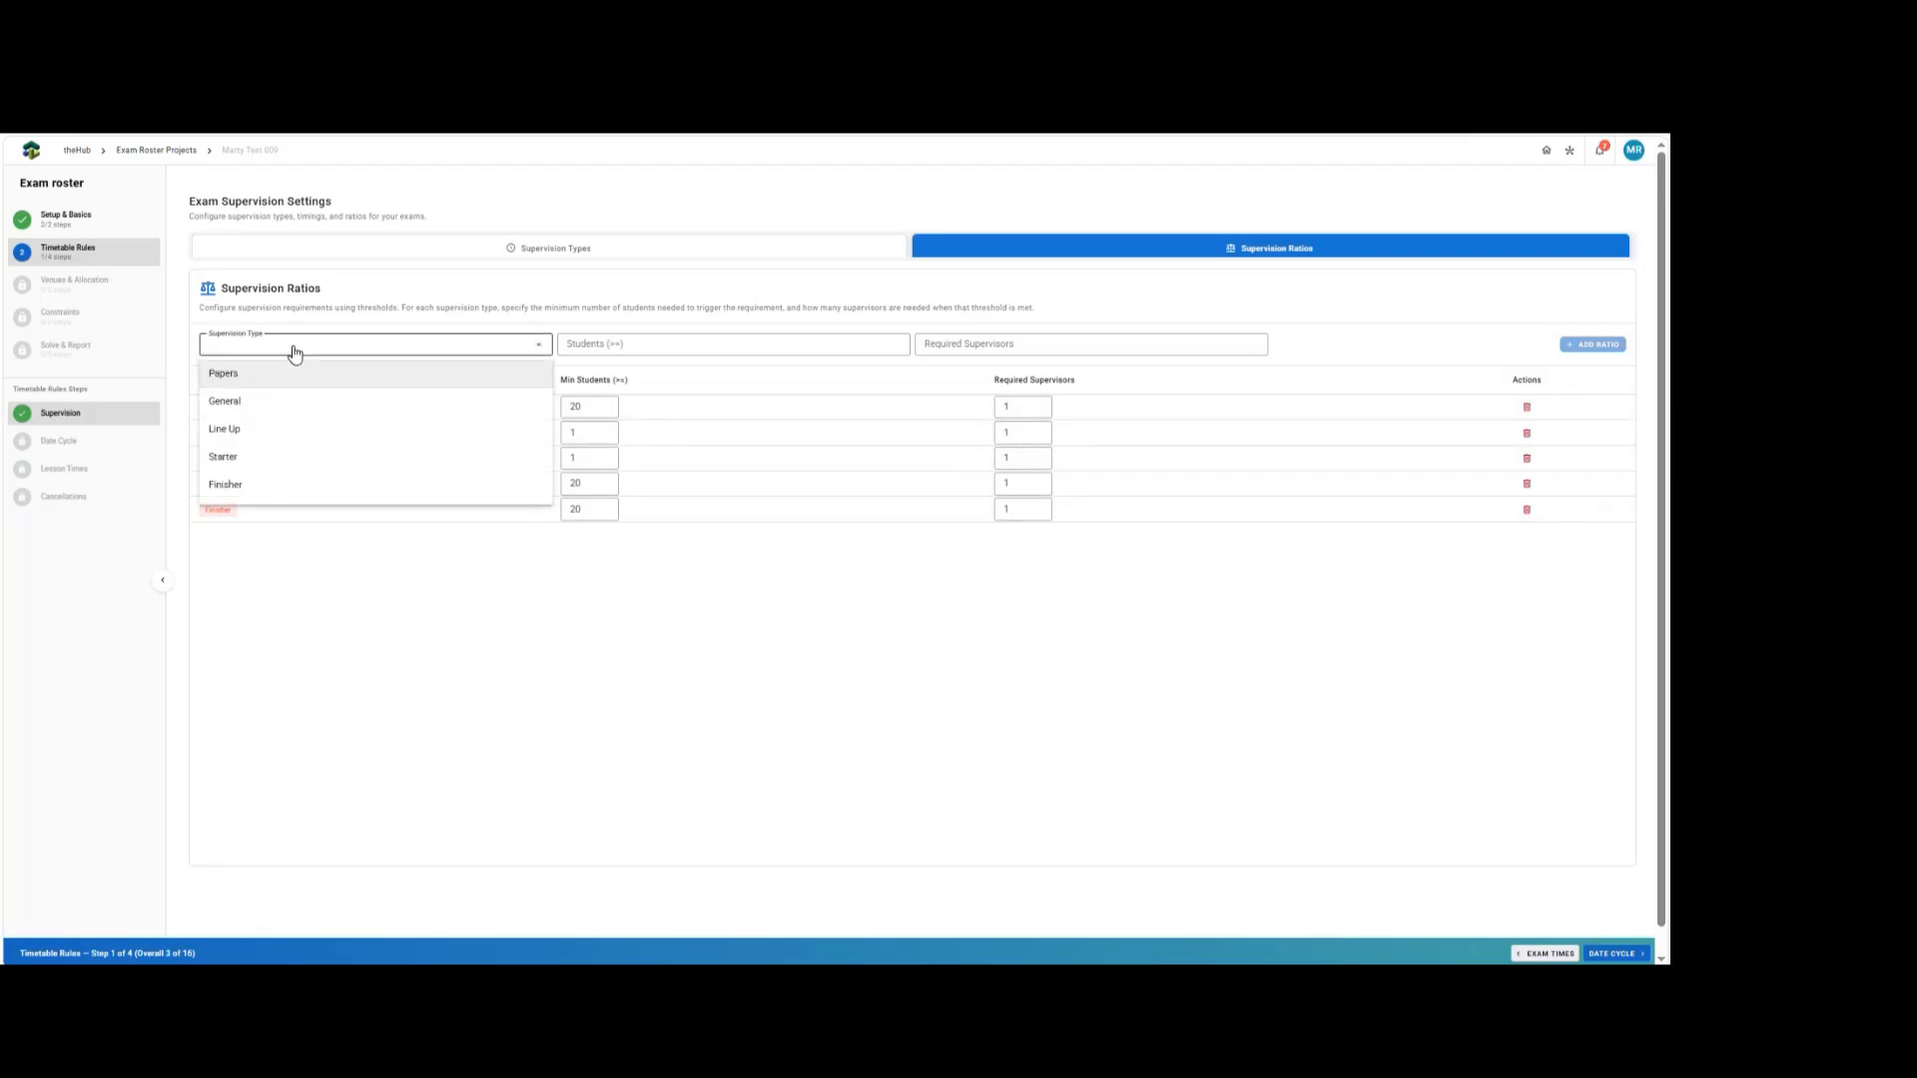
{"action": "left_click", "coordinate": [245, 377]}
{"action": "left_click", "coordinate": [606, 346]}
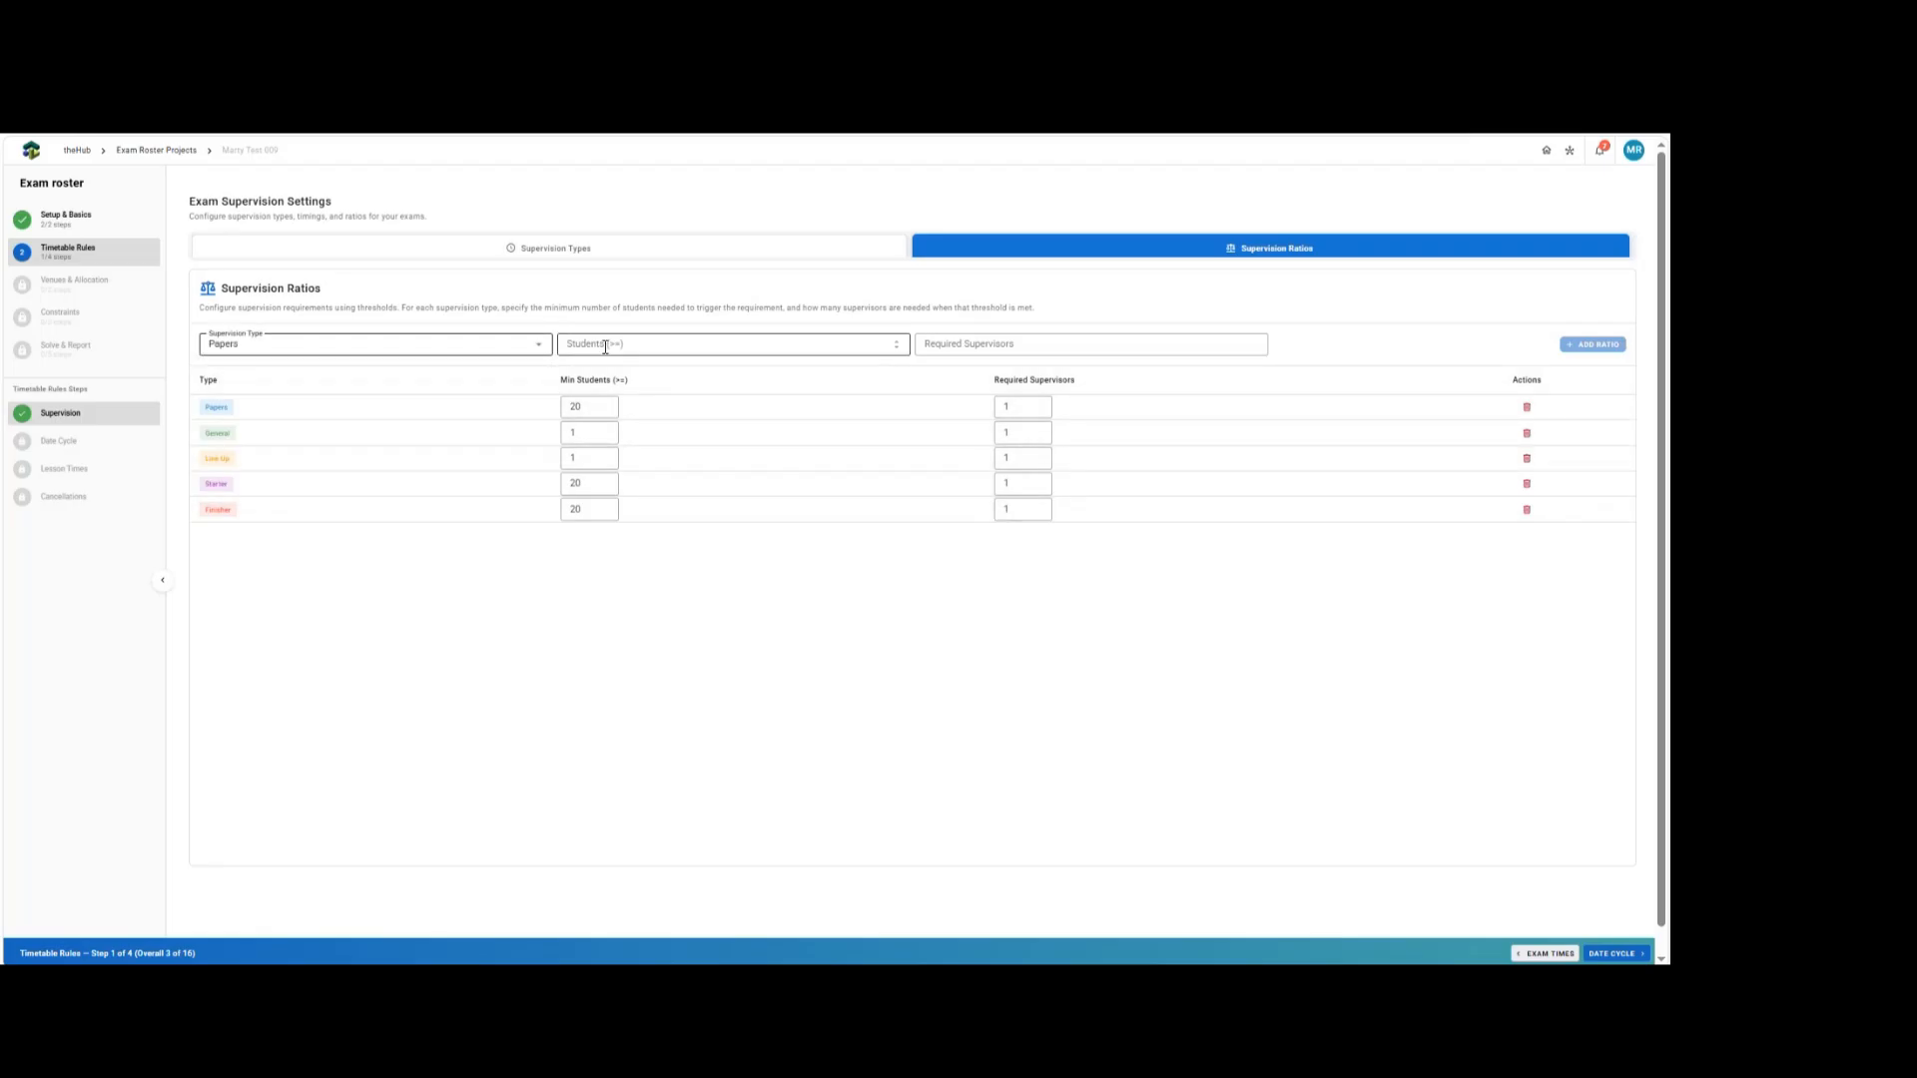
{"action": "type", "text": "100"}
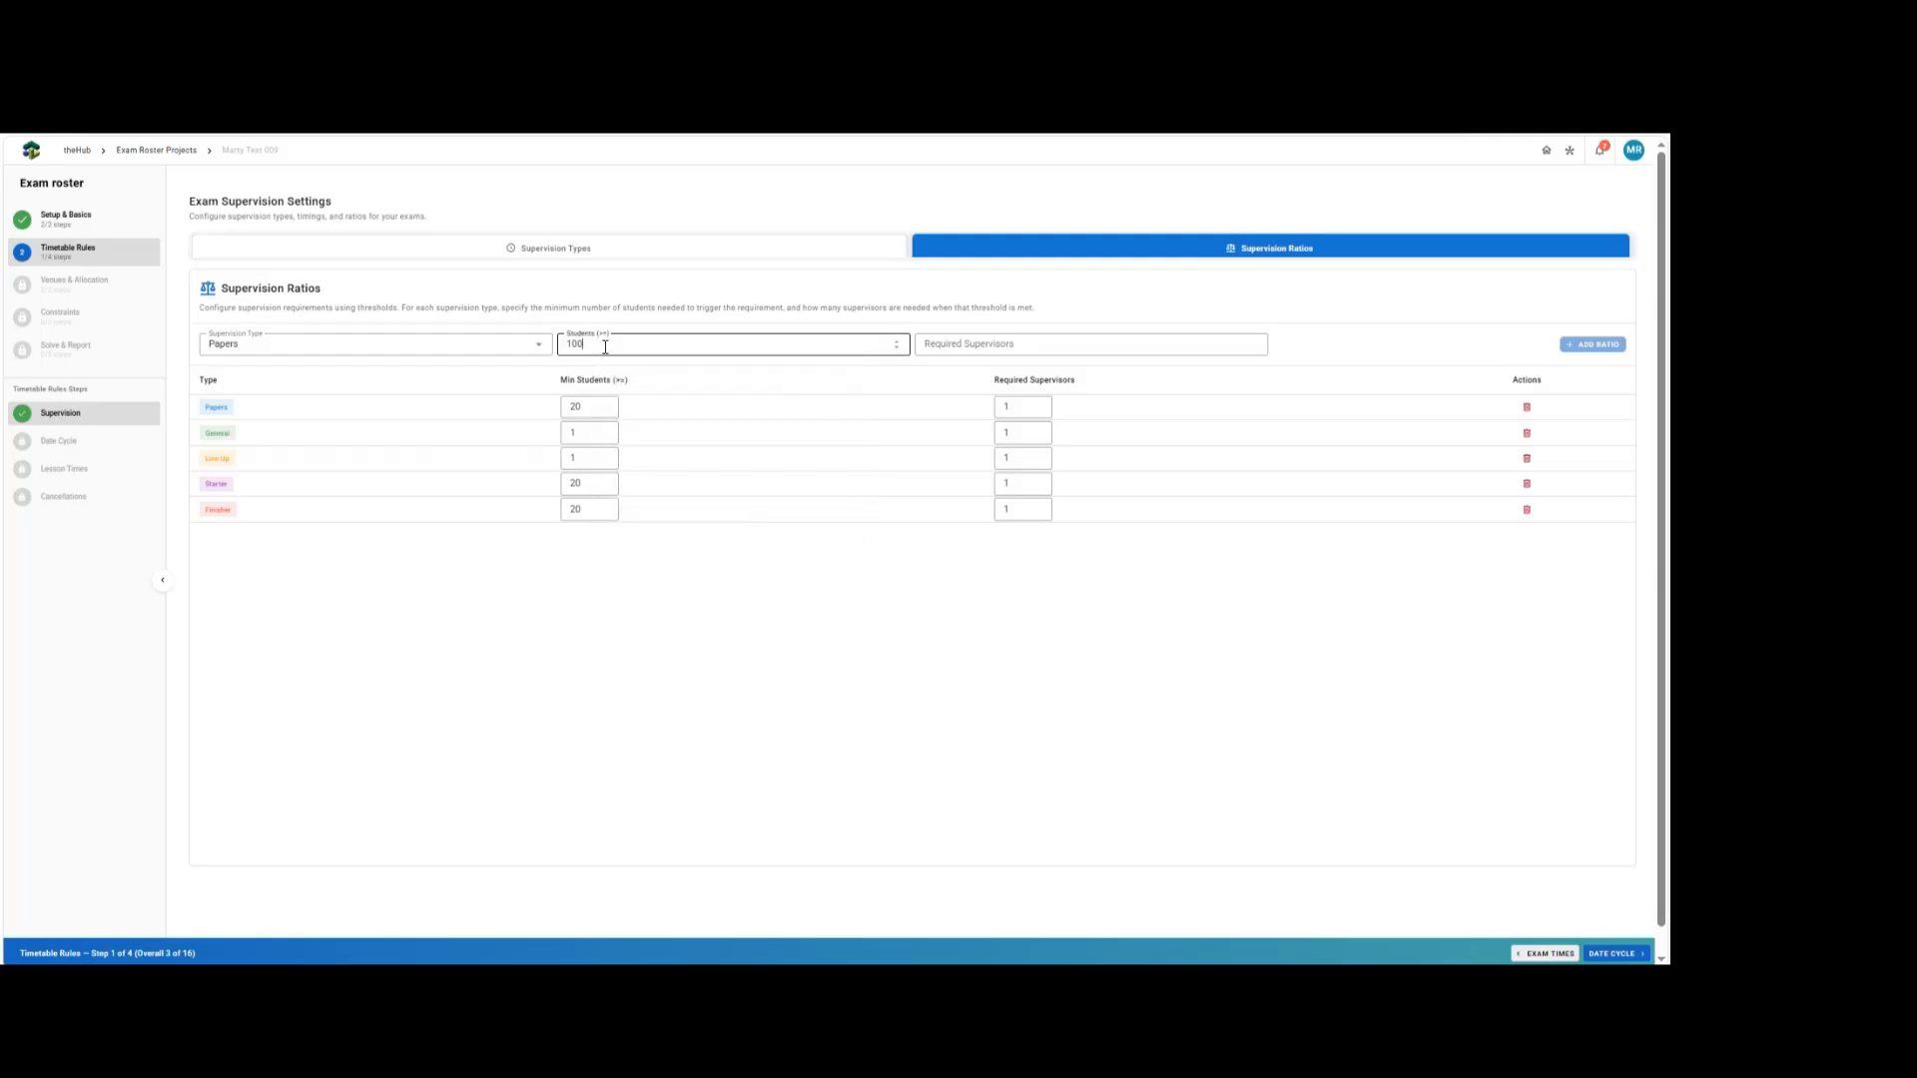
{"action": "key", "text": "Tab"}
{"action": "type", "text": "2"}
{"action": "key", "text": "Return"}
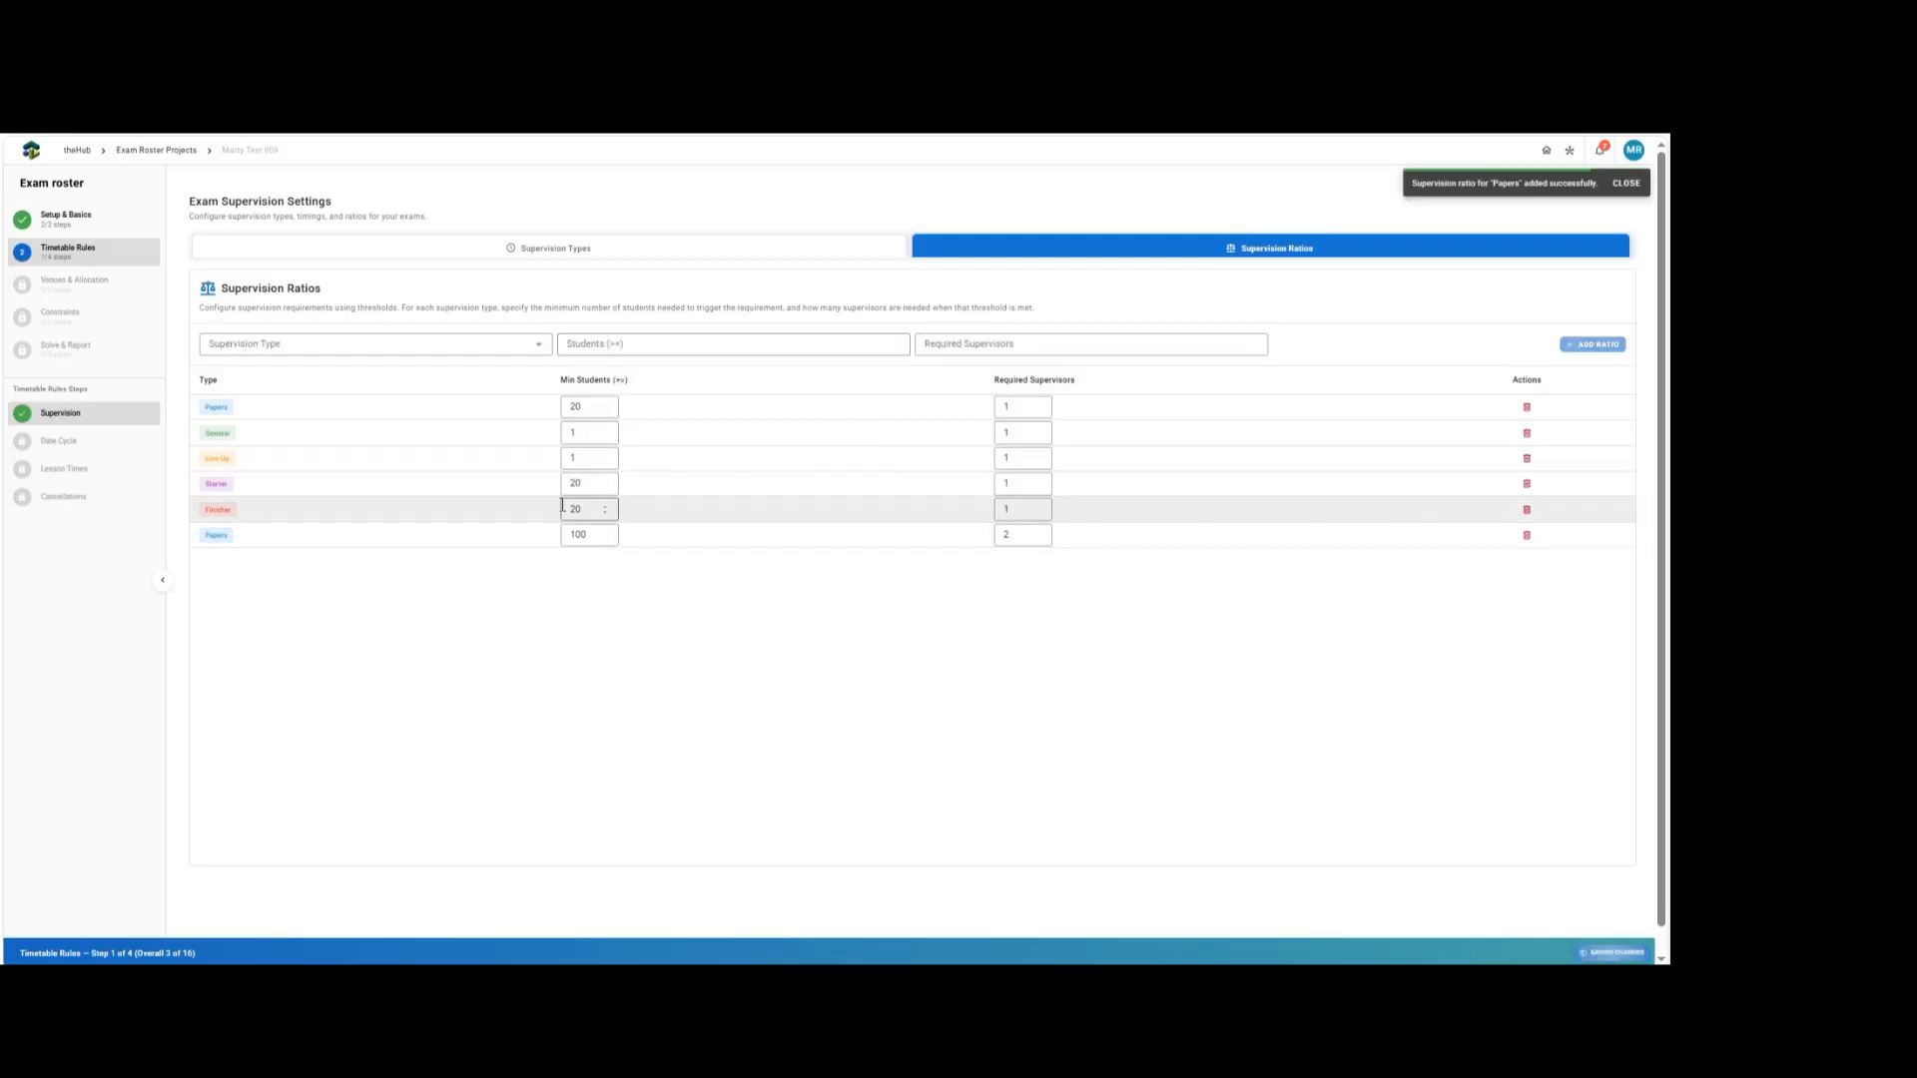
Add a General supervision ratio requiring 2 supervisors for 25 or more students.
{"action": "left_click", "coordinate": [330, 344]}
{"action": "left_click", "coordinate": [235, 401]}
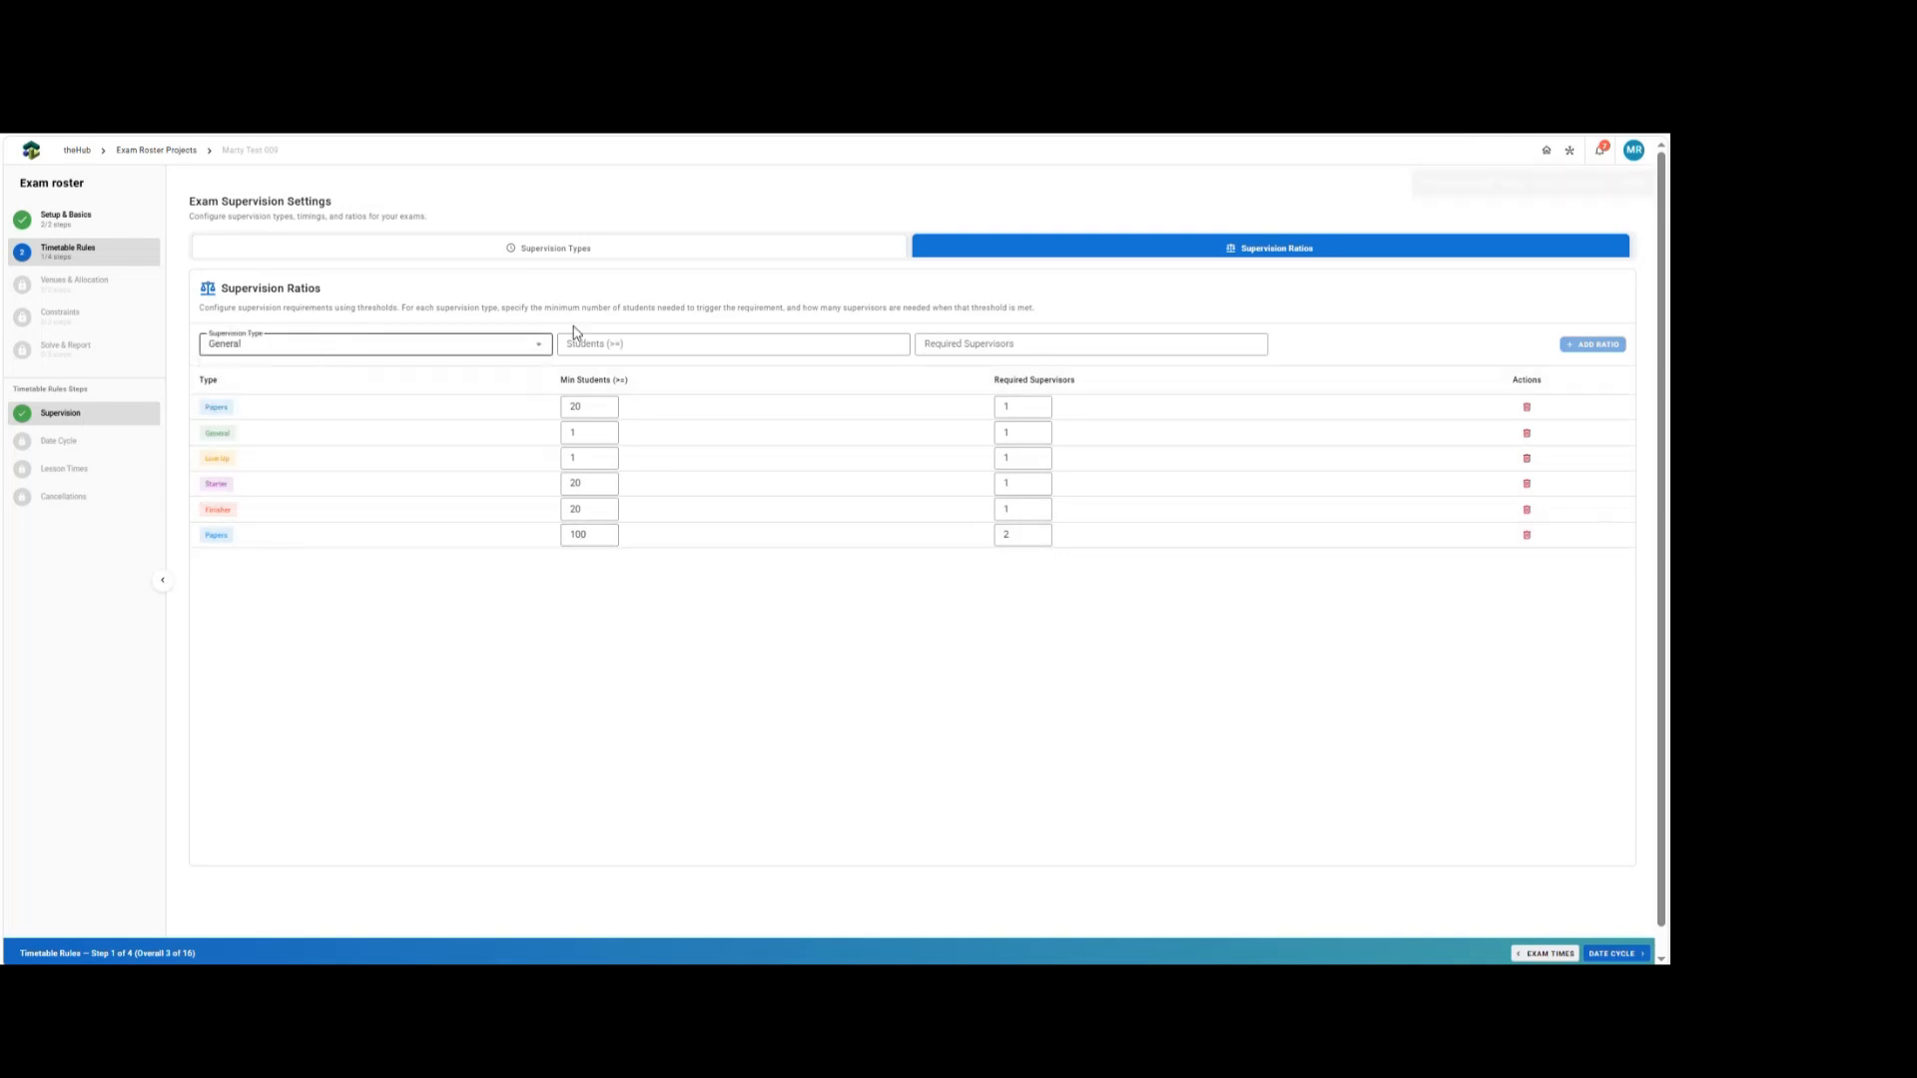
{"action": "left_click", "coordinate": [633, 347]}
{"action": "type", "text": "2"}
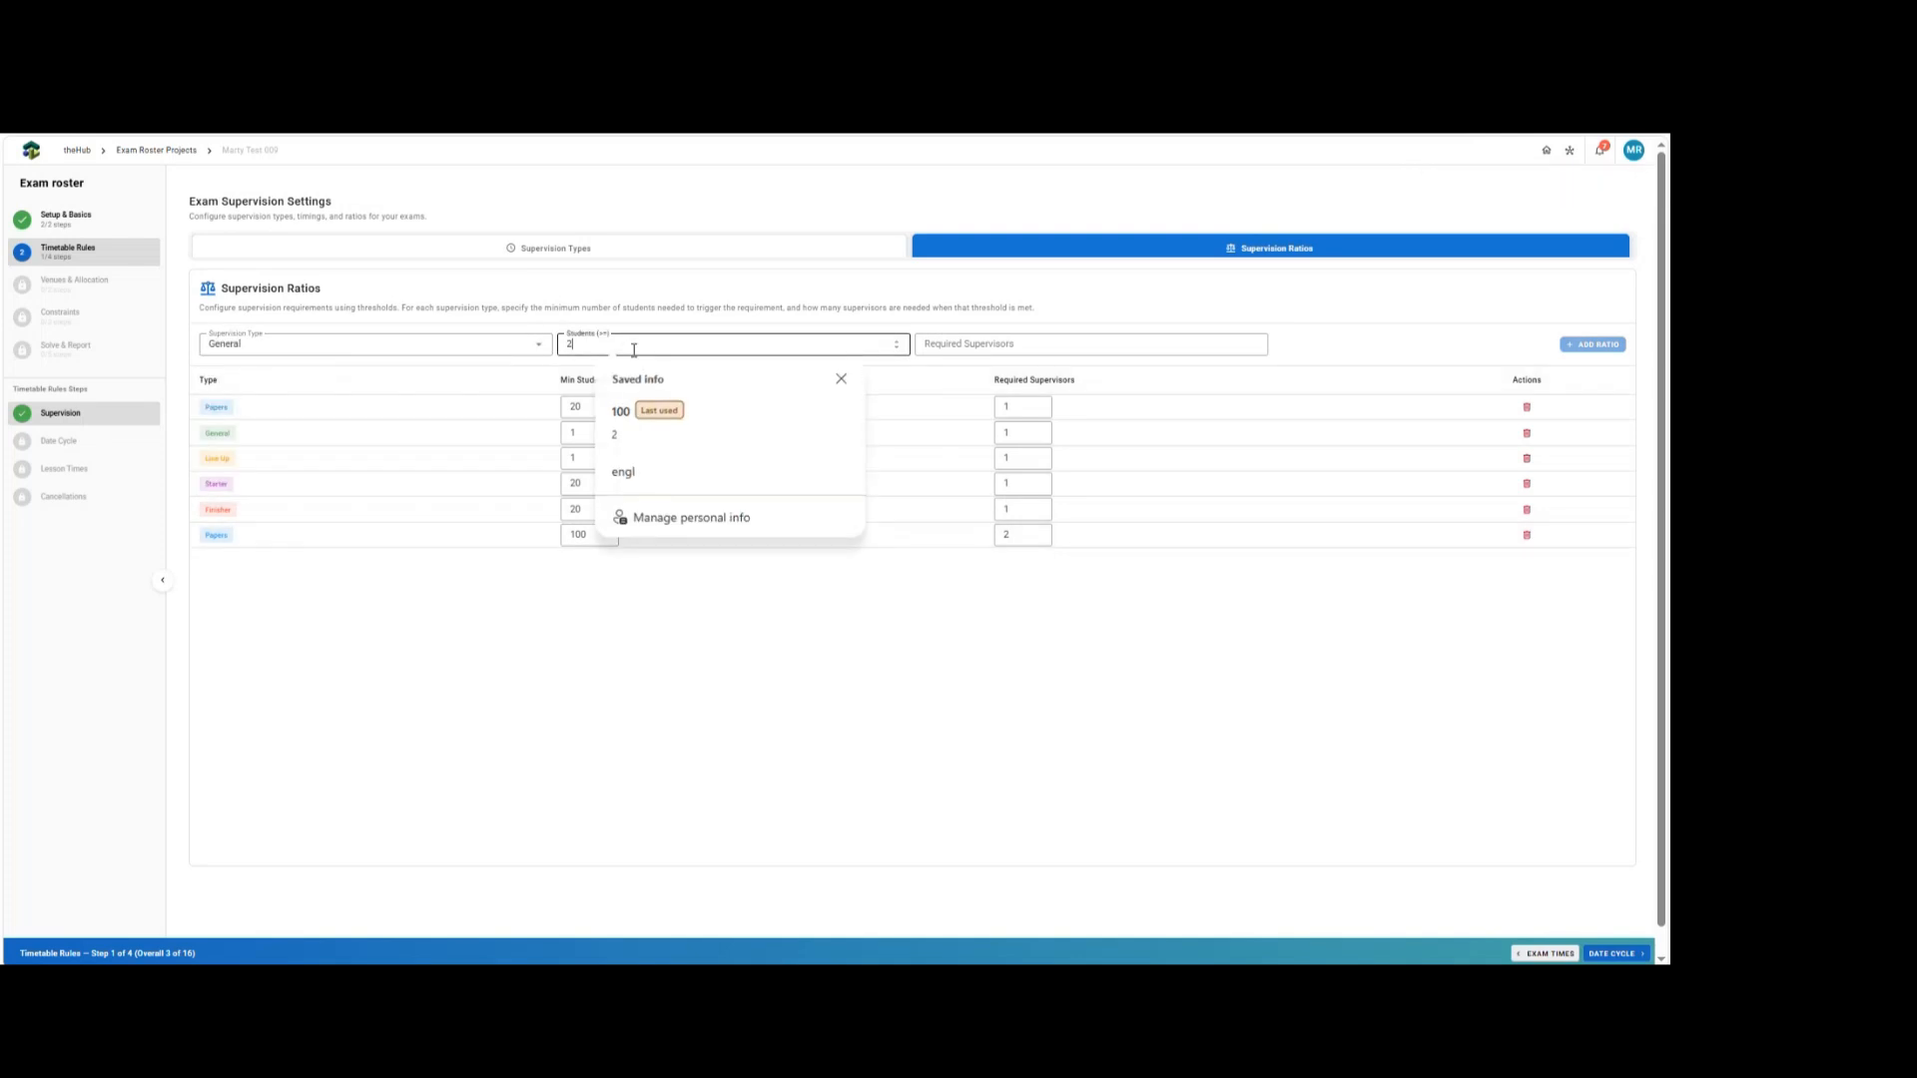
{"action": "type", "text": "5"}
{"action": "key", "text": "Tab"}
{"action": "type", "text": "2"}
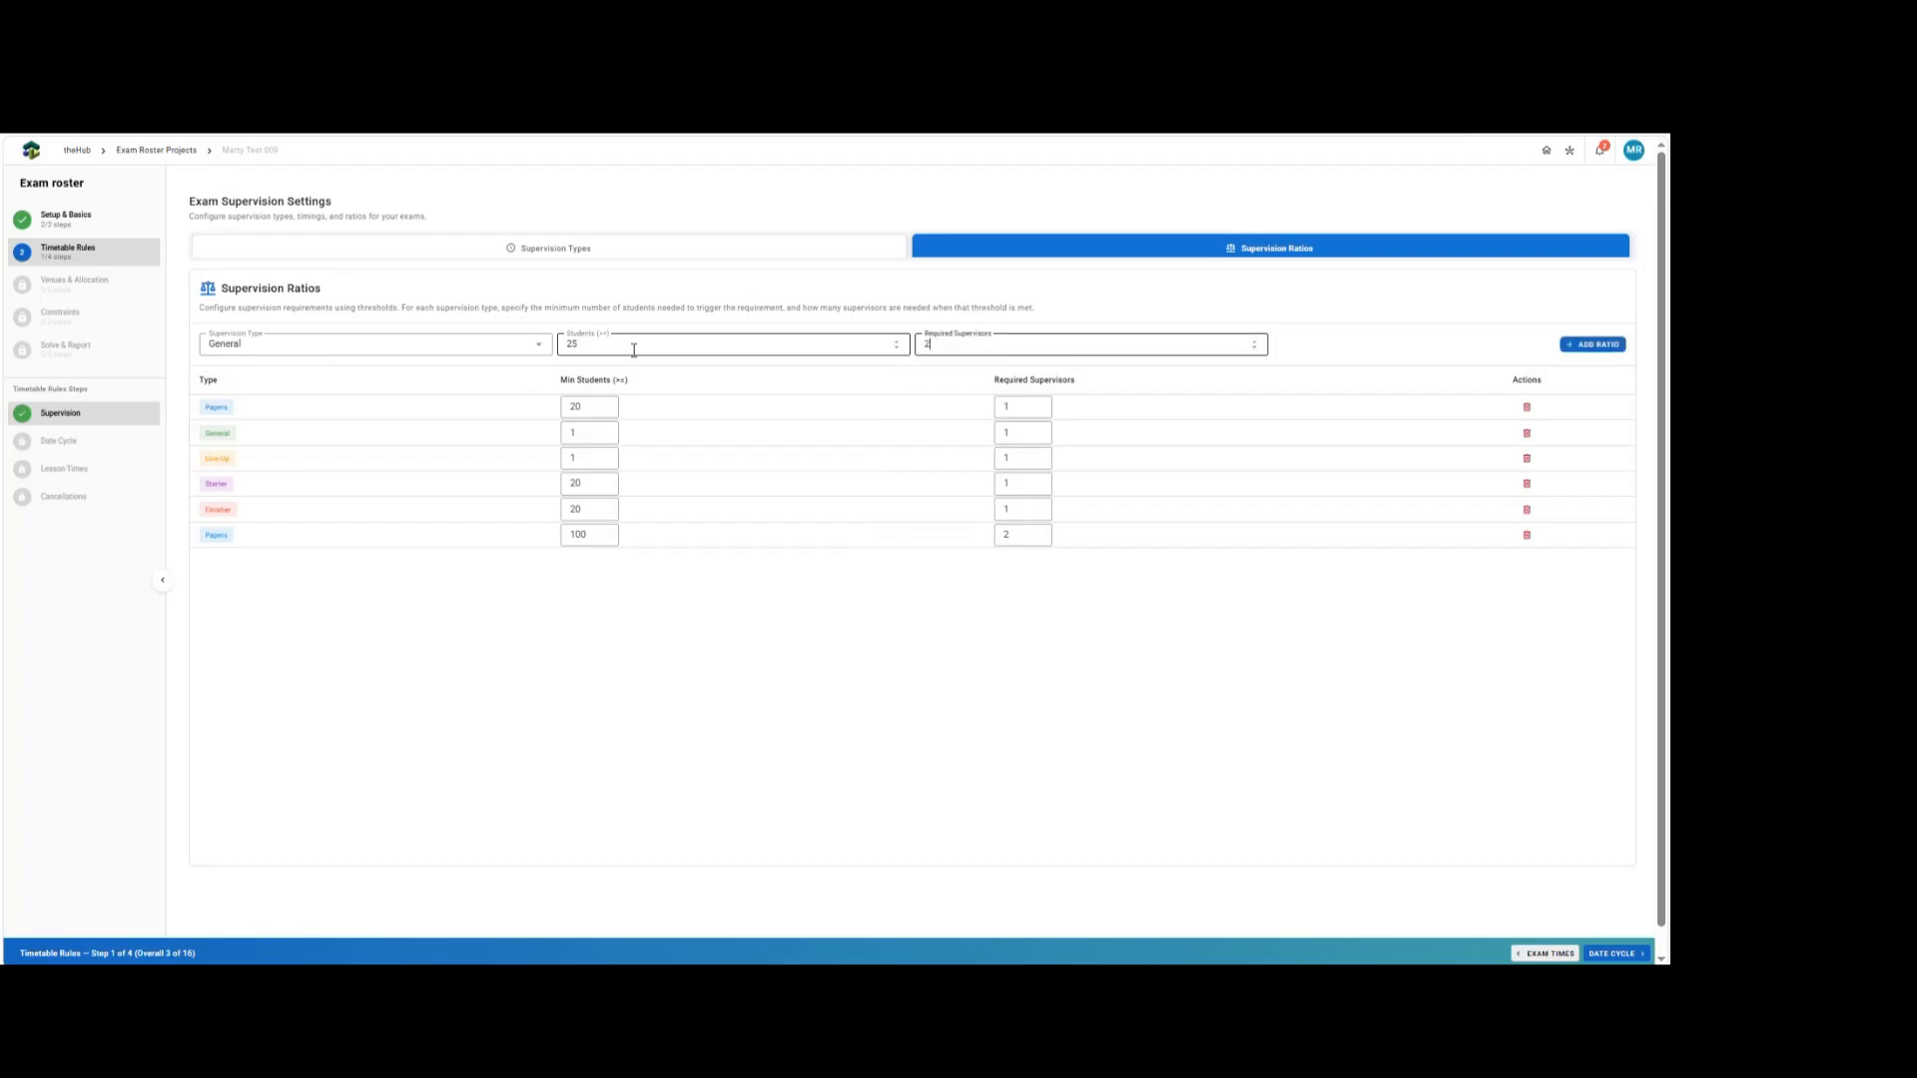
{"action": "key", "text": "Return"}
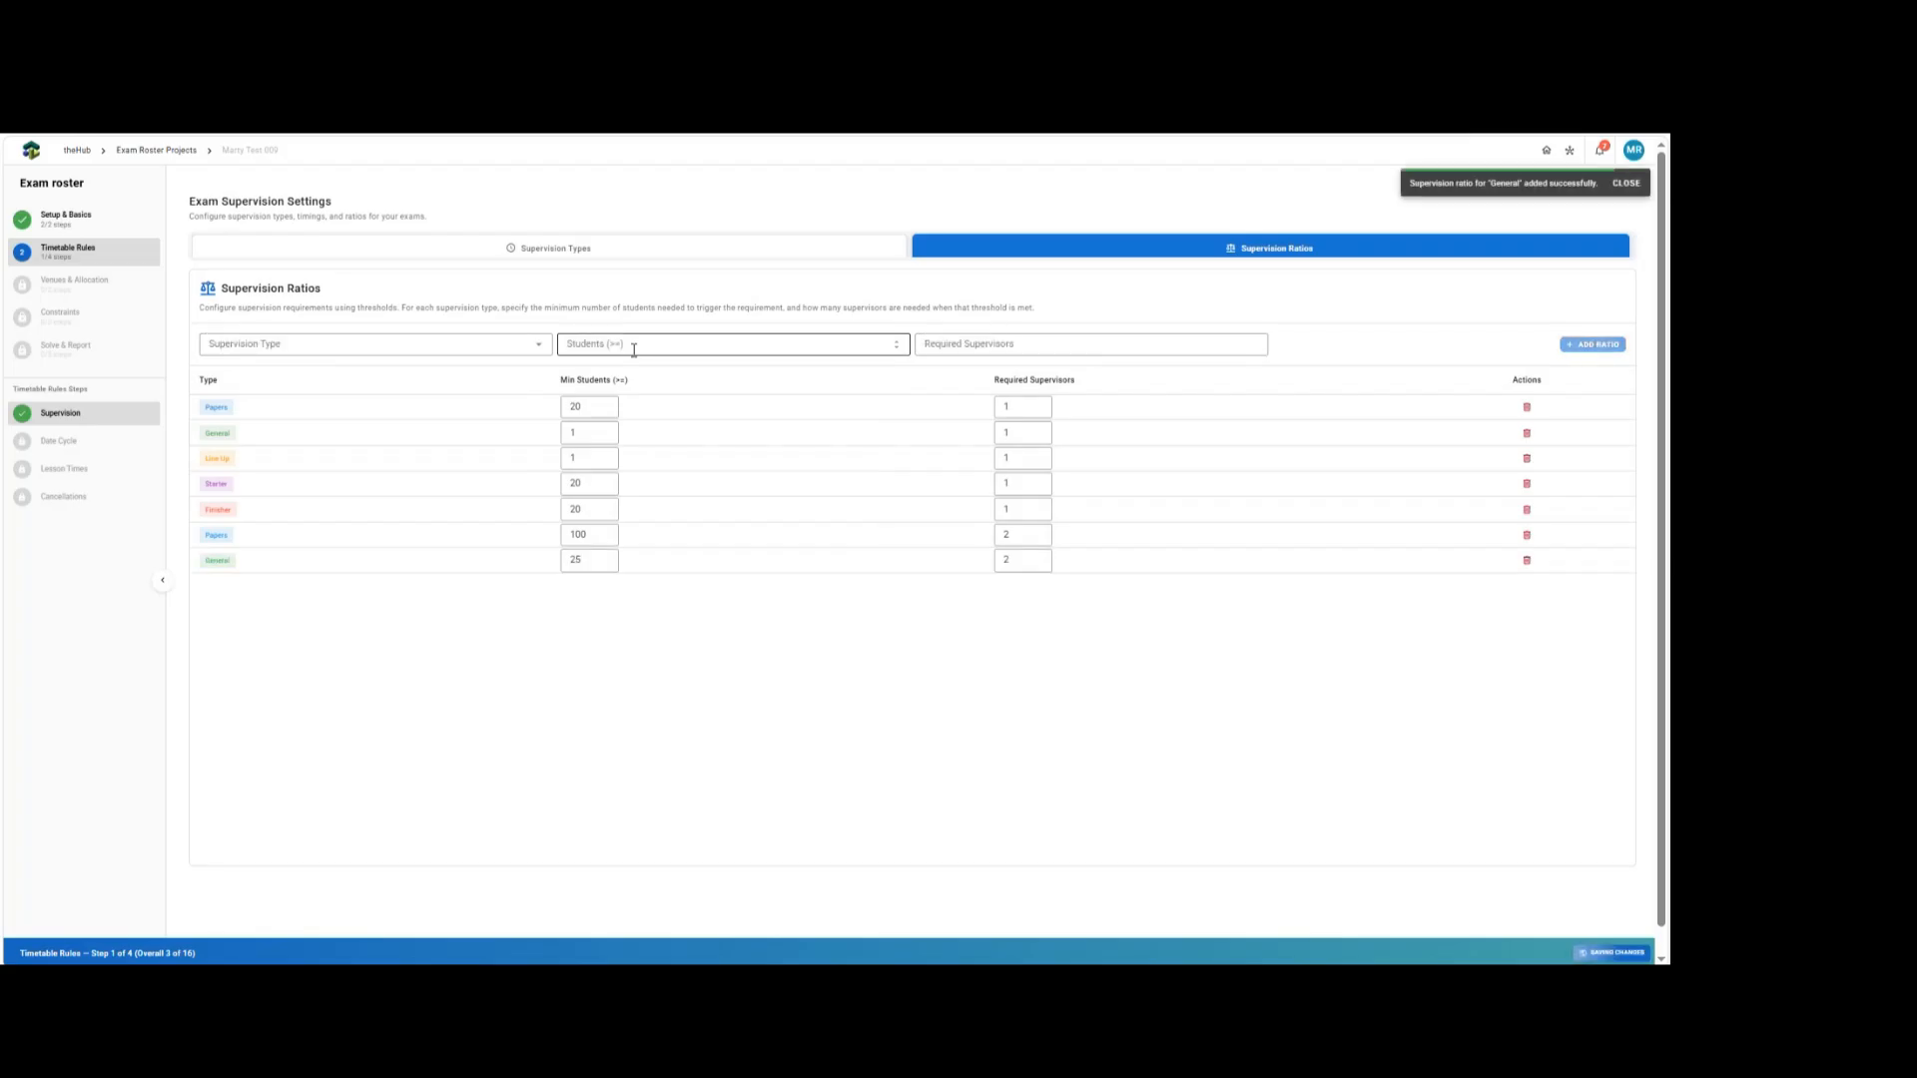
Add a General supervision ratio requiring 3 supervisors for 65 or more students.
{"action": "left_click", "coordinate": [410, 349]}
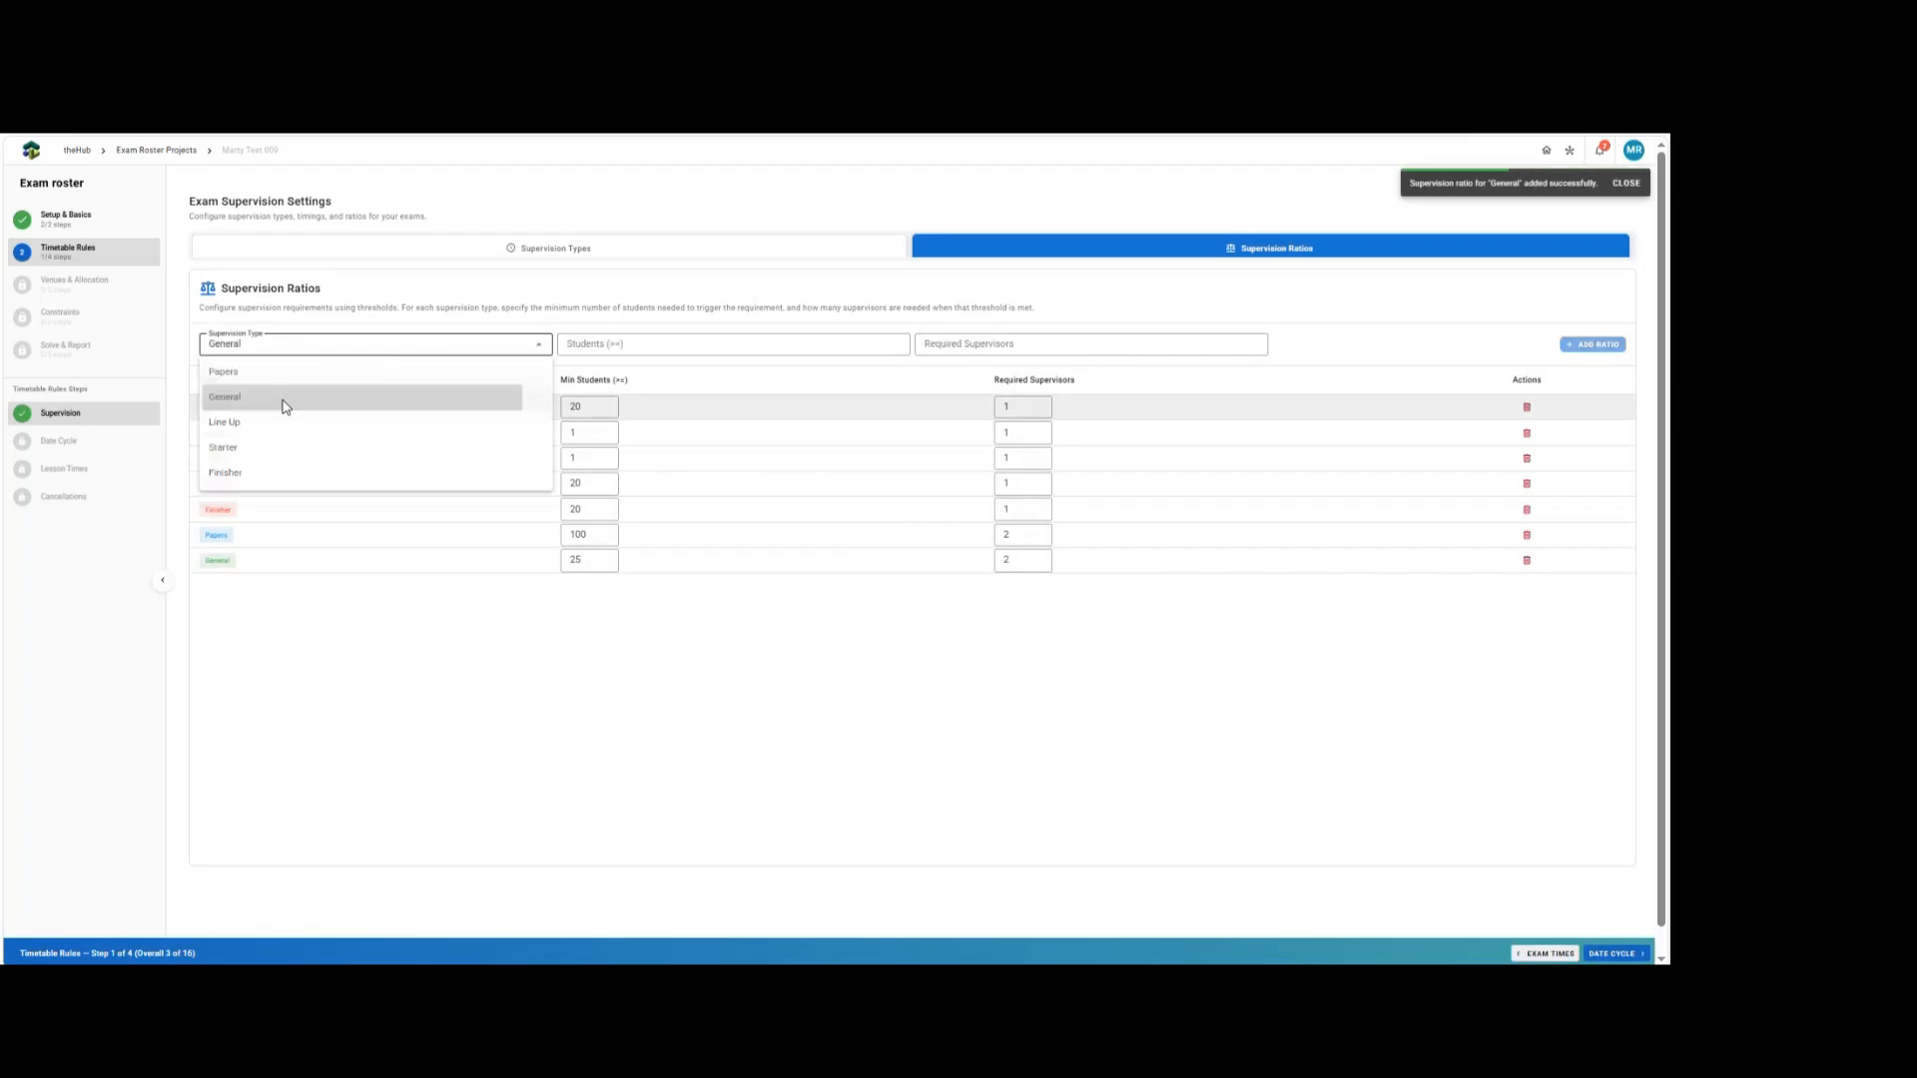
{"action": "left_click", "coordinate": [289, 396]}
{"action": "left_click", "coordinate": [665, 350]}
{"action": "type", "text": "65"}
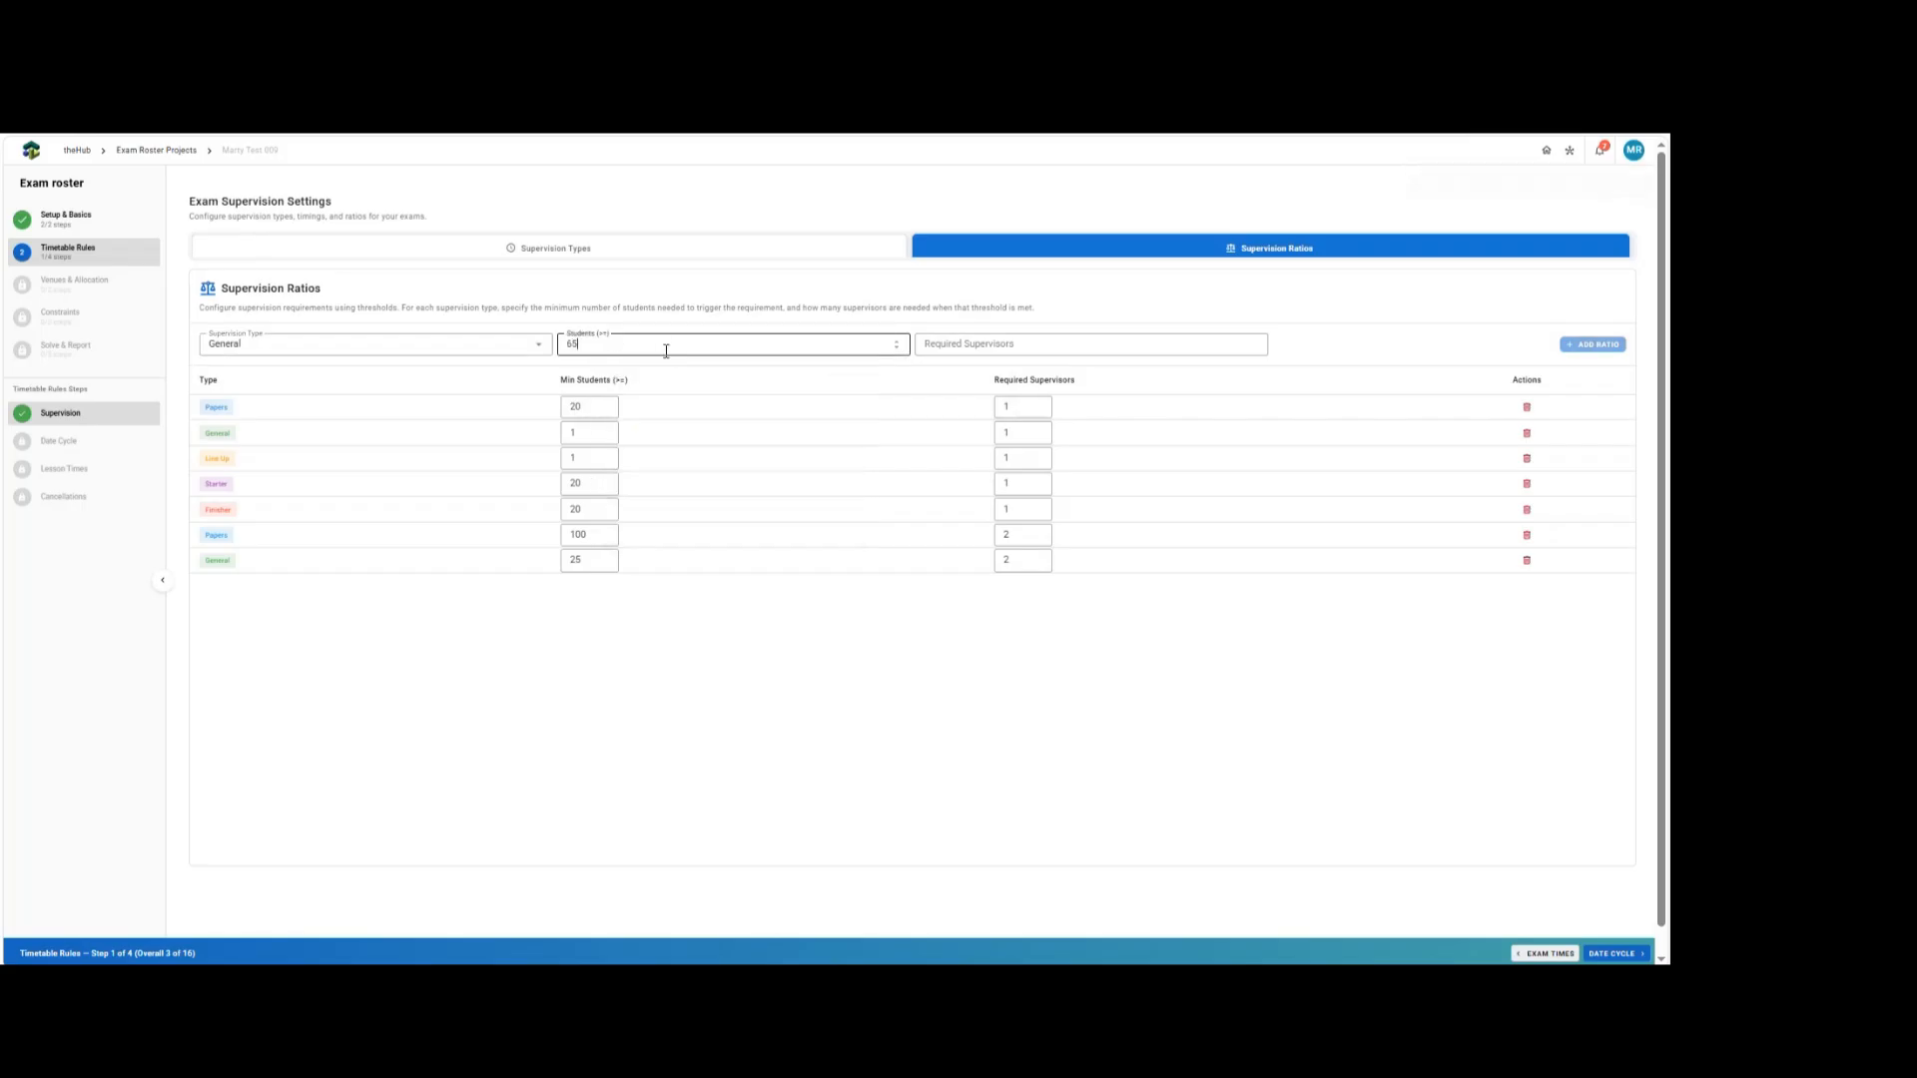
{"action": "key", "text": "Tab"}
{"action": "type", "text": "3"}
{"action": "key", "text": "Return"}
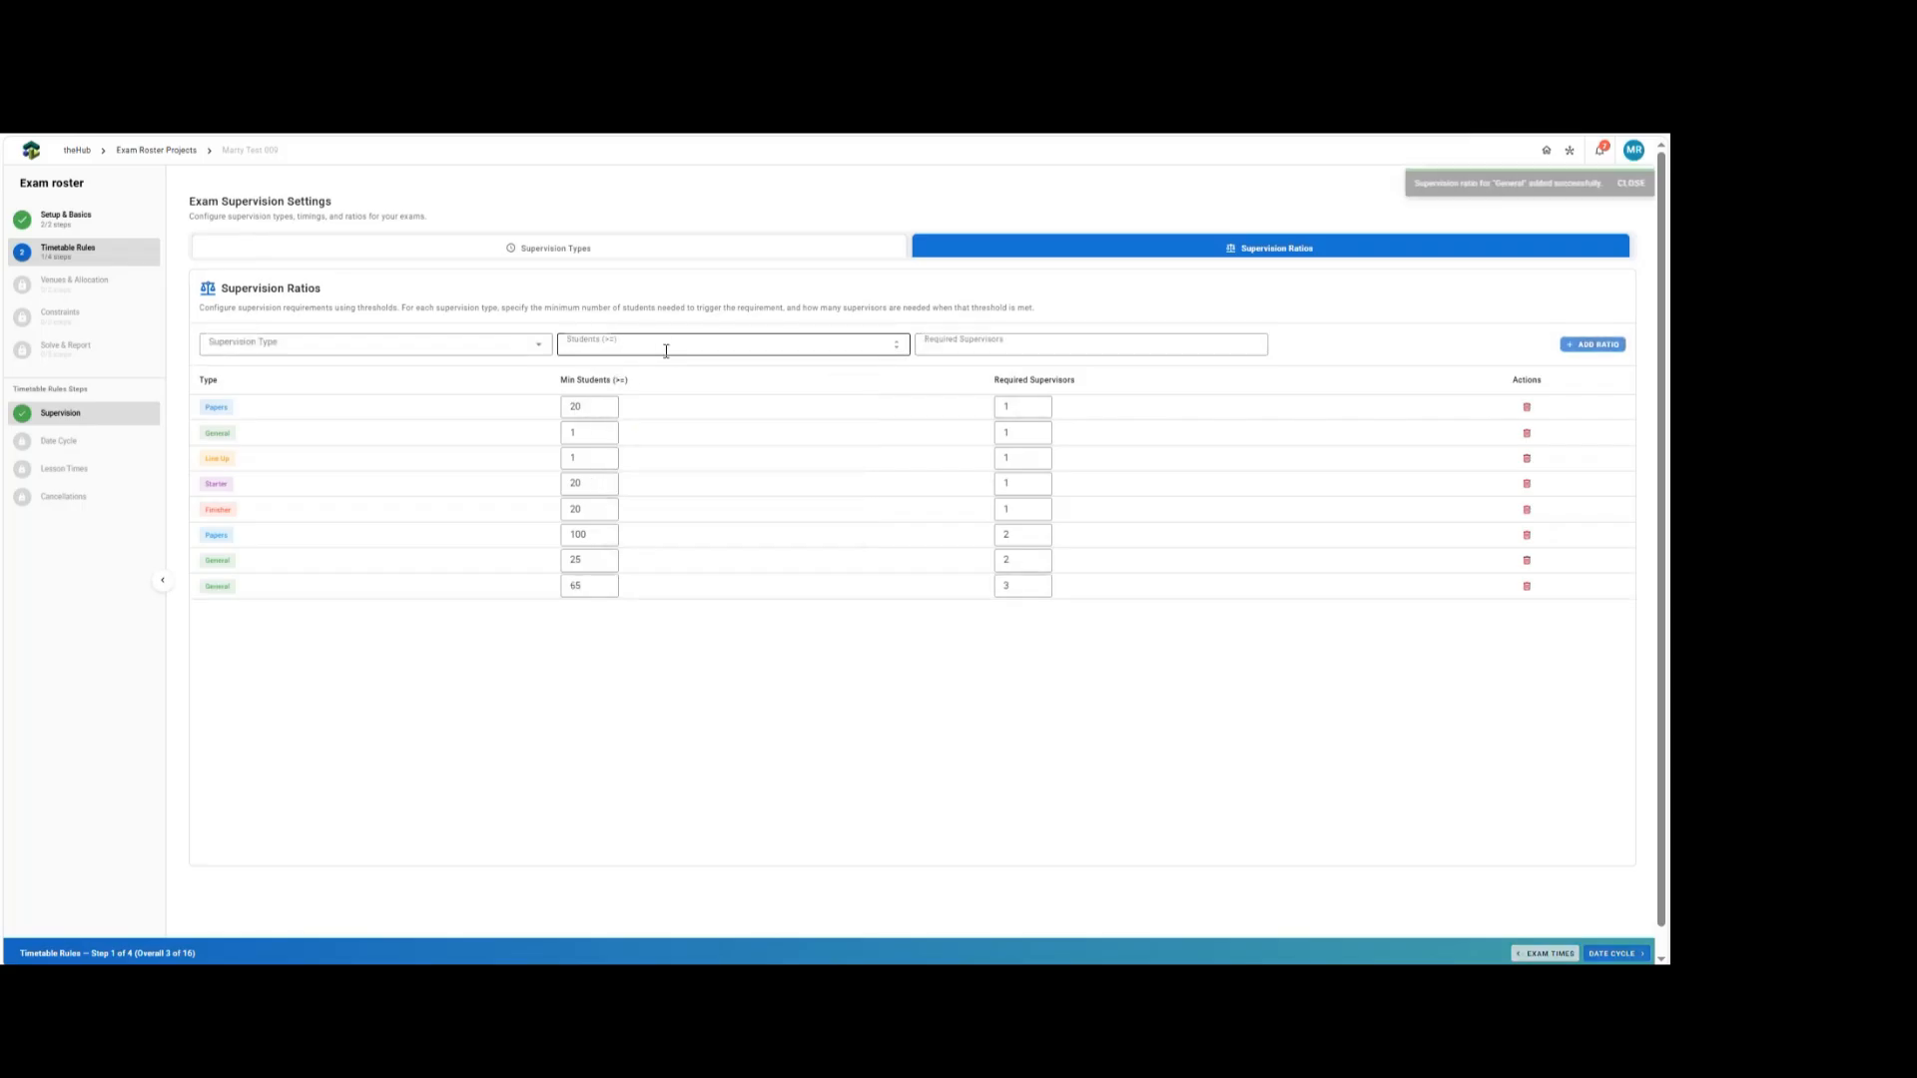
Add a General supervision ratio requiring 4 supervisors for 130 or more students.
{"action": "left_click", "coordinate": [418, 343]}
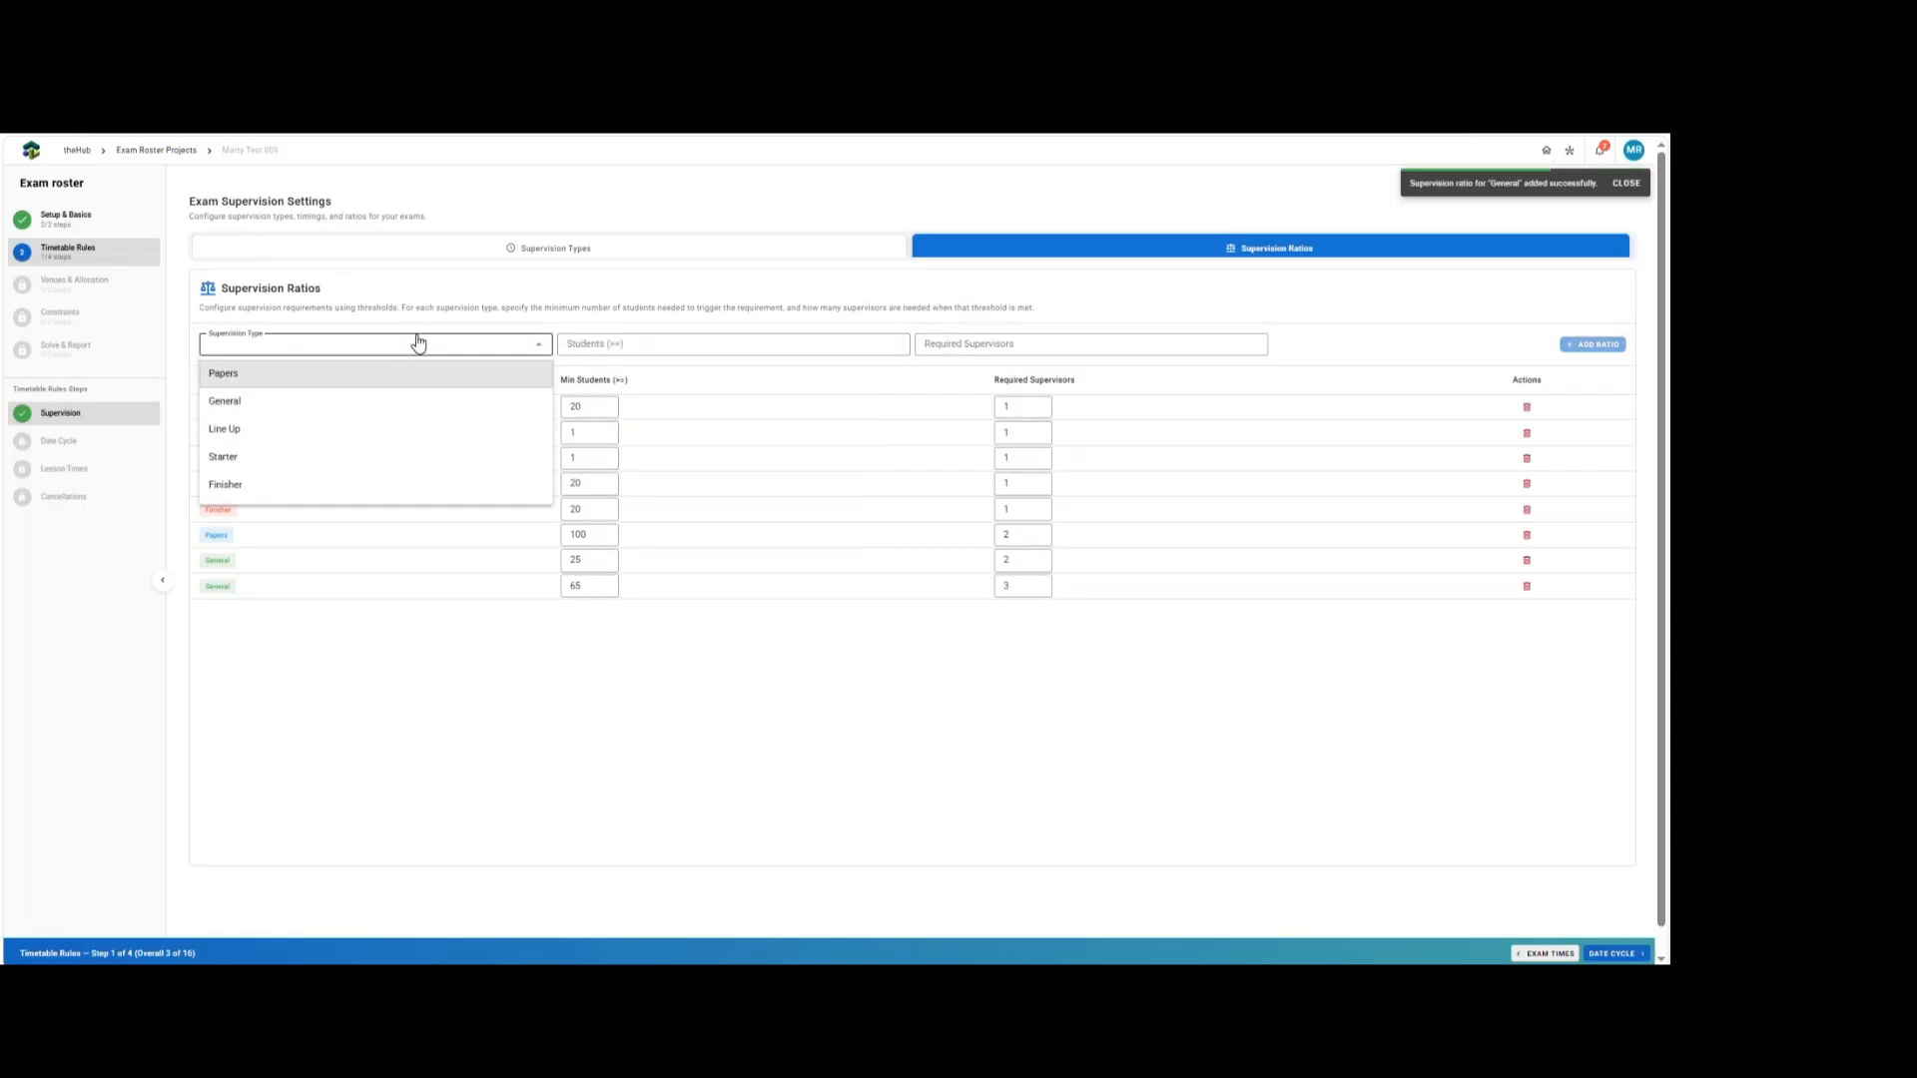
{"action": "left_click", "coordinate": [315, 399]}
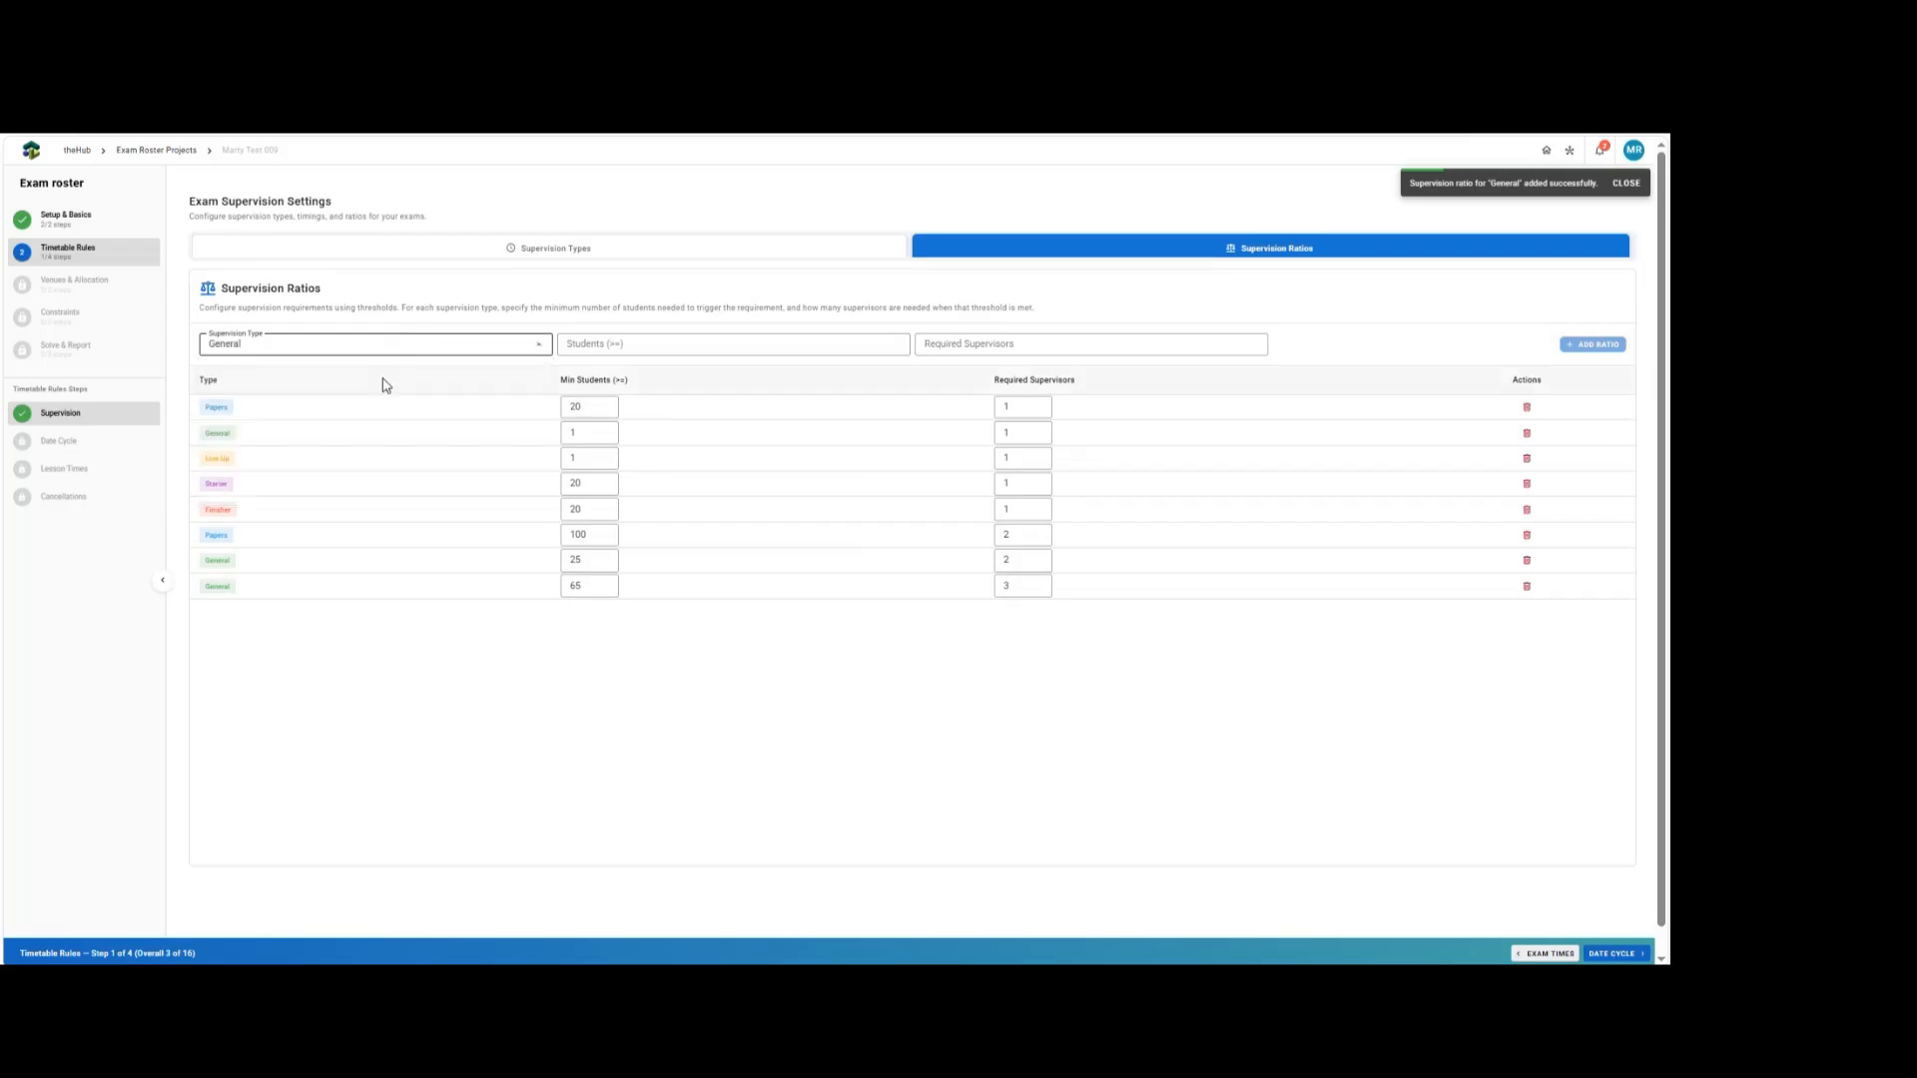
{"action": "left_click", "coordinate": [600, 340]}
{"action": "type", "text": "130"}
{"action": "key", "text": "Tab"}
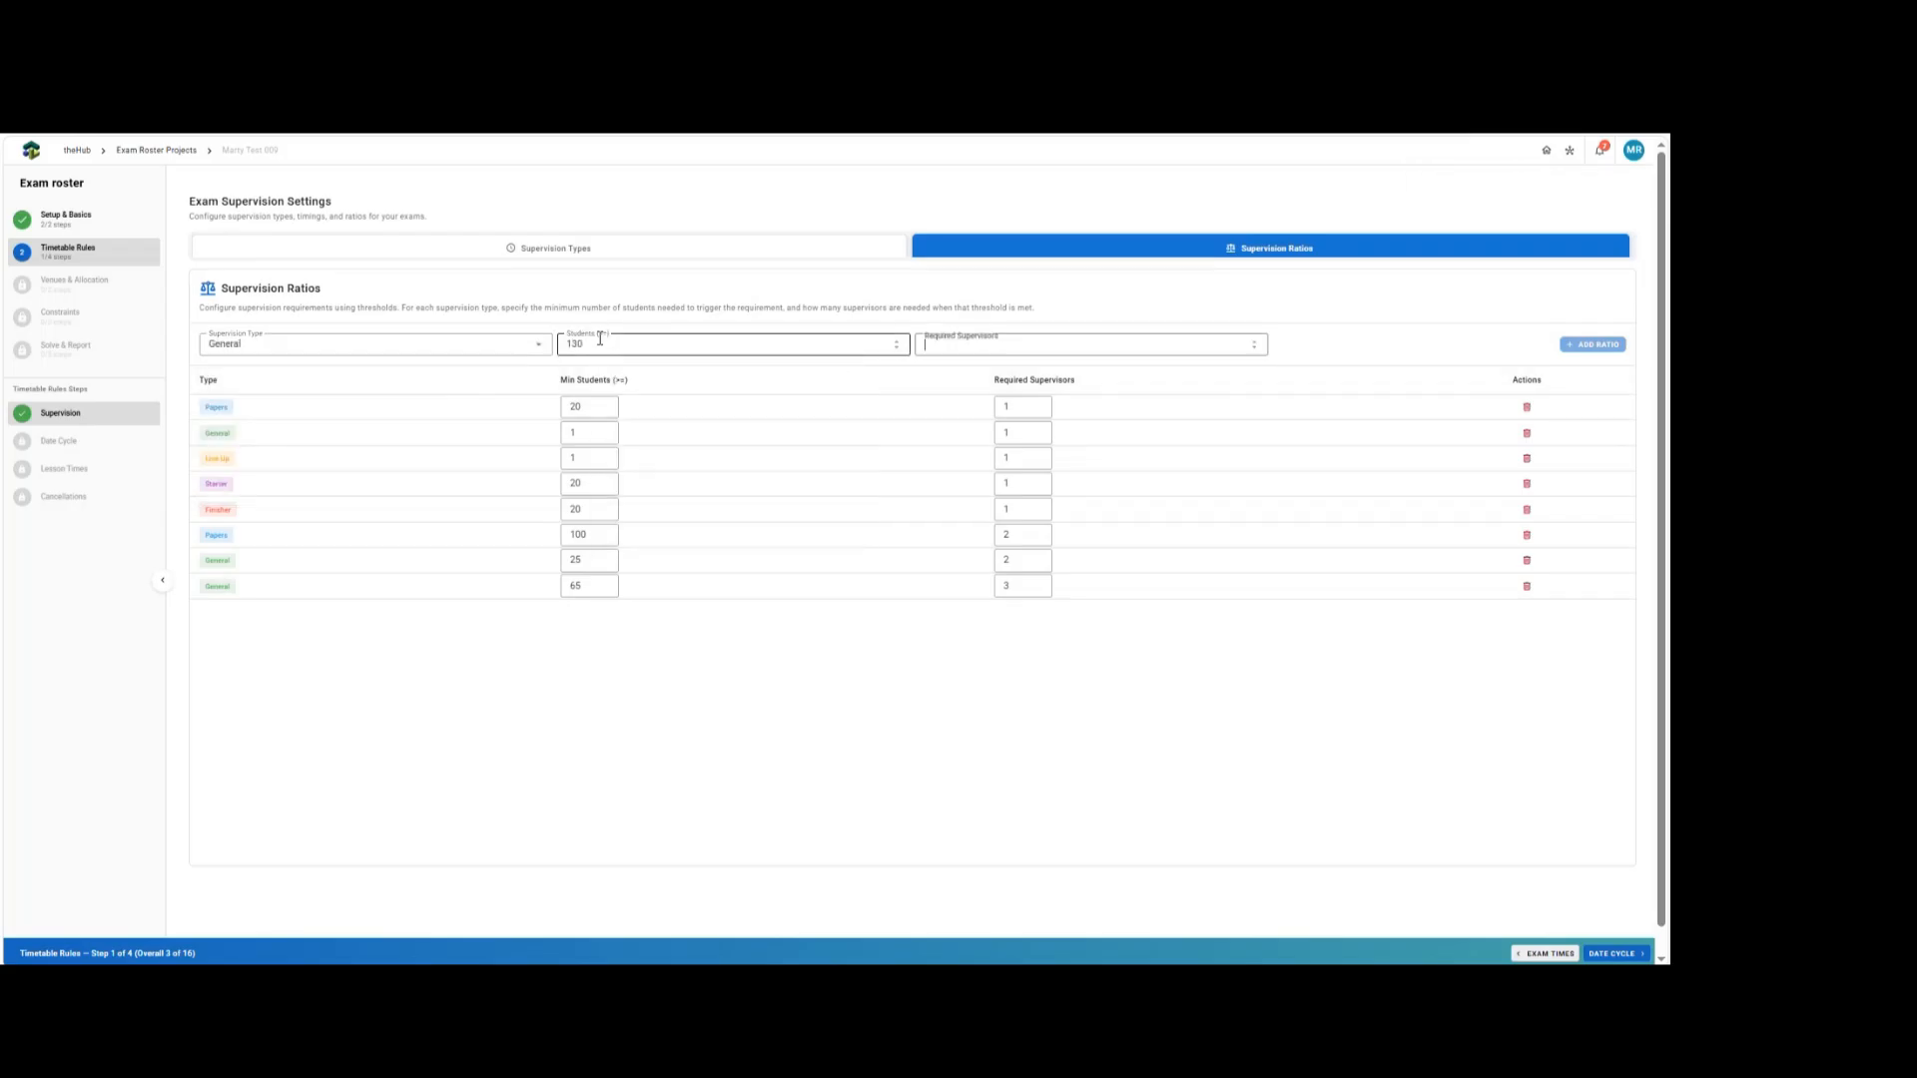
{"action": "type", "text": "4"}
{"action": "key", "text": "Return"}
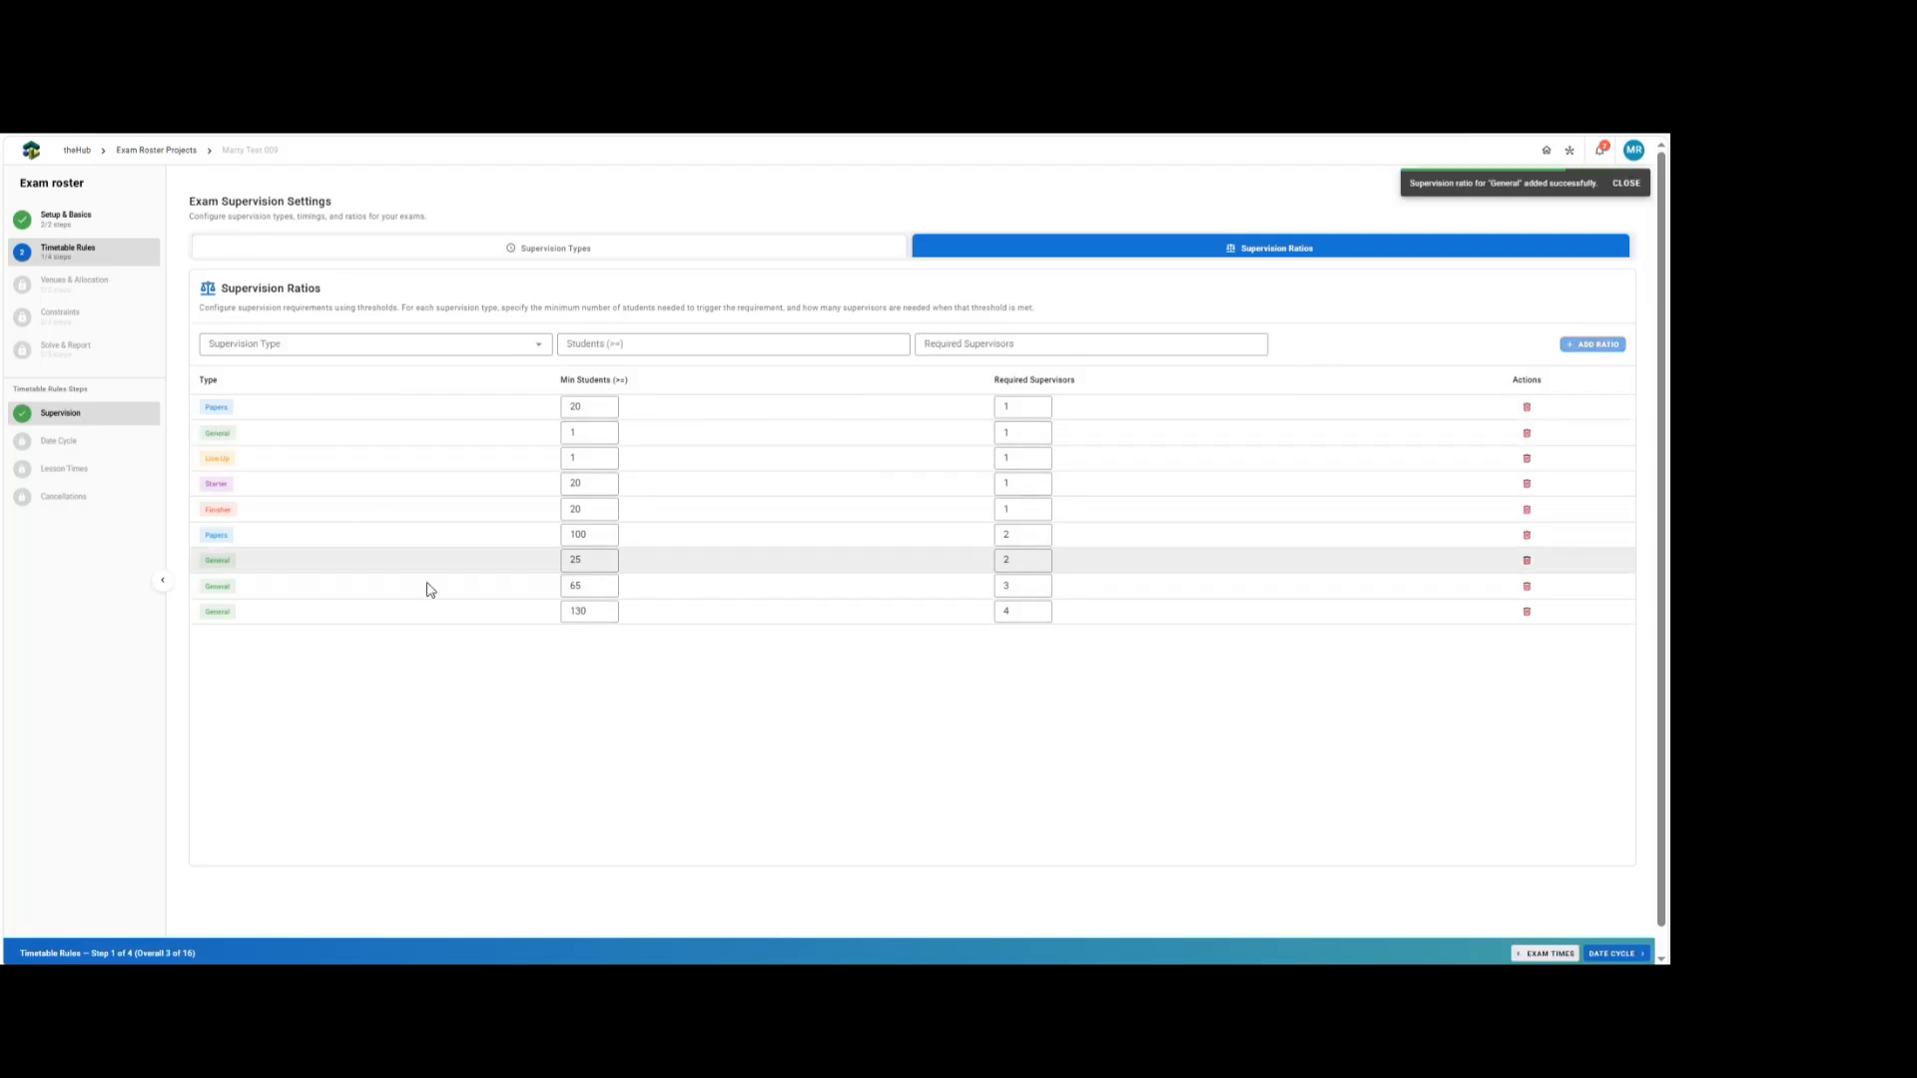
Proceed to date and cycle mapping and auto-generate exam dates starting 15/06/2026 with start cycle day 6.
{"action": "left_click", "coordinate": [1599, 955]}
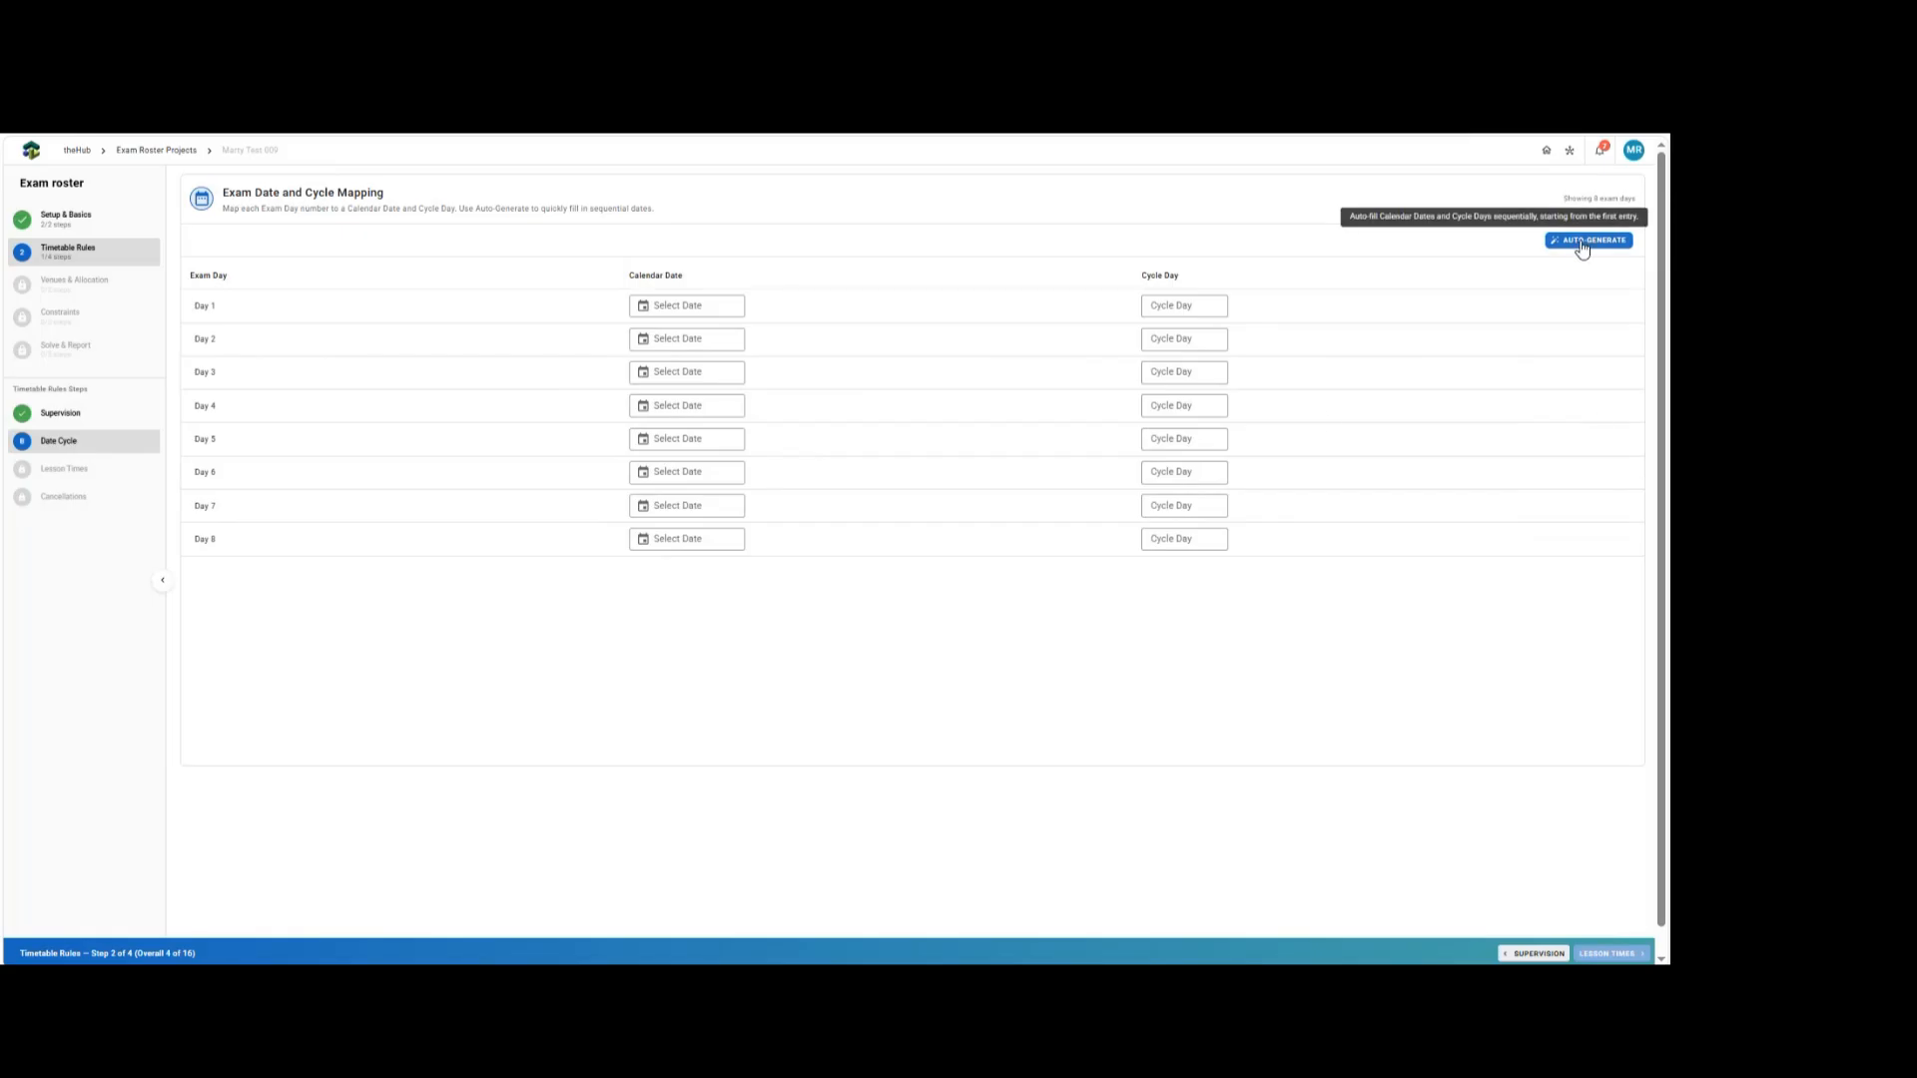
{"action": "left_click", "coordinate": [1584, 241]}
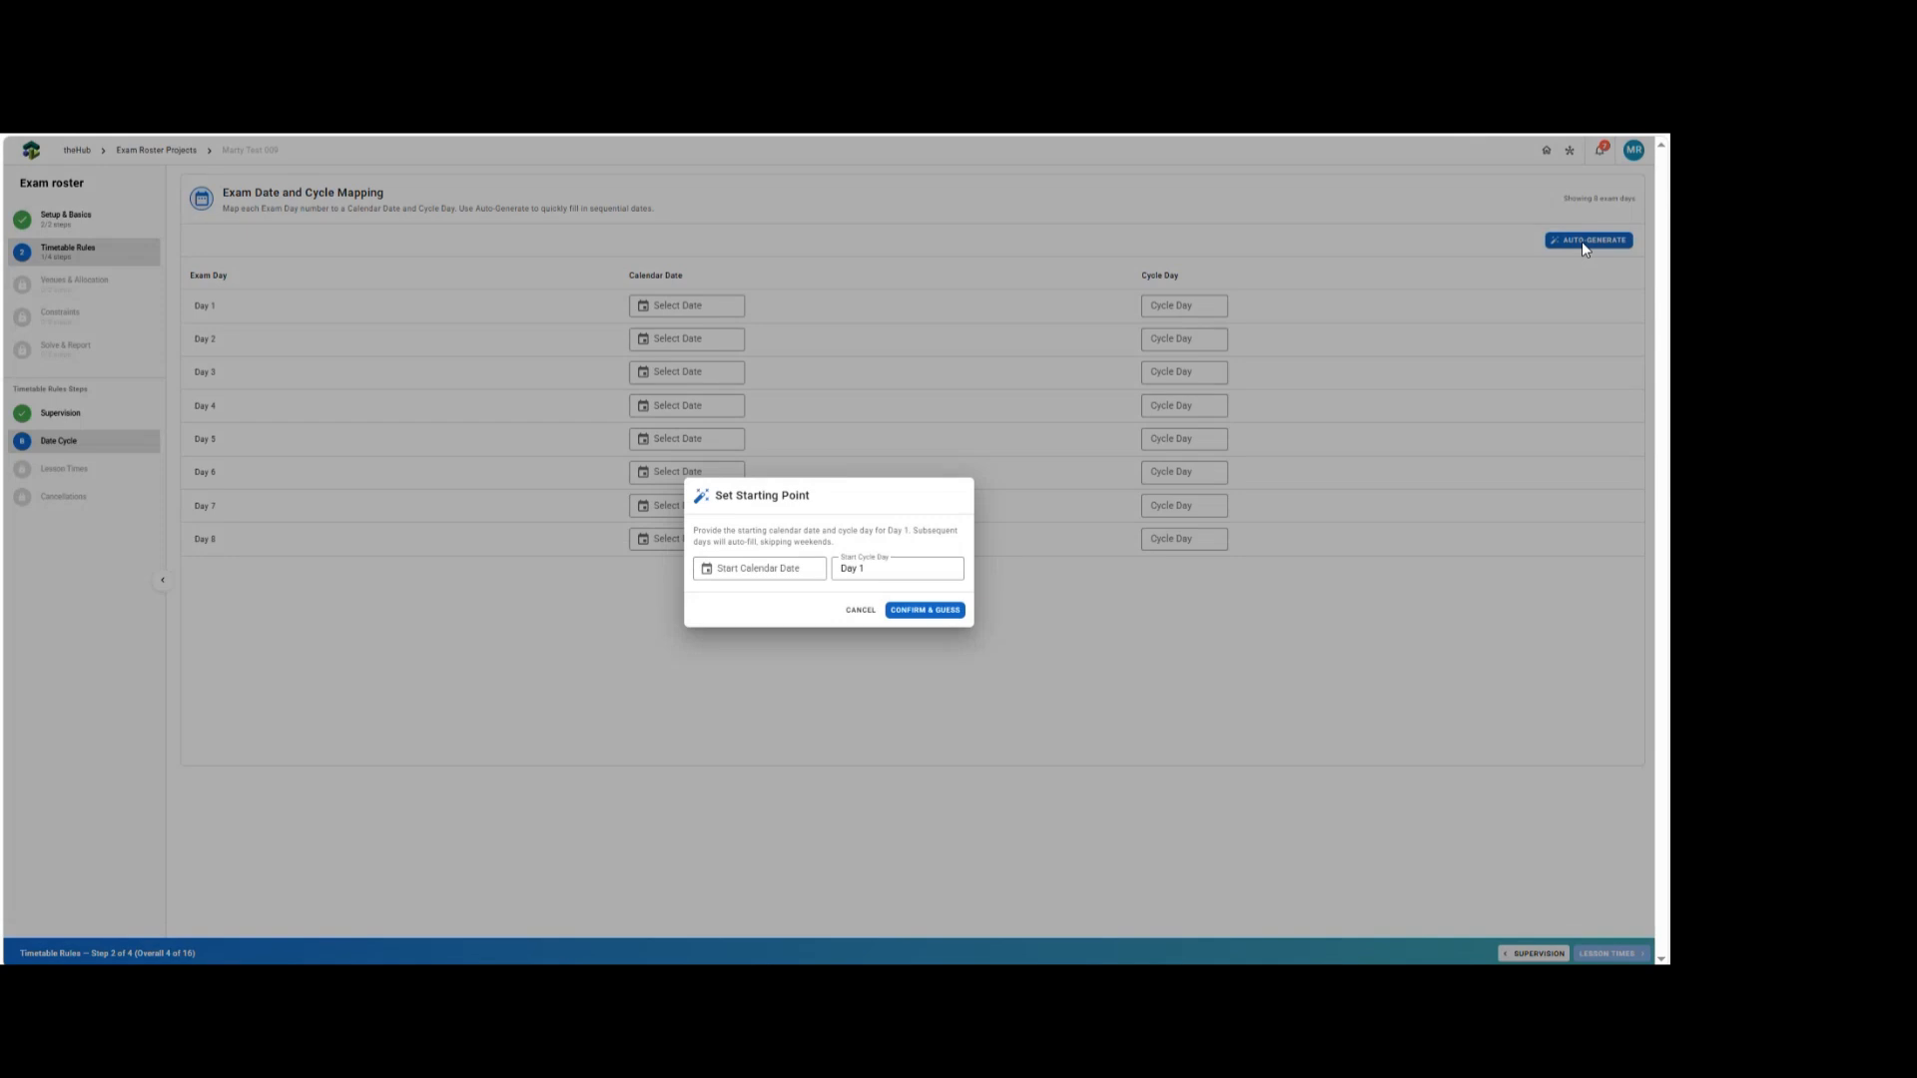
{"action": "left_click", "coordinate": [766, 571]}
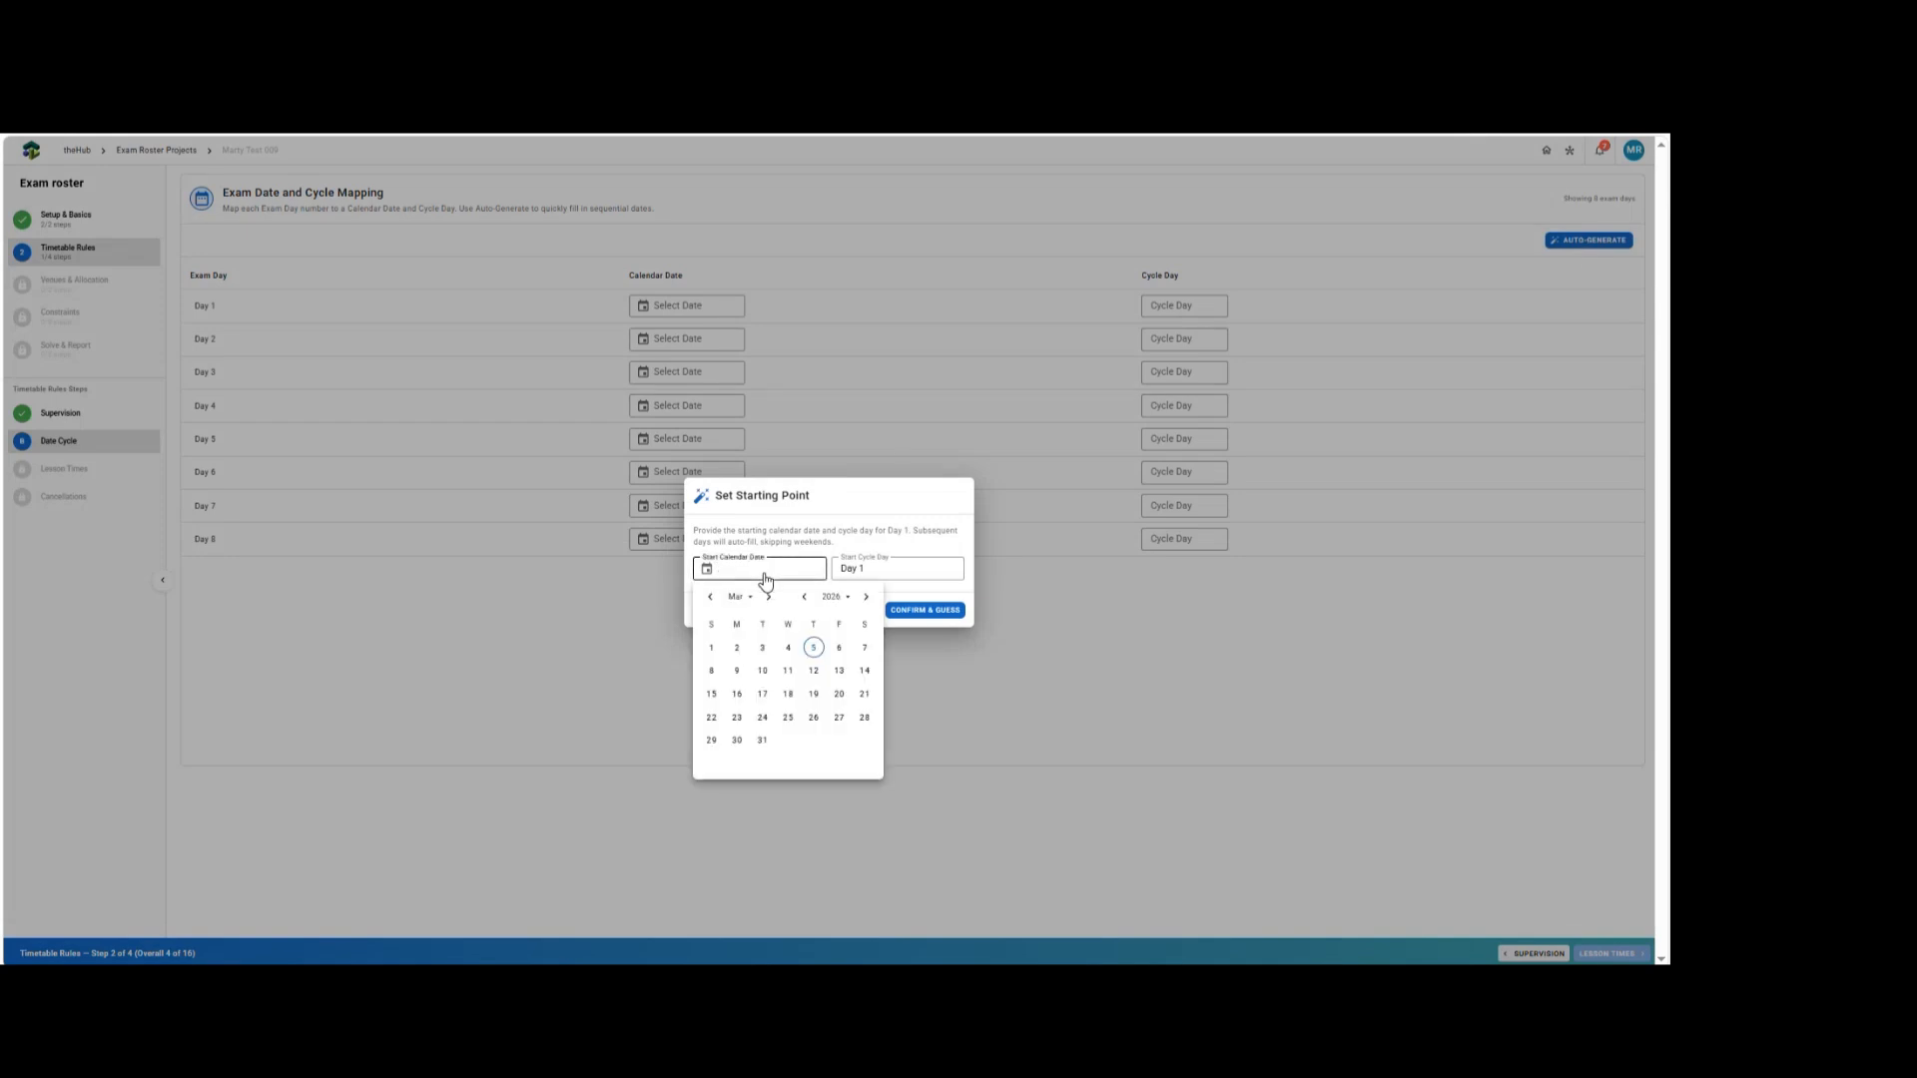
{"action": "left_click", "coordinate": [767, 596]}
{"action": "left_click", "coordinate": [768, 596]}
{"action": "left_click", "coordinate": [768, 596]}
{"action": "left_click", "coordinate": [735, 697]}
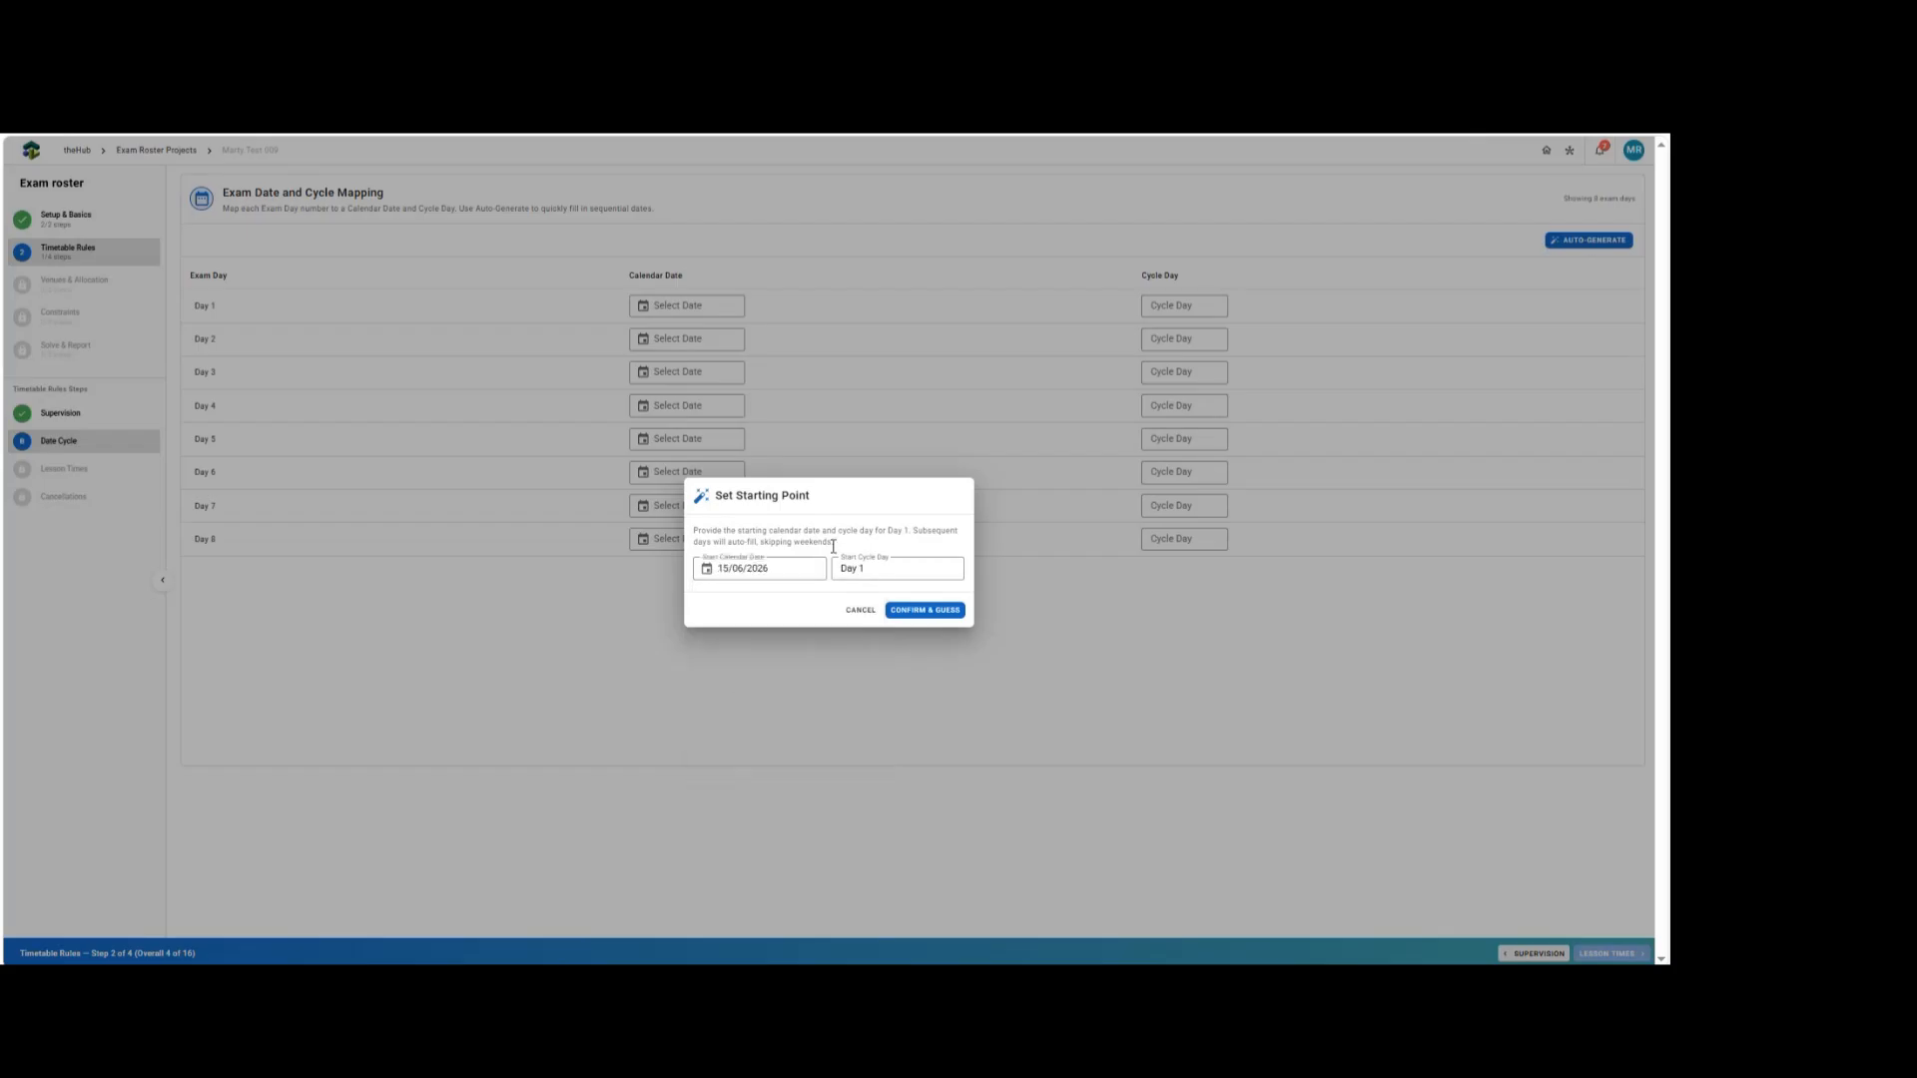
{"action": "left_click", "coordinate": [877, 568]}
{"action": "type", "text": "6"}
{"action": "left_click", "coordinate": [923, 609]}
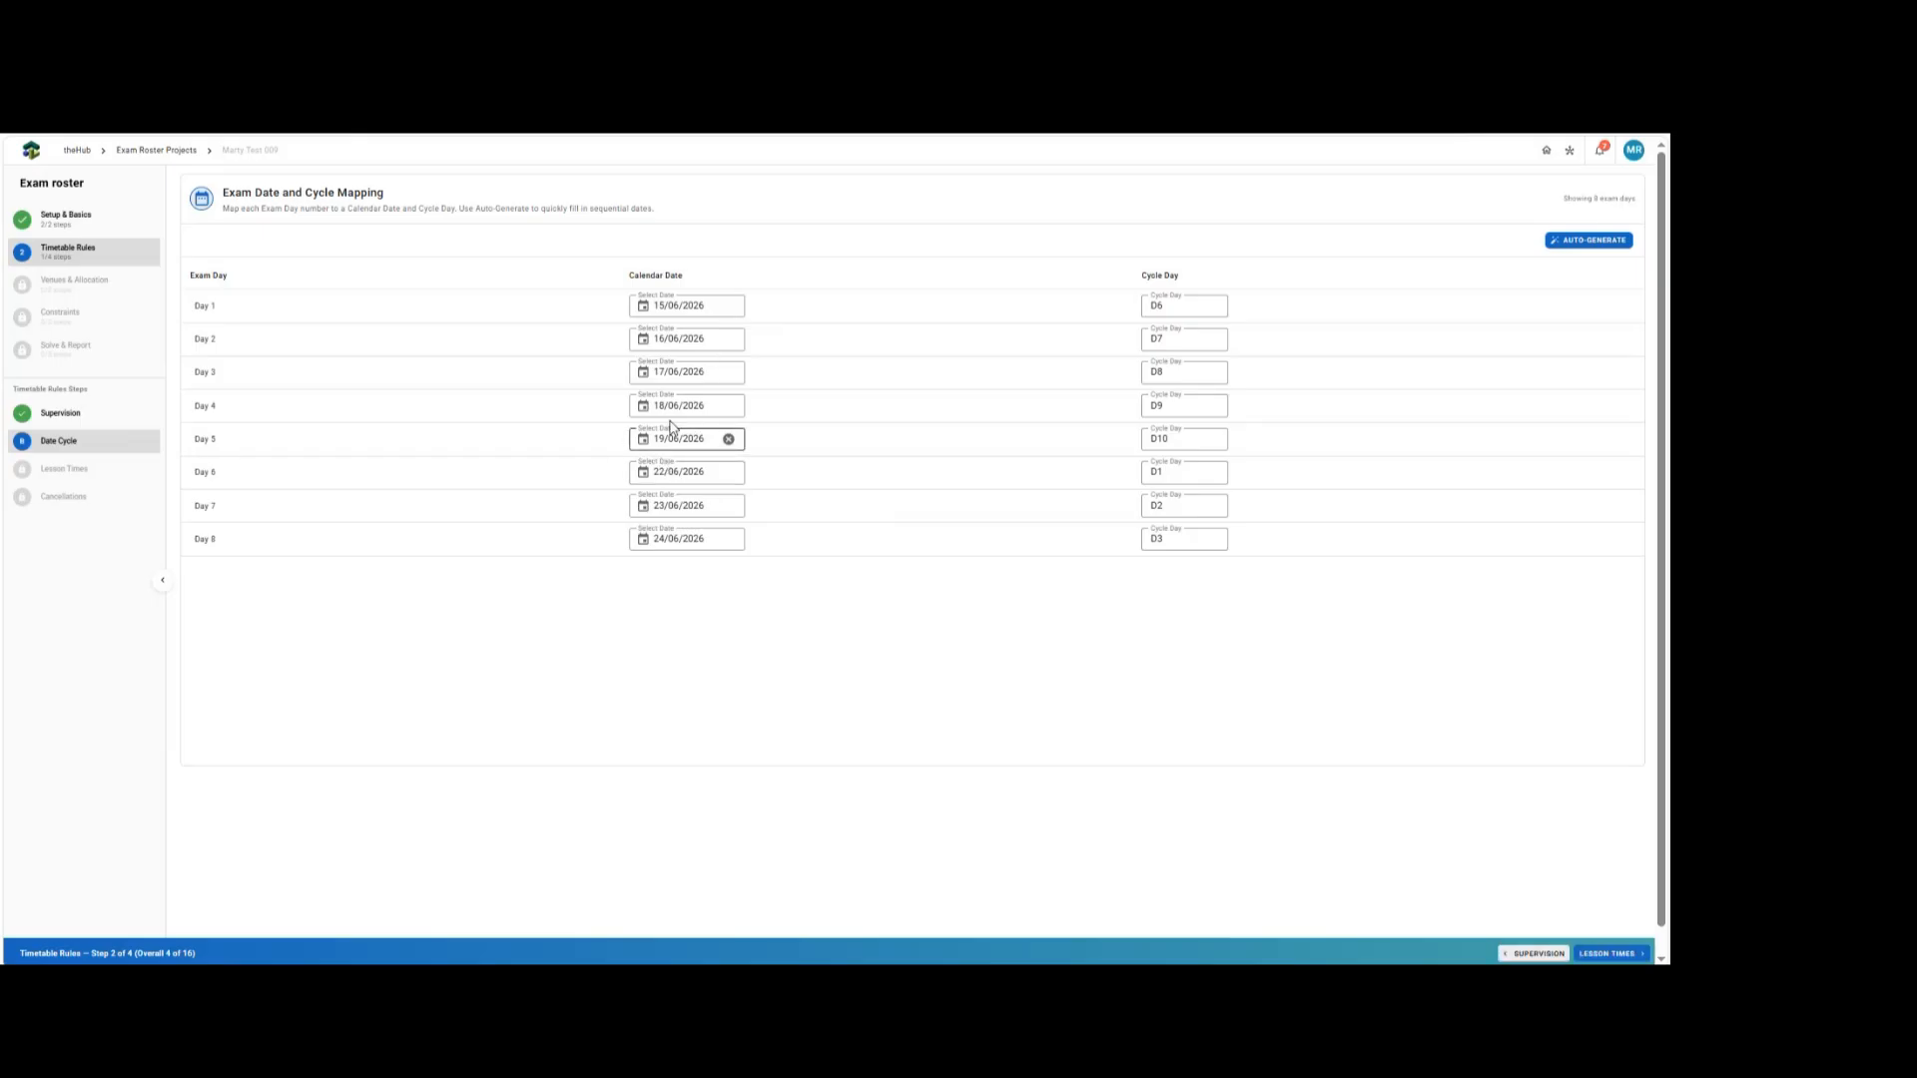
Proceed to the Lesson Times configuration step.
{"action": "left_click", "coordinate": [642, 474]}
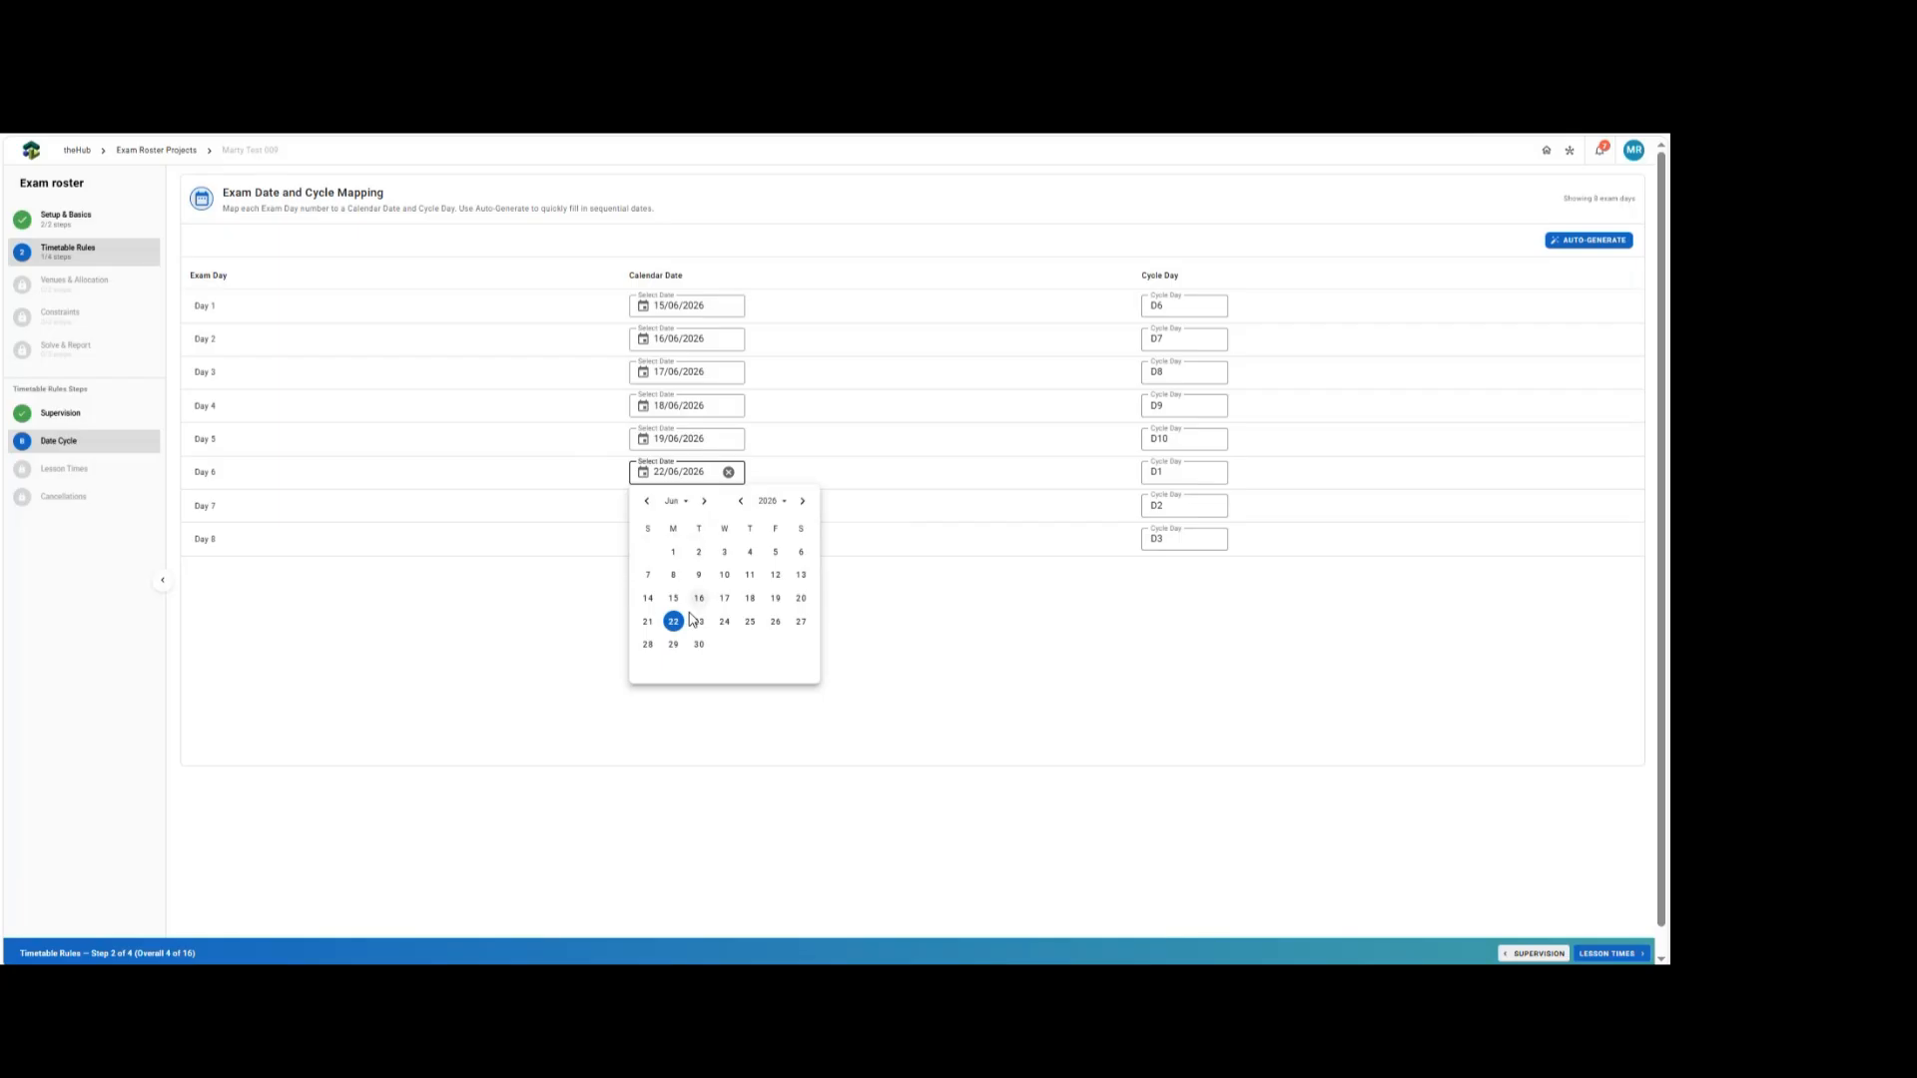
{"action": "left_click", "coordinate": [1017, 475]}
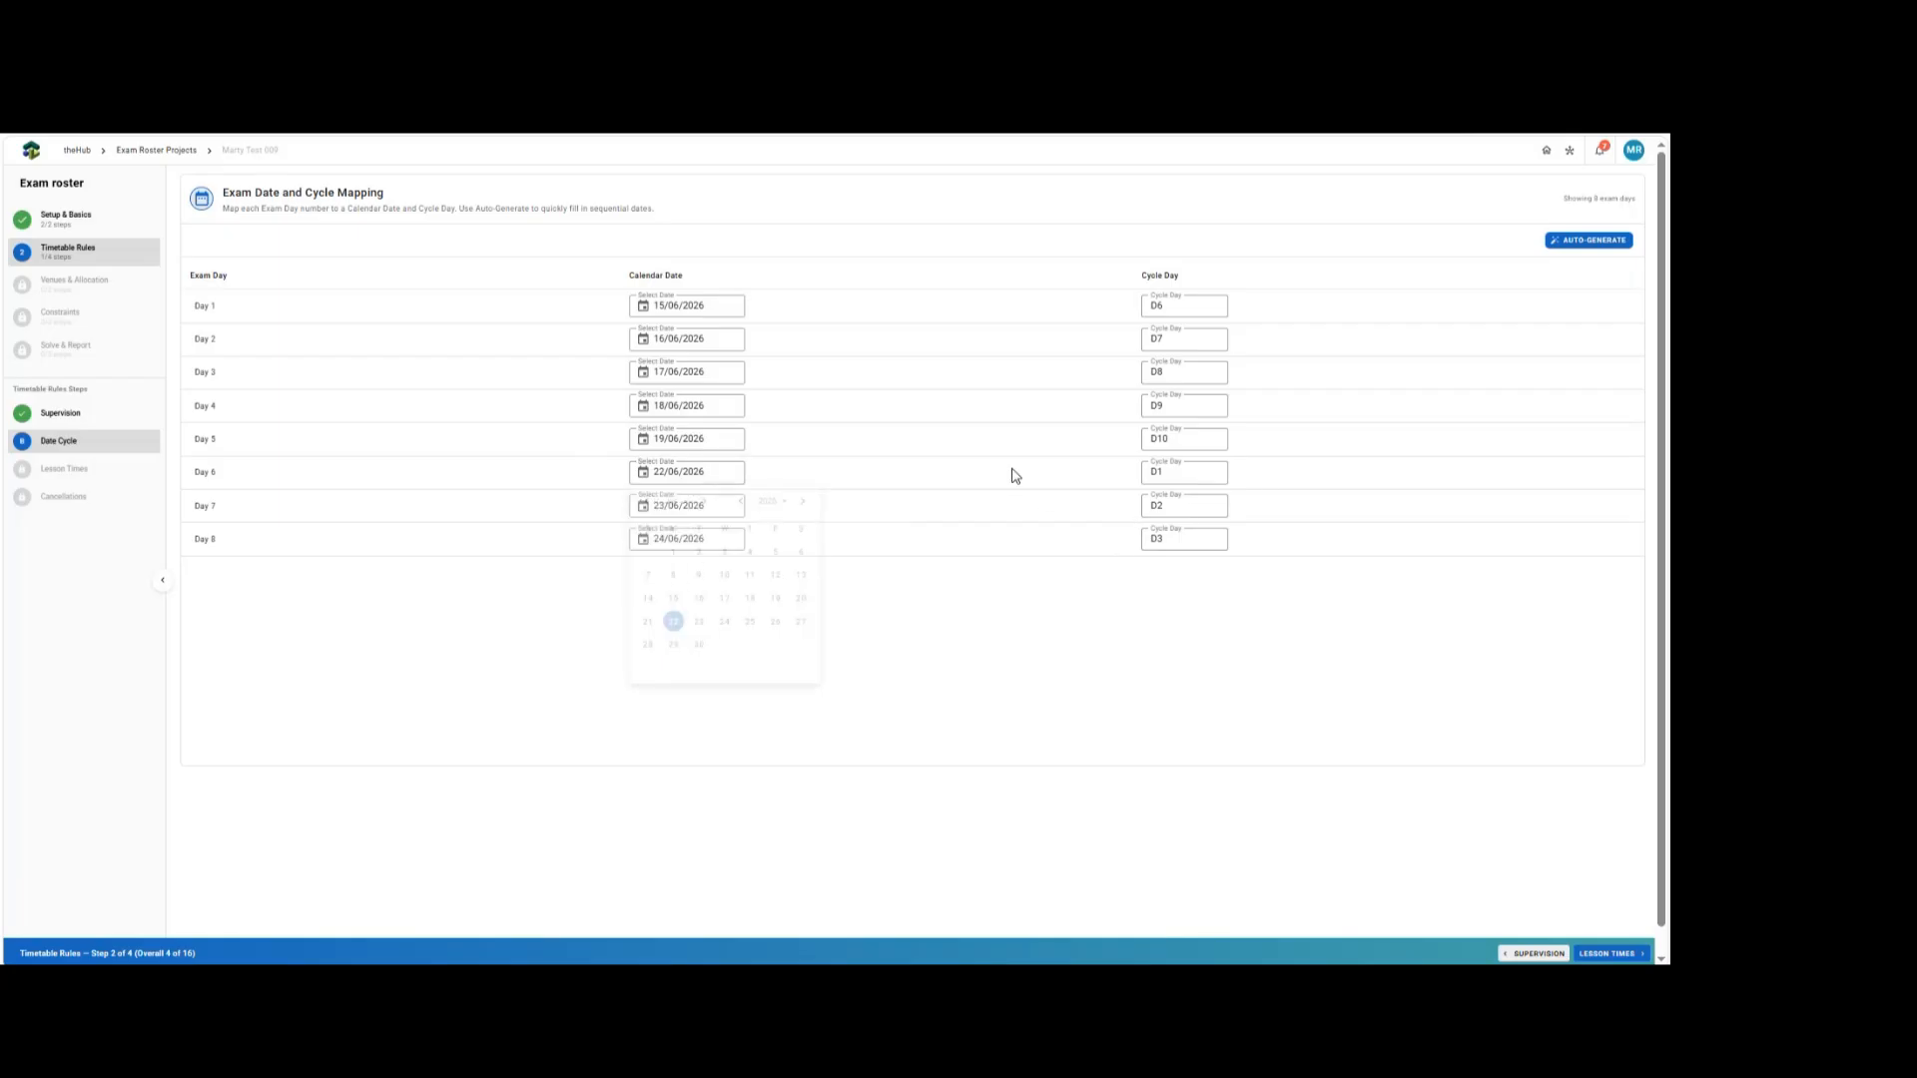
{"action": "left_click", "coordinate": [1595, 956]}
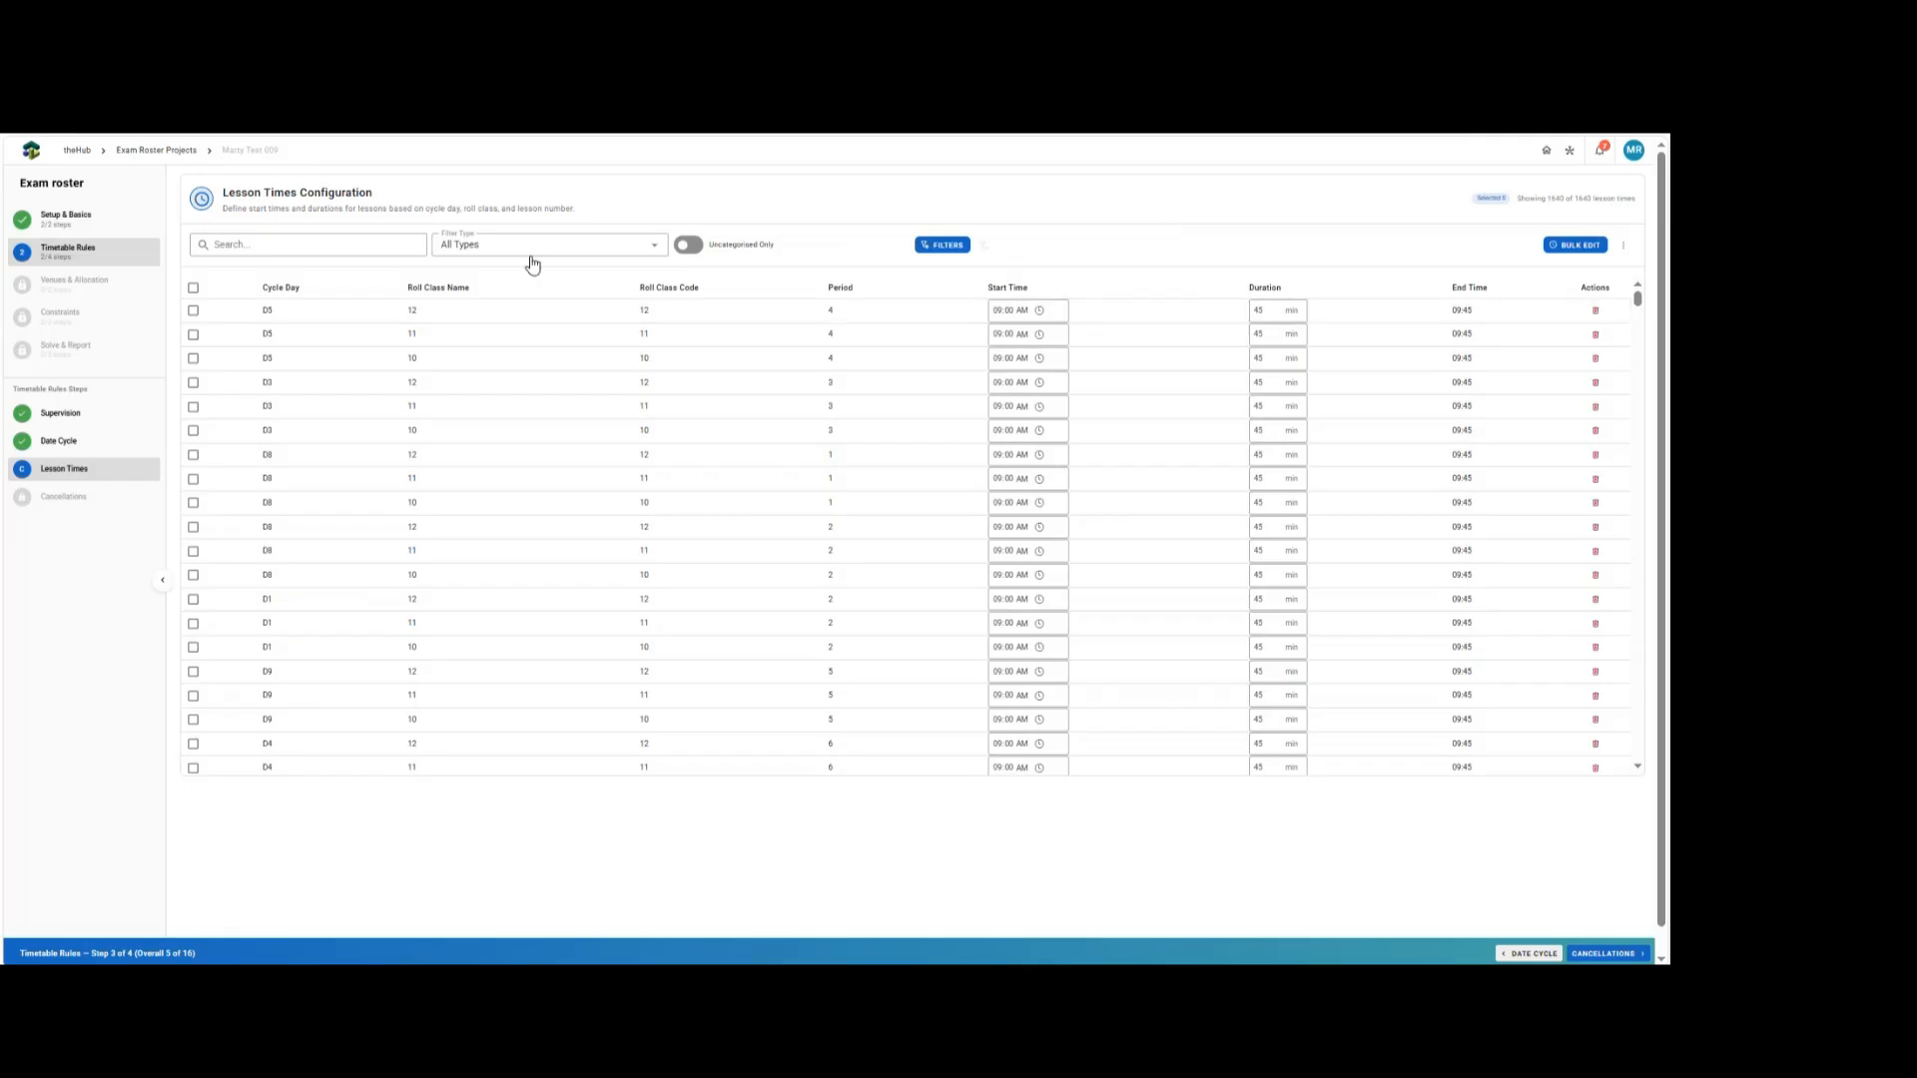
Filter the lesson times to Period 1 and select all shown lessons.
{"action": "left_click", "coordinate": [493, 251]}
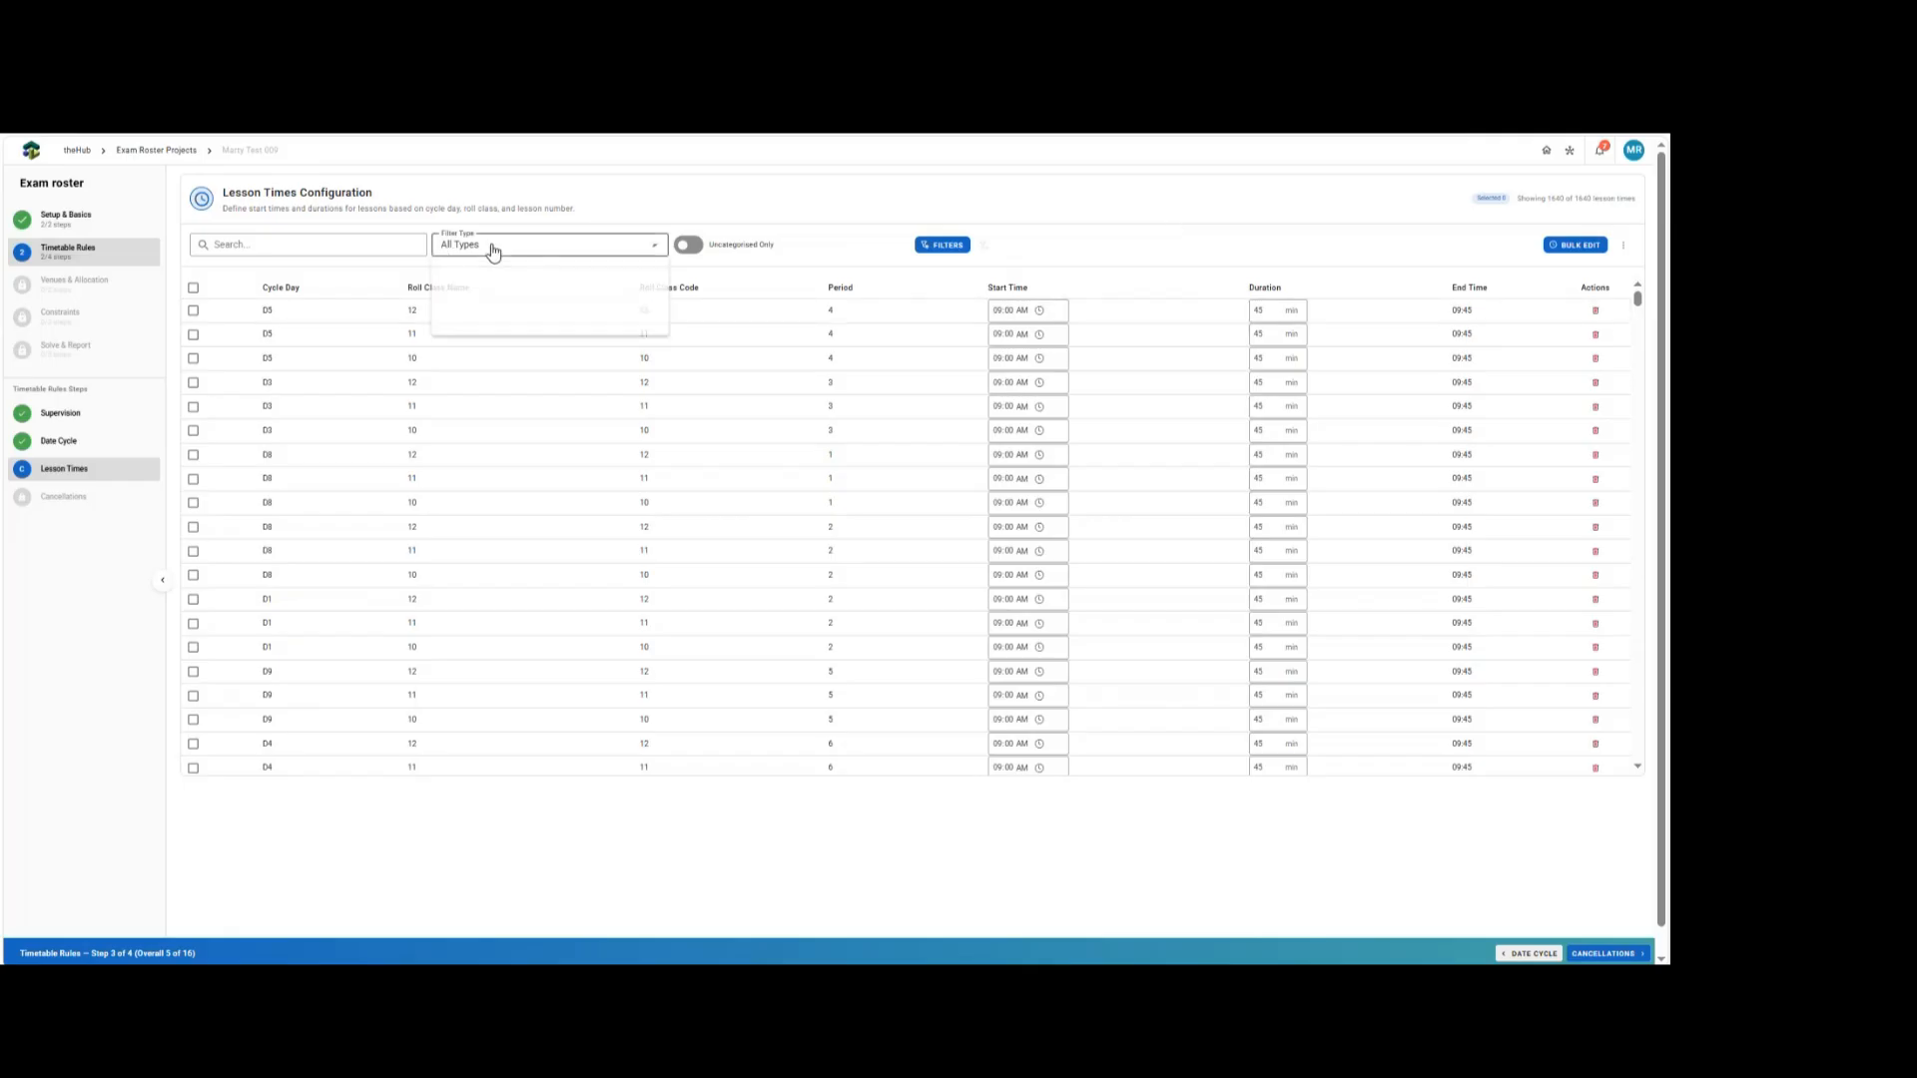
{"action": "left_click", "coordinate": [493, 250]}
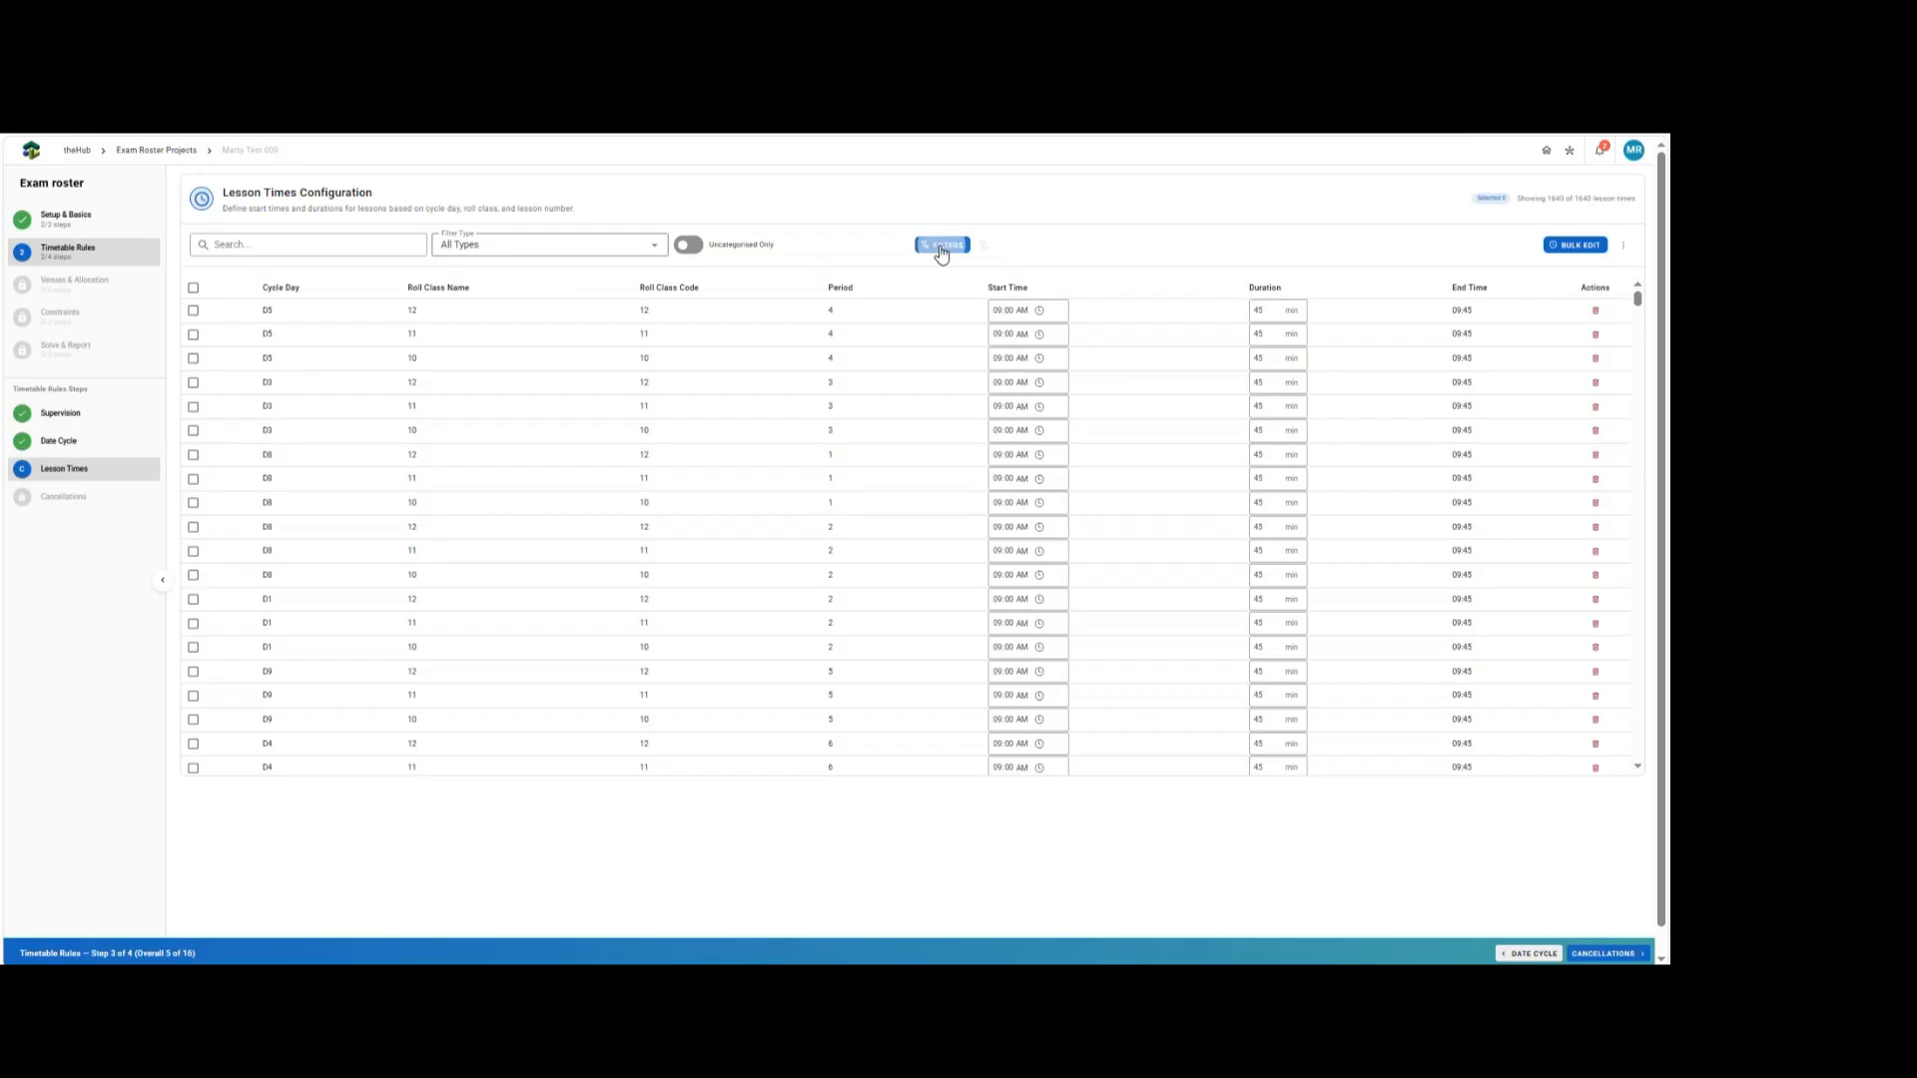
{"action": "left_click", "coordinate": [942, 245]}
{"action": "left_click", "coordinate": [829, 353]}
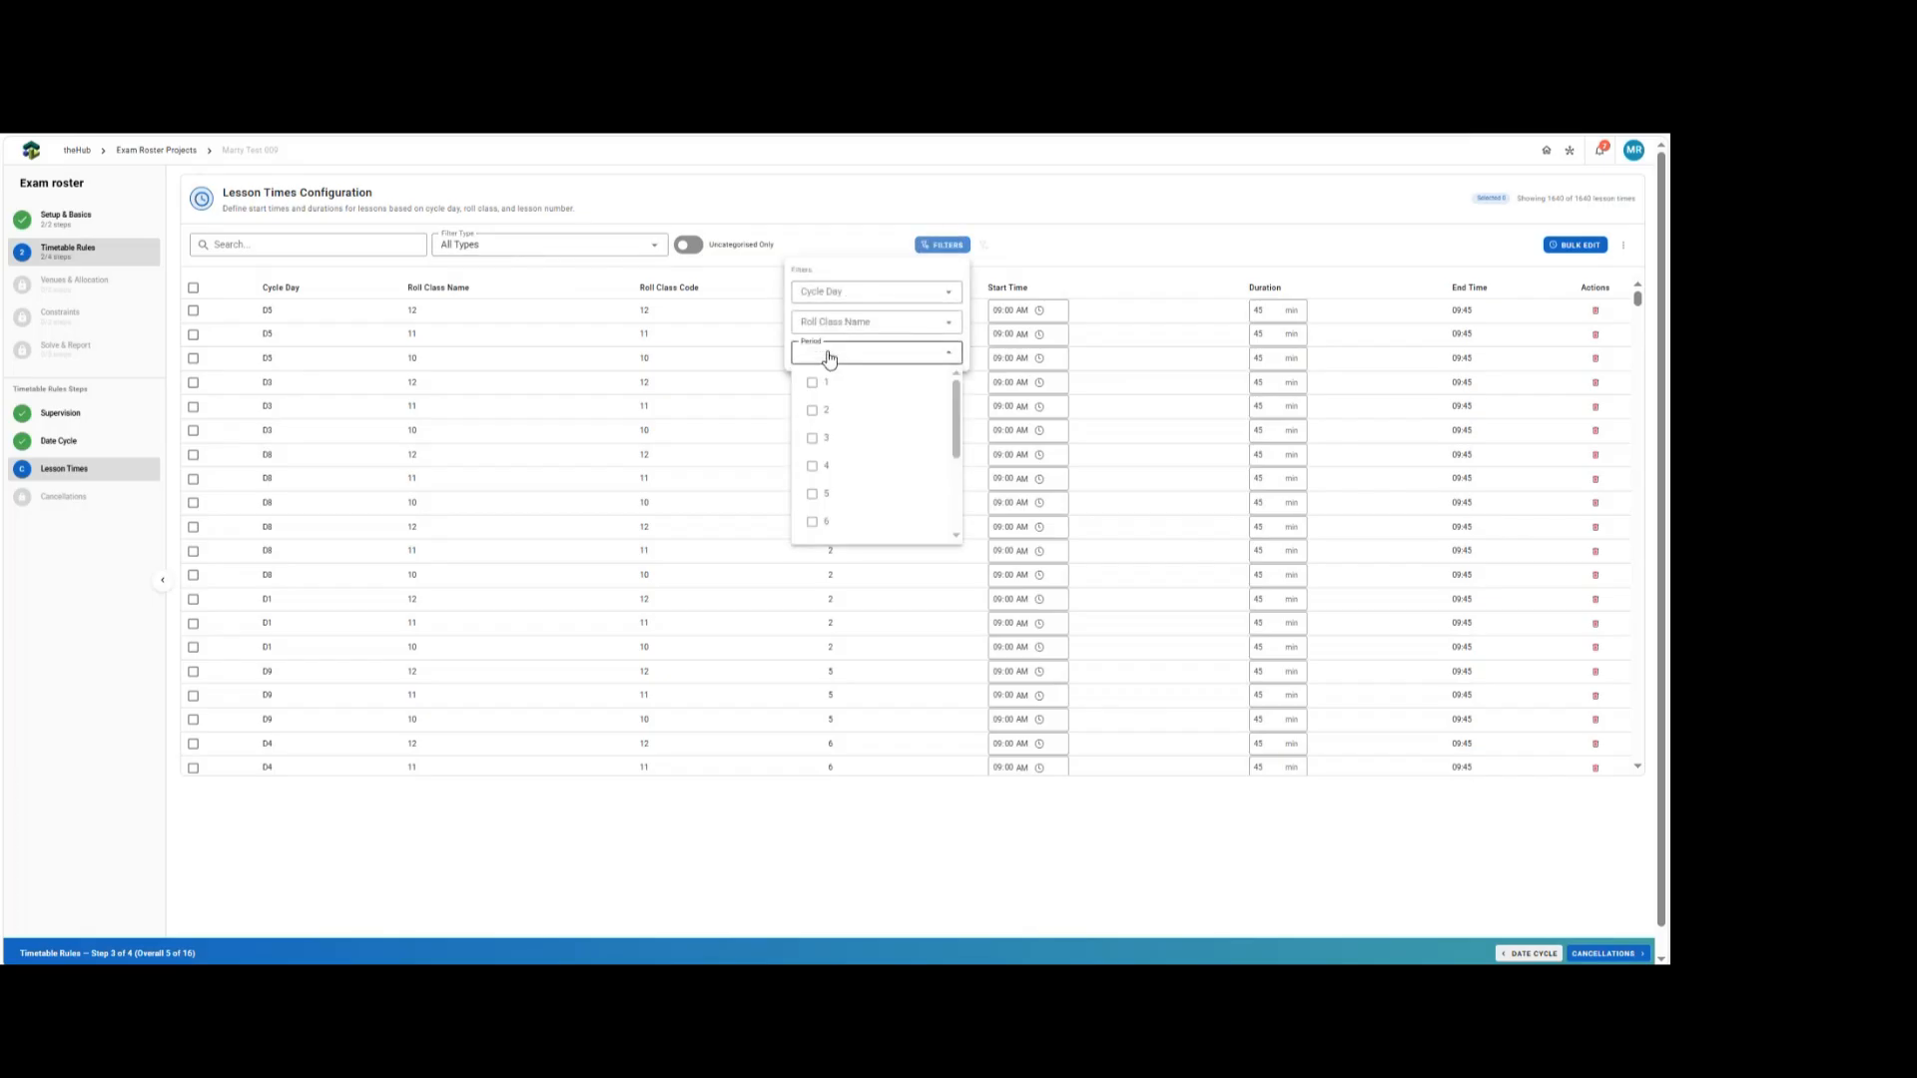
{"action": "left_click", "coordinate": [817, 386]}
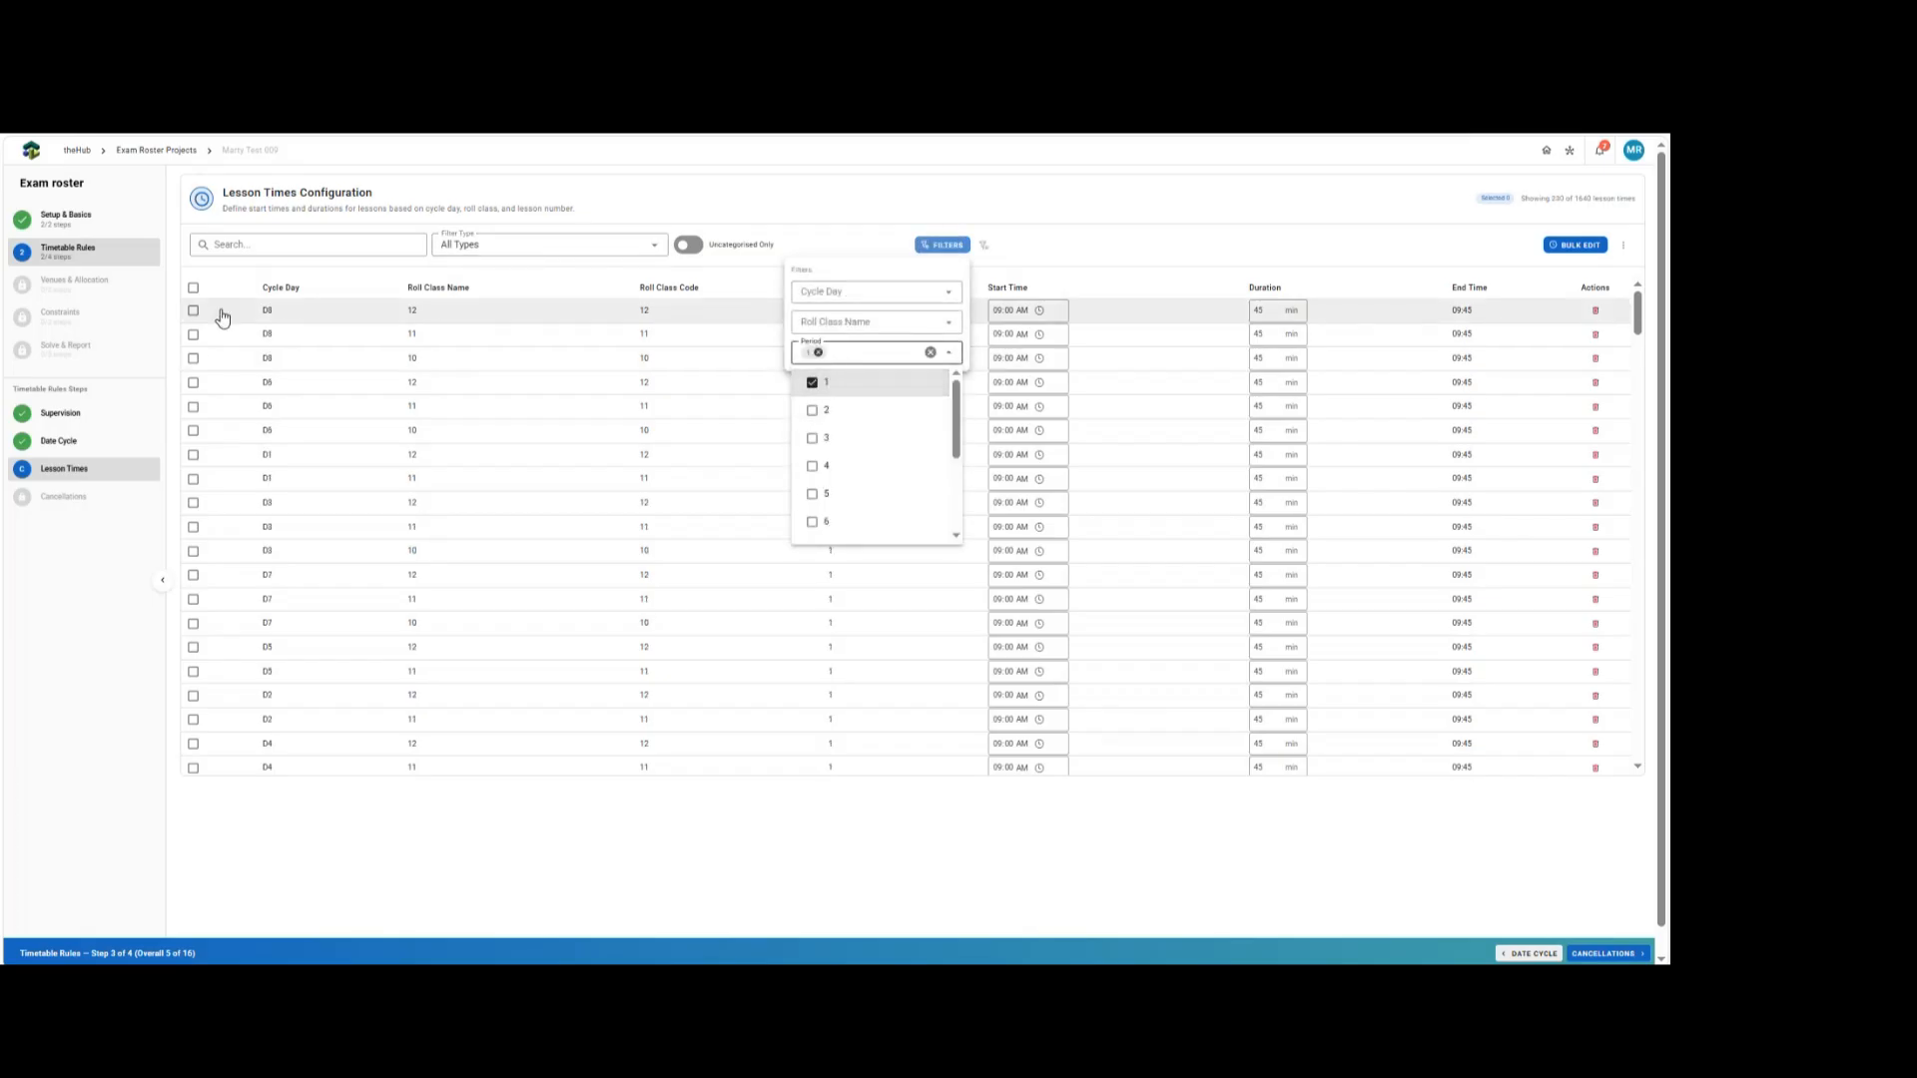
{"action": "left_click", "coordinate": [194, 288]}
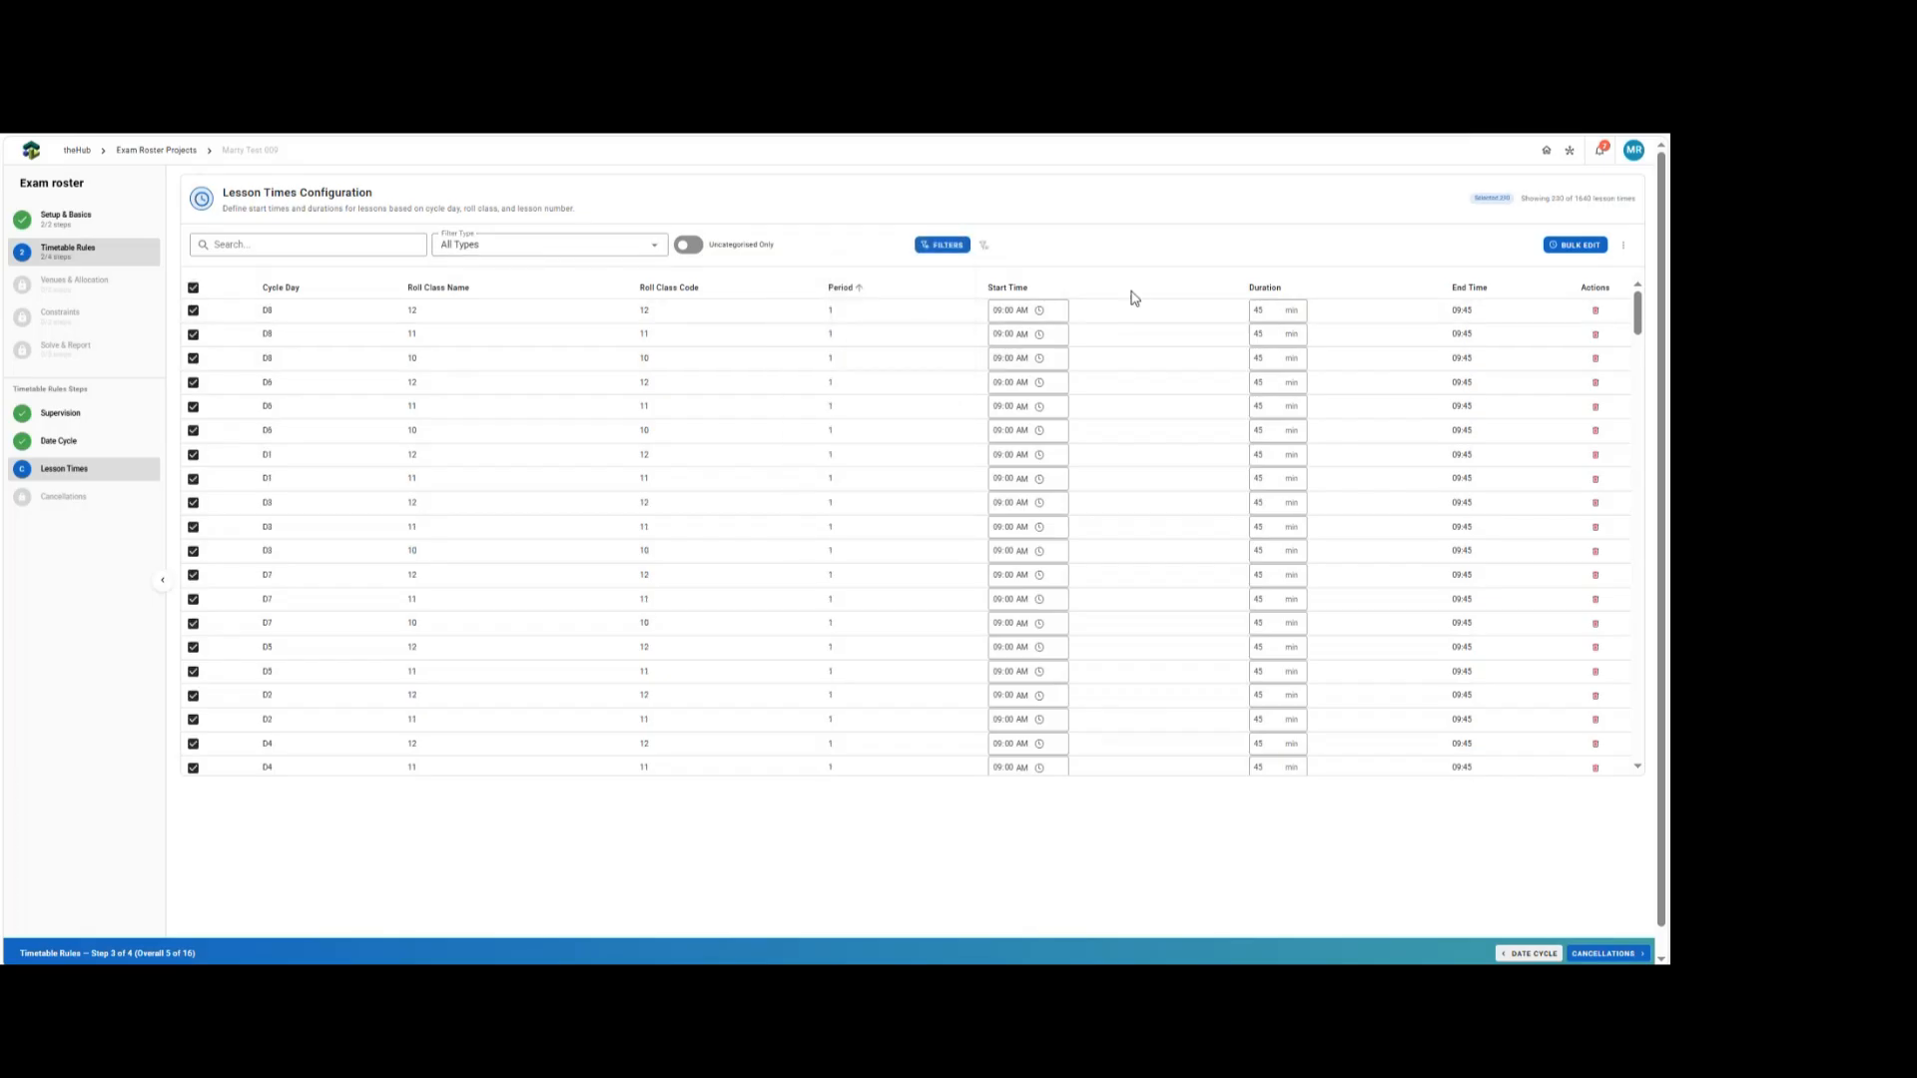
Open Bulk Edit for the selected lessons without changes, cancel it, and clear the filters.
{"action": "left_click", "coordinate": [1575, 244]}
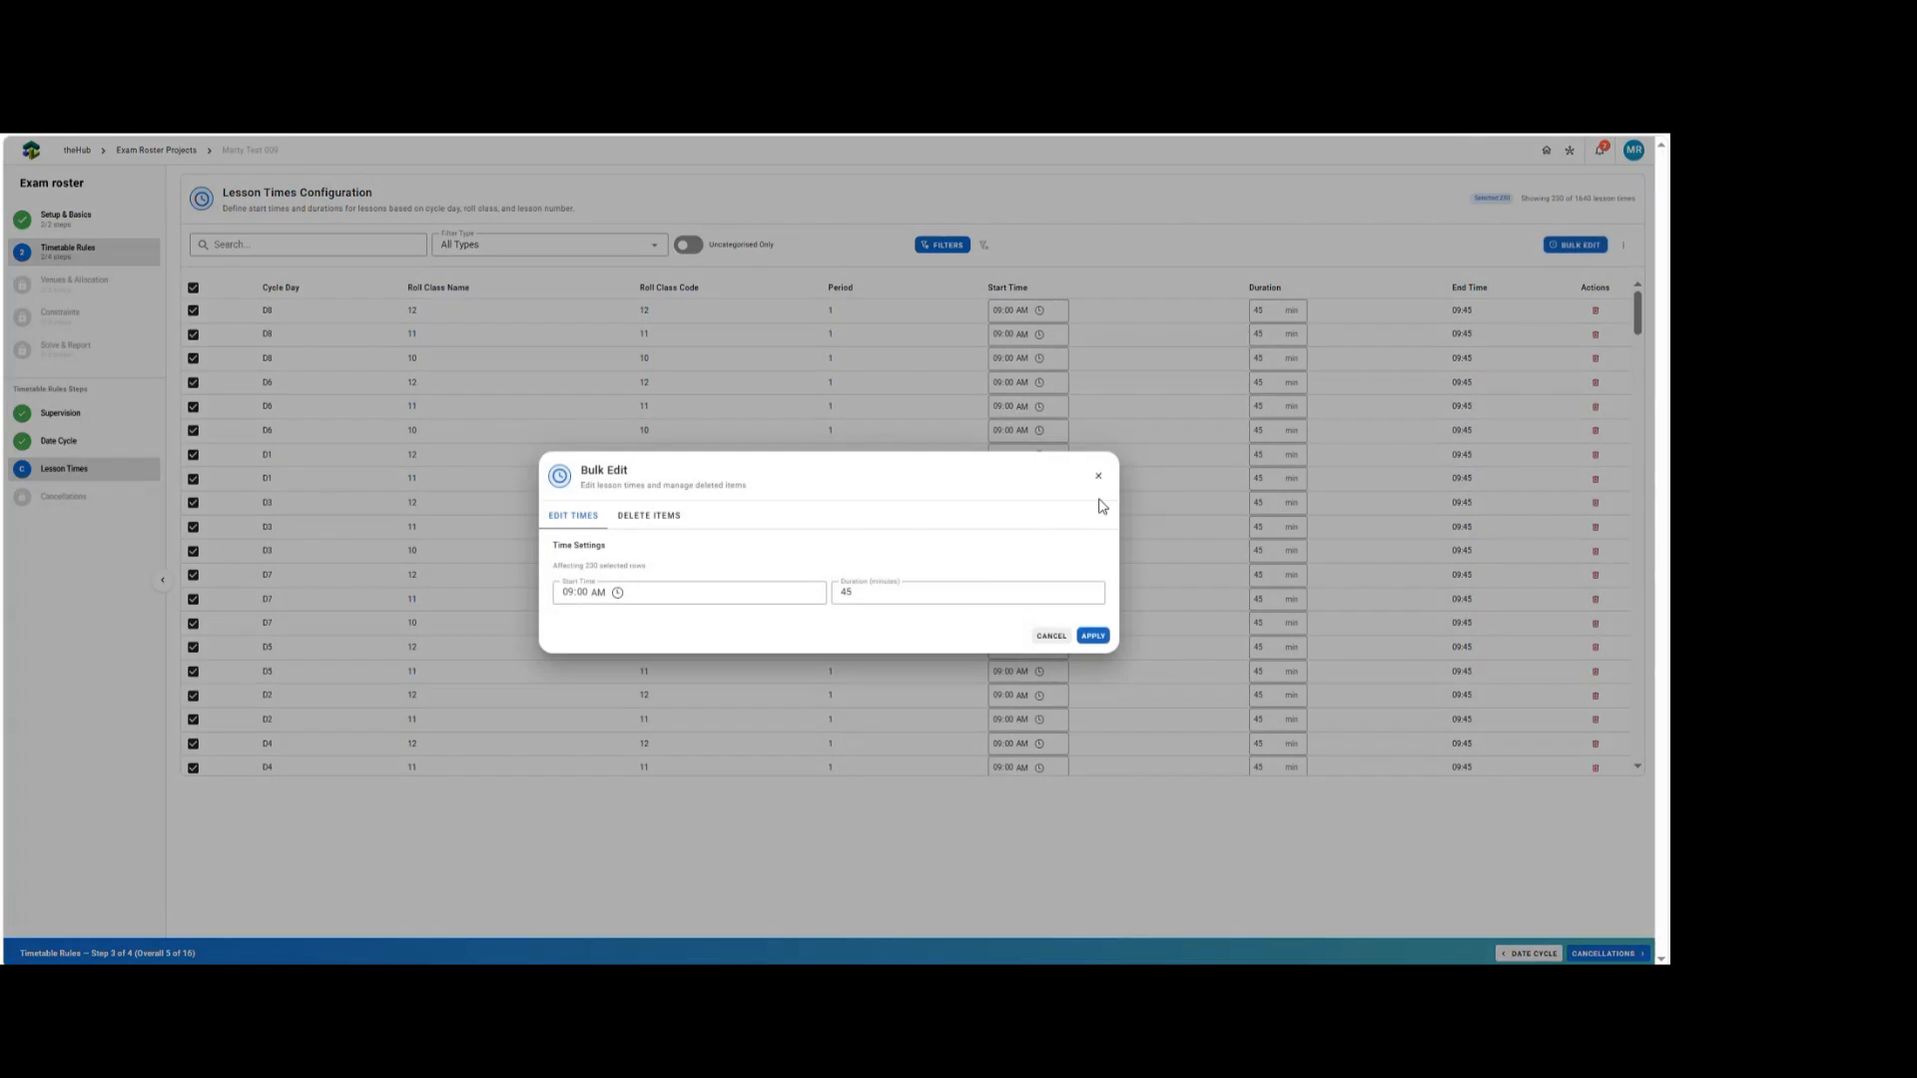
{"action": "left_click", "coordinate": [618, 593]}
{"action": "left_click", "coordinate": [1051, 636]}
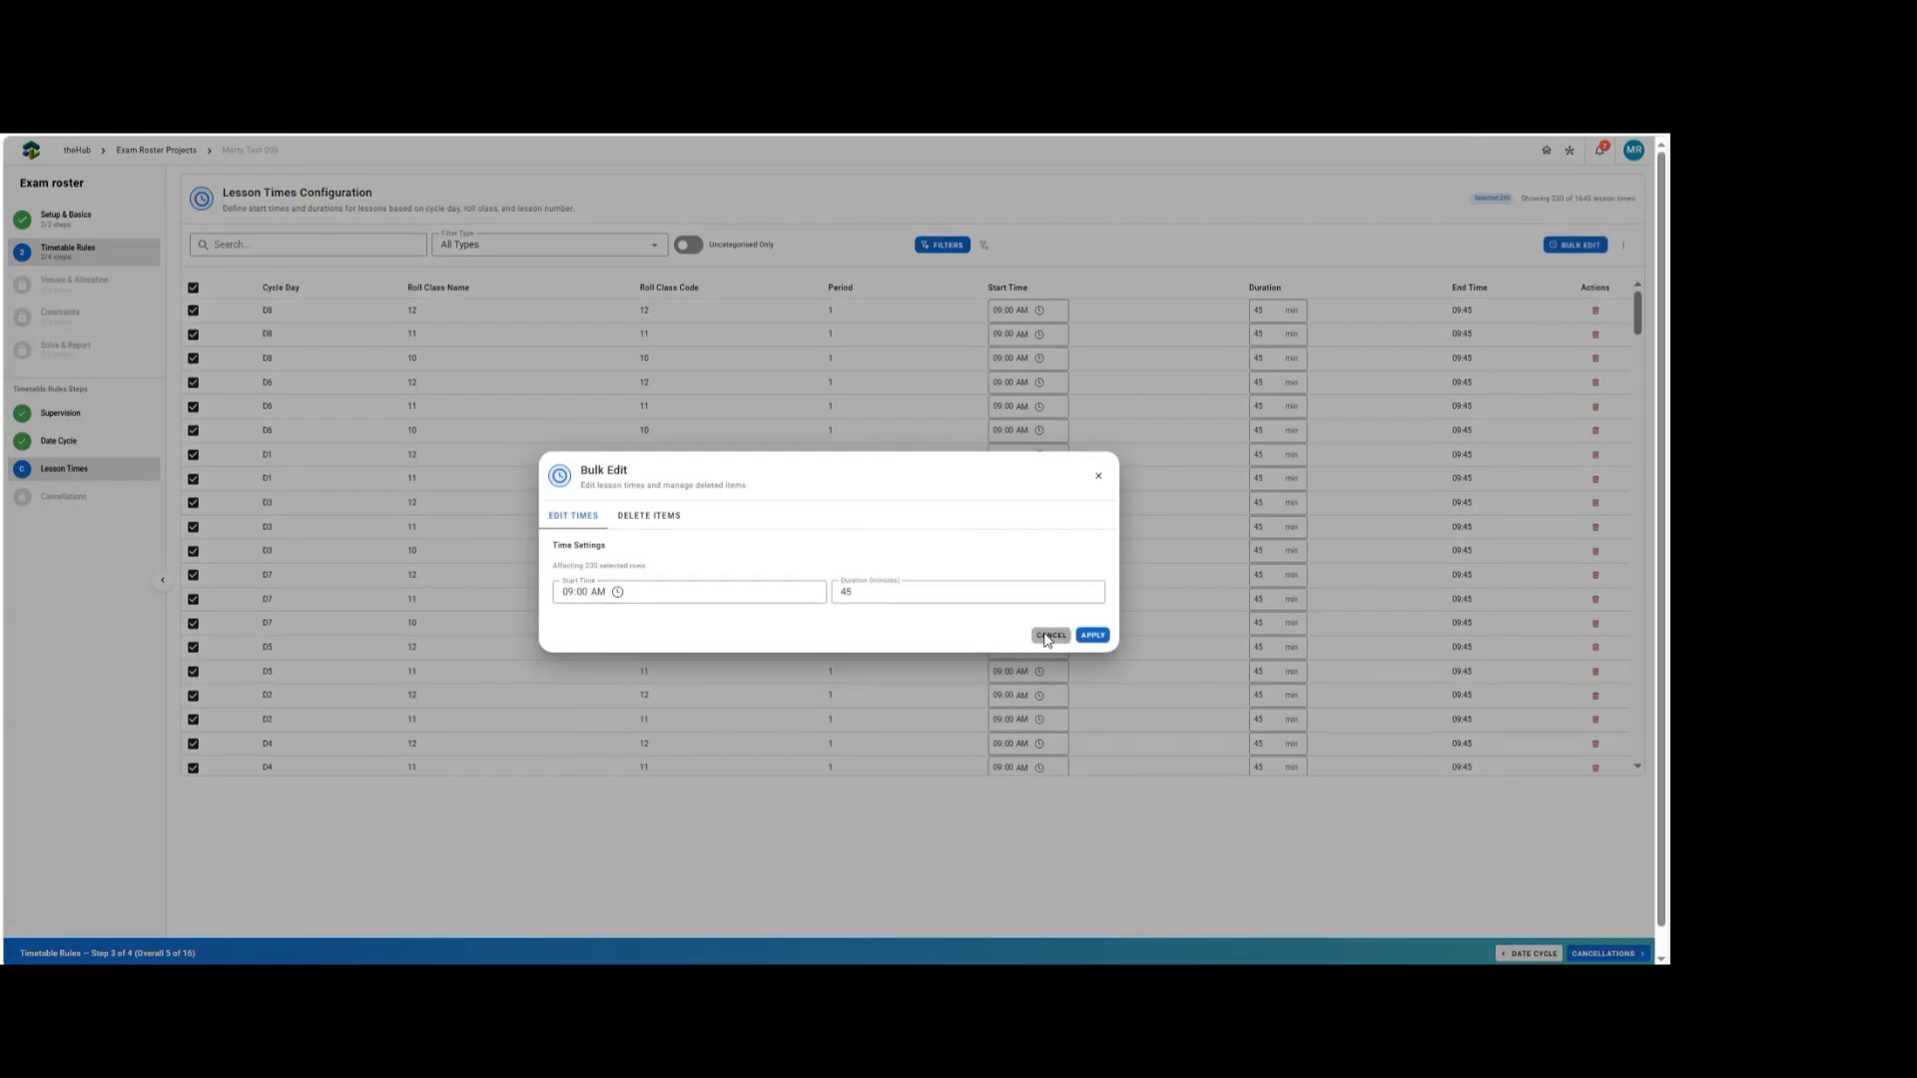
{"action": "left_click", "coordinate": [1051, 636]}
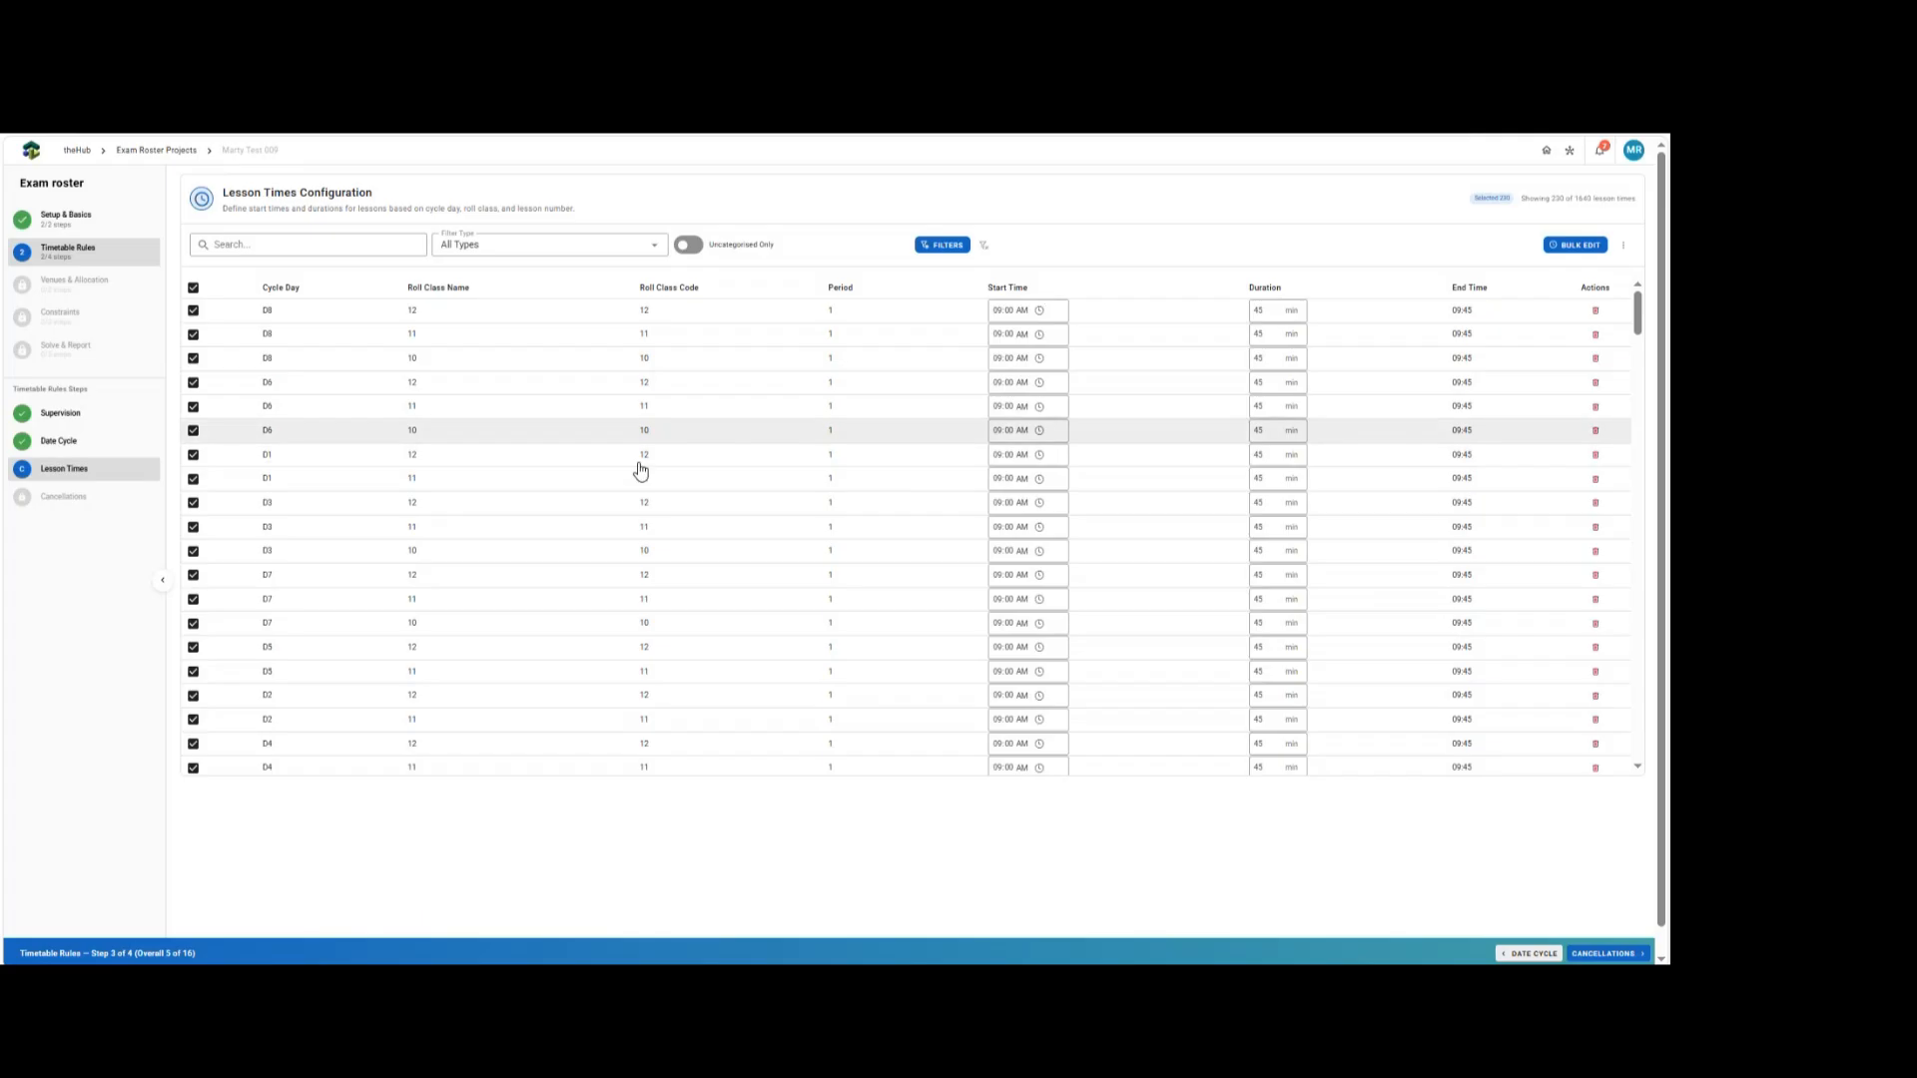
{"action": "left_click", "coordinate": [988, 247]}
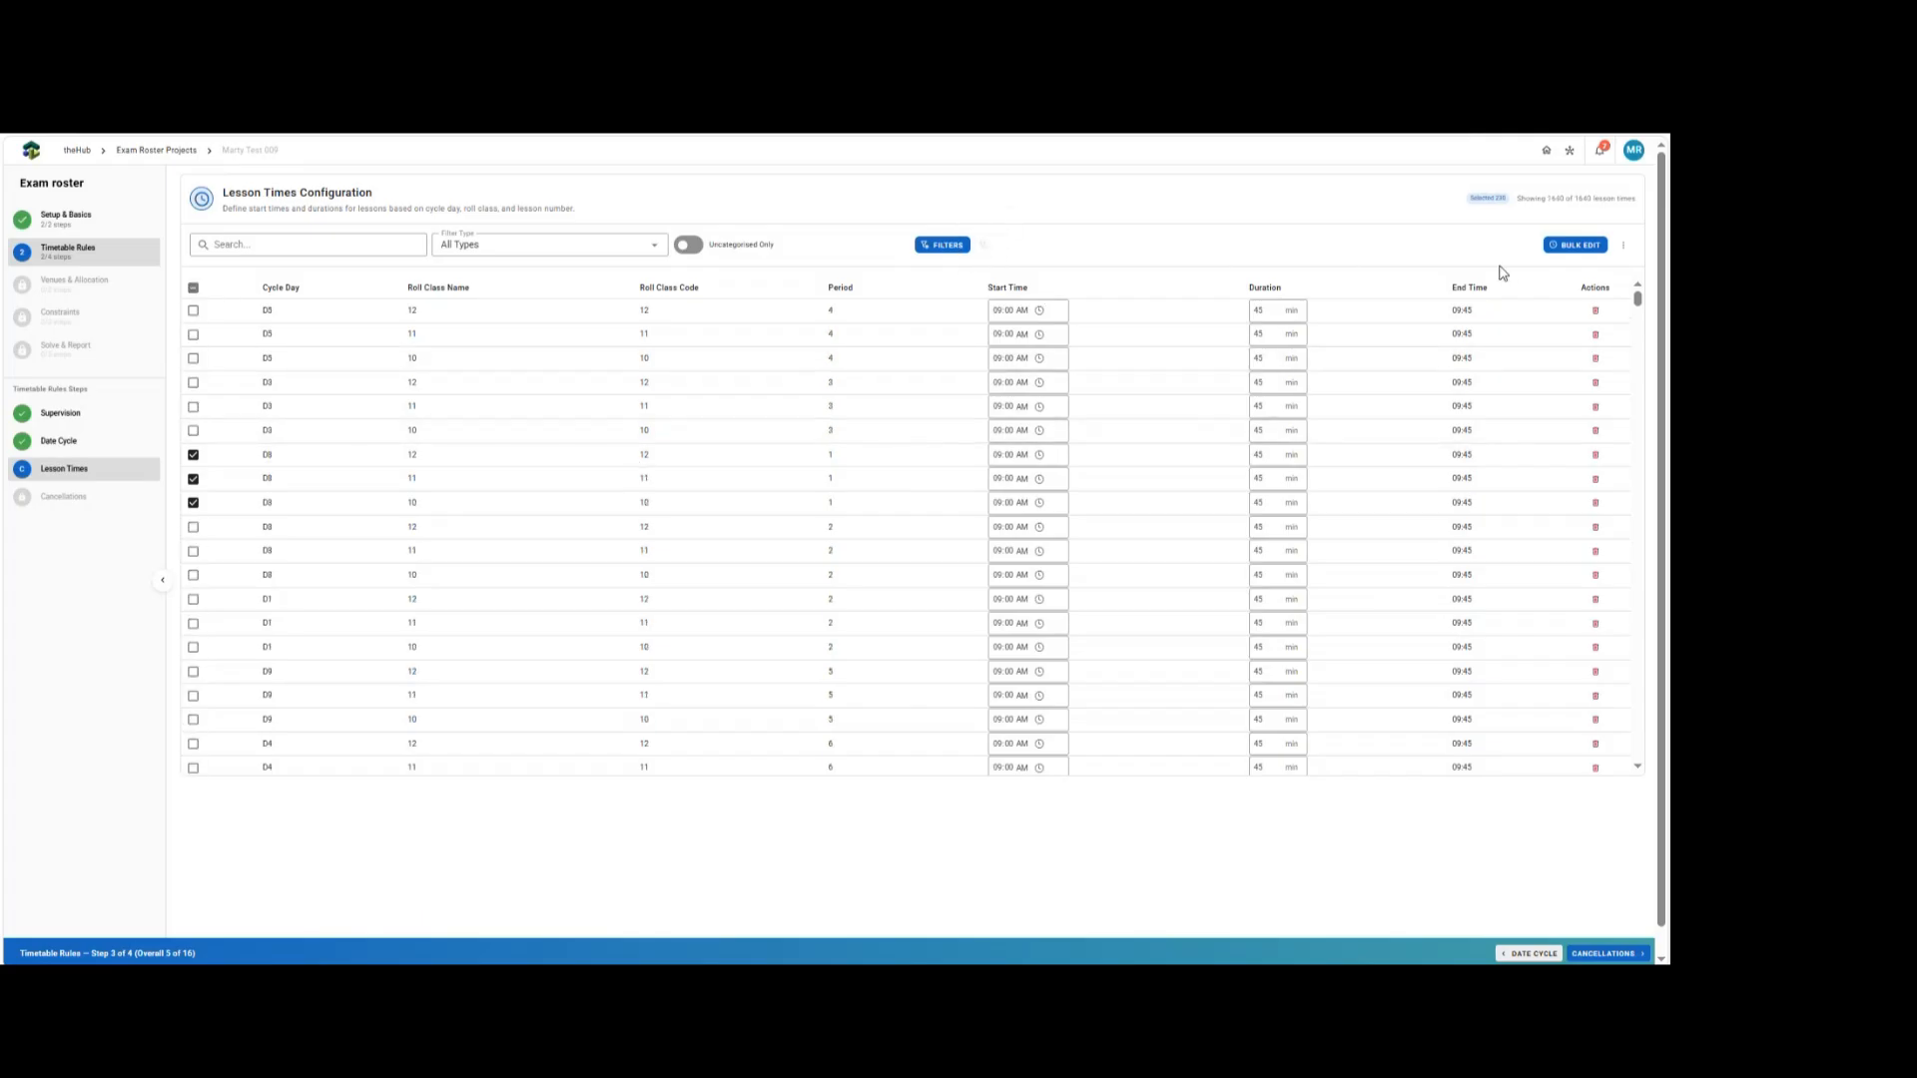
Import lesson times from the enriched lesson times CSV file, replacing all existing lesson times.
{"action": "left_click", "coordinate": [1622, 247]}
{"action": "left_click", "coordinate": [1560, 299]}
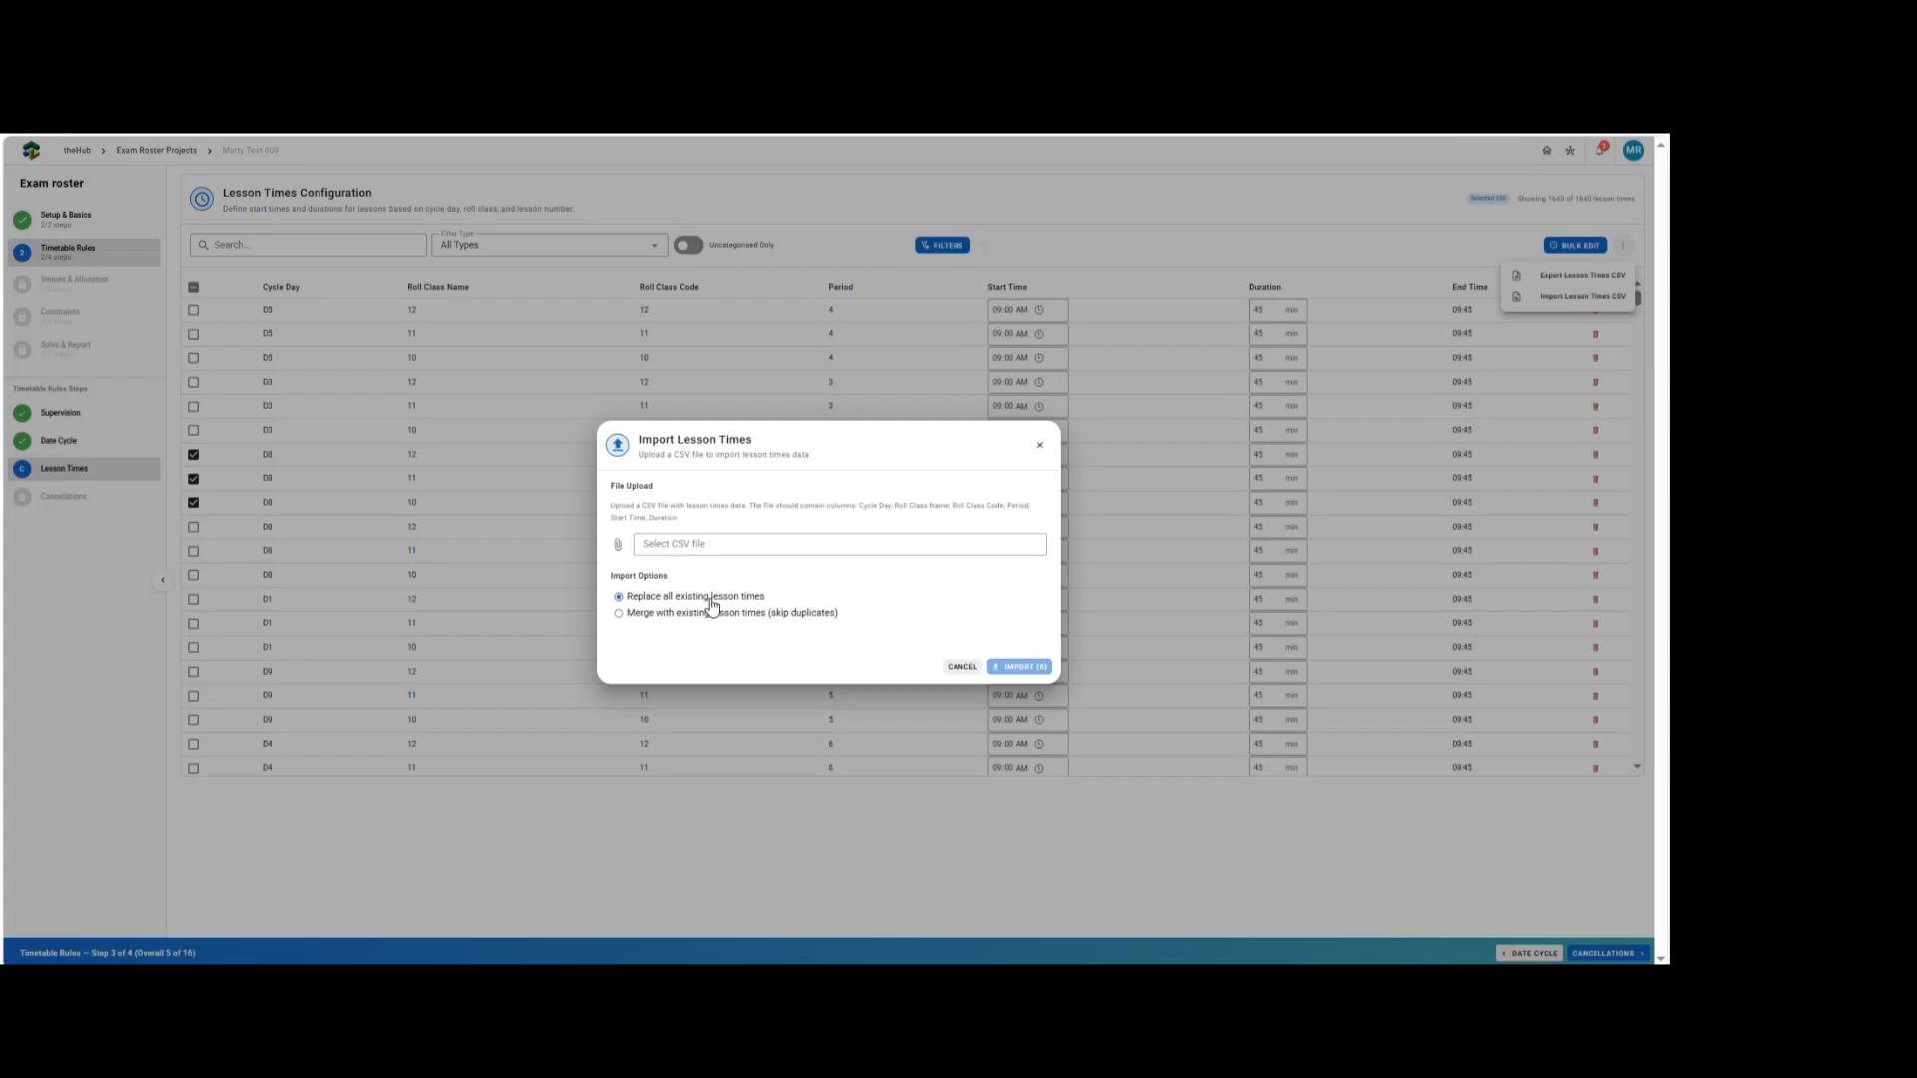
{"action": "left_click", "coordinate": [696, 547]}
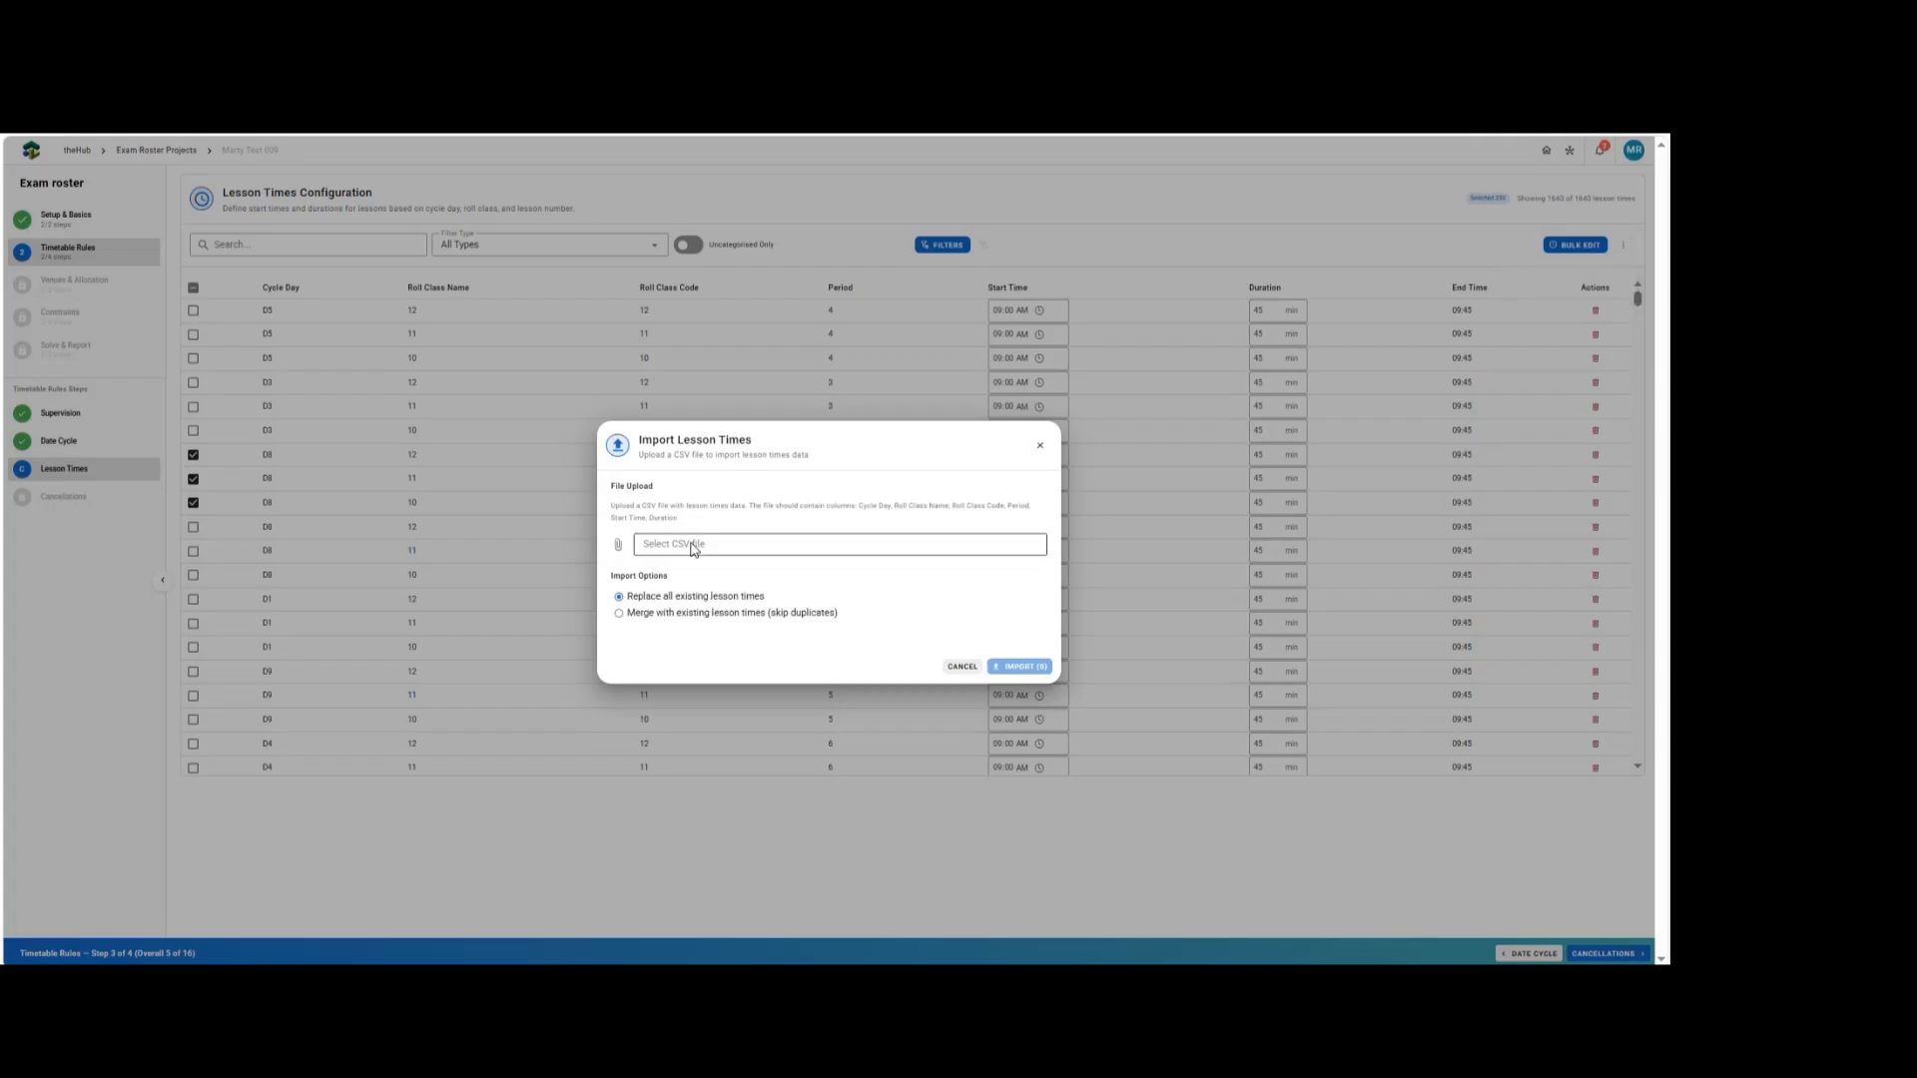
{"action": "double_click", "coordinate": [637, 514]}
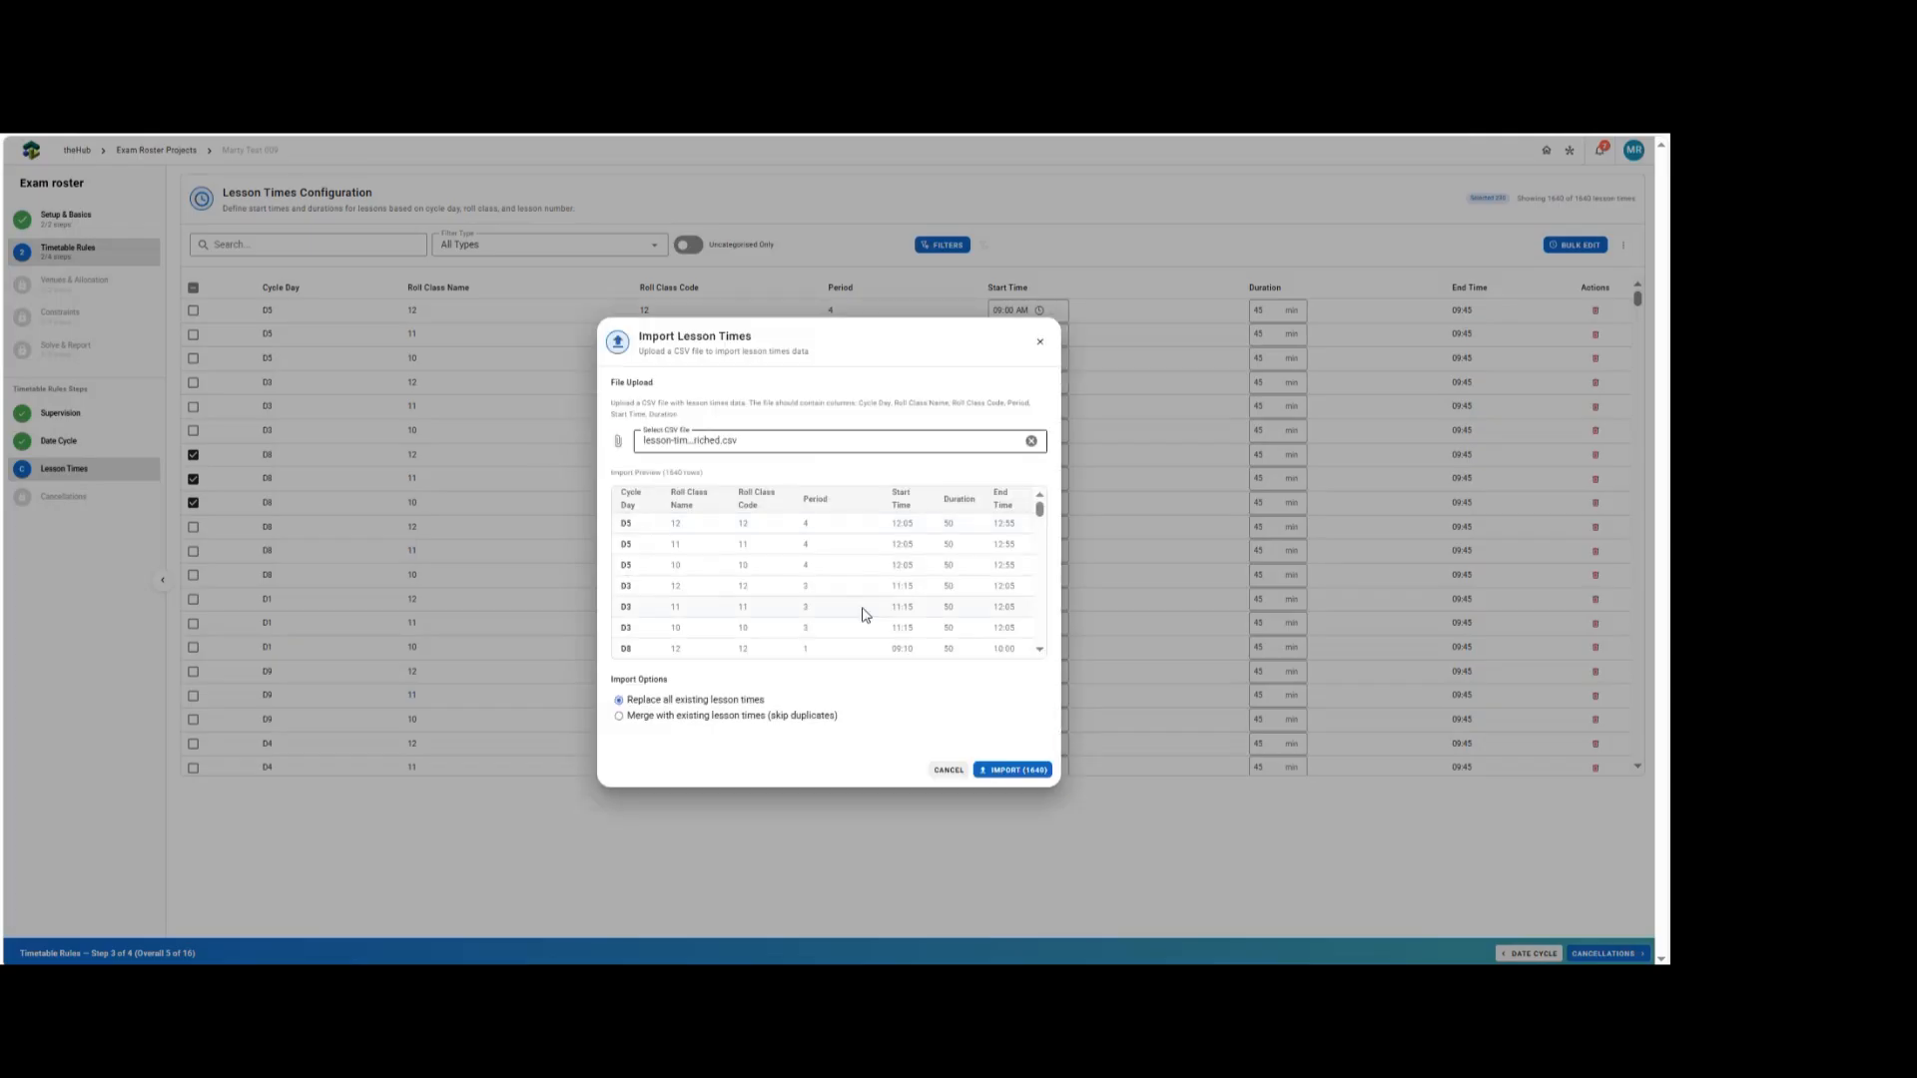
{"action": "left_click", "coordinate": [1009, 772]}
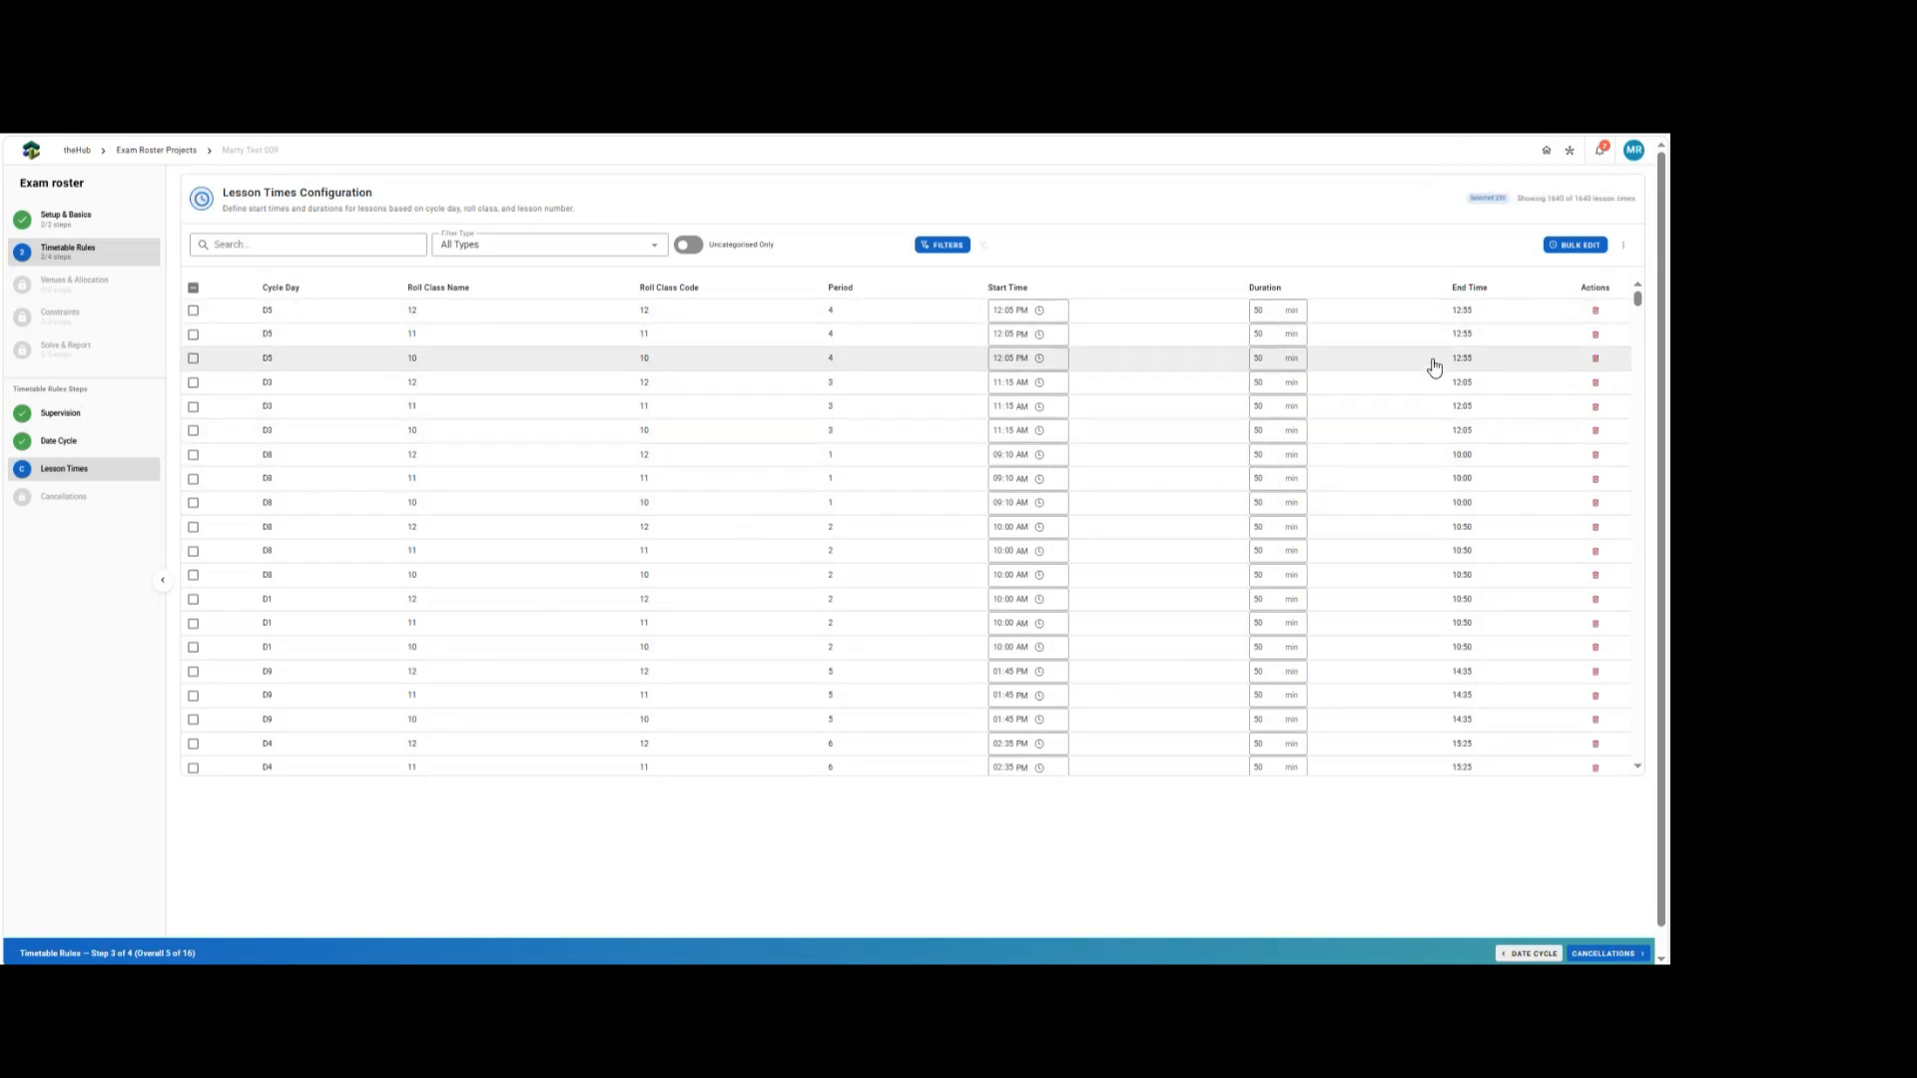
Proceed to the Lesson Cancellations step.
{"action": "scroll", "coordinate": [839, 579], "scroll_direction": "down", "scroll_amount": 2}
{"action": "scroll", "coordinate": [904, 621], "scroll_direction": "down", "scroll_amount": 5}
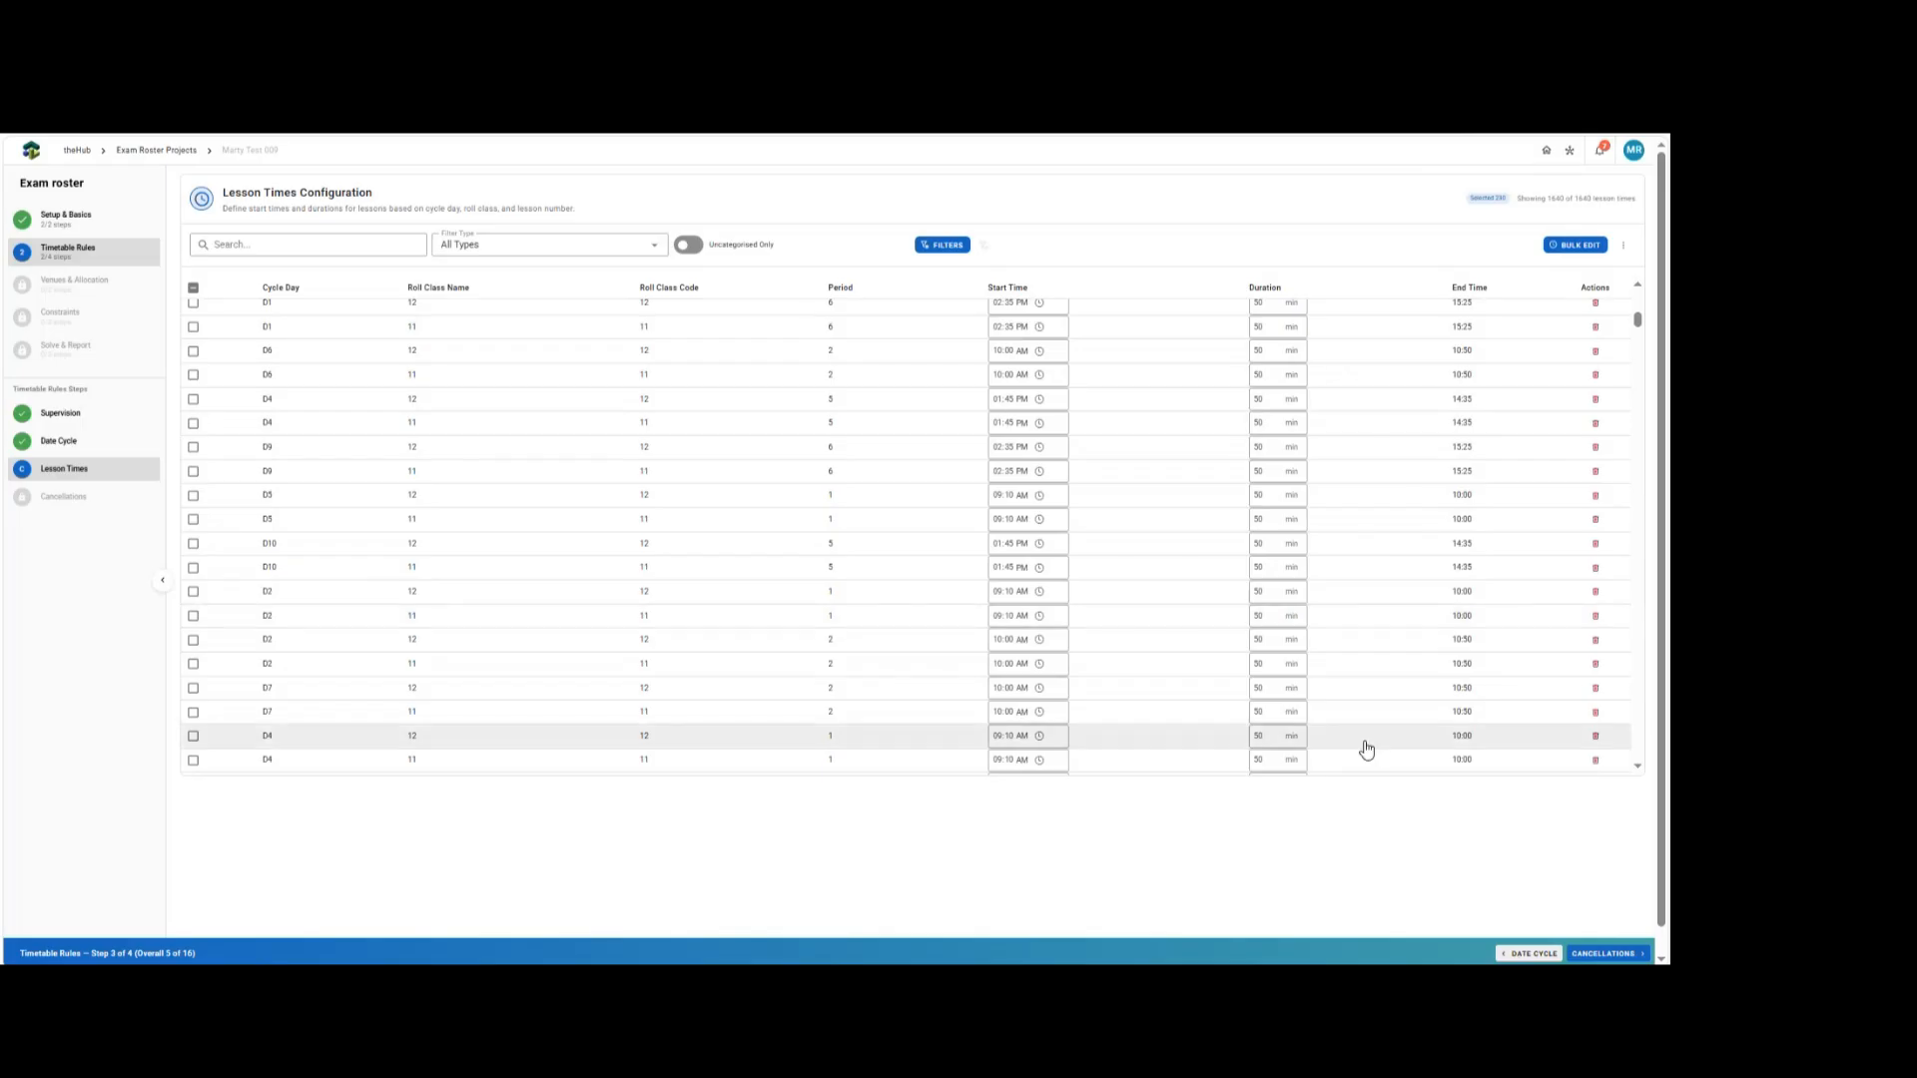
{"action": "left_click", "coordinate": [1590, 956]}
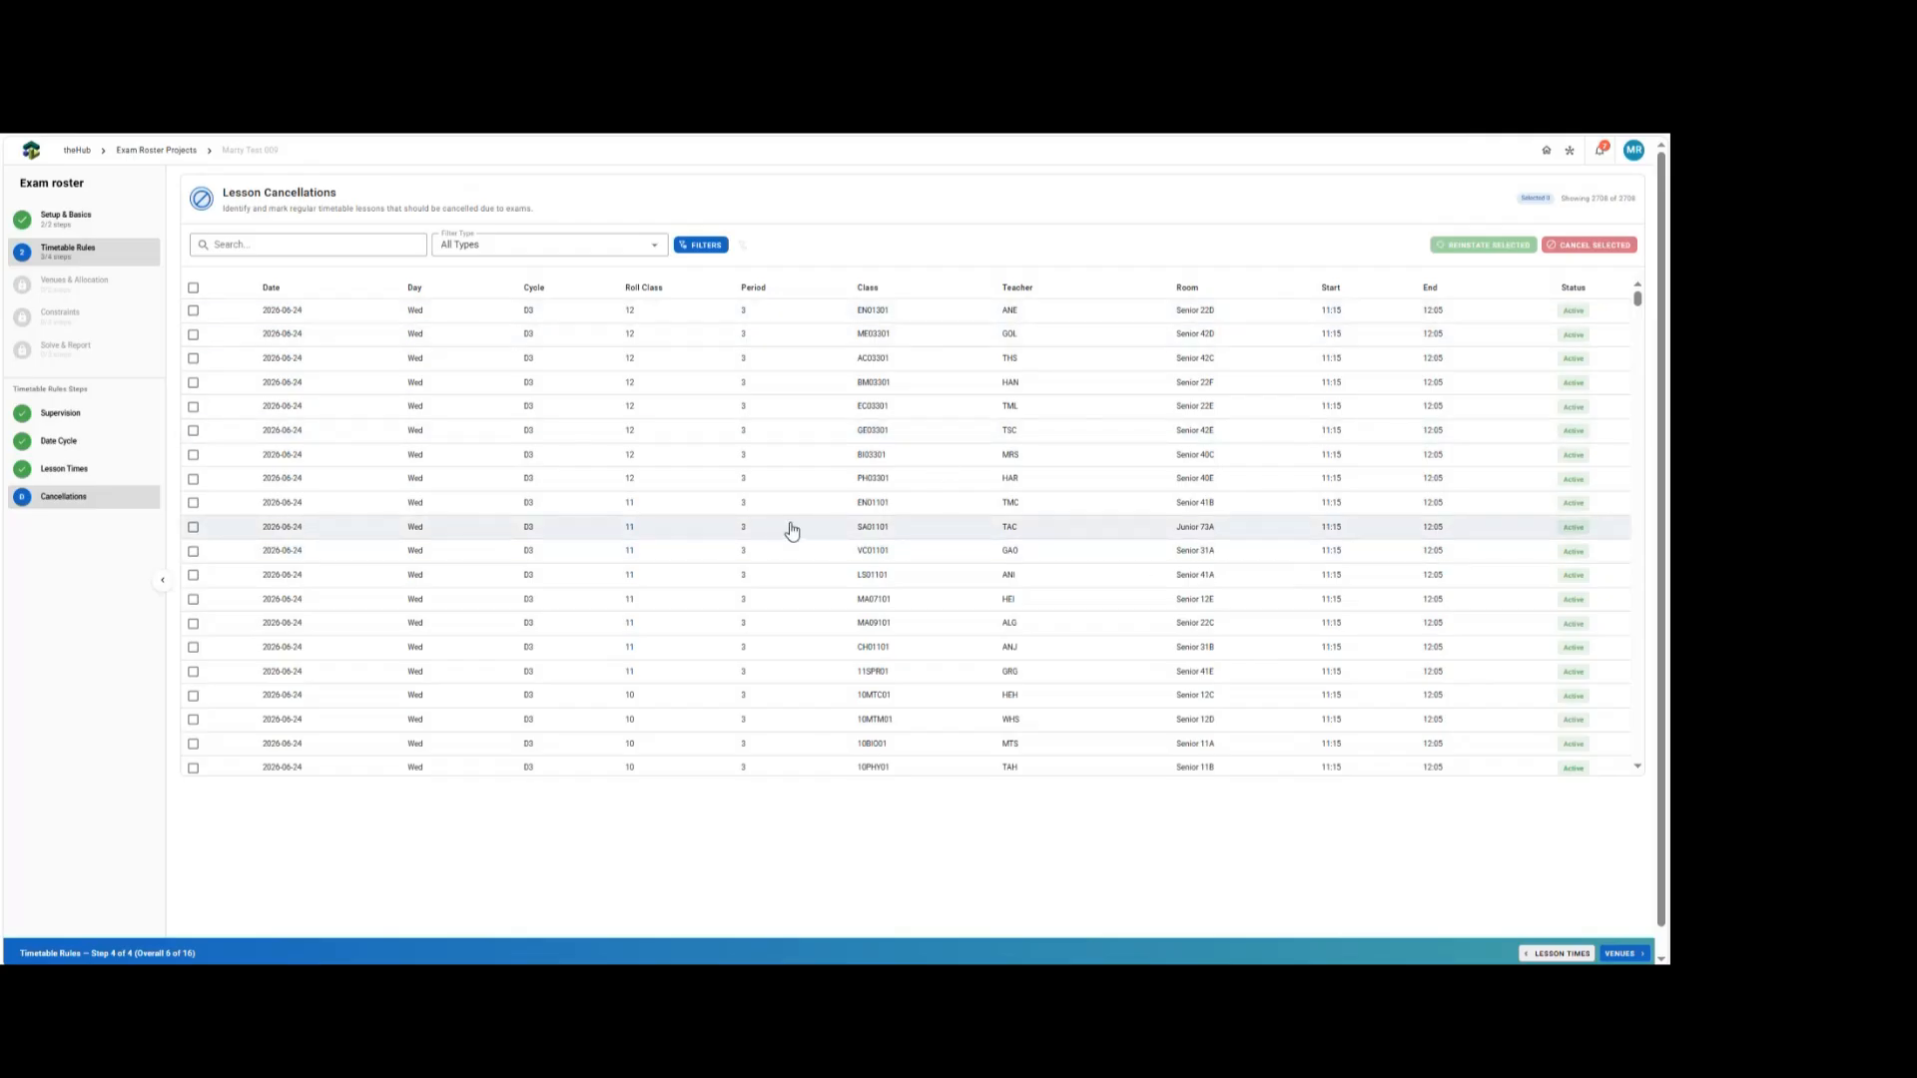
Filter the lessons to dates 2026-06-15 through 2026-06-23 and roll classes 10 and 11.
{"action": "left_click", "coordinate": [710, 249]}
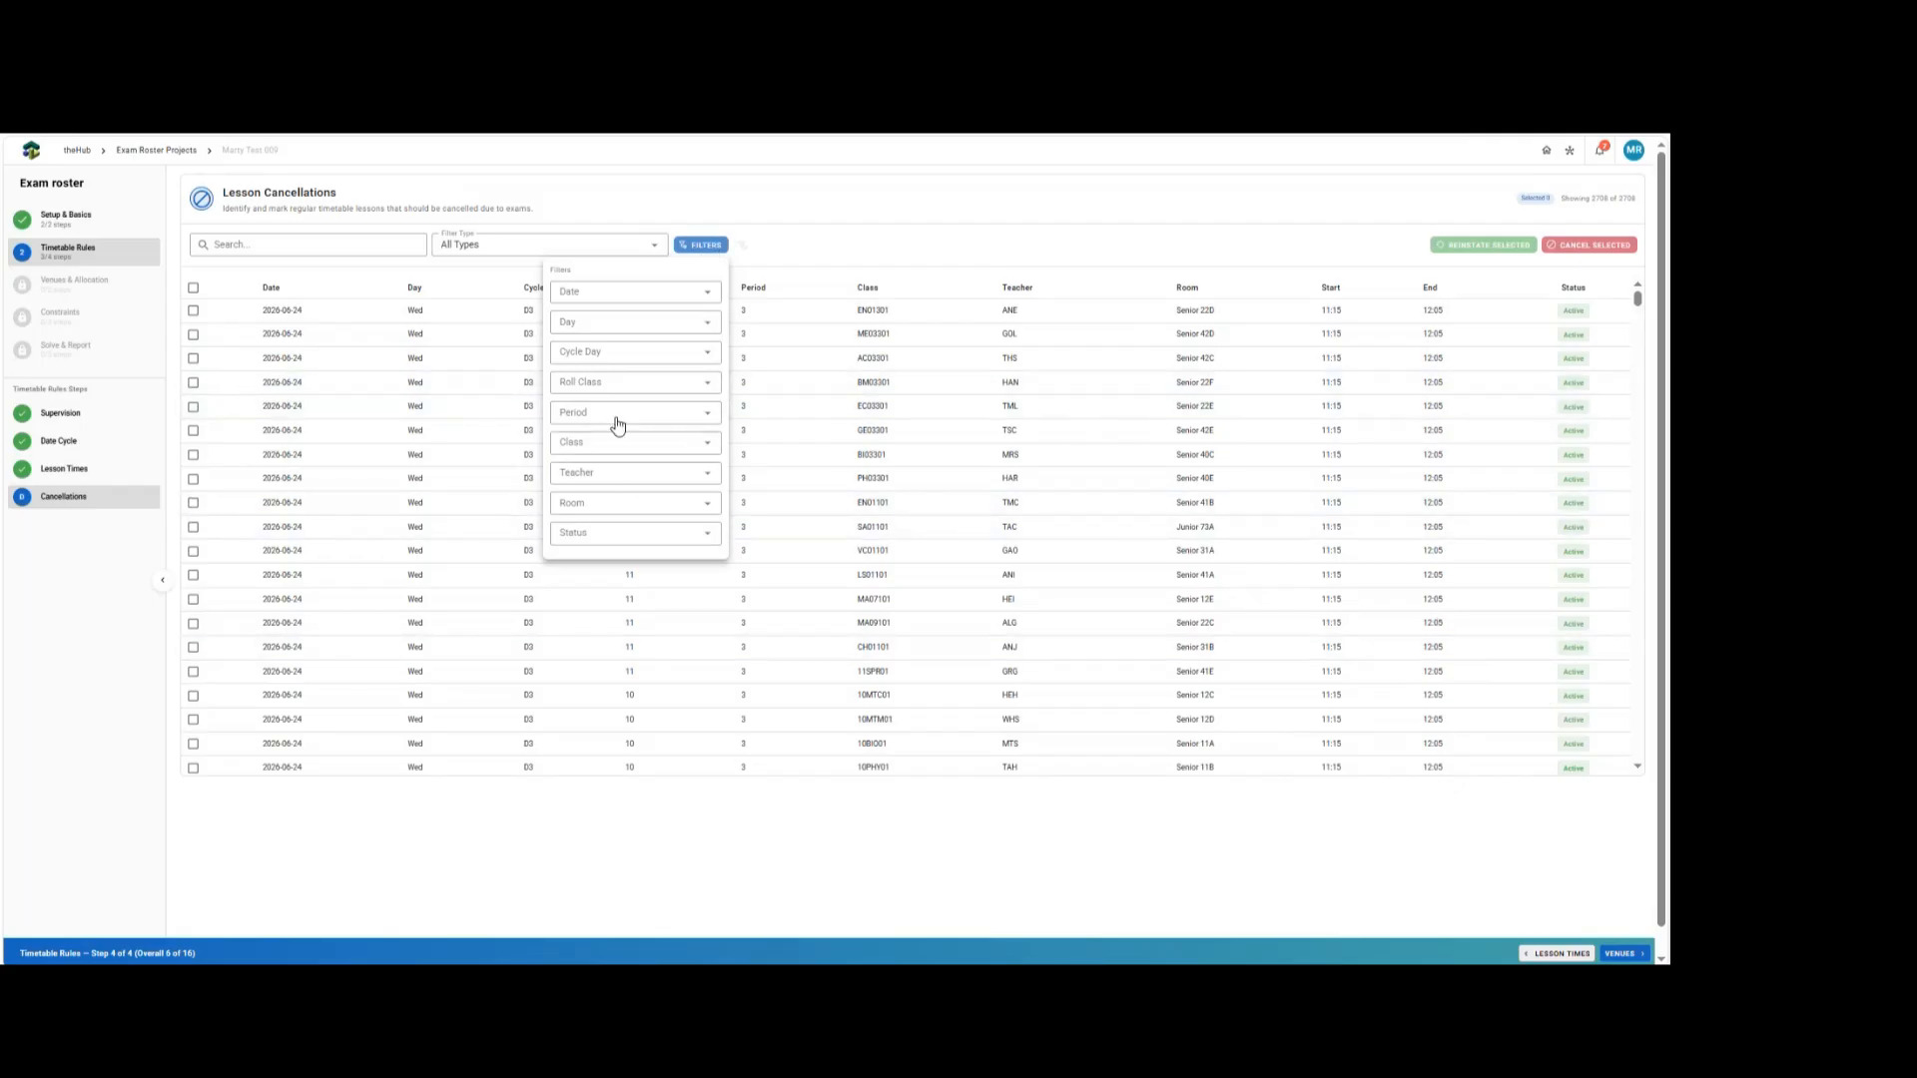
{"action": "left_click", "coordinate": [596, 296]}
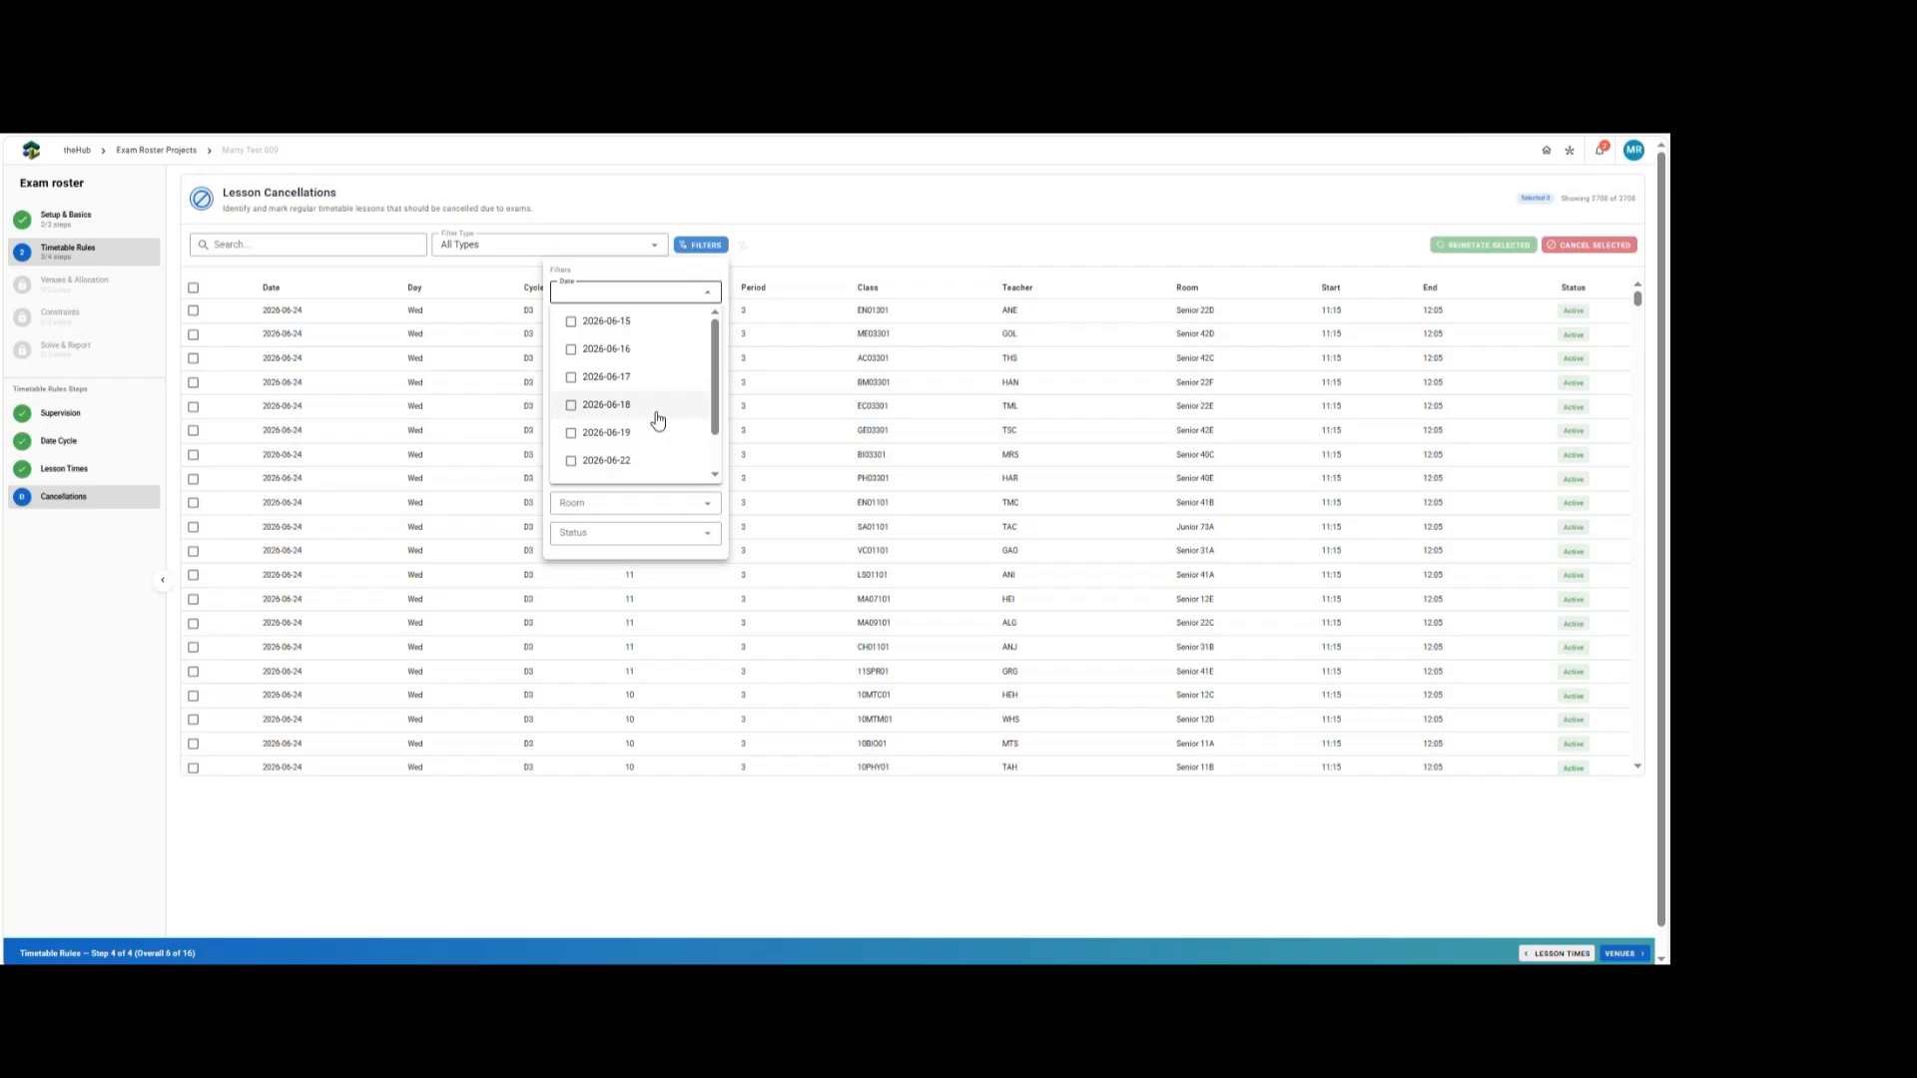
{"action": "left_click", "coordinate": [599, 322]}
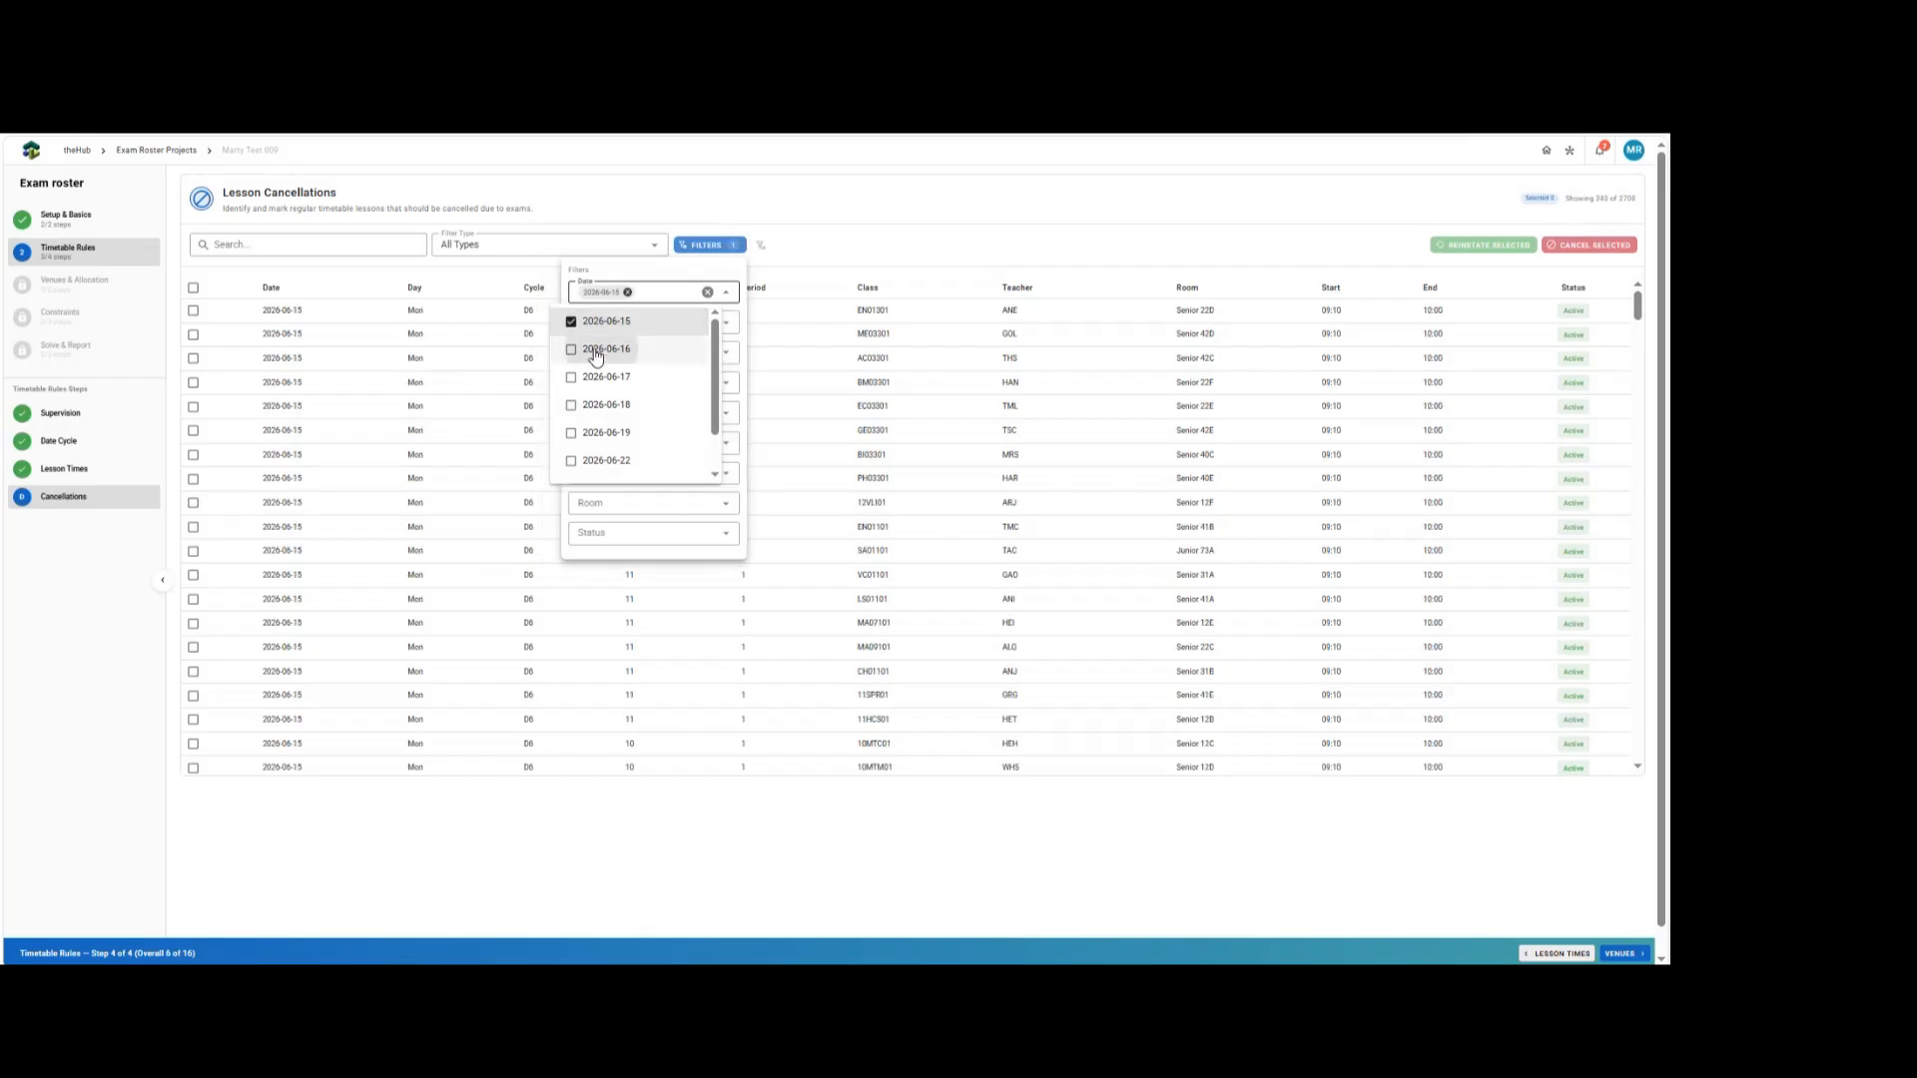
{"action": "left_click", "coordinate": [589, 349]}
{"action": "left_click", "coordinate": [586, 378]}
{"action": "left_click", "coordinate": [621, 413]}
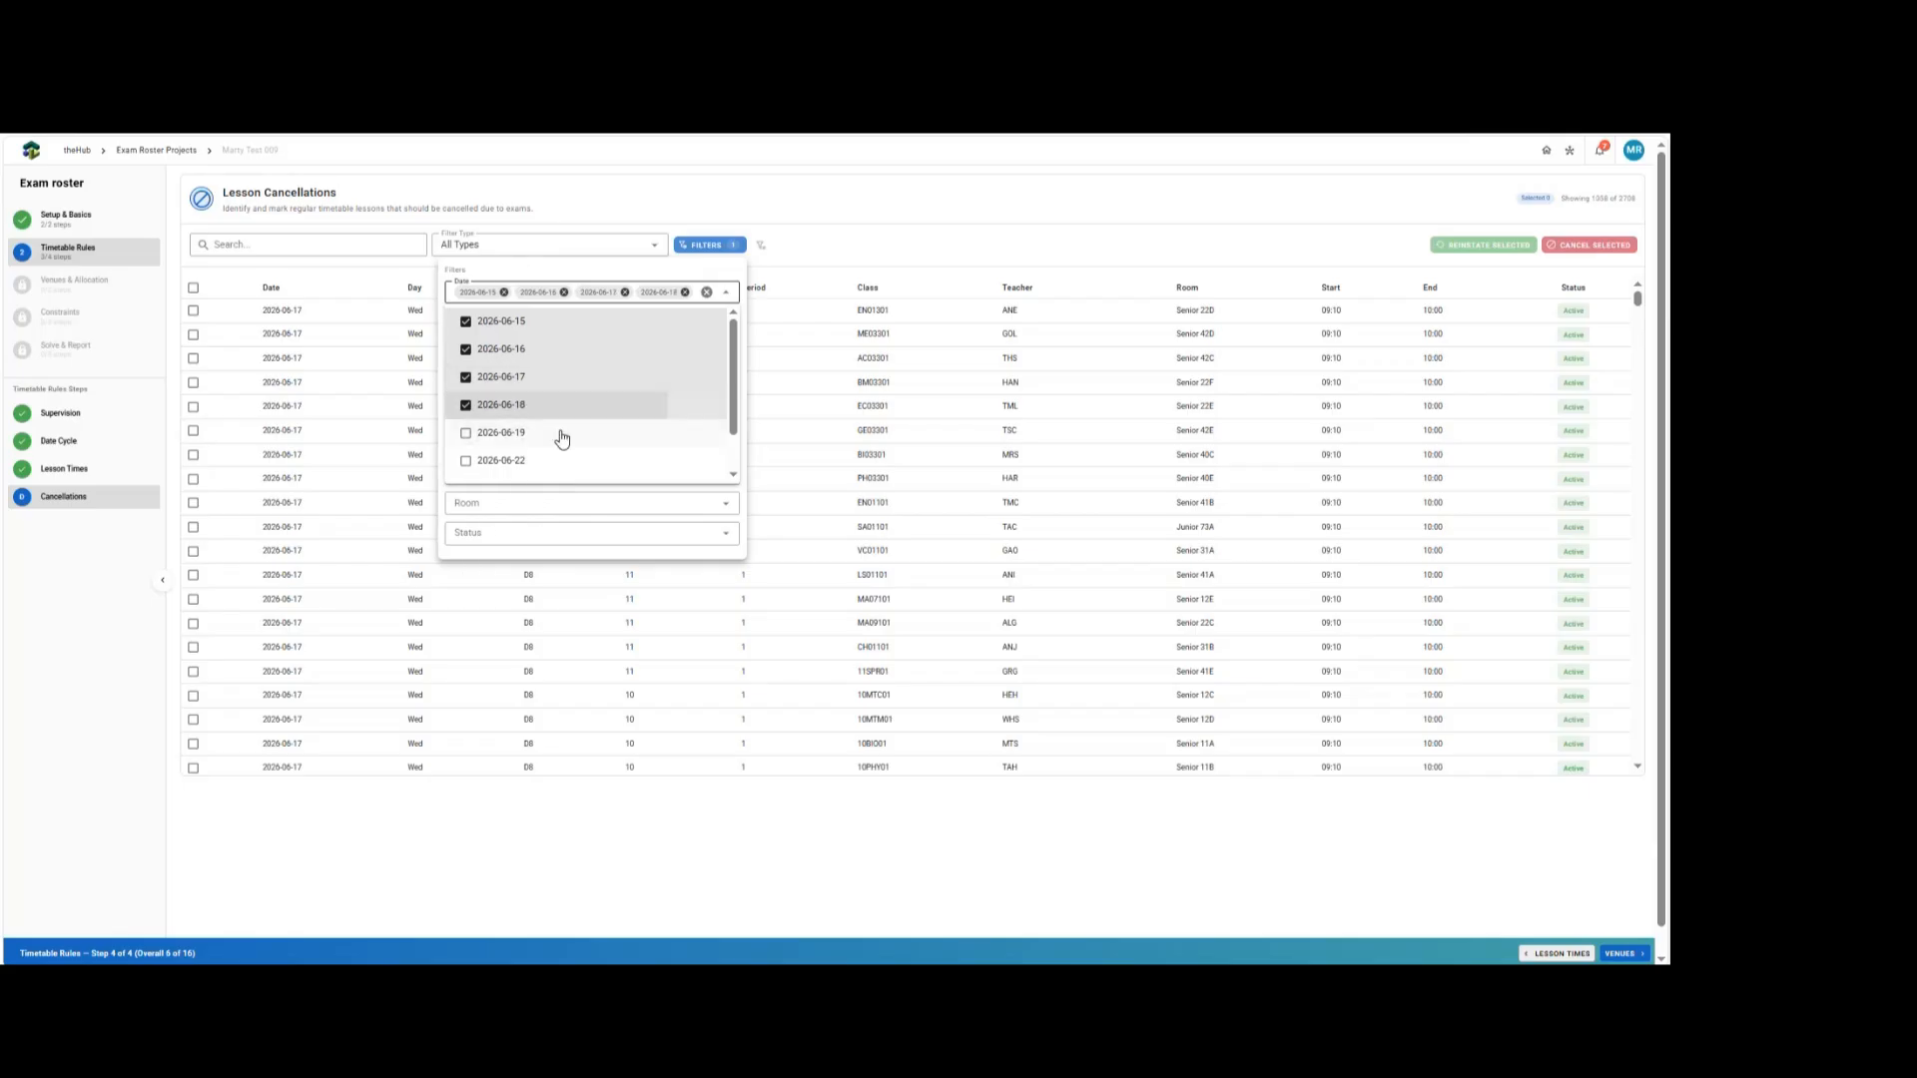
{"action": "left_click", "coordinate": [544, 436]}
{"action": "left_click", "coordinate": [509, 462]}
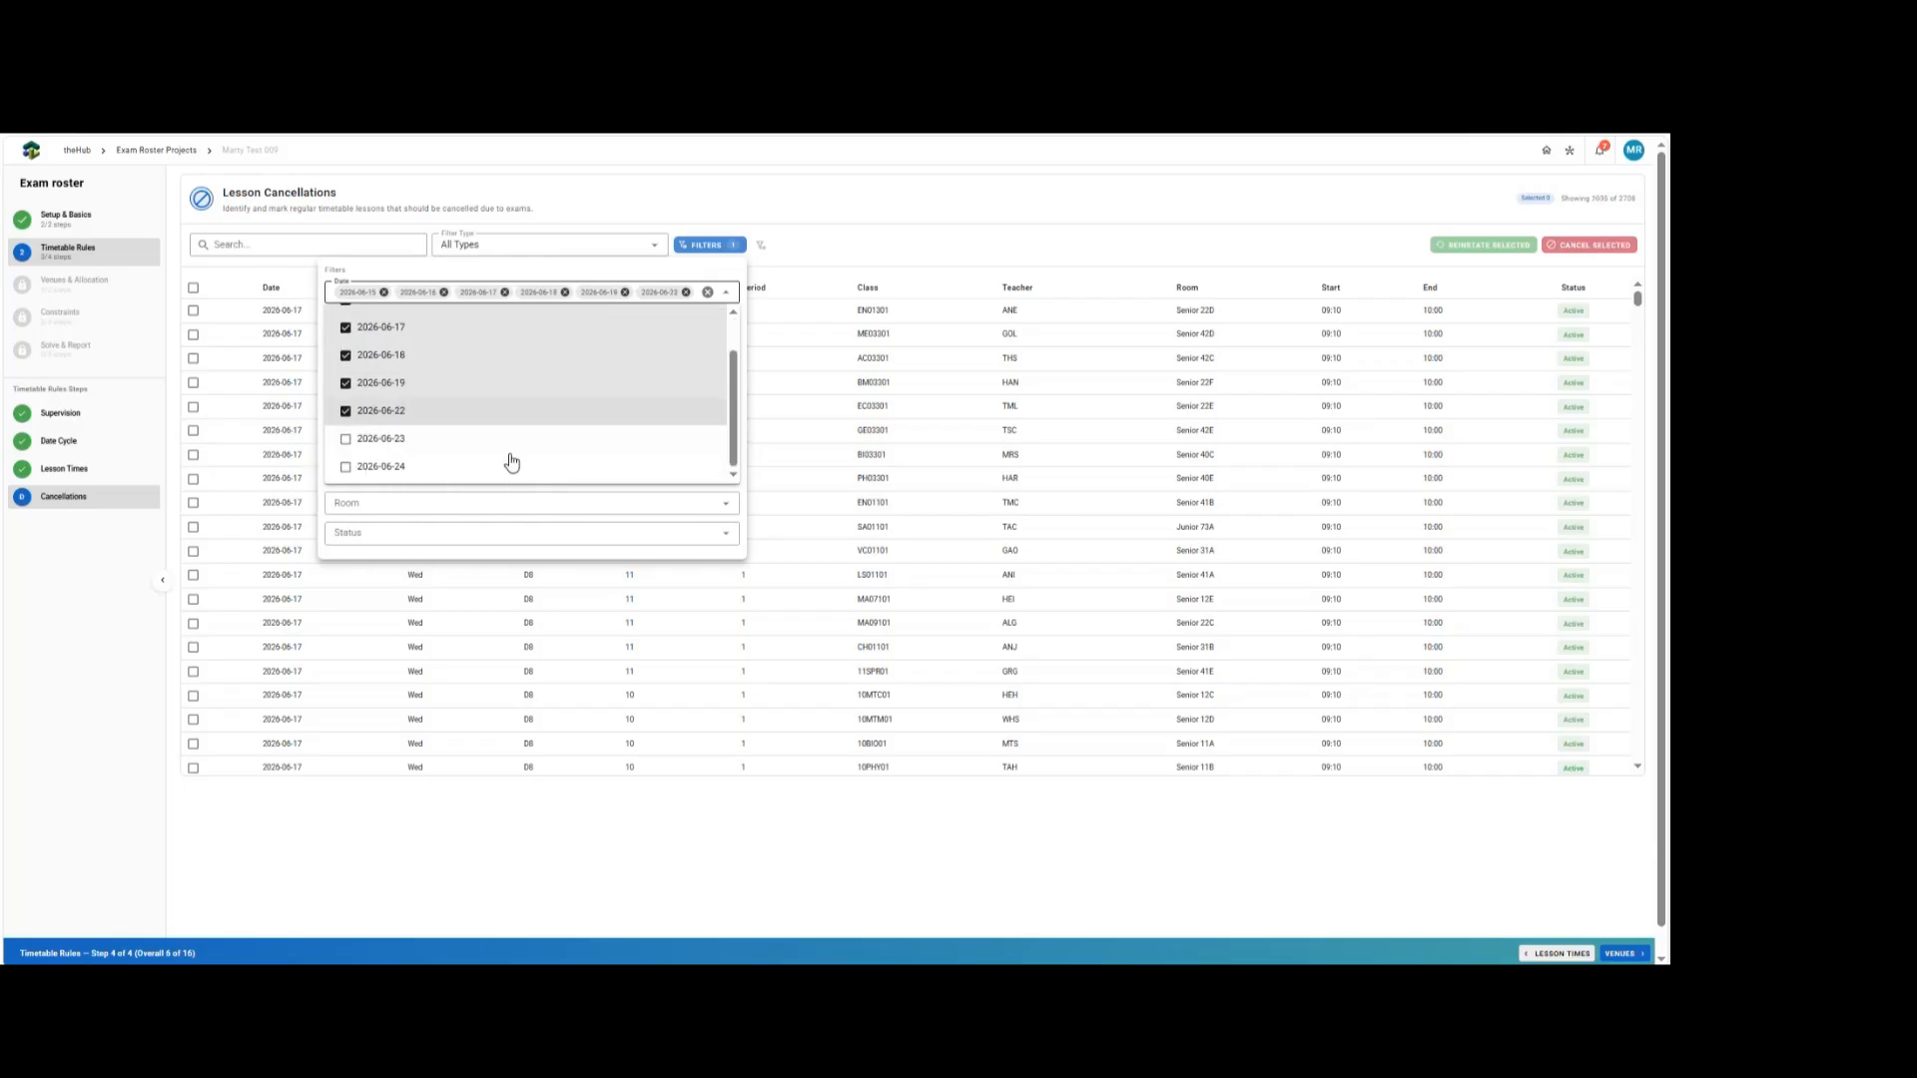
{"action": "left_click", "coordinate": [410, 451]}
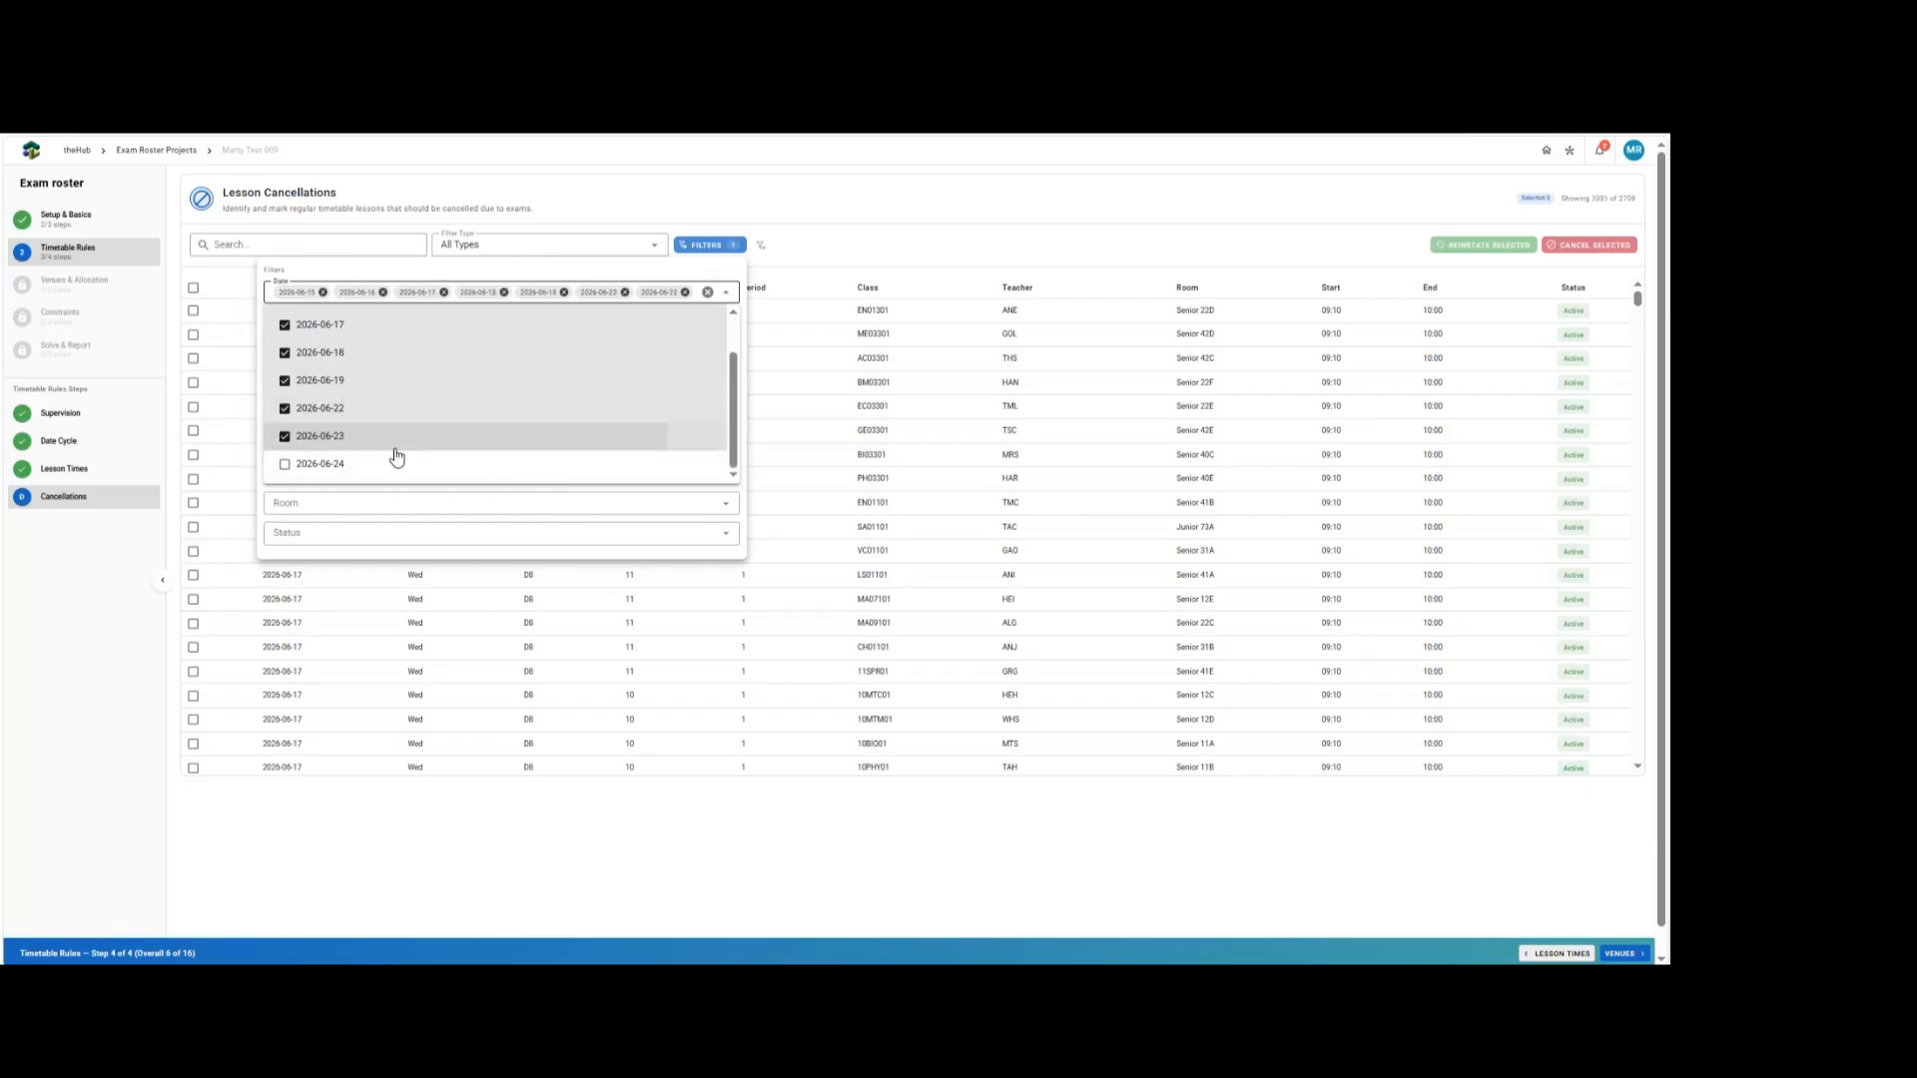
{"action": "left_click", "coordinate": [473, 270]}
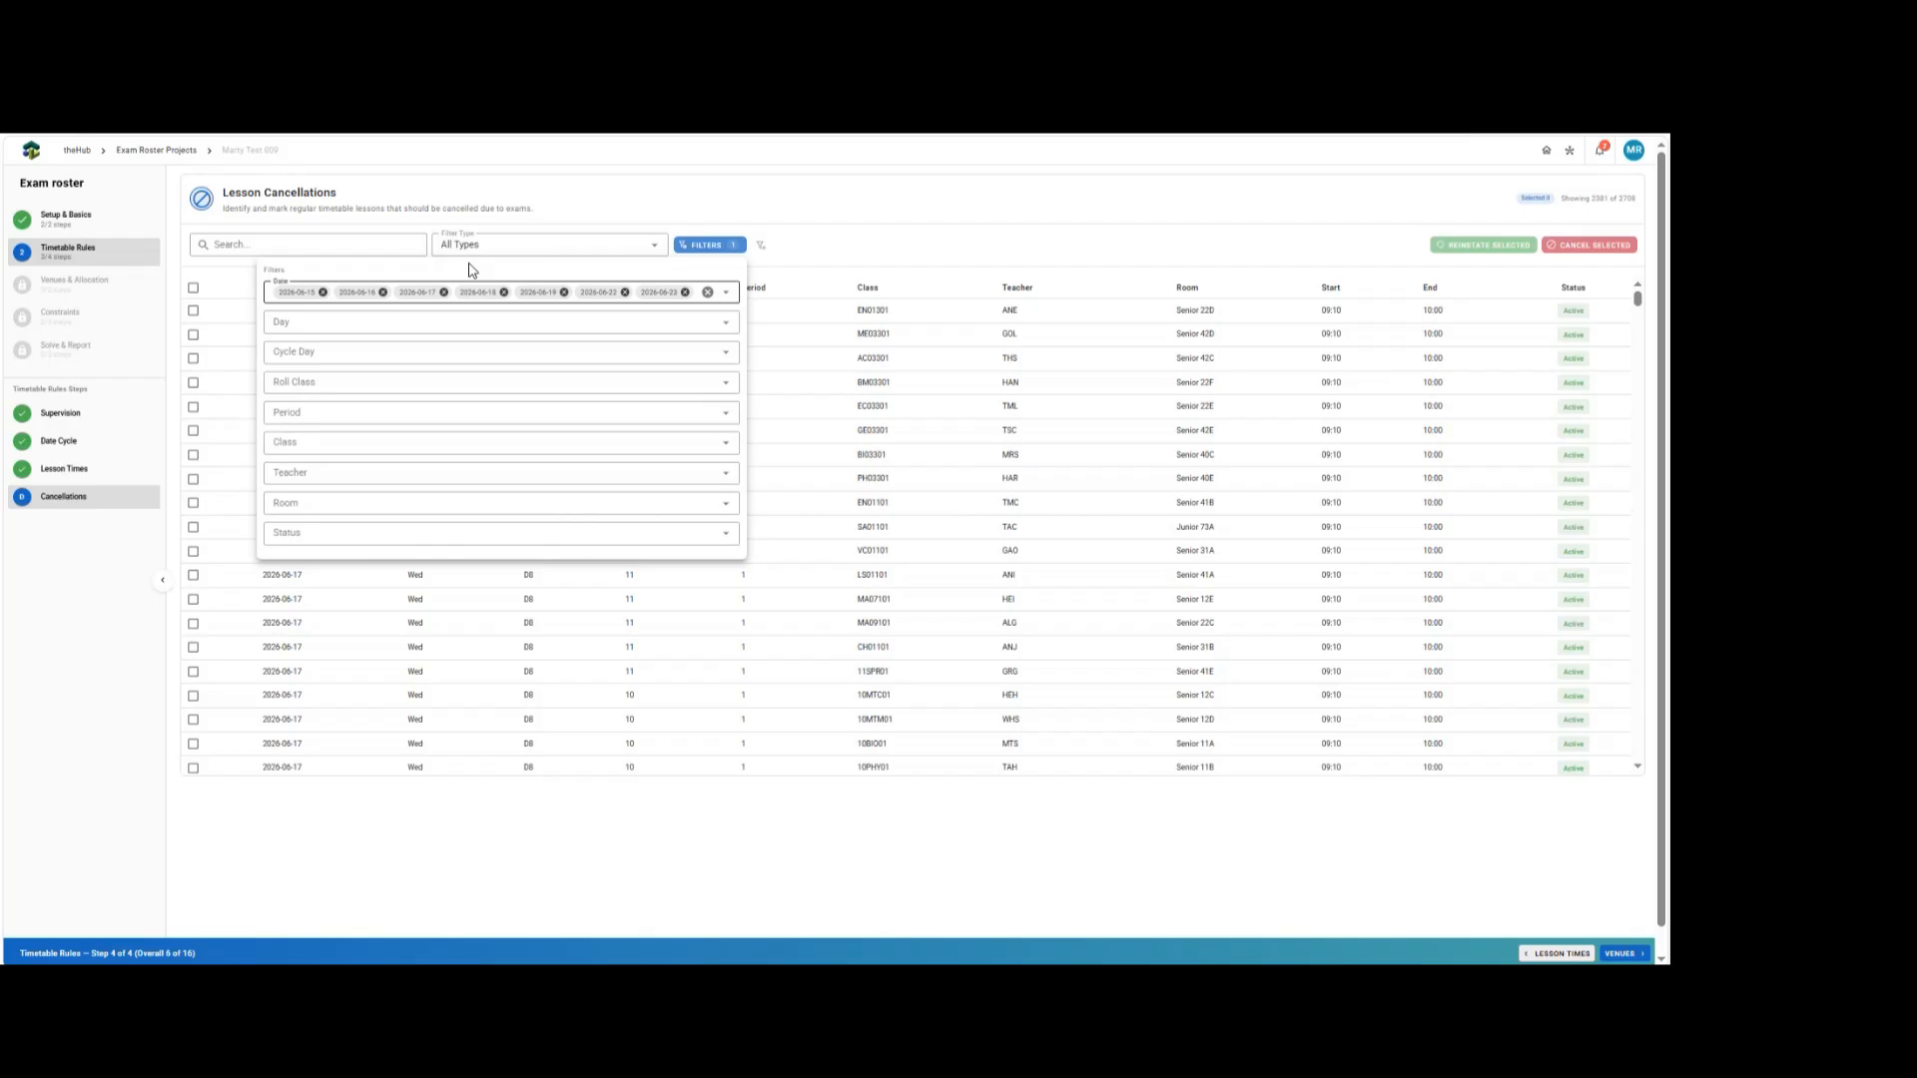
{"action": "left_click", "coordinate": [356, 385]}
{"action": "left_click", "coordinate": [292, 416]}
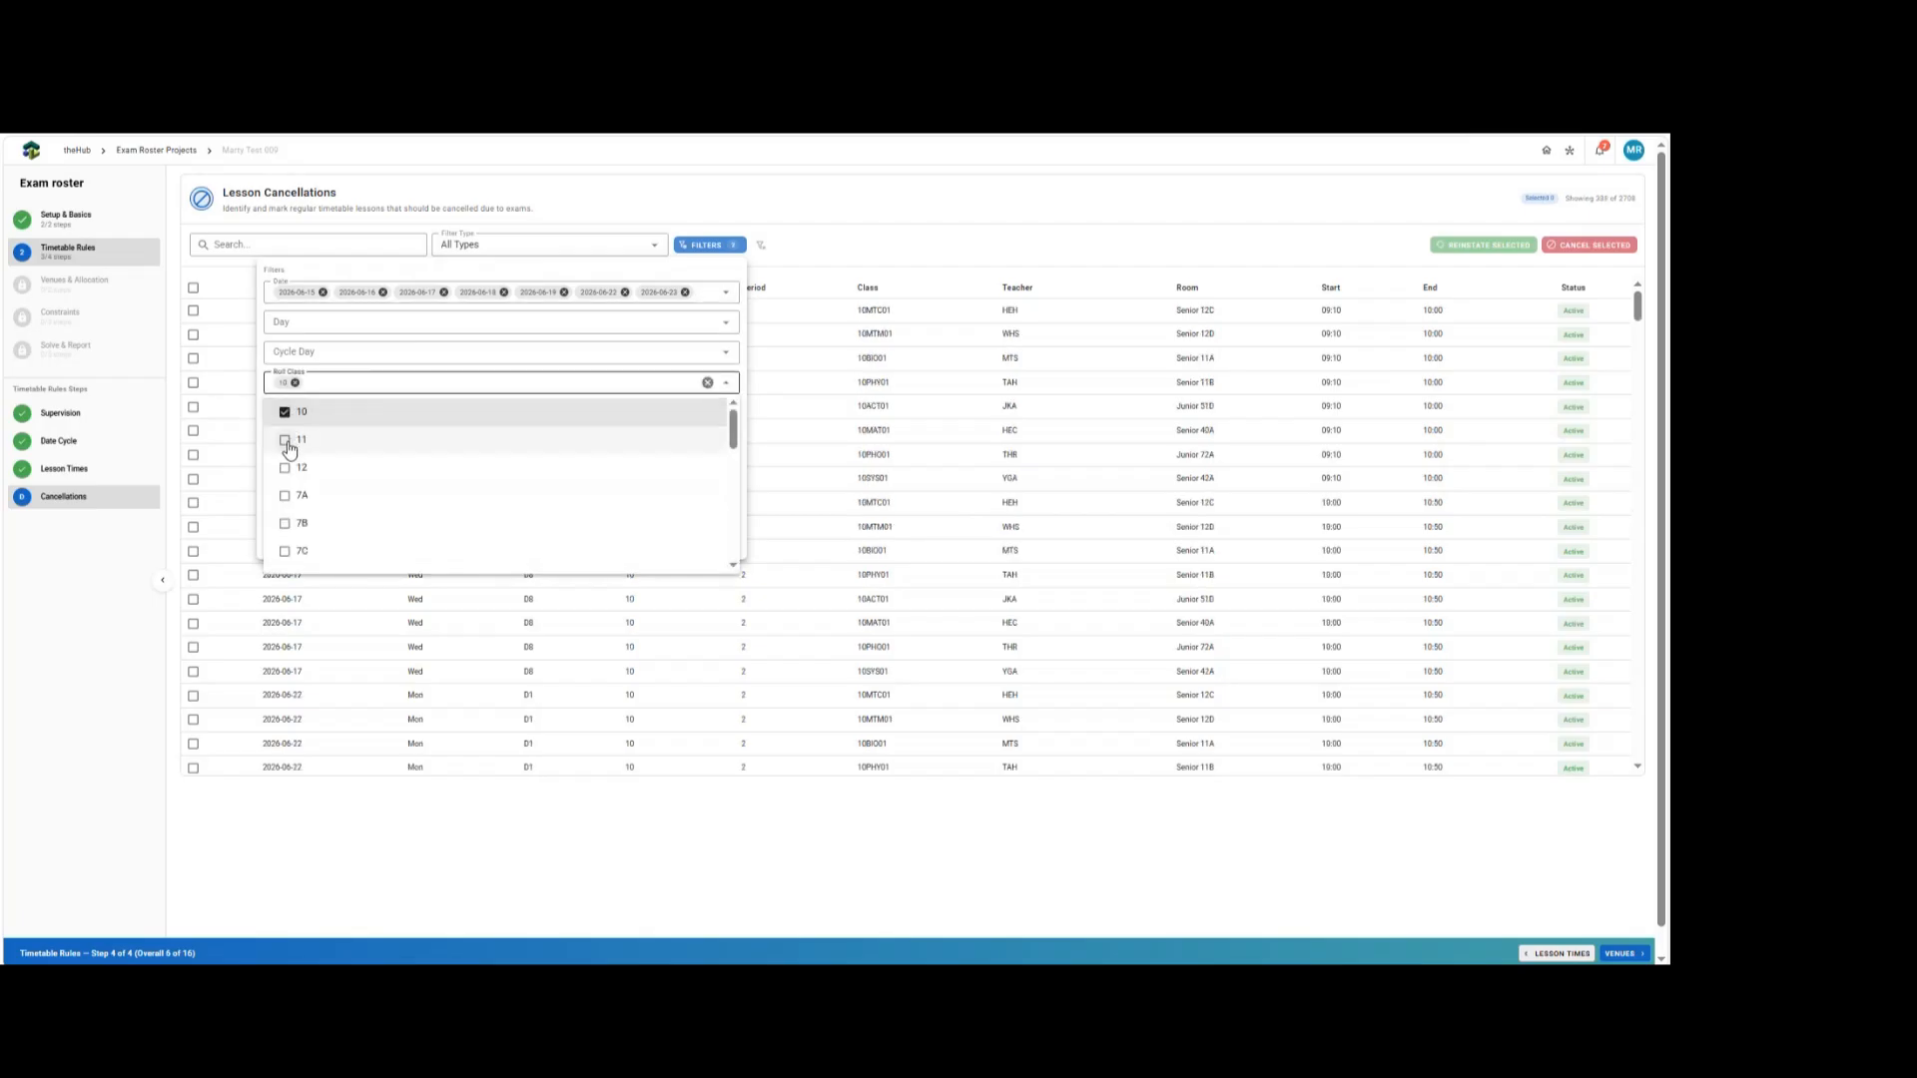
{"action": "left_click", "coordinate": [288, 441]}
{"action": "left_click", "coordinate": [468, 271]}
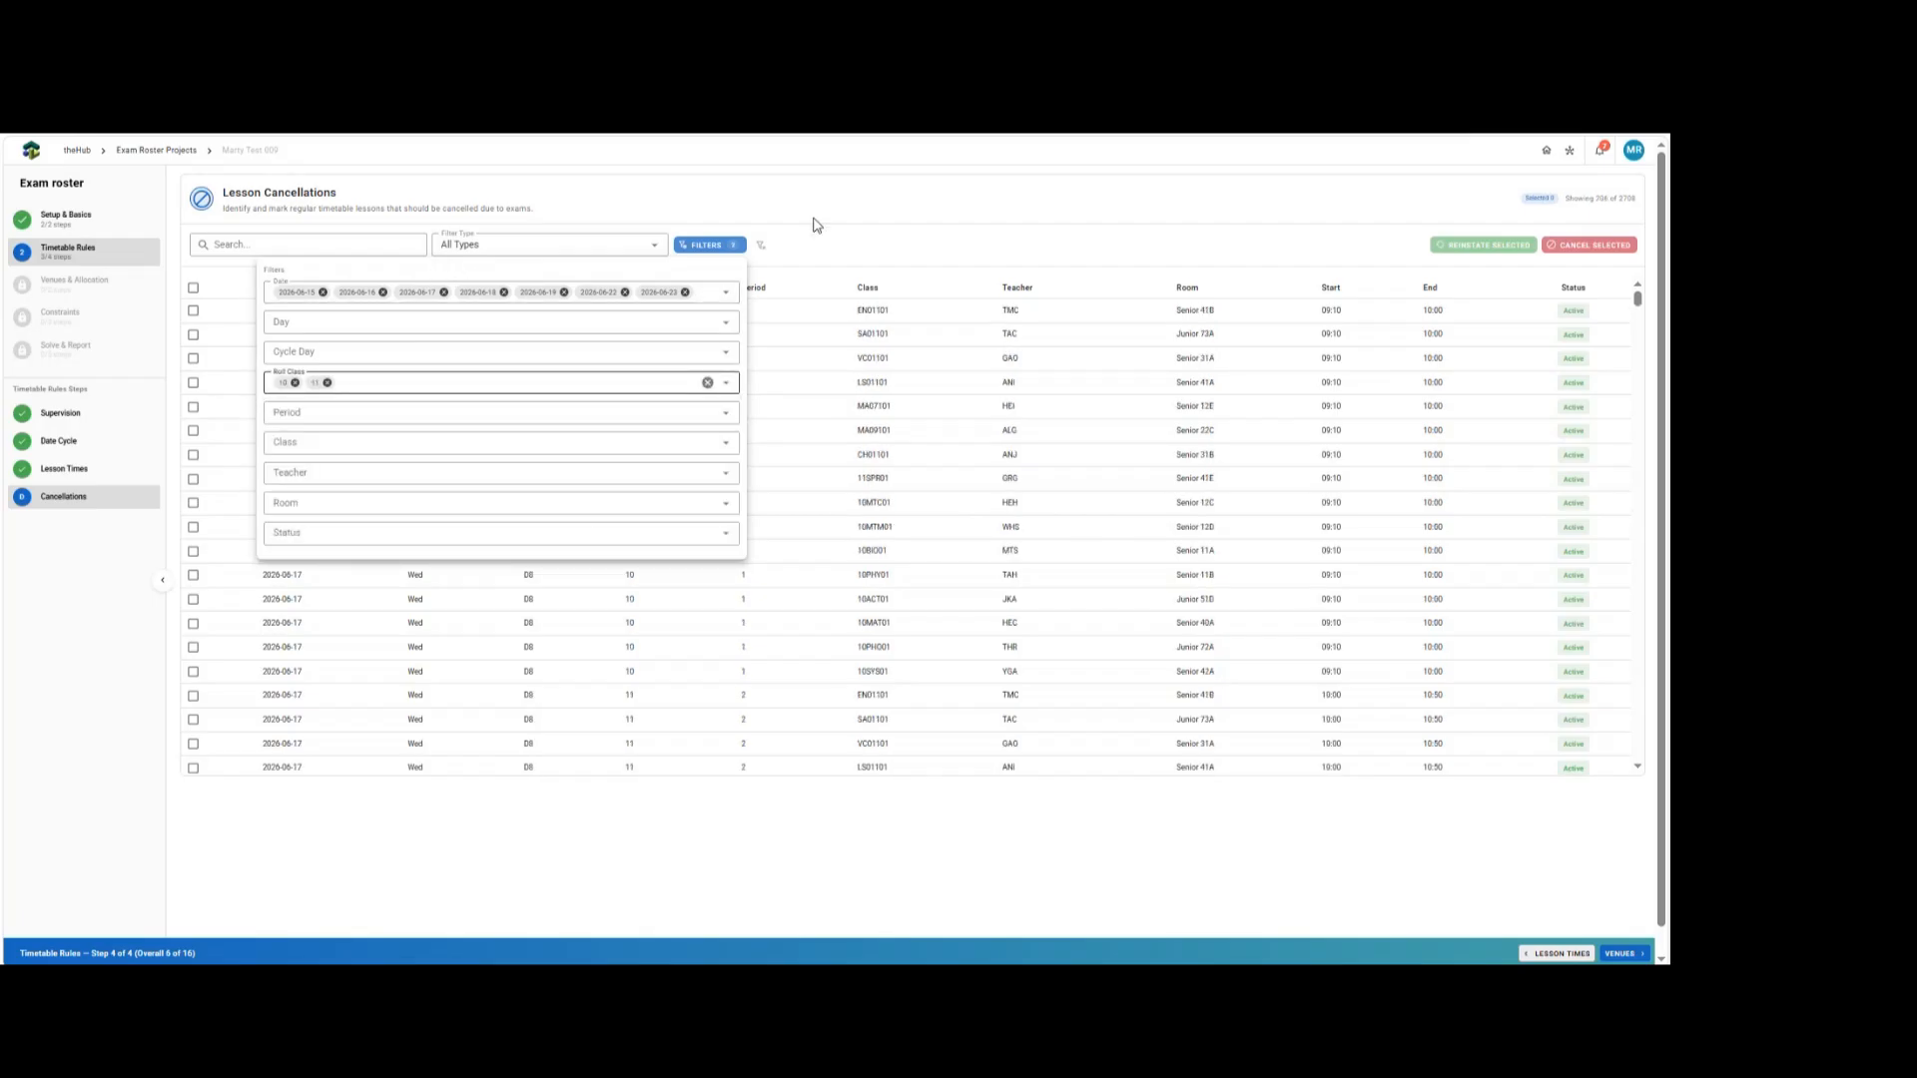
{"action": "left_click", "coordinate": [813, 224]}
Select all filtered lessons, cancel them, and clear the filters.
{"action": "left_click", "coordinate": [192, 289]}
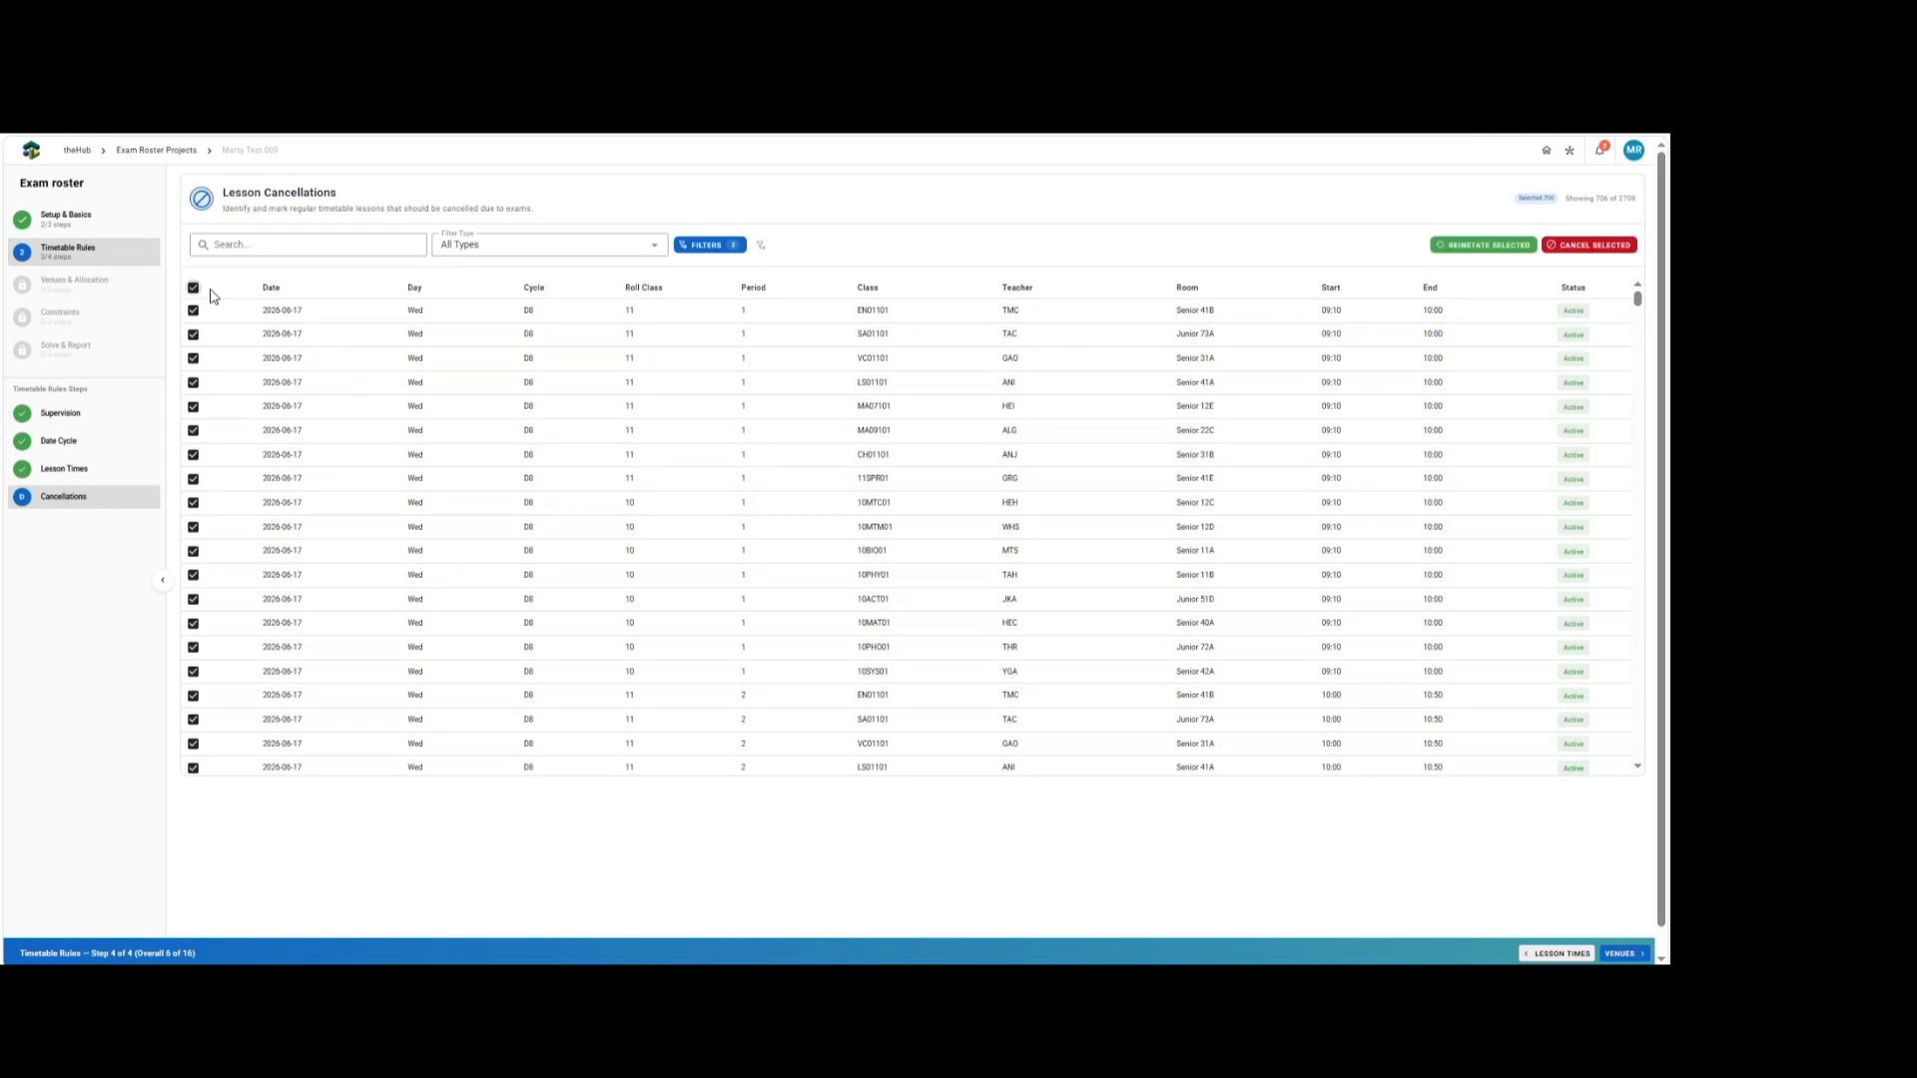
{"action": "left_click", "coordinate": [1579, 250]}
{"action": "left_click_drag", "start_coordinate": [1638, 298], "coordinate": [1638, 489]}
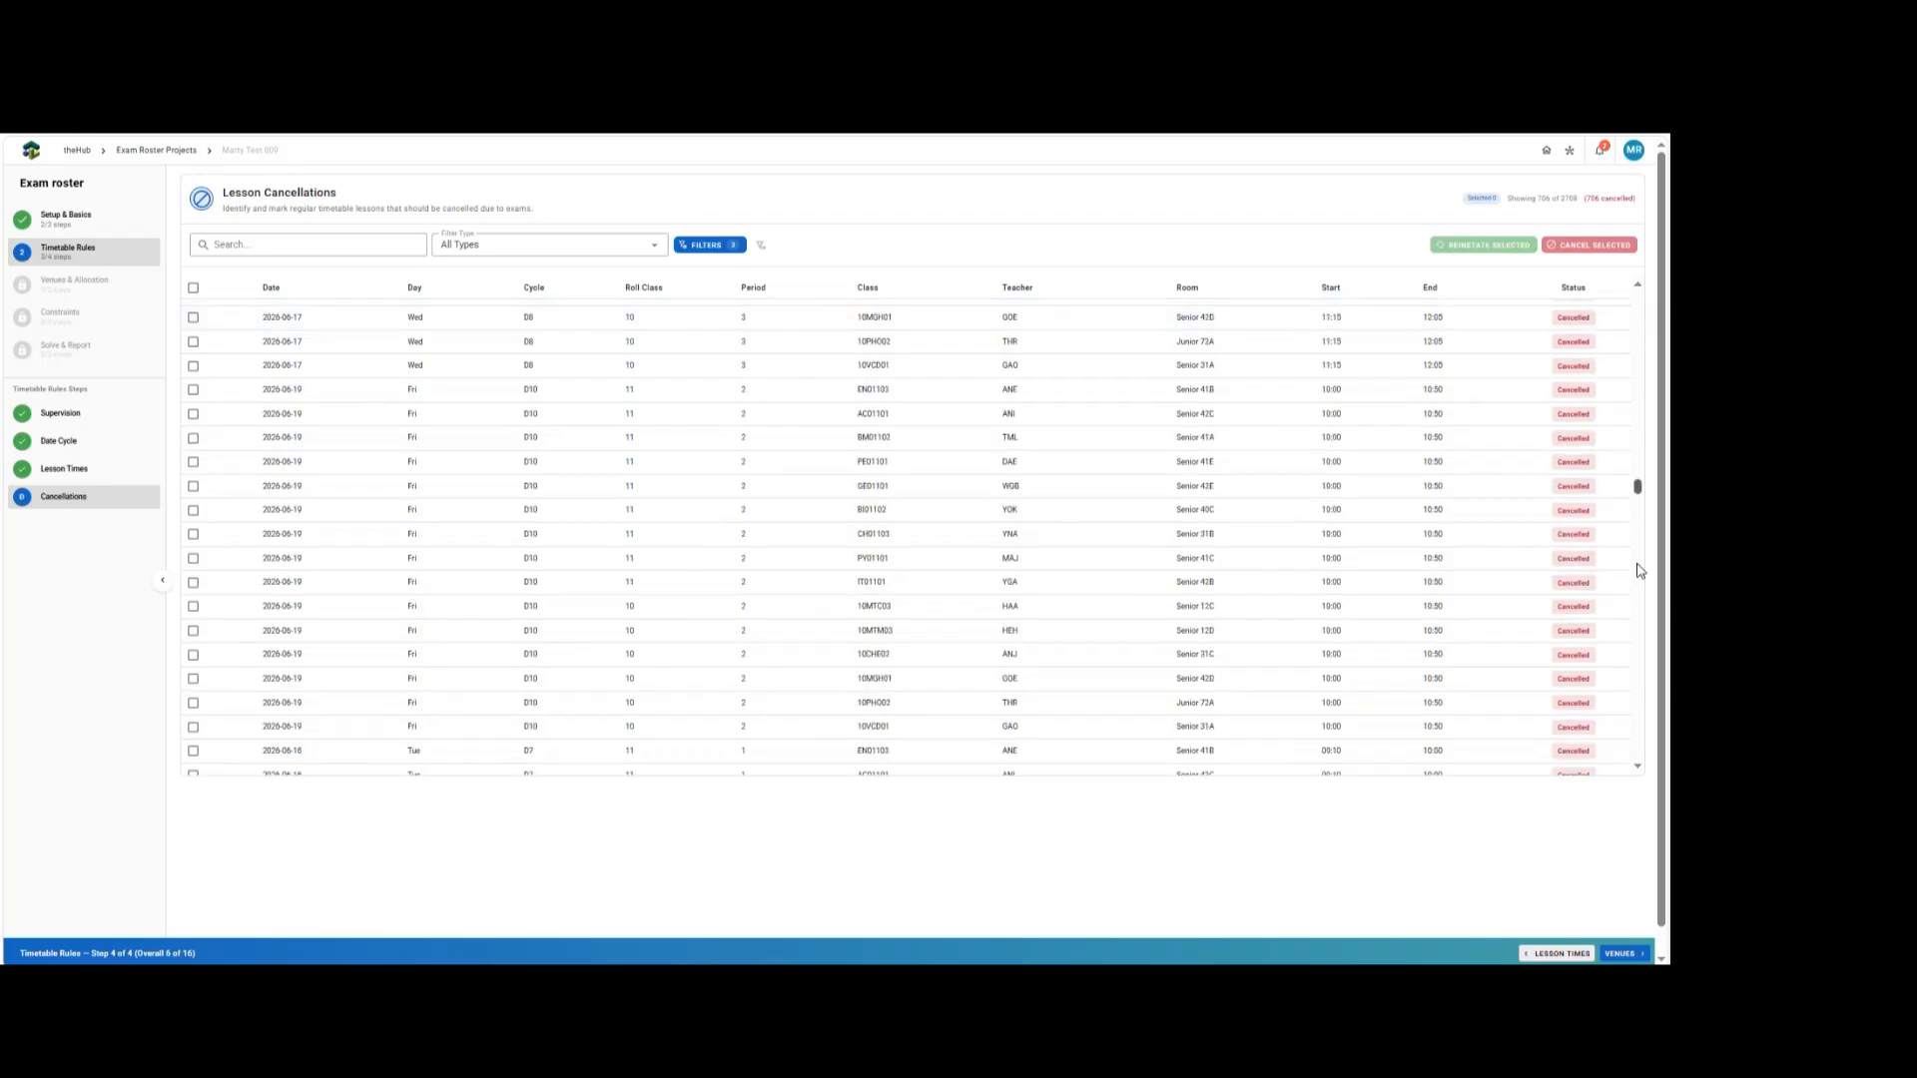
{"action": "left_click_drag", "start_coordinate": [1637, 565], "coordinate": [1634, 300]}
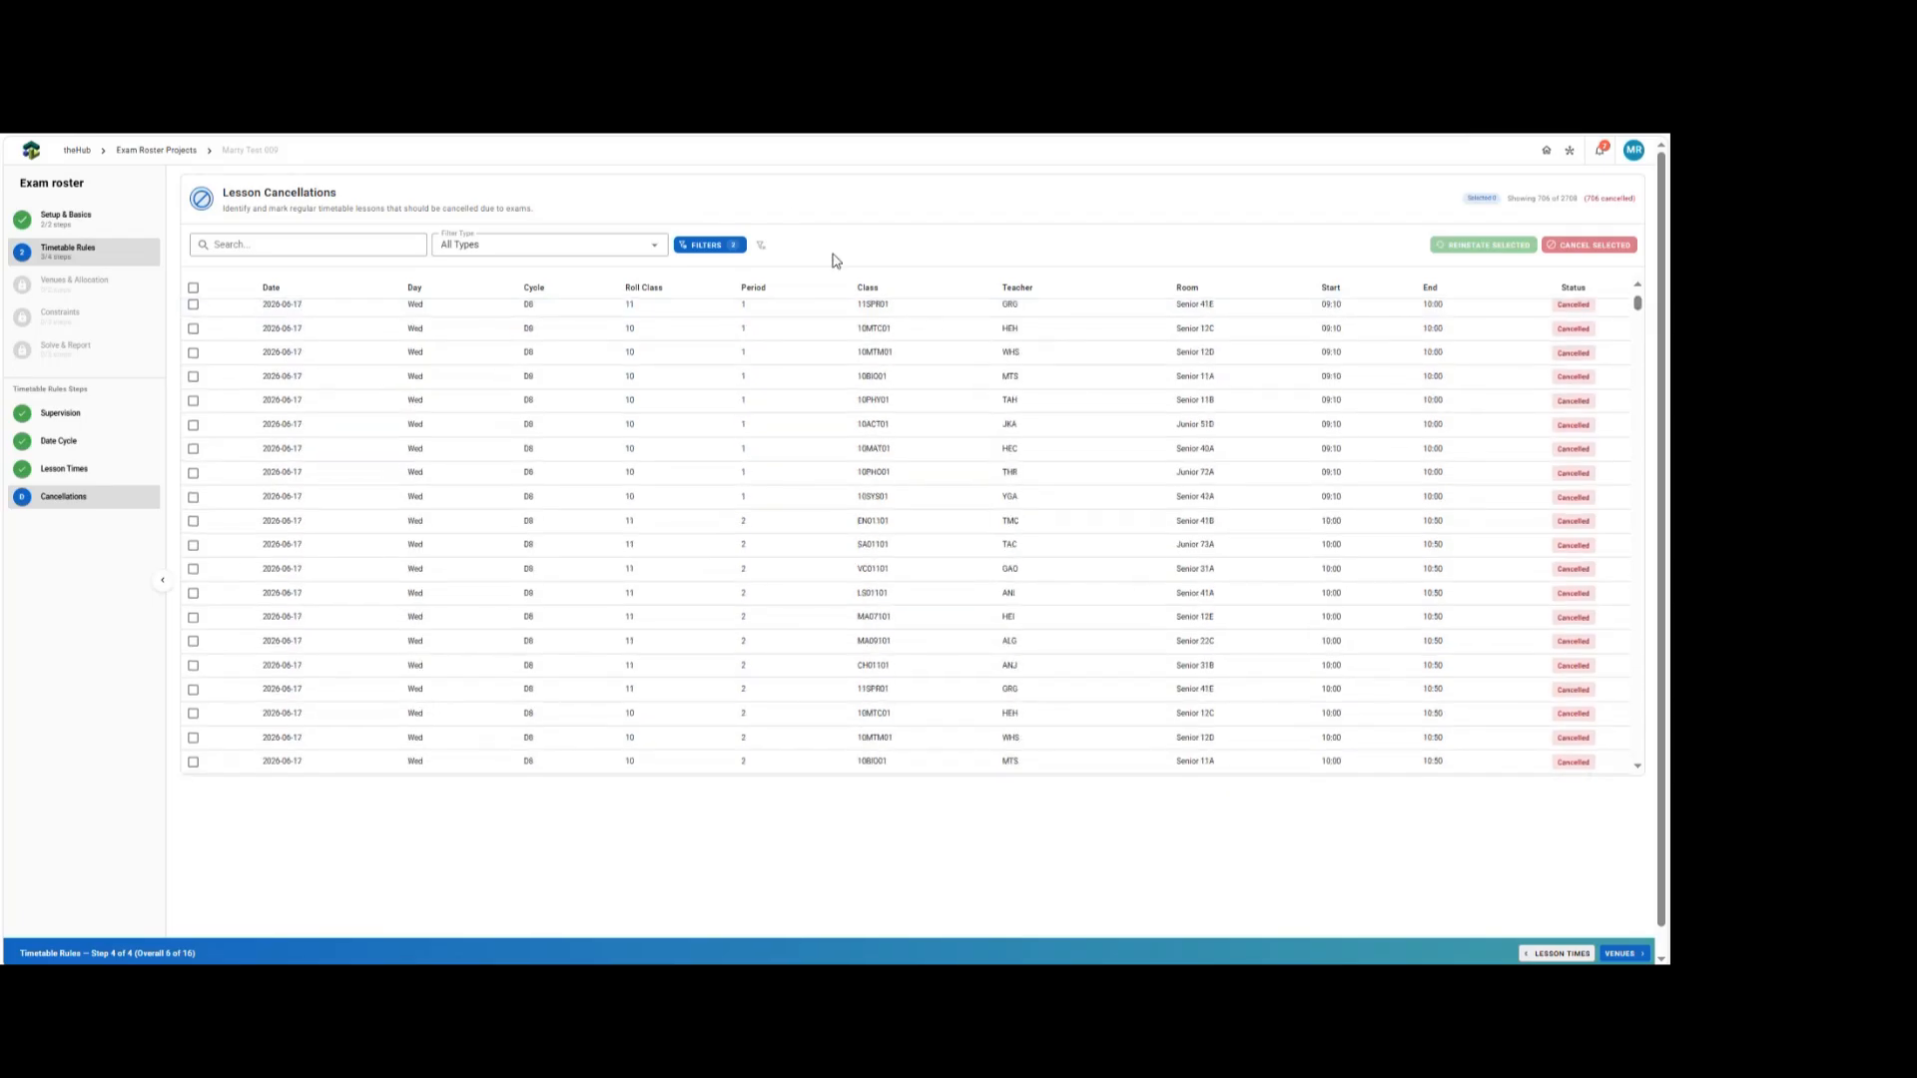
{"action": "left_click", "coordinate": [762, 244]}
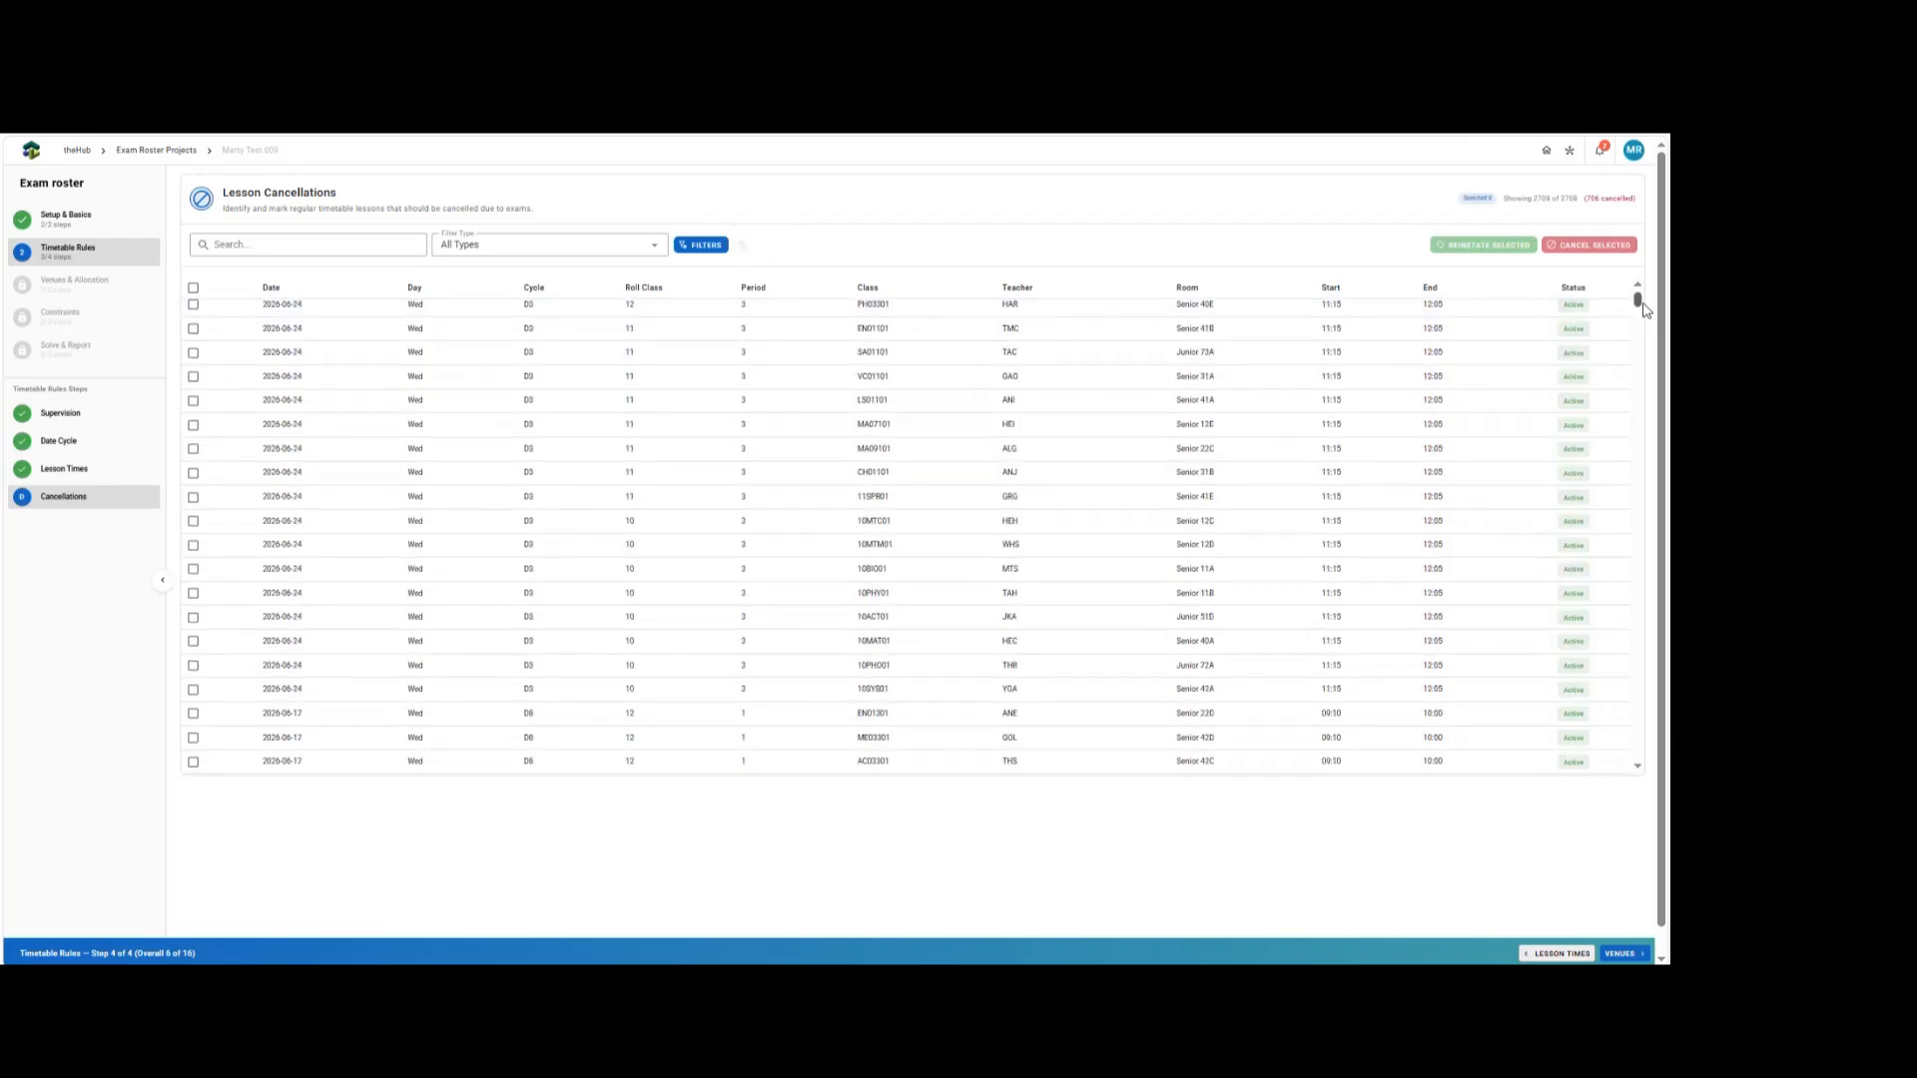
{"action": "mouse_move", "coordinate": [1646, 311]}
{"action": "left_mouse_down"}
{"action": "mouse_move", "coordinate": [1635, 502]}
{"action": "mouse_move", "coordinate": [1634, 296]}
{"action": "left_mouse_up"}
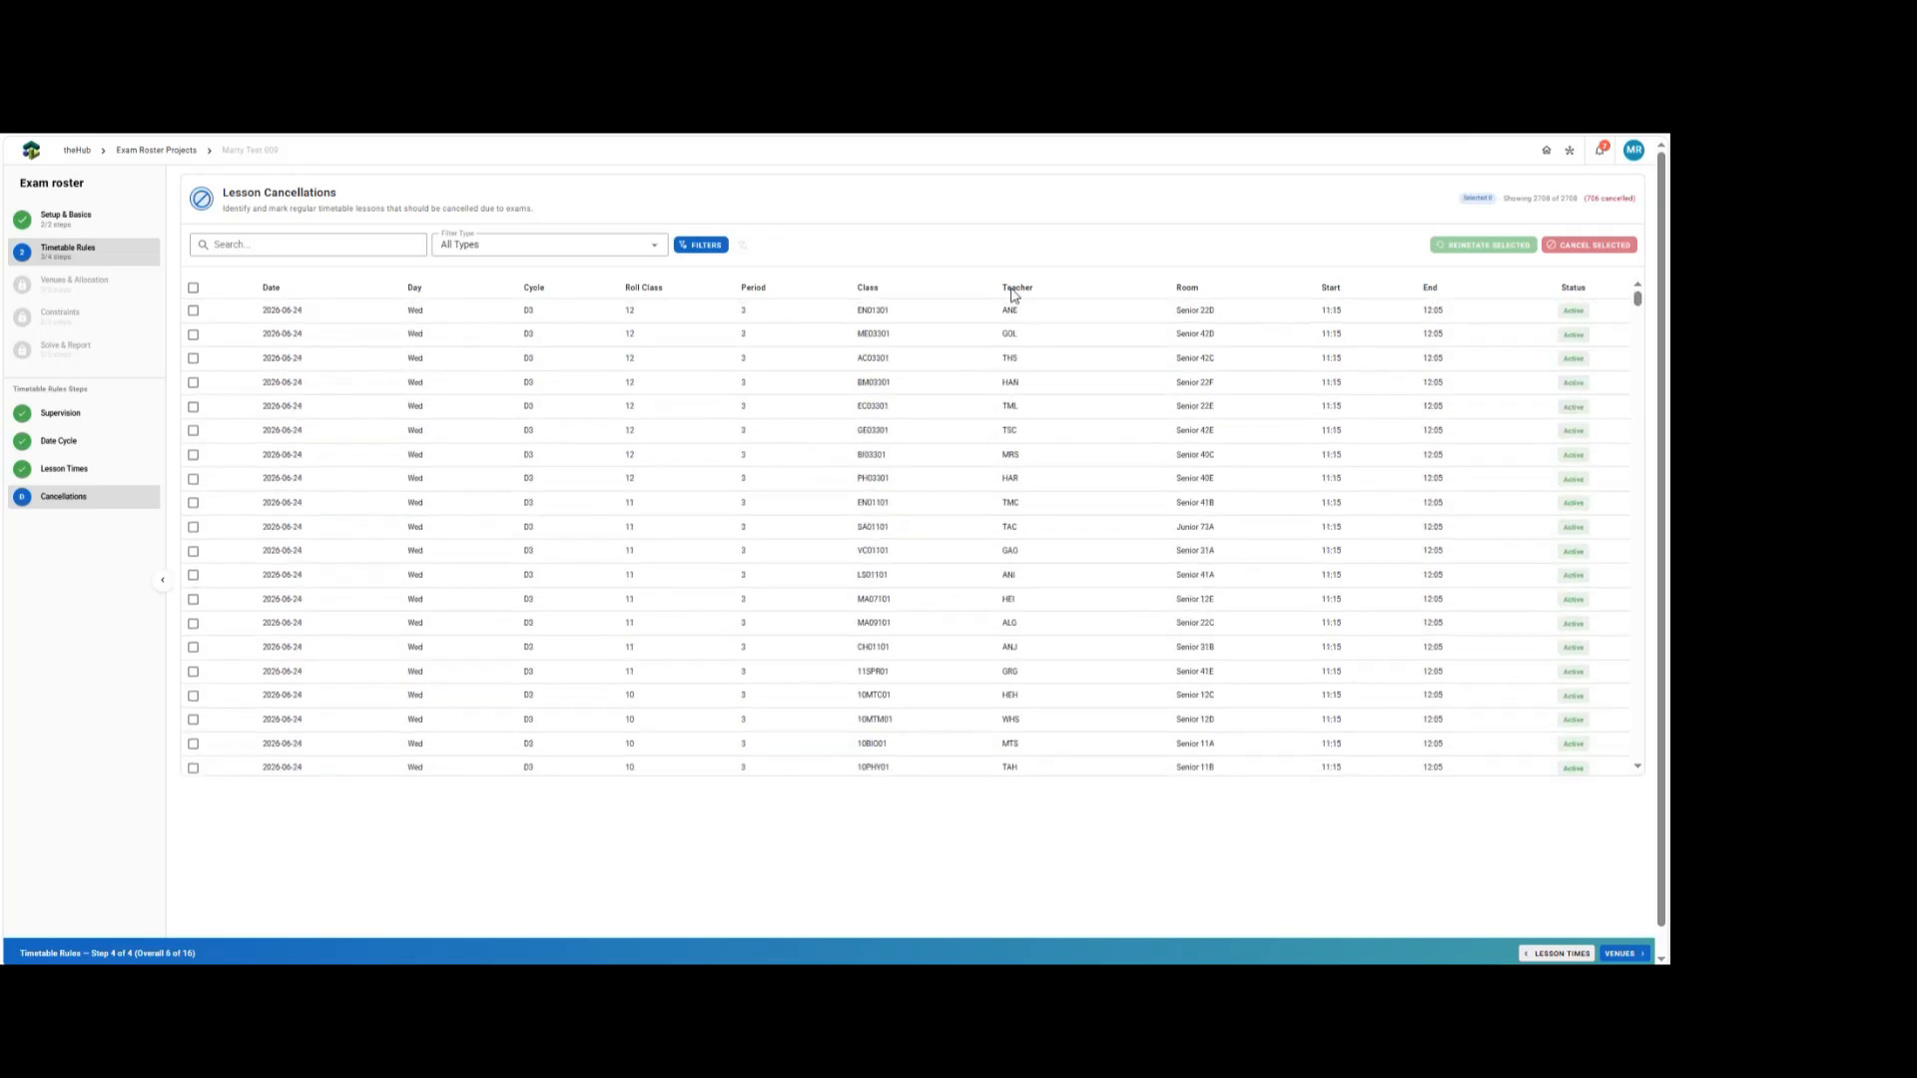
Filter the lessons to dates 2026-06-17, 18, 19, 22, 23 and 24.
{"action": "left_click", "coordinate": [704, 247]}
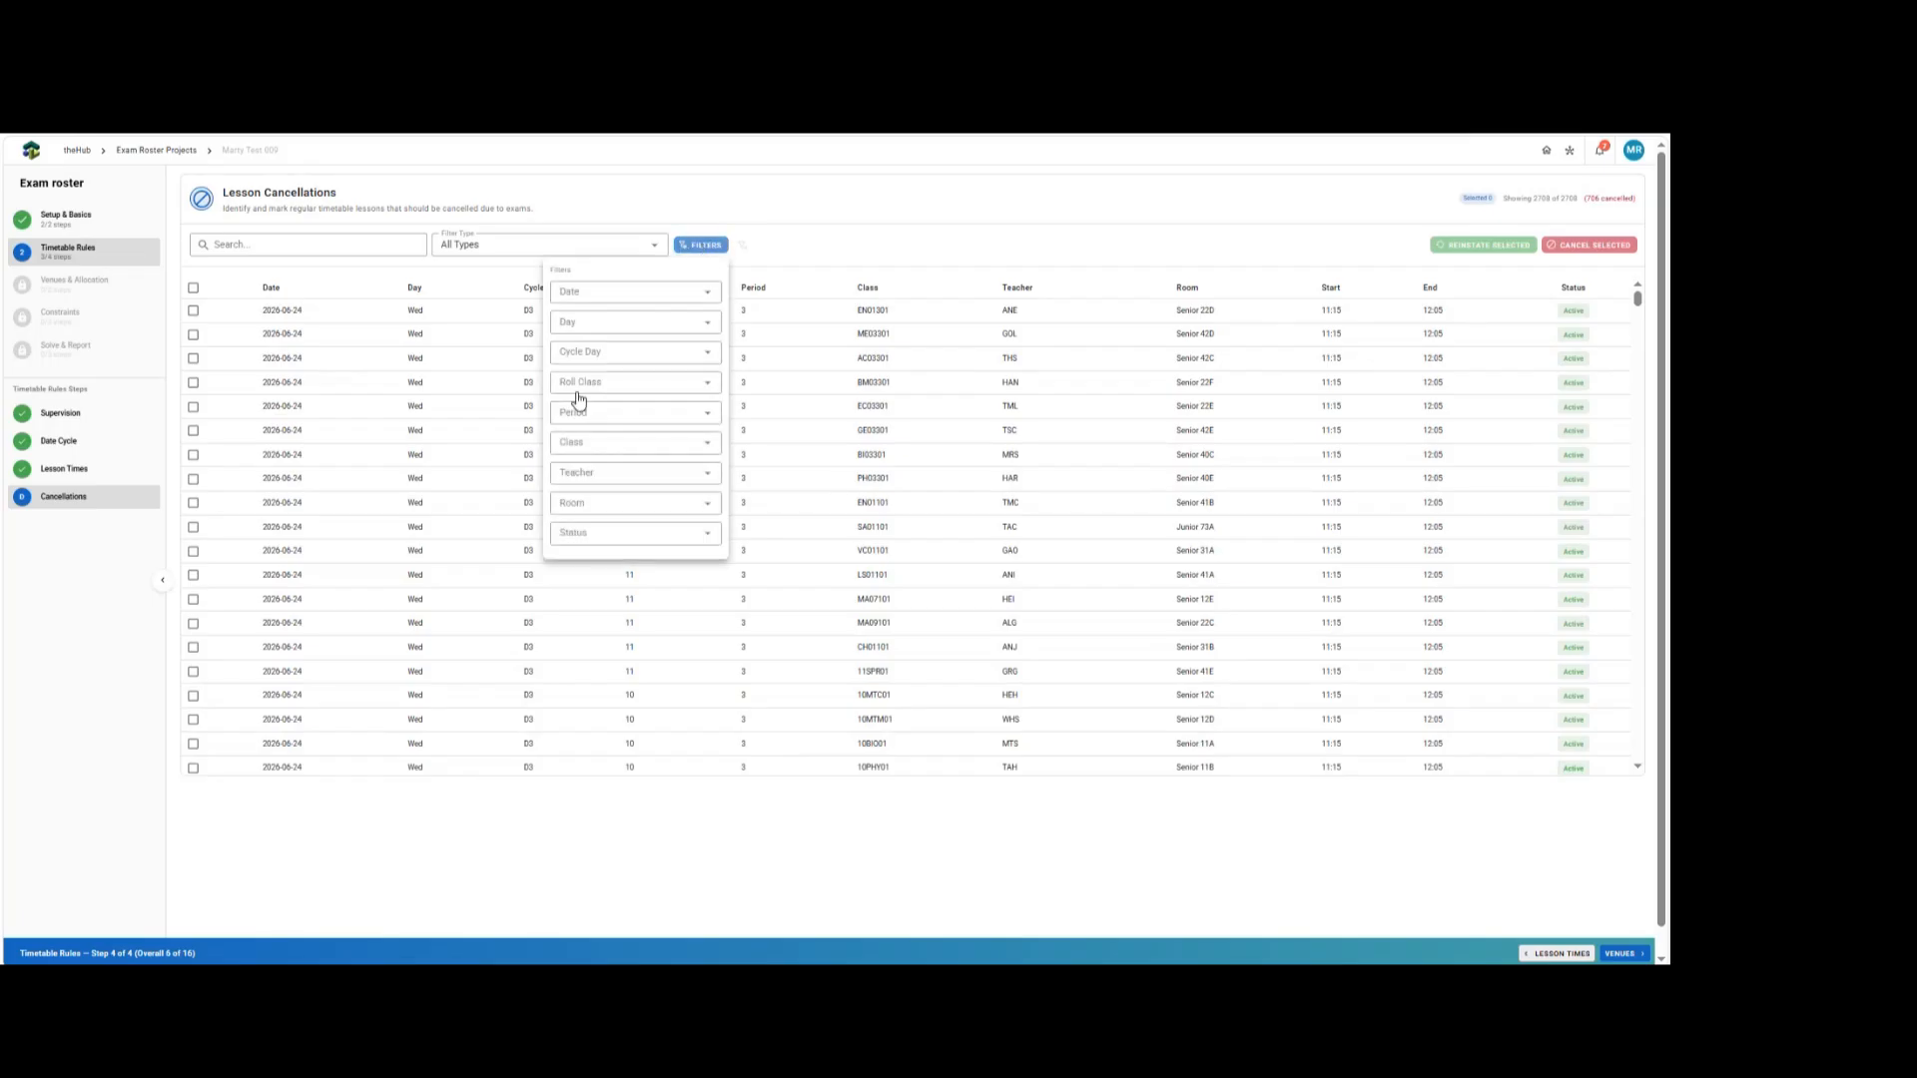
{"action": "left_click", "coordinate": [591, 294]}
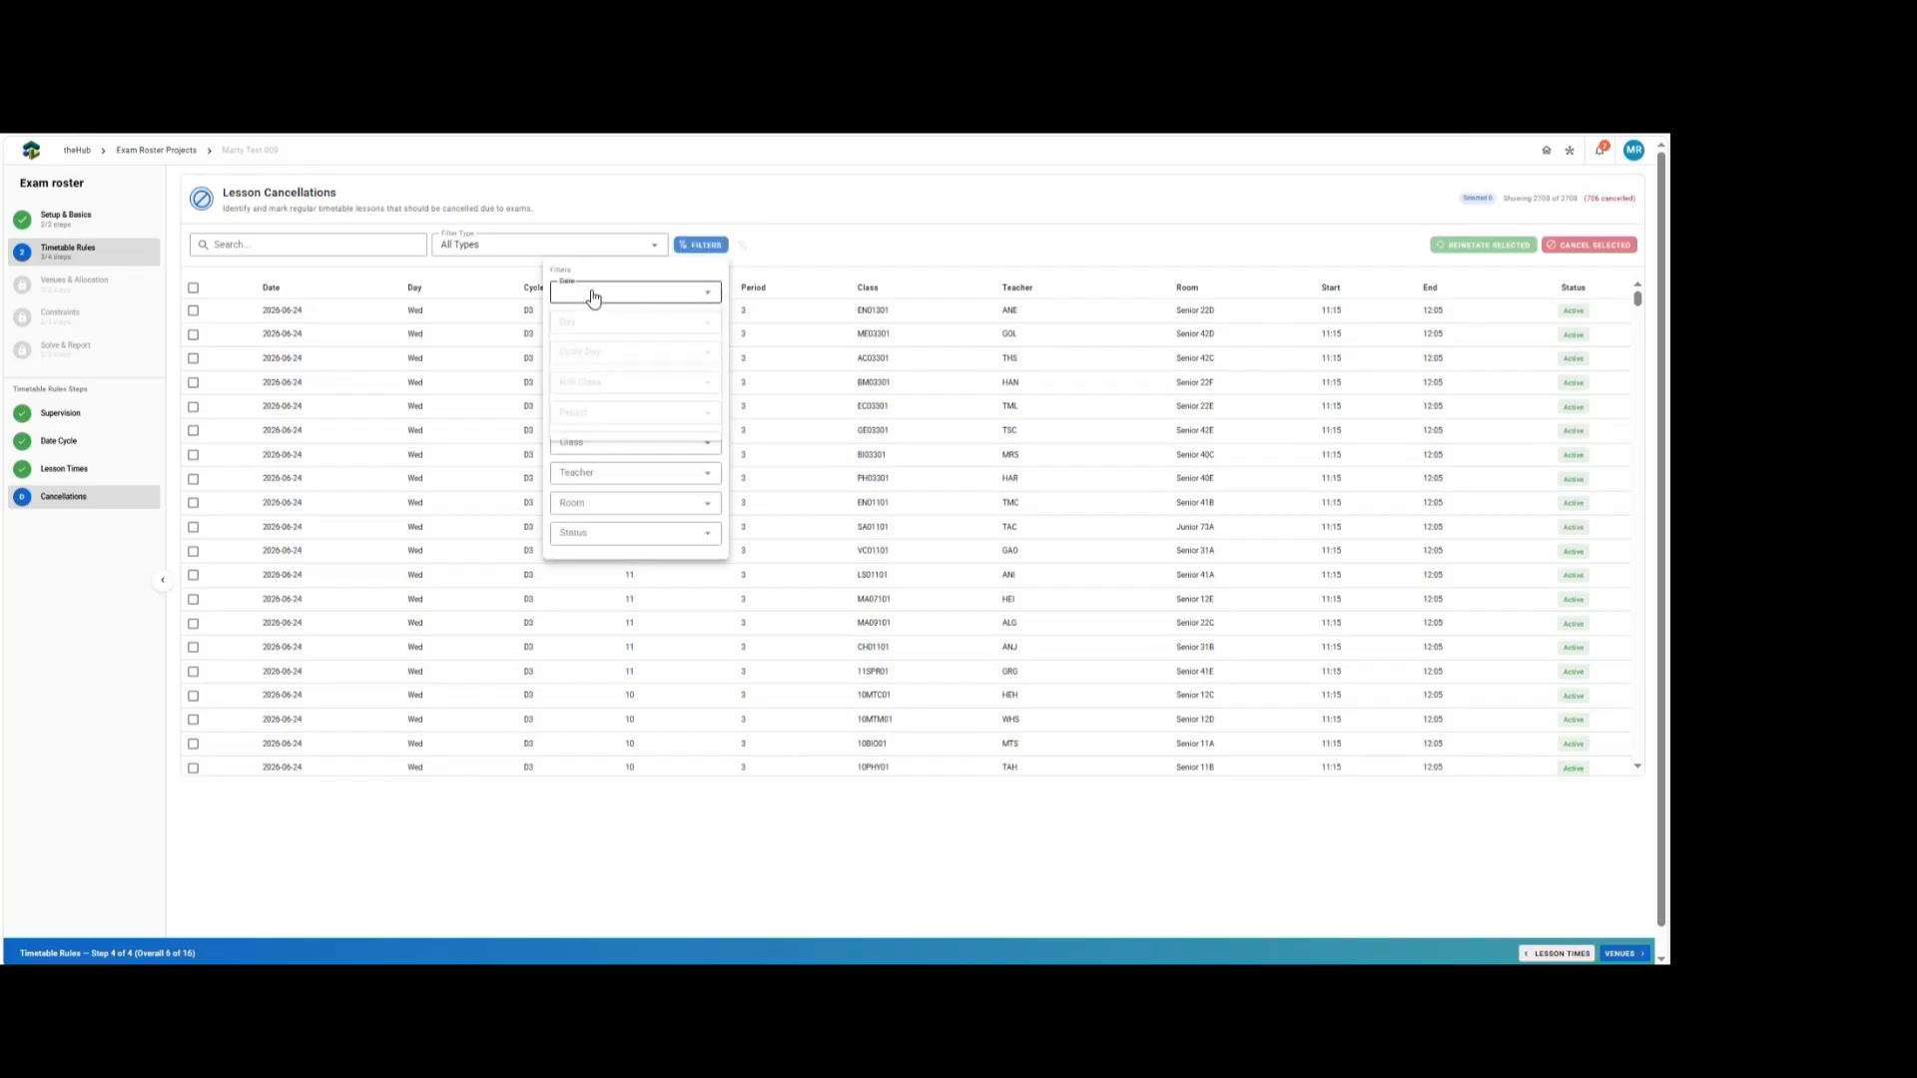
{"action": "left_click", "coordinate": [607, 332]}
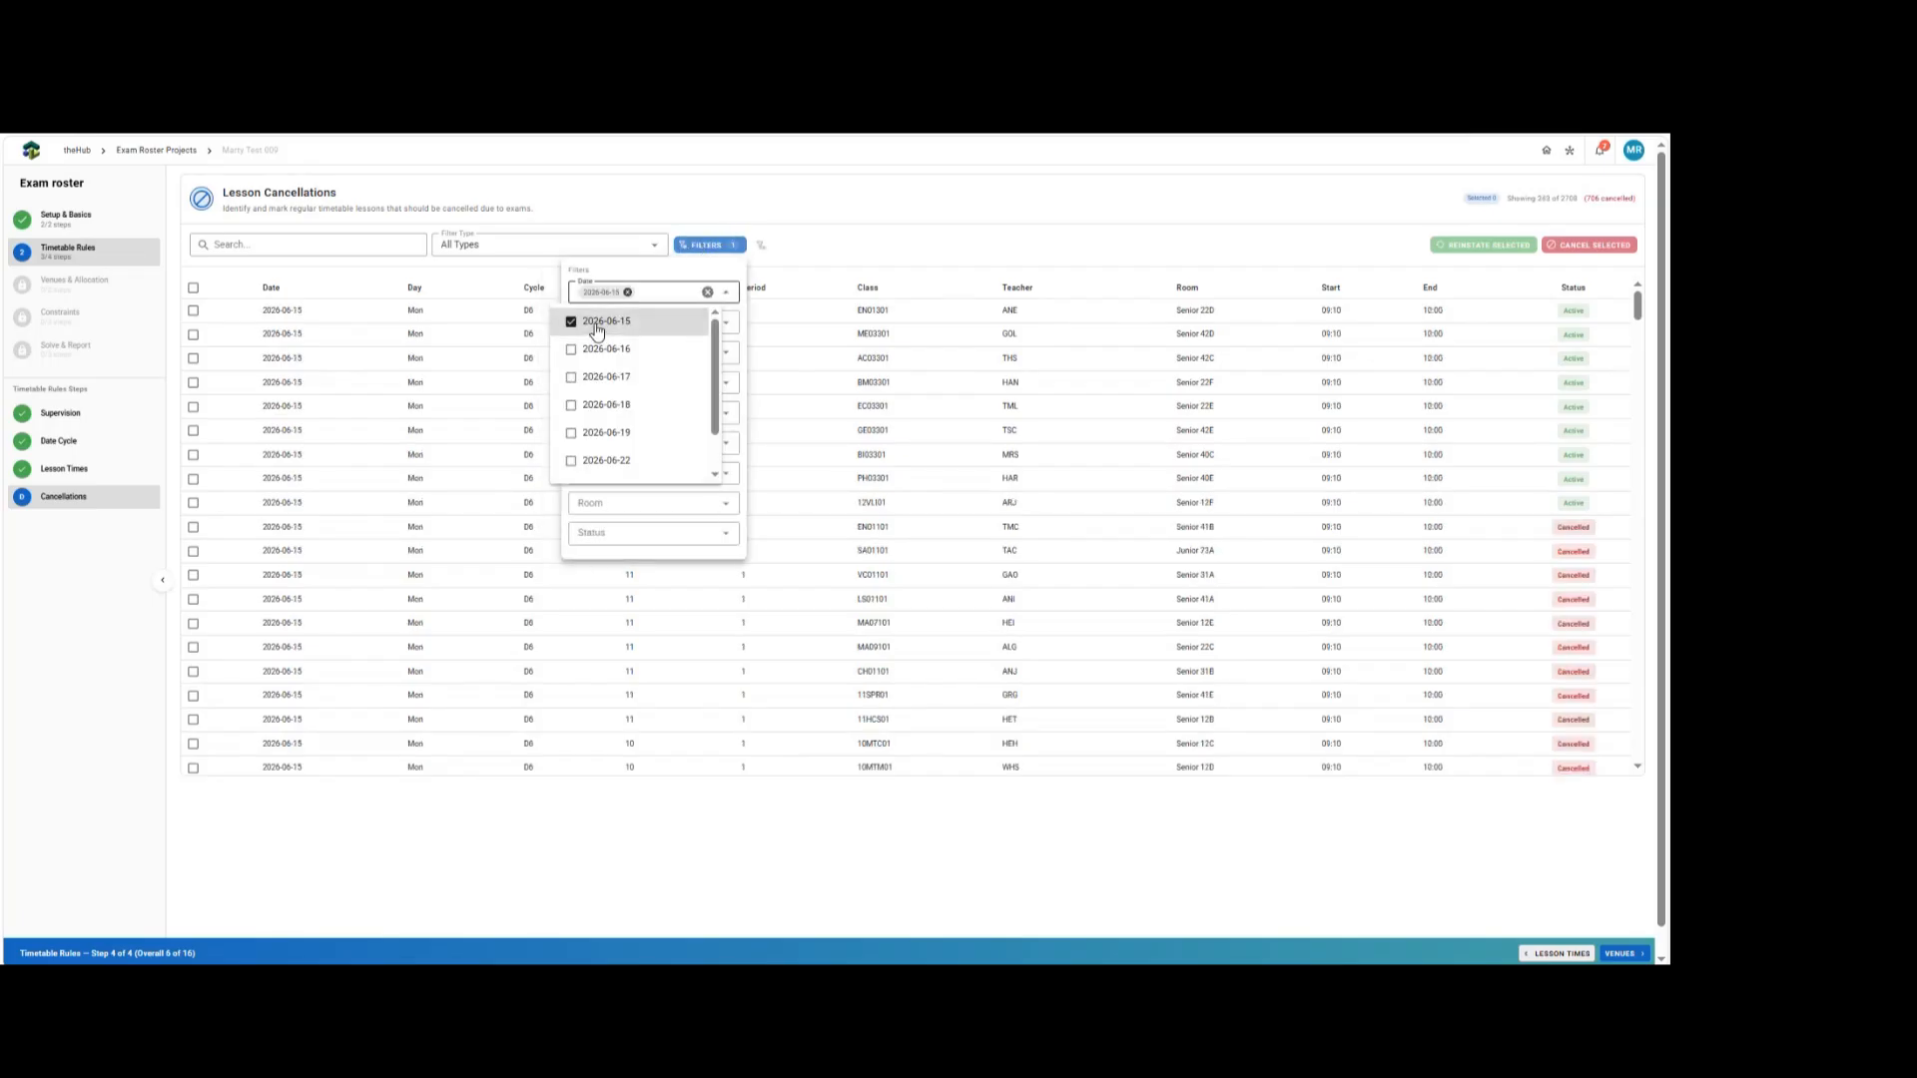
{"action": "left_click", "coordinate": [605, 329]}
{"action": "left_click", "coordinate": [611, 379]}
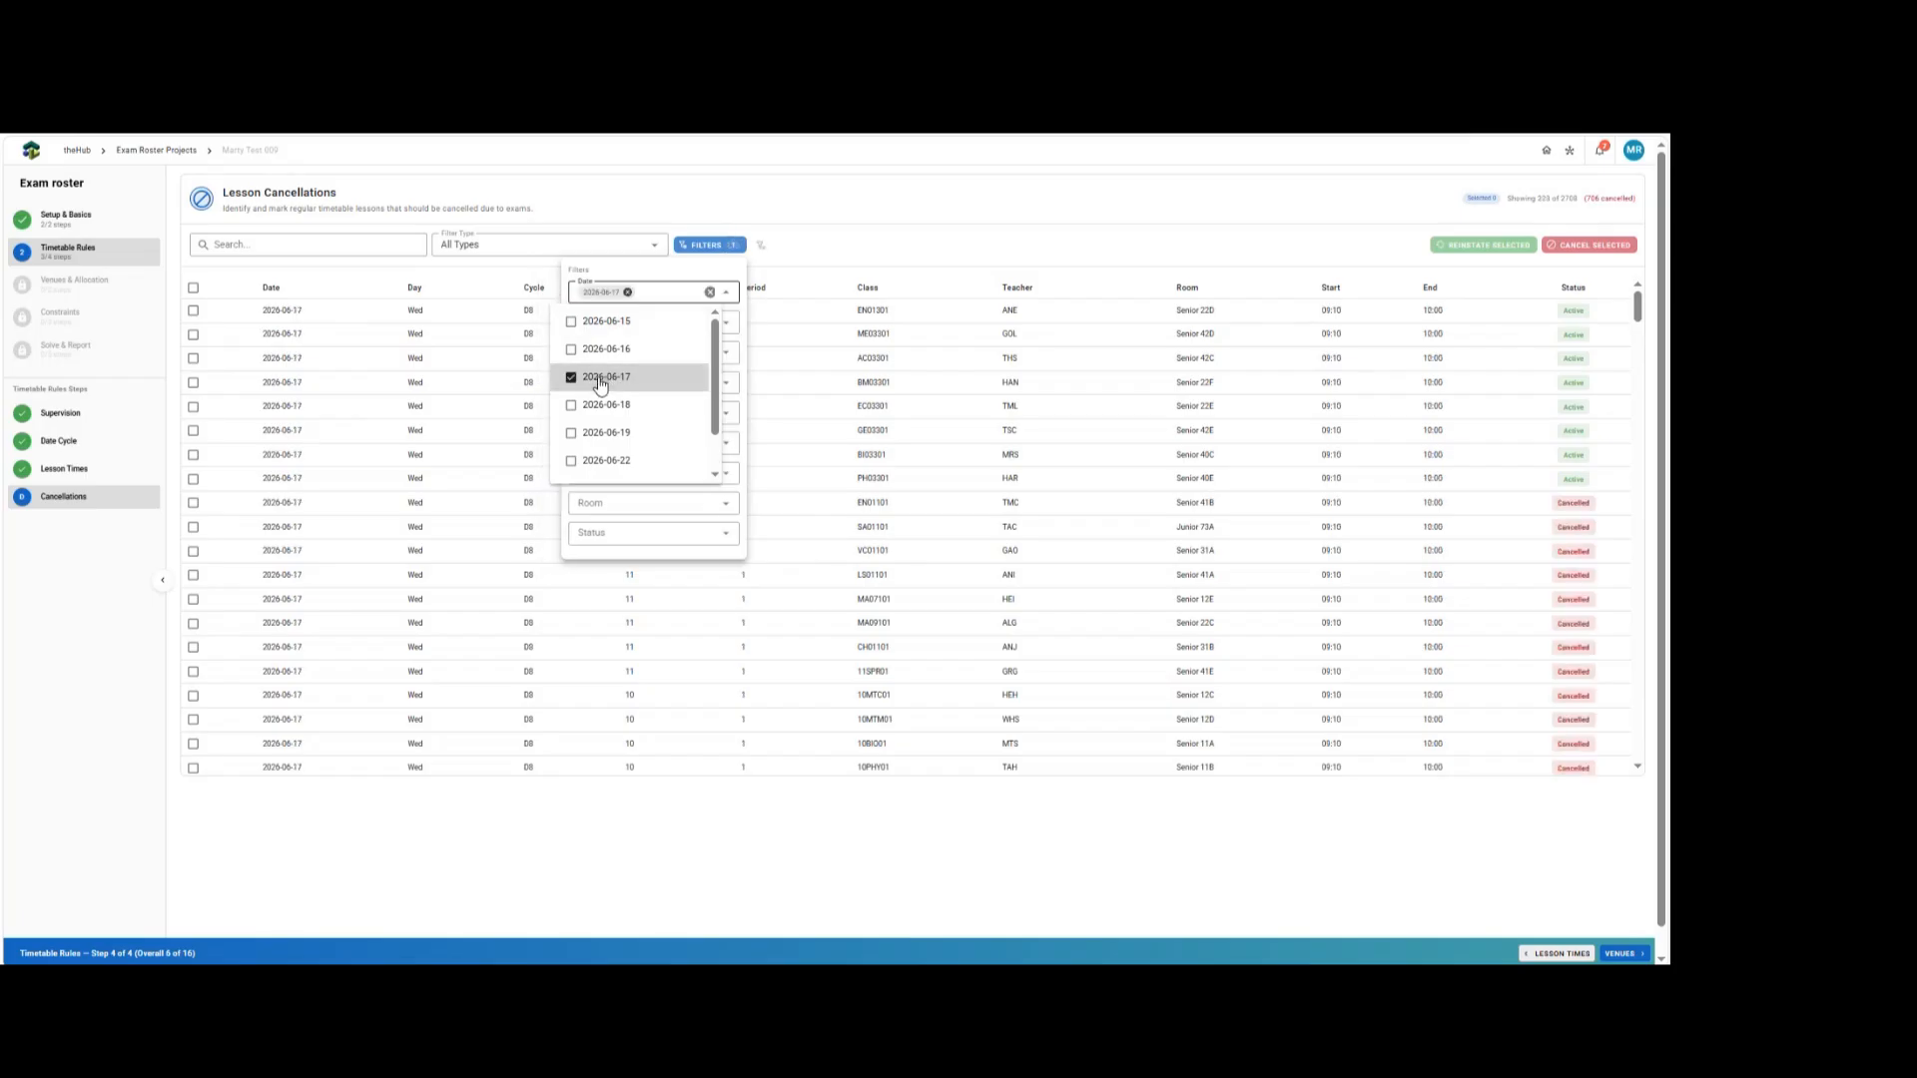
{"action": "left_click", "coordinate": [619, 406]}
{"action": "left_click", "coordinate": [605, 436]}
{"action": "left_click", "coordinate": [591, 460]}
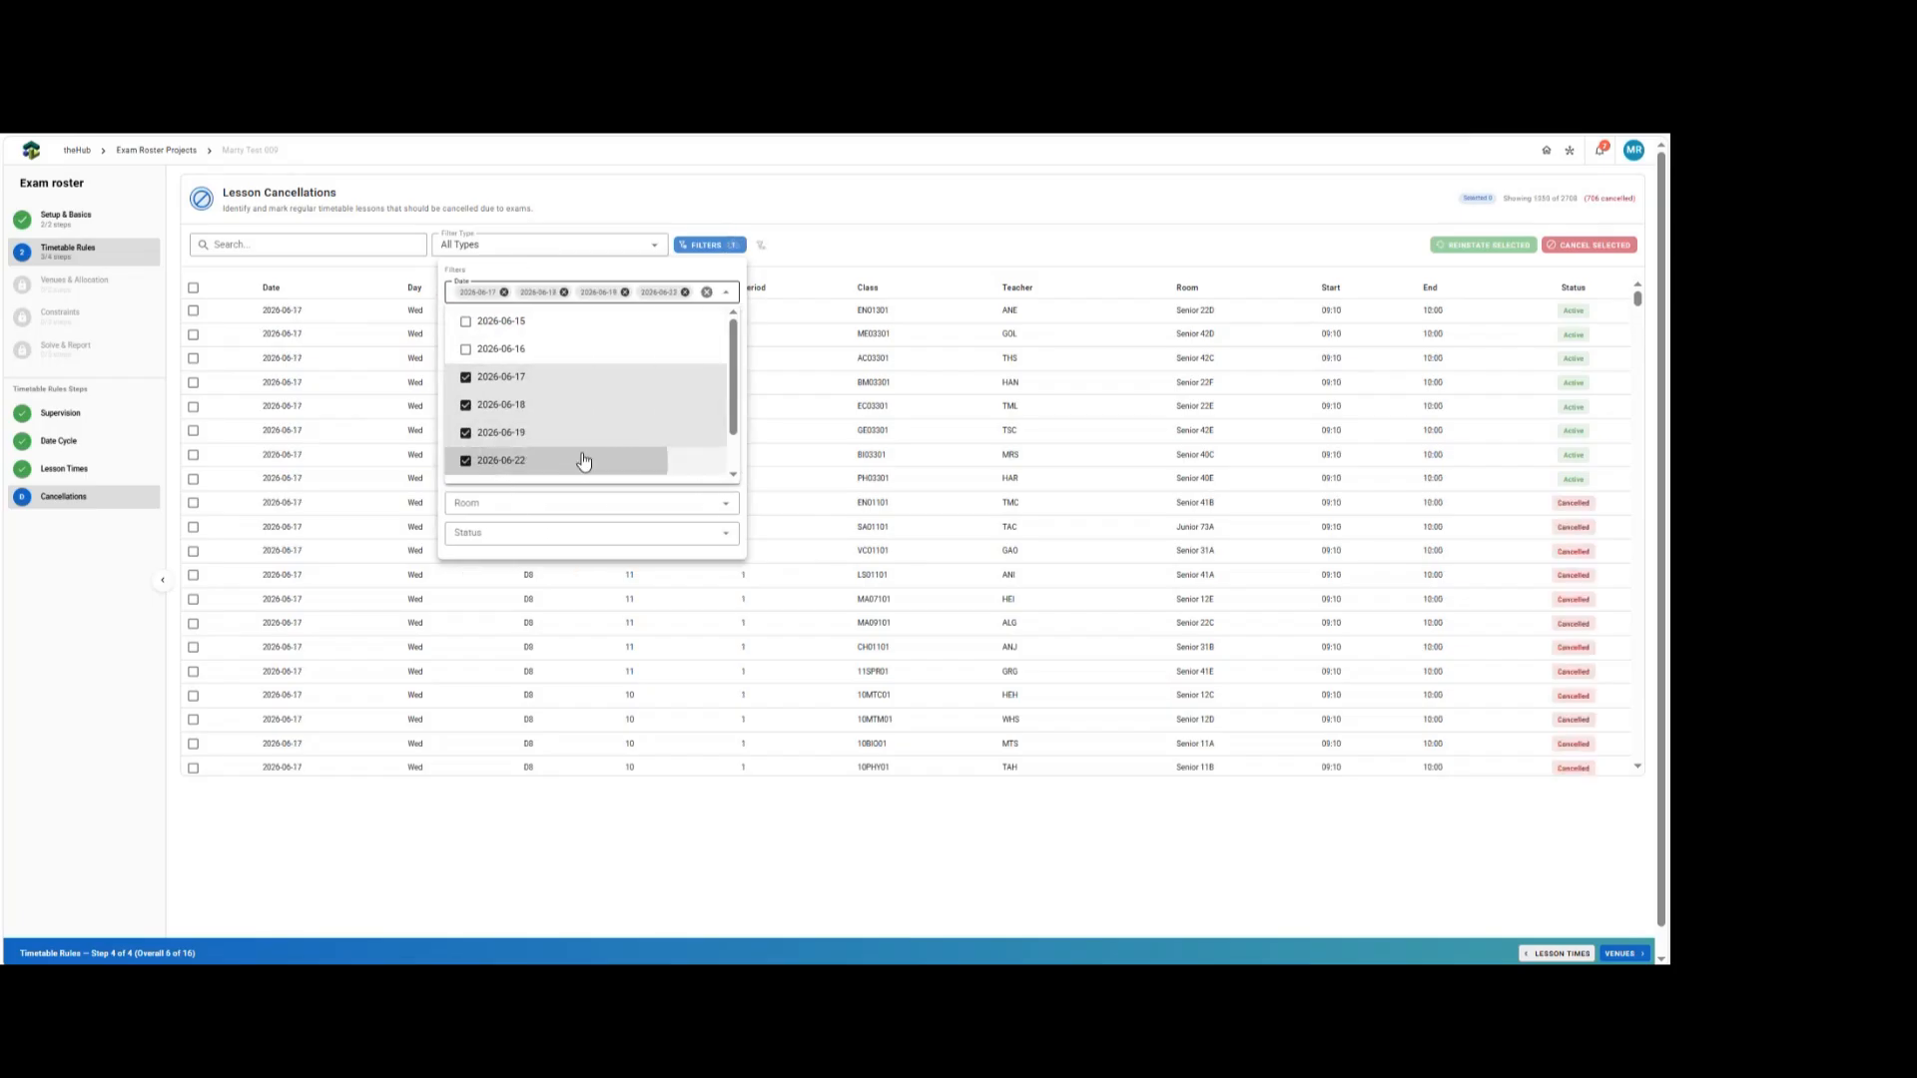
{"action": "scroll", "coordinate": [559, 445], "scroll_direction": "down", "scroll_amount": 1}
{"action": "left_click", "coordinate": [512, 440]}
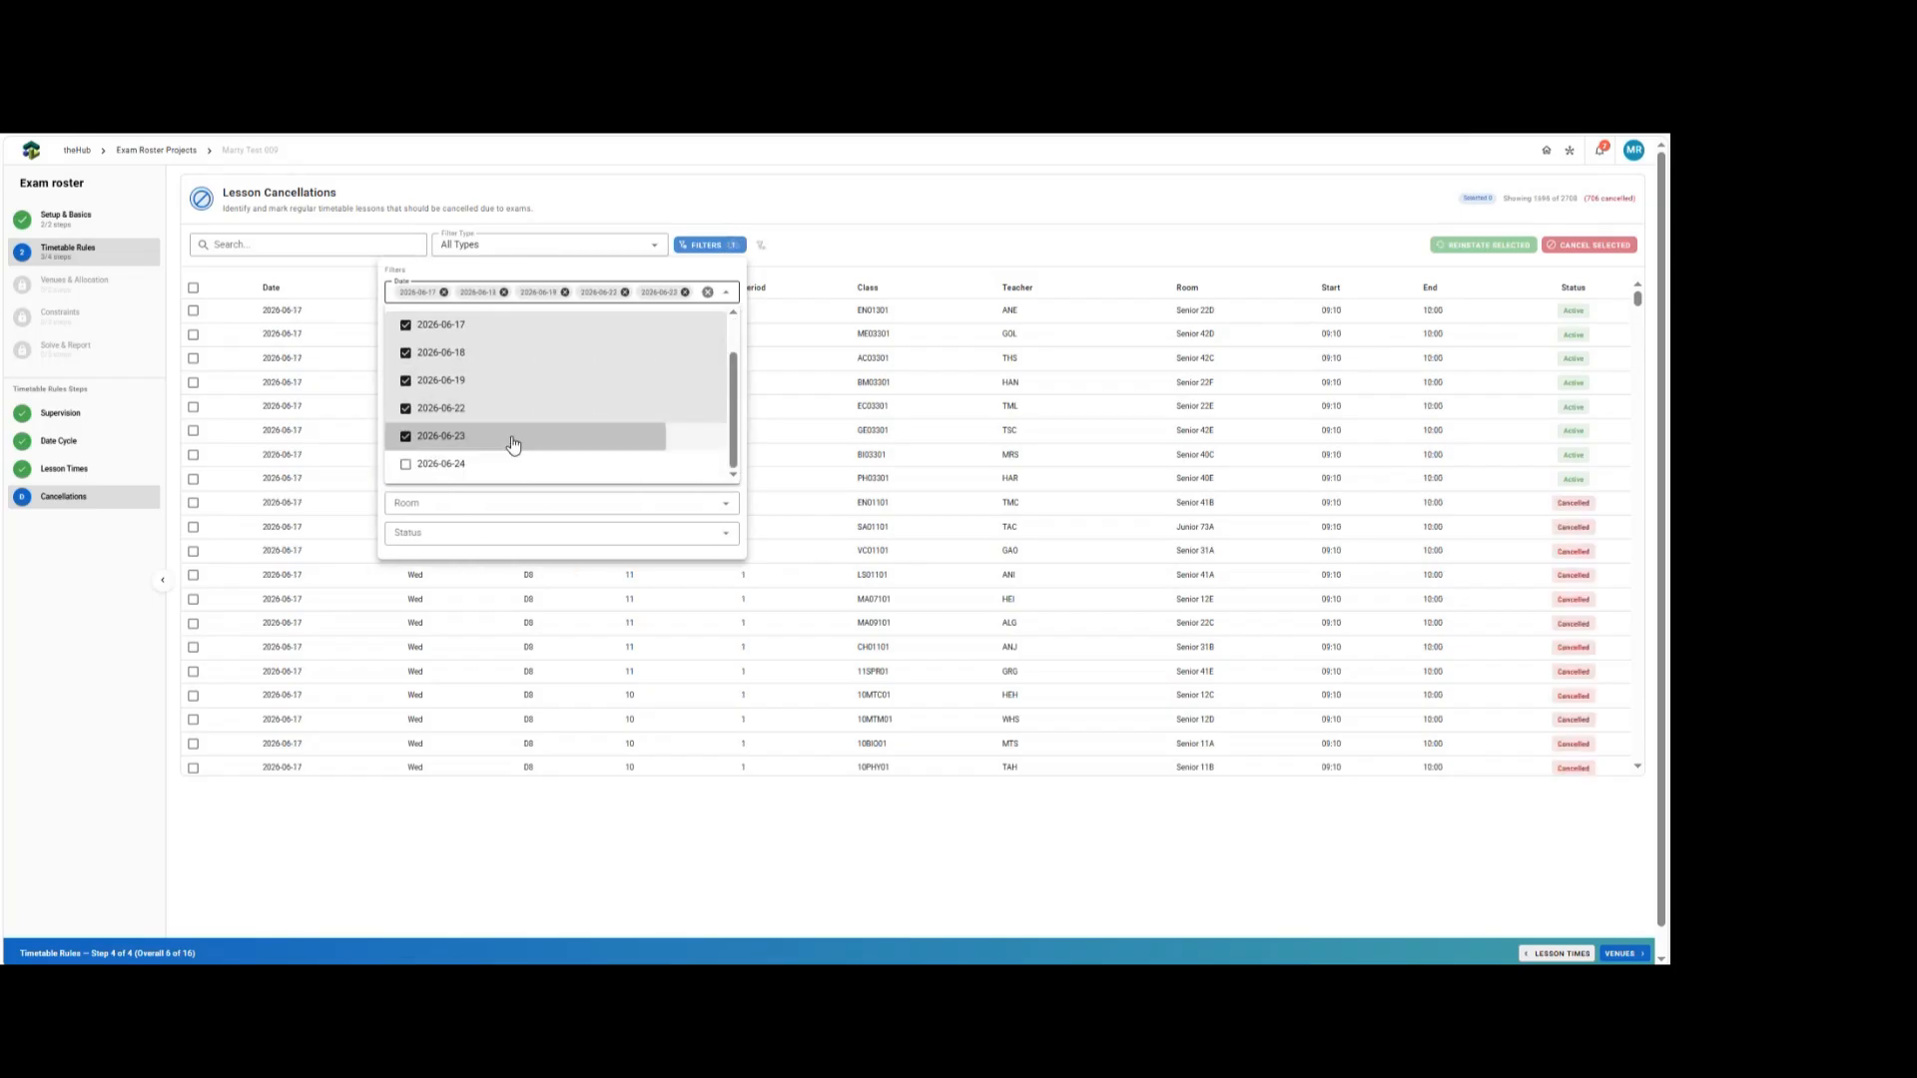
{"action": "left_click", "coordinate": [462, 466]}
{"action": "left_click", "coordinate": [529, 272]}
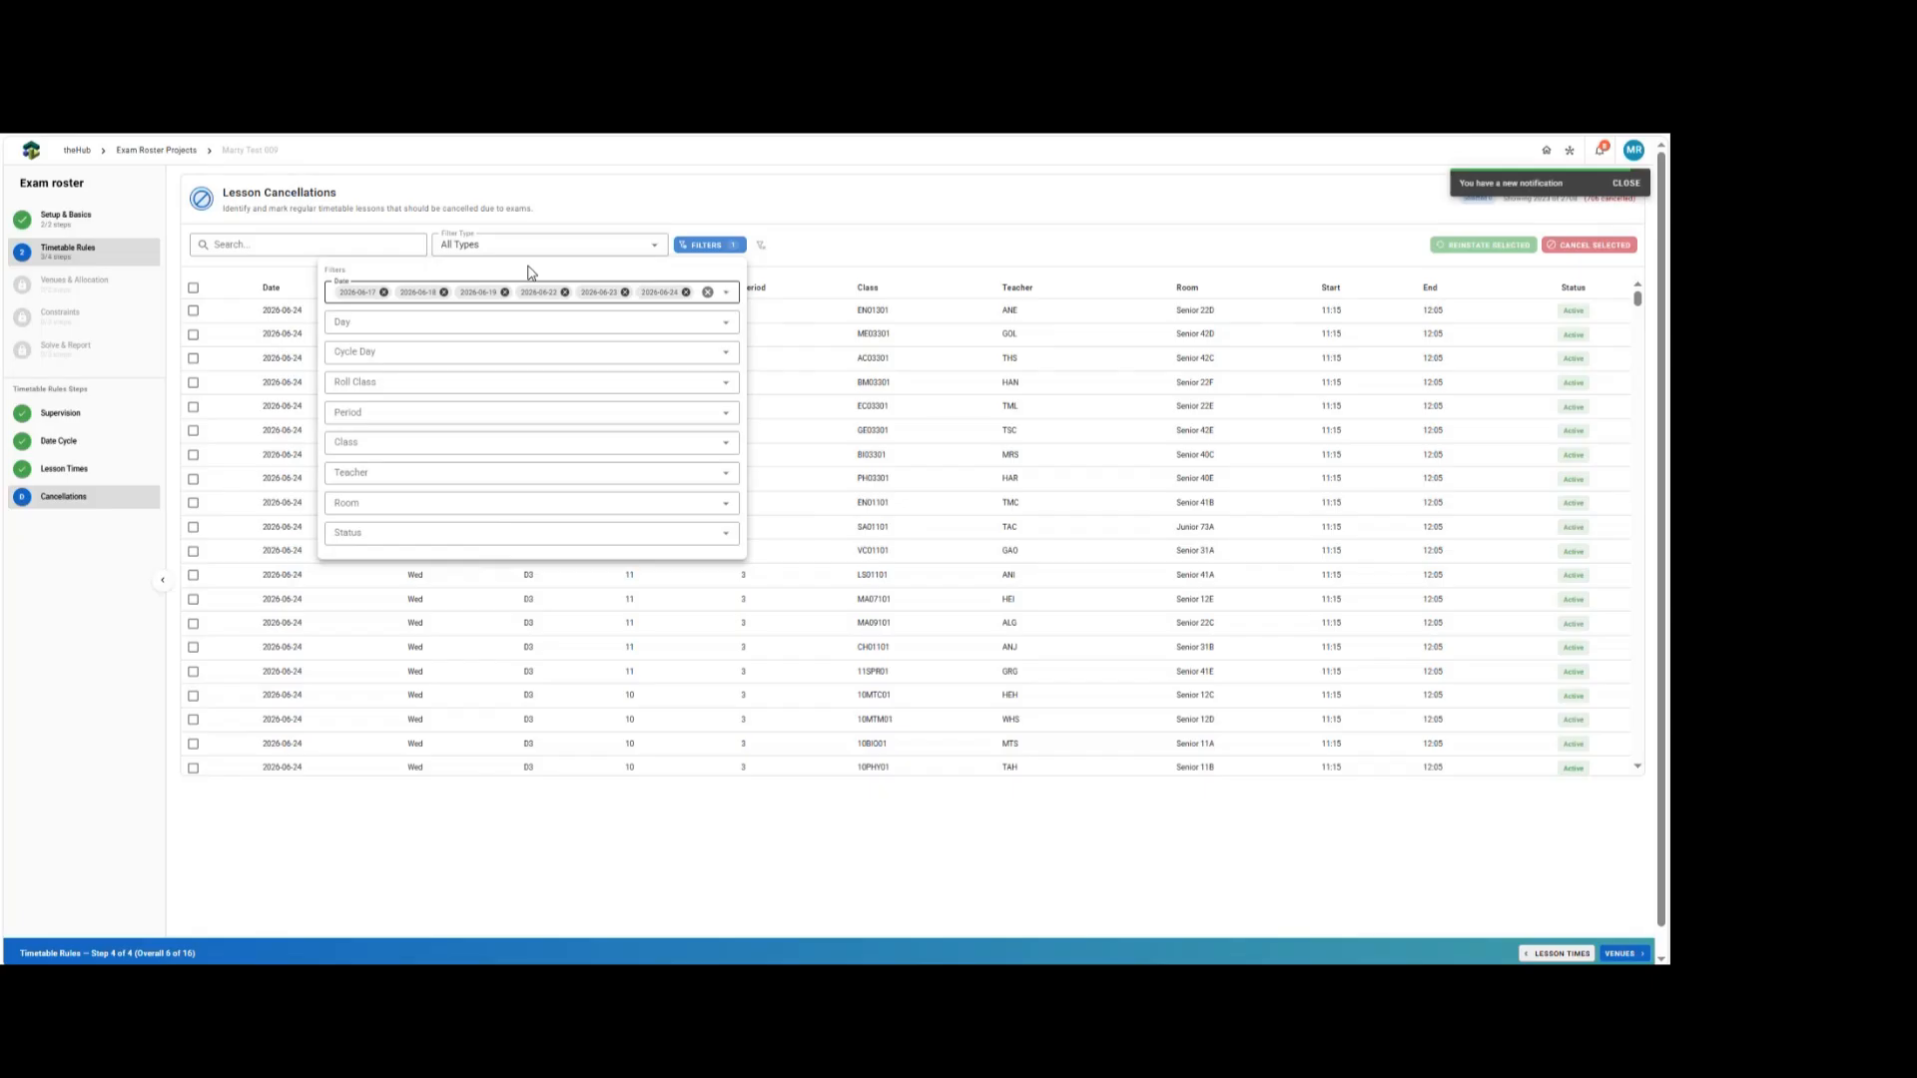
Add a roll class filter for classes 9A through 9G.
{"action": "left_click", "coordinate": [376, 385]}
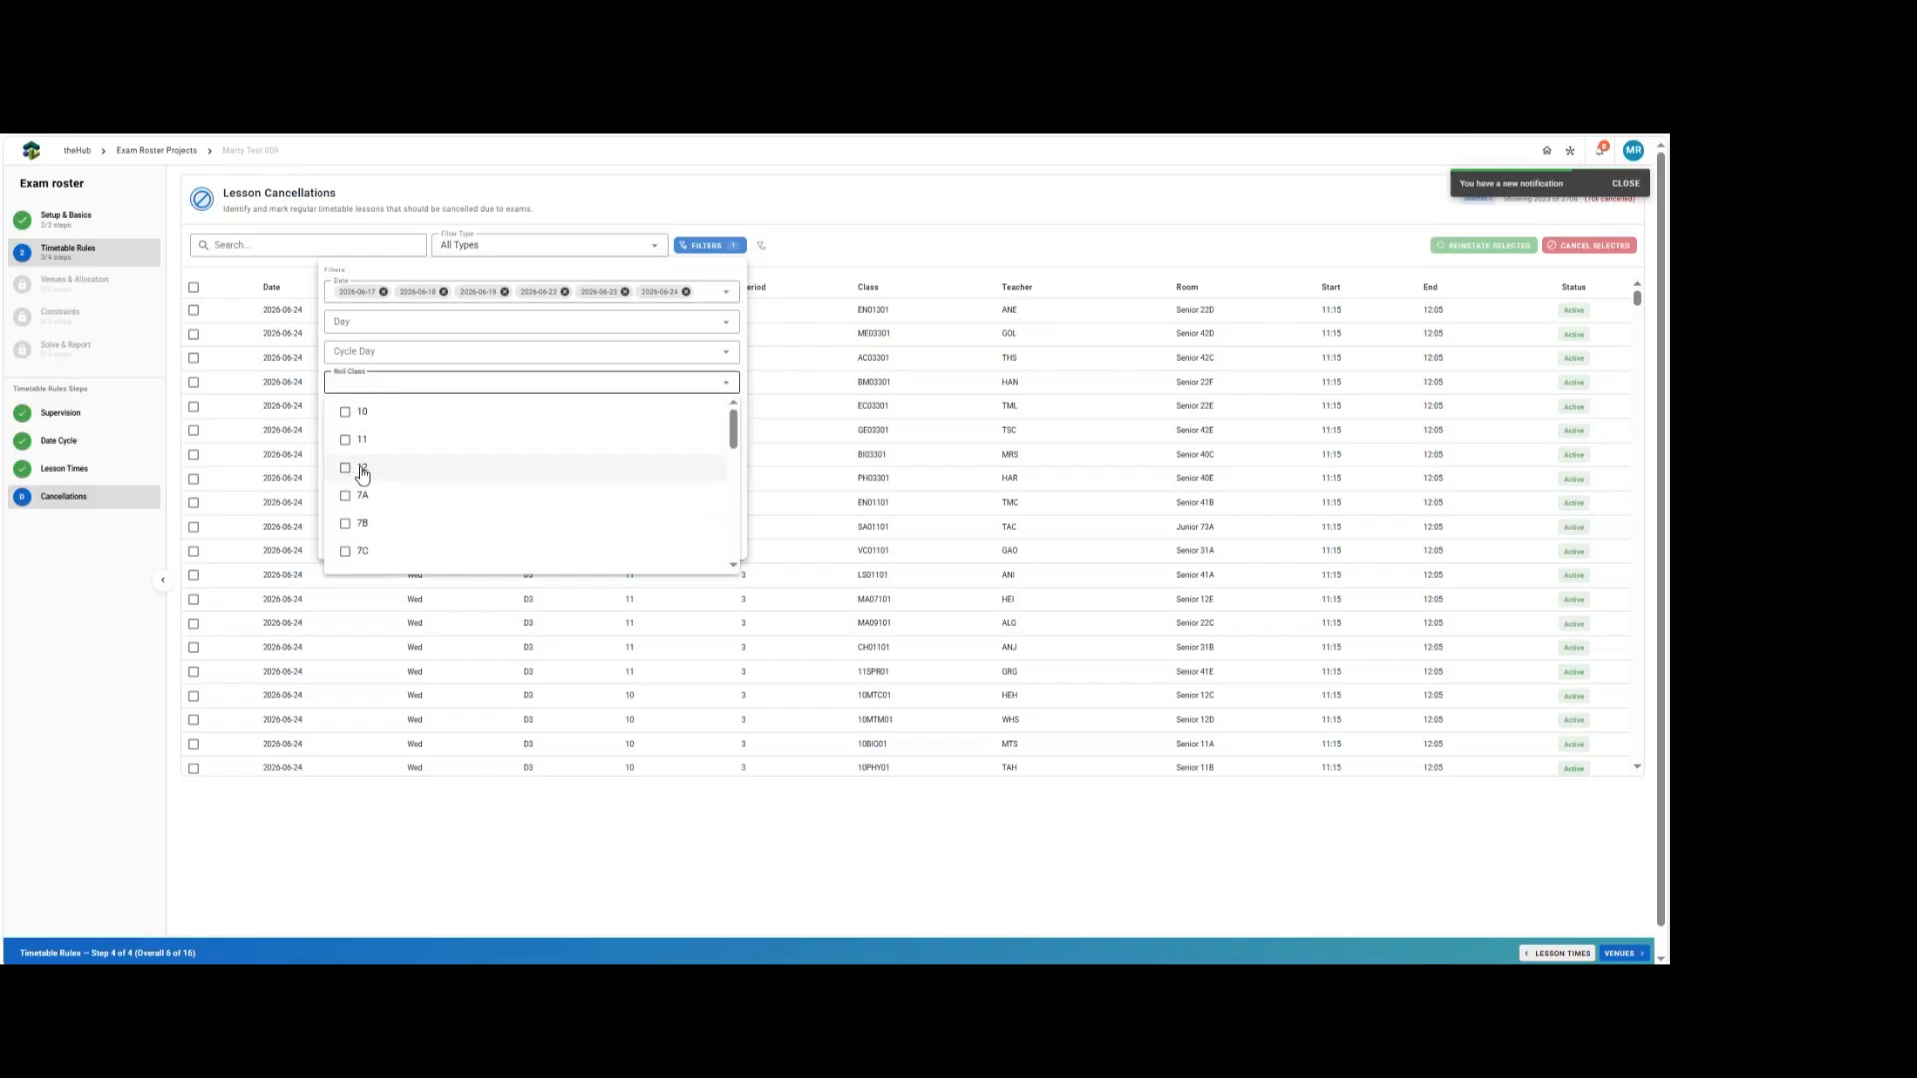
{"action": "scroll", "coordinate": [363, 474], "scroll_direction": "down", "scroll_amount": 6}
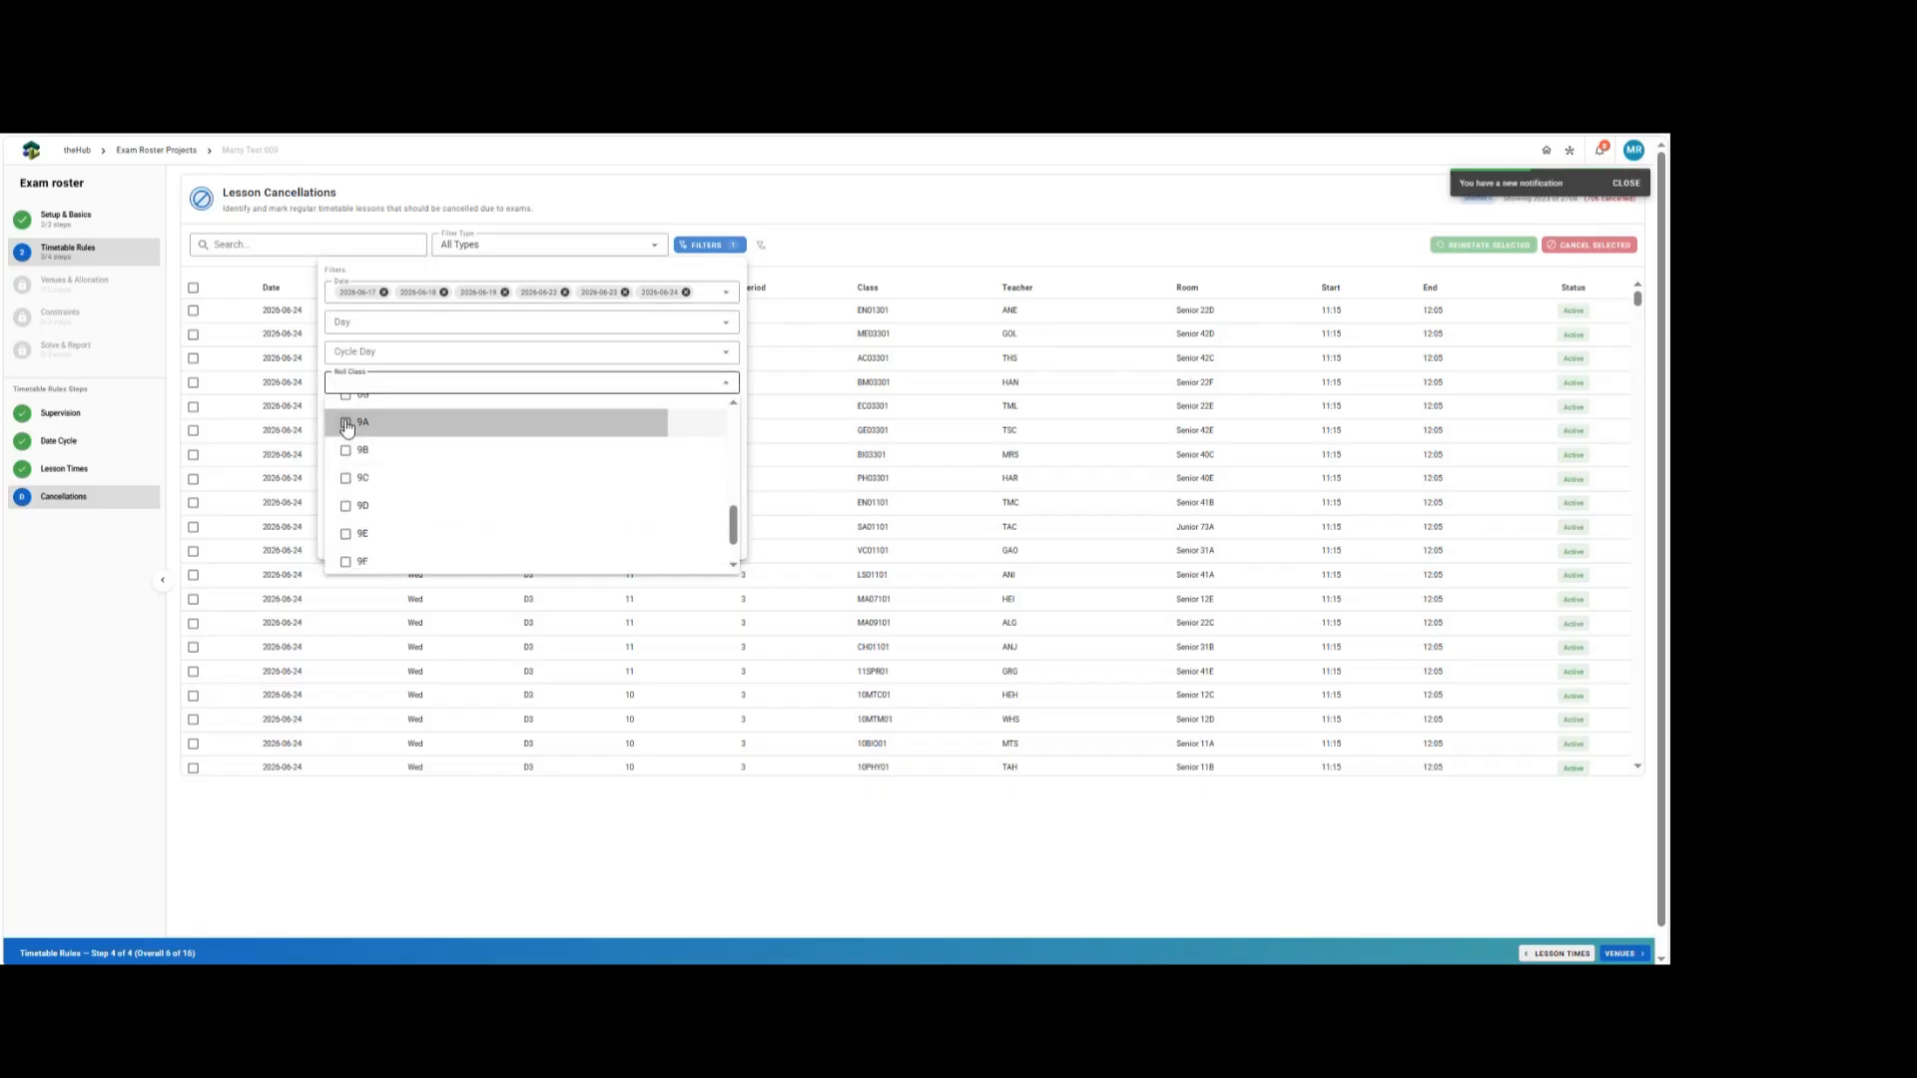
{"action": "left_click", "coordinate": [346, 425]}
{"action": "left_click", "coordinate": [349, 451]}
{"action": "left_click", "coordinate": [351, 478]}
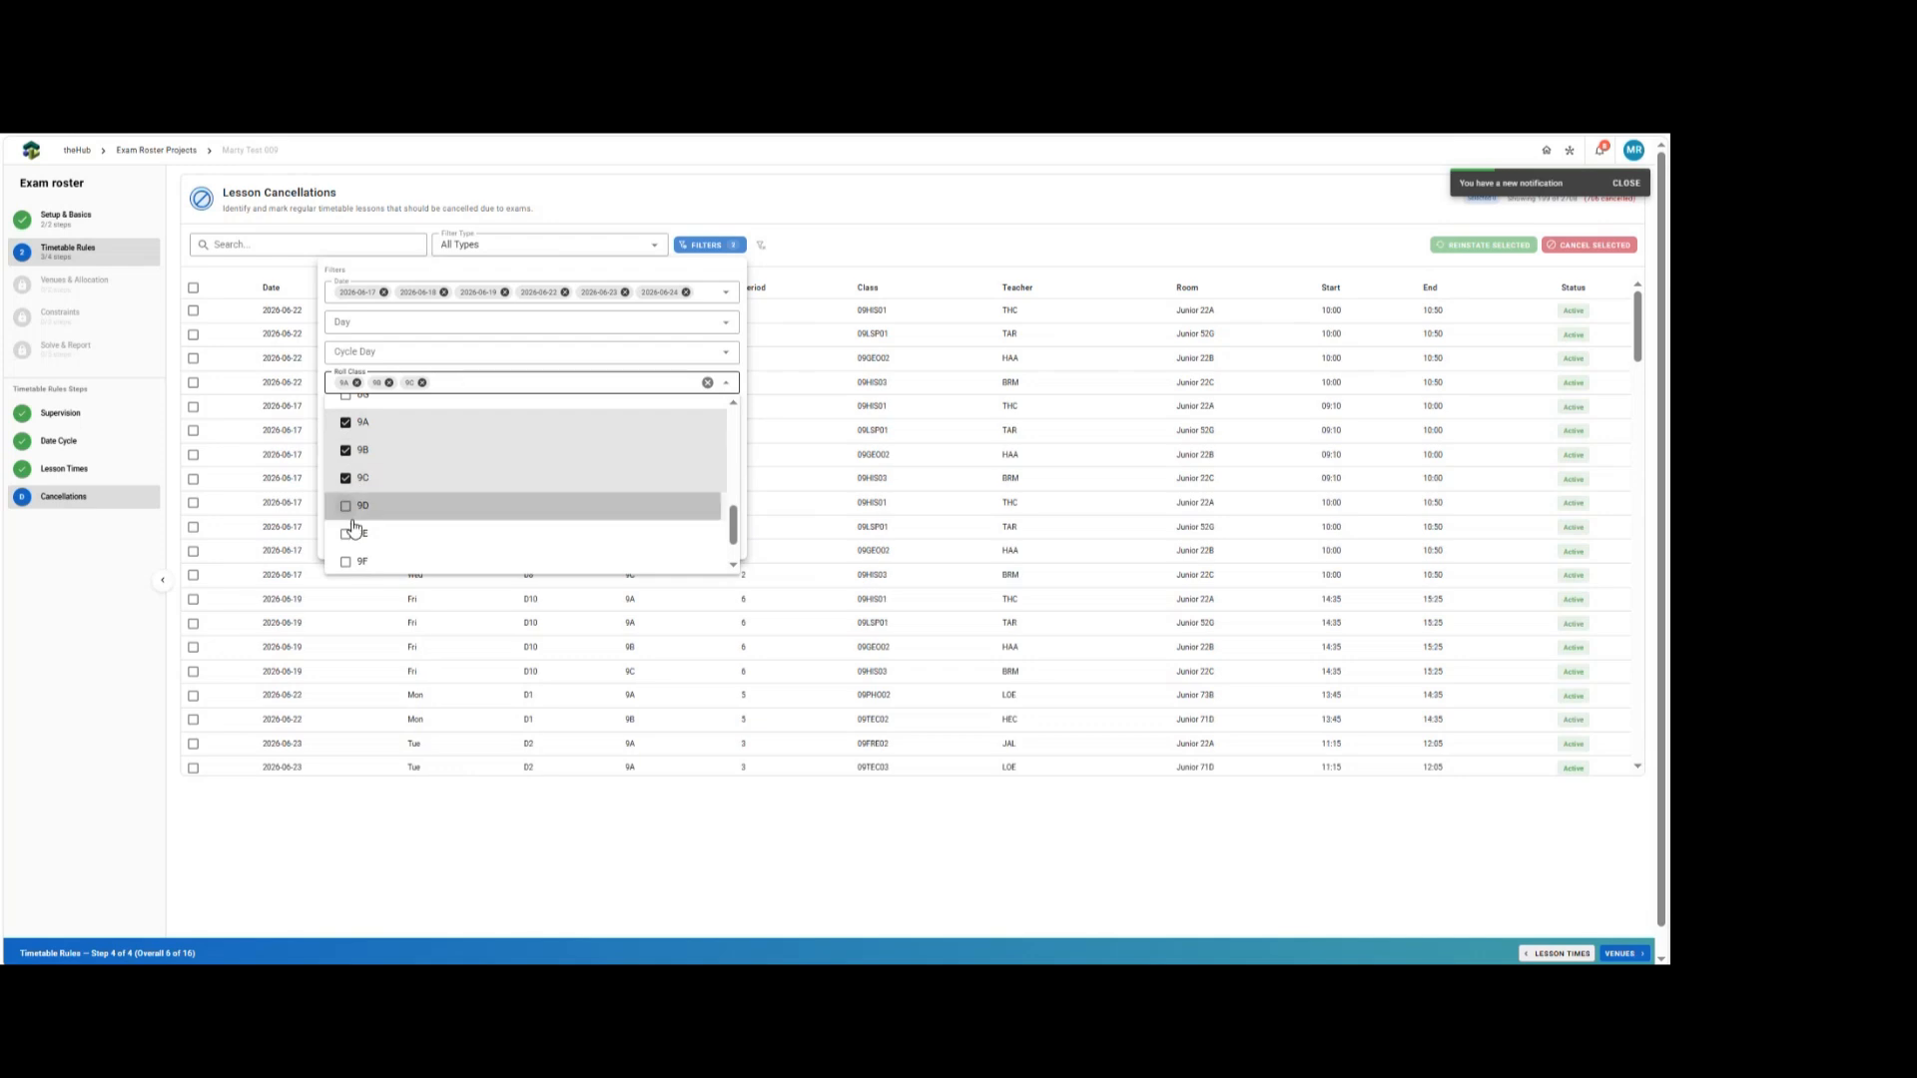
{"action": "left_click", "coordinate": [352, 518]}
{"action": "left_click", "coordinate": [351, 534]}
{"action": "left_click", "coordinate": [351, 557]}
{"action": "scroll", "coordinate": [386, 513], "scroll_direction": "down", "scroll_amount": 1}
{"action": "left_click", "coordinate": [374, 521]}
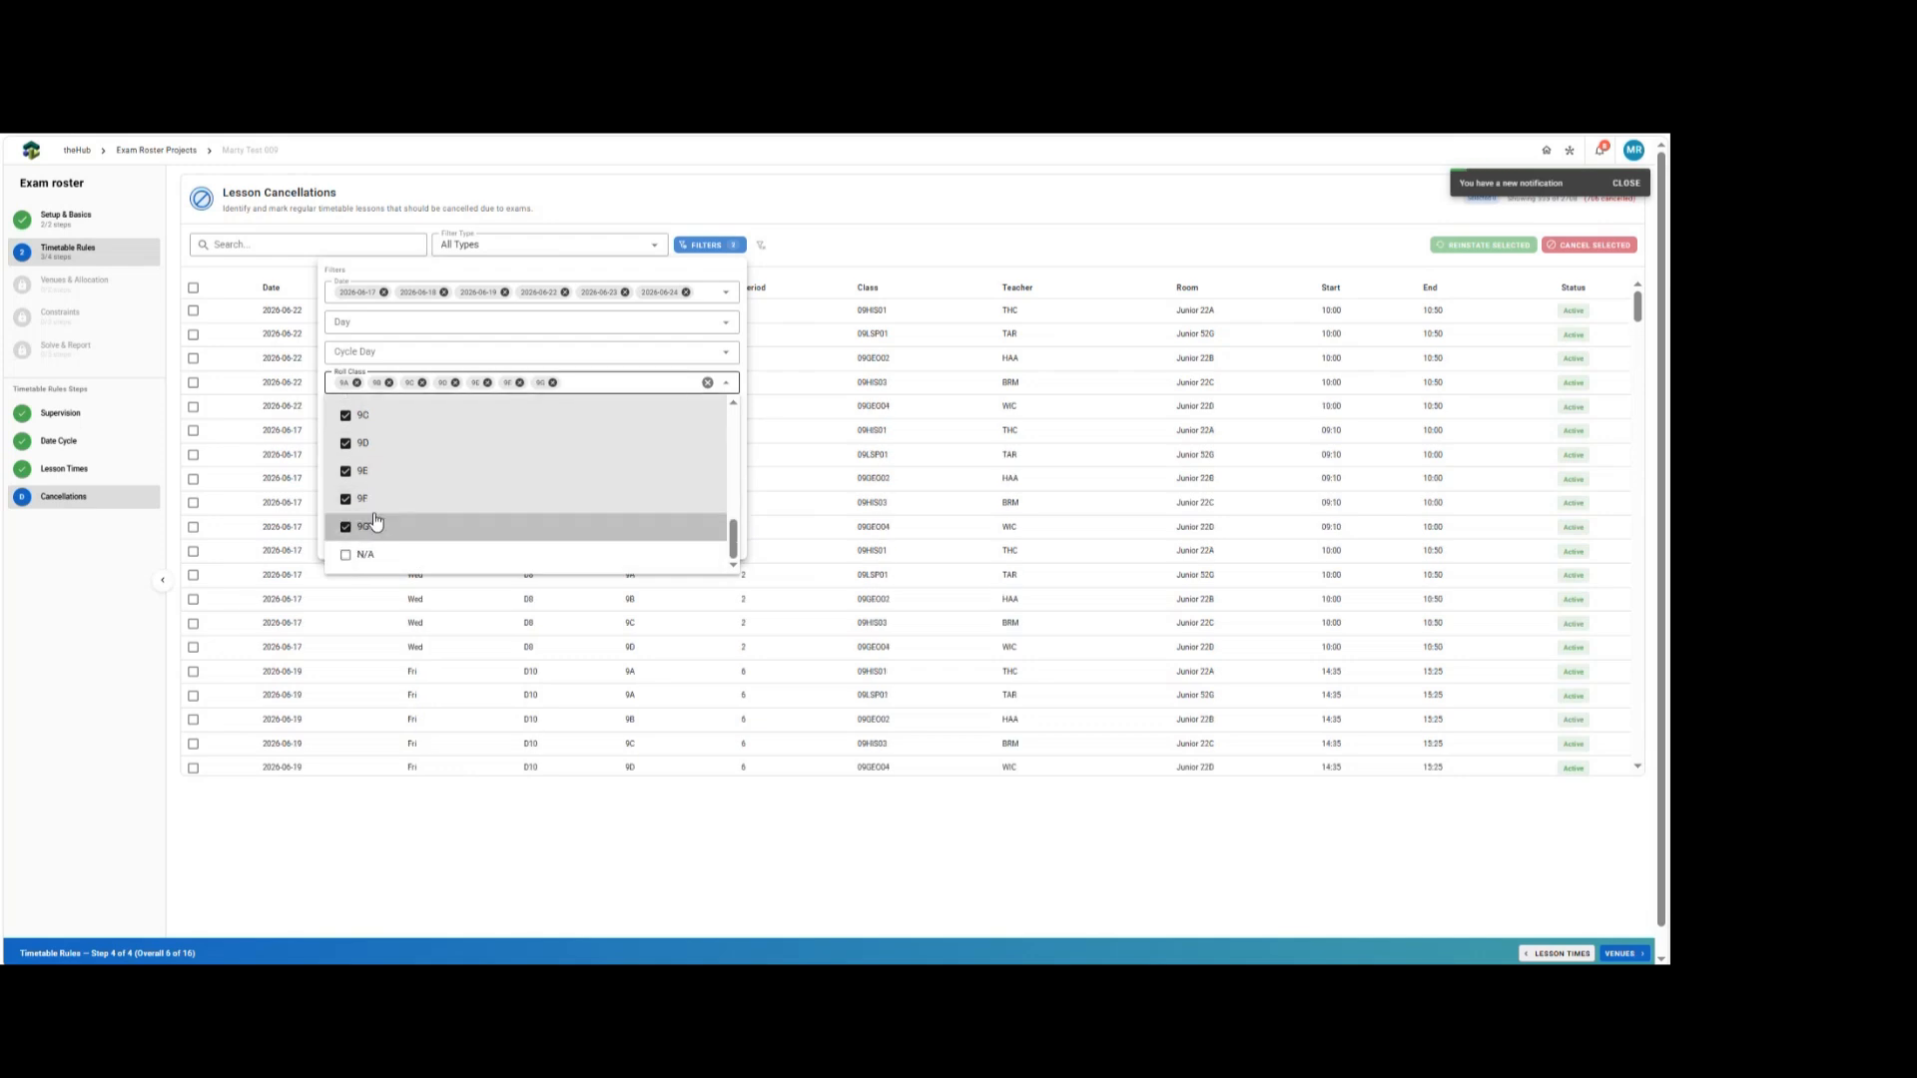
{"action": "left_click", "coordinate": [953, 240]}
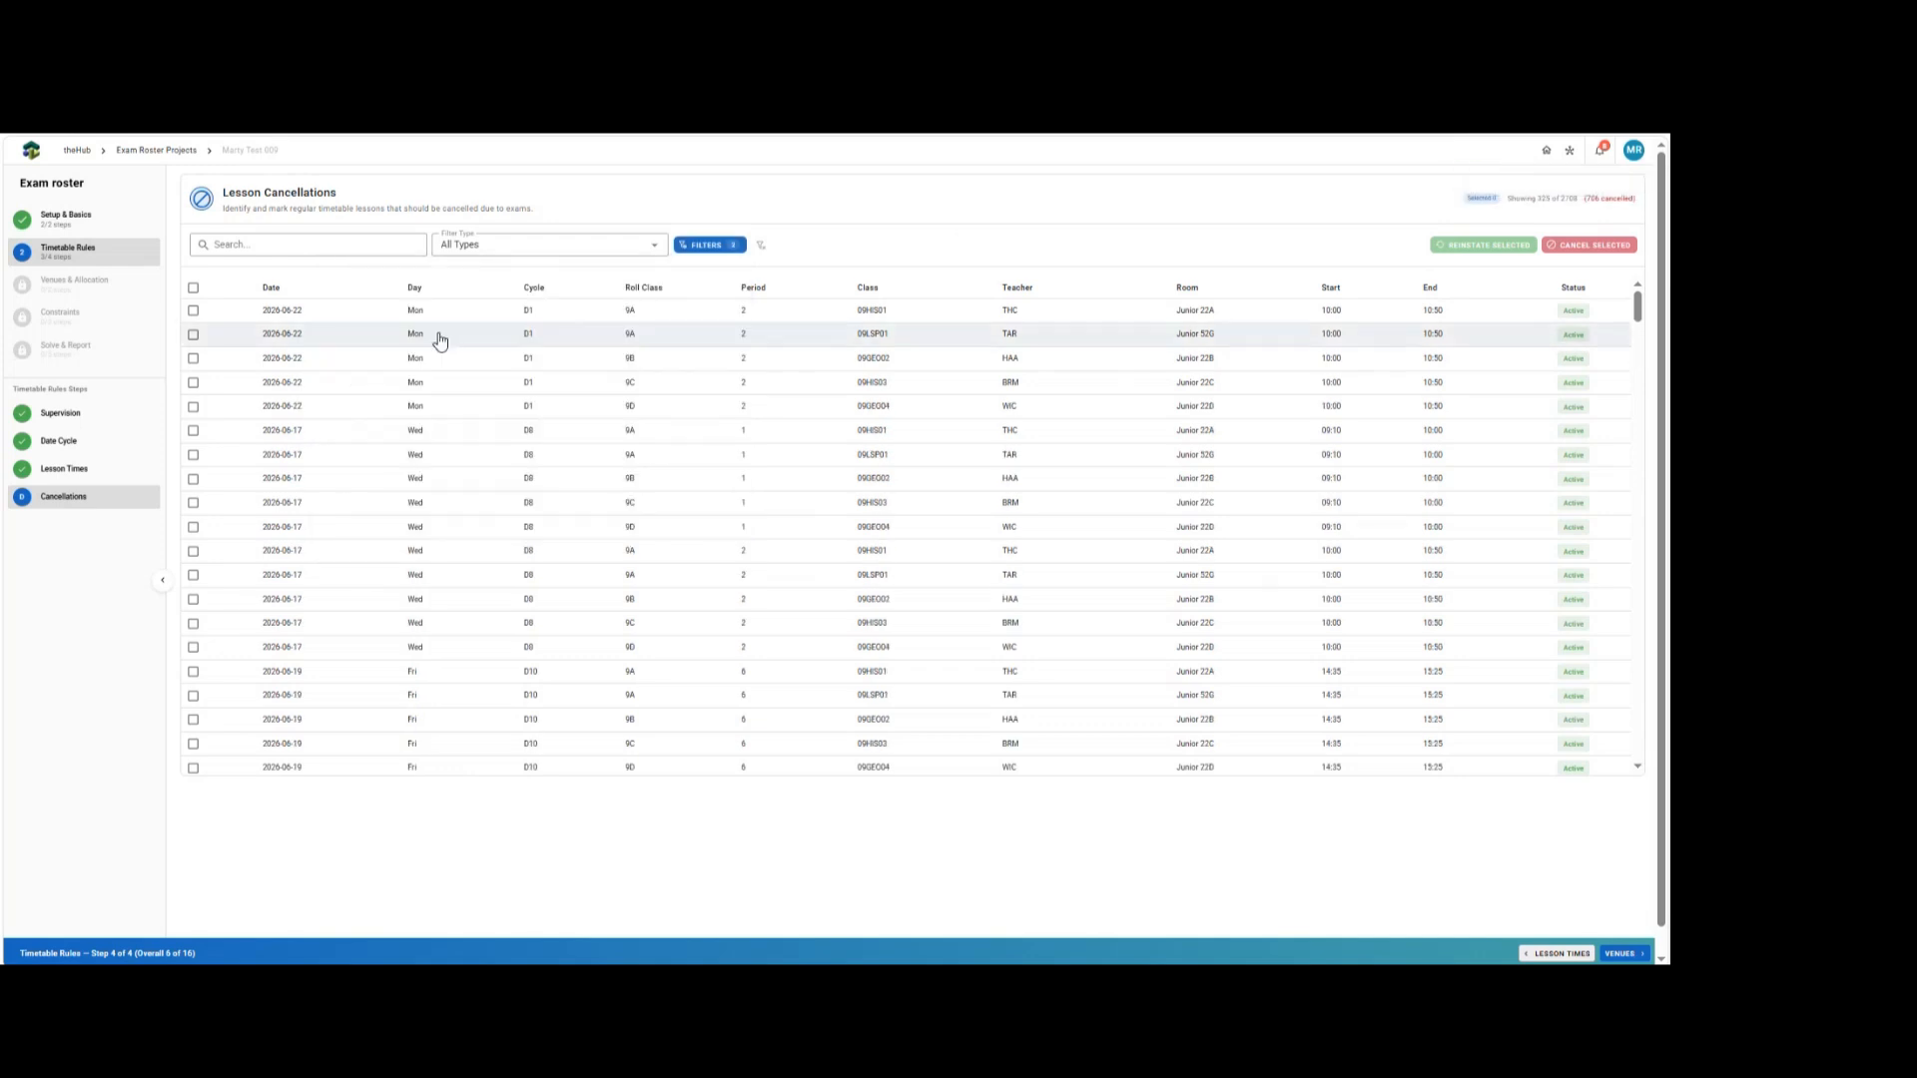
Select all filtered Year 9 lessons, cancel them, and clear the filters.
{"action": "left_click", "coordinate": [192, 288]}
{"action": "left_click", "coordinate": [1589, 246]}
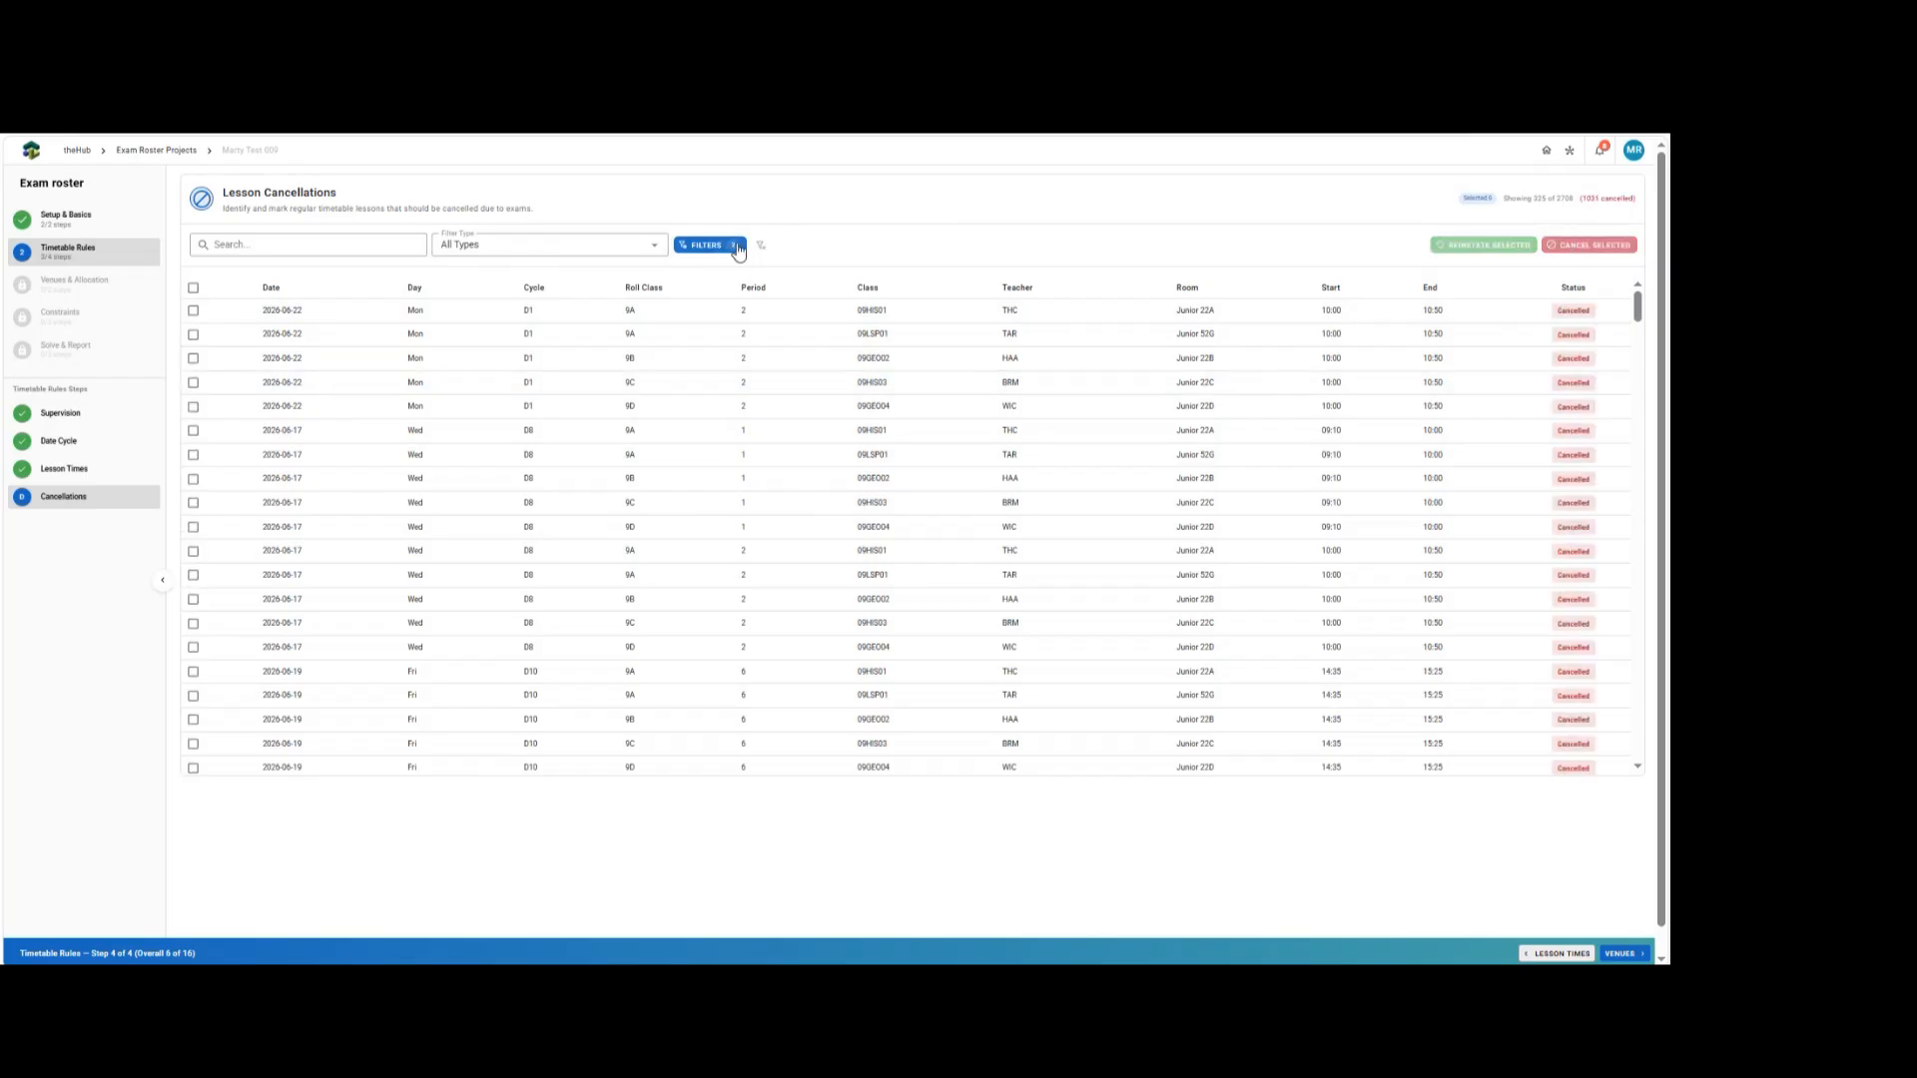
{"action": "left_click", "coordinate": [760, 245]}
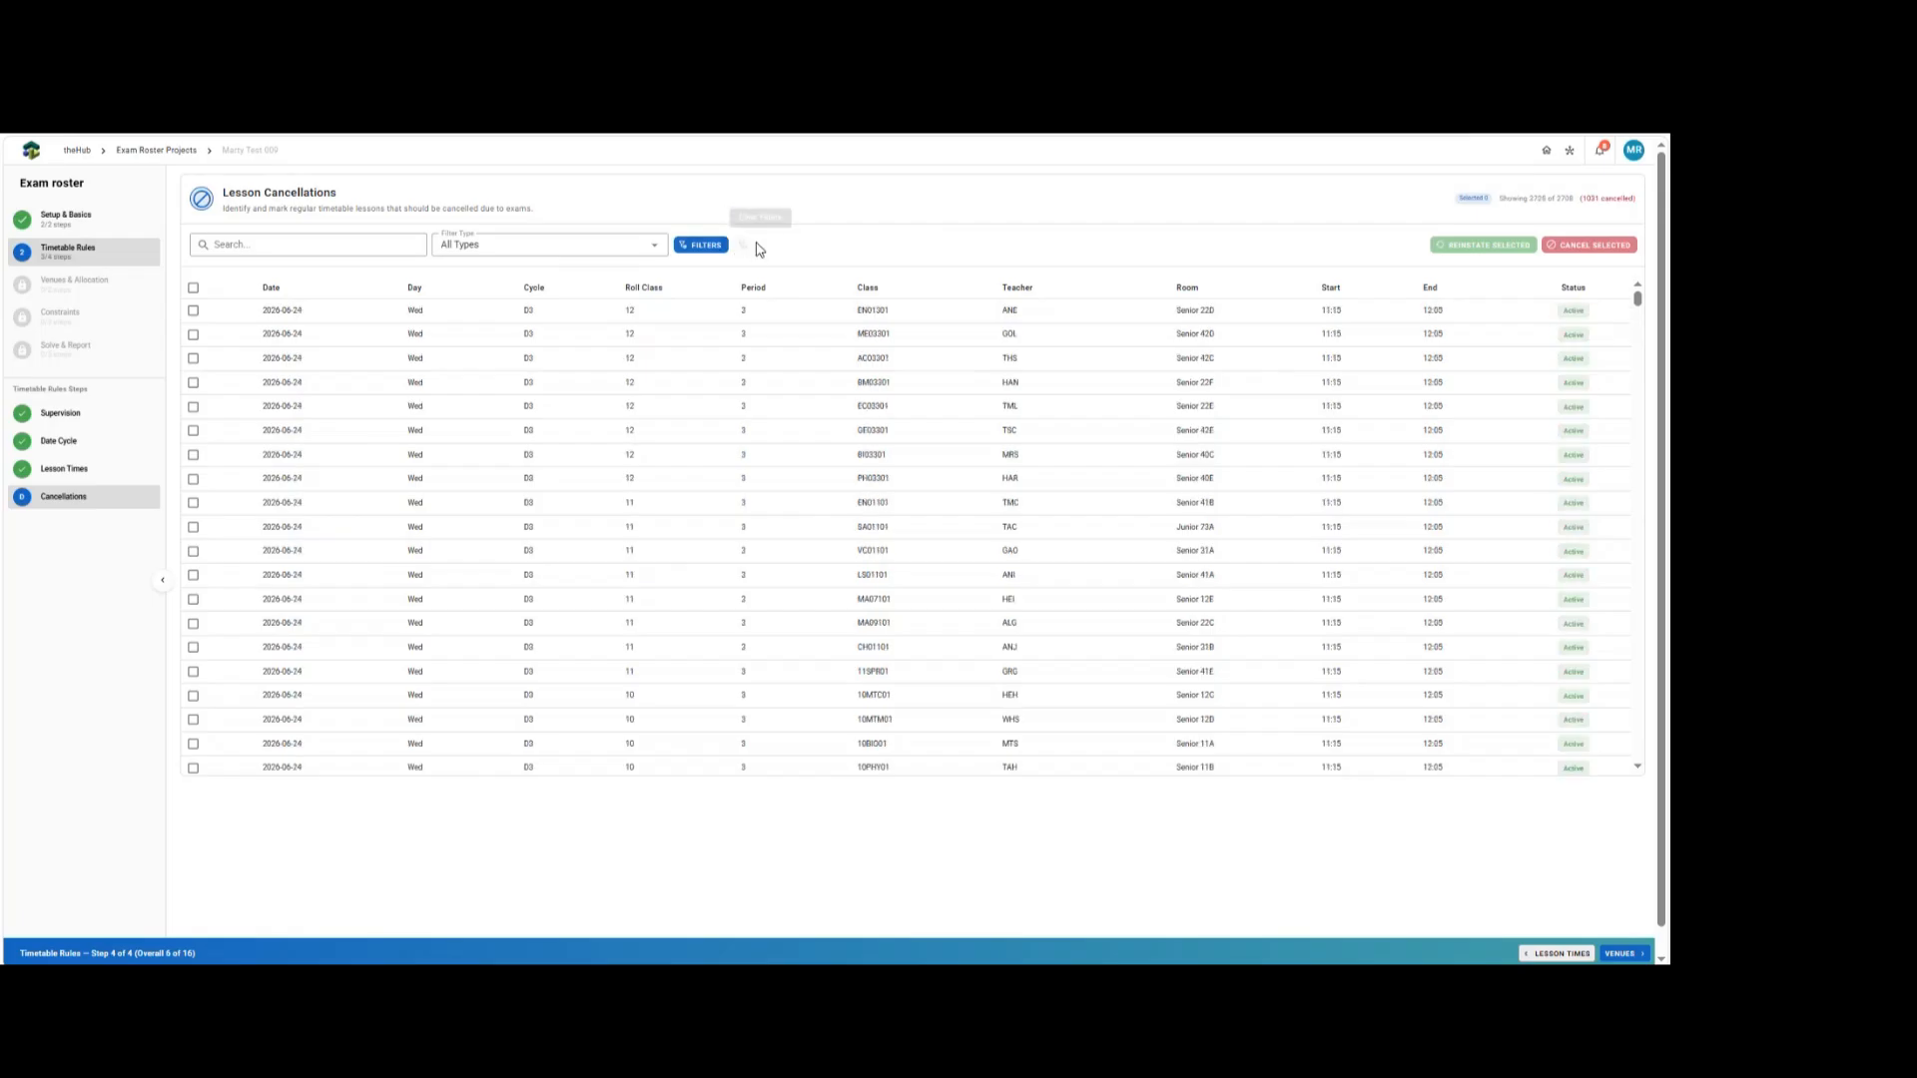
Filter the lessons to the HR period only, leaving the date filter empty.
{"action": "left_click", "coordinate": [702, 245]}
{"action": "left_click", "coordinate": [604, 292]}
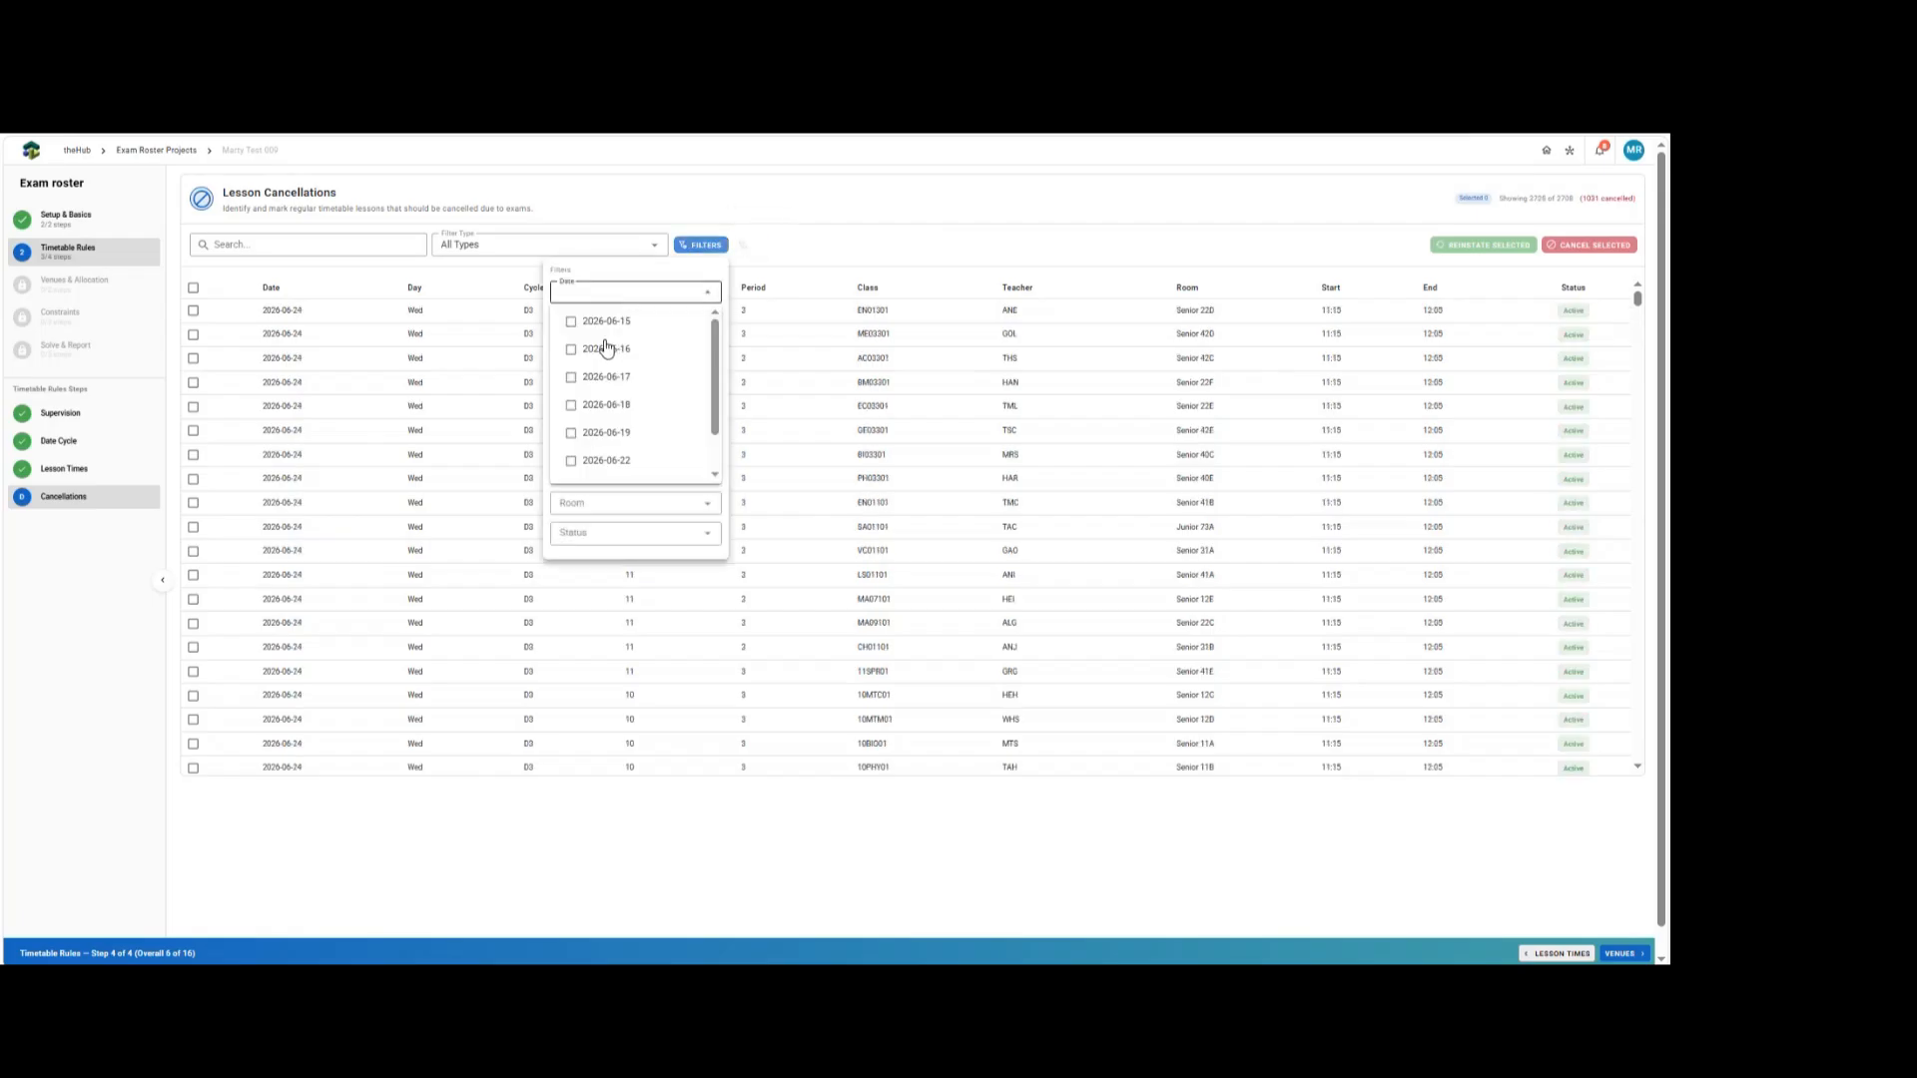
{"action": "left_click", "coordinate": [594, 325]}
{"action": "left_click", "coordinate": [594, 324]}
{"action": "left_click", "coordinate": [655, 271]}
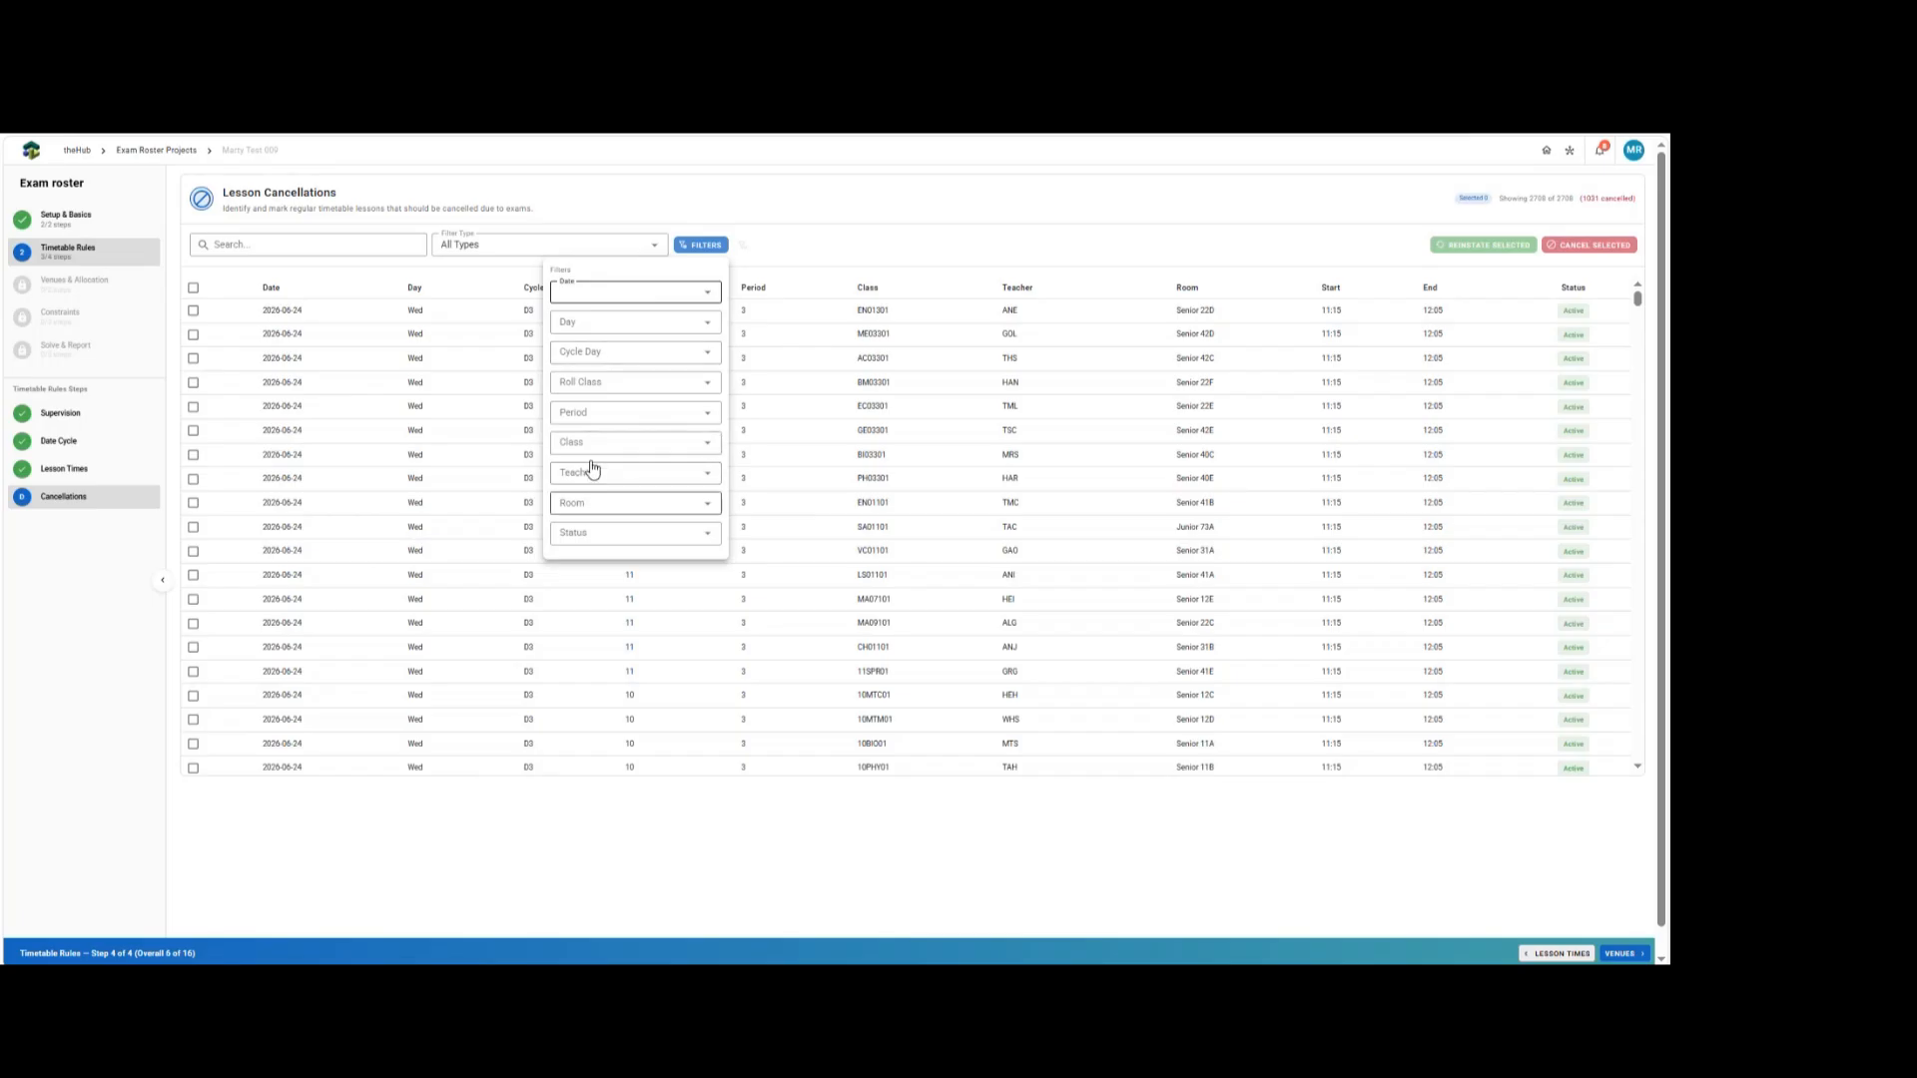
{"action": "left_click", "coordinate": [592, 415]}
{"action": "scroll", "coordinate": [619, 500], "scroll_direction": "down", "scroll_amount": 5}
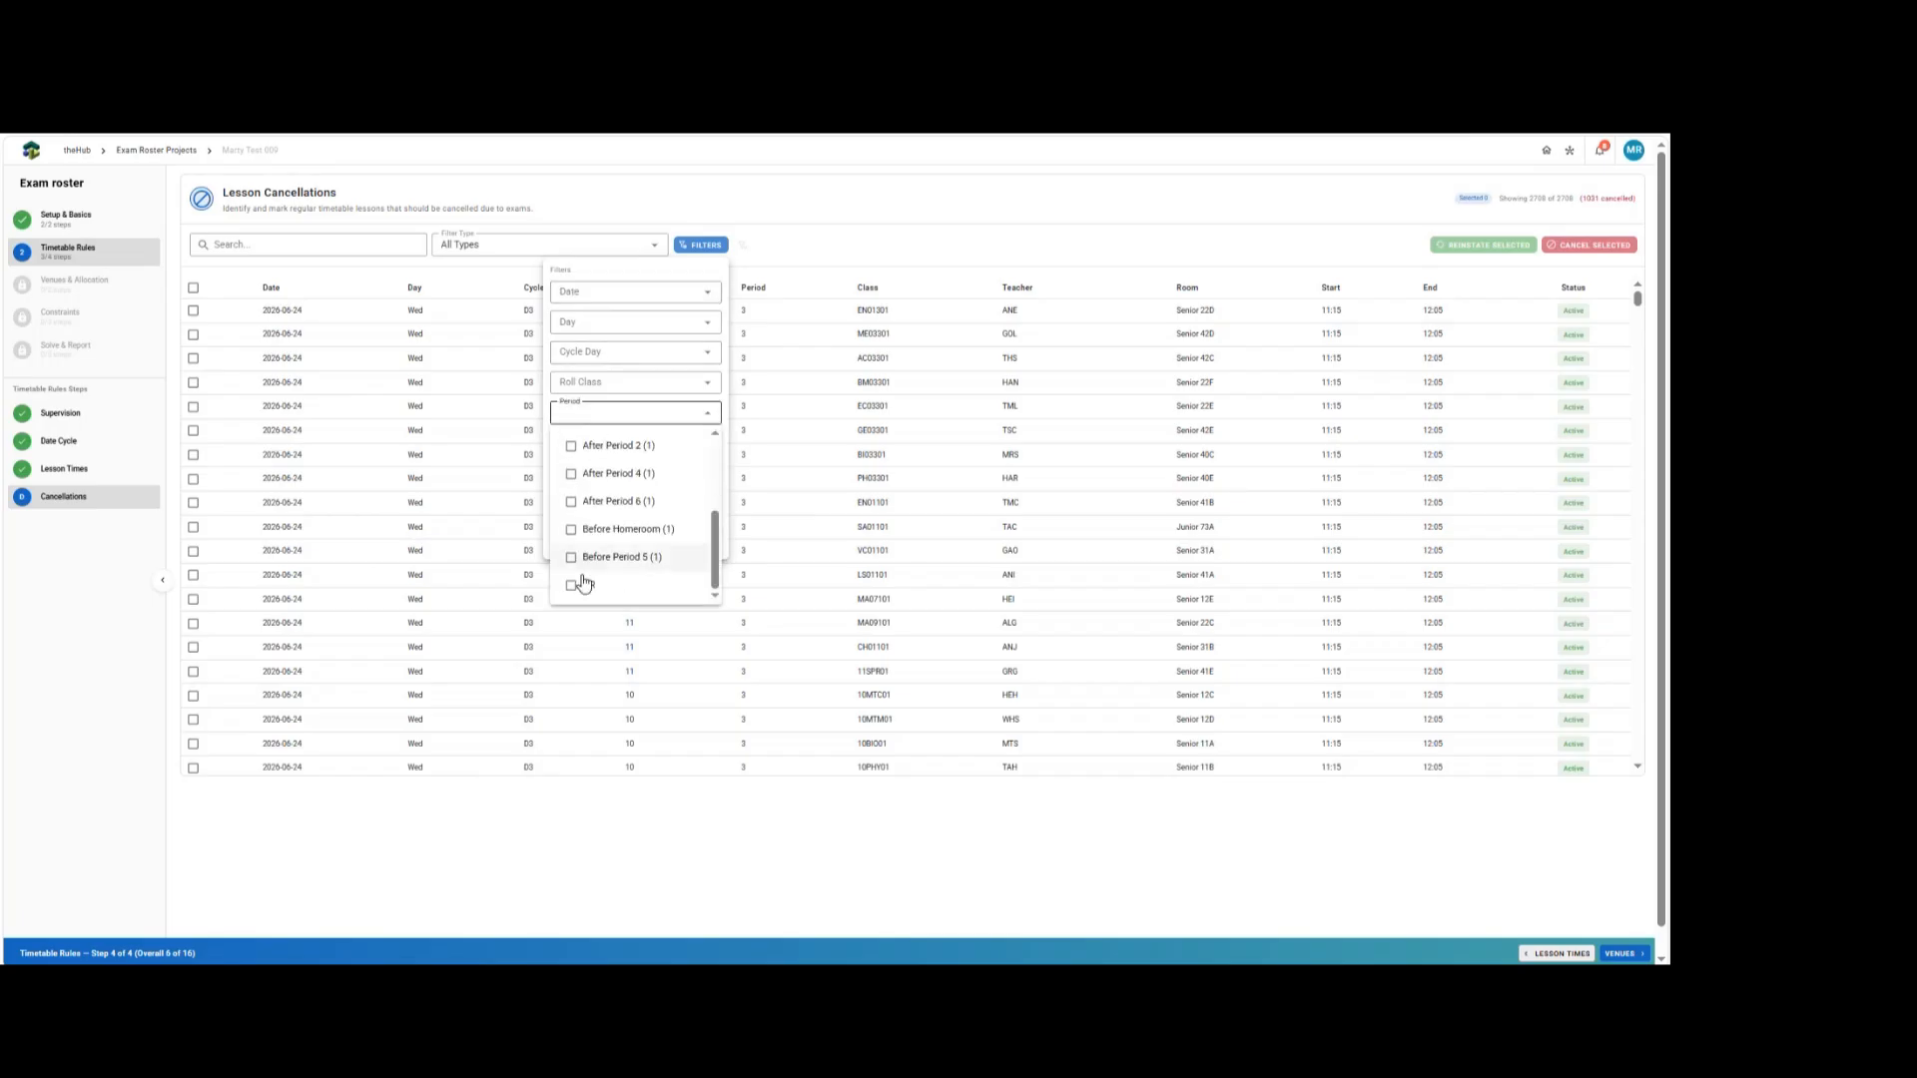
{"action": "left_click", "coordinate": [586, 584]}
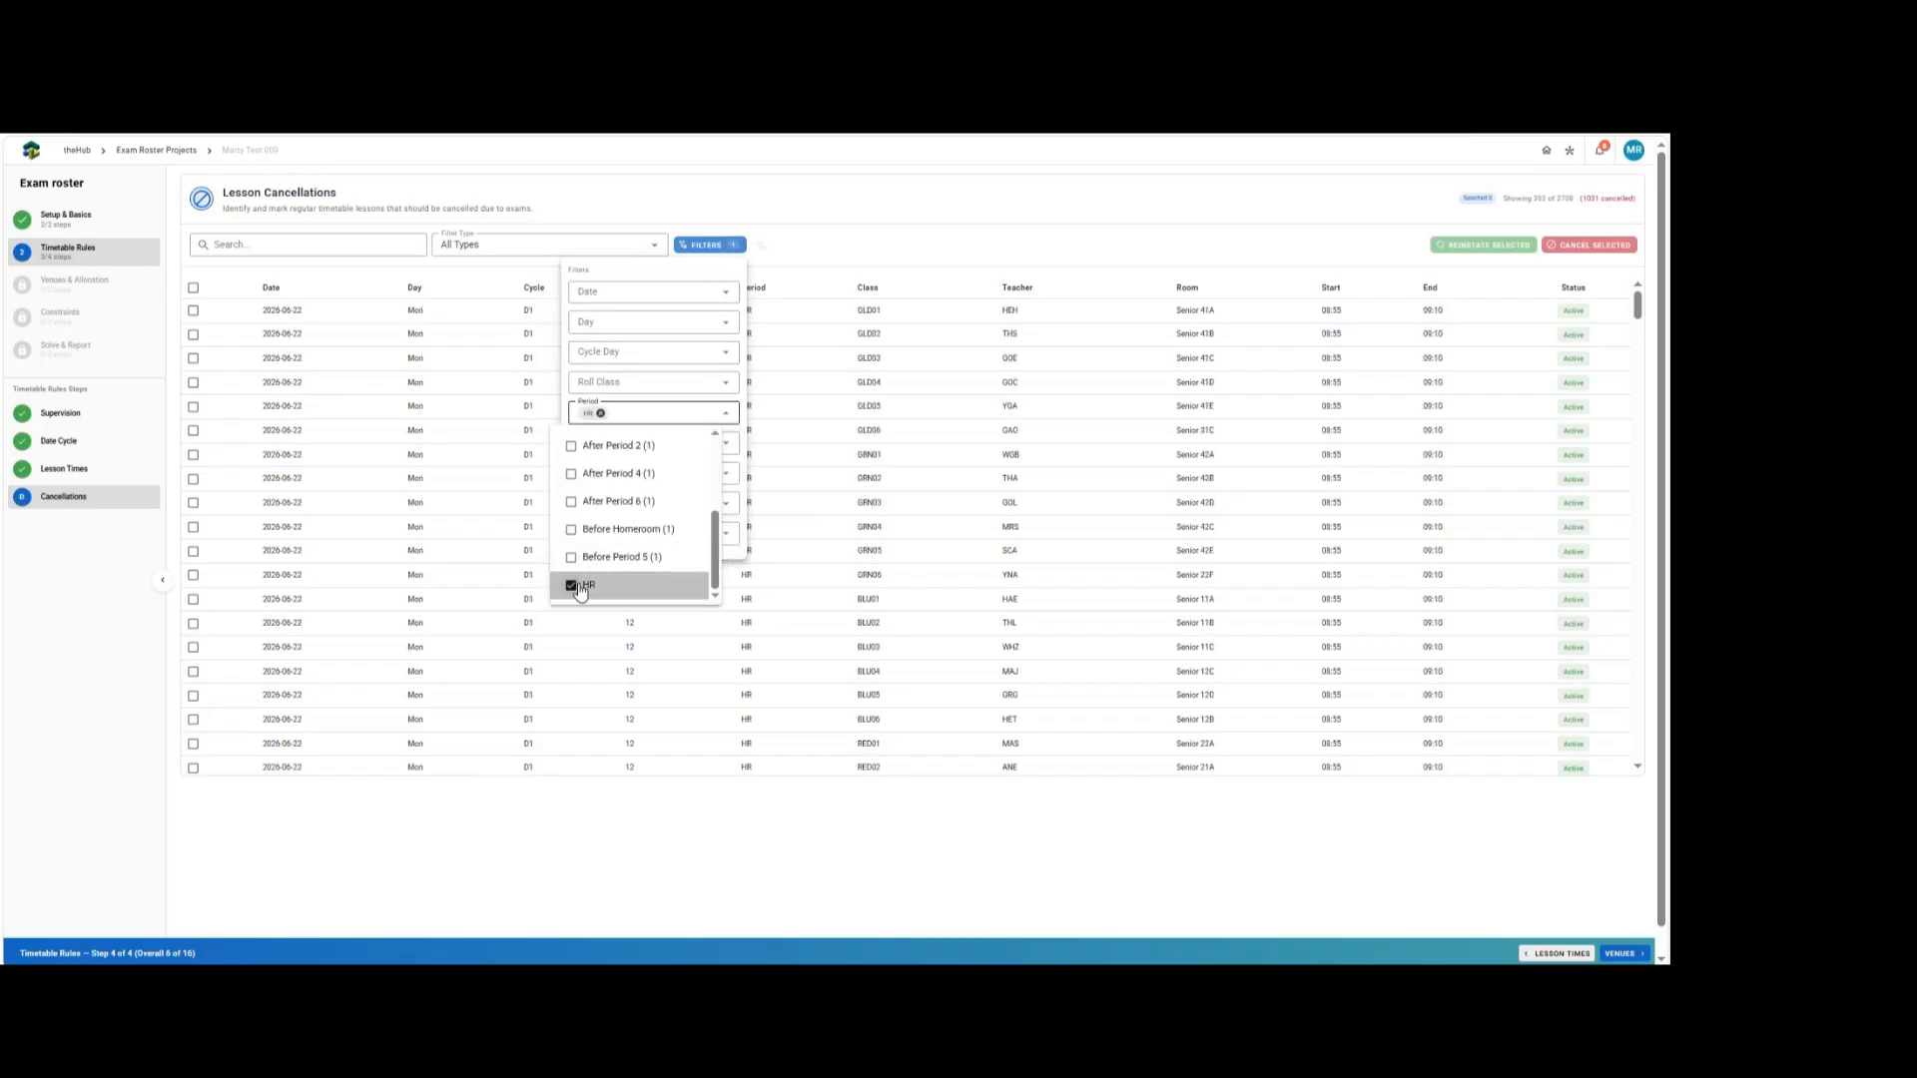
{"action": "left_click", "coordinate": [1125, 267]}
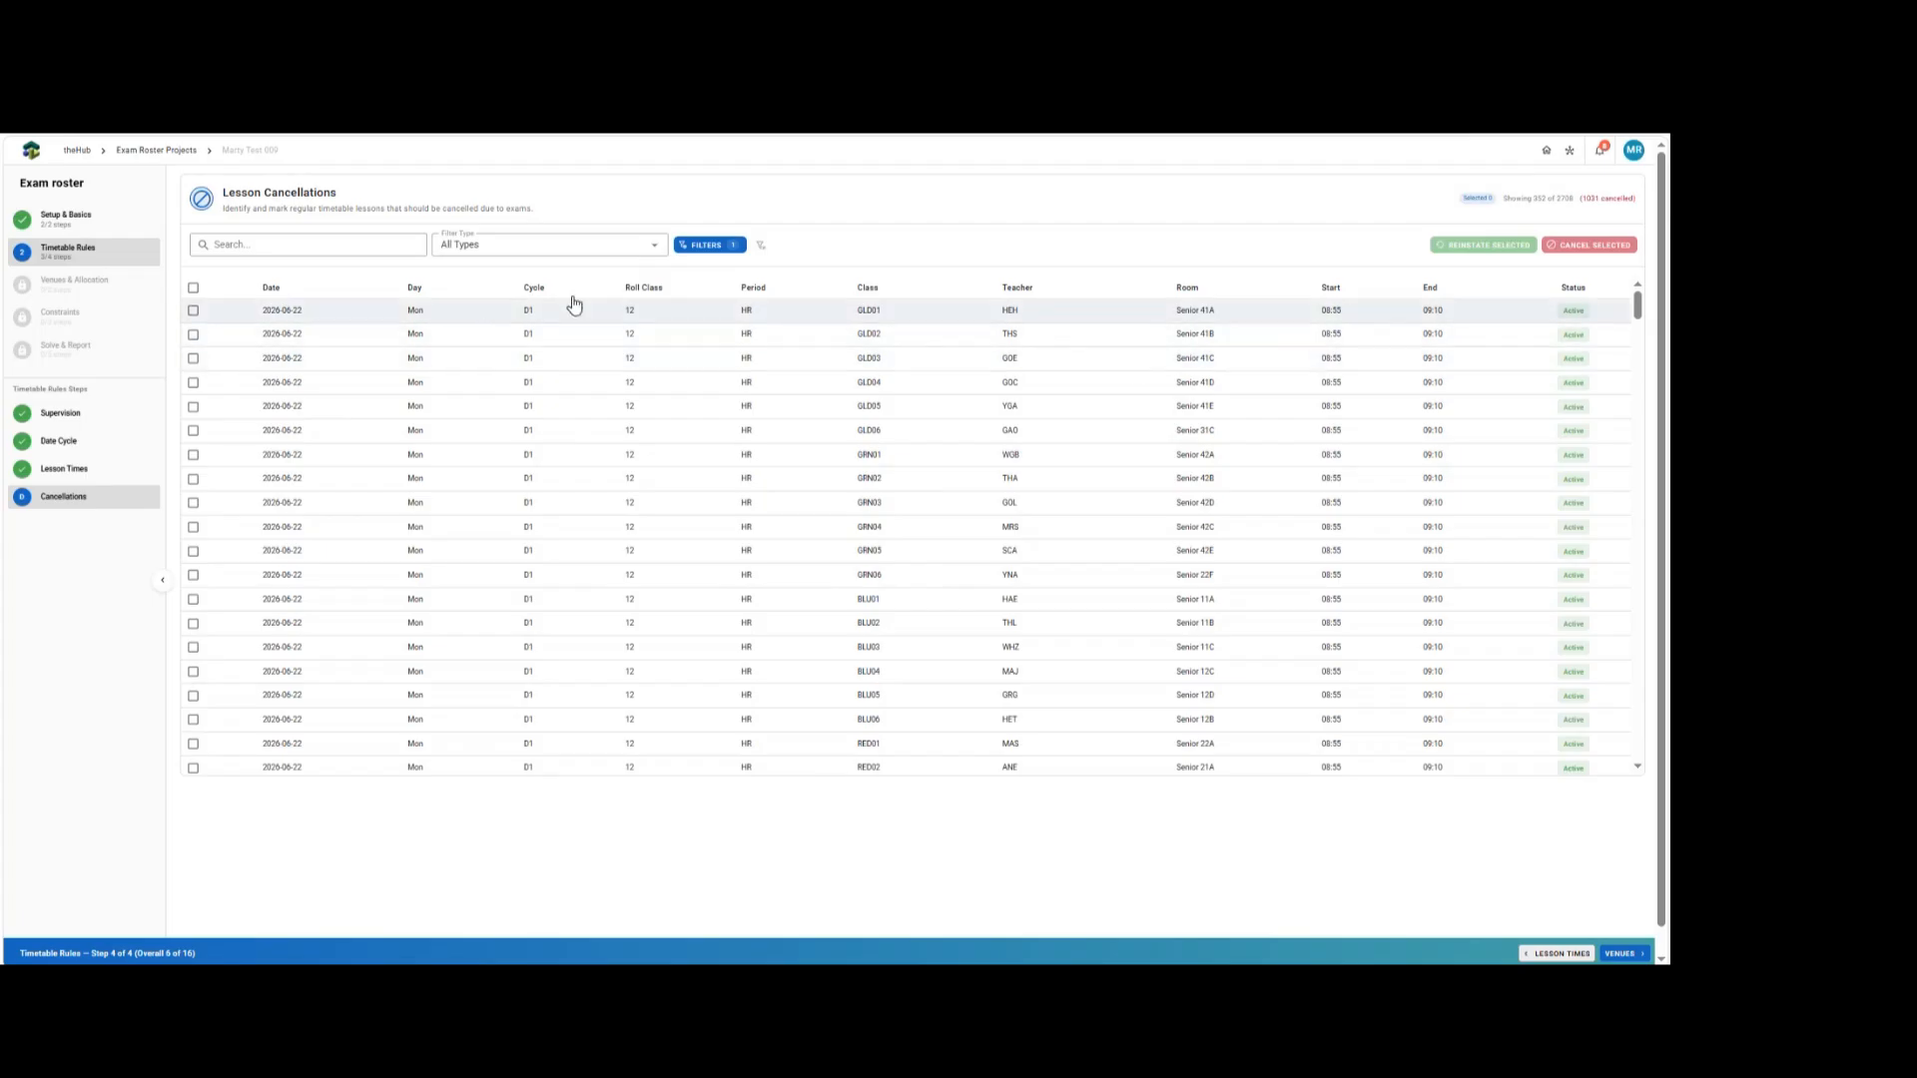
Select all filtered HR lessons and cancel them.
{"action": "scroll", "coordinate": [1638, 340], "scroll_direction": "down", "scroll_amount": 5}
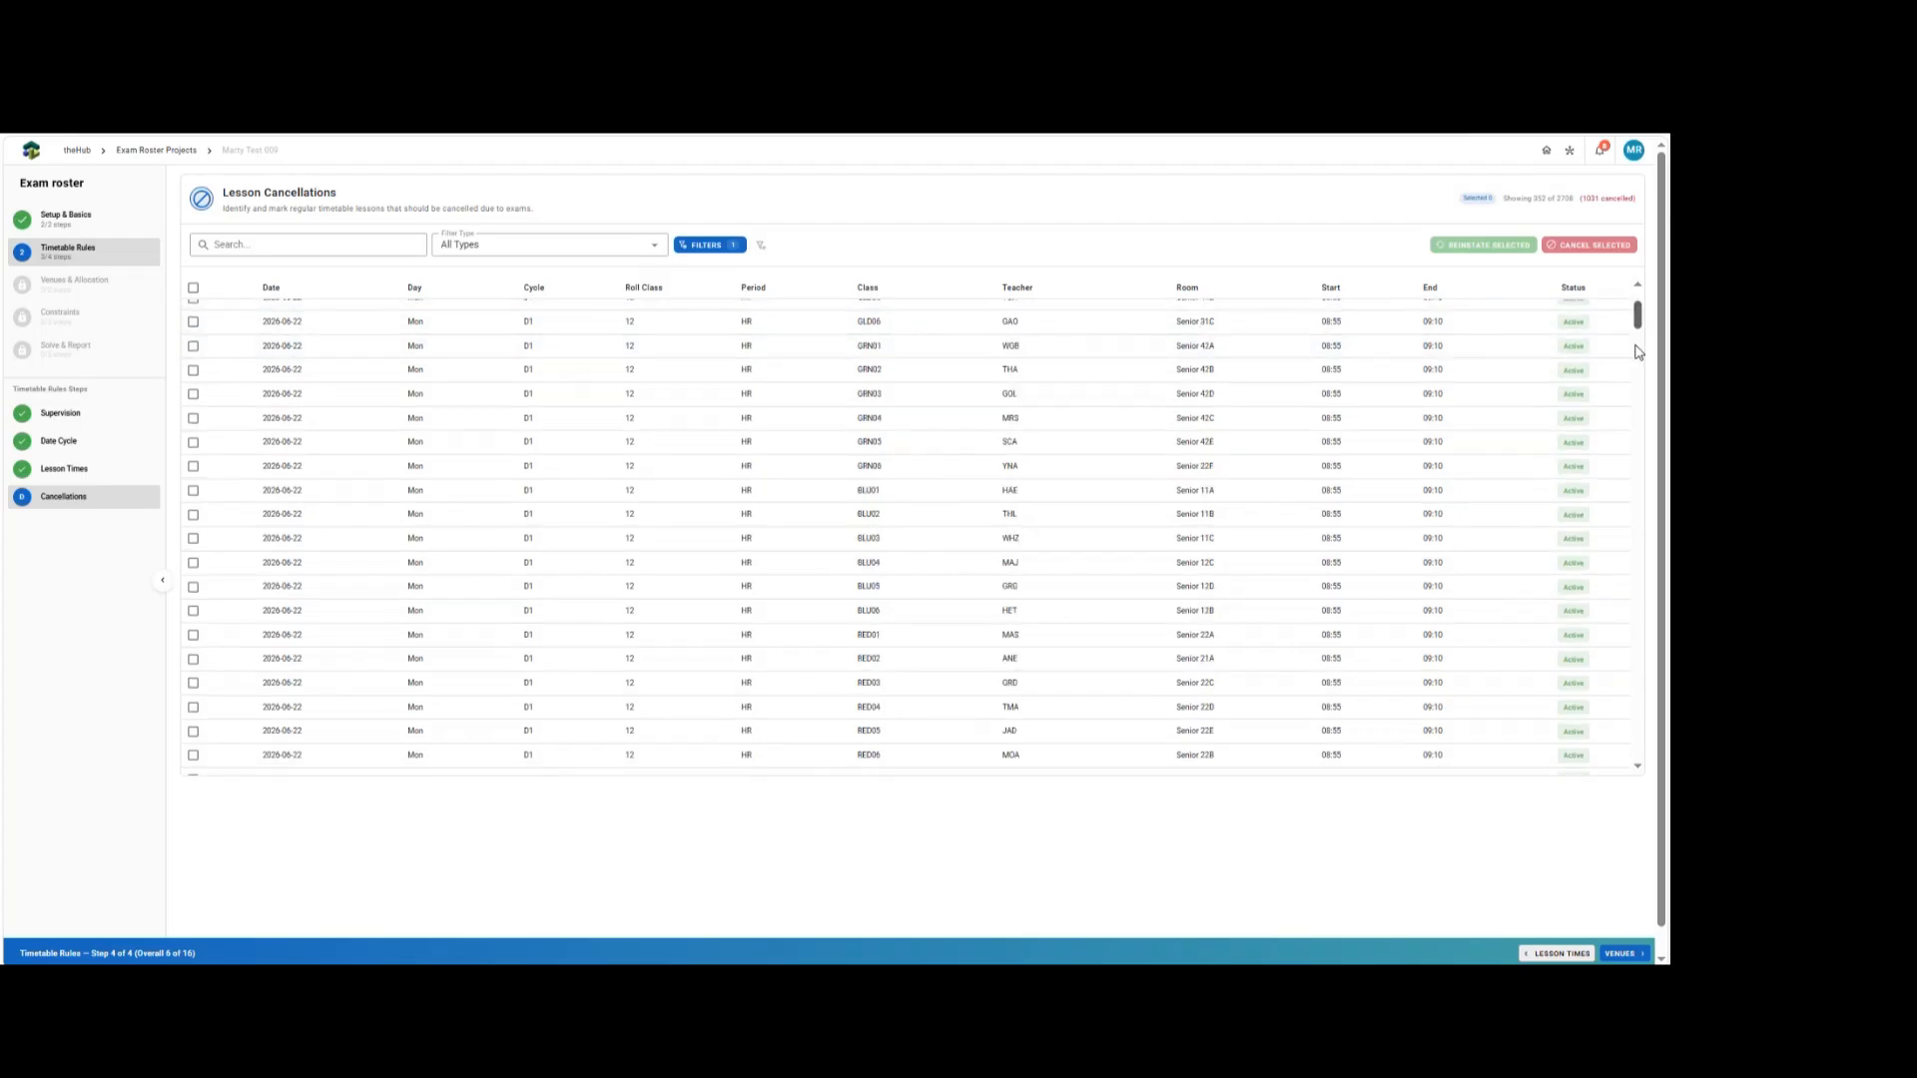
{"action": "scroll", "coordinate": [1631, 392], "scroll_direction": "down", "scroll_amount": 20}
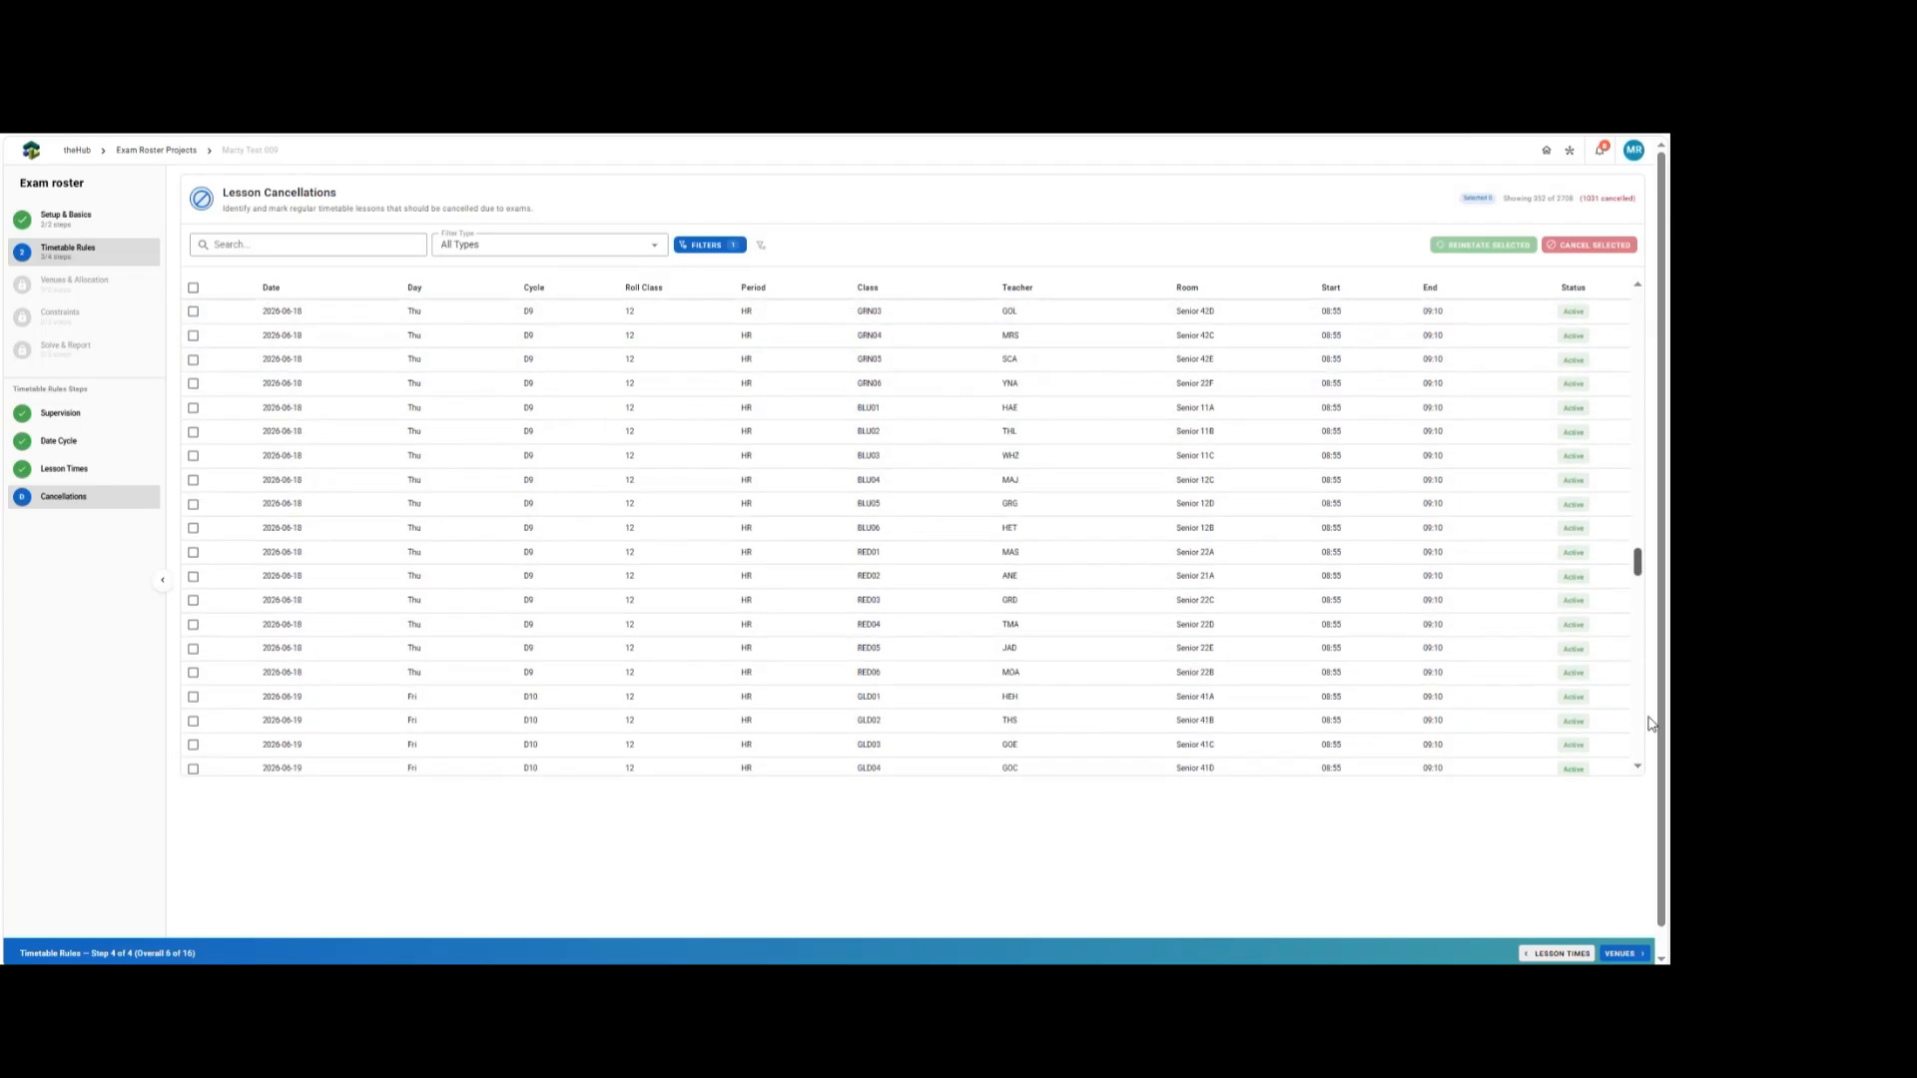
{"action": "left_click_drag", "start_coordinate": [1652, 711], "coordinate": [1663, 404]}
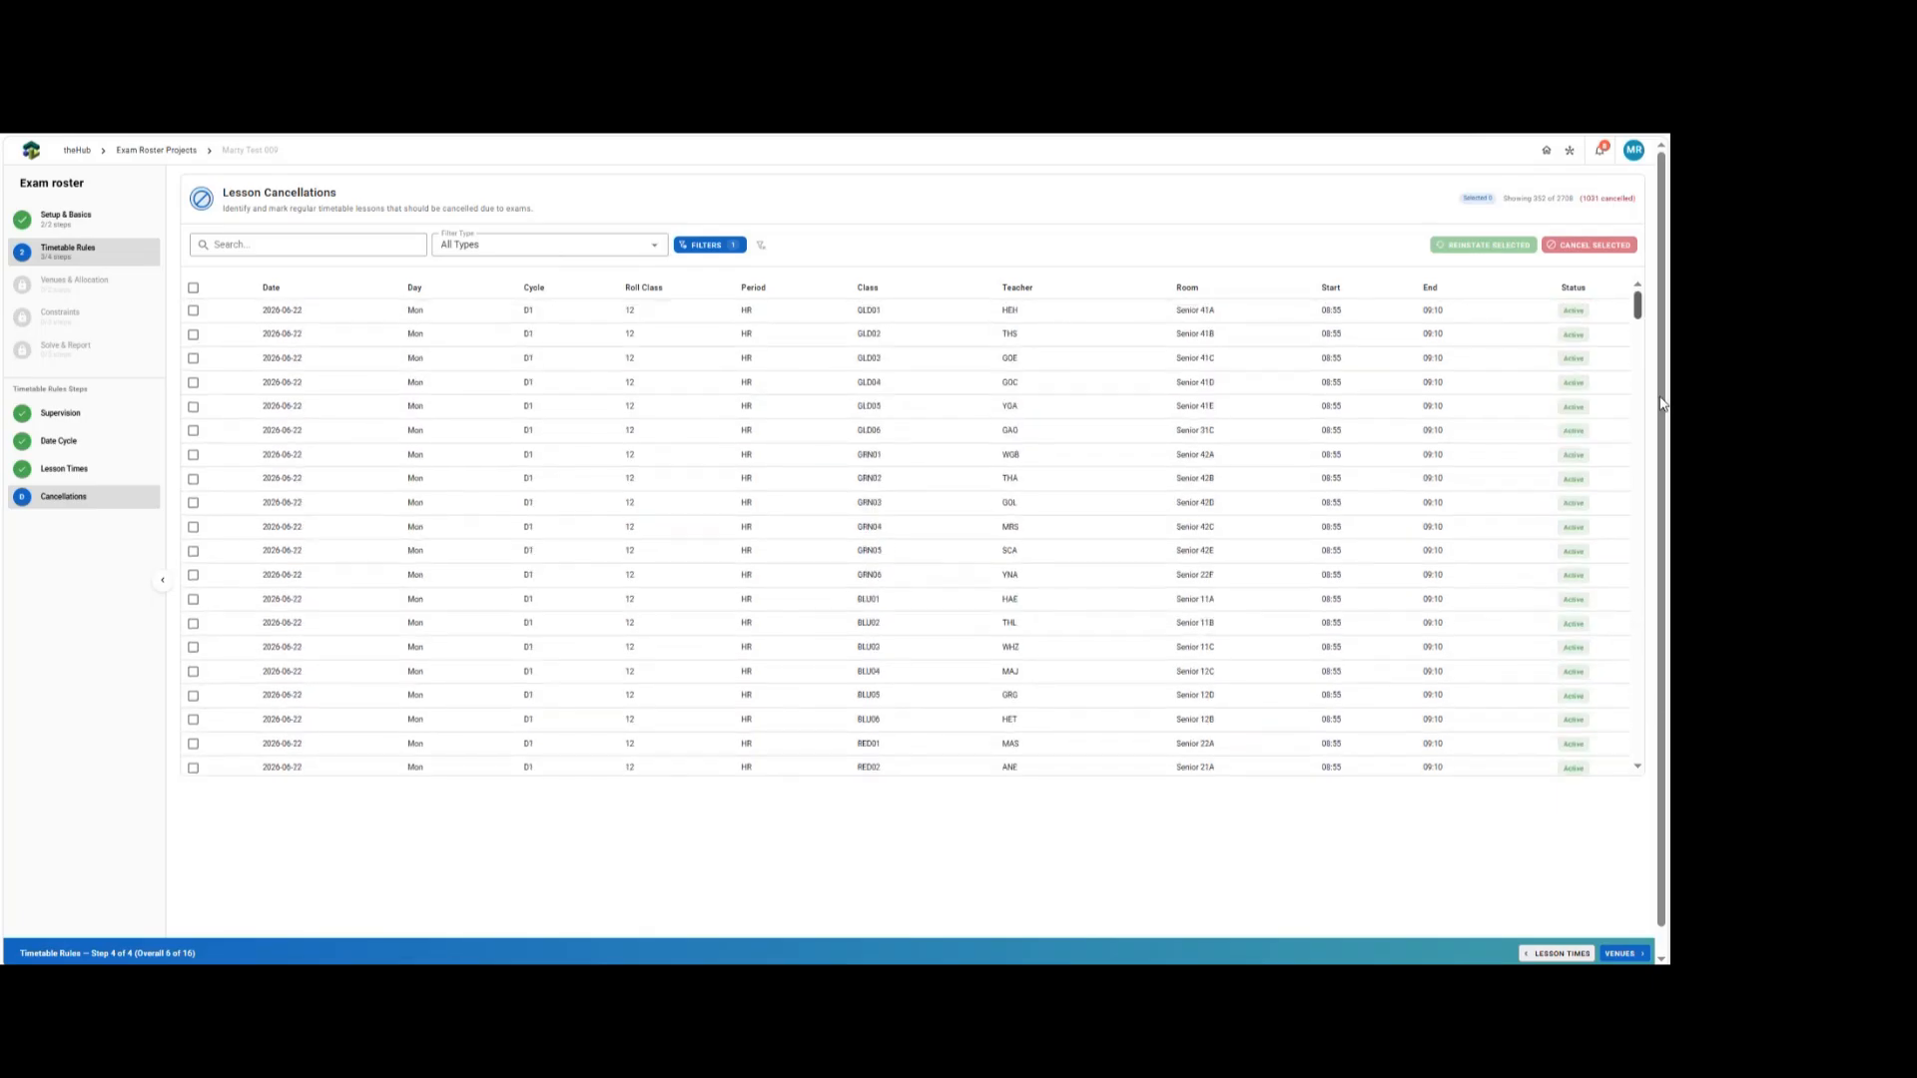
{"action": "left_click", "coordinate": [192, 287]}
{"action": "left_click", "coordinate": [1474, 247]}
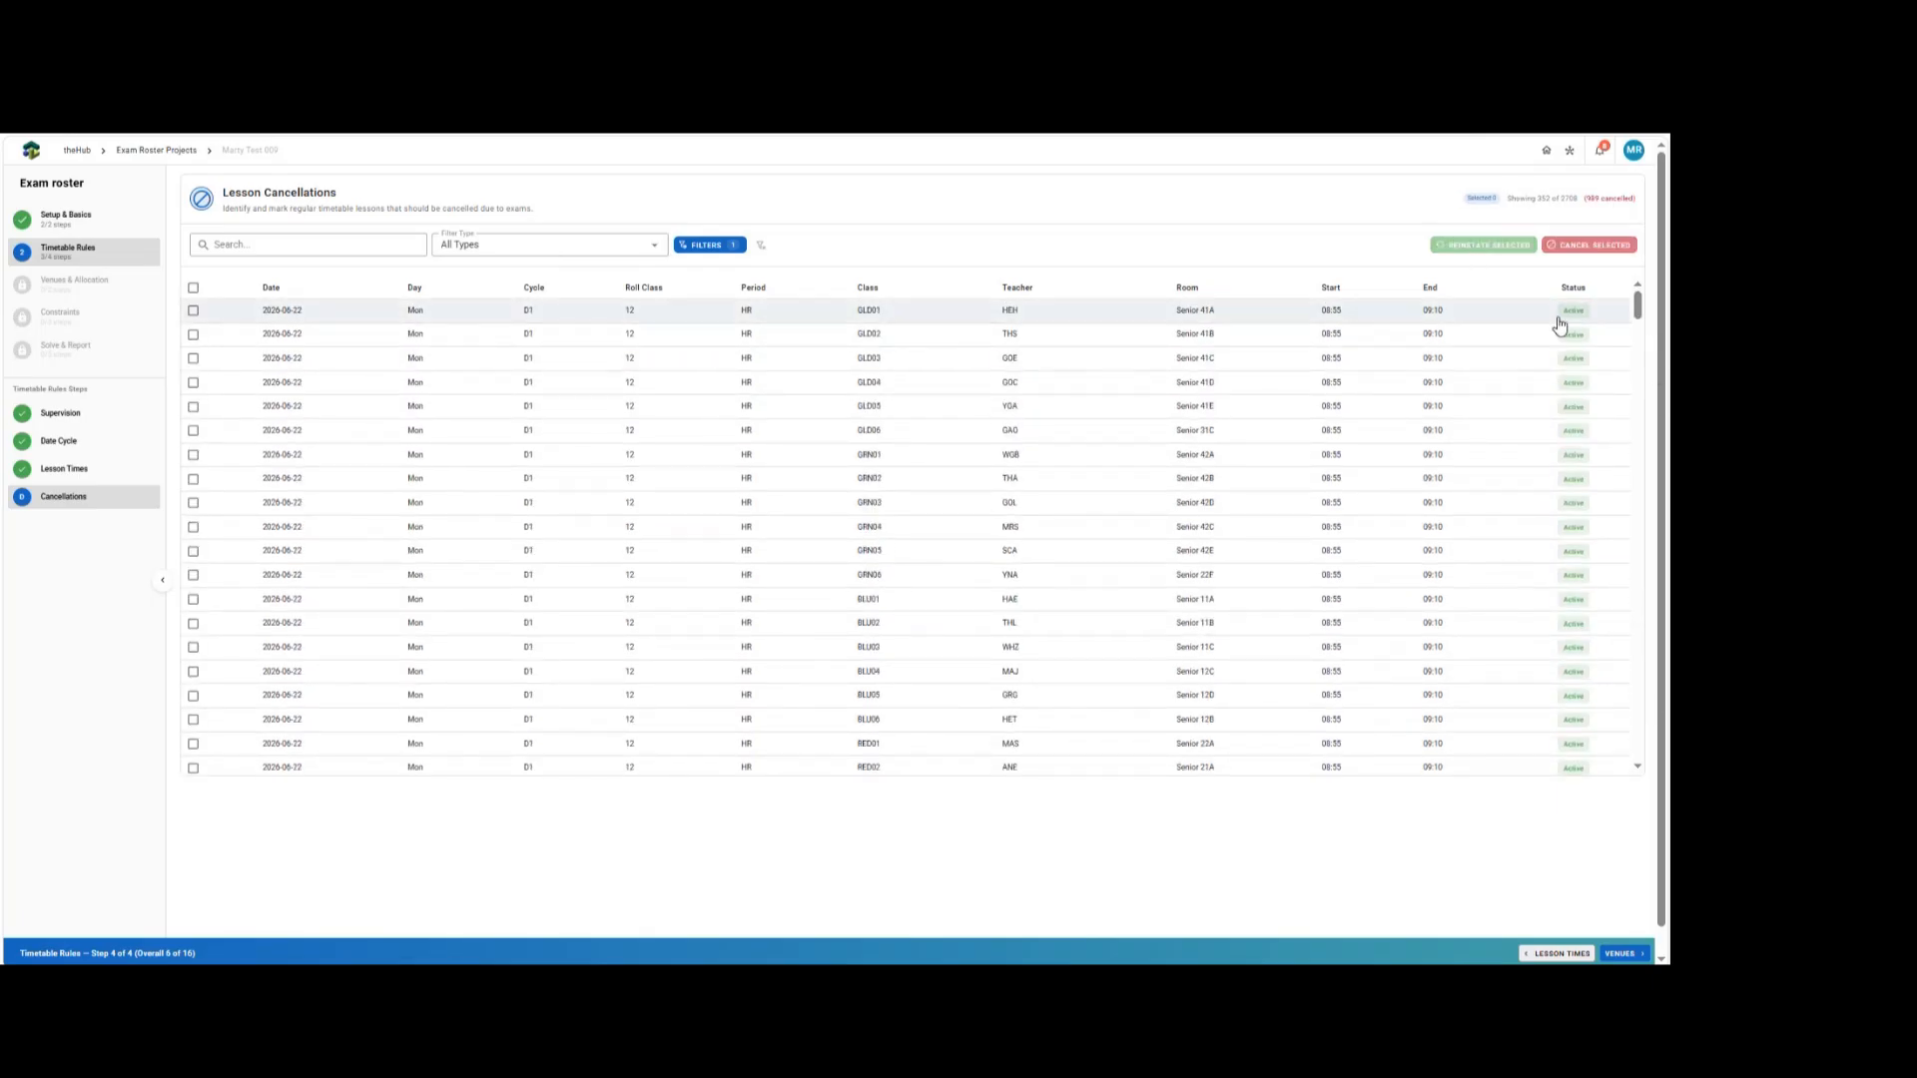
{"action": "mouse_move", "coordinate": [1636, 312]}
{"action": "left_mouse_down"}
{"action": "mouse_move", "coordinate": [1638, 736]}
{"action": "mouse_move", "coordinate": [1638, 312]}
{"action": "left_mouse_up"}
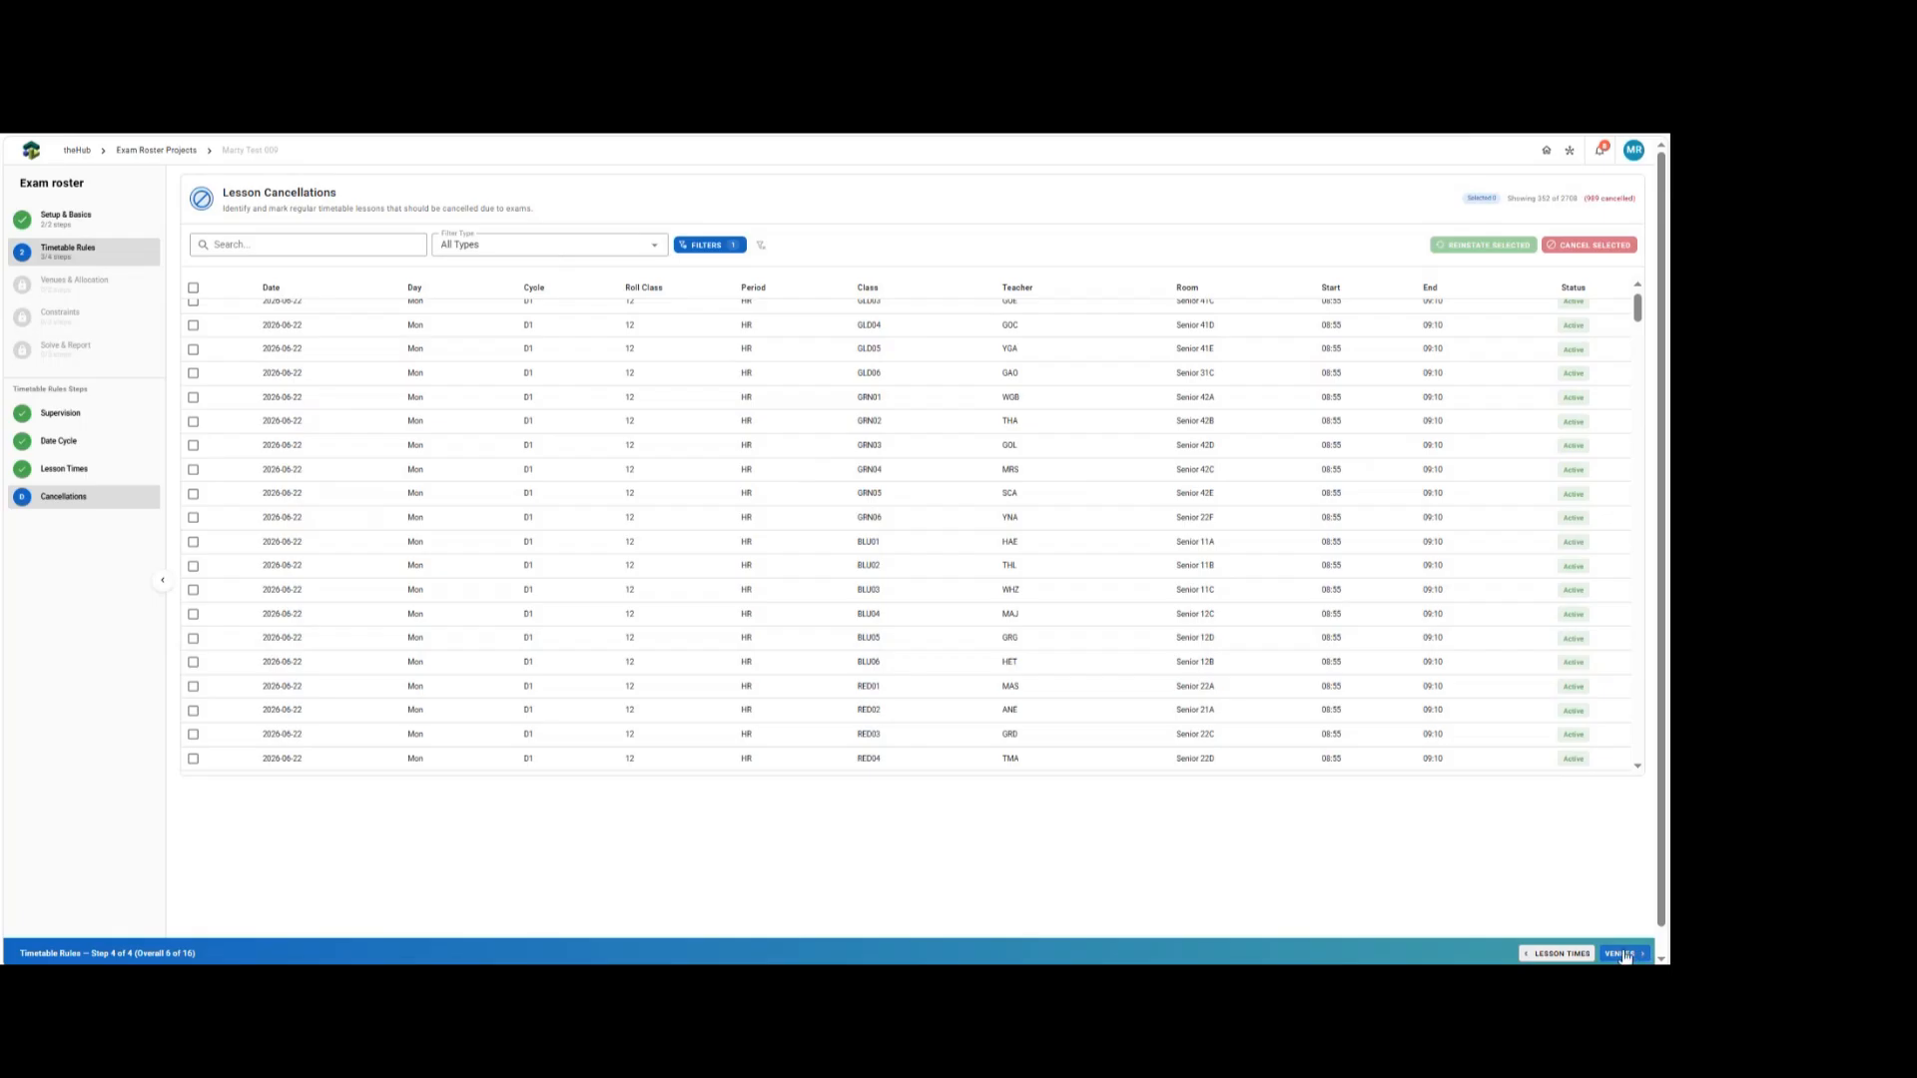
Move on to the Venues step and add Gym, Hall, Junior 11A, Junior 11B and Junior 21A as exam venues.
{"action": "left_click", "coordinate": [1625, 955]}
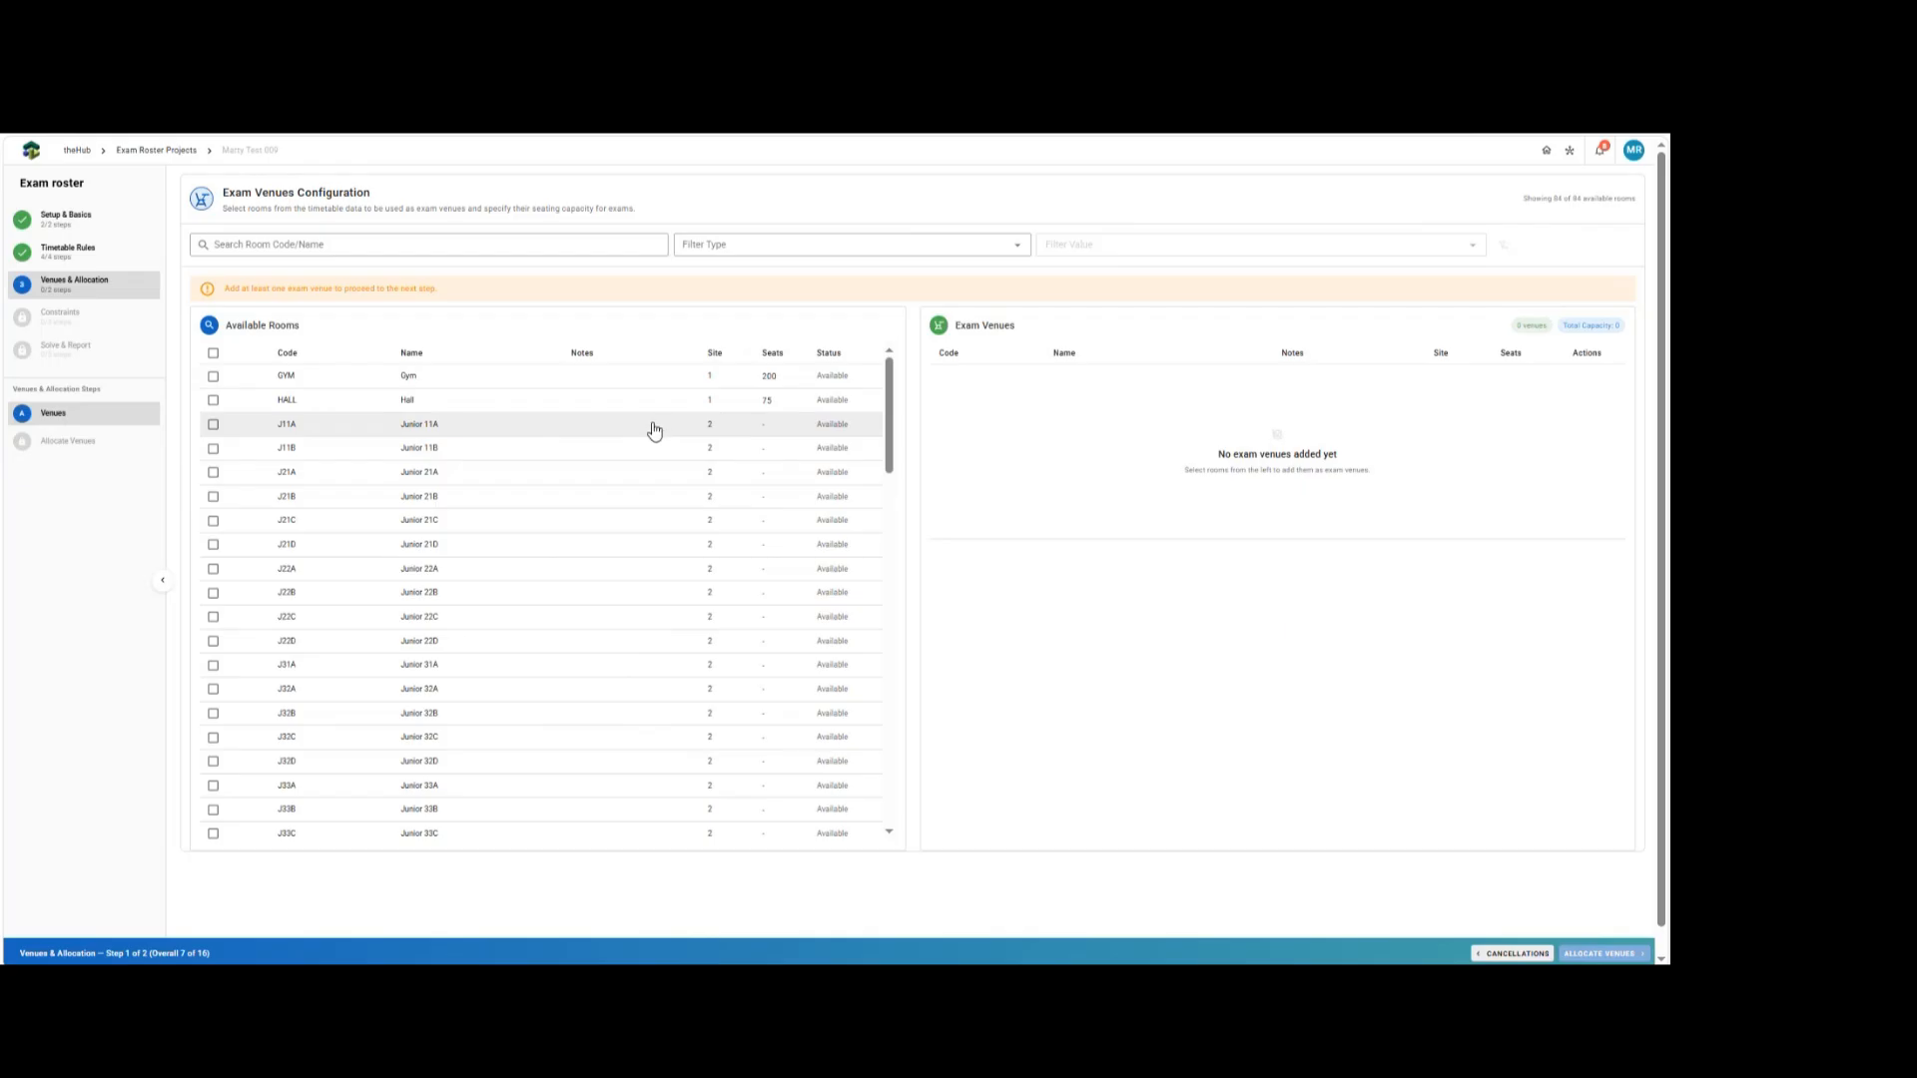
{"action": "left_click", "coordinate": [459, 383]}
{"action": "left_click", "coordinate": [449, 376]}
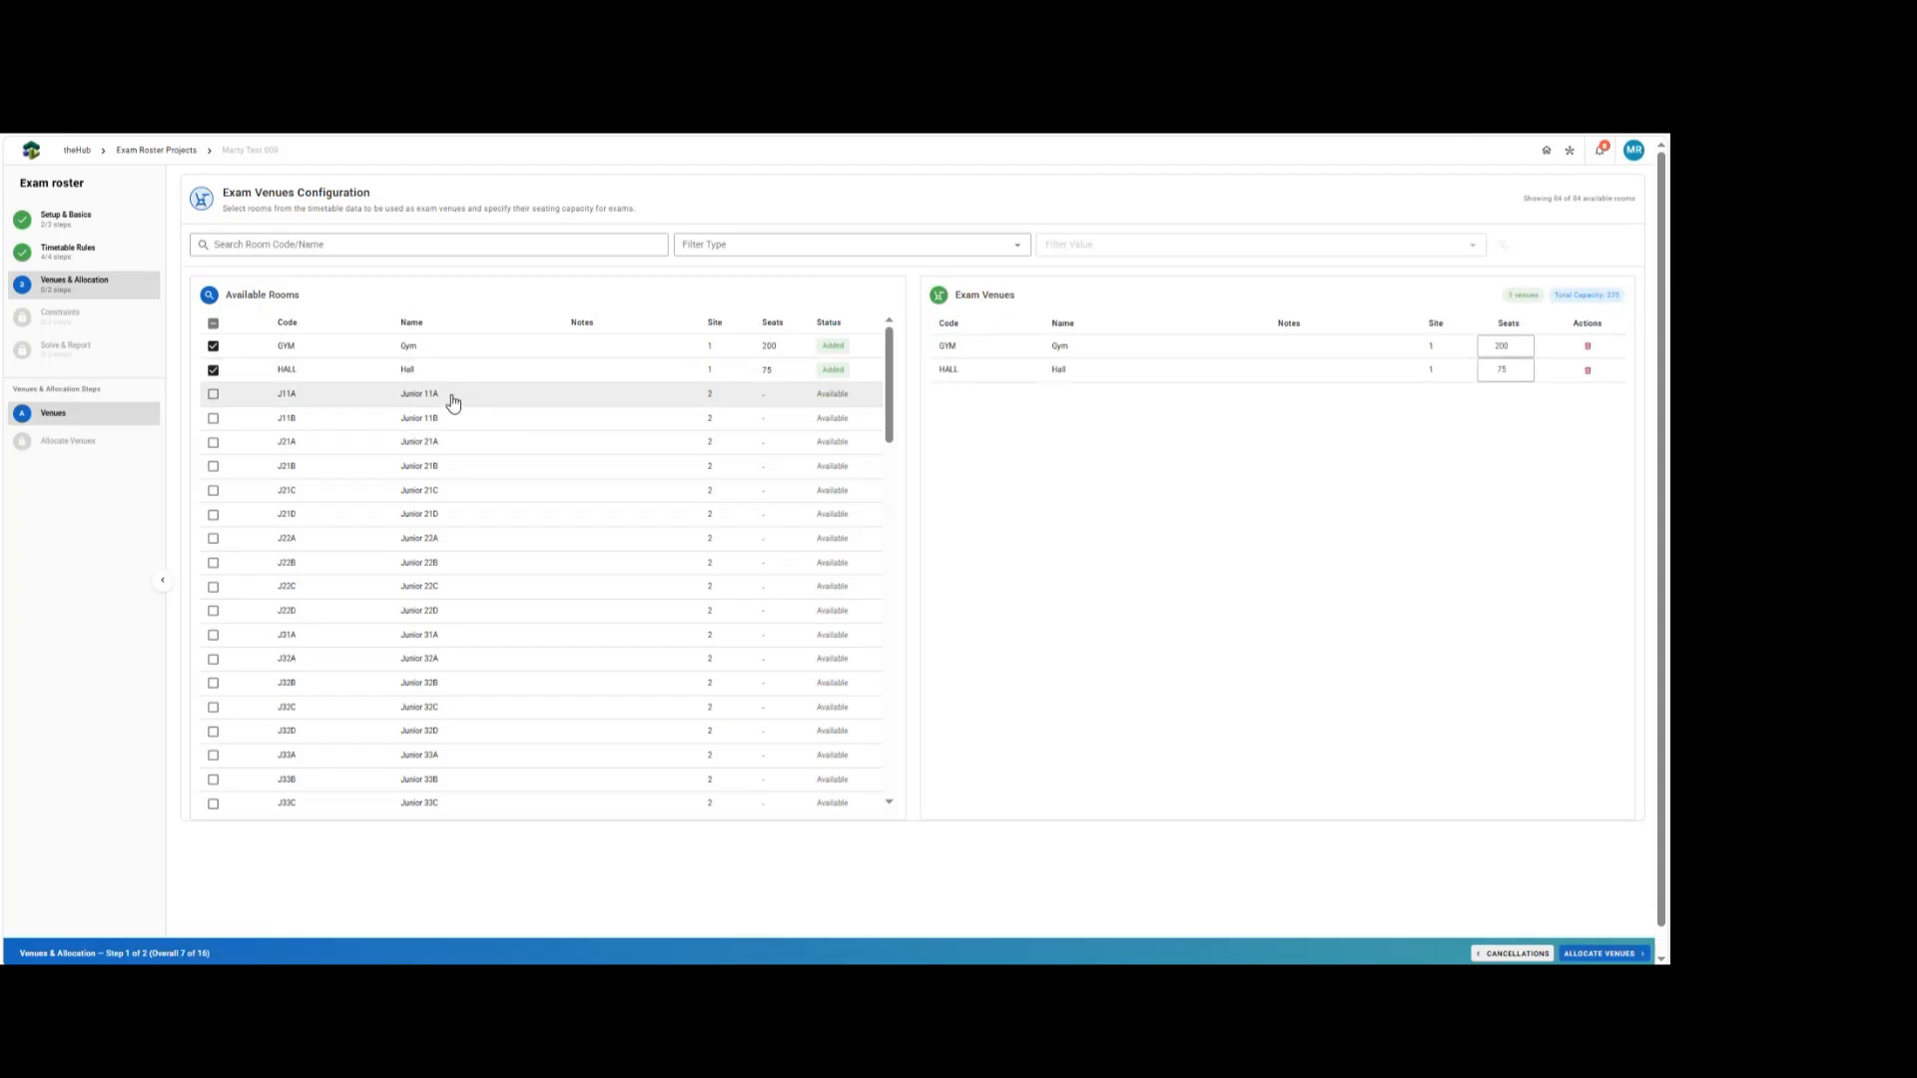
{"action": "left_click", "coordinate": [449, 395]}
{"action": "left_click", "coordinate": [437, 418]}
{"action": "left_click", "coordinate": [436, 441]}
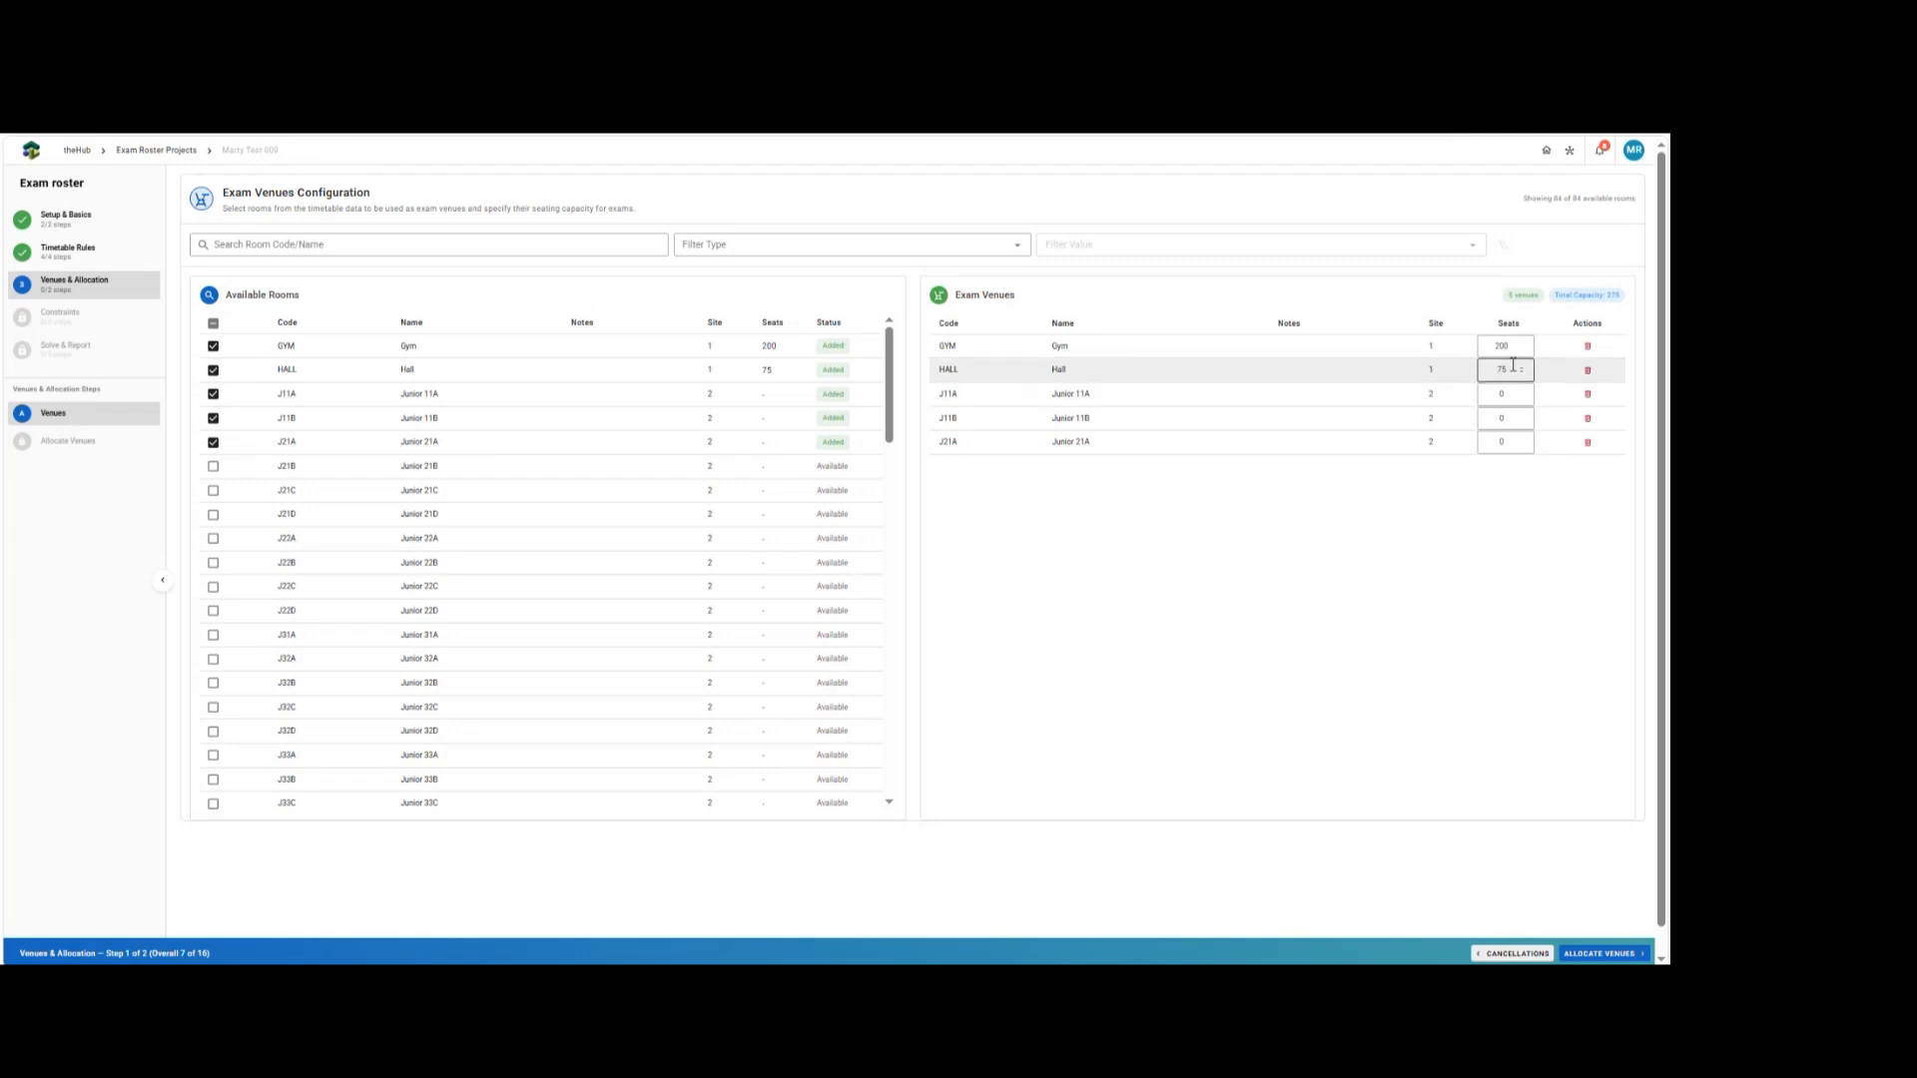
Set venue seat capacities to Hall 150, Junior 11A 100, Junior 11B 40 and Junior 21A 20.
{"action": "type", "text": "0"}
{"action": "key", "text": "Tab"}
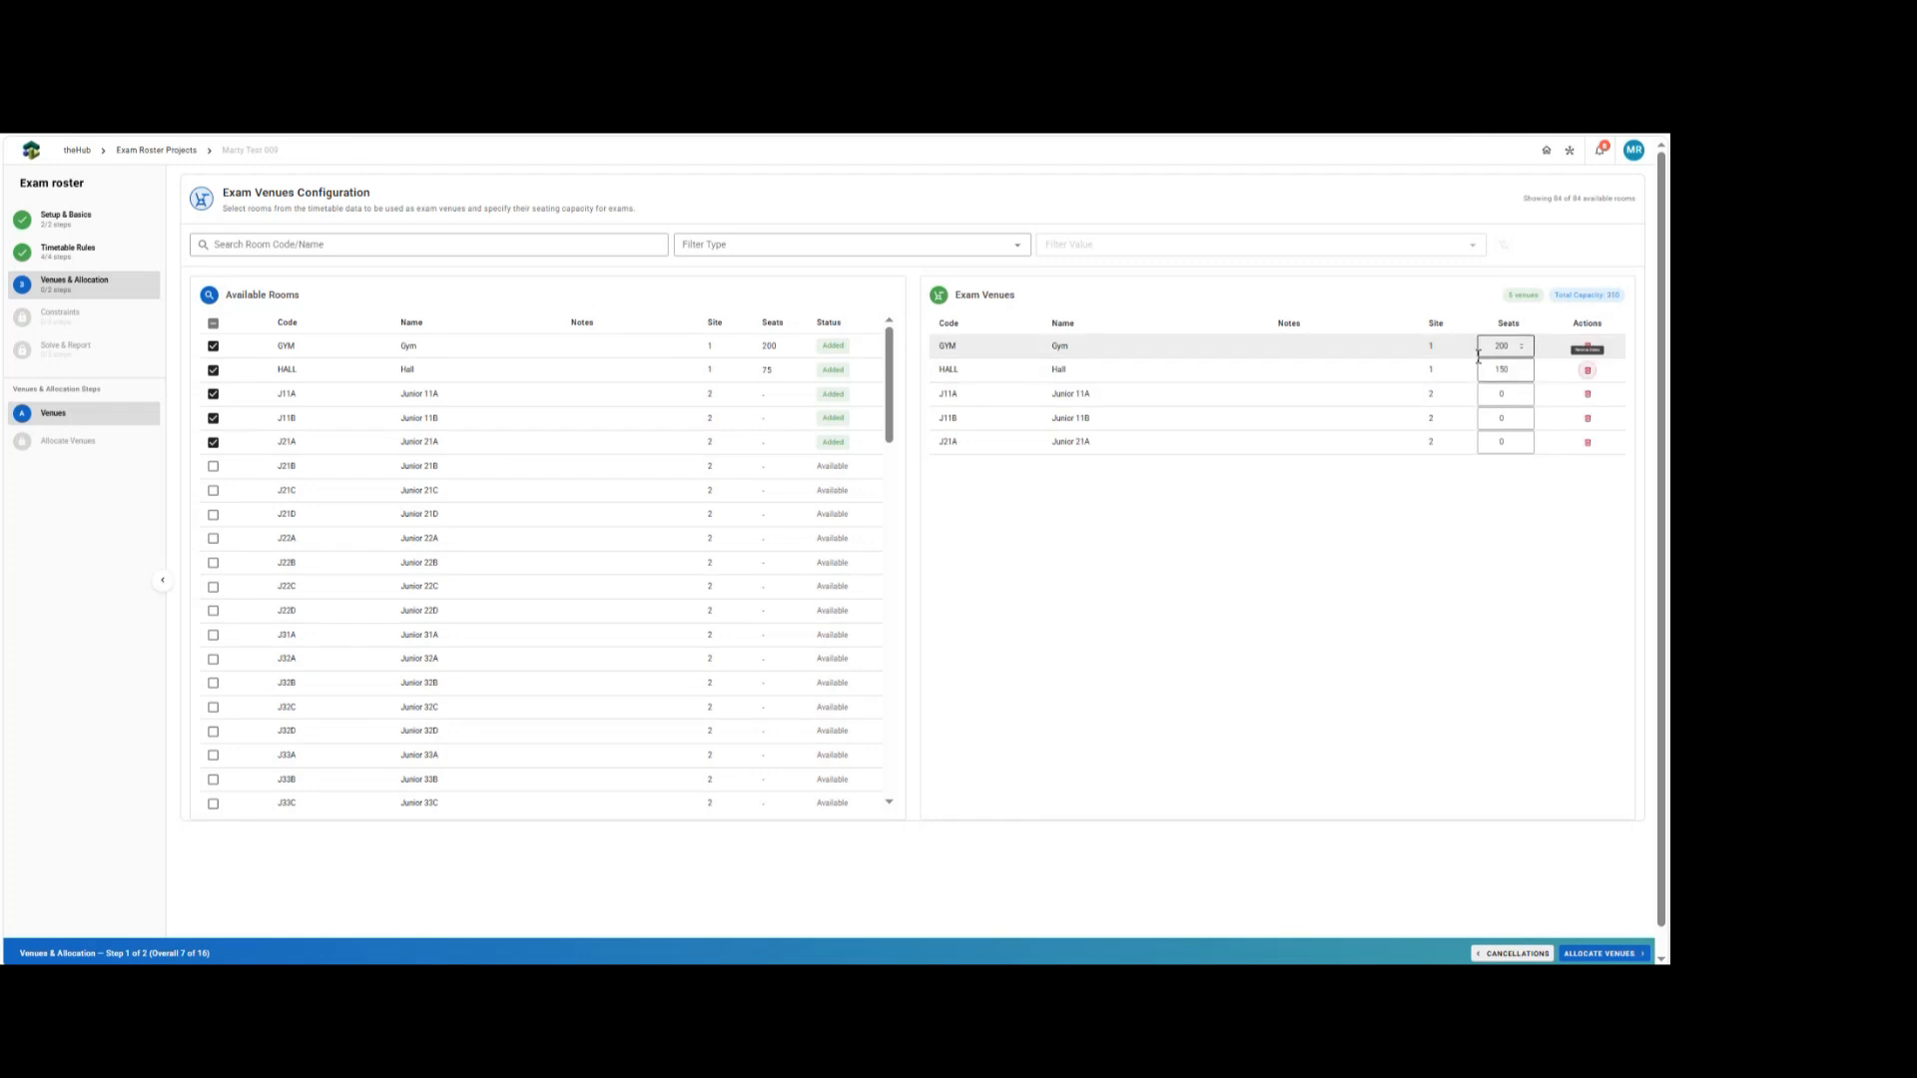
{"action": "left_click", "coordinate": [1511, 393]}
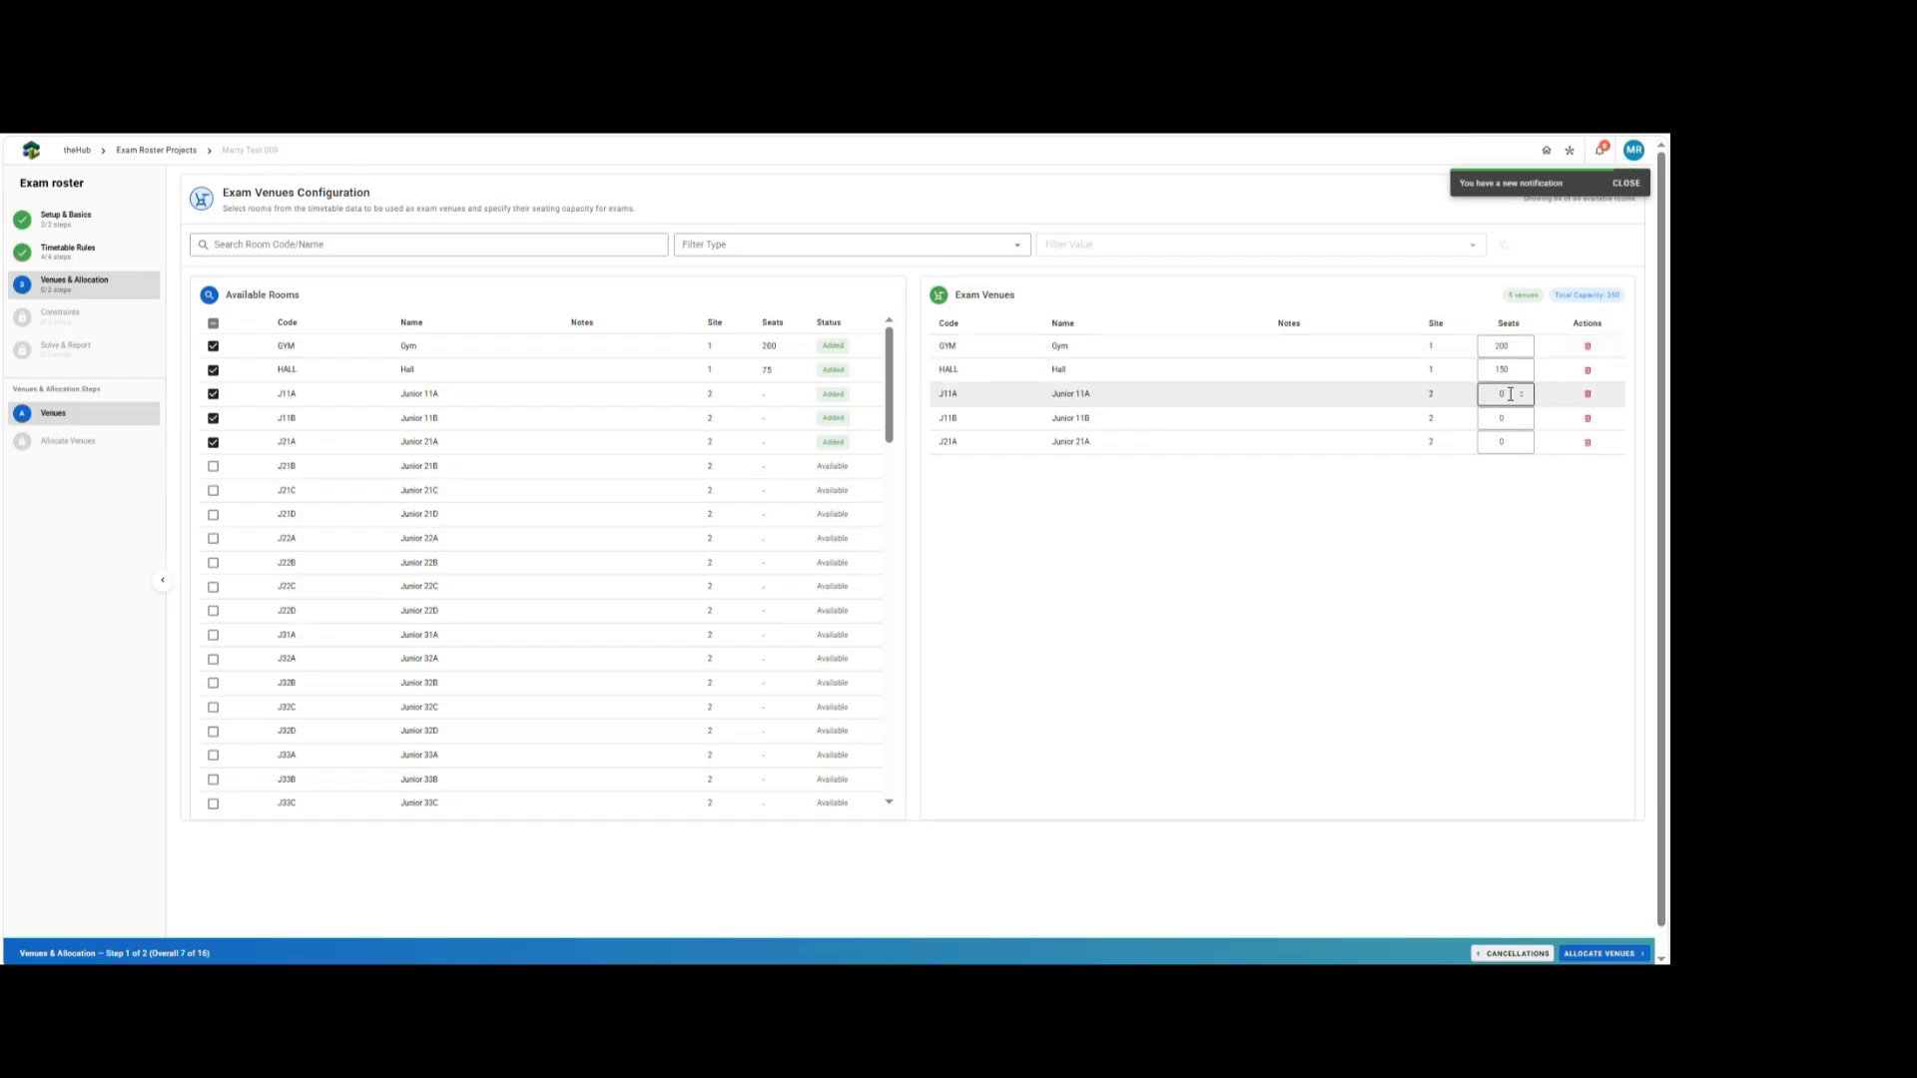
{"action": "key", "text": "BackSpace"}
{"action": "type", "text": "100"}
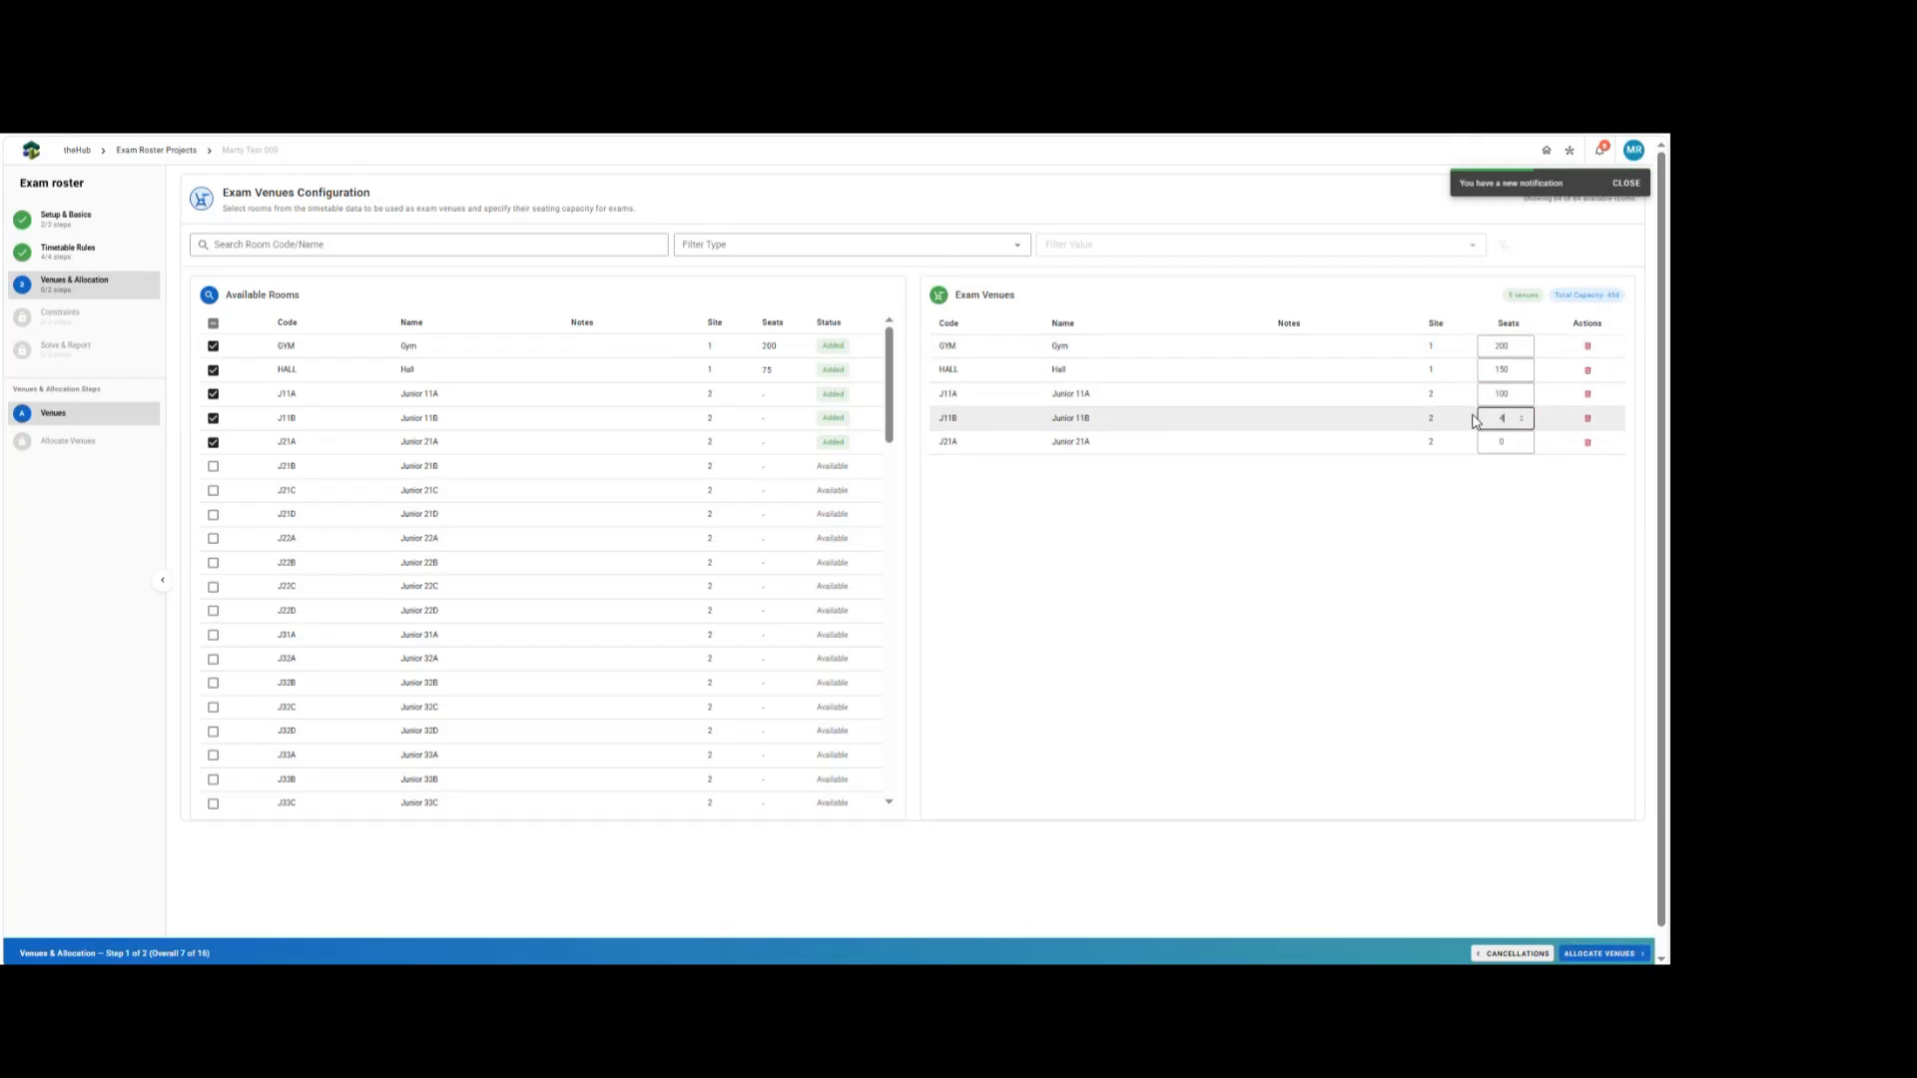
{"action": "left_click", "coordinate": [1503, 441]}
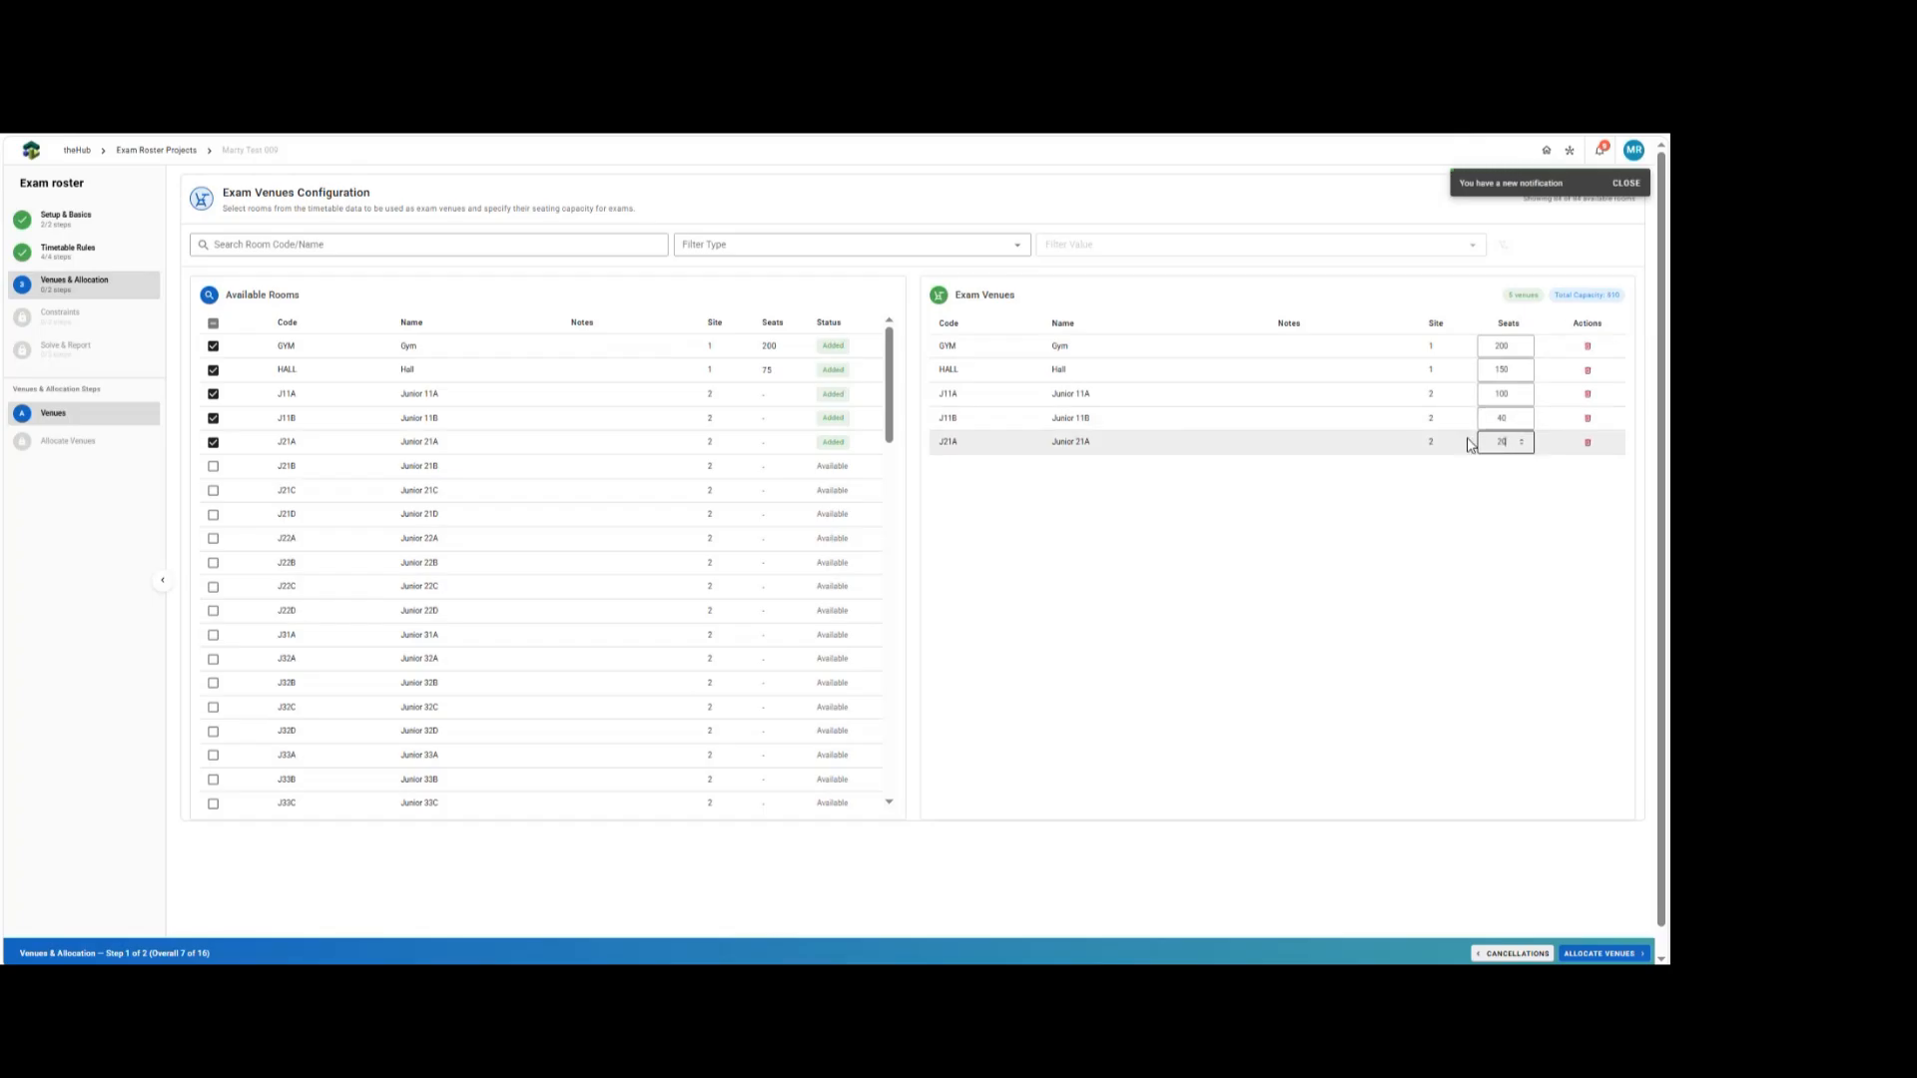
{"action": "left_click", "coordinate": [1470, 738]}
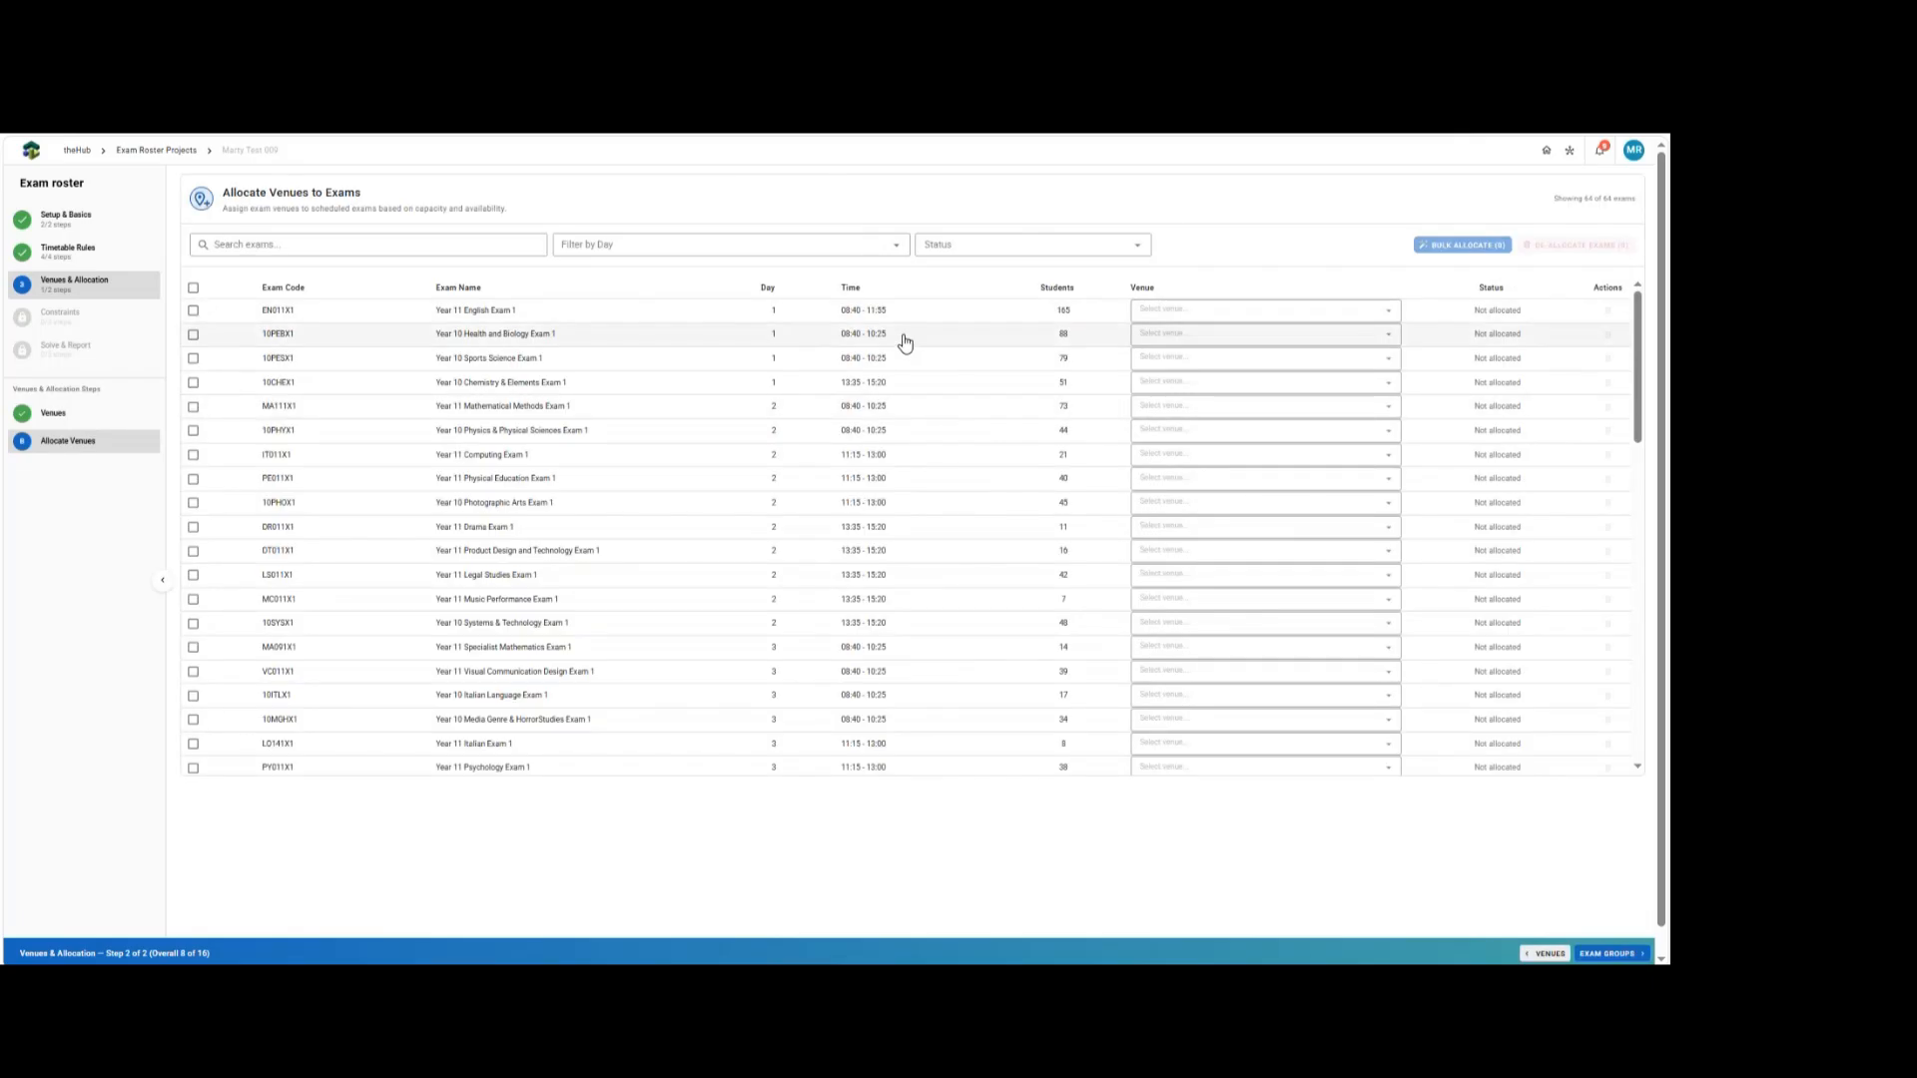
Select all exams and bulk-allocate them to the Gym, assigning all exams to the same venue.
{"action": "left_click", "coordinate": [1228, 310]}
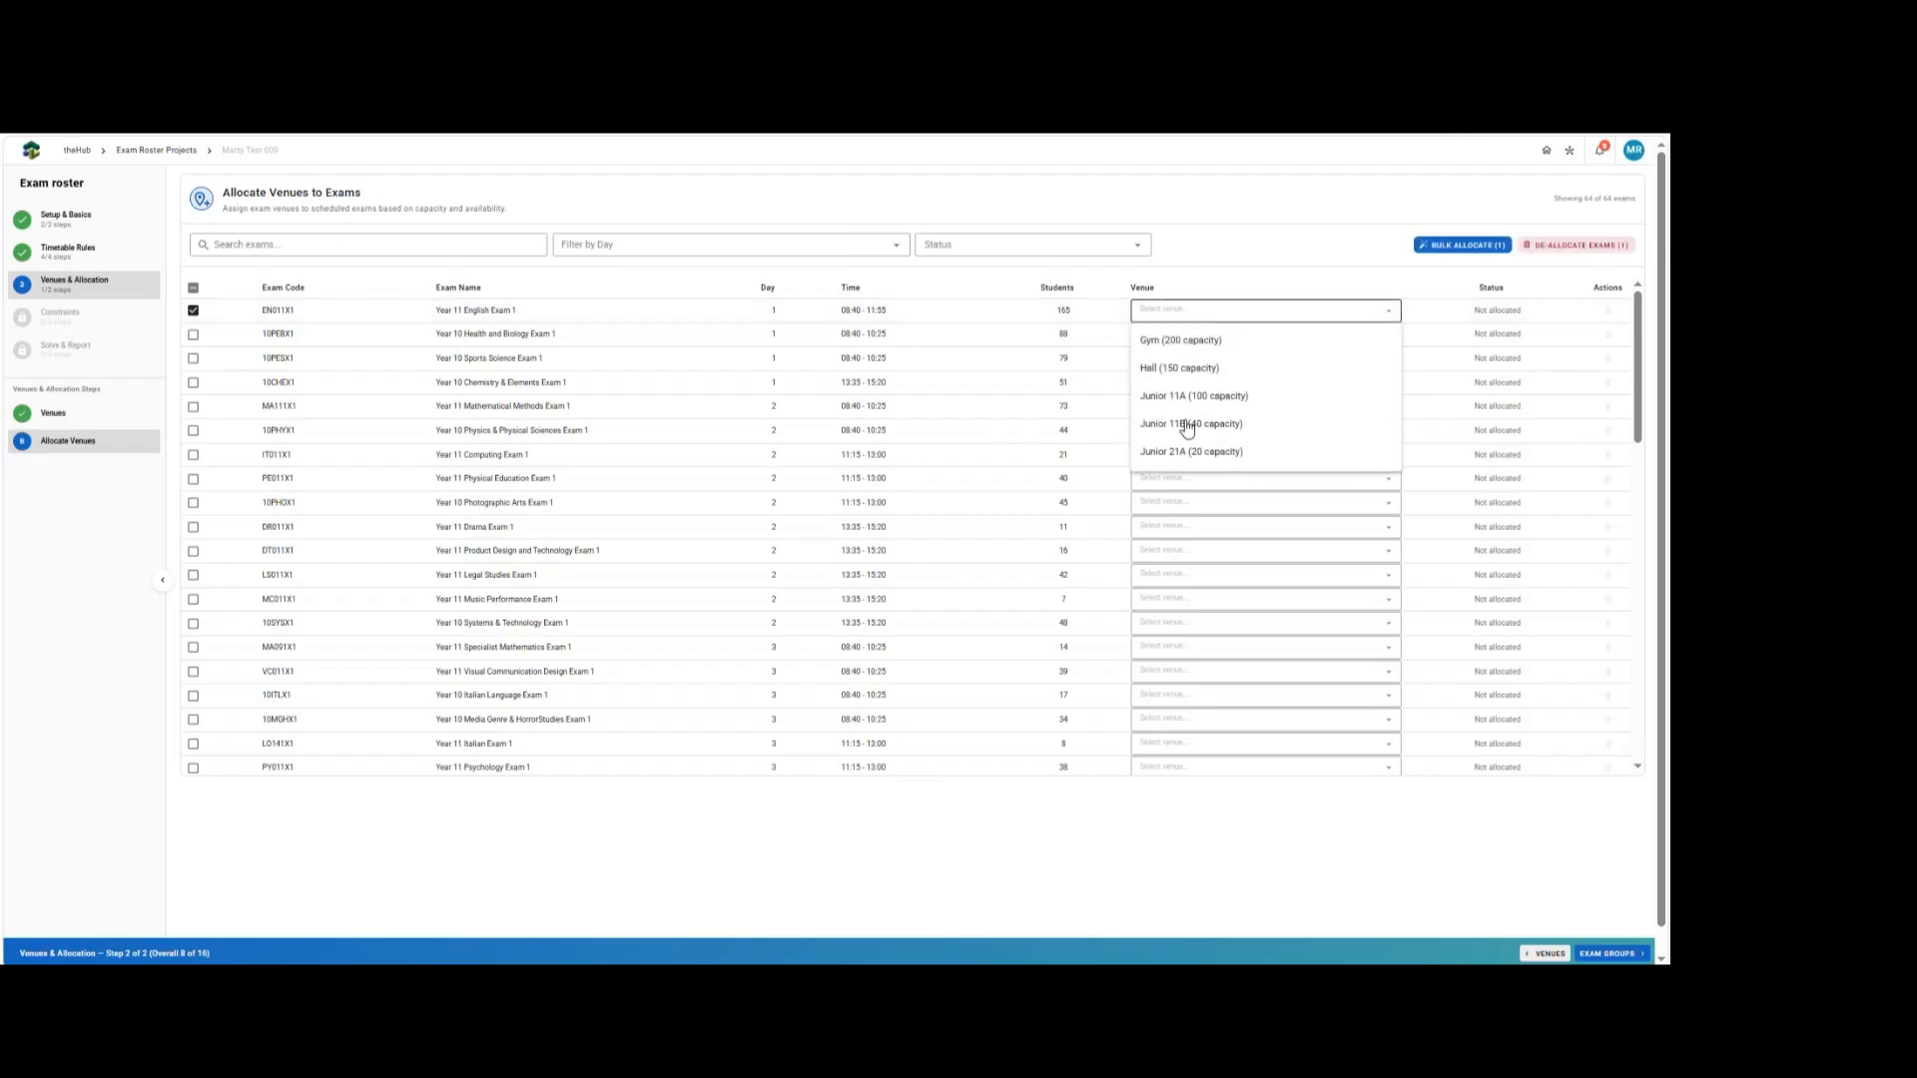
{"action": "left_click", "coordinate": [1238, 258]}
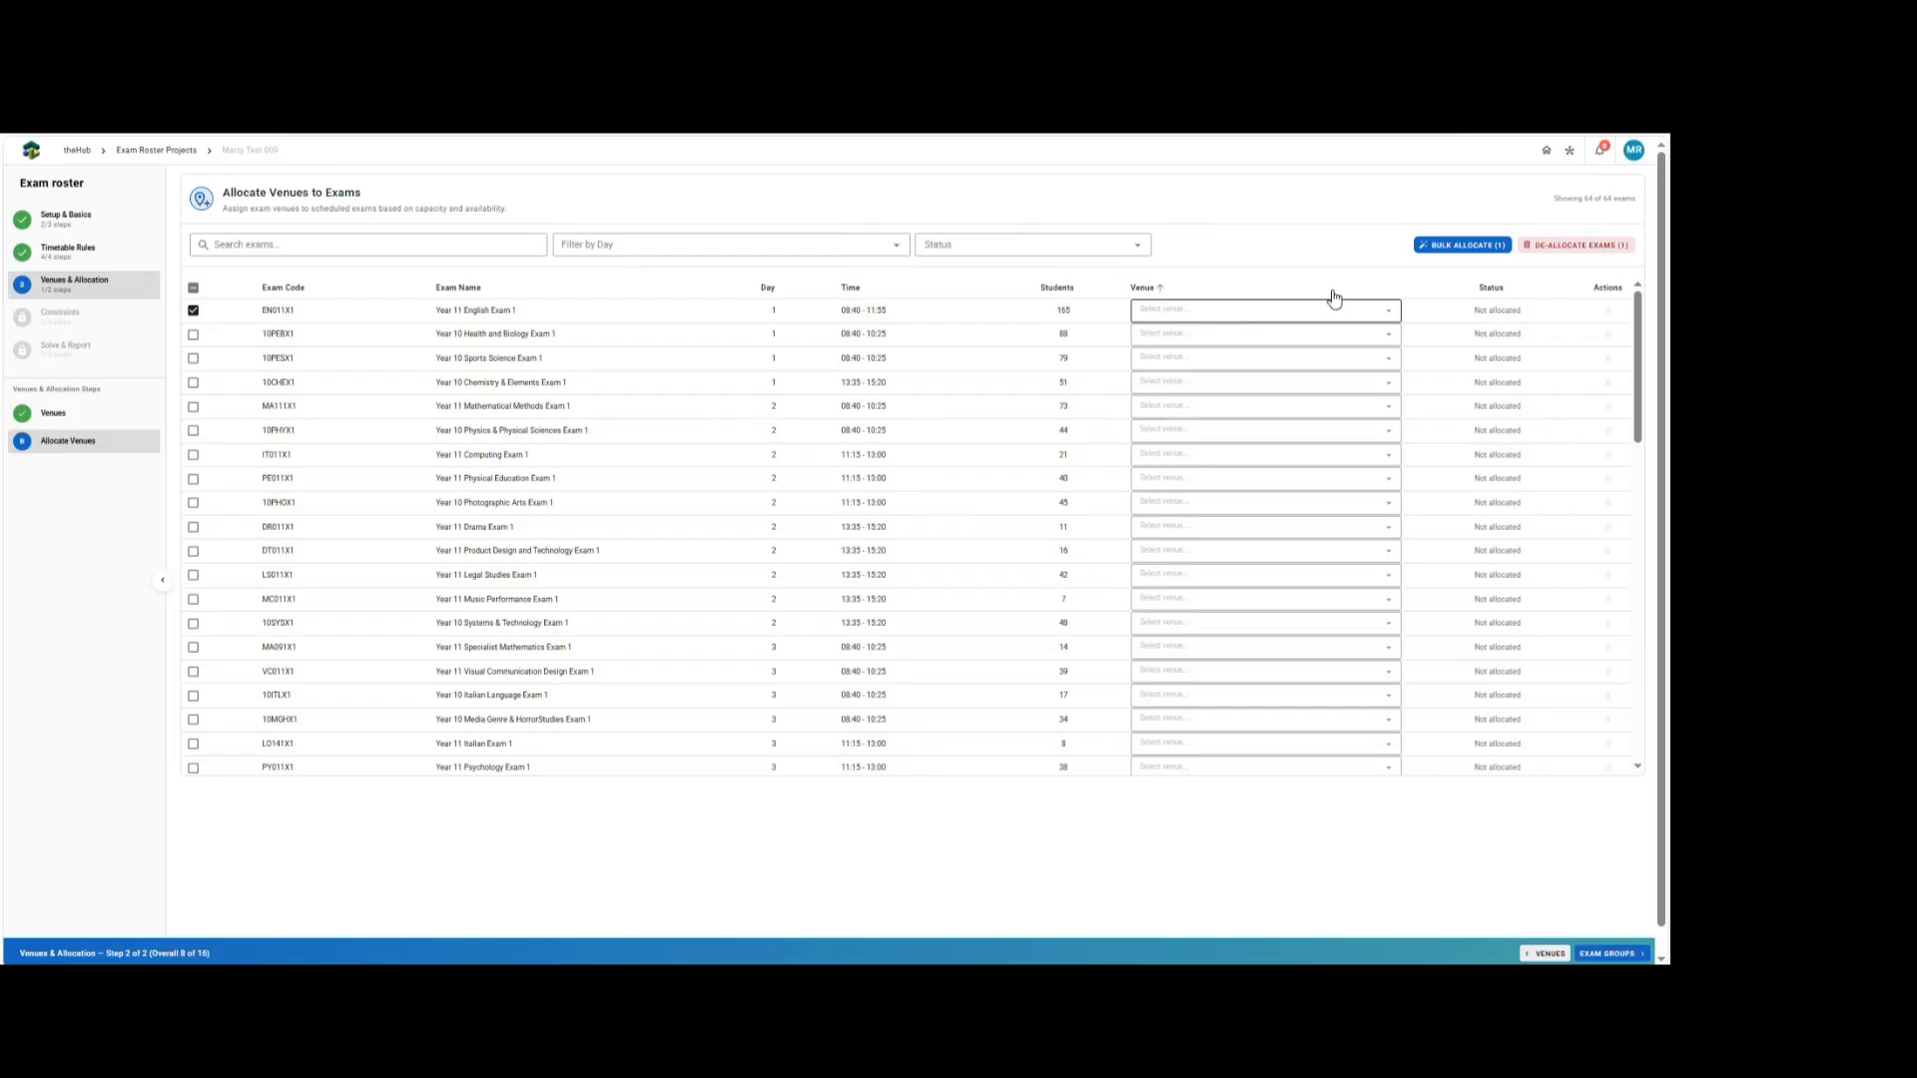
{"action": "left_click", "coordinate": [194, 289]}
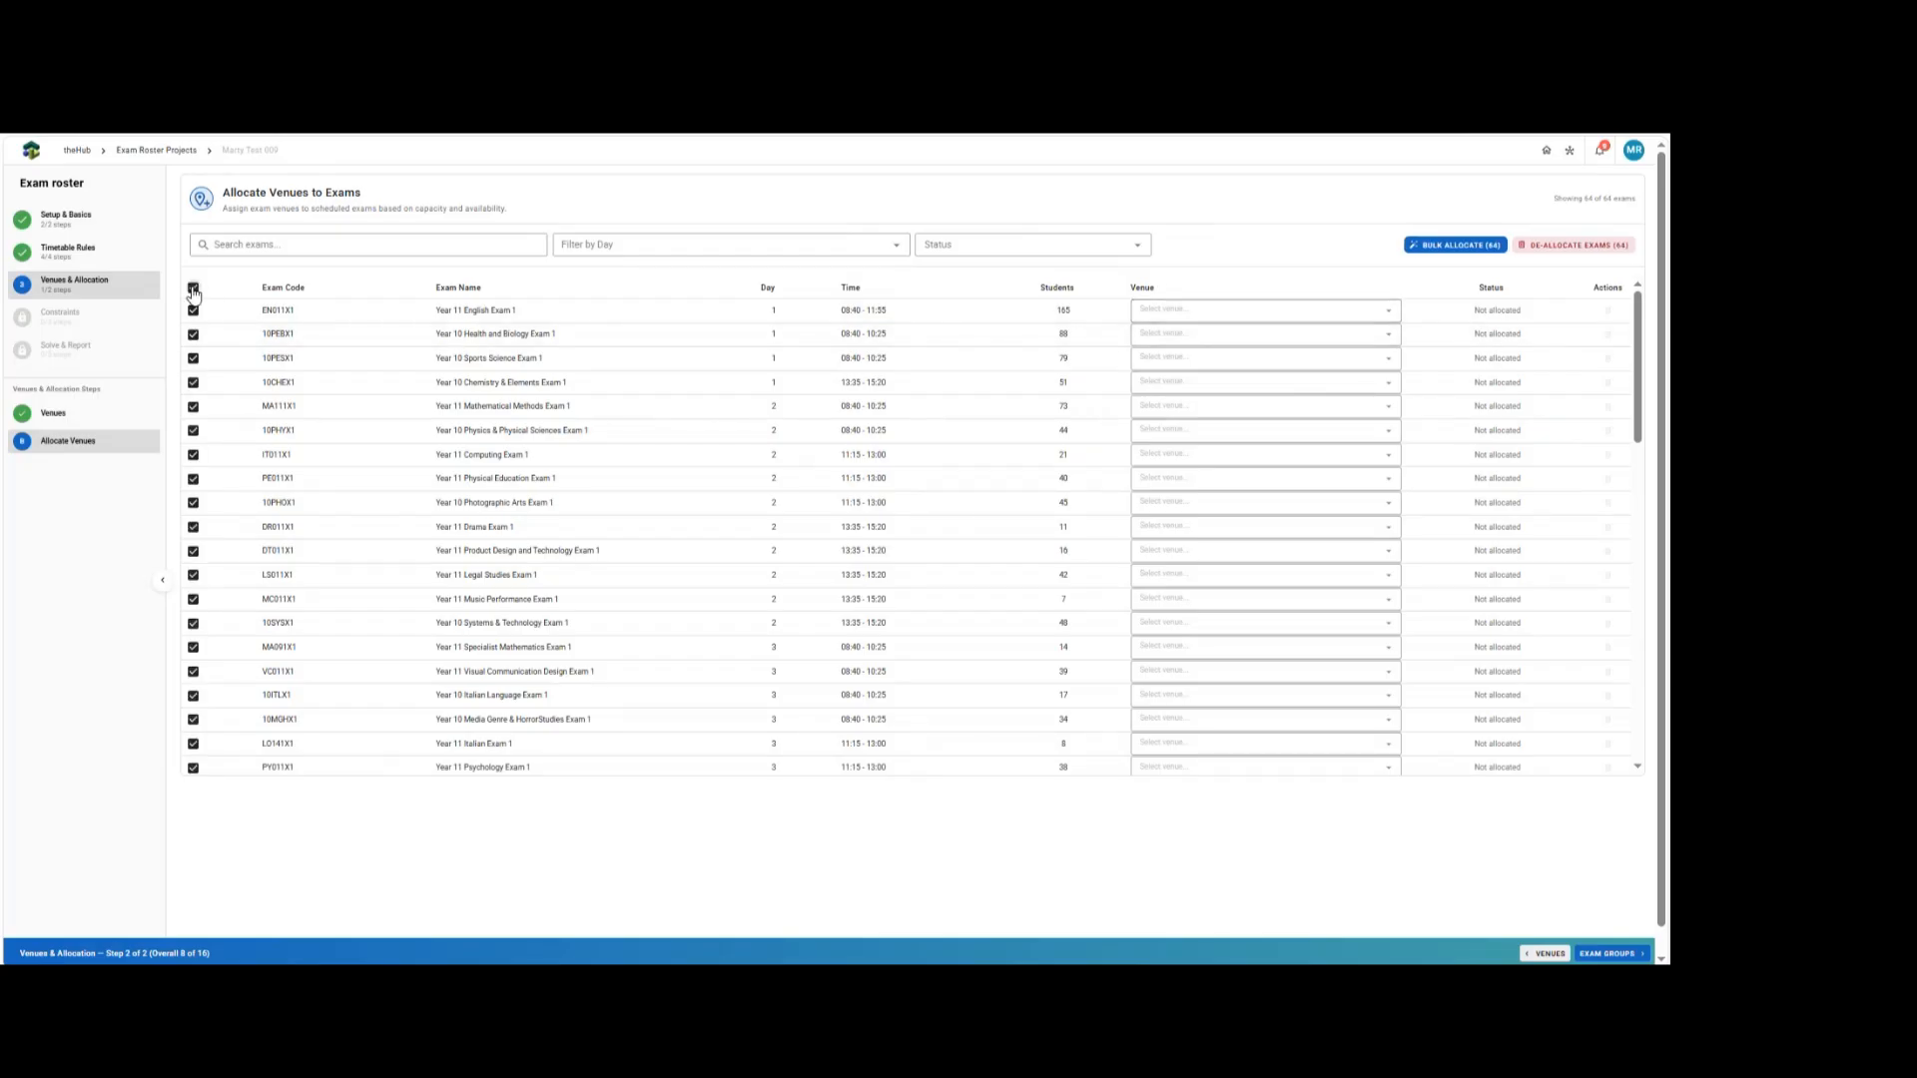
{"action": "left_click", "coordinate": [1440, 246]}
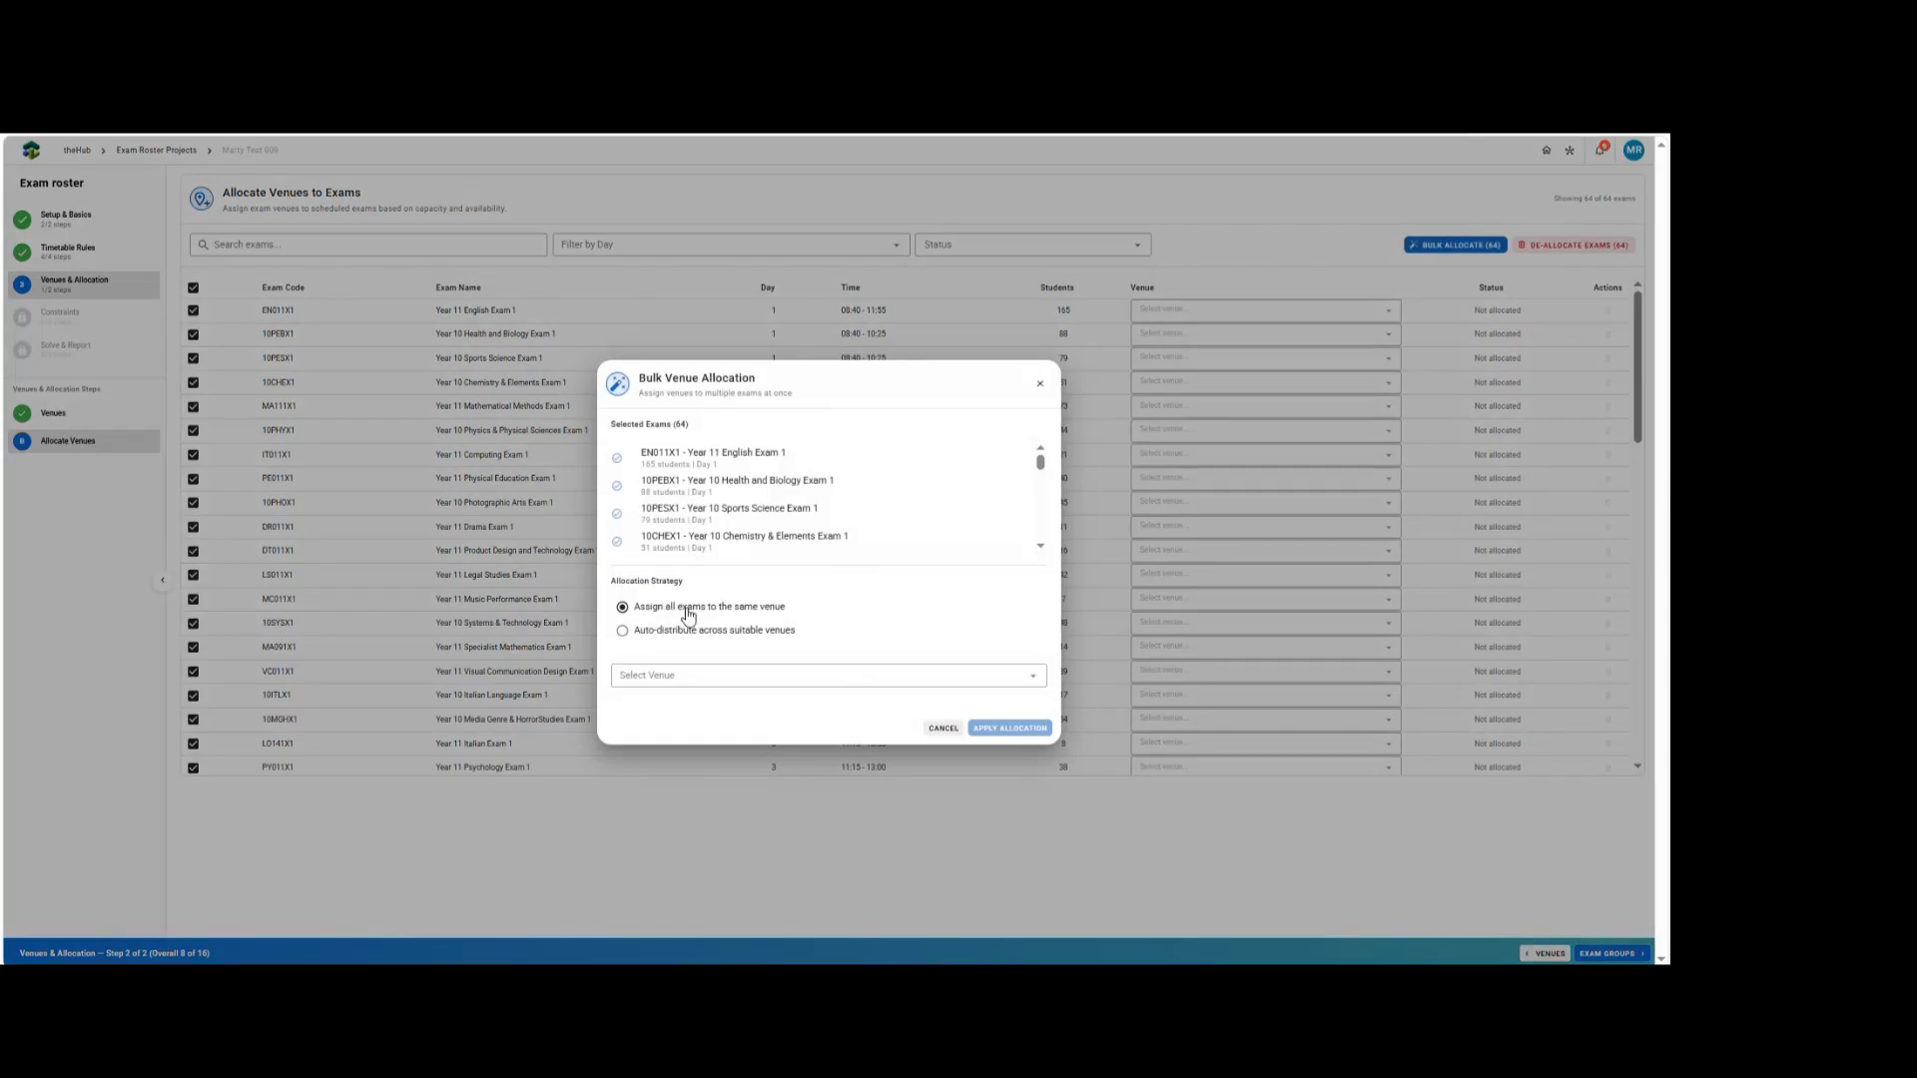
{"action": "left_click", "coordinate": [702, 679]}
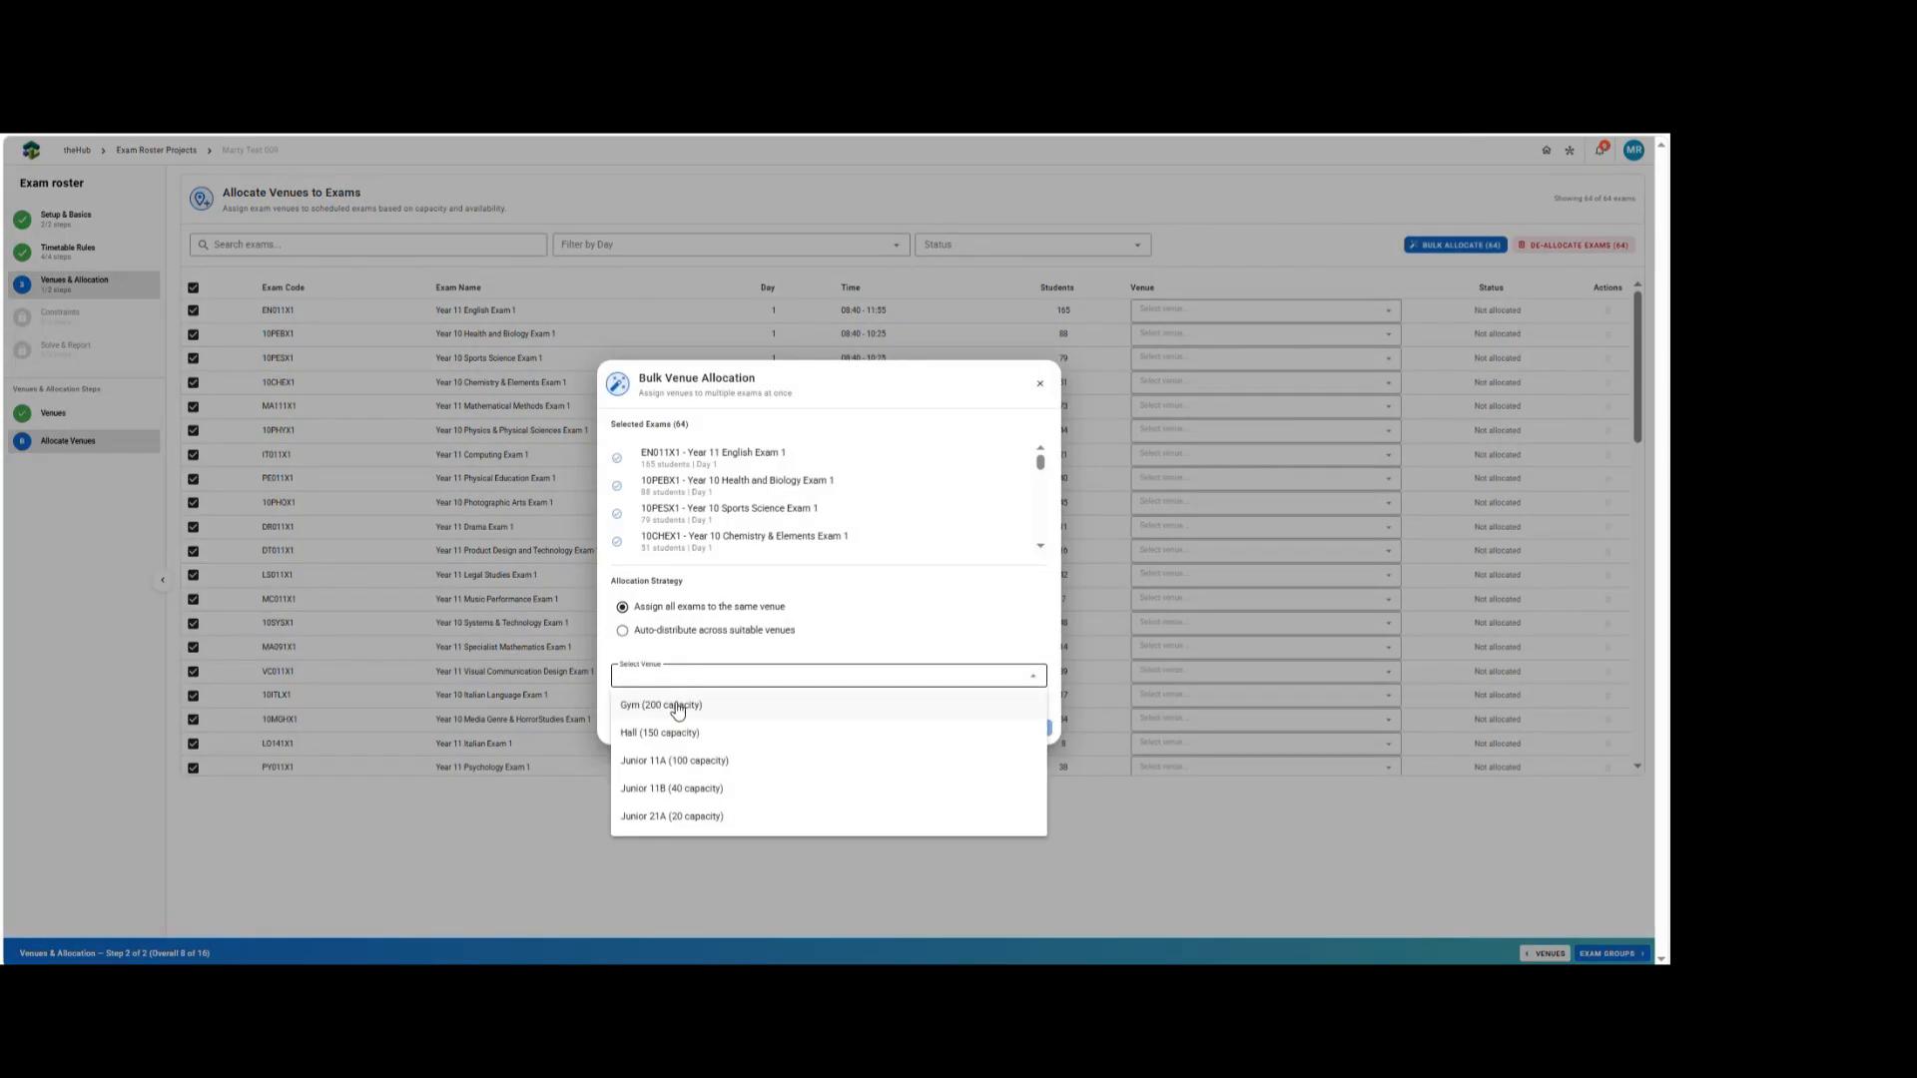
{"action": "left_click", "coordinate": [663, 707]}
{"action": "left_click", "coordinate": [995, 739]}
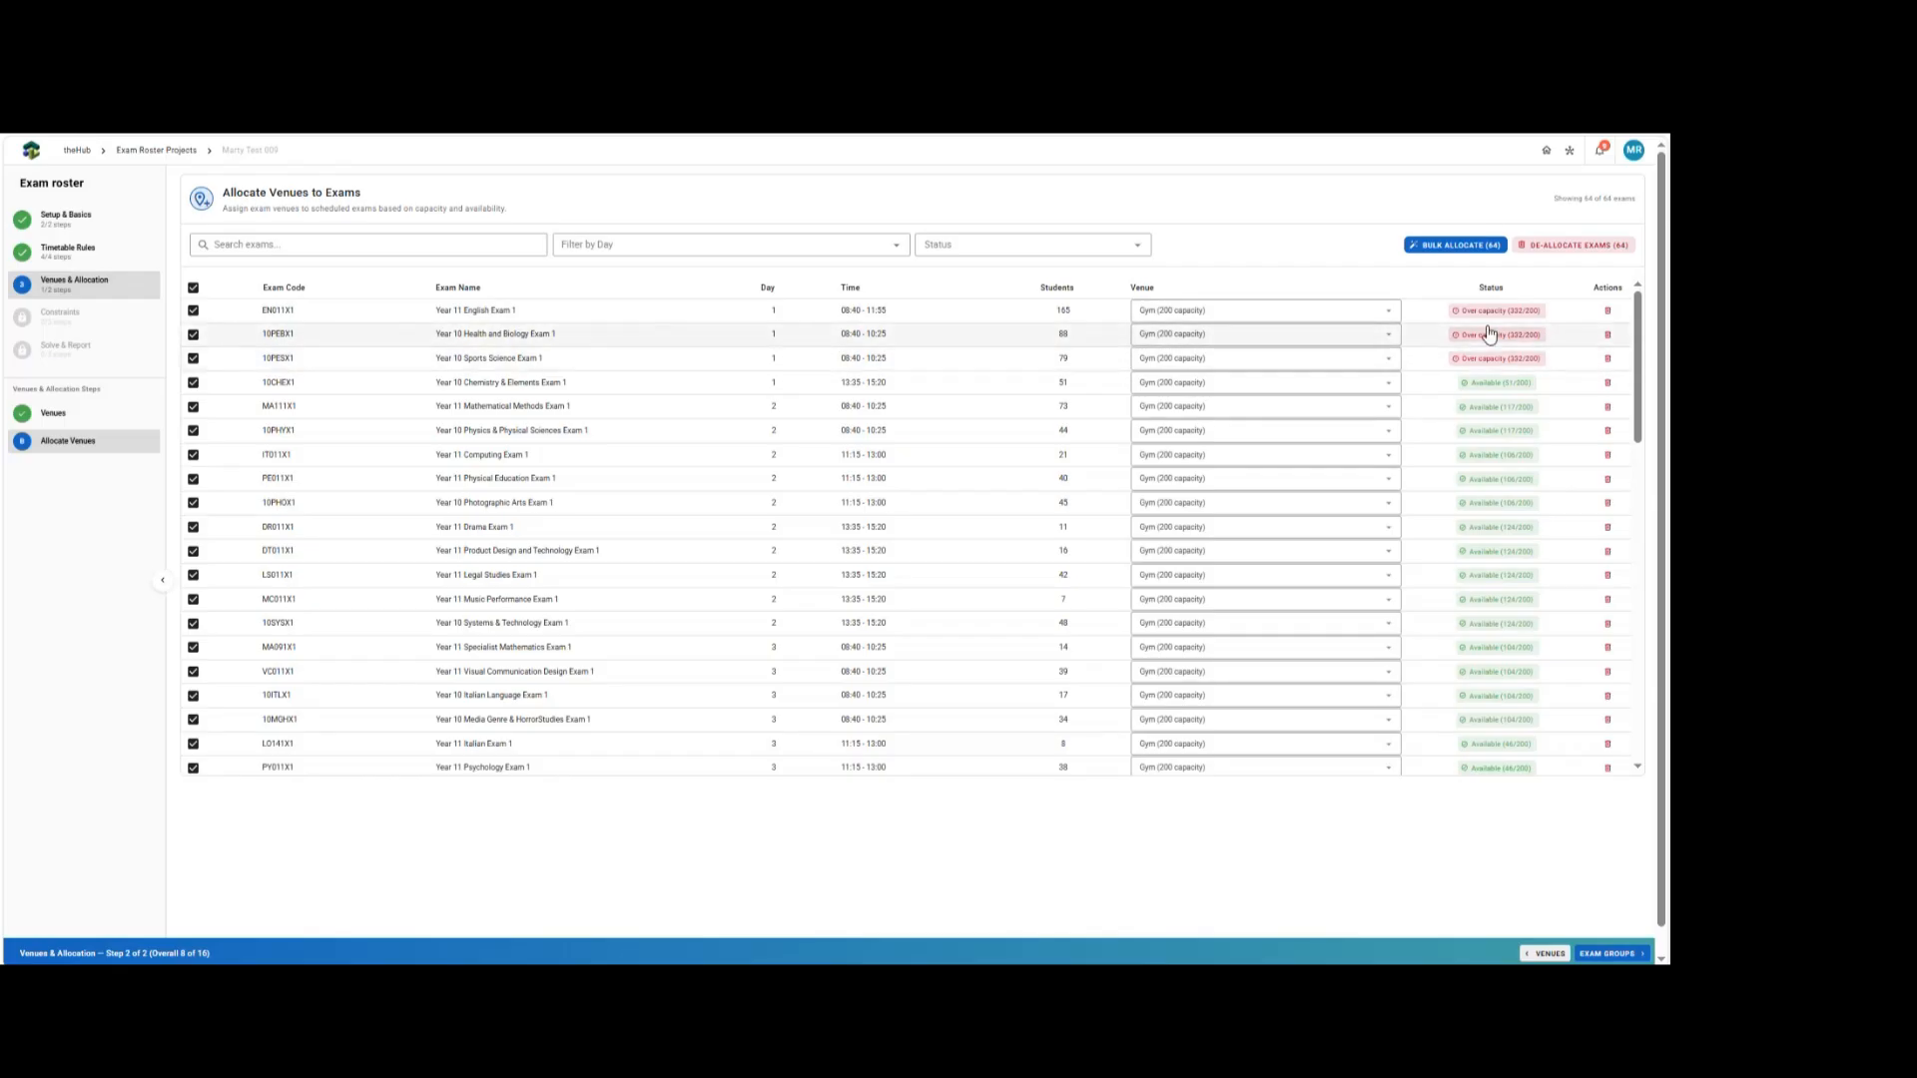
Reassign exam 10PEBX1 to the Hall and exam 10PESX1 to Junior 11A.
{"action": "left_click", "coordinate": [1218, 334]}
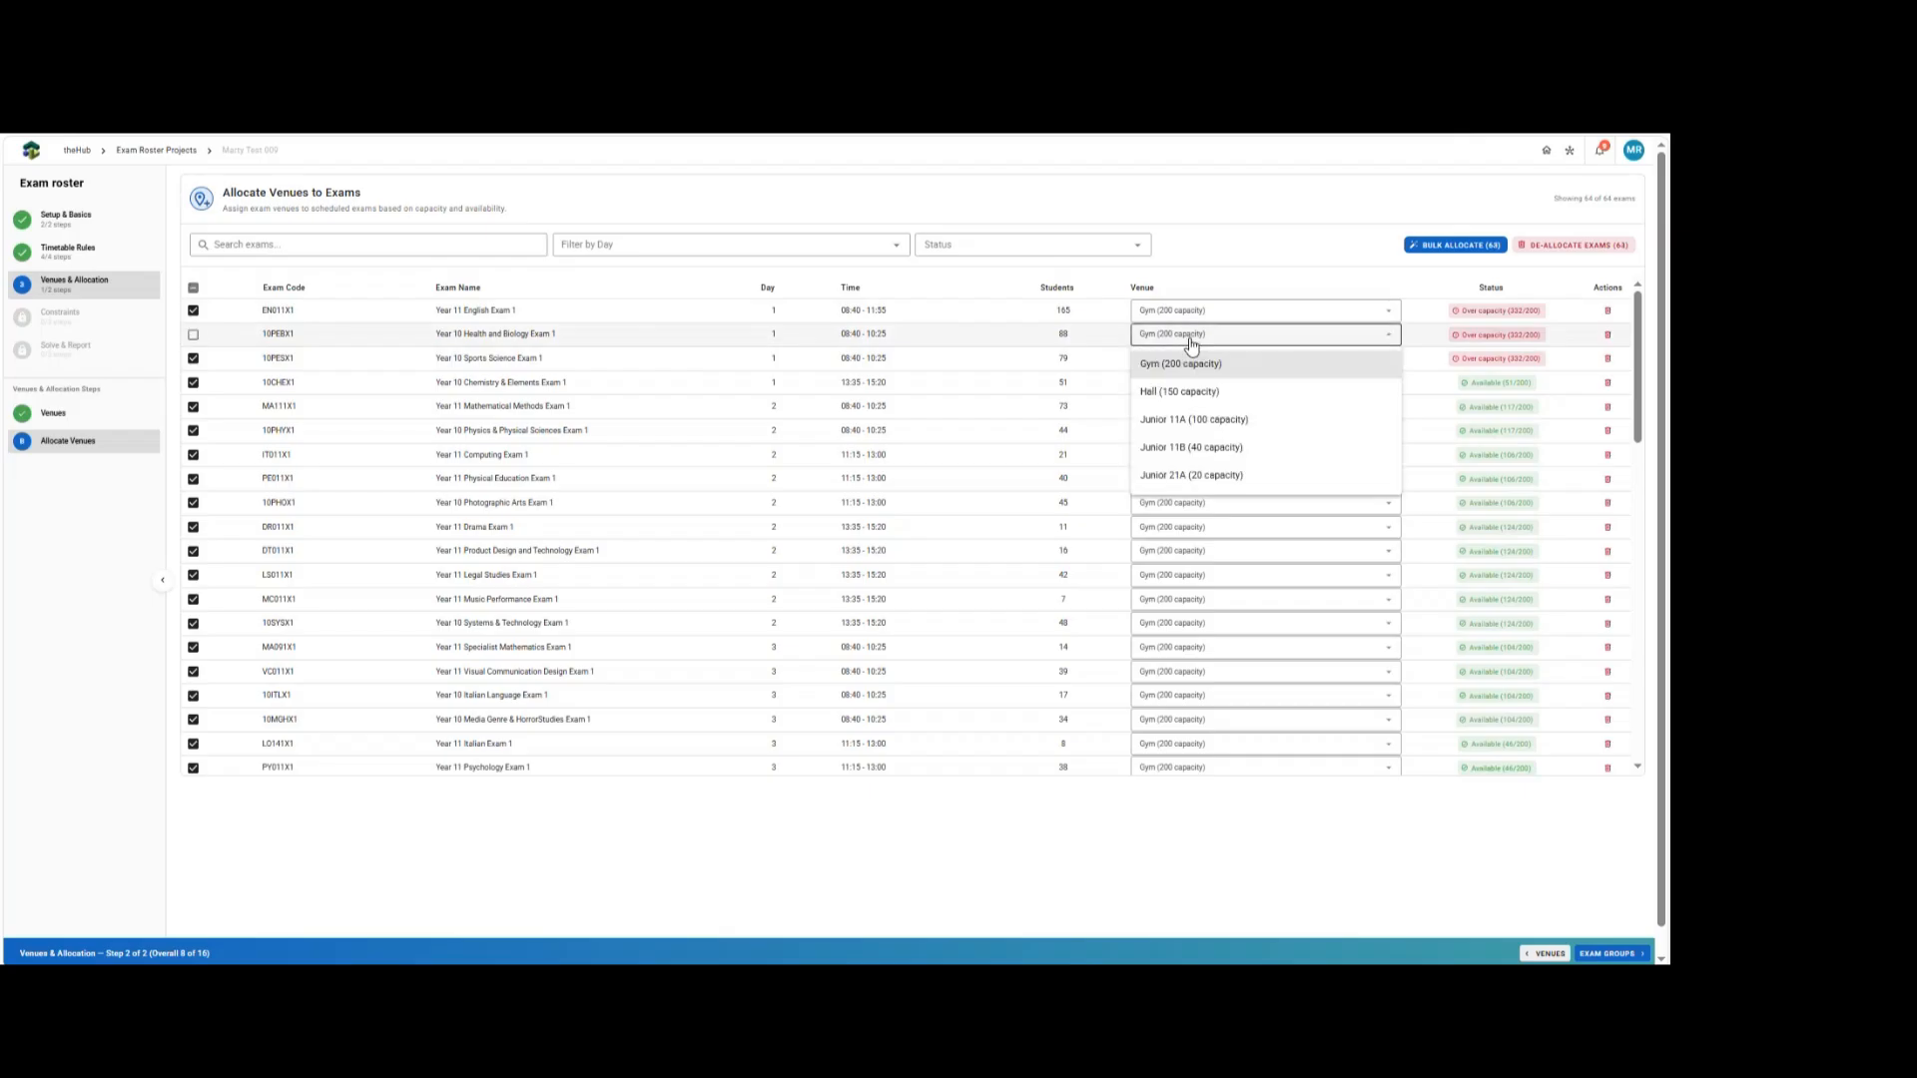
{"action": "left_click", "coordinate": [1189, 392]}
{"action": "left_click", "coordinate": [1178, 366]}
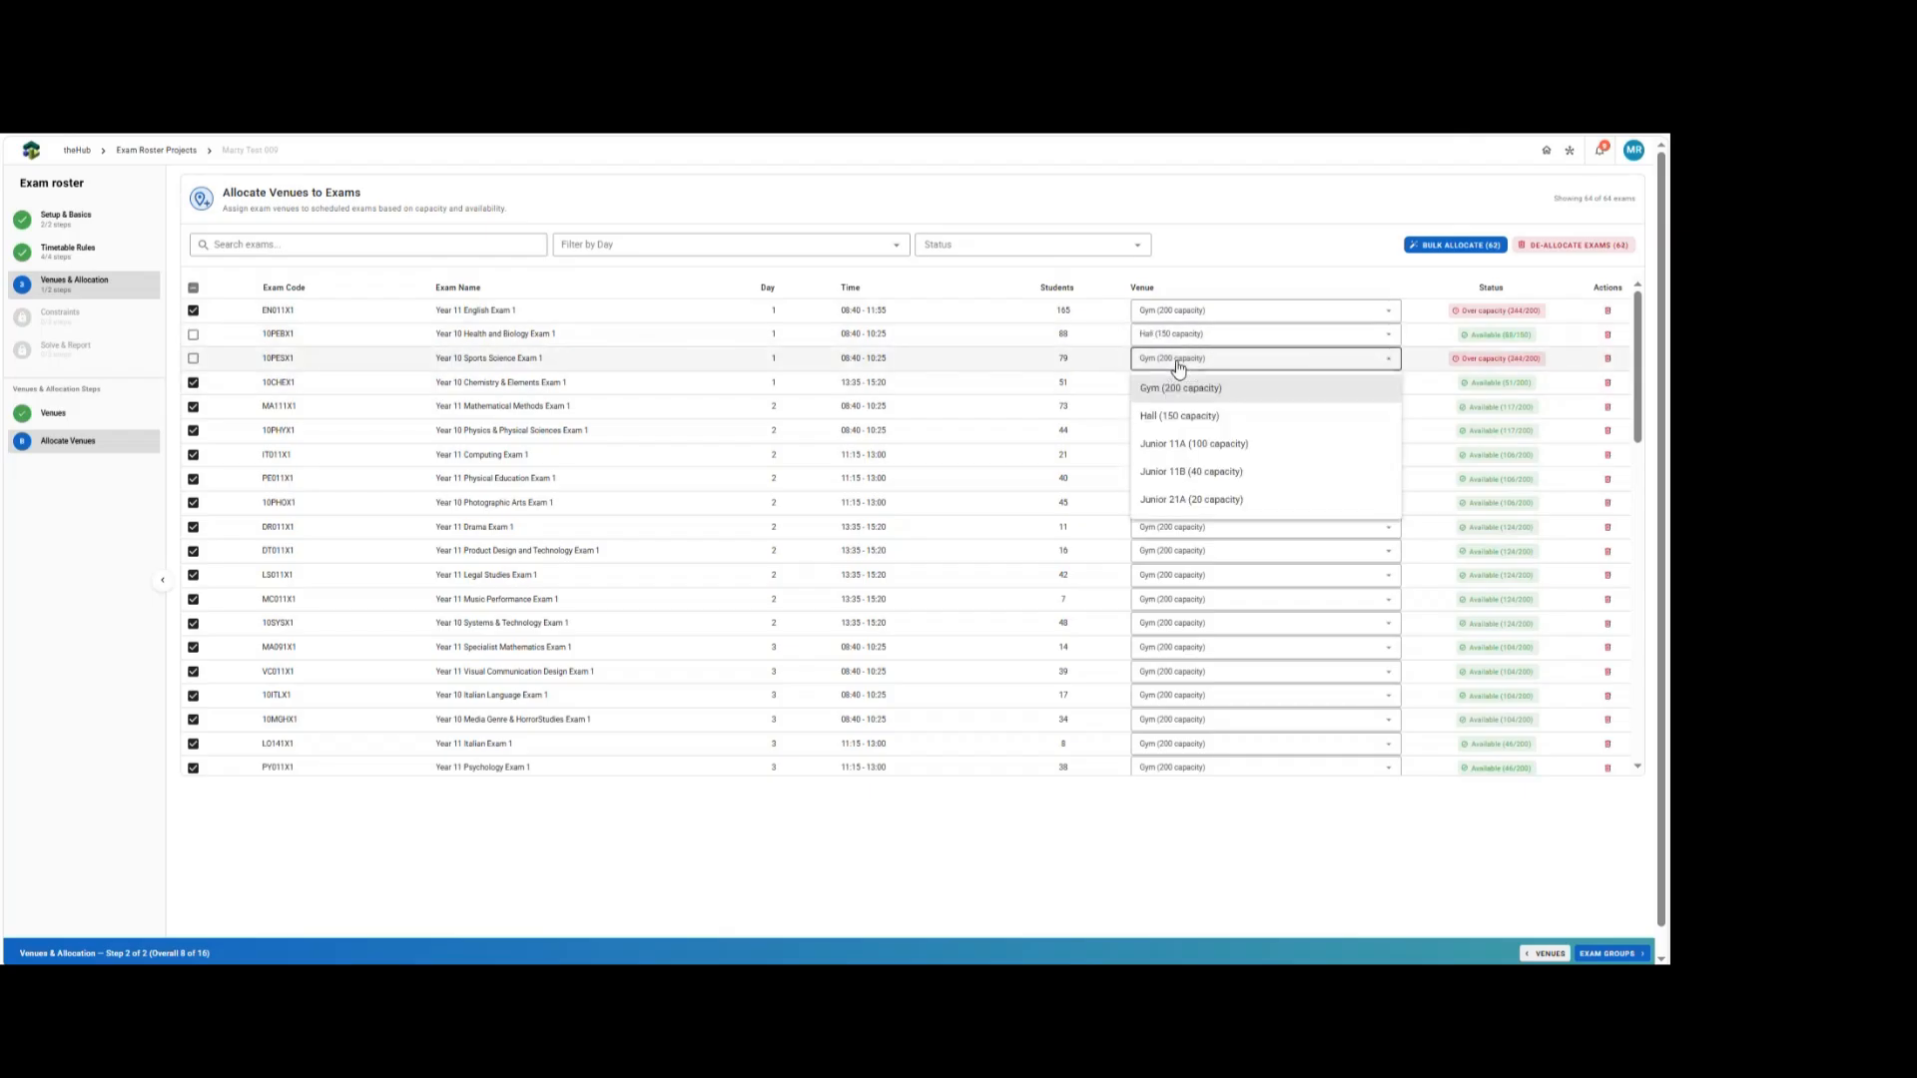
{"action": "left_click", "coordinate": [1186, 445]}
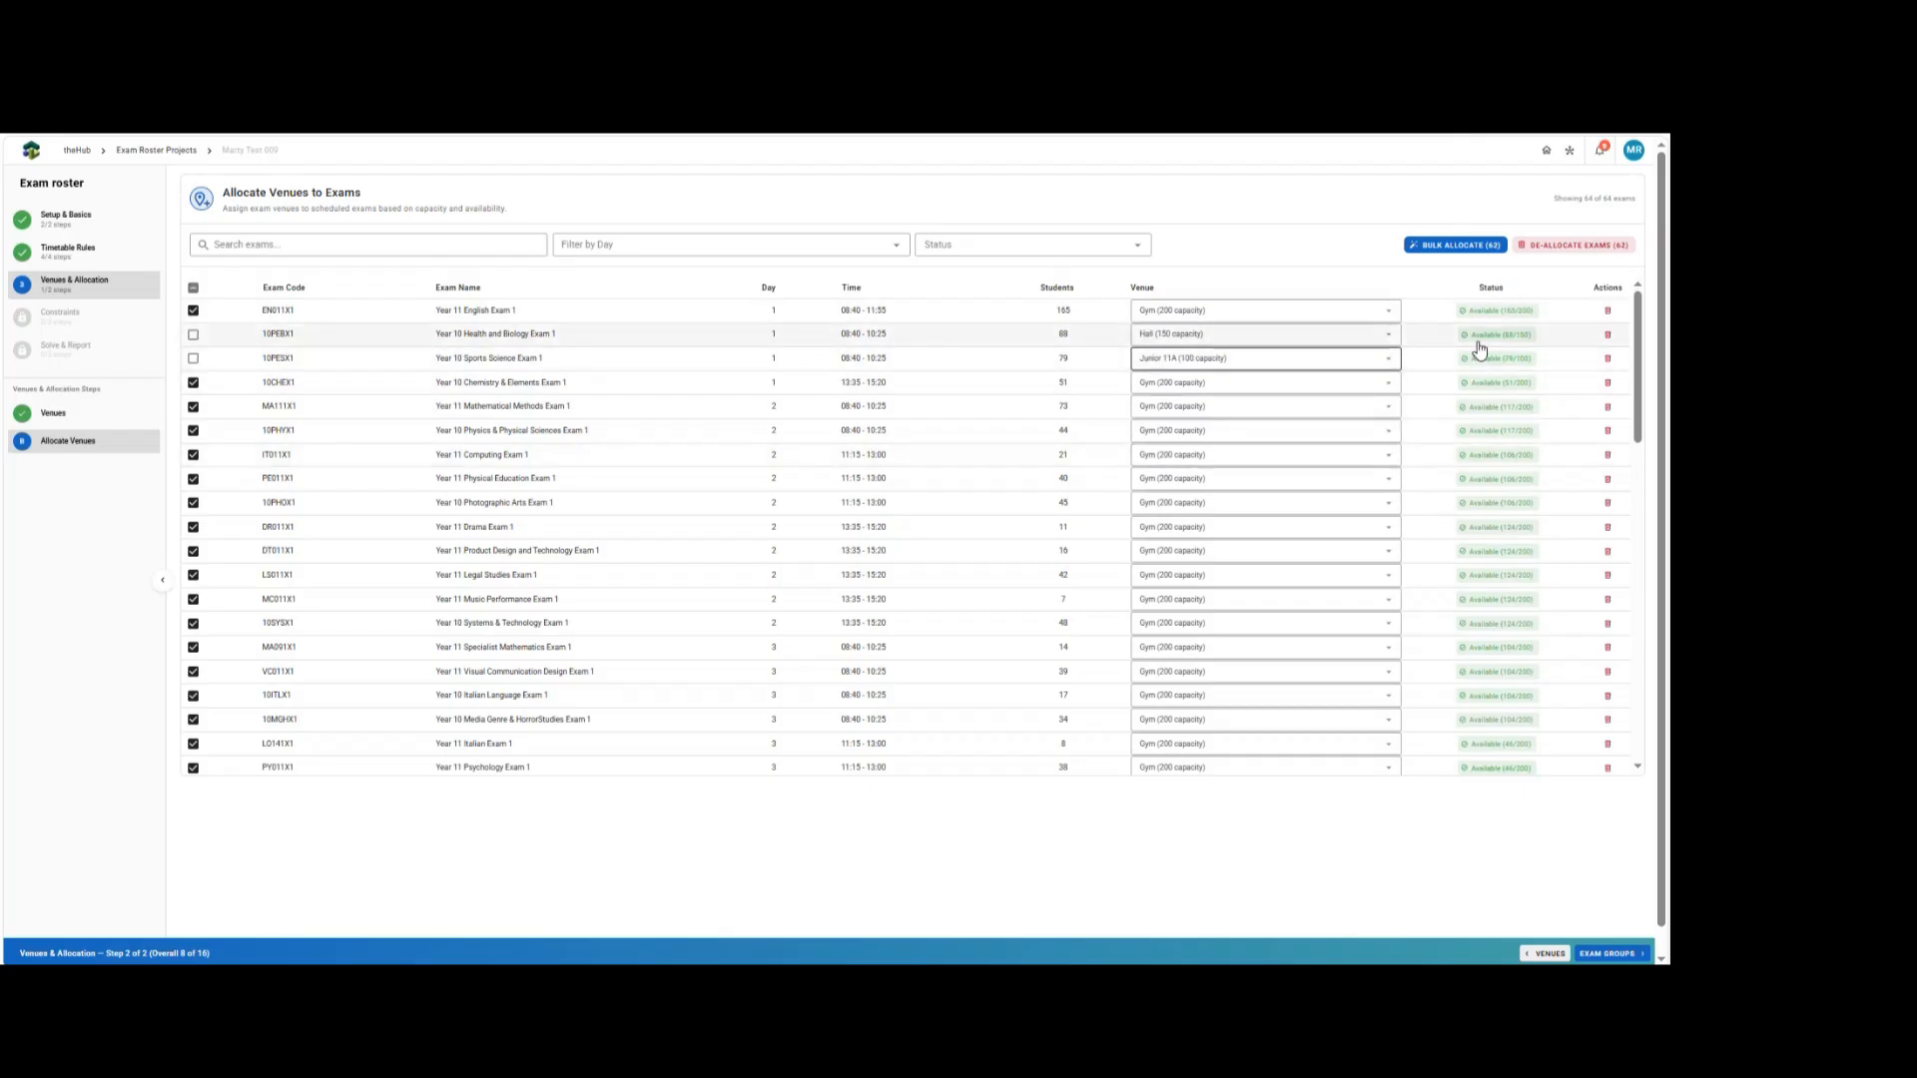
{"action": "left_click_drag", "start_coordinate": [1640, 347], "coordinate": [1635, 679]}
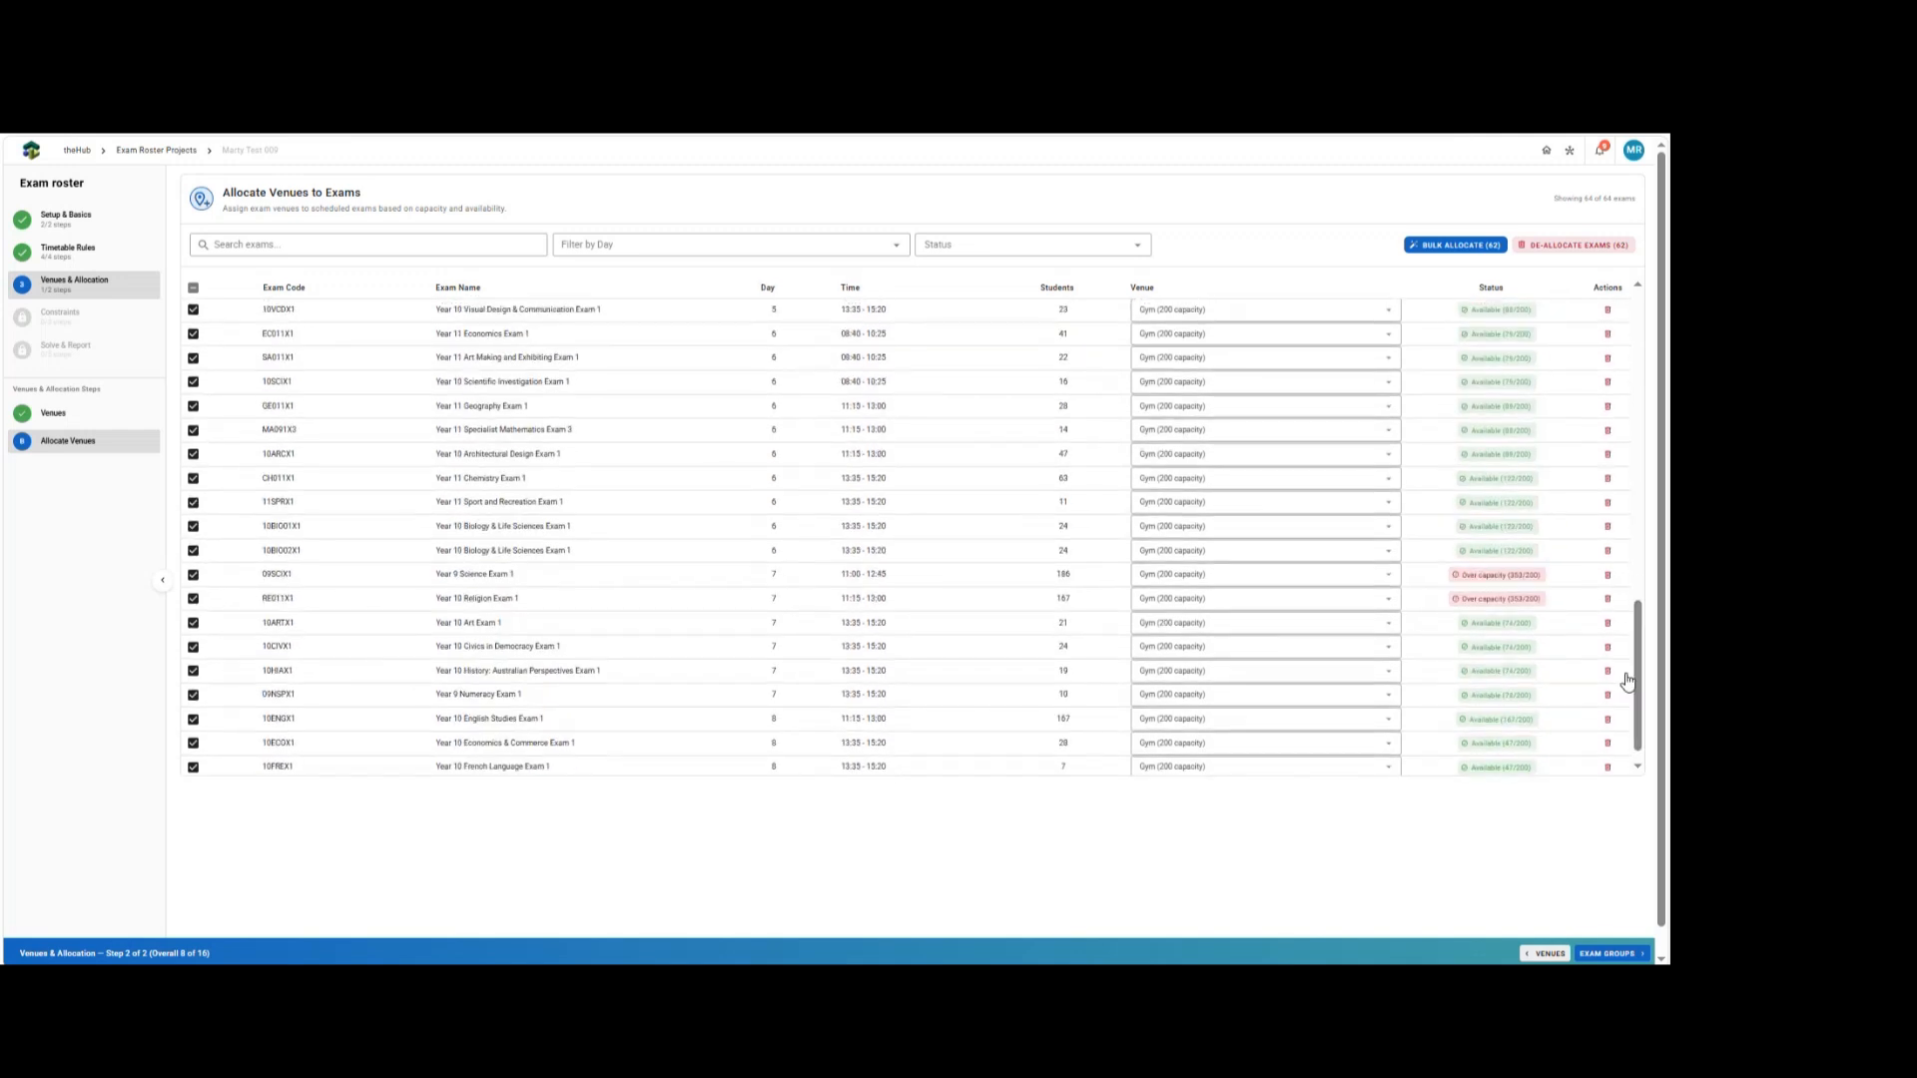
Advance through the Exam Groups step, reviewing its groups and supervision columns, to the Staffing step.
{"action": "left_click", "coordinate": [1594, 956]}
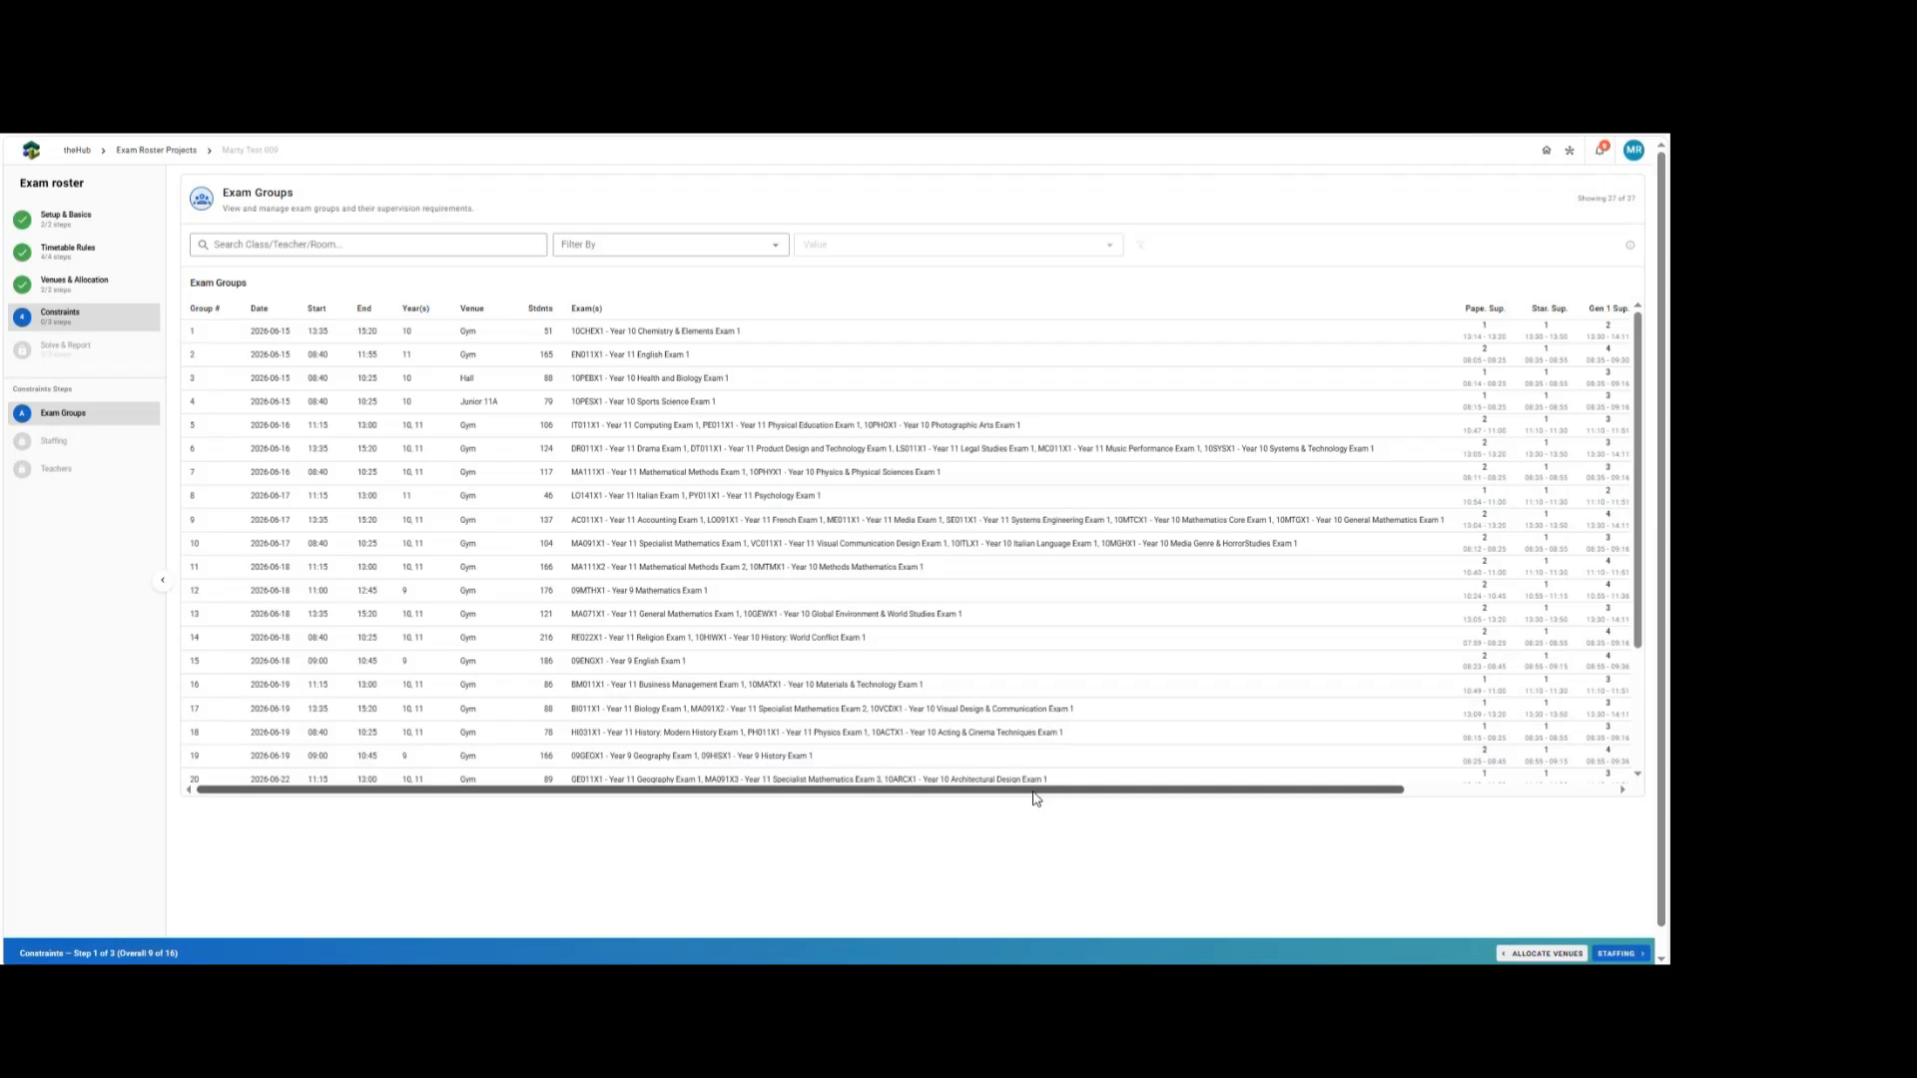
{"action": "left_click_drag", "start_coordinate": [1036, 793], "coordinate": [1398, 801]}
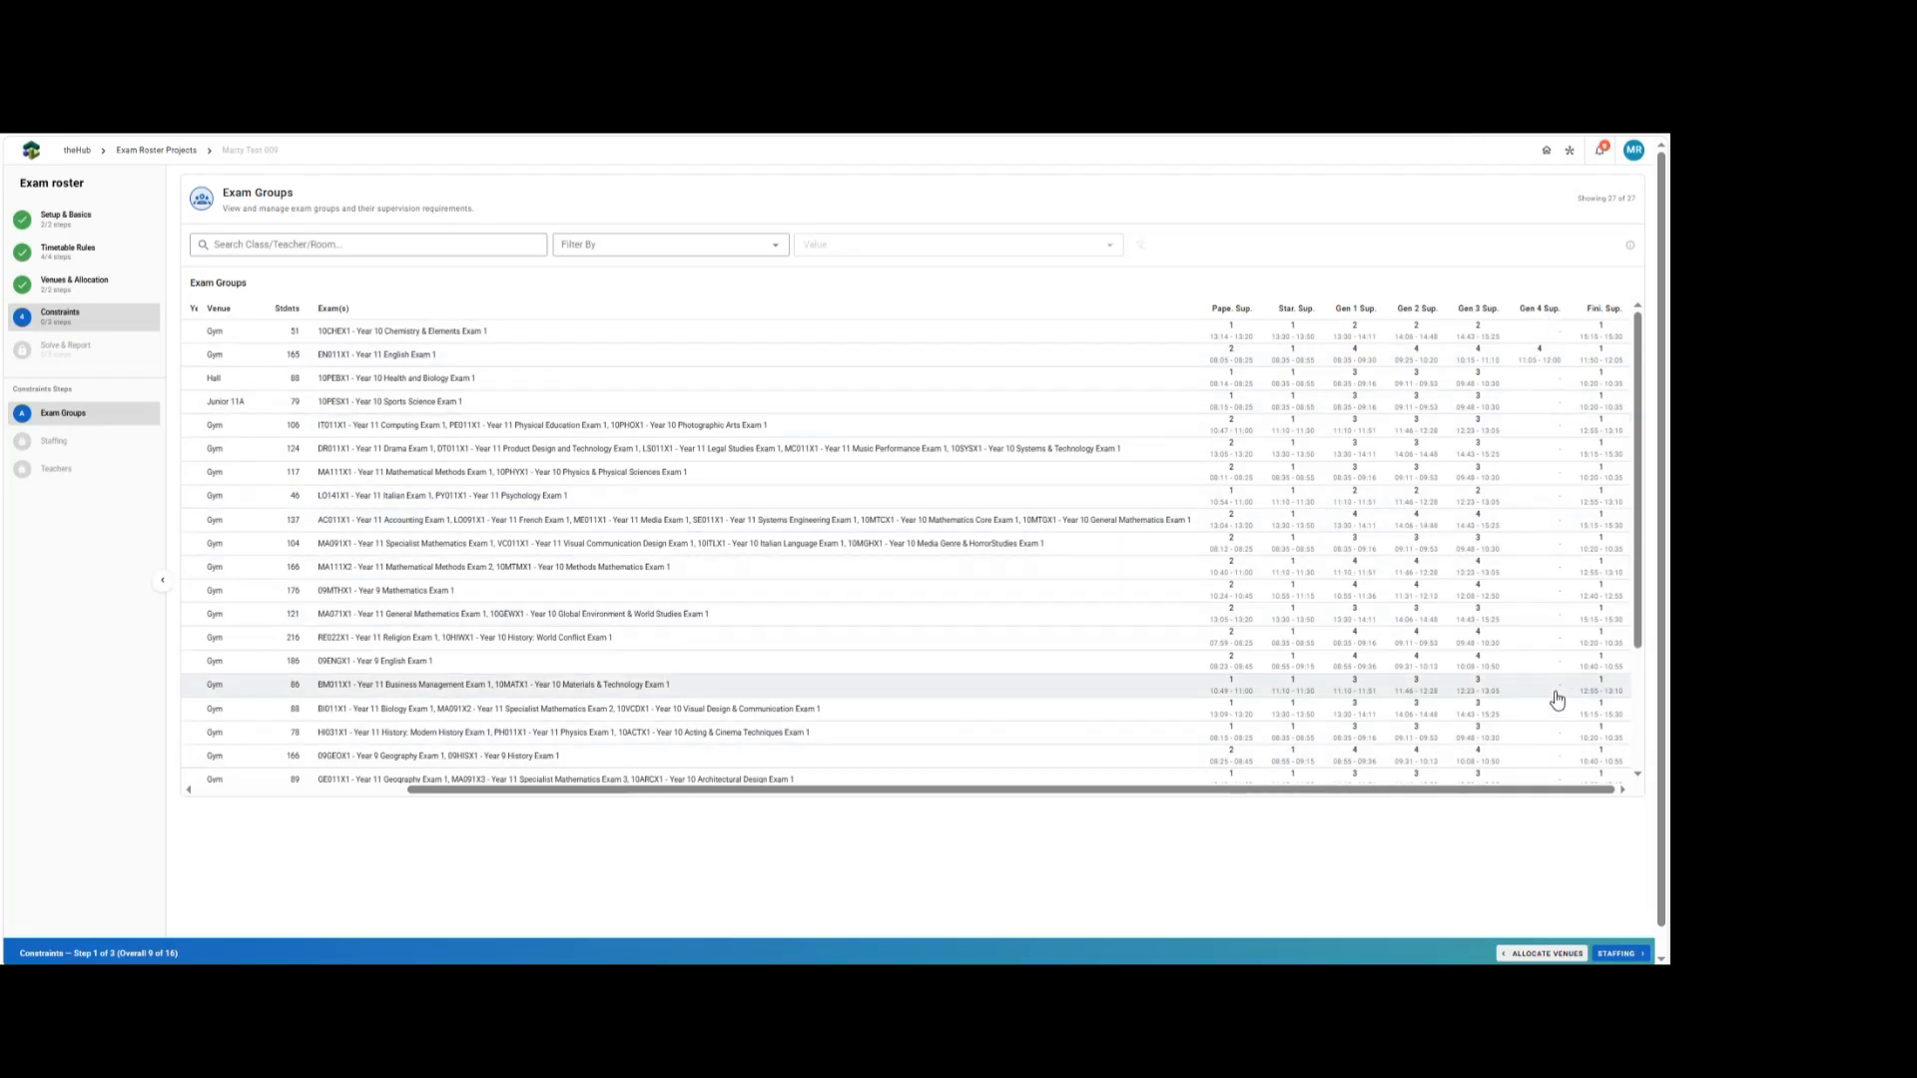
{"action": "scroll", "coordinate": [1557, 699], "scroll_direction": "down", "scroll_amount": 3}
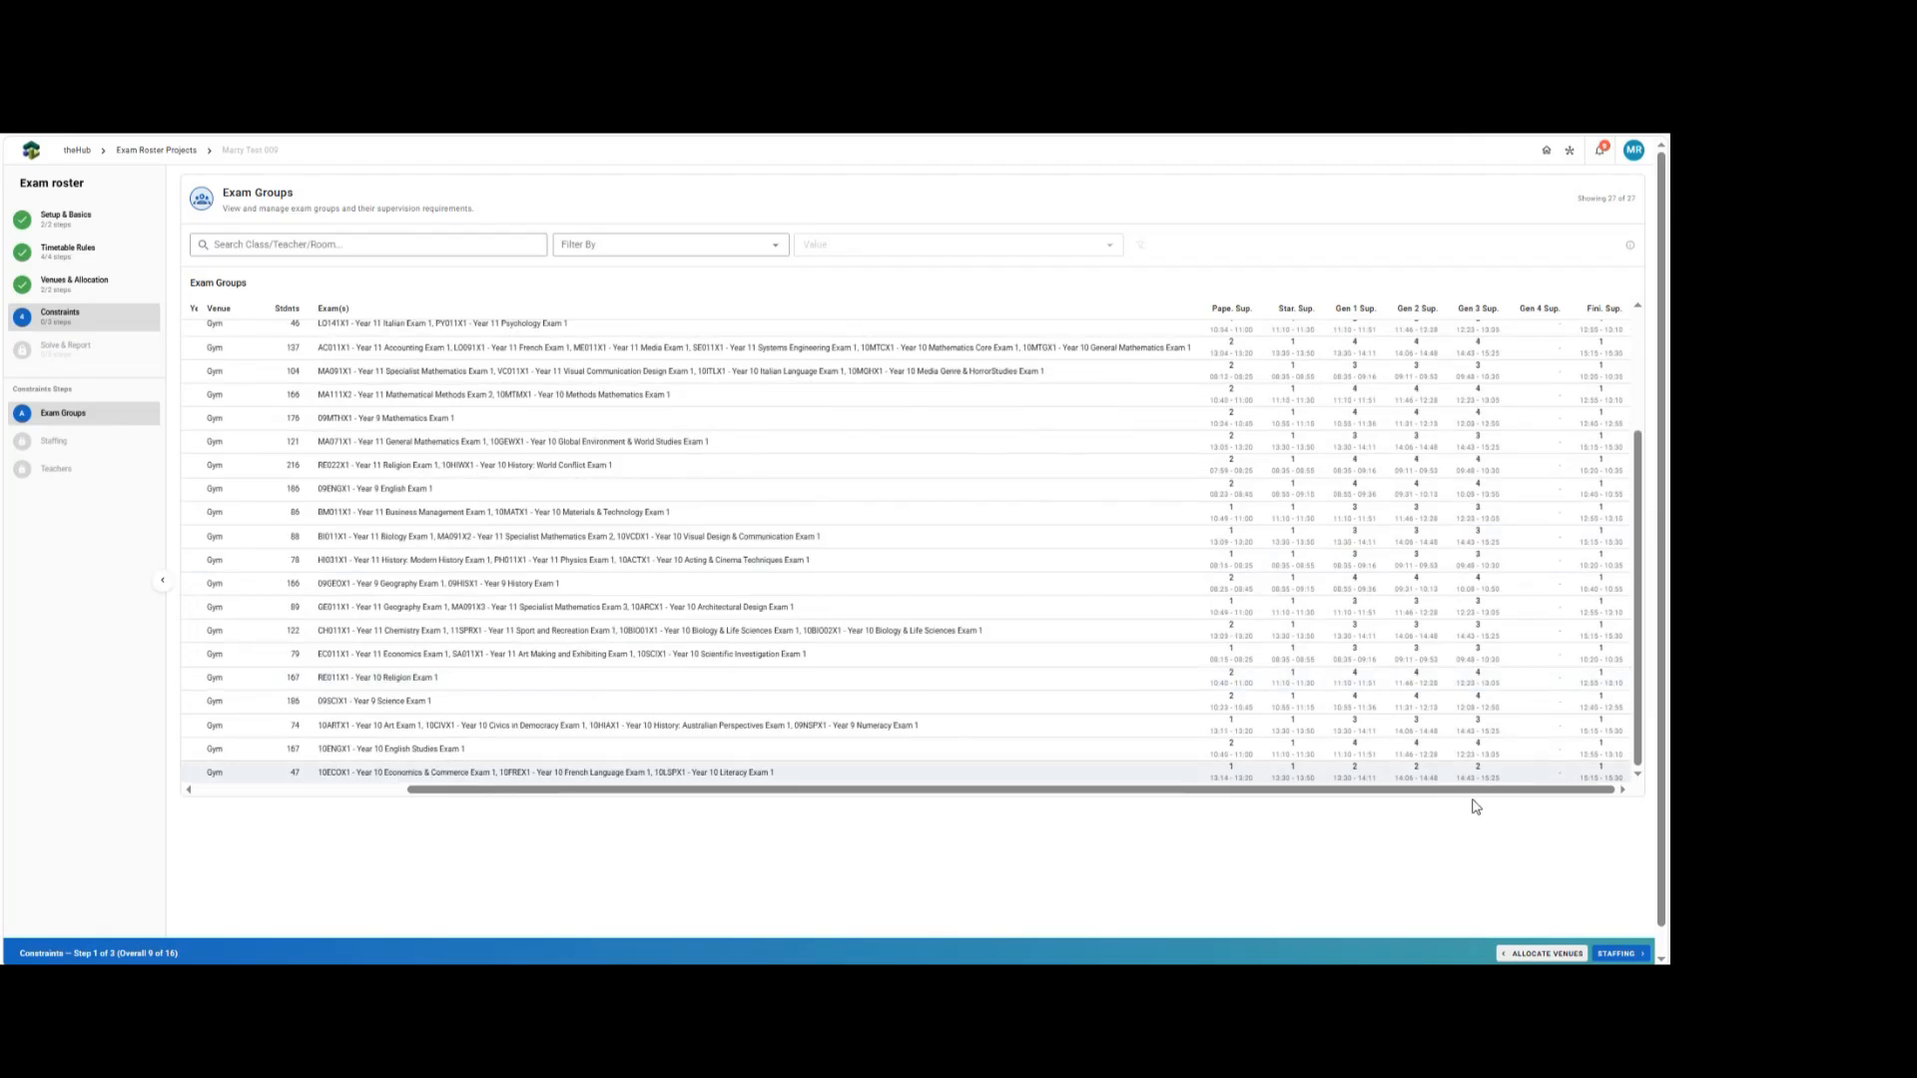
{"action": "scroll", "coordinate": [1597, 878], "scroll_direction": "down", "scroll_amount": 1}
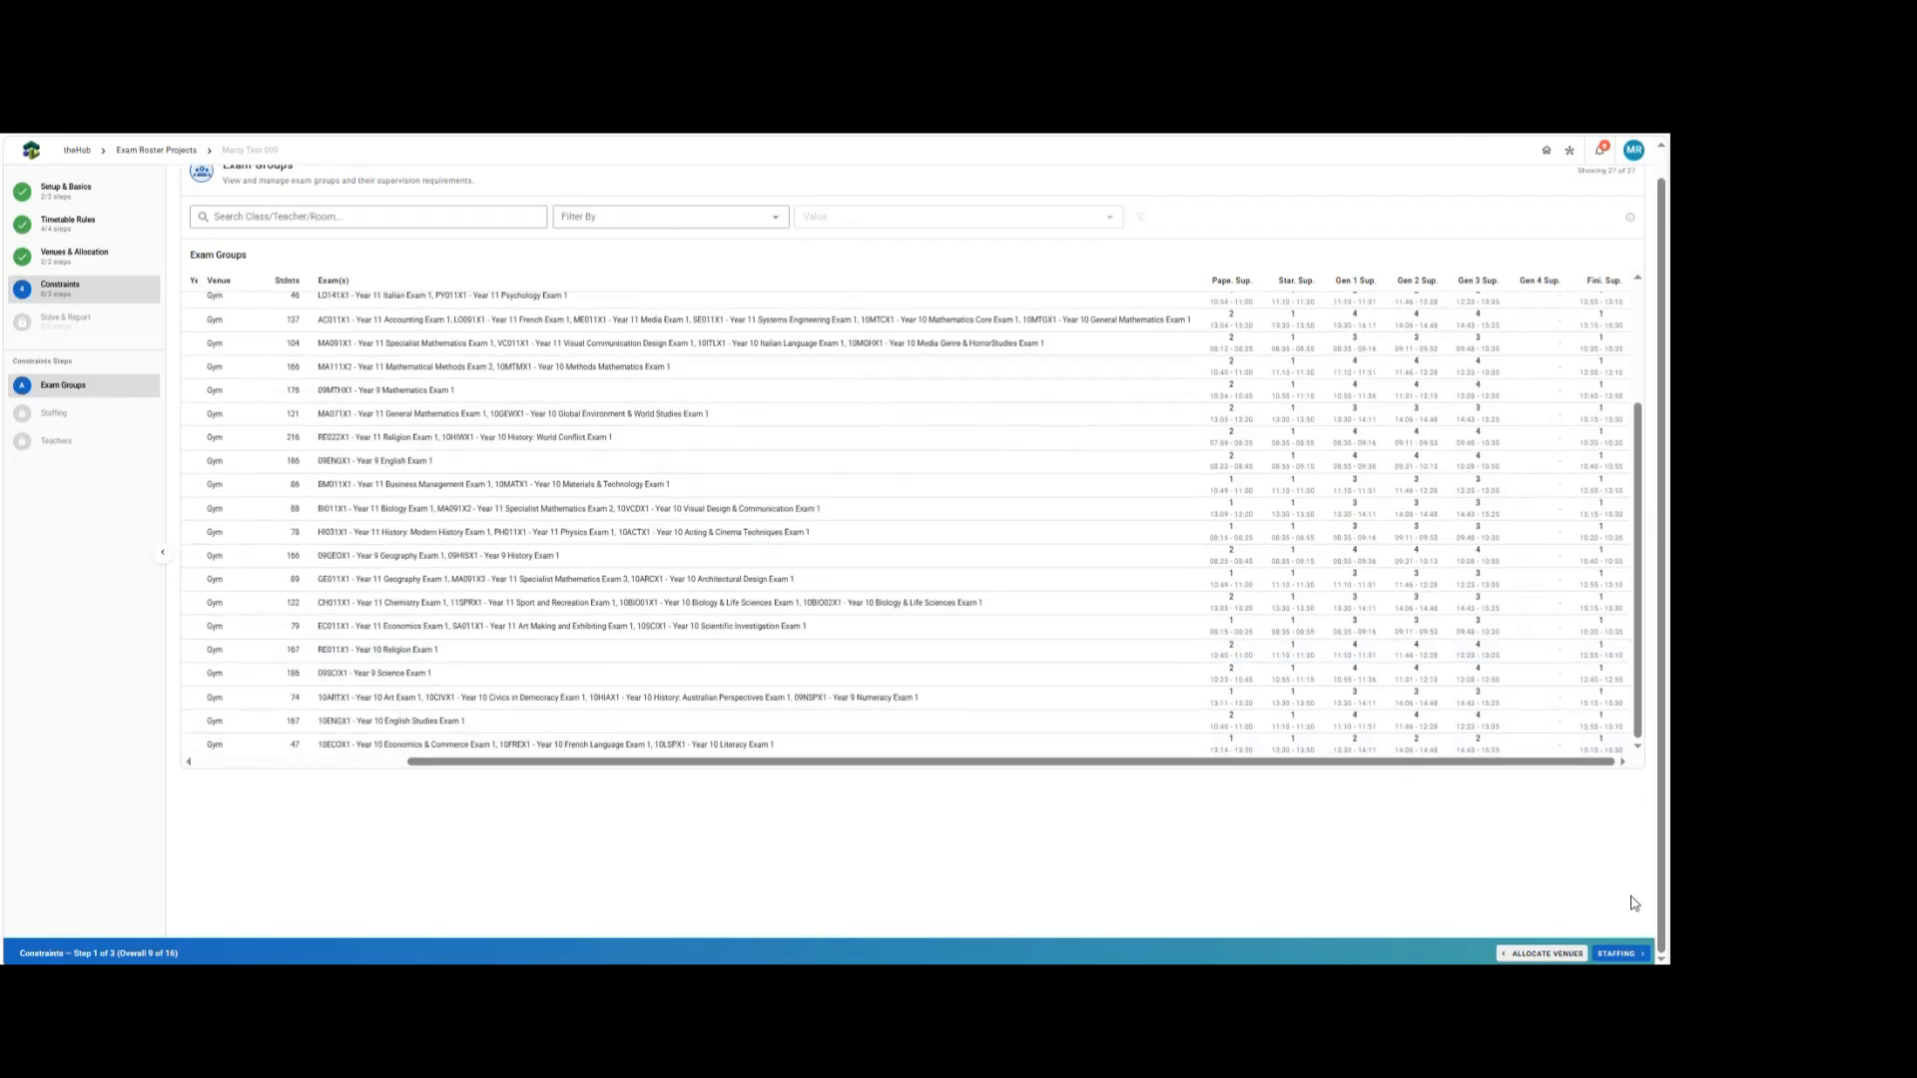
{"action": "left_click", "coordinate": [1613, 954]}
{"action": "left_click", "coordinate": [1613, 955]}
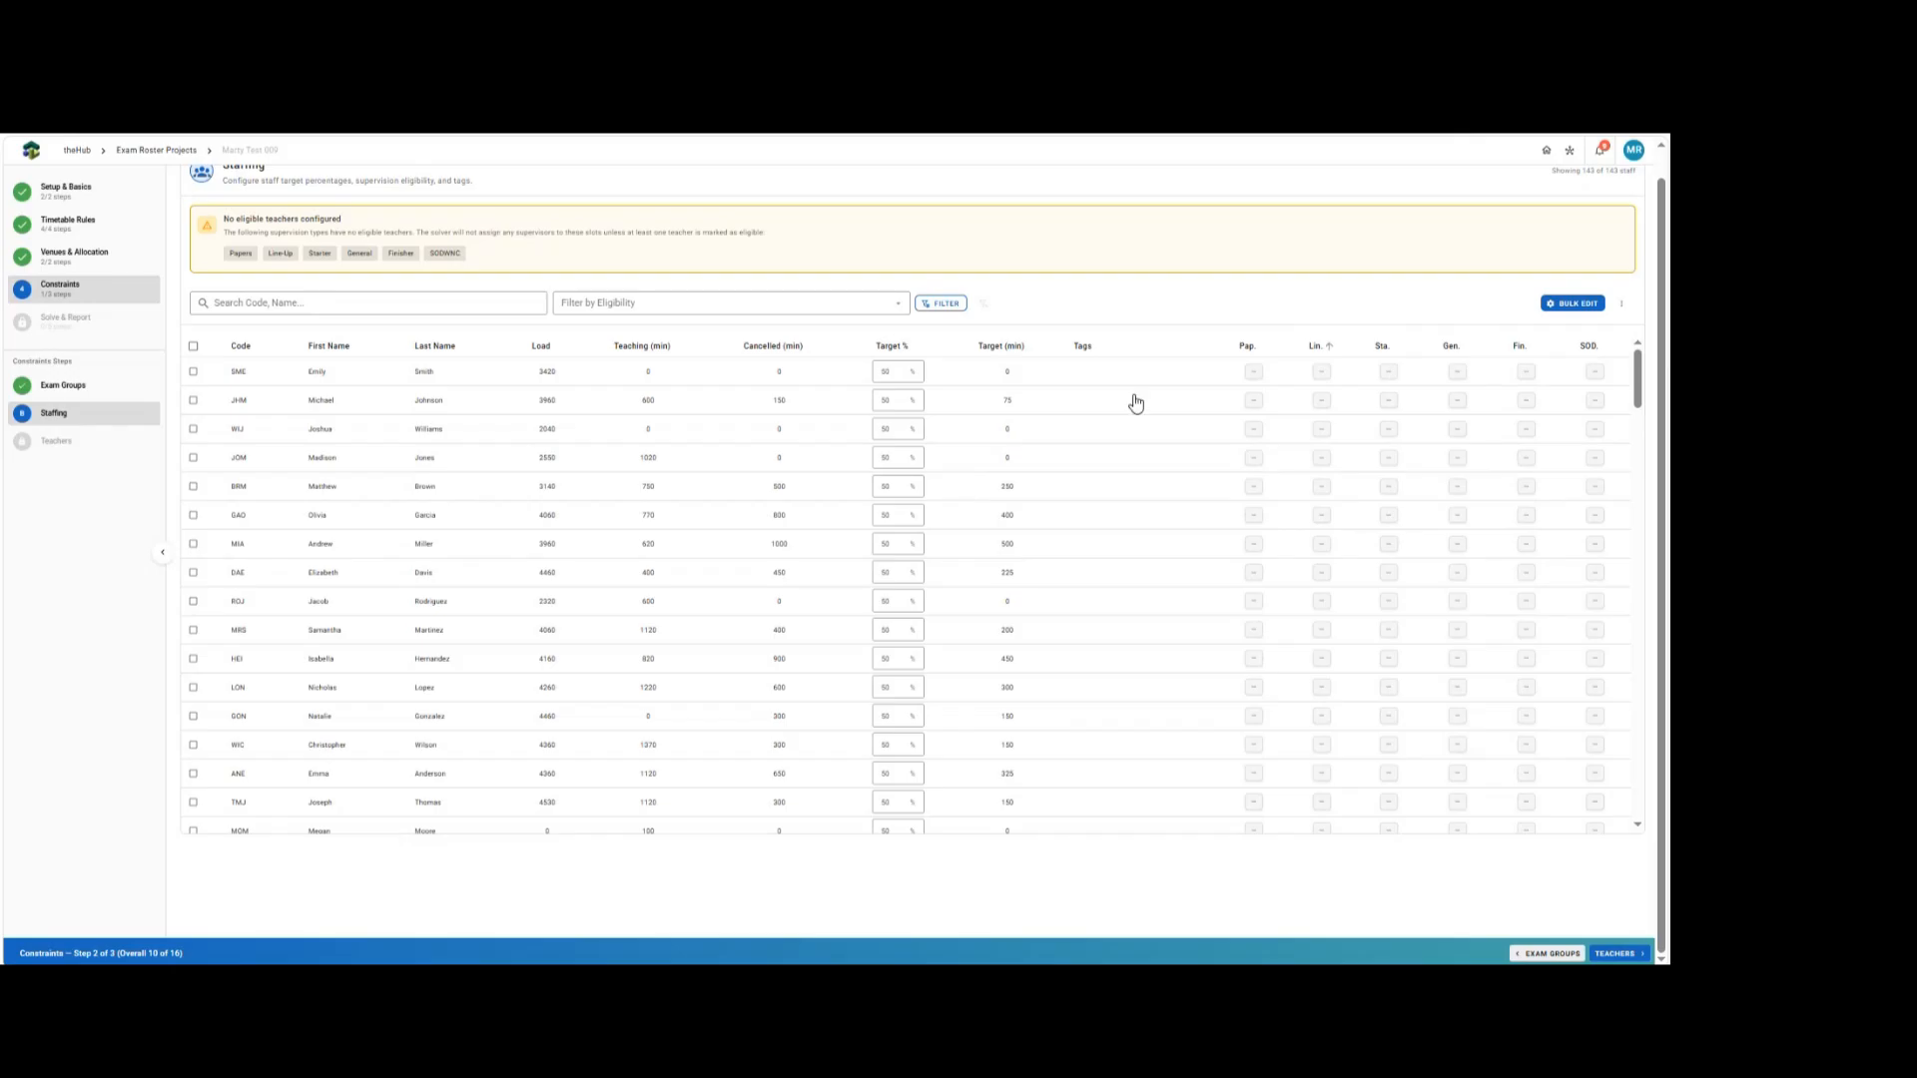
Select all staff and bulk-edit them to be eligible for General supervision.
{"action": "left_click", "coordinate": [194, 346]}
{"action": "left_click", "coordinate": [1571, 303]}
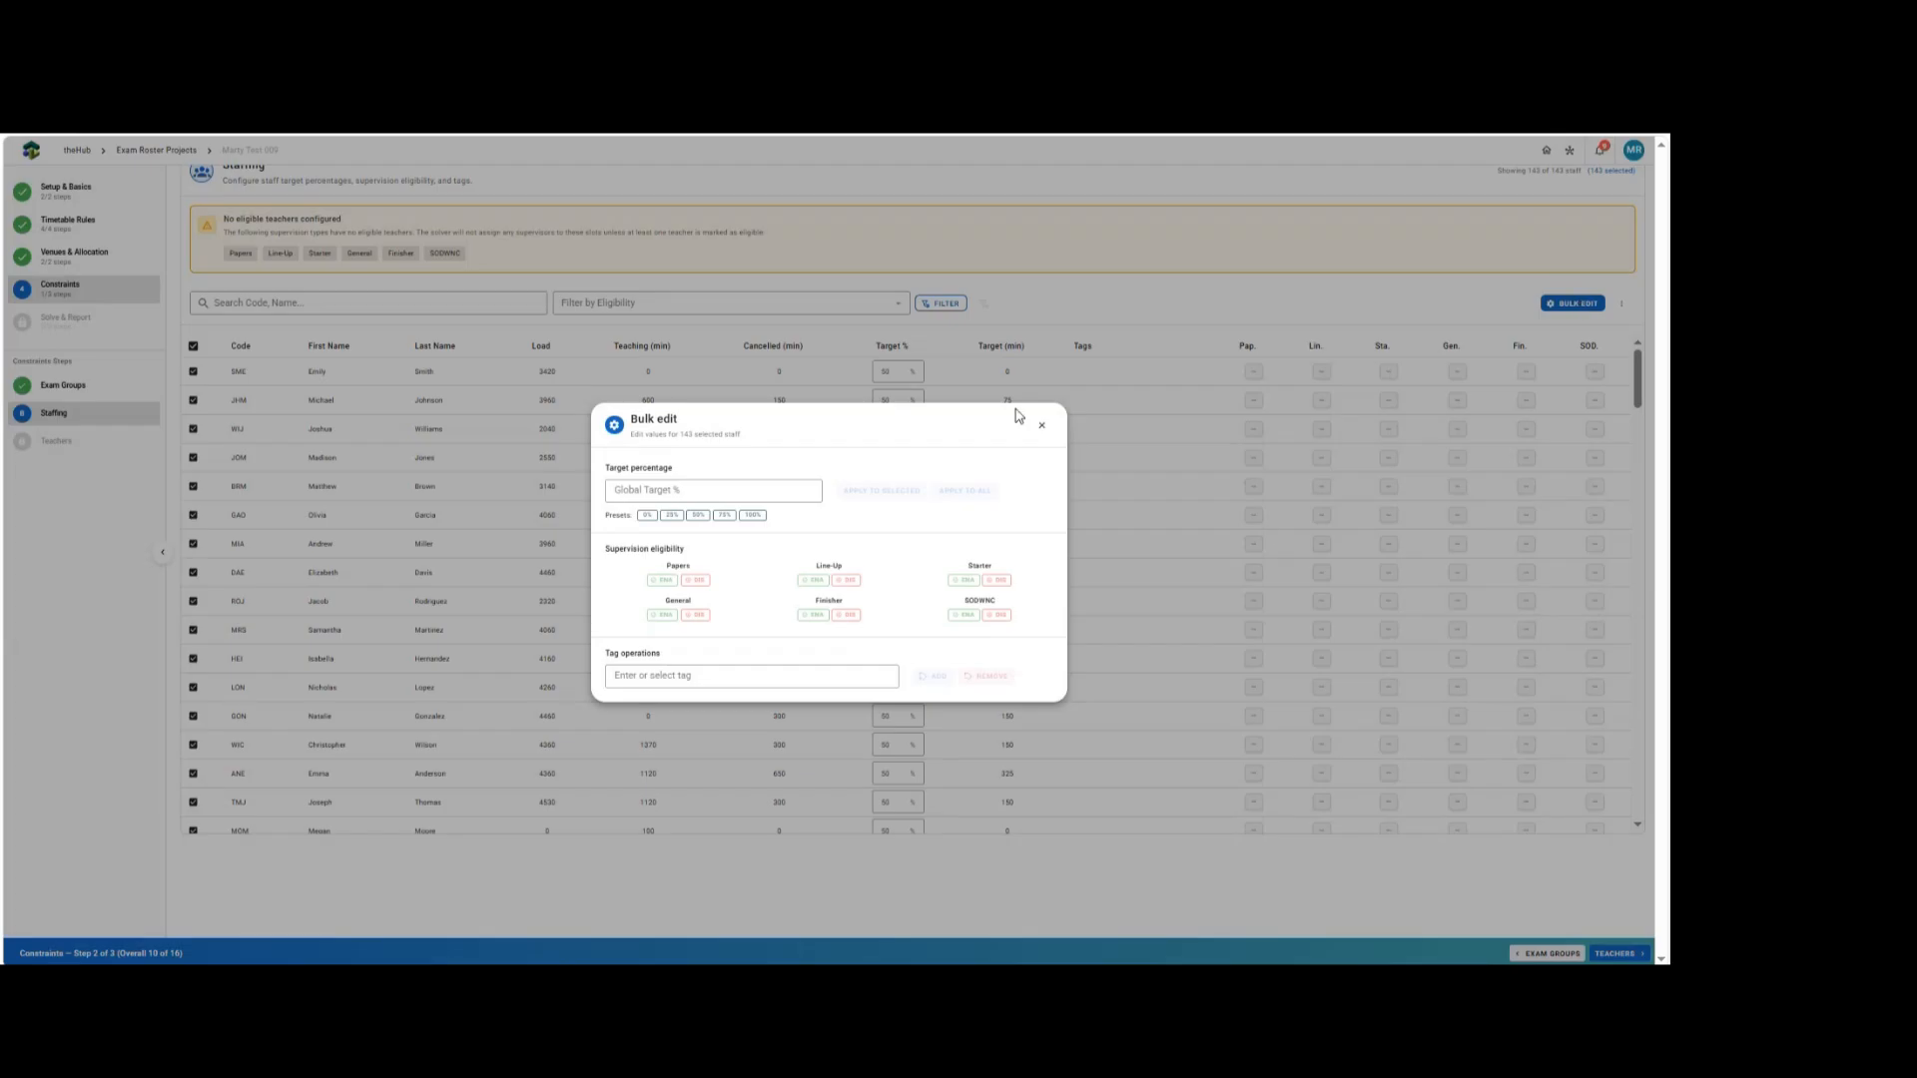
{"action": "left_click", "coordinate": [663, 621]}
{"action": "left_click", "coordinate": [809, 633]}
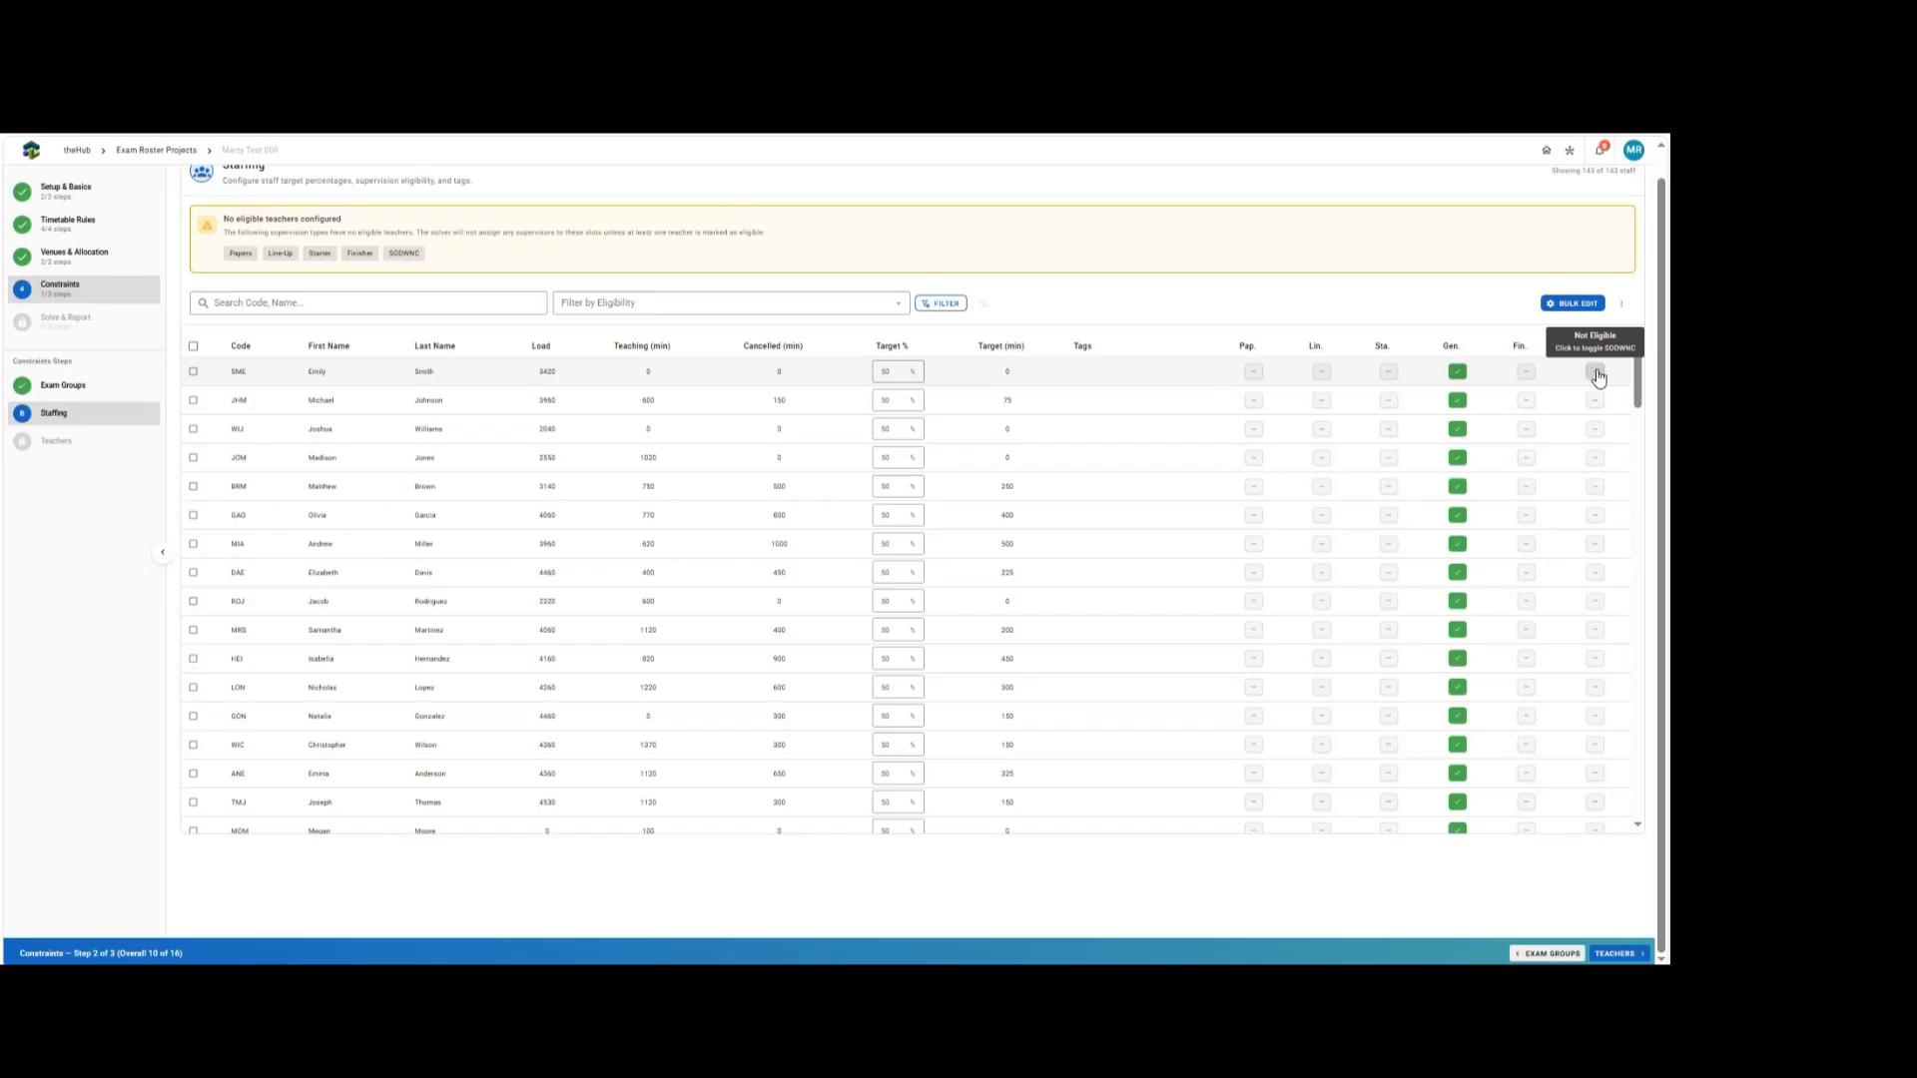
Add an advanced filter limiting the staff list to those with Load greater than or equal to the entered threshold.
{"action": "left_click", "coordinate": [950, 309]}
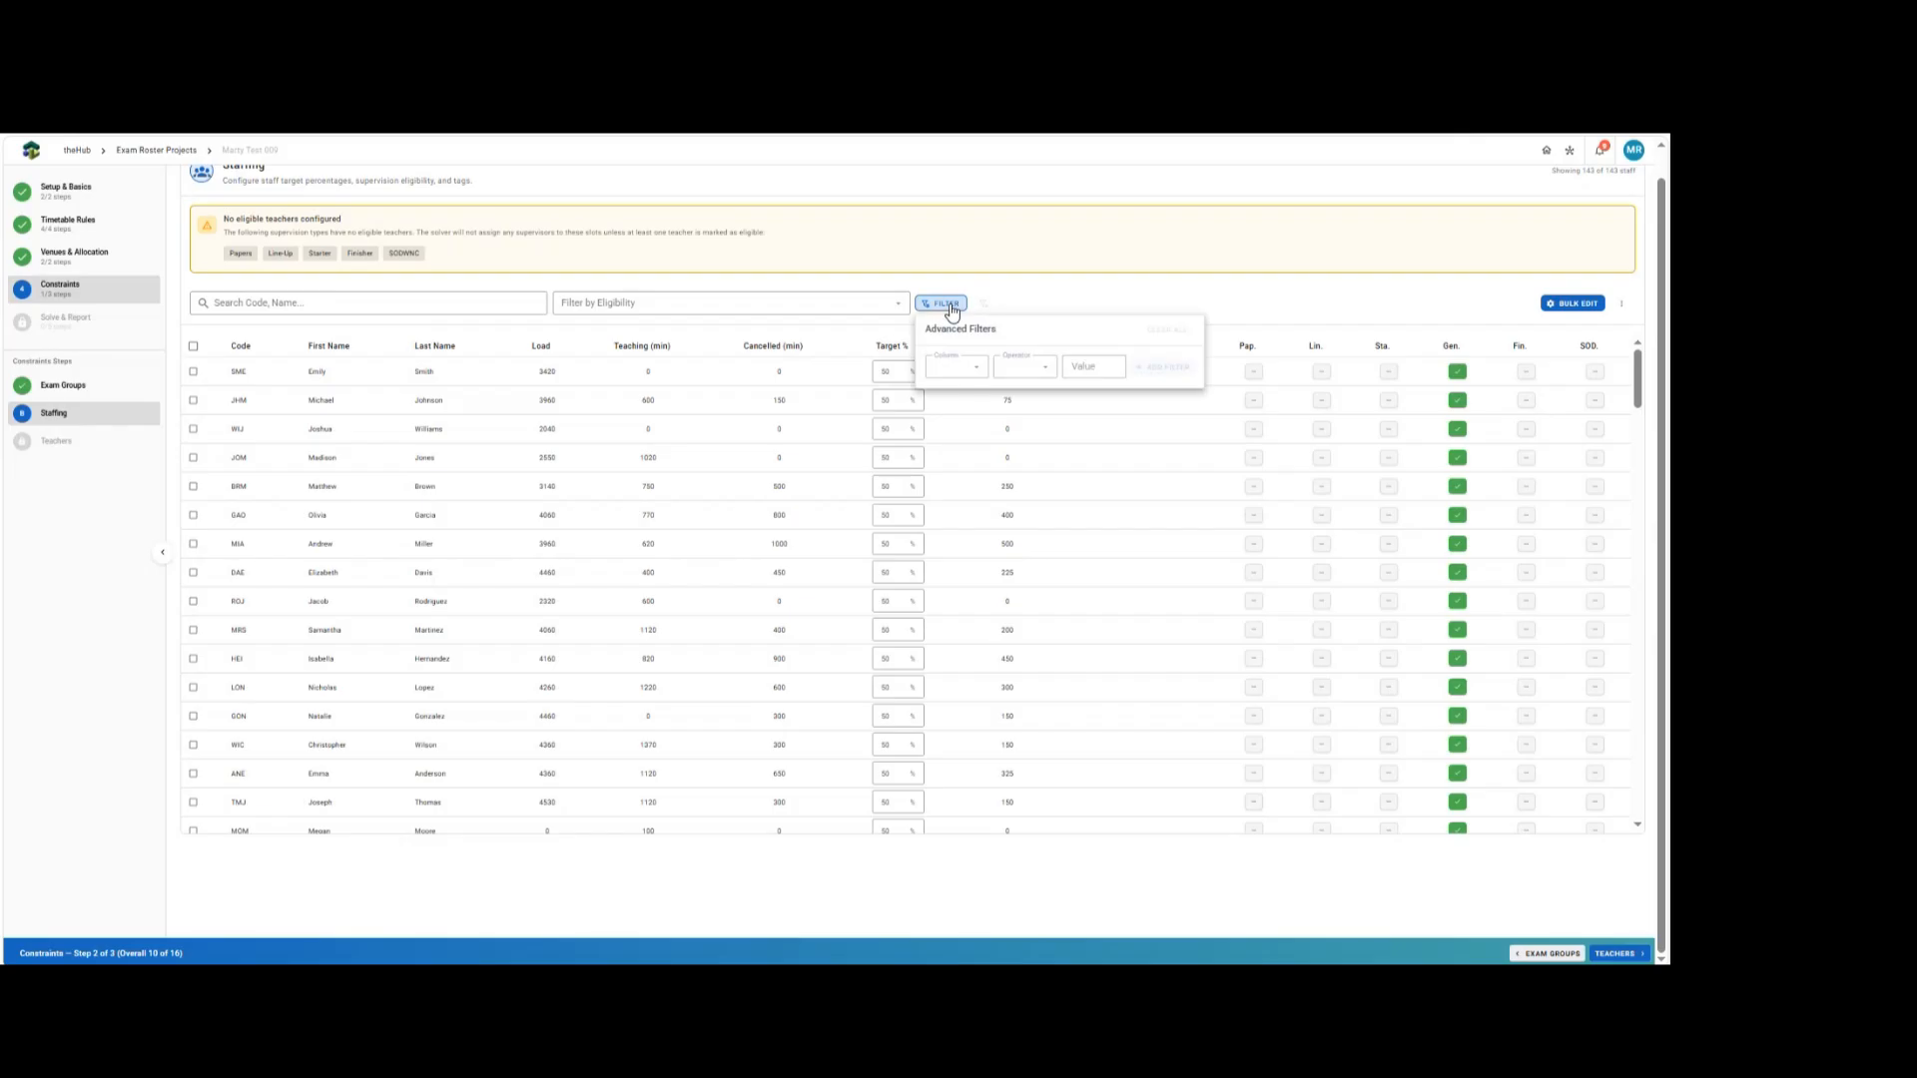
{"action": "left_click", "coordinate": [961, 369]}
{"action": "left_click", "coordinate": [962, 405]}
{"action": "left_click", "coordinate": [1039, 368]}
{"action": "left_click", "coordinate": [1007, 484]}
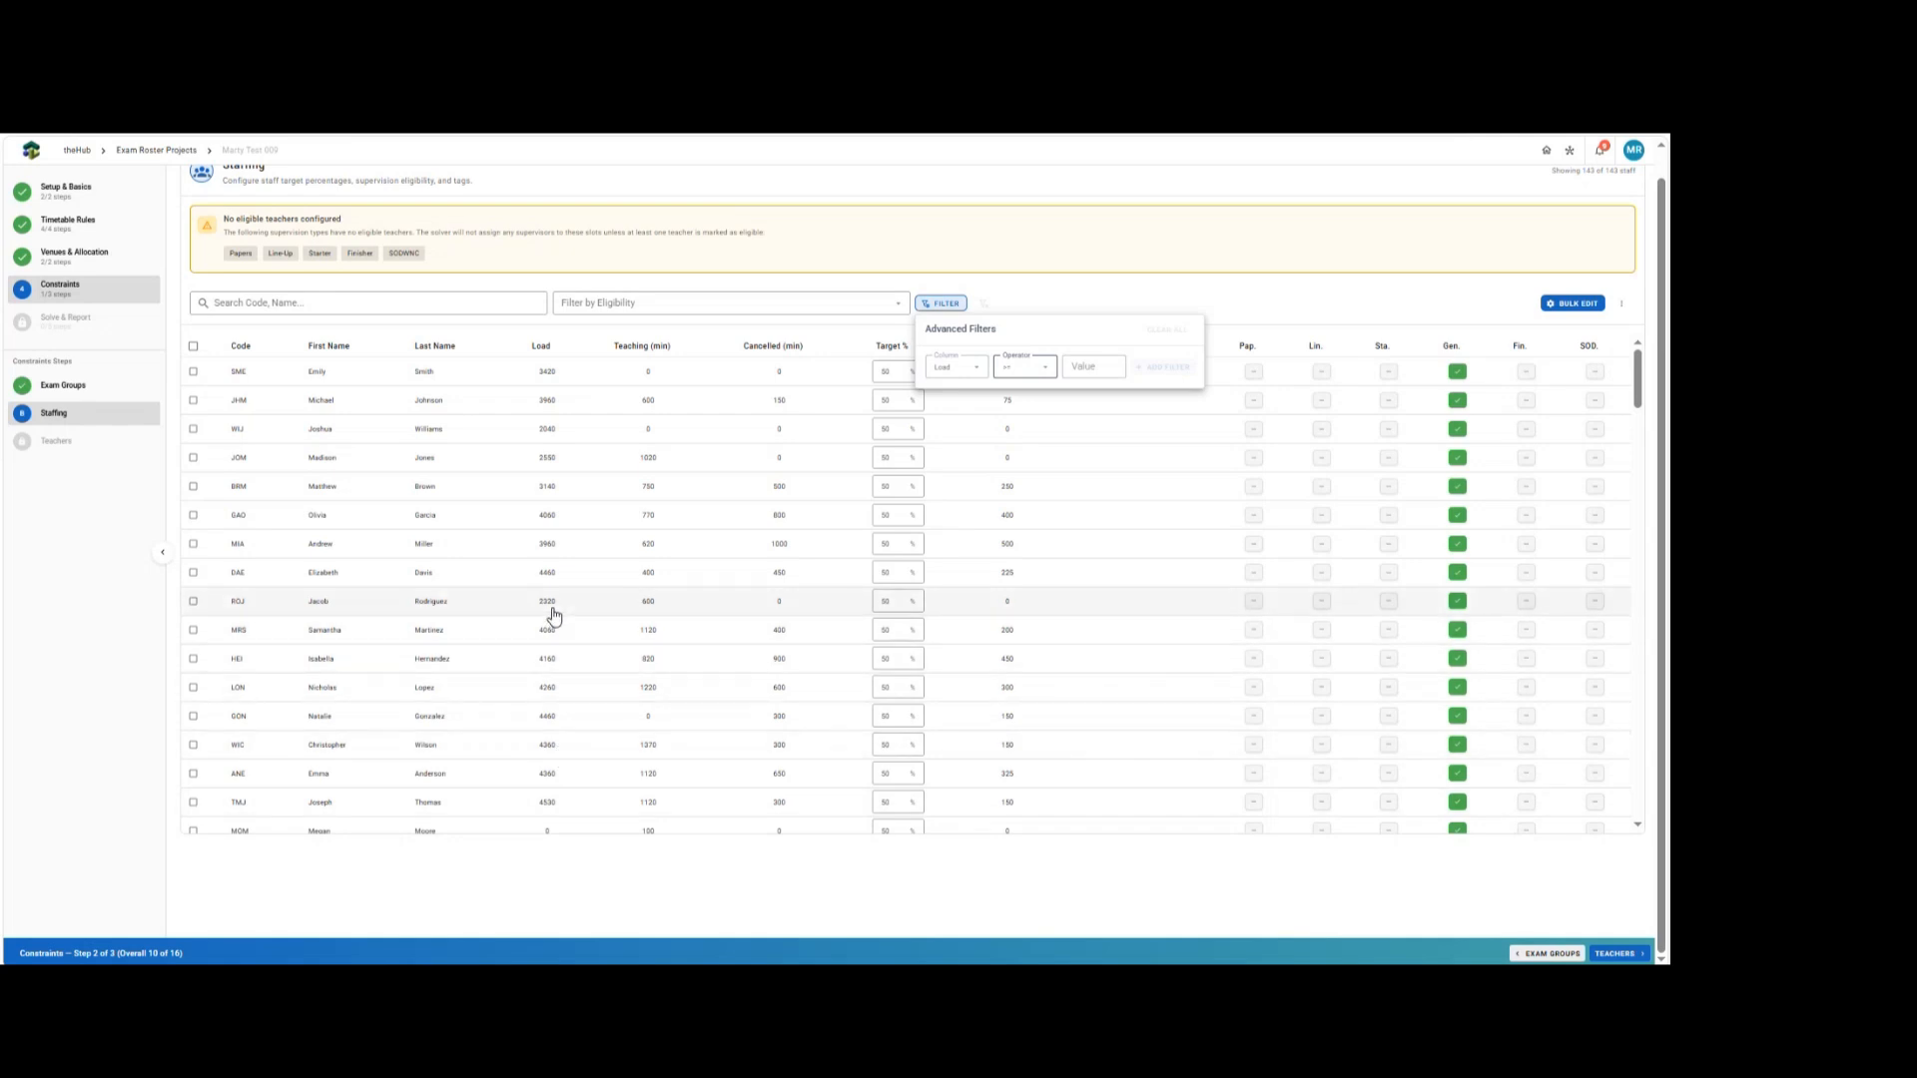
{"action": "left_click", "coordinate": [1082, 367]}
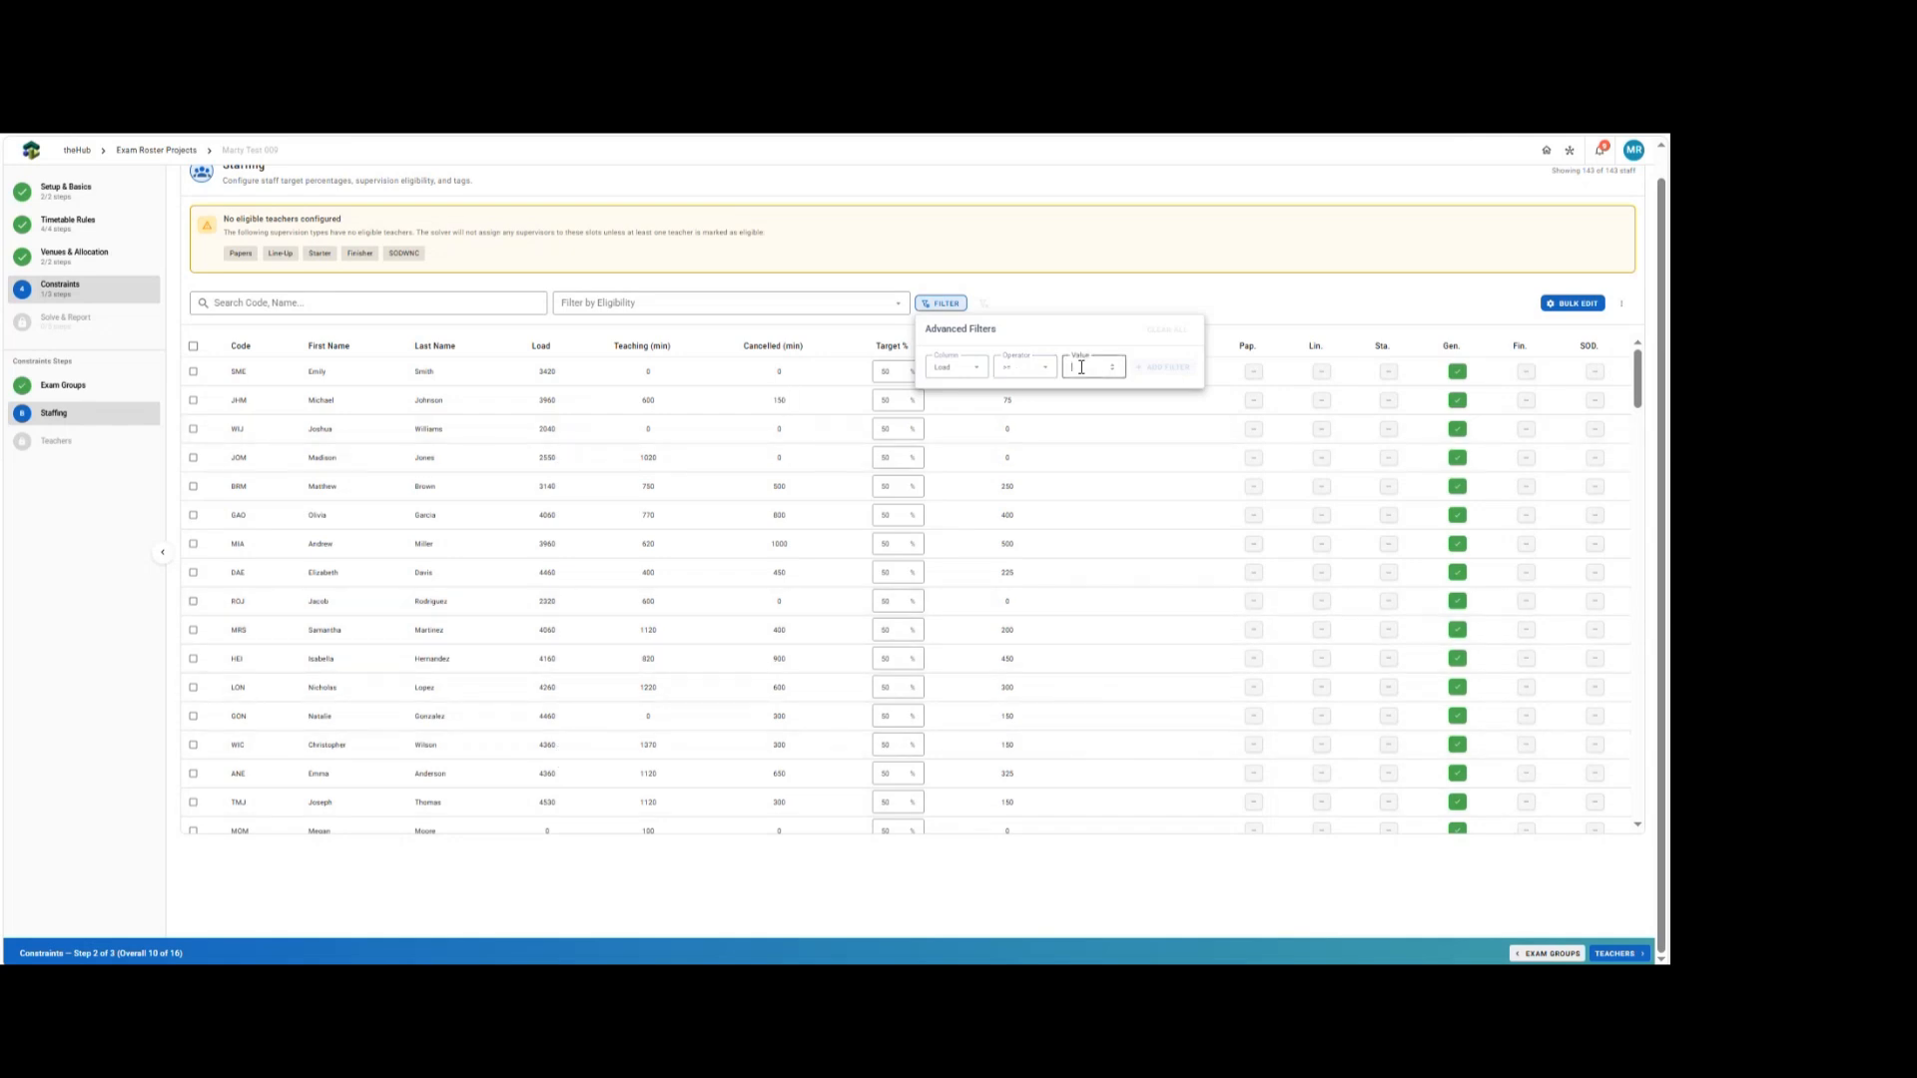
{"action": "type", "text": "4050"}
{"action": "left_click", "coordinate": [1159, 369]}
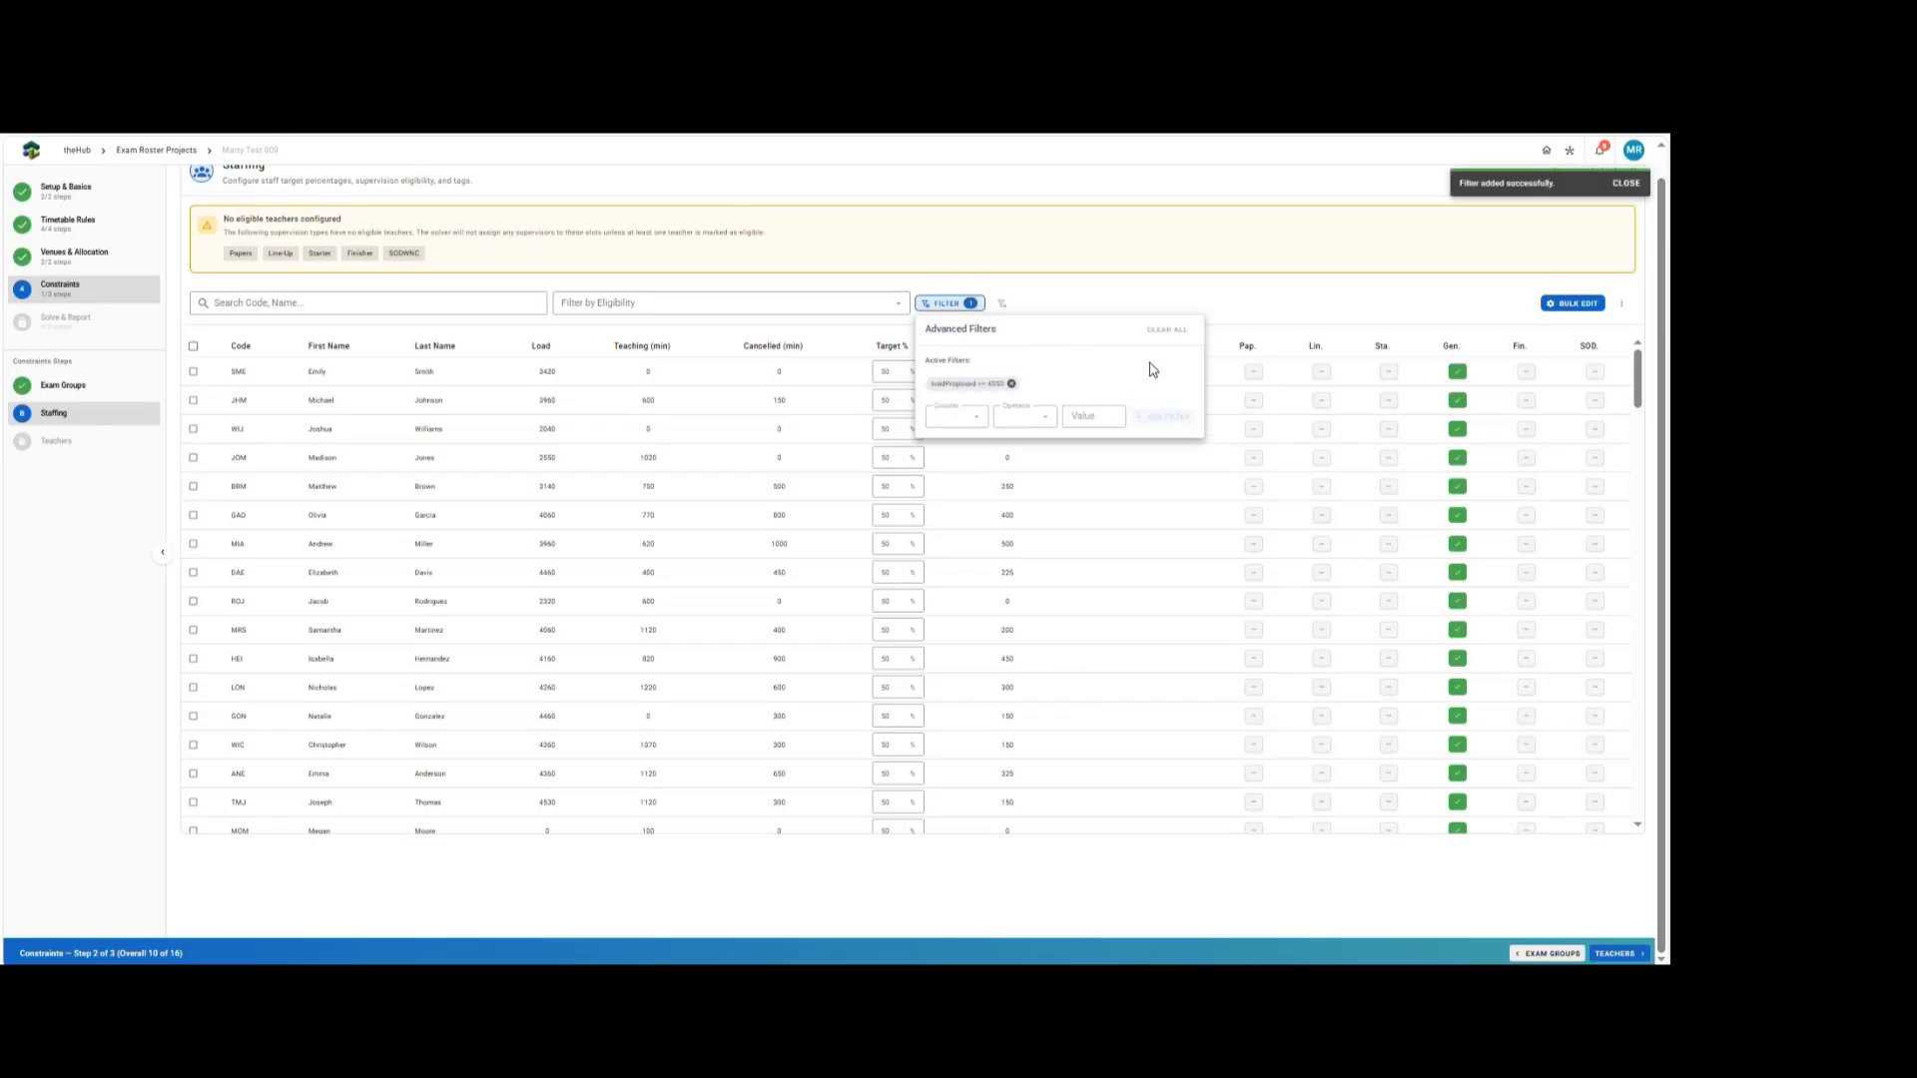
{"action": "left_click", "coordinate": [1061, 289]}
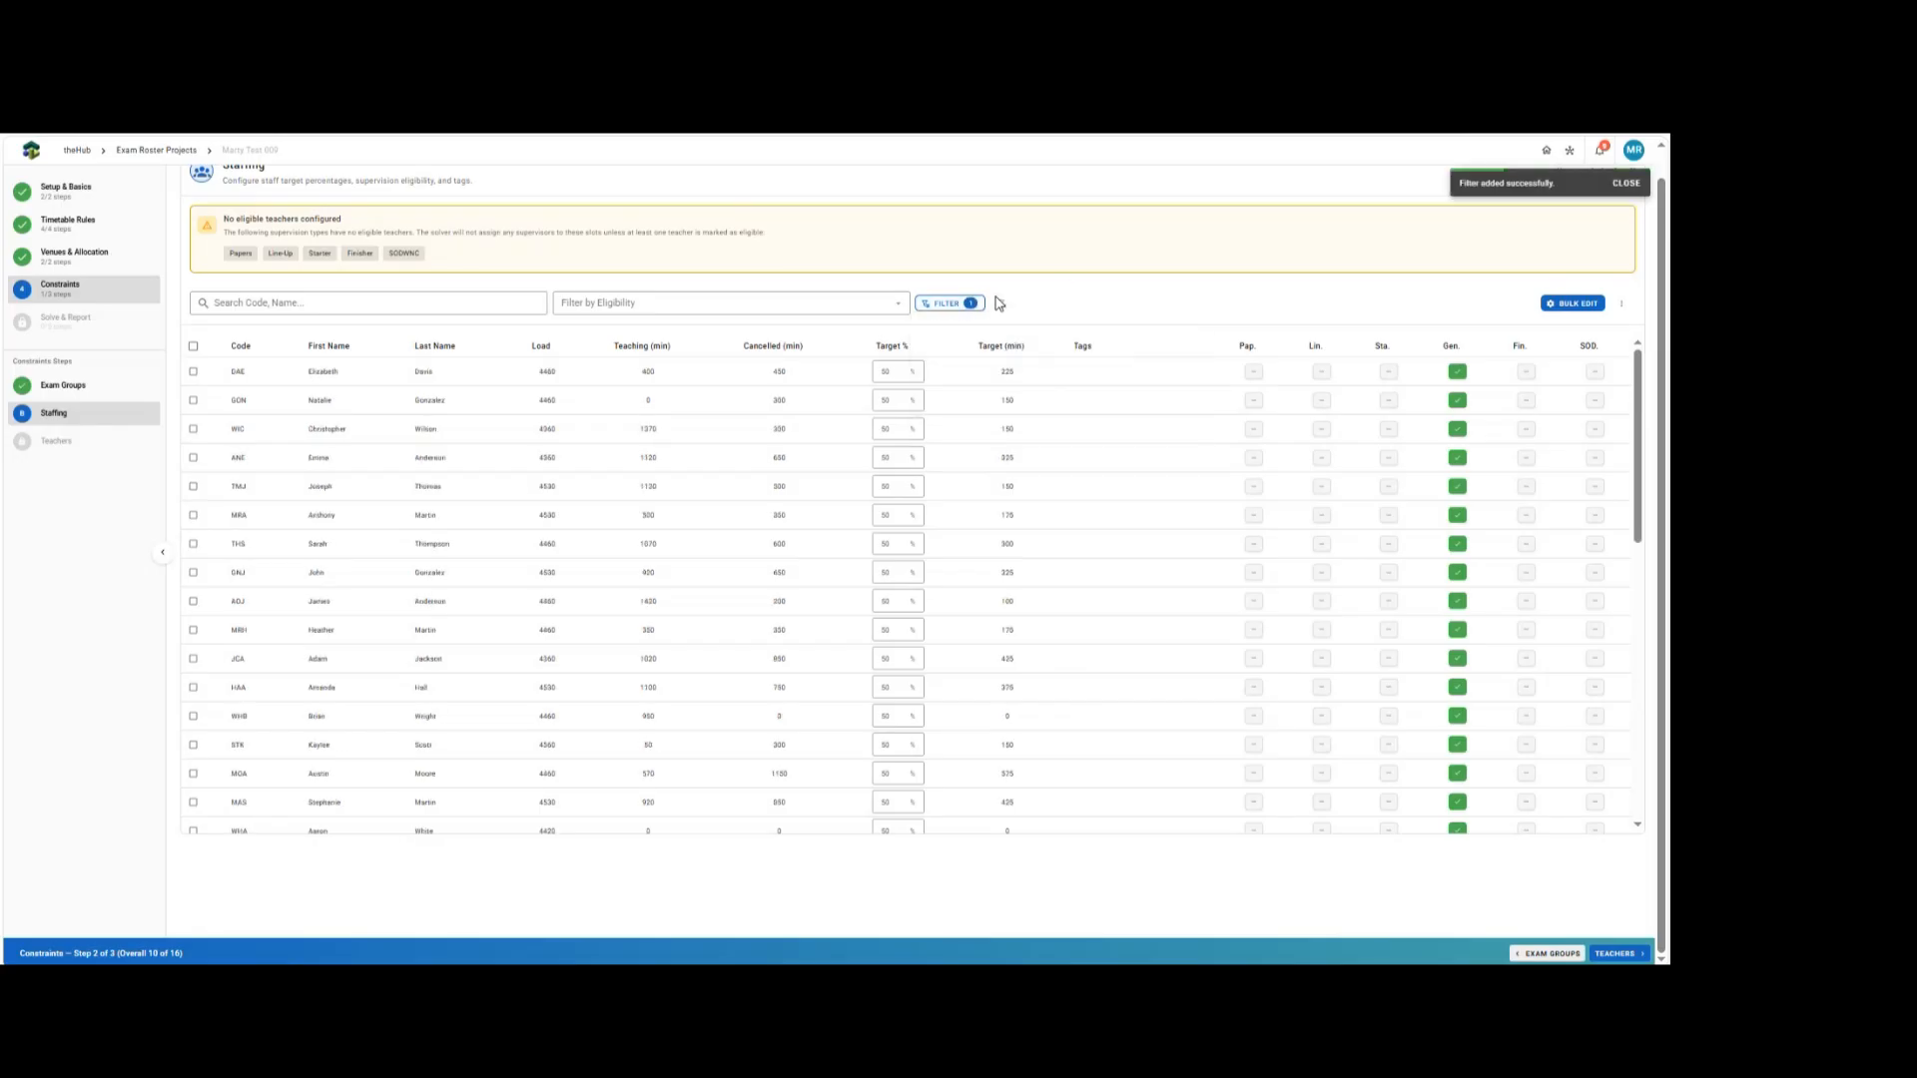
Select all filtered staff, bulk-edit them to be eligible for SODWNC supervision, and clear the filter.
{"action": "left_click", "coordinate": [193, 346]}
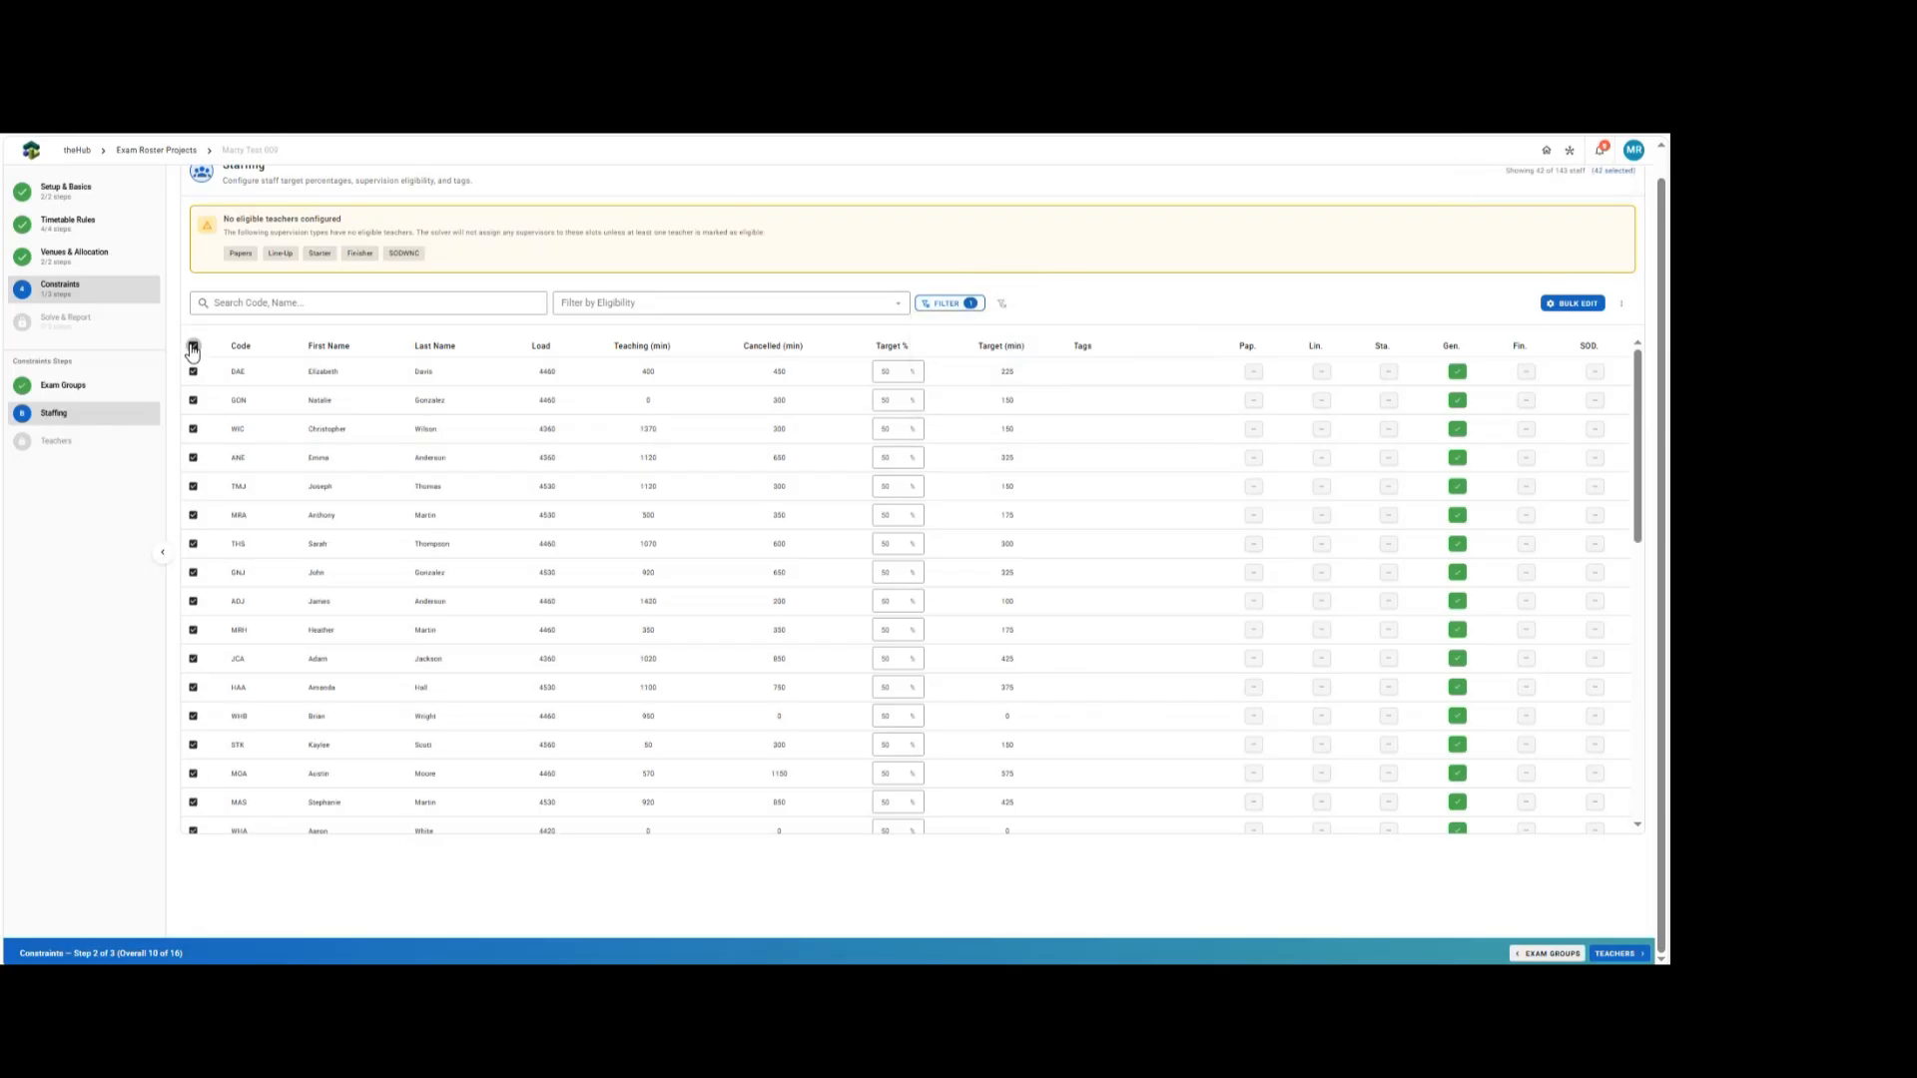
{"action": "left_click", "coordinate": [1575, 303]}
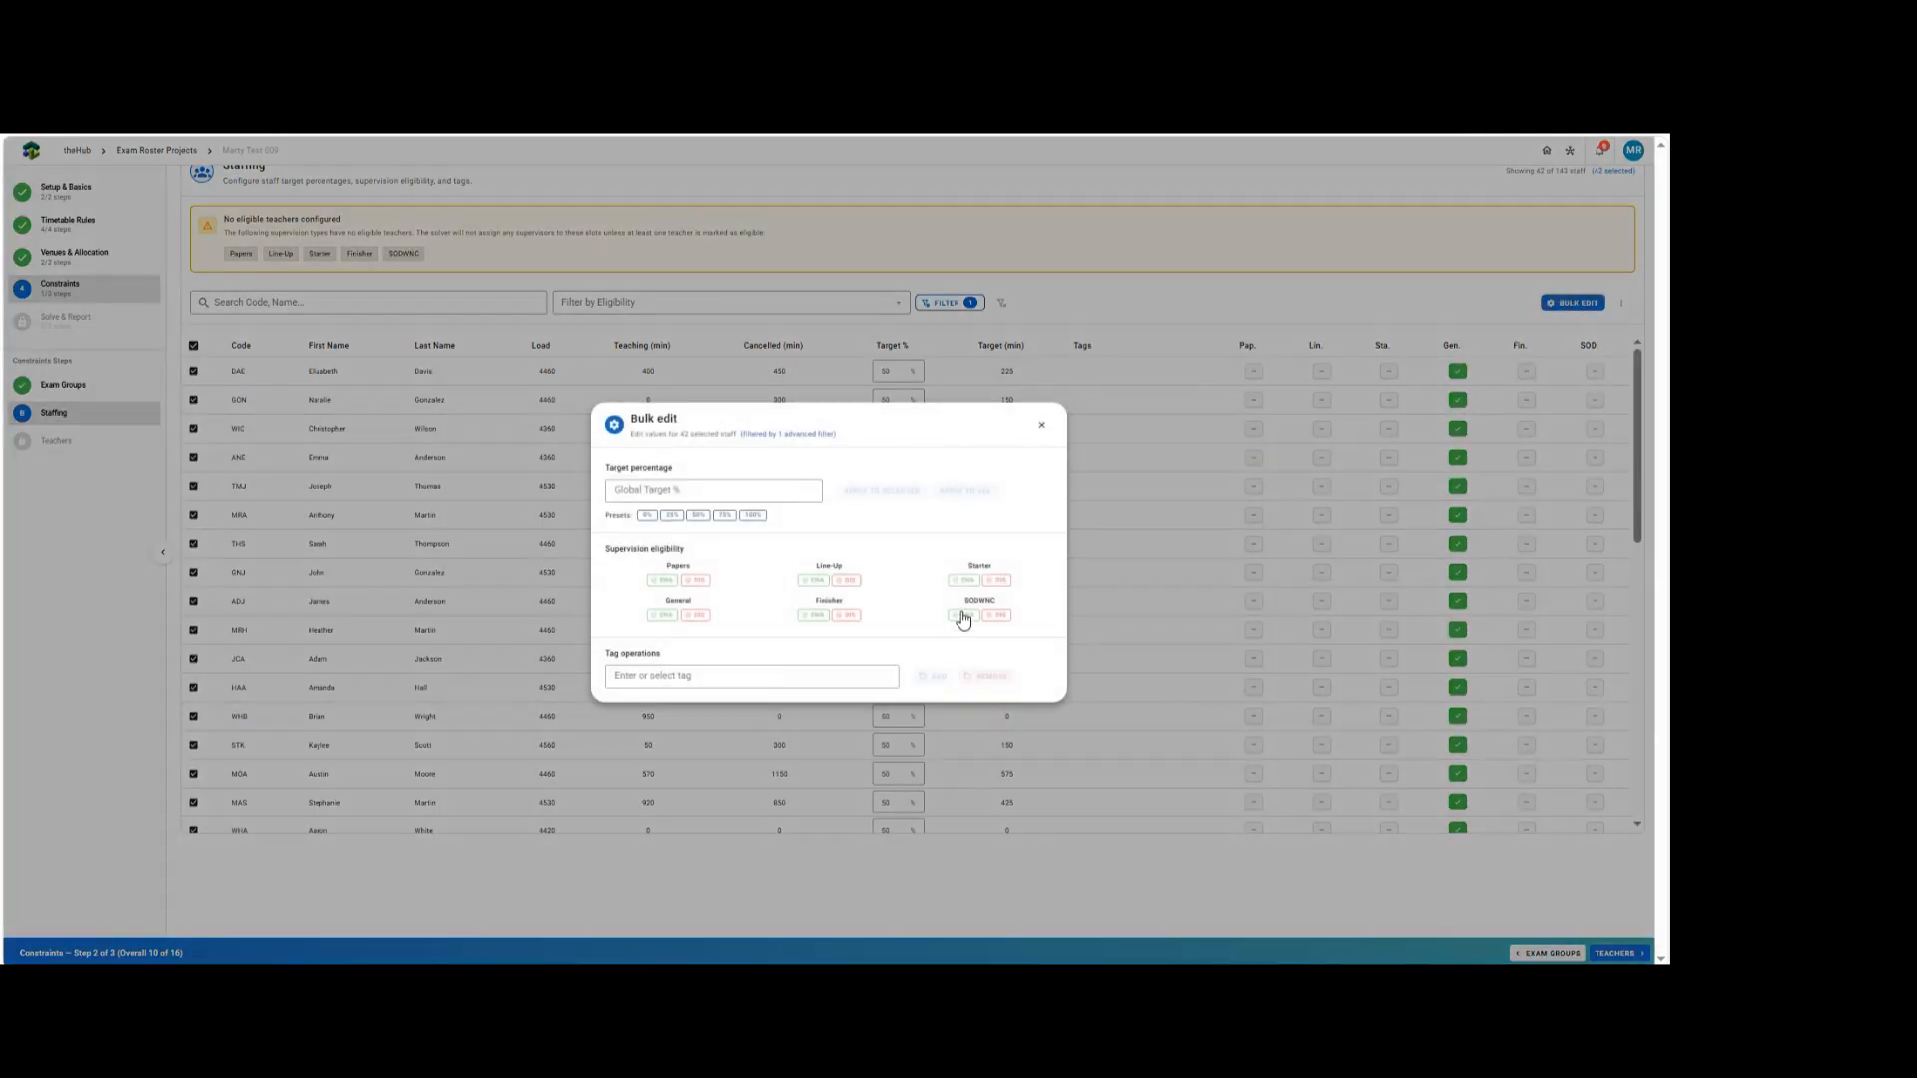
{"action": "left_click", "coordinate": [964, 615]}
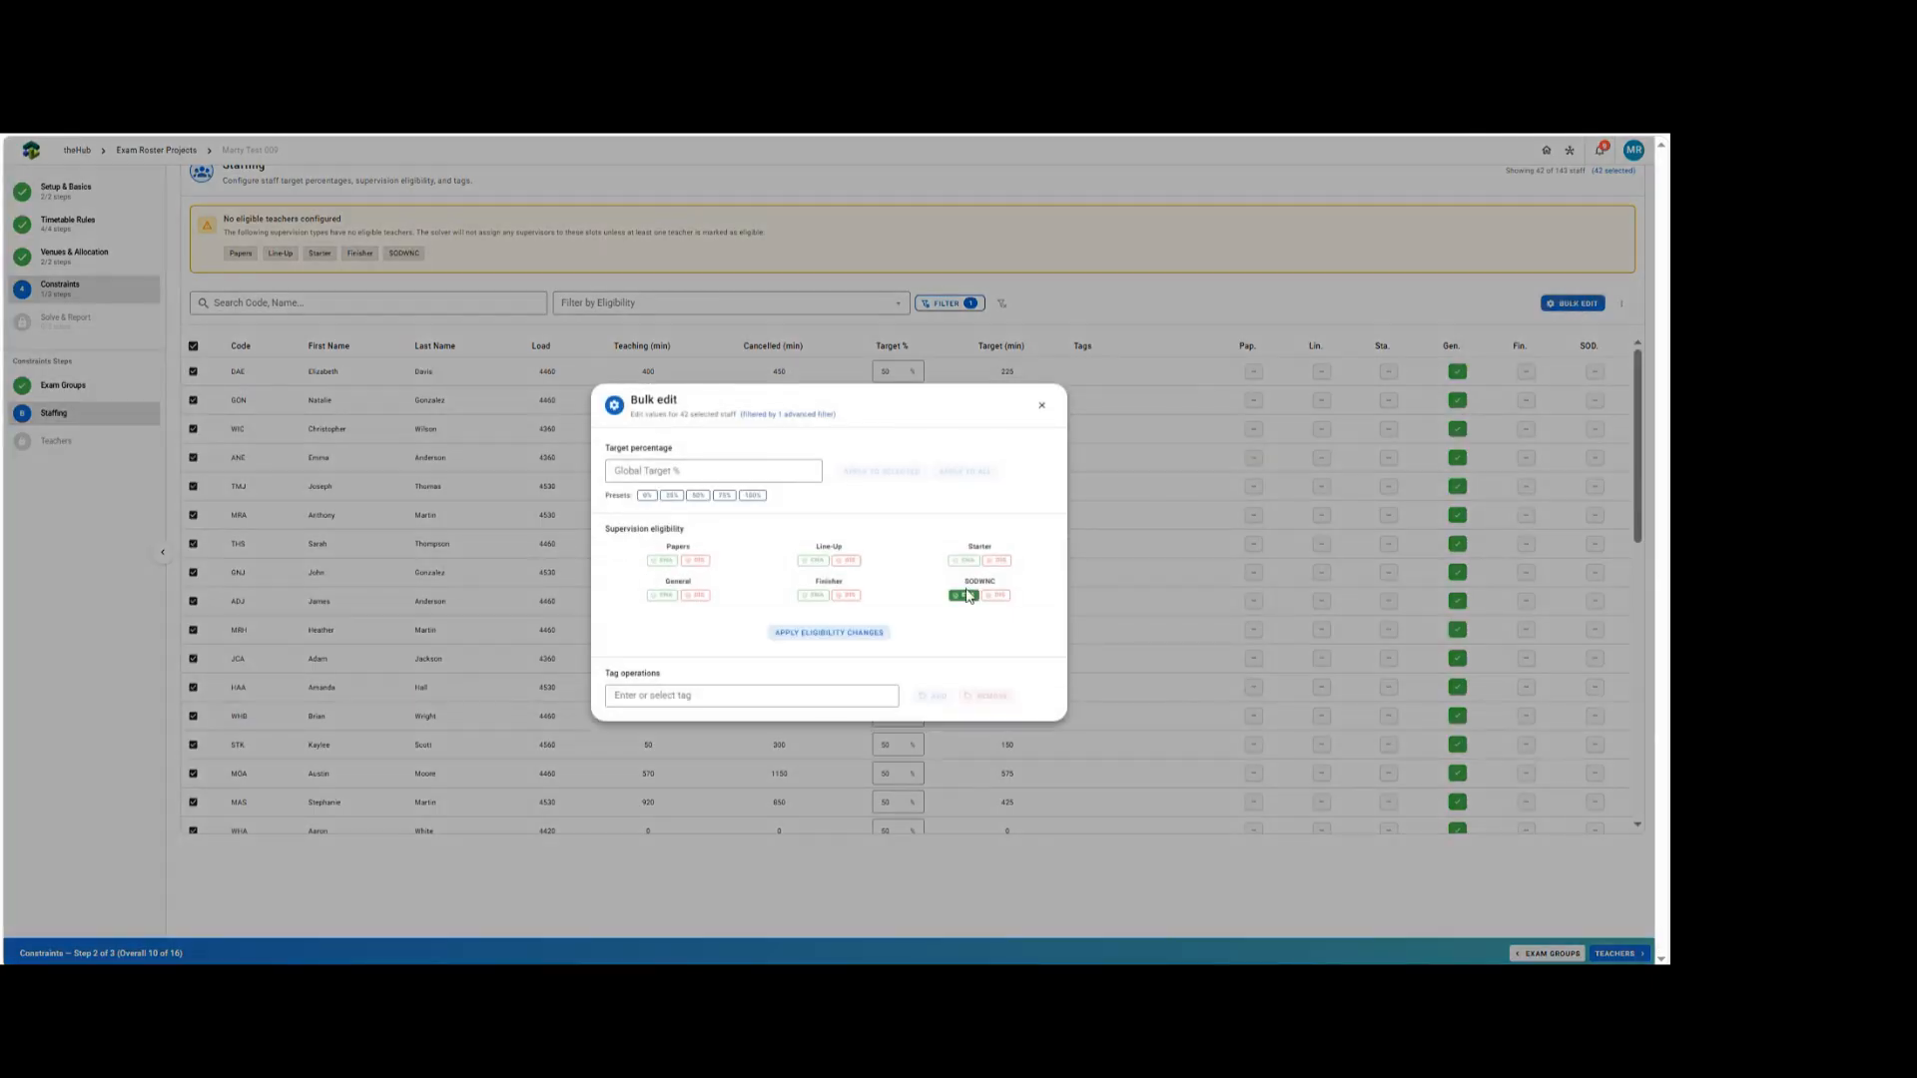
{"action": "left_click", "coordinate": [815, 635]}
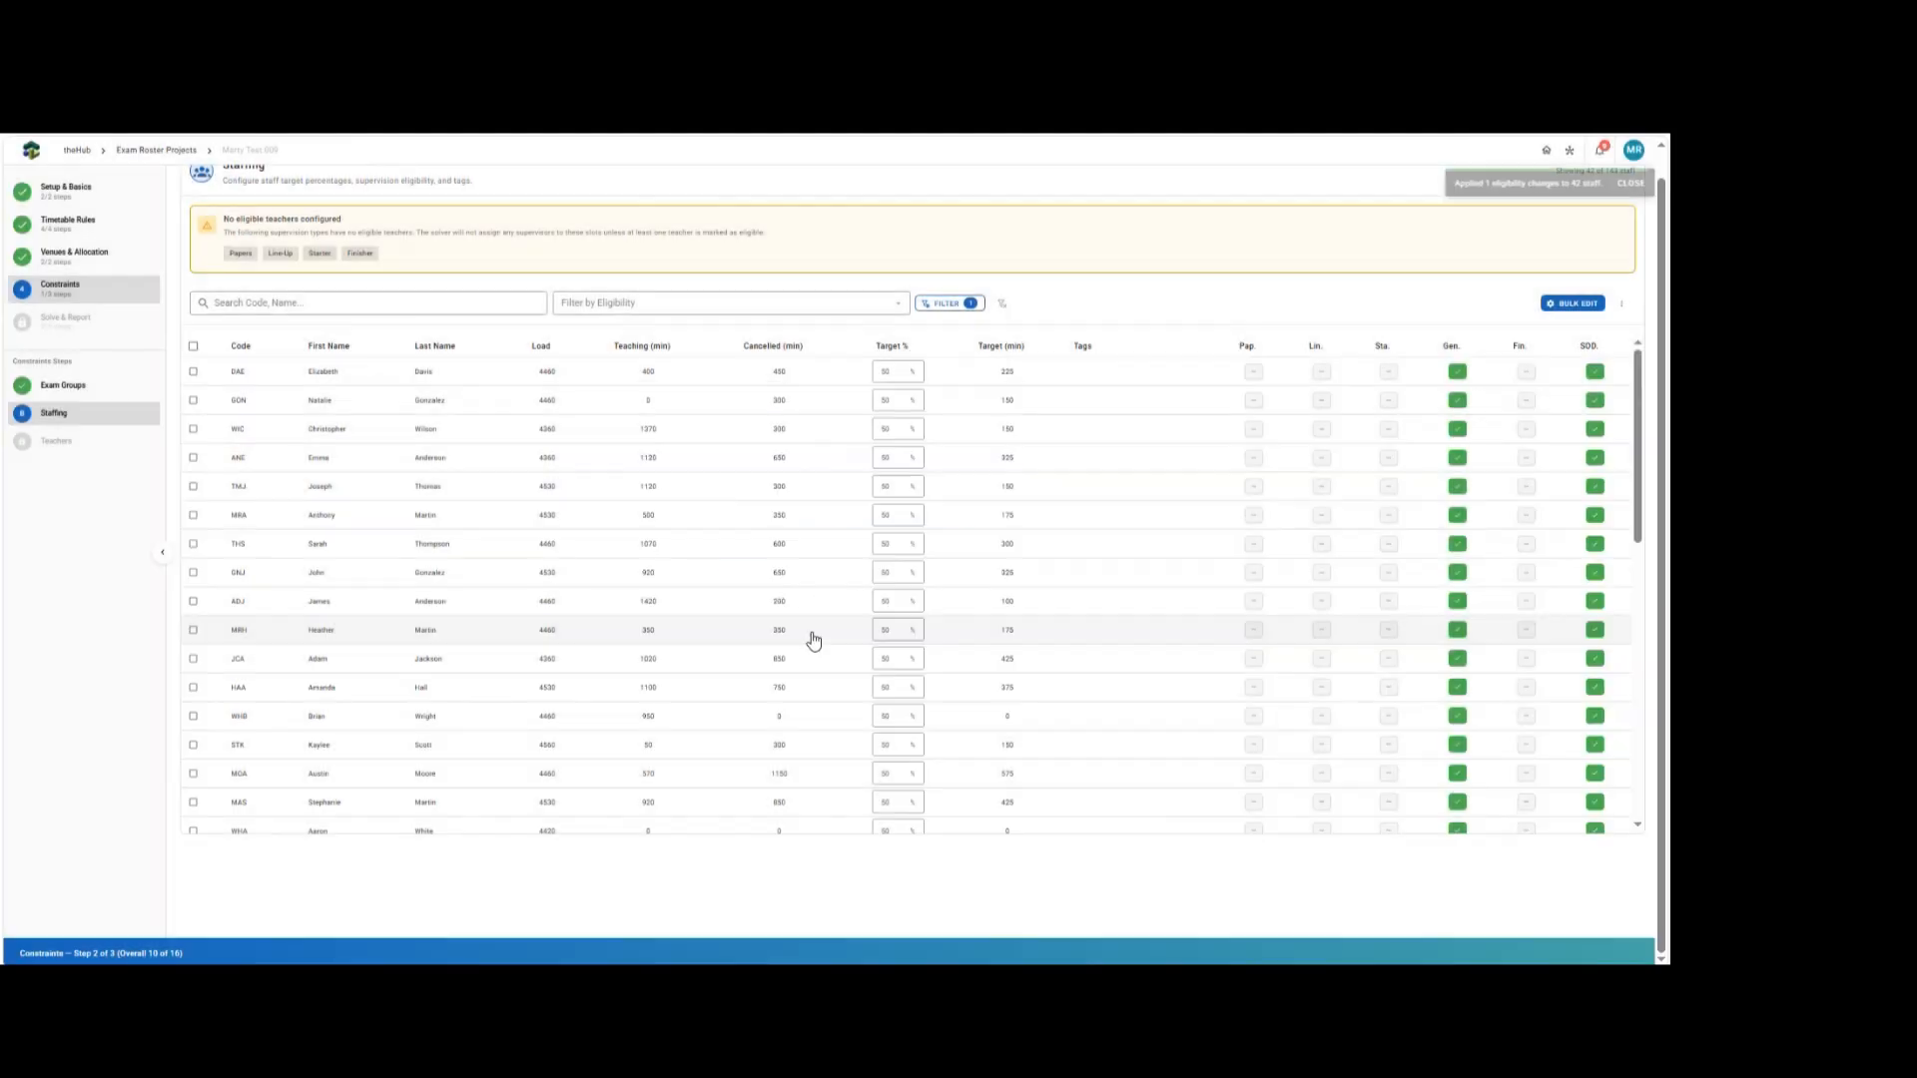
{"action": "left_click", "coordinate": [1000, 303]}
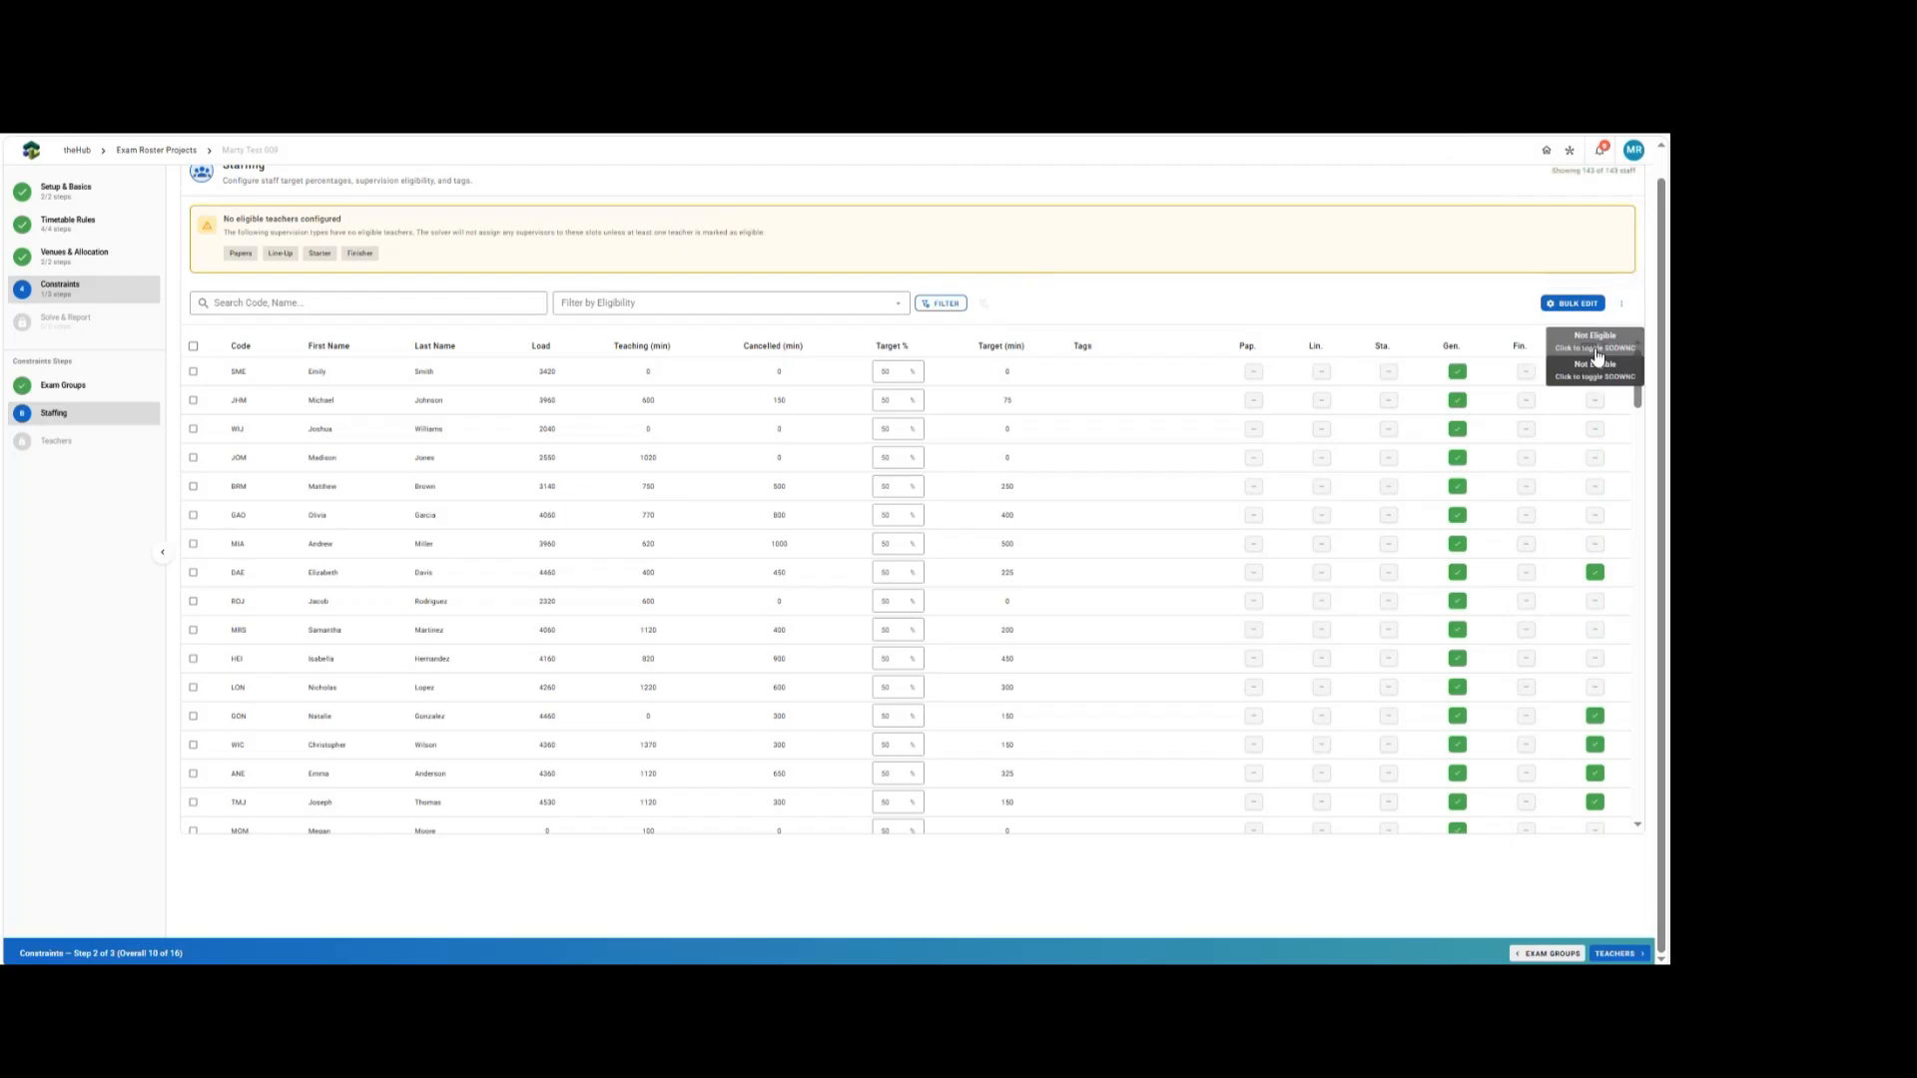
{"action": "left_click_drag", "start_coordinate": [1640, 379], "coordinate": [1604, 343]}
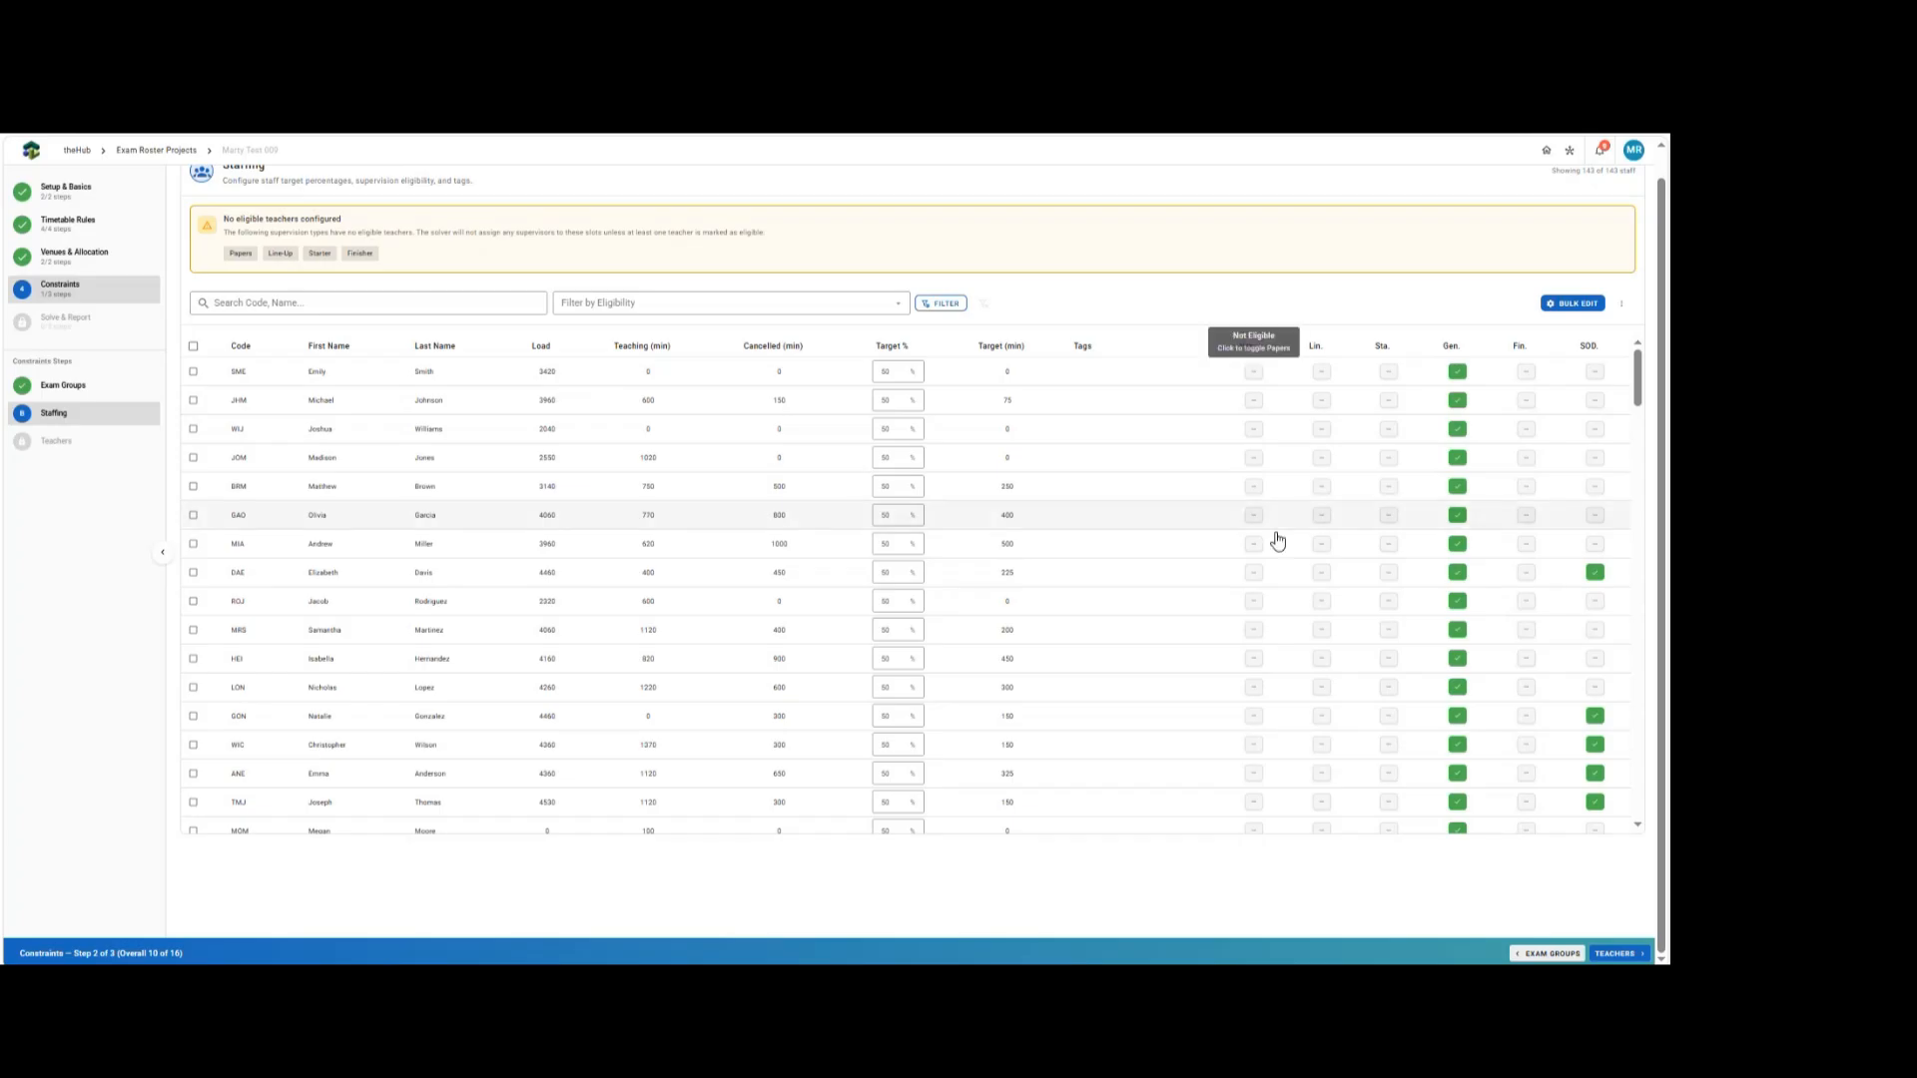
Mark nine individual staff members as eligible for Papers supervision.
{"action": "left_click", "coordinate": [1253, 486]}
{"action": "left_click", "coordinate": [1252, 518]}
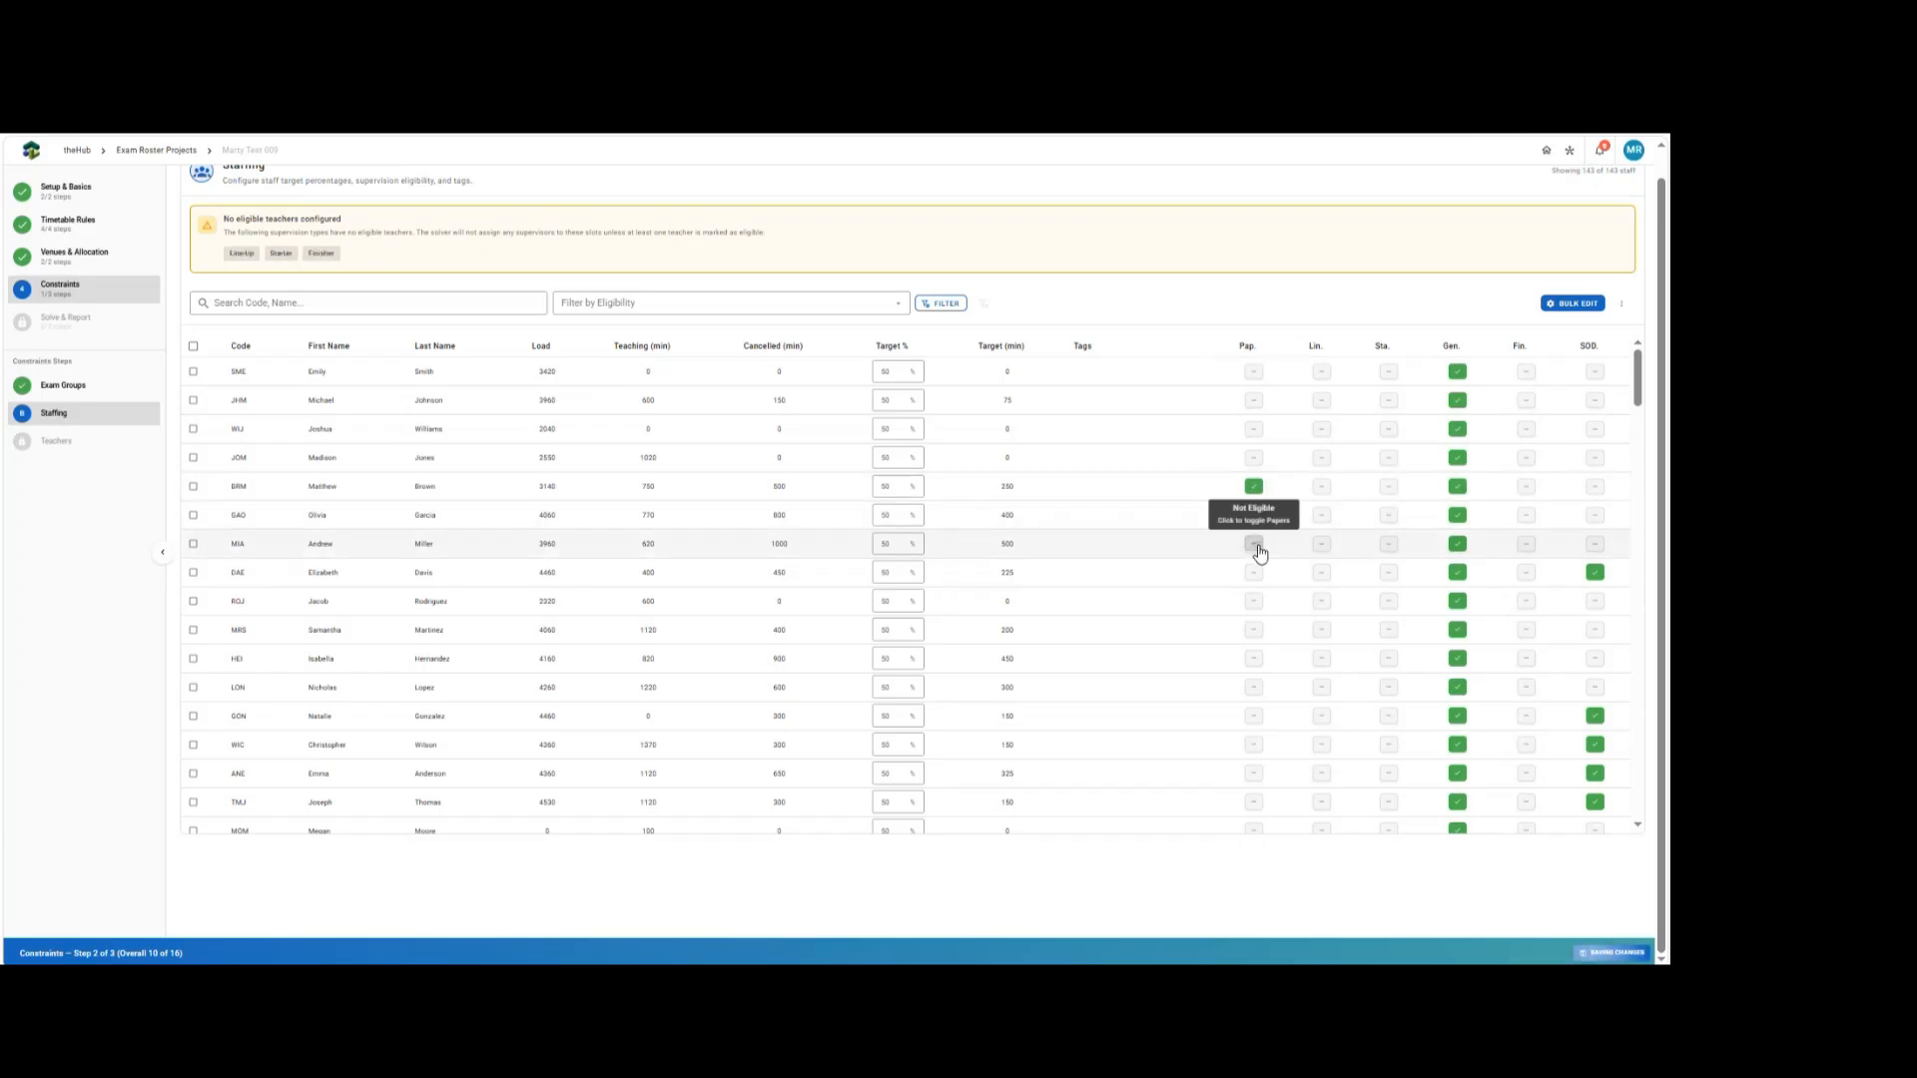
{"action": "left_click", "coordinate": [1253, 545]}
{"action": "left_click", "coordinate": [1253, 574]}
{"action": "left_click", "coordinate": [1254, 631]}
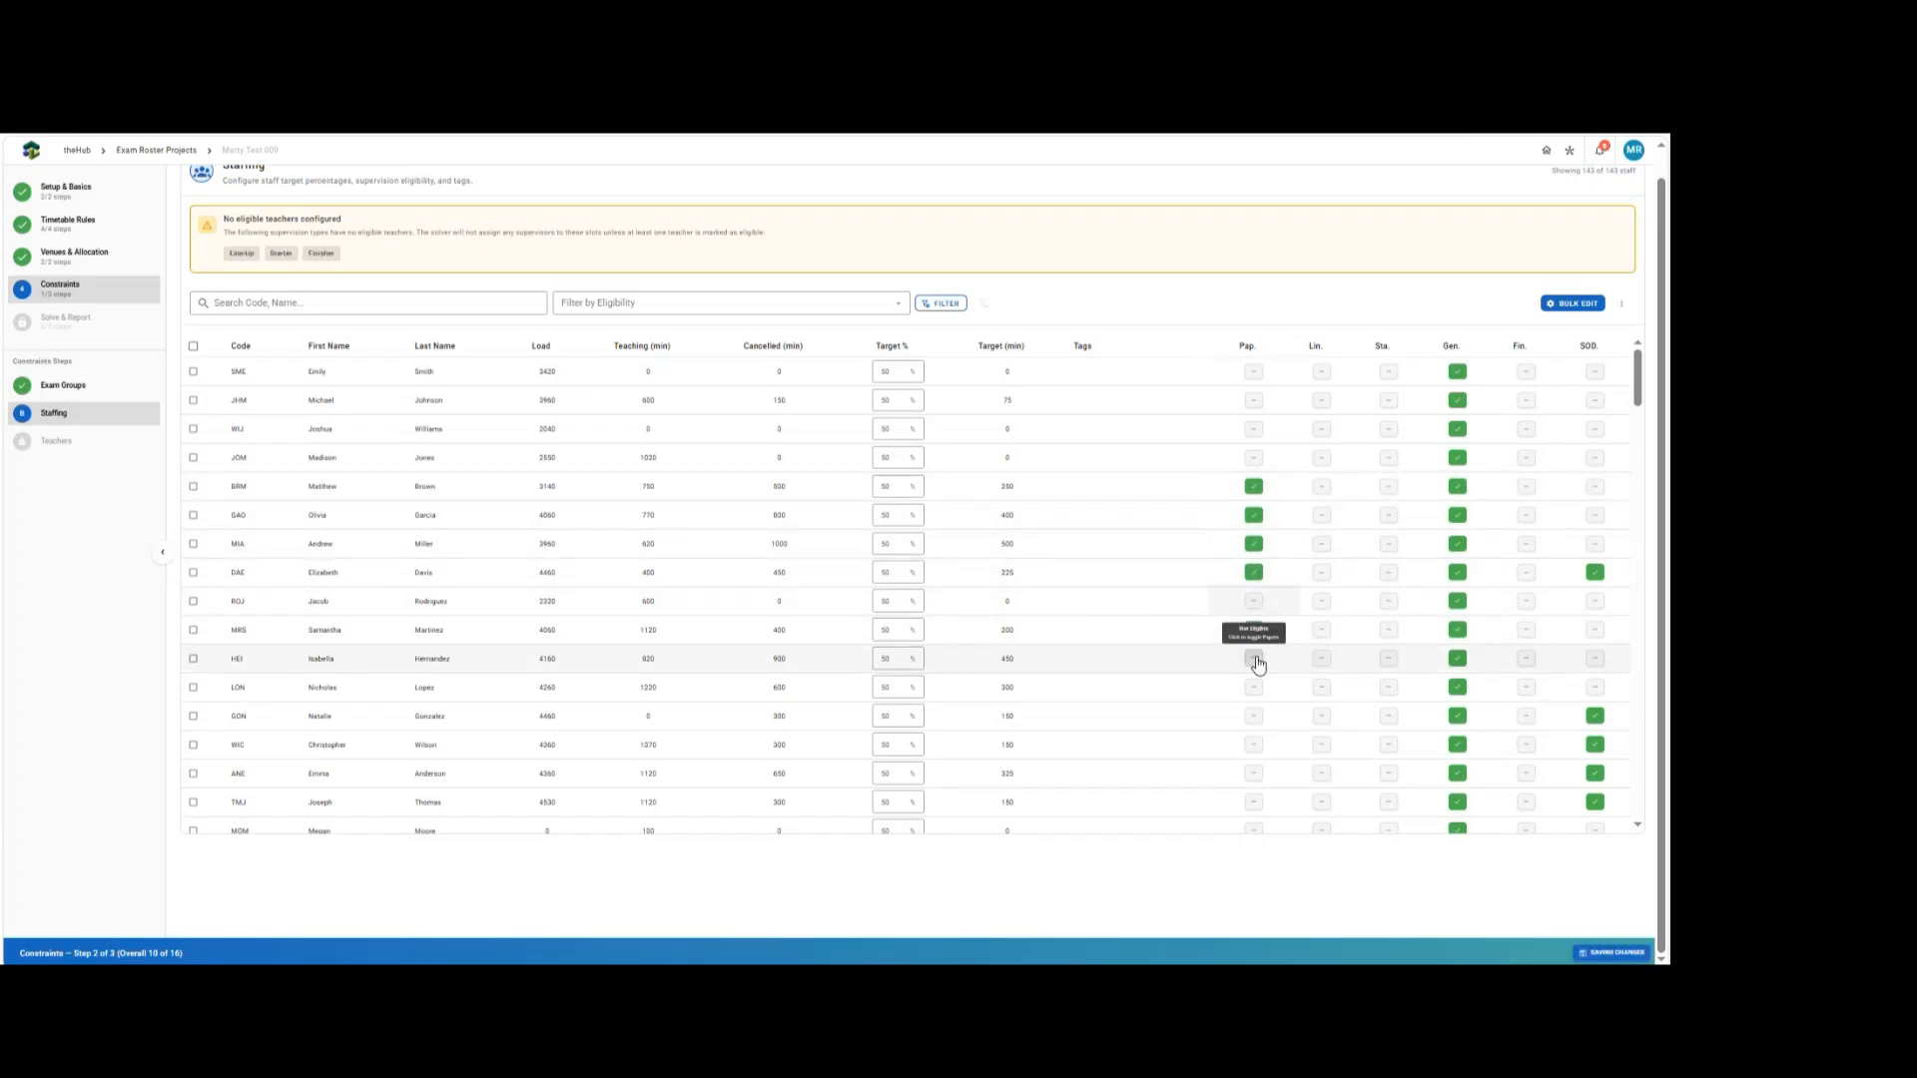
{"action": "left_click", "coordinate": [1254, 660]}
{"action": "left_click", "coordinate": [1254, 717]}
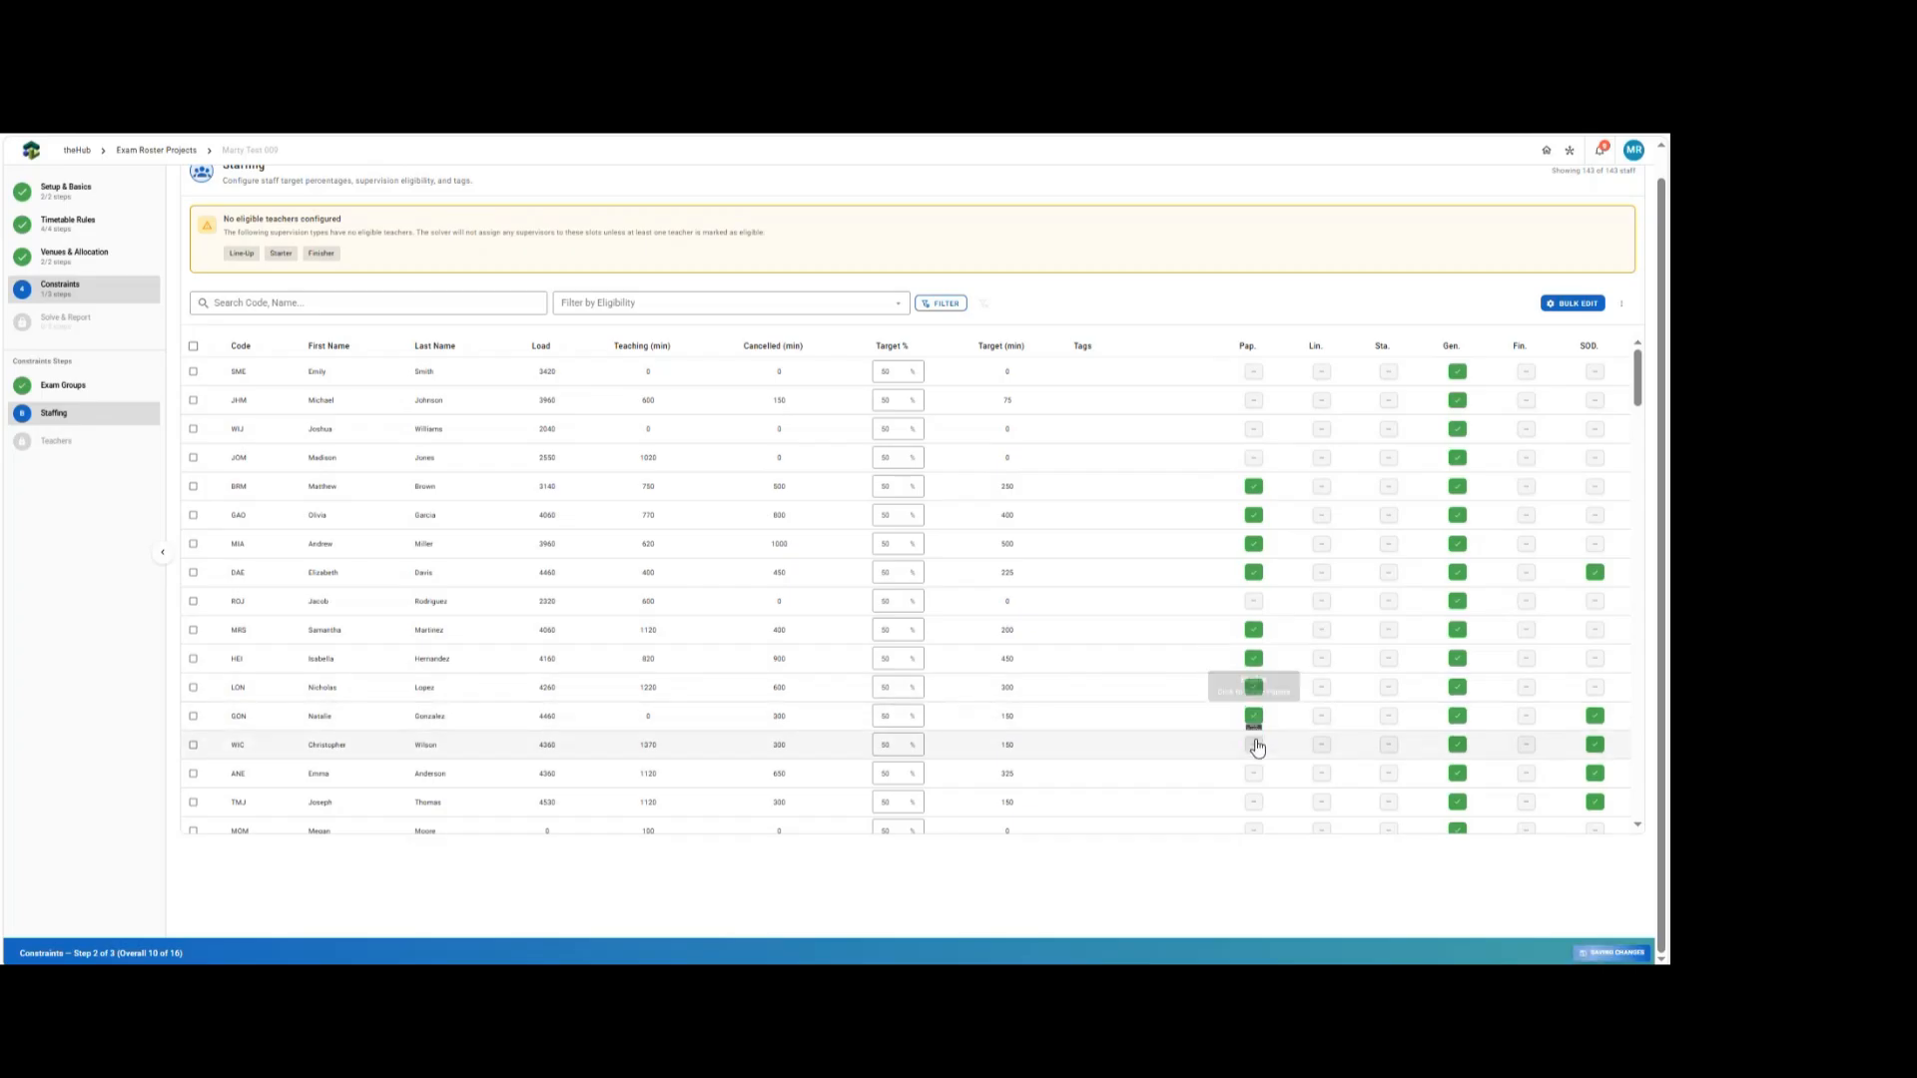
{"action": "left_click", "coordinate": [1254, 746]}
{"action": "left_click", "coordinate": [1254, 775]}
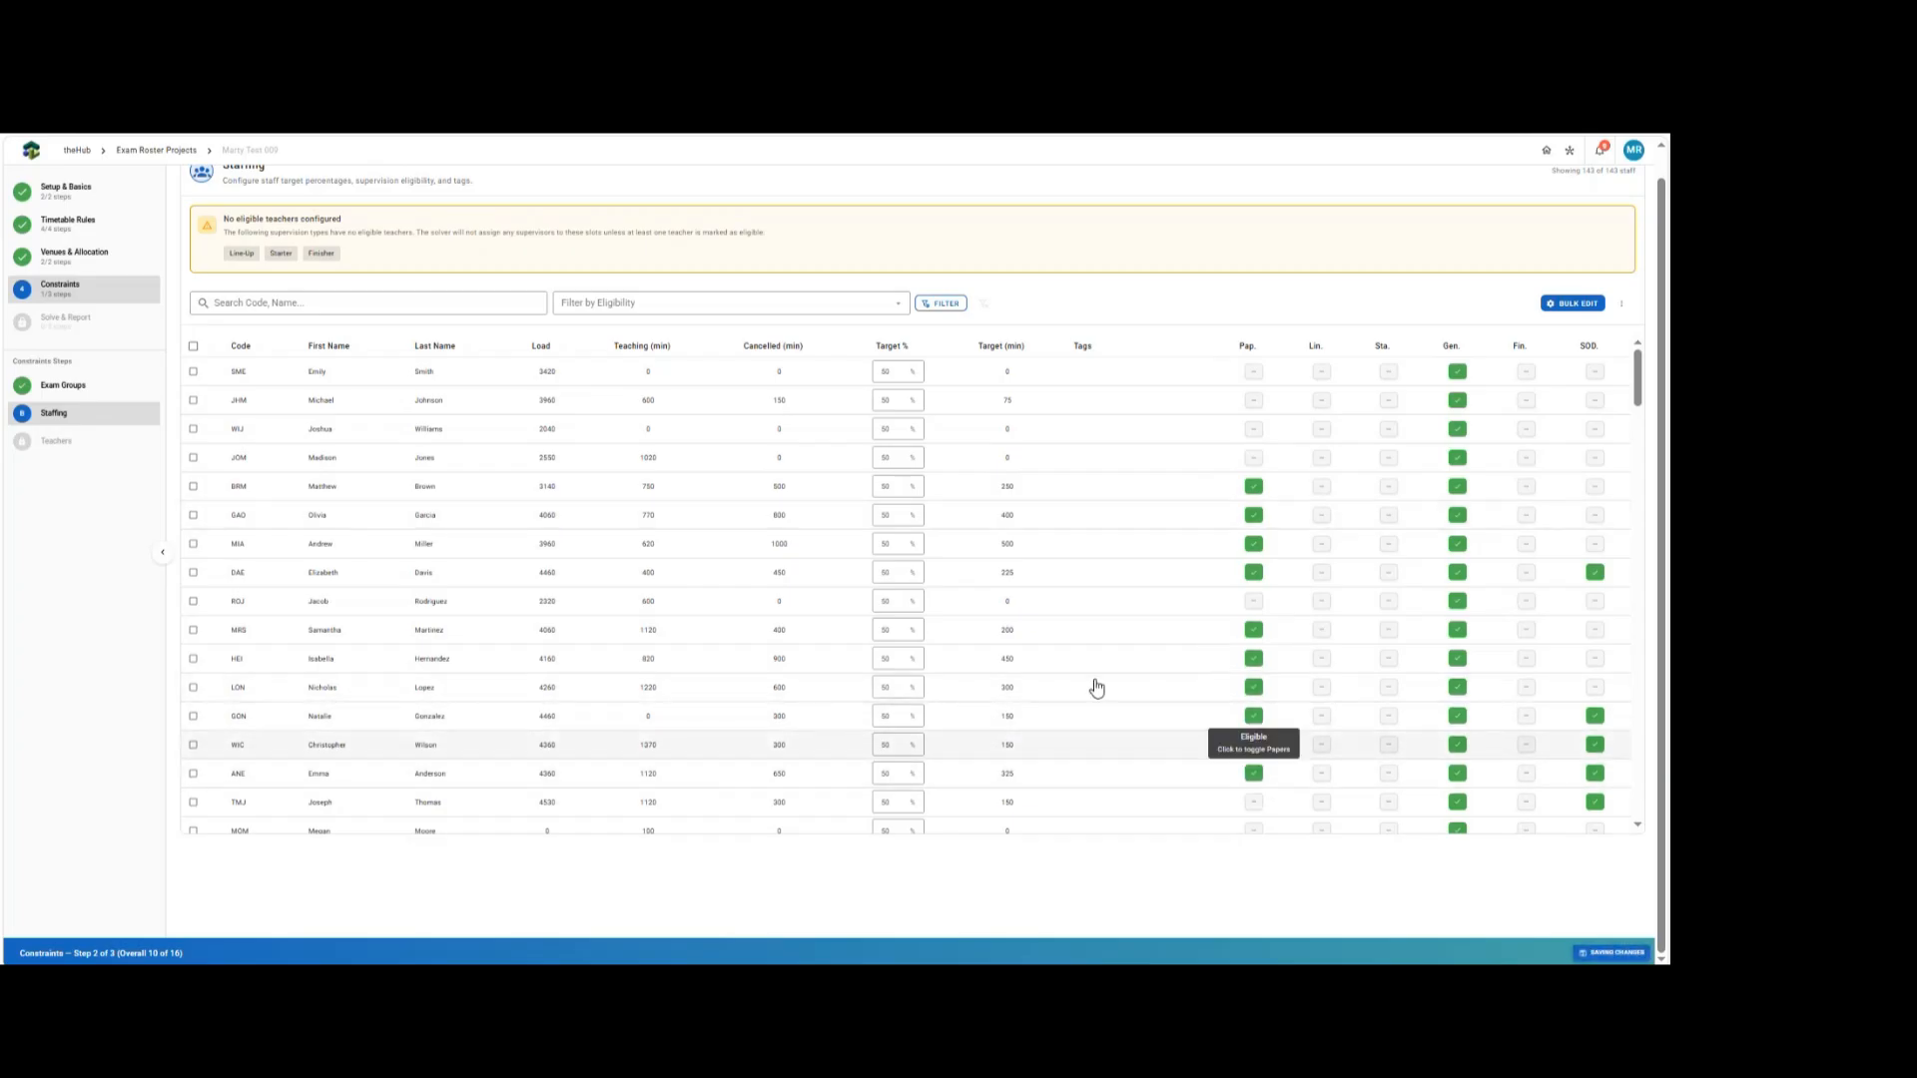
Mark seven individual staff members as eligible for Starter supervision.
{"action": "scroll", "coordinate": [1408, 549], "scroll_direction": "down", "scroll_amount": 5}
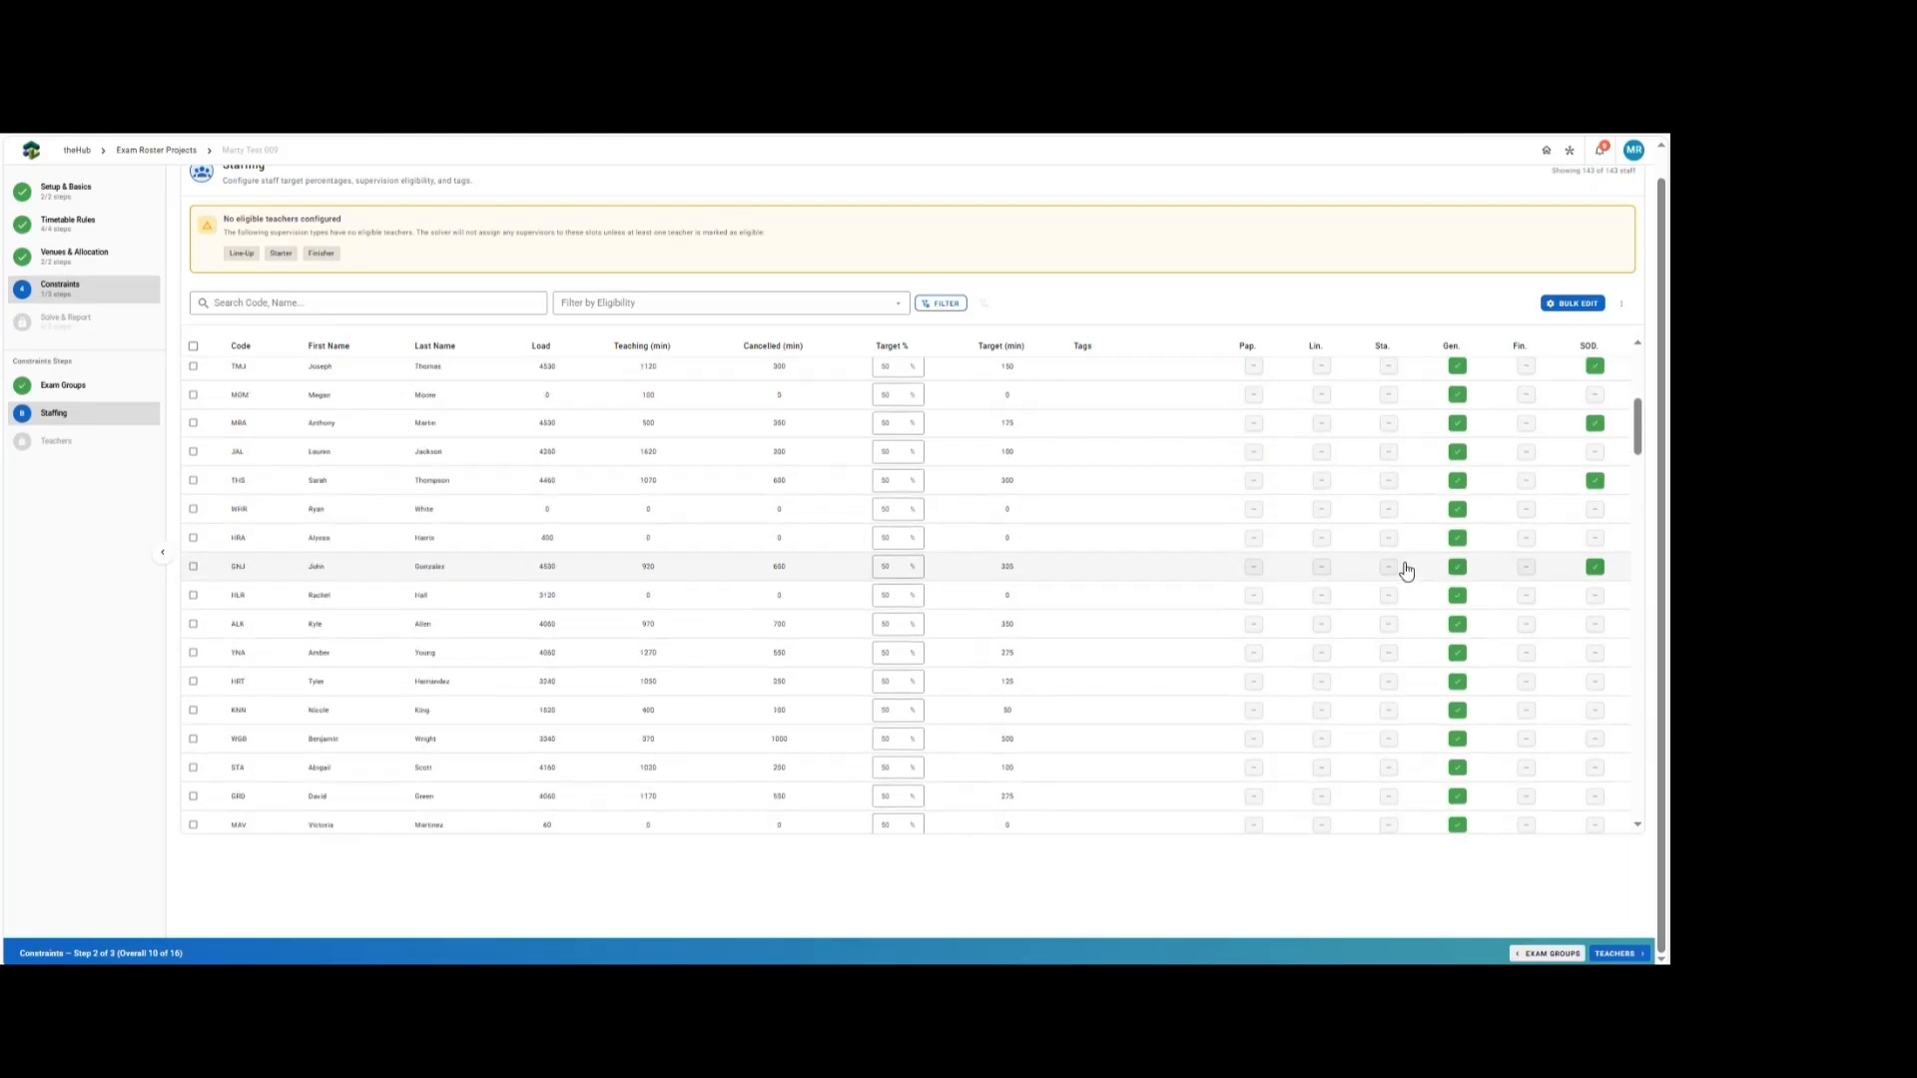
{"action": "scroll", "coordinate": [1398, 419], "scroll_direction": "up", "scroll_amount": 1}
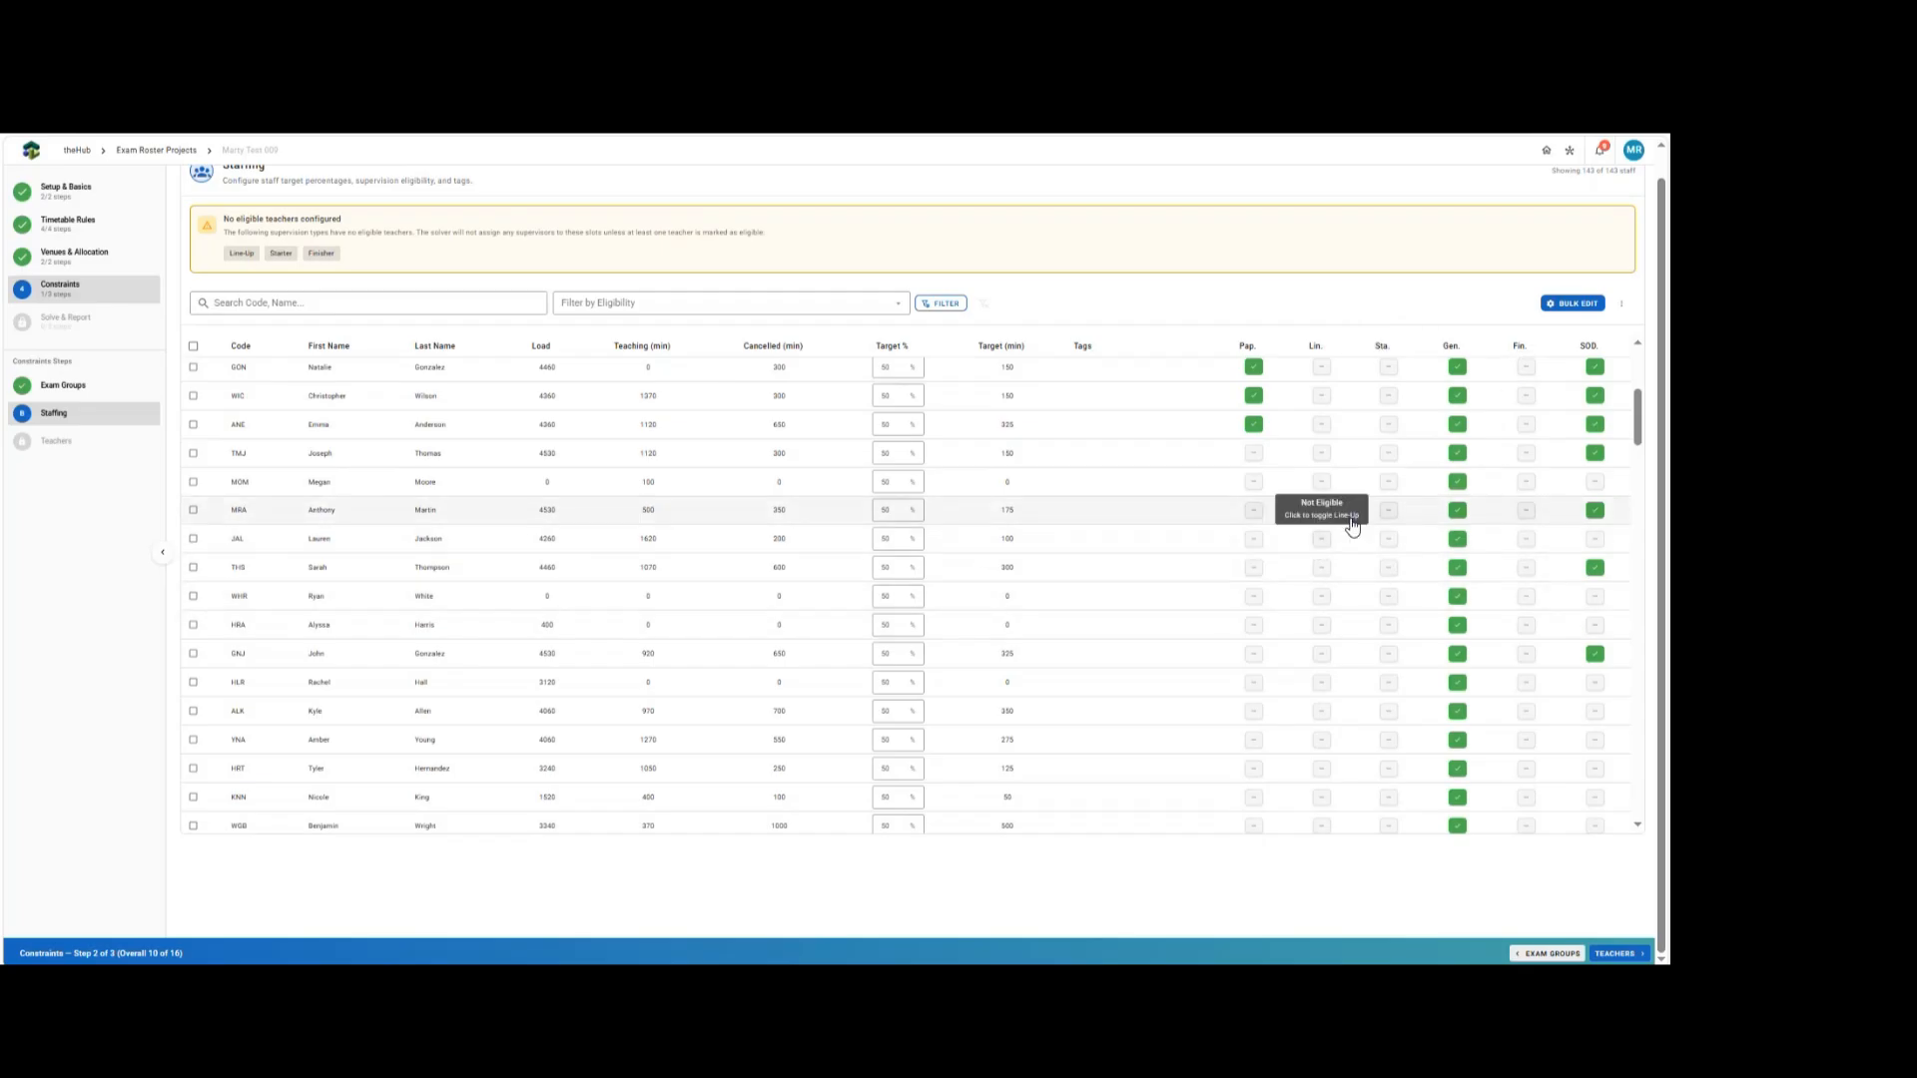
{"action": "left_click", "coordinate": [1393, 511]}
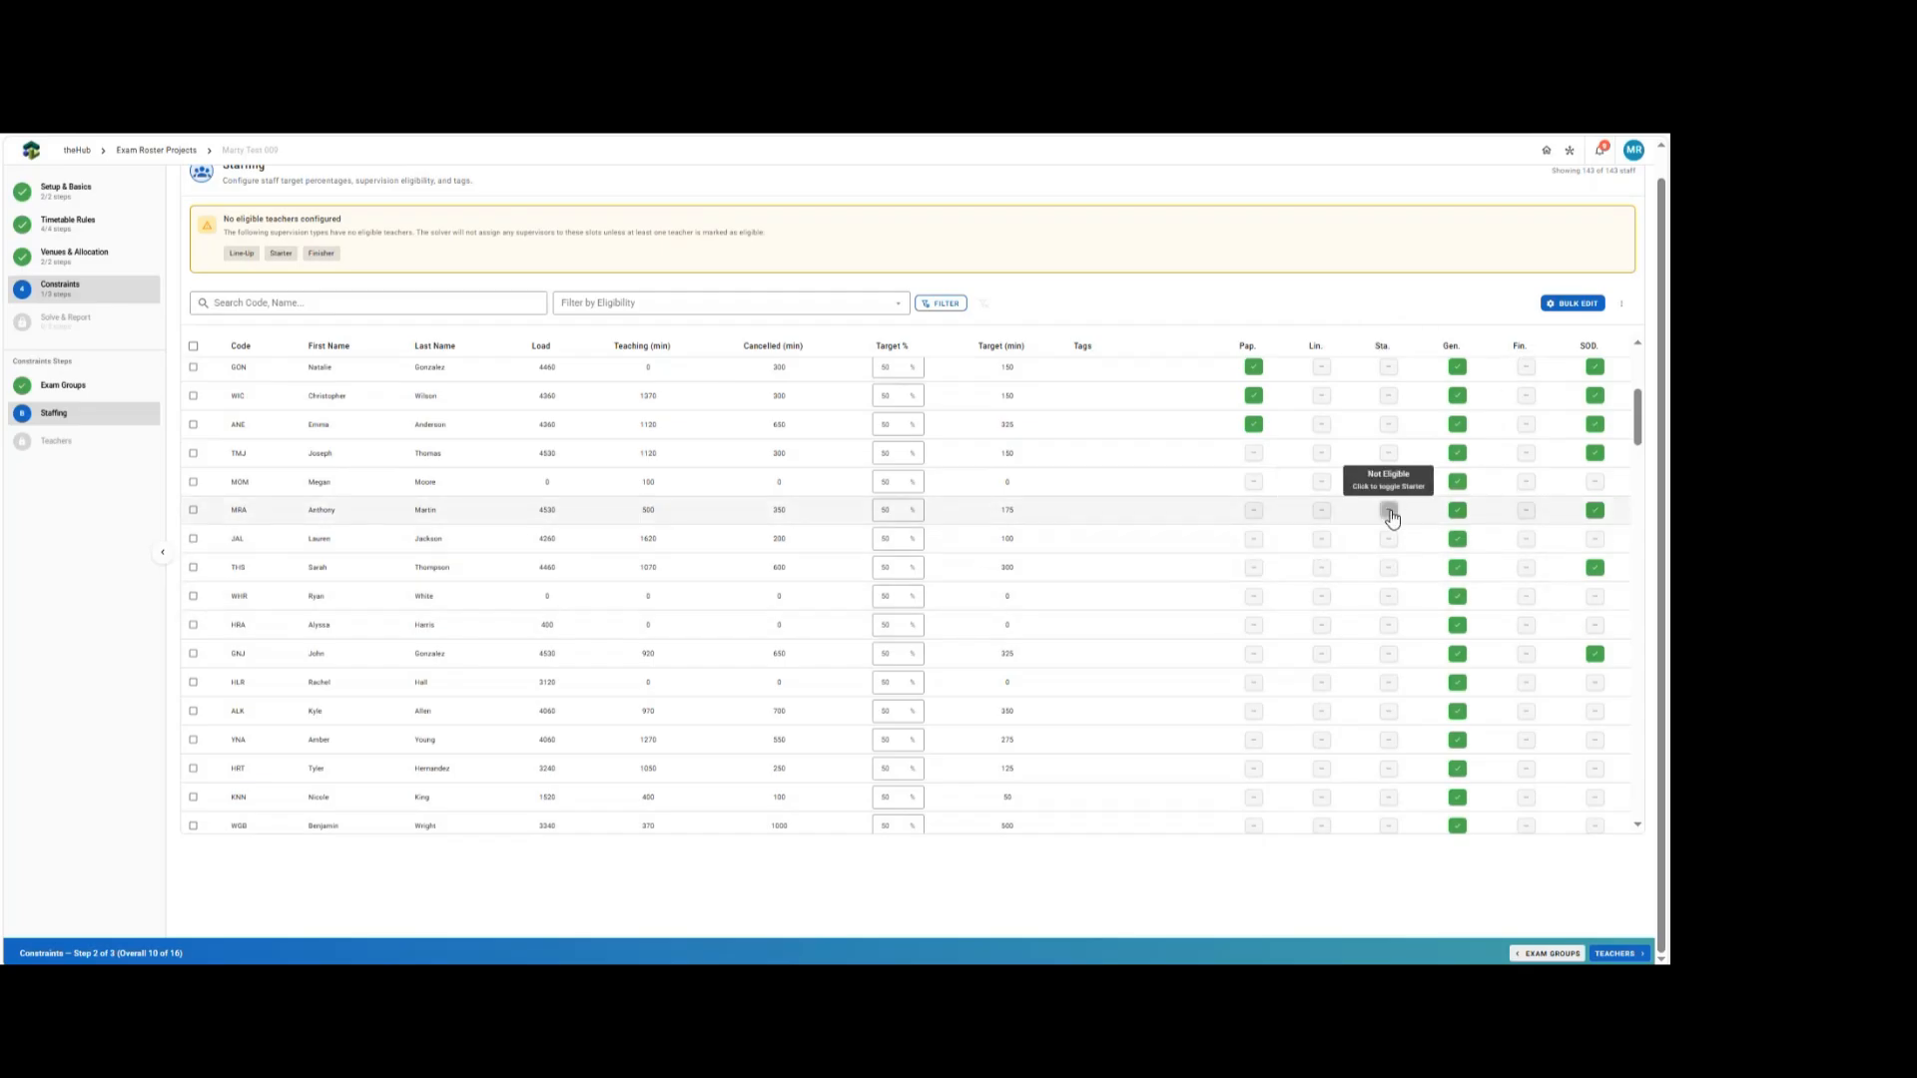
{"action": "left_click", "coordinate": [1388, 428]}
{"action": "left_click", "coordinate": [1389, 455]}
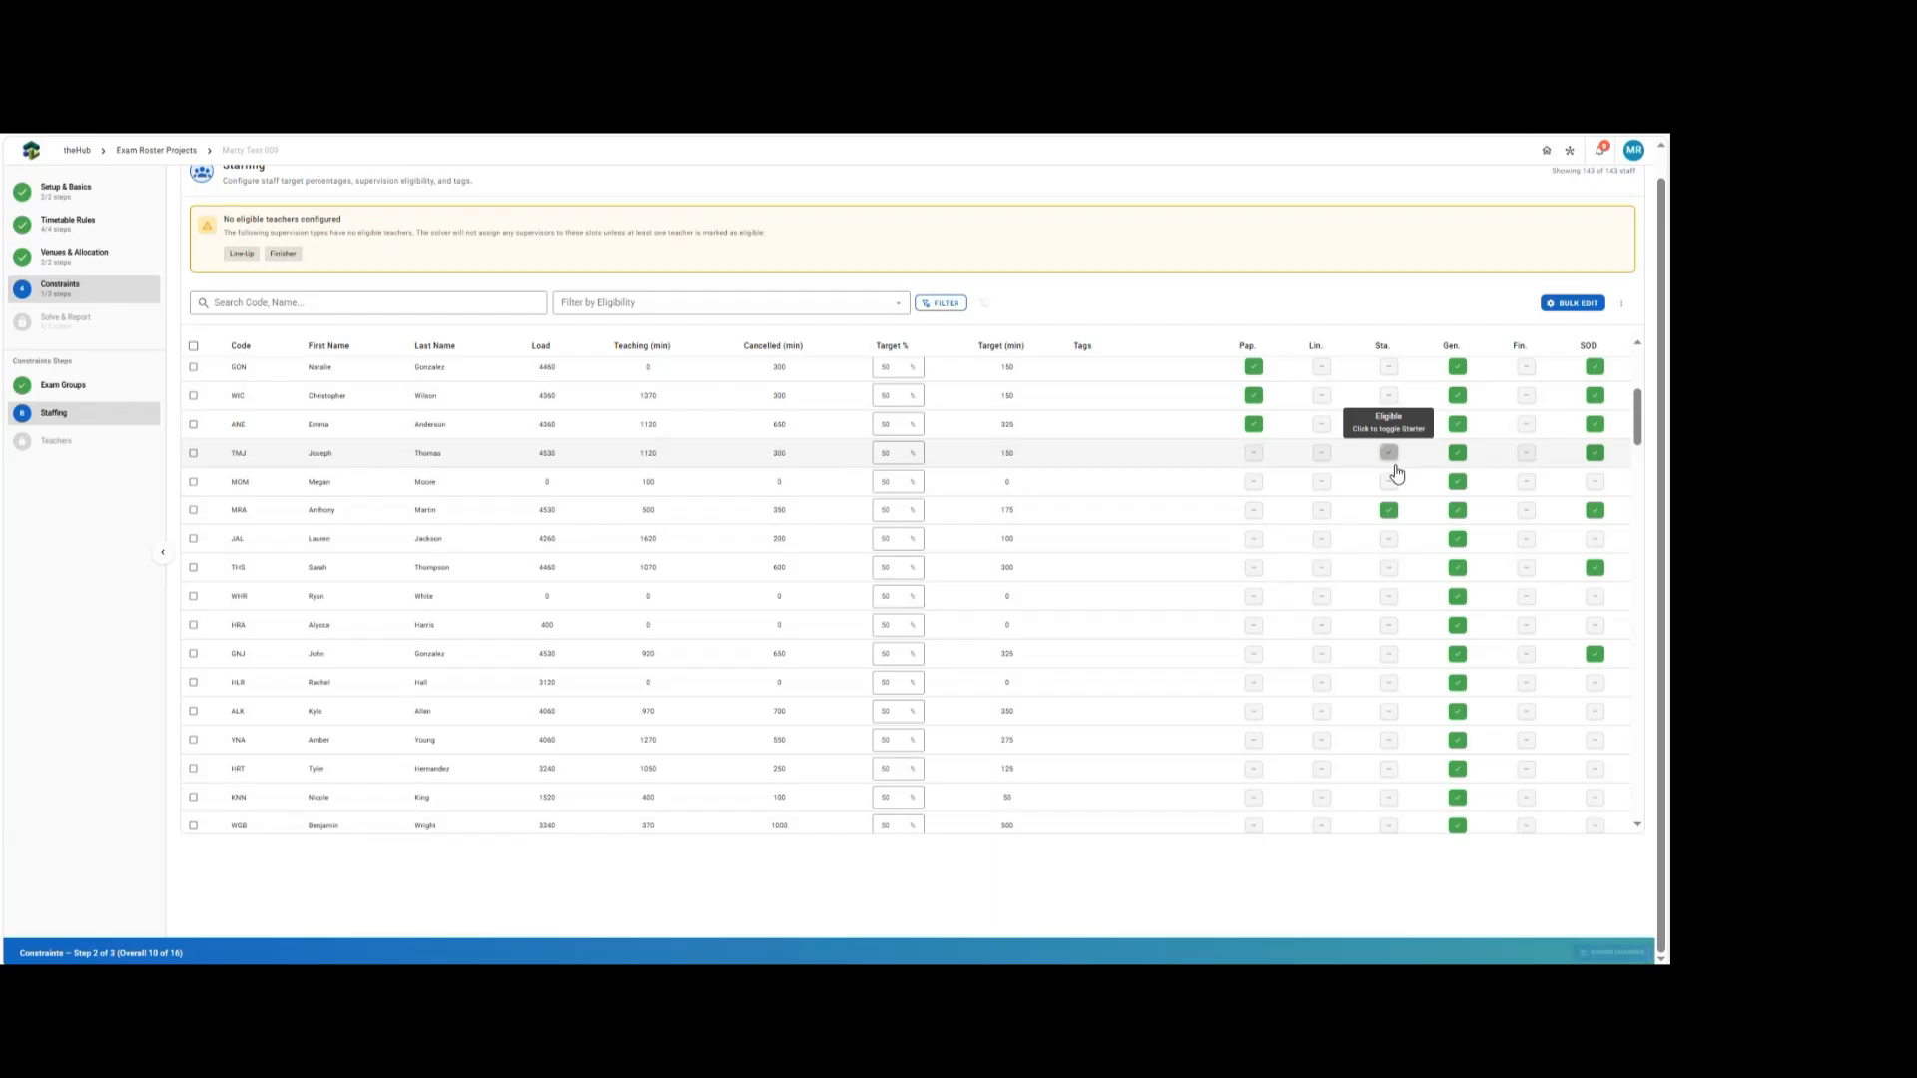
{"action": "left_click", "coordinate": [1389, 654]}
{"action": "left_click", "coordinate": [1389, 711]}
{"action": "left_click", "coordinate": [1389, 740]}
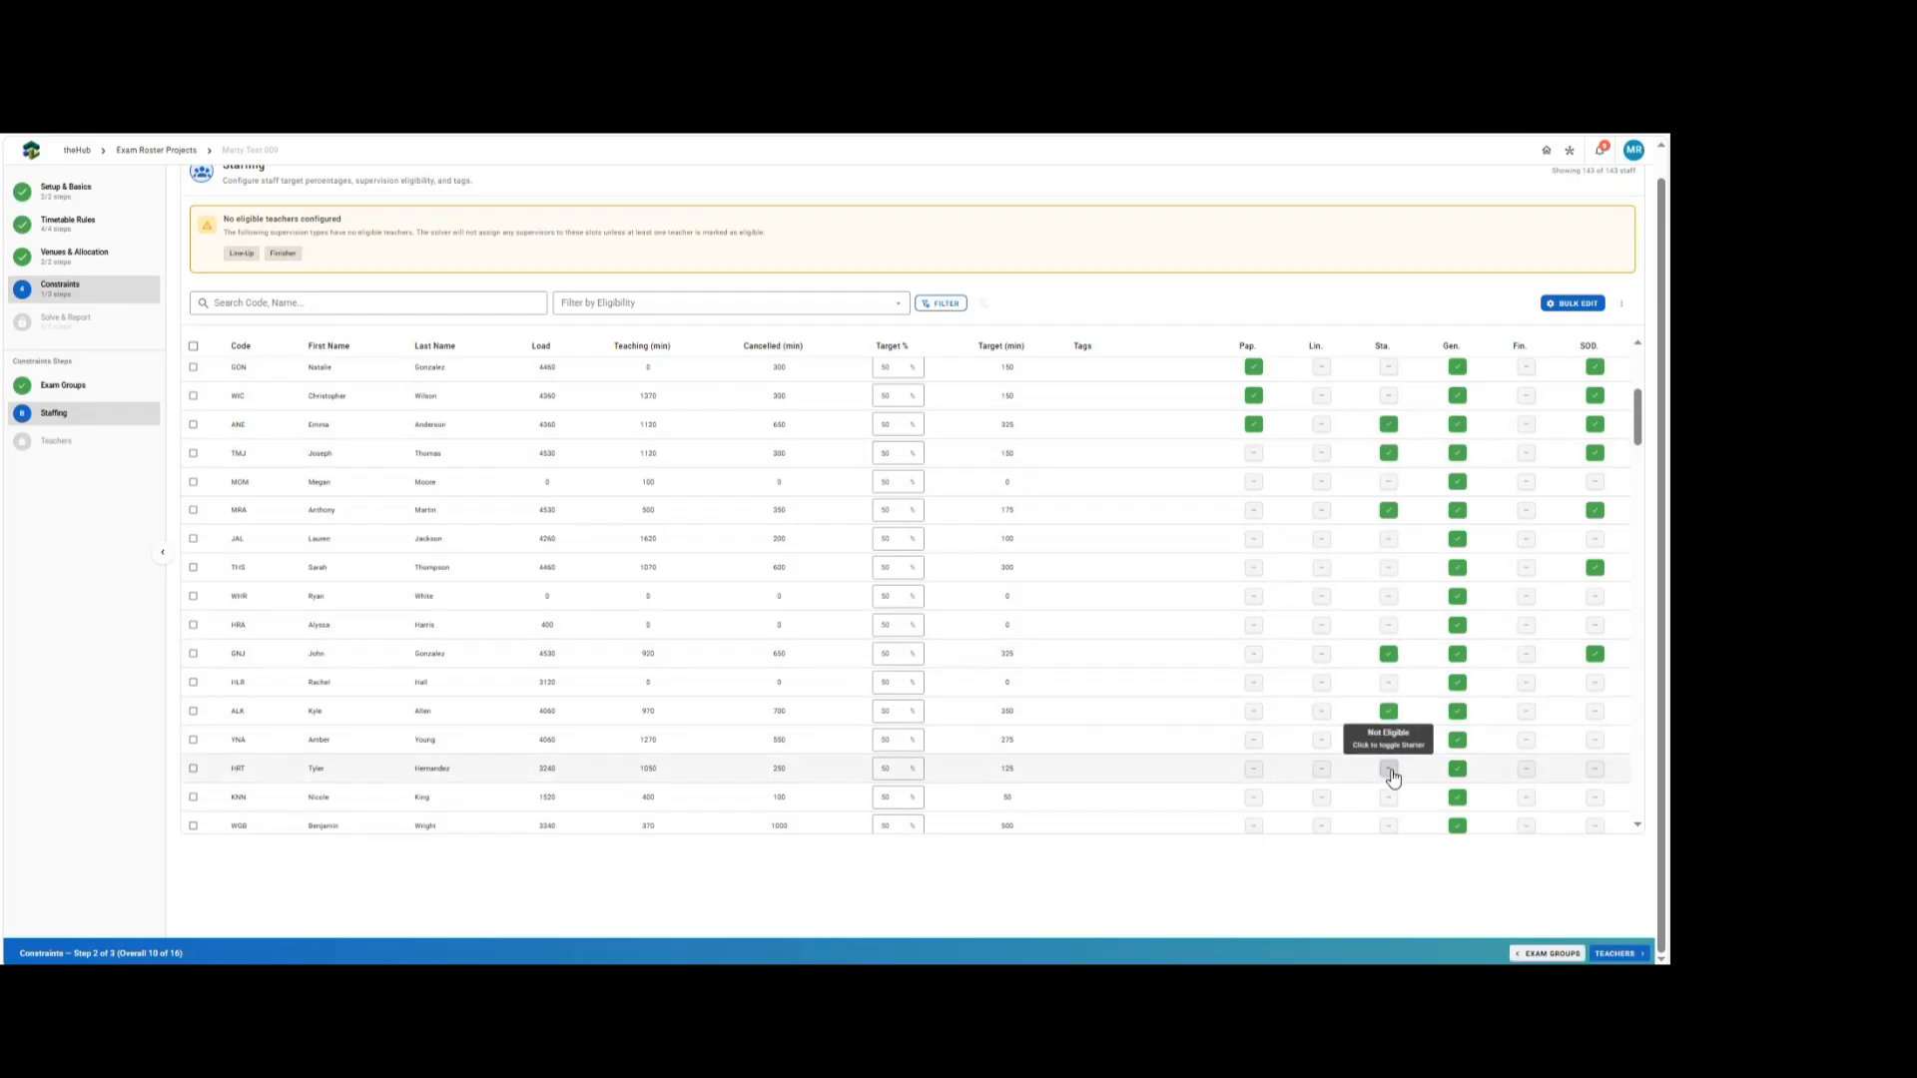
{"action": "left_click", "coordinate": [1388, 829]}
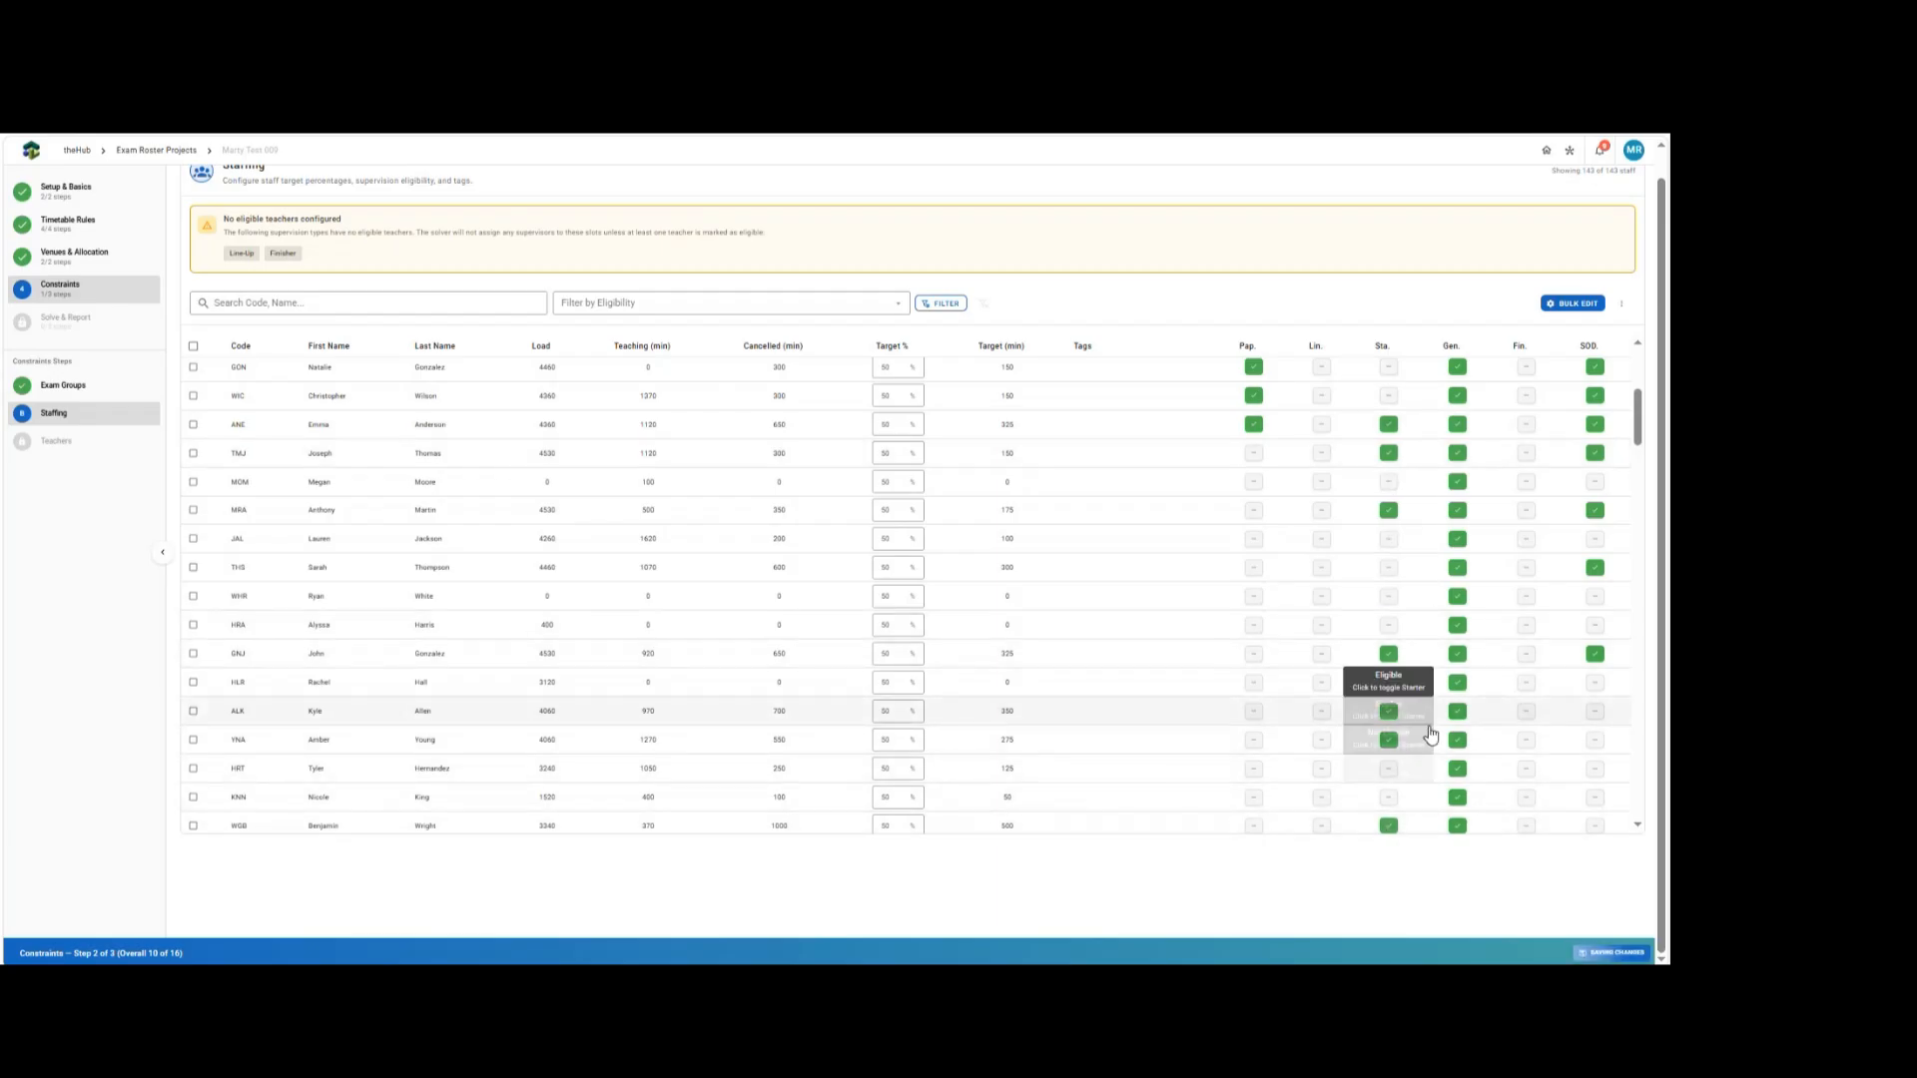
Mark seven individual staff members as eligible for Finisher supervision.
{"action": "left_click", "coordinate": [1527, 828]}
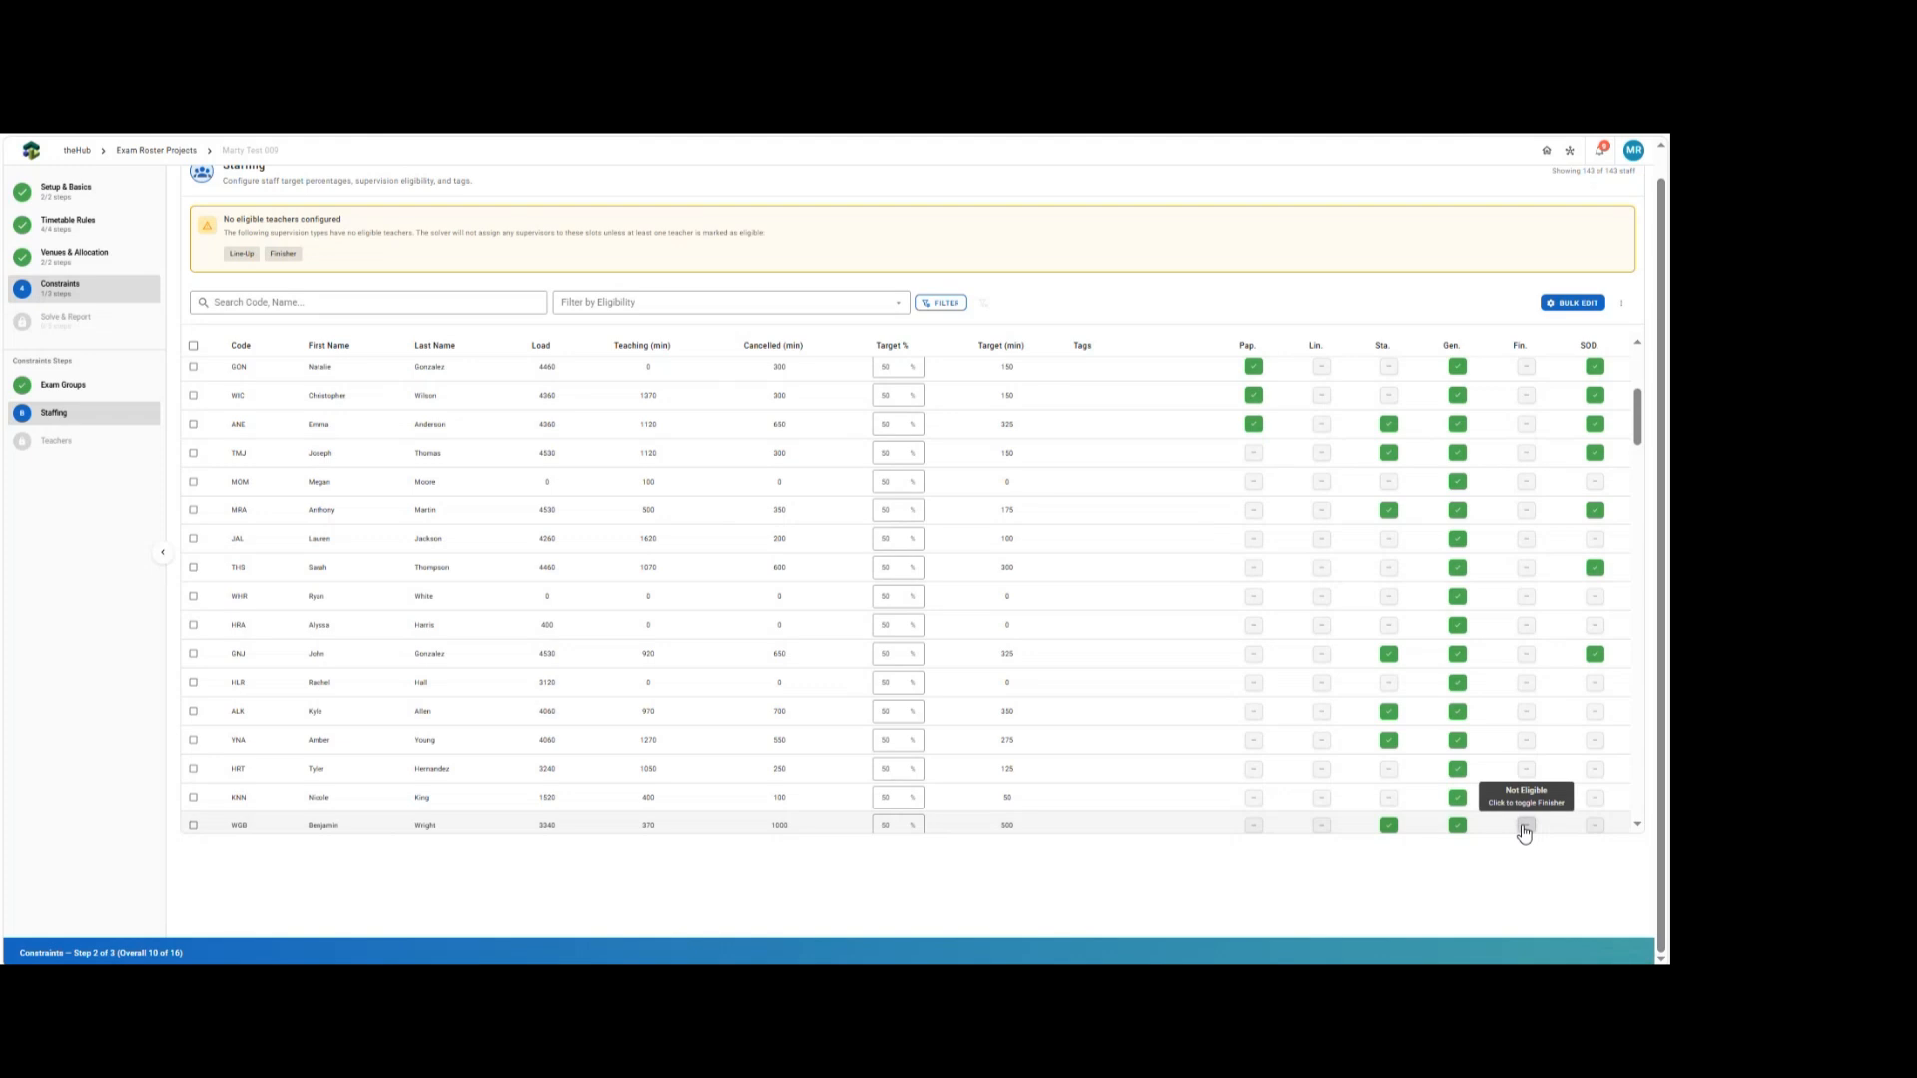
{"action": "left_click", "coordinate": [1527, 424]}
{"action": "left_click", "coordinate": [1528, 453]}
{"action": "left_click", "coordinate": [1527, 510]}
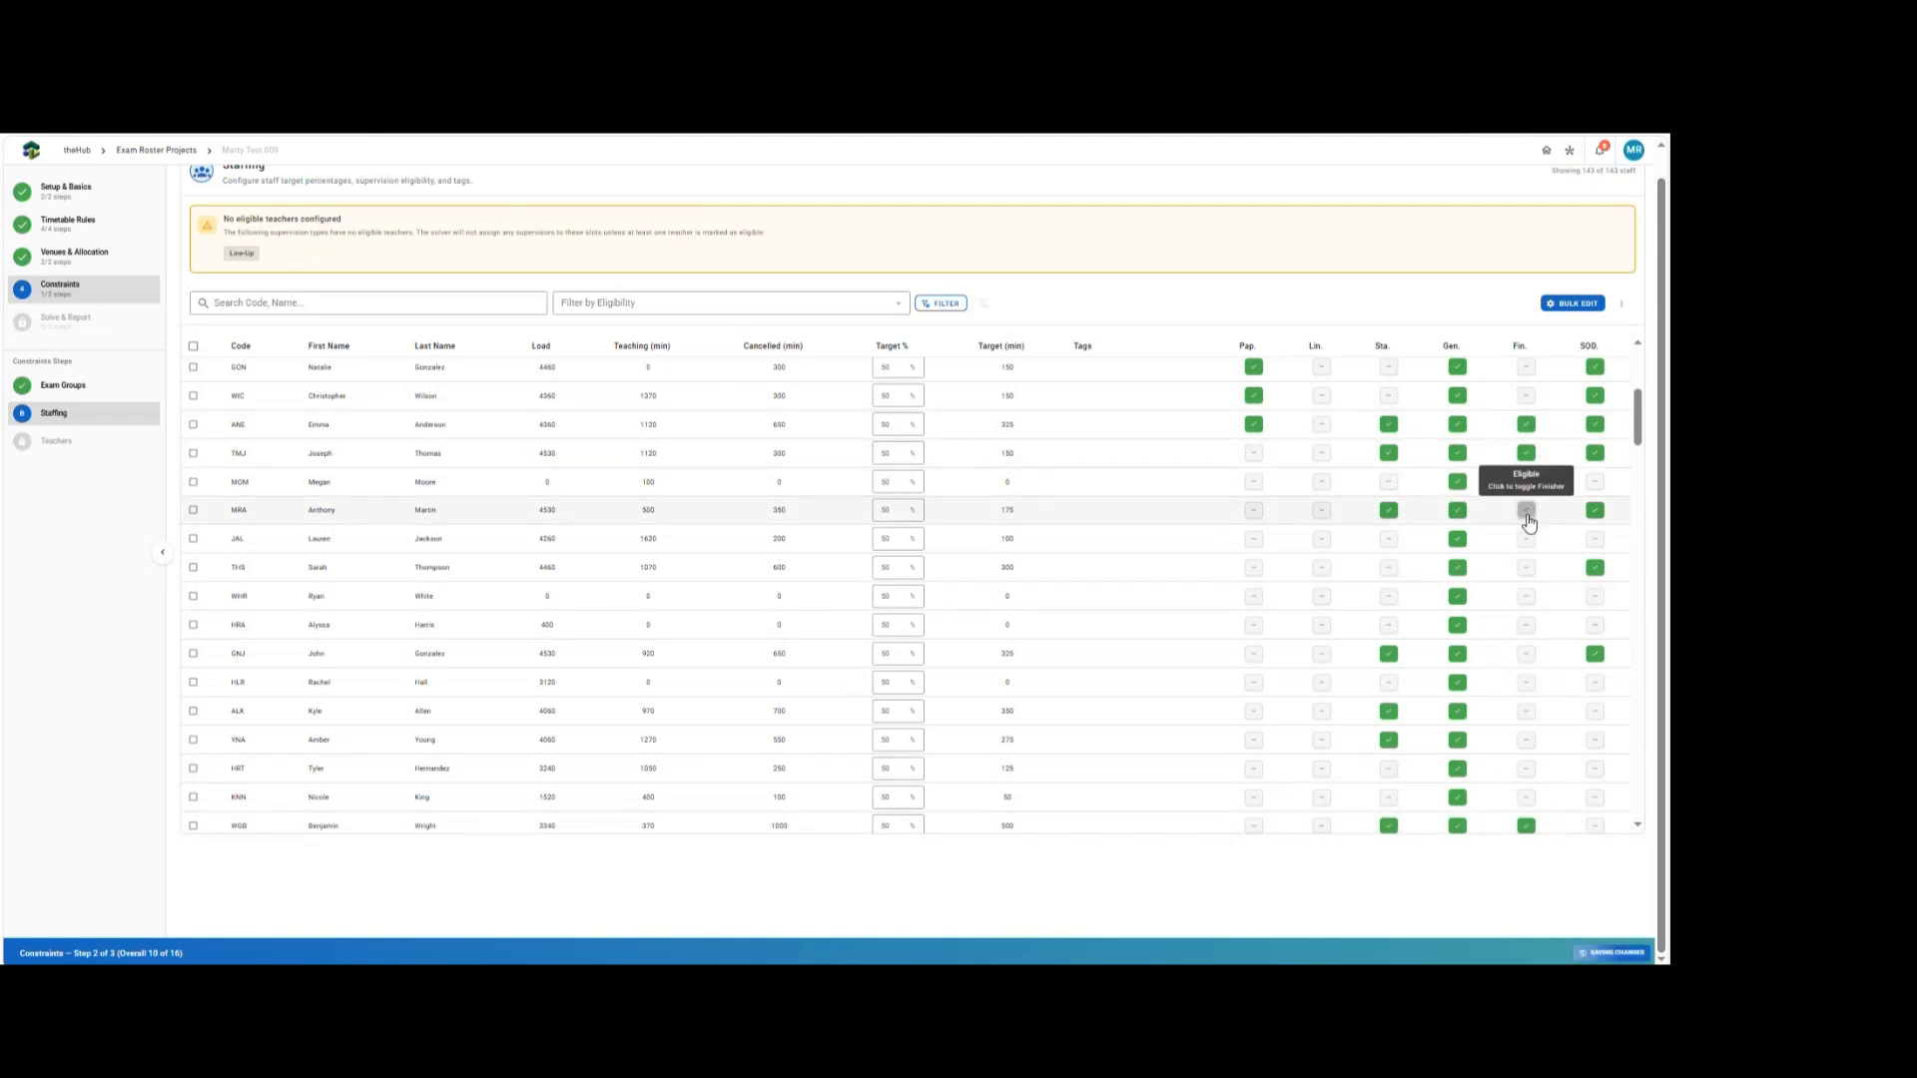
{"action": "left_click", "coordinate": [1525, 655]}
{"action": "left_click", "coordinate": [1527, 711]}
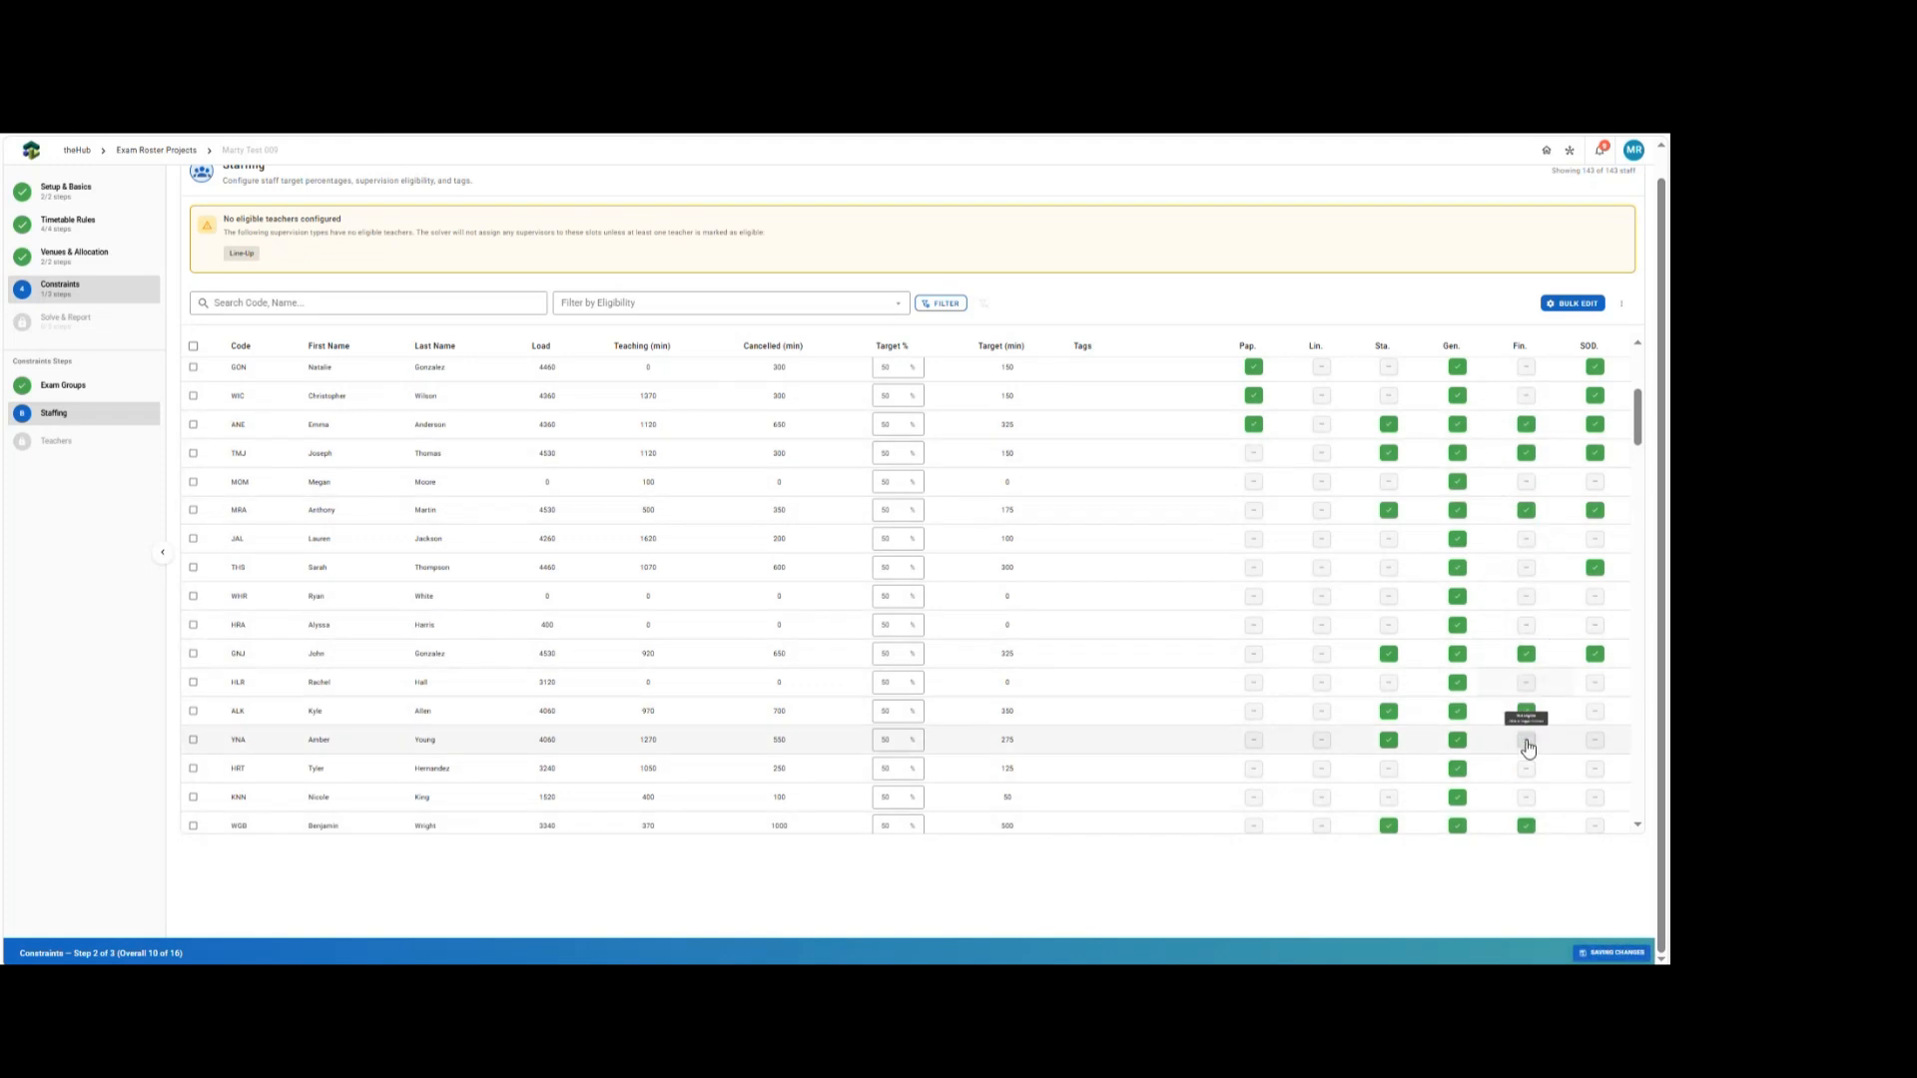
{"action": "left_click", "coordinate": [1527, 741]}
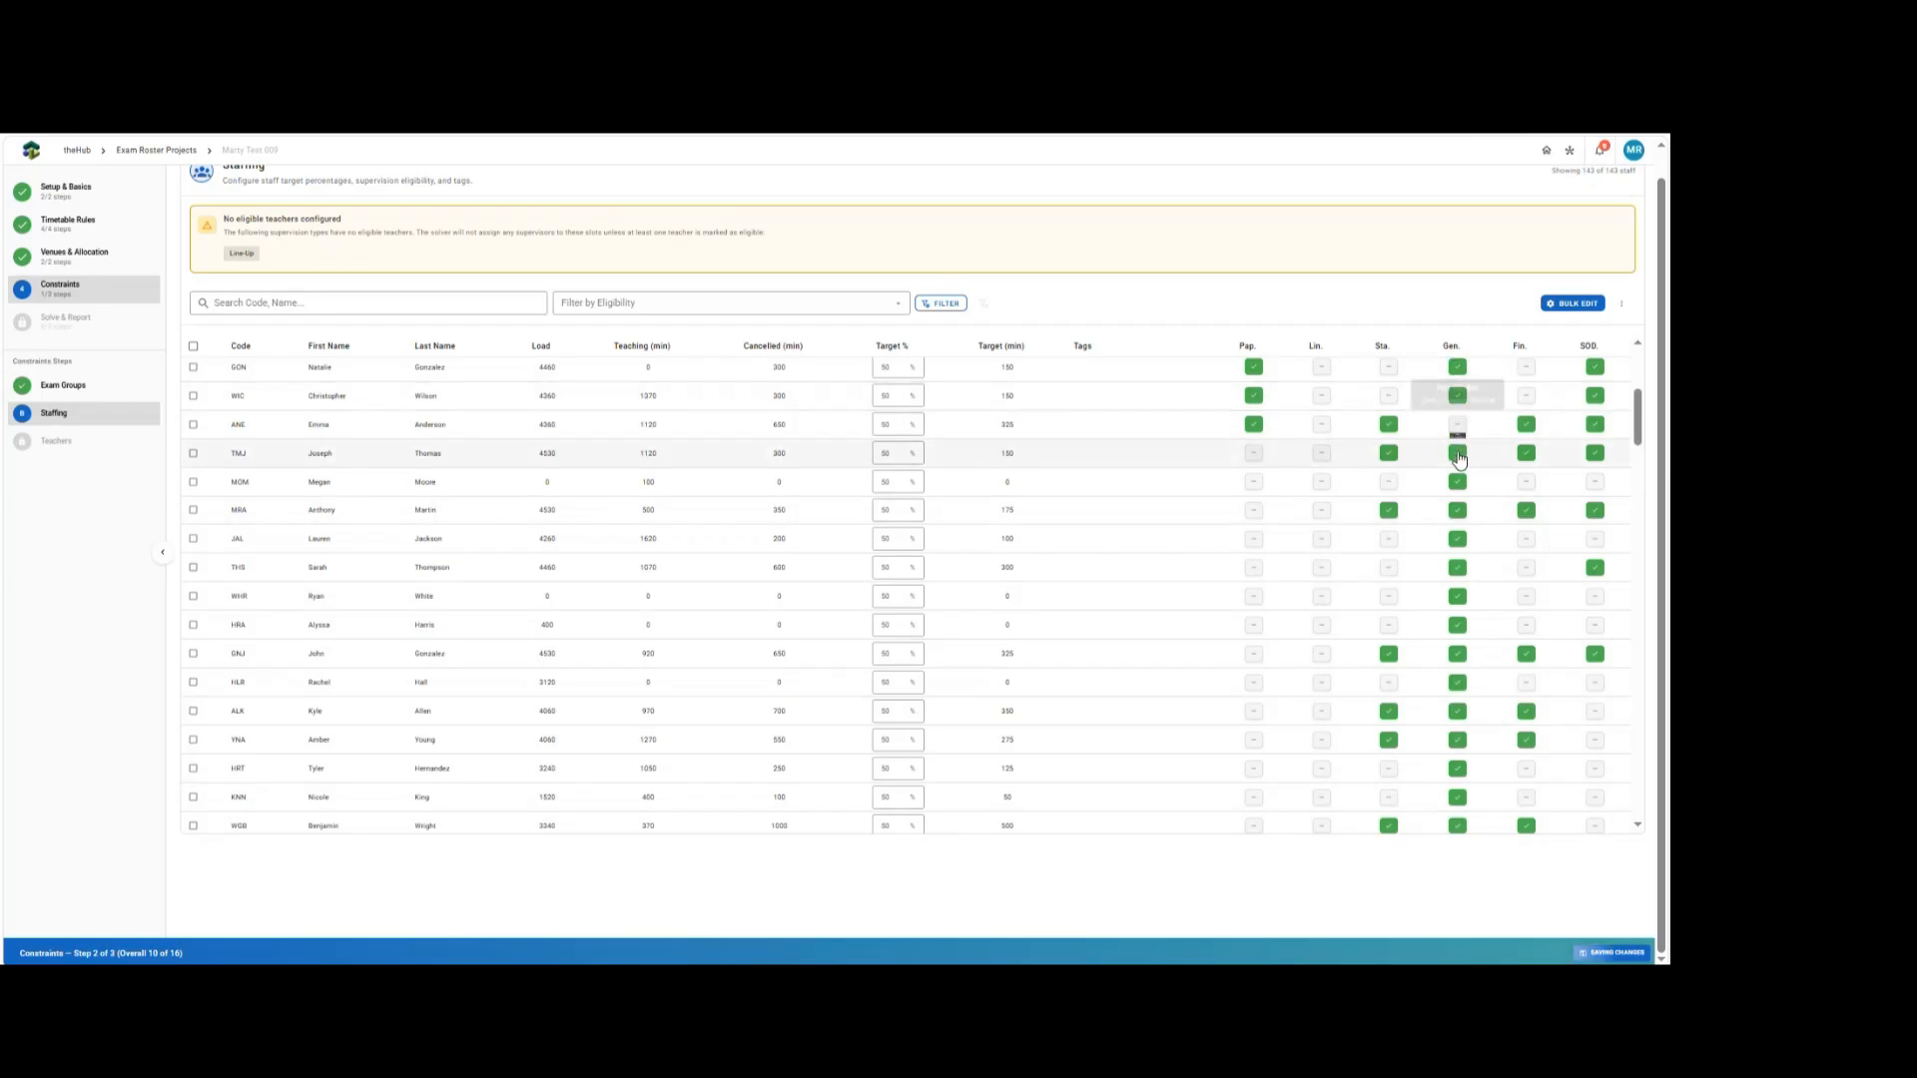
Remove General supervision eligibility from six individual staff members.
{"action": "left_click", "coordinate": [1458, 453]}
{"action": "left_click", "coordinate": [1458, 511]}
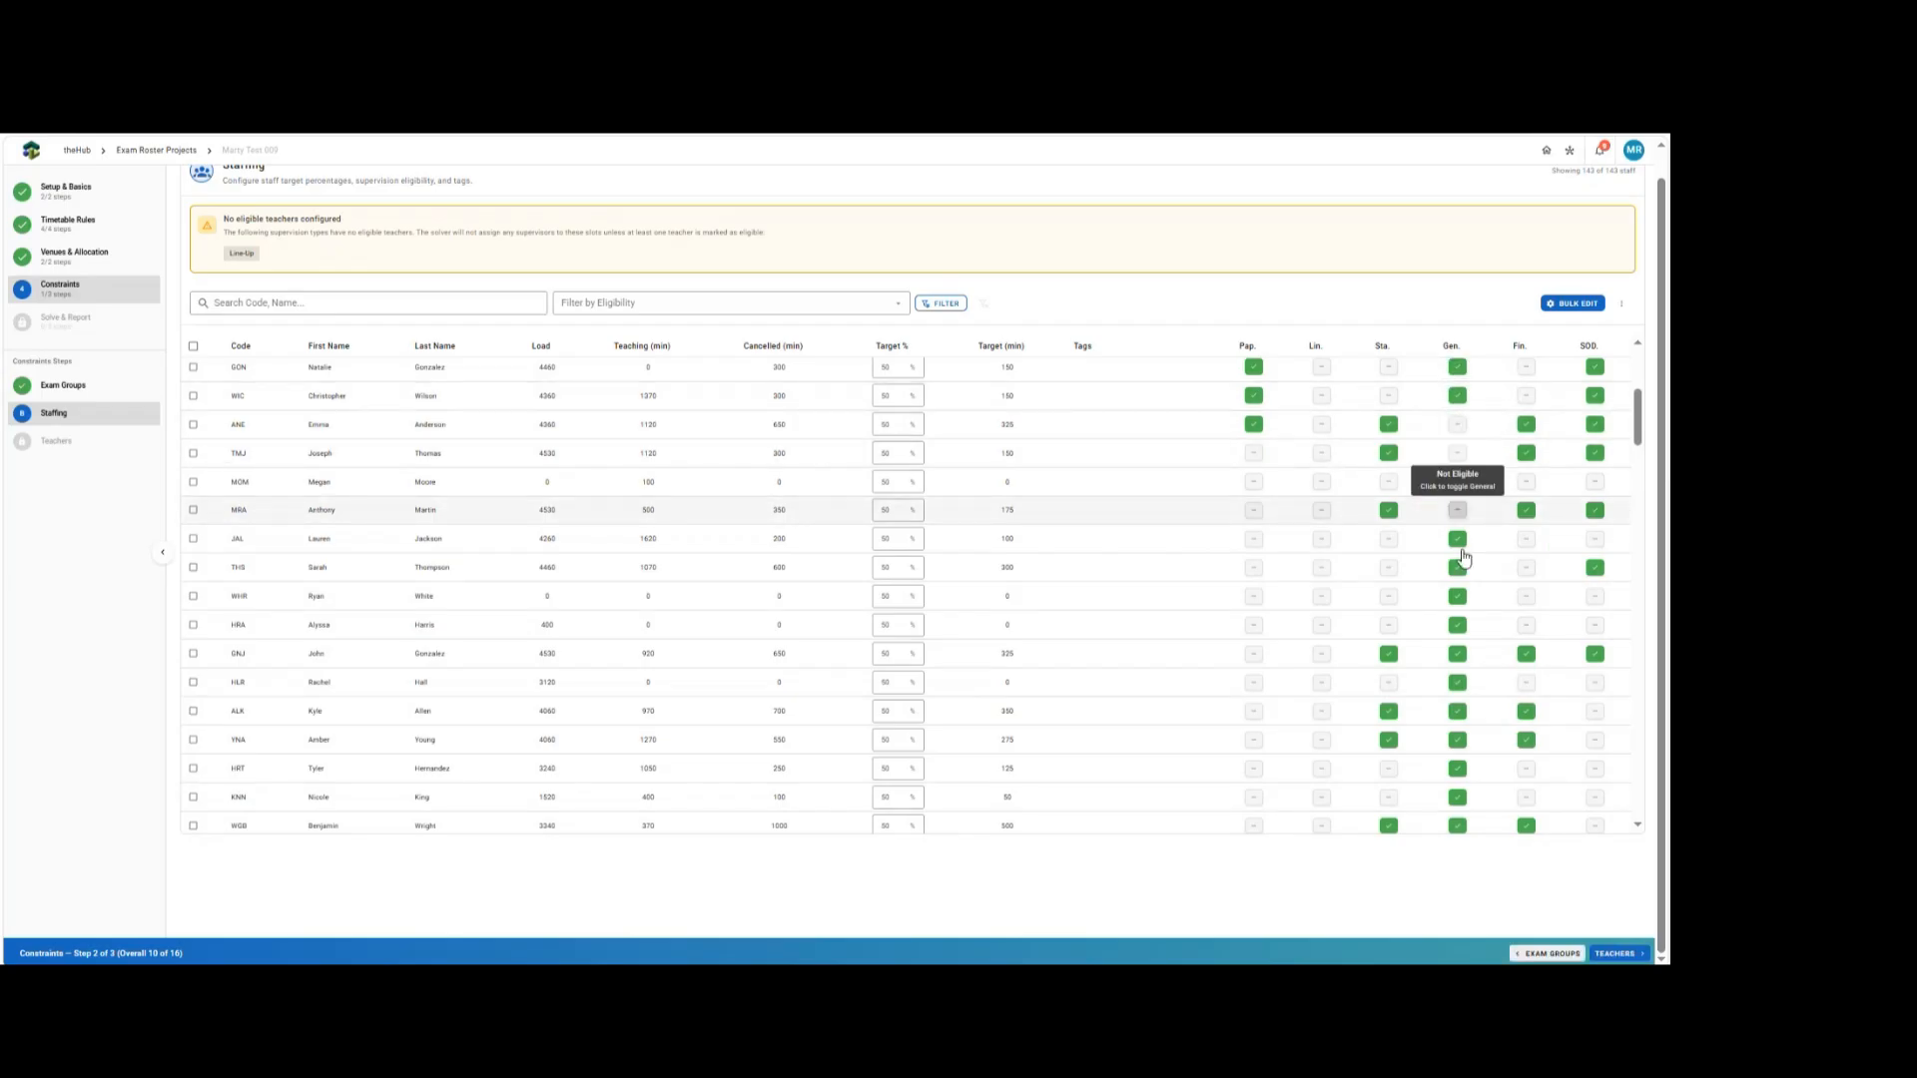
{"action": "left_click", "coordinate": [1458, 656]}
{"action": "left_click", "coordinate": [1457, 713]}
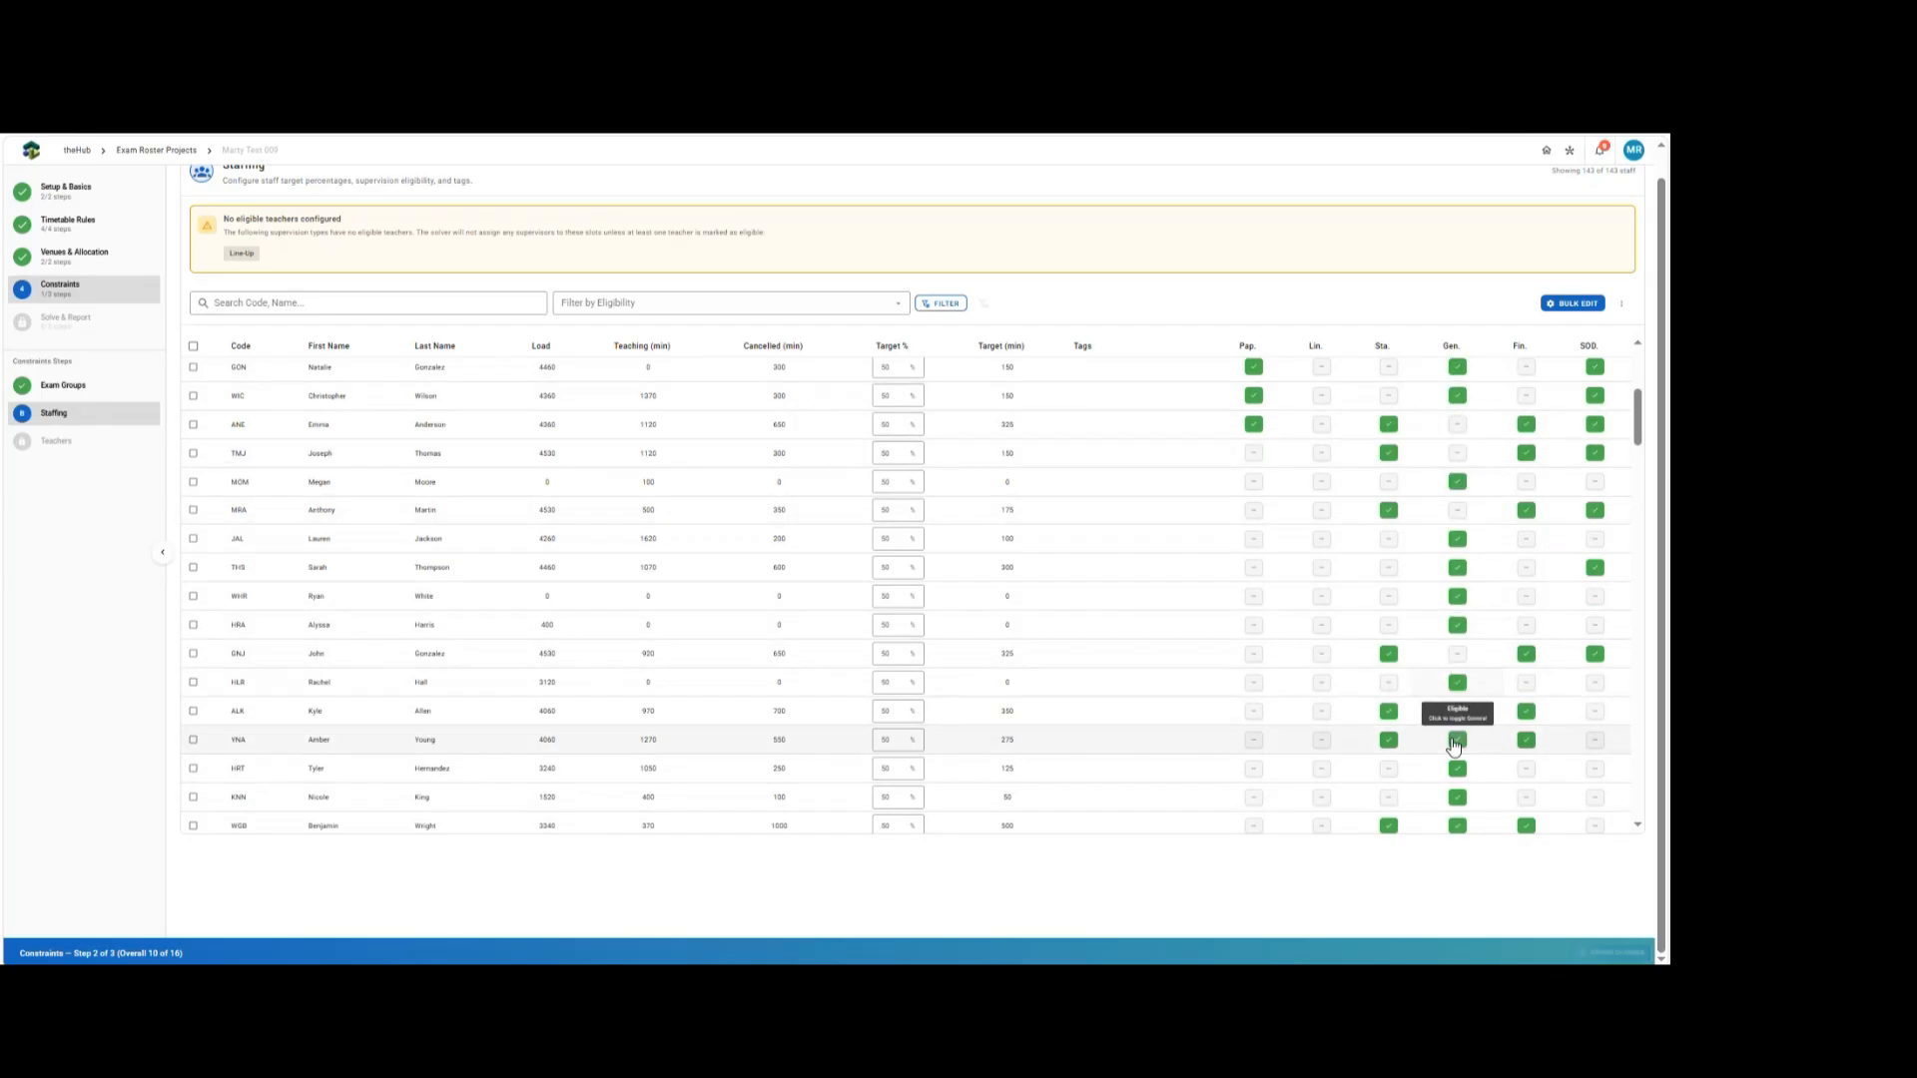
{"action": "left_click", "coordinate": [1458, 742]}
{"action": "left_click", "coordinate": [1458, 825]}
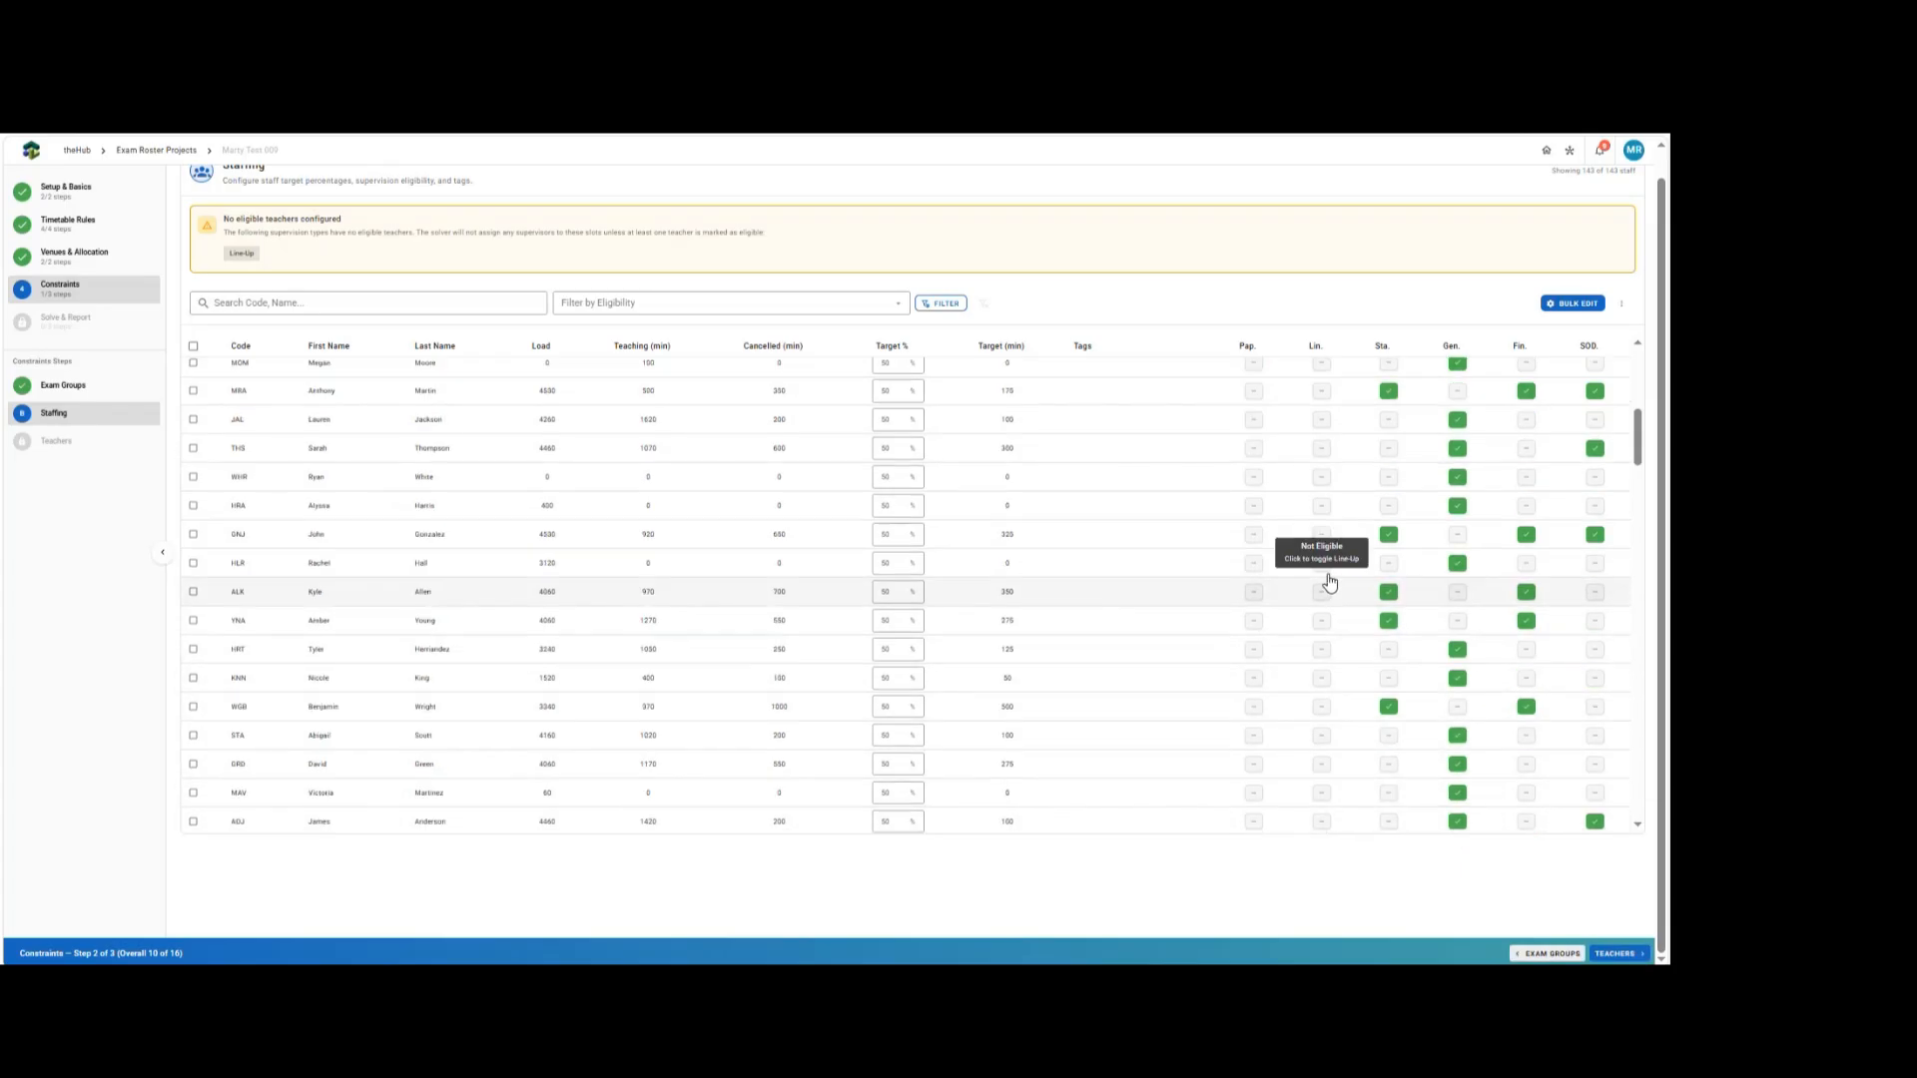
Bulk-edit all staff to a global target percentage of 60%.
{"action": "scroll", "coordinate": [1326, 577], "scroll_direction": "down", "scroll_amount": 3}
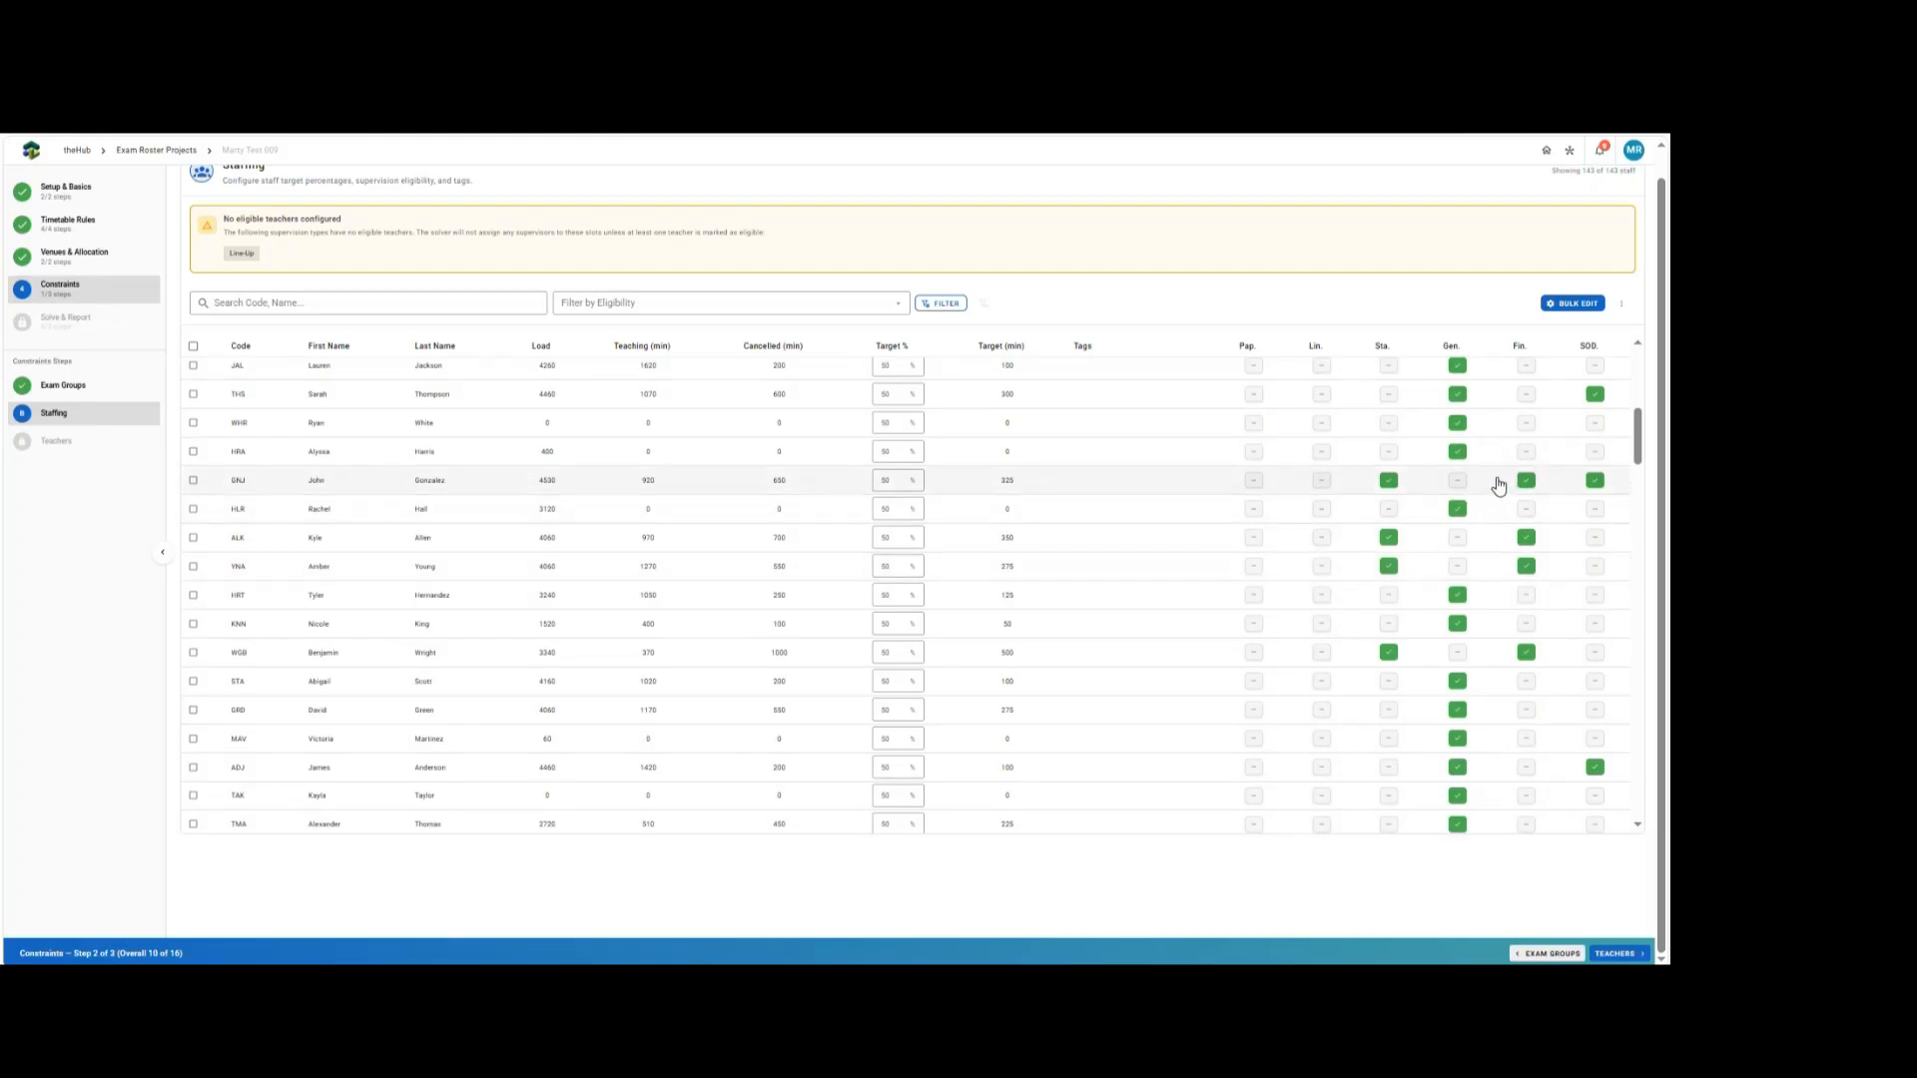
{"action": "scroll", "coordinate": [1297, 518], "scroll_direction": "up", "scroll_amount": 8}
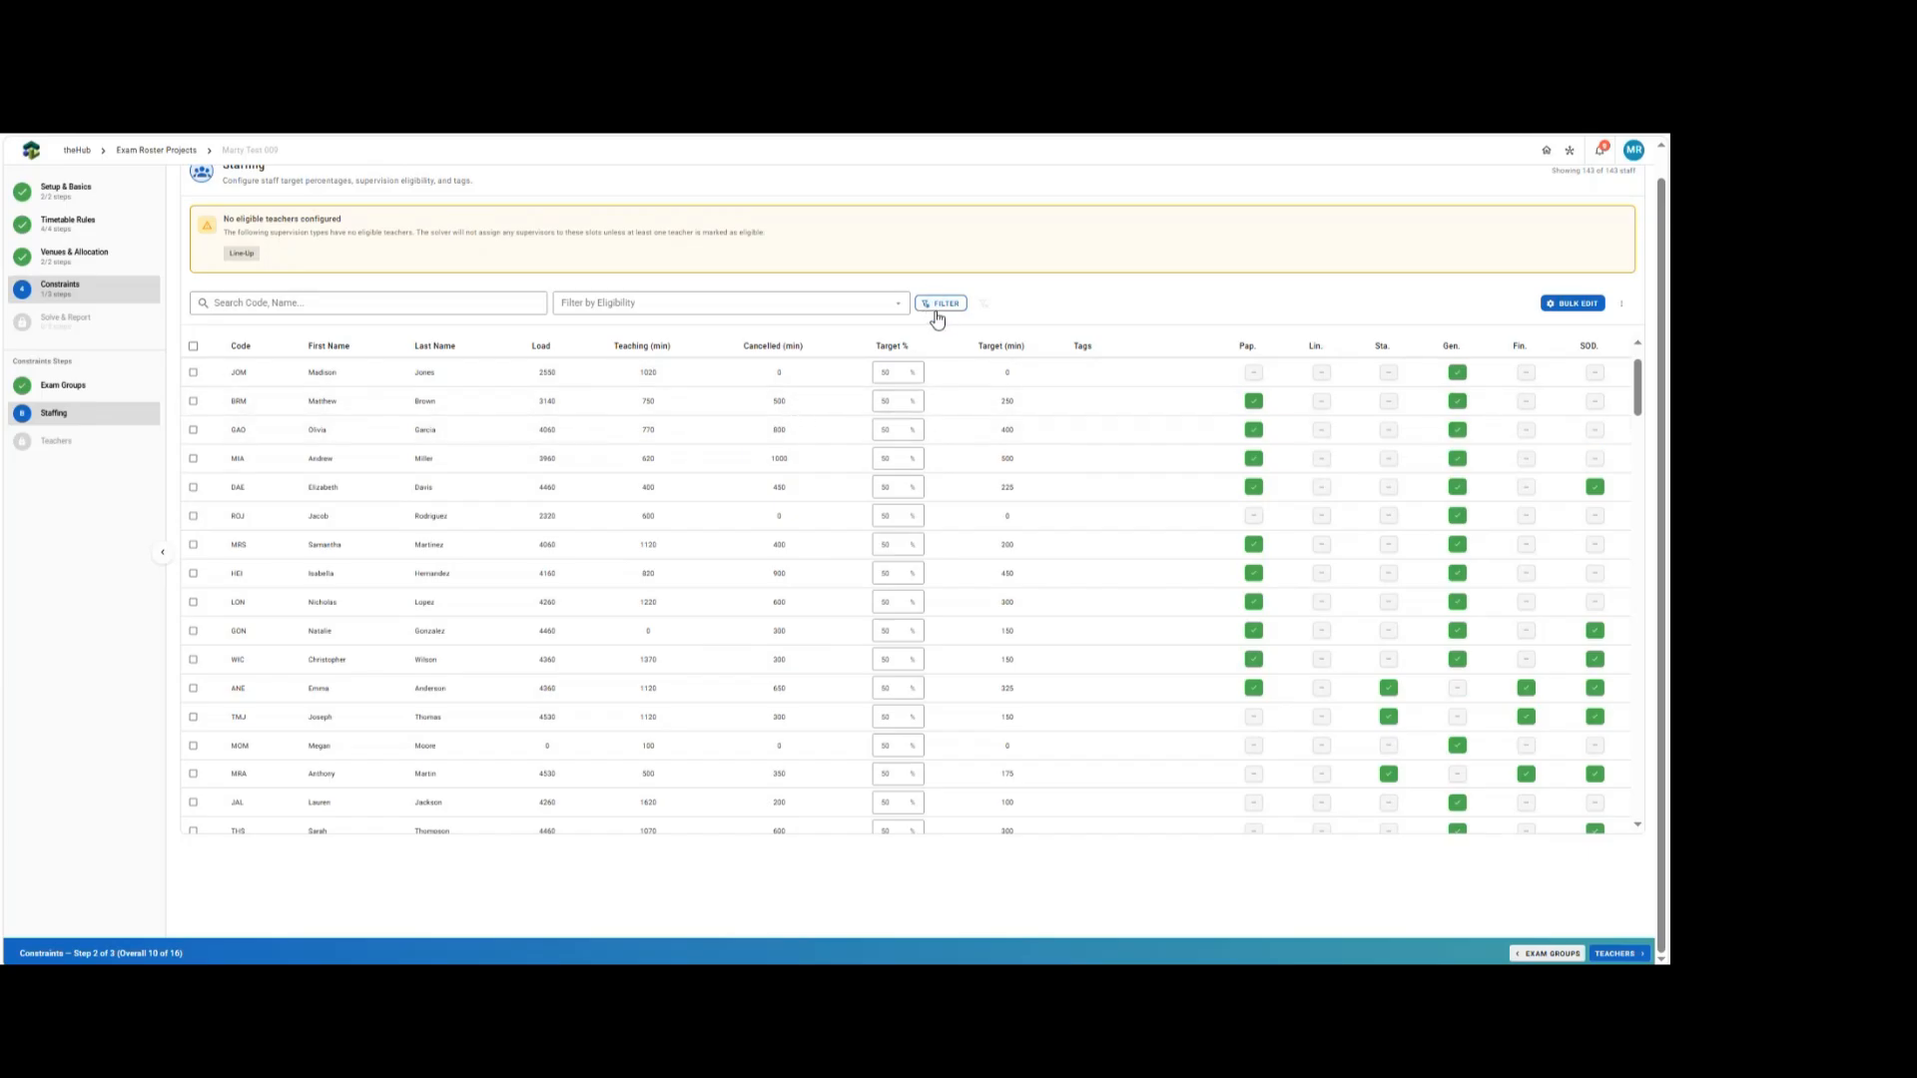
{"action": "left_click", "coordinate": [1574, 304]}
{"action": "left_click", "coordinate": [700, 462]}
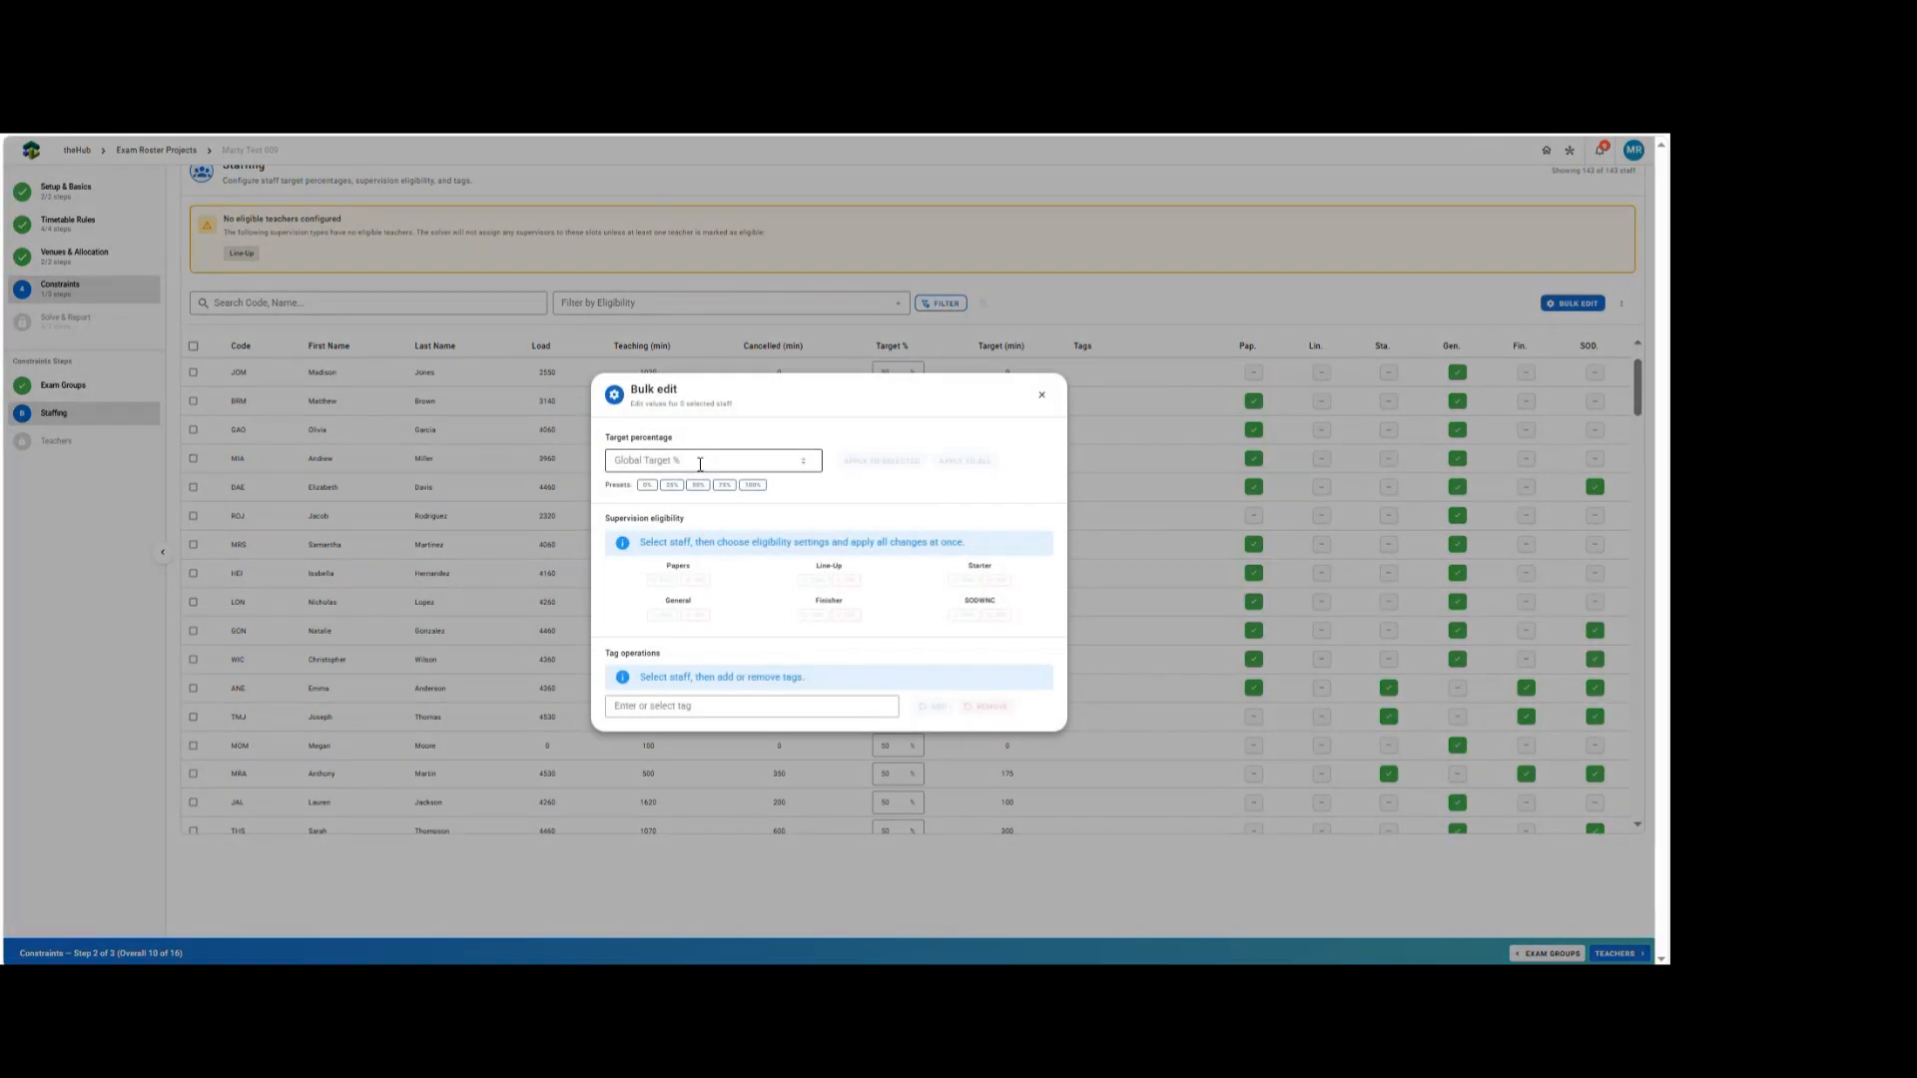
{"action": "type", "text": "60"}
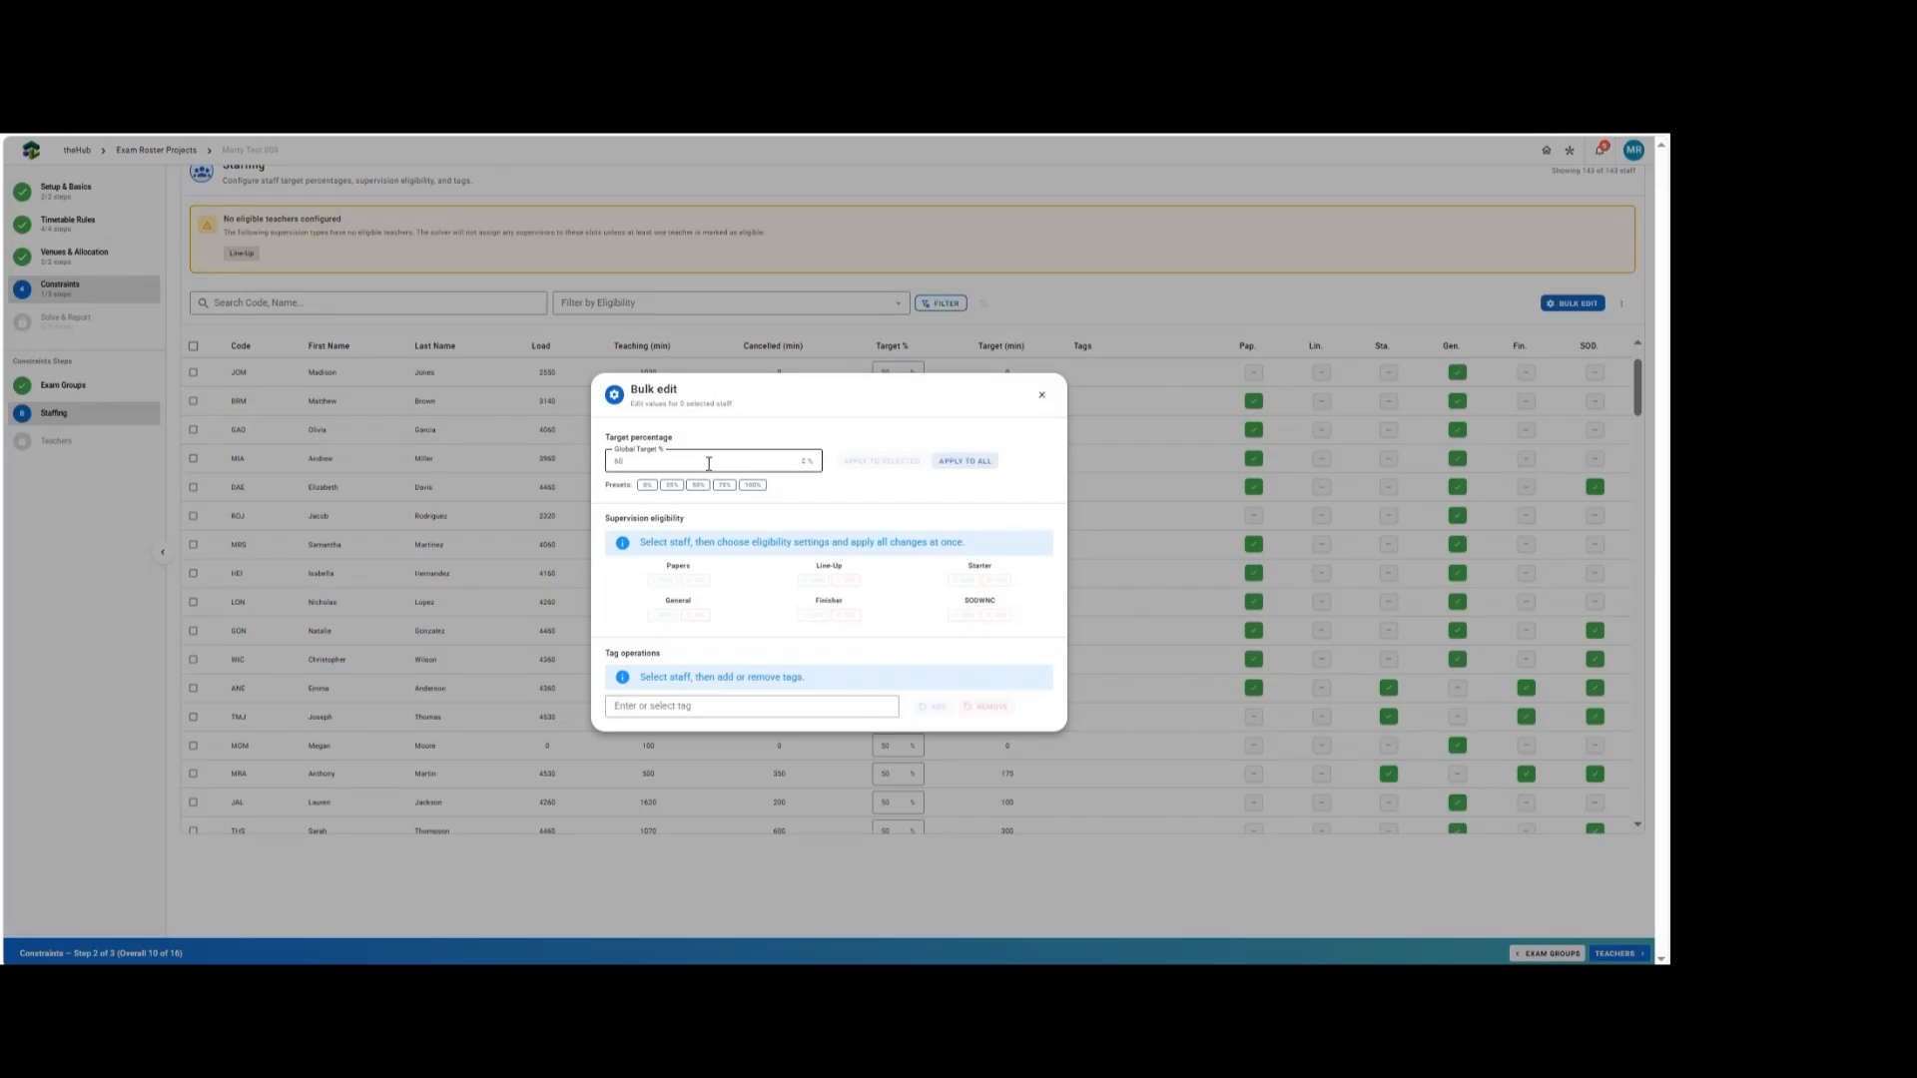
{"action": "left_click", "coordinate": [973, 461]}
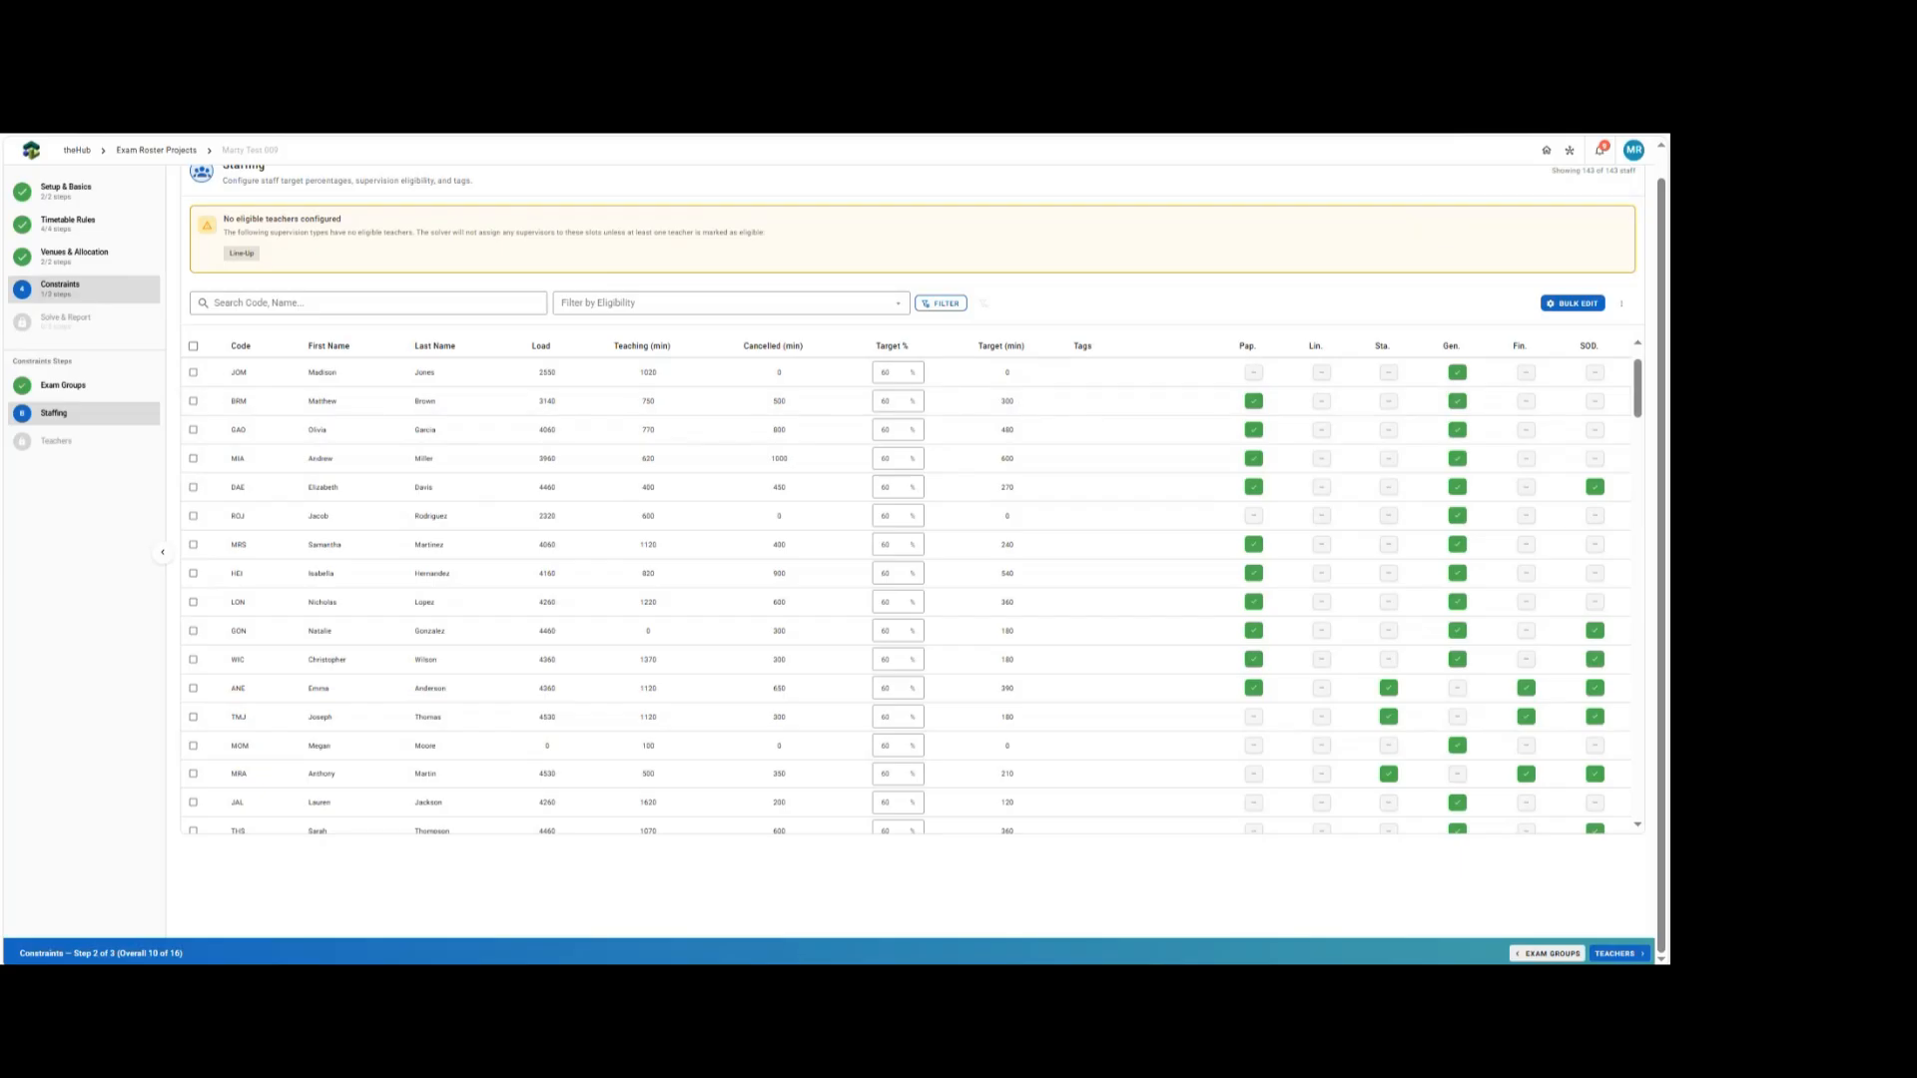
Advance to the Teachers step and review the supervision sessions to assign.
{"action": "left_click", "coordinate": [1618, 955]}
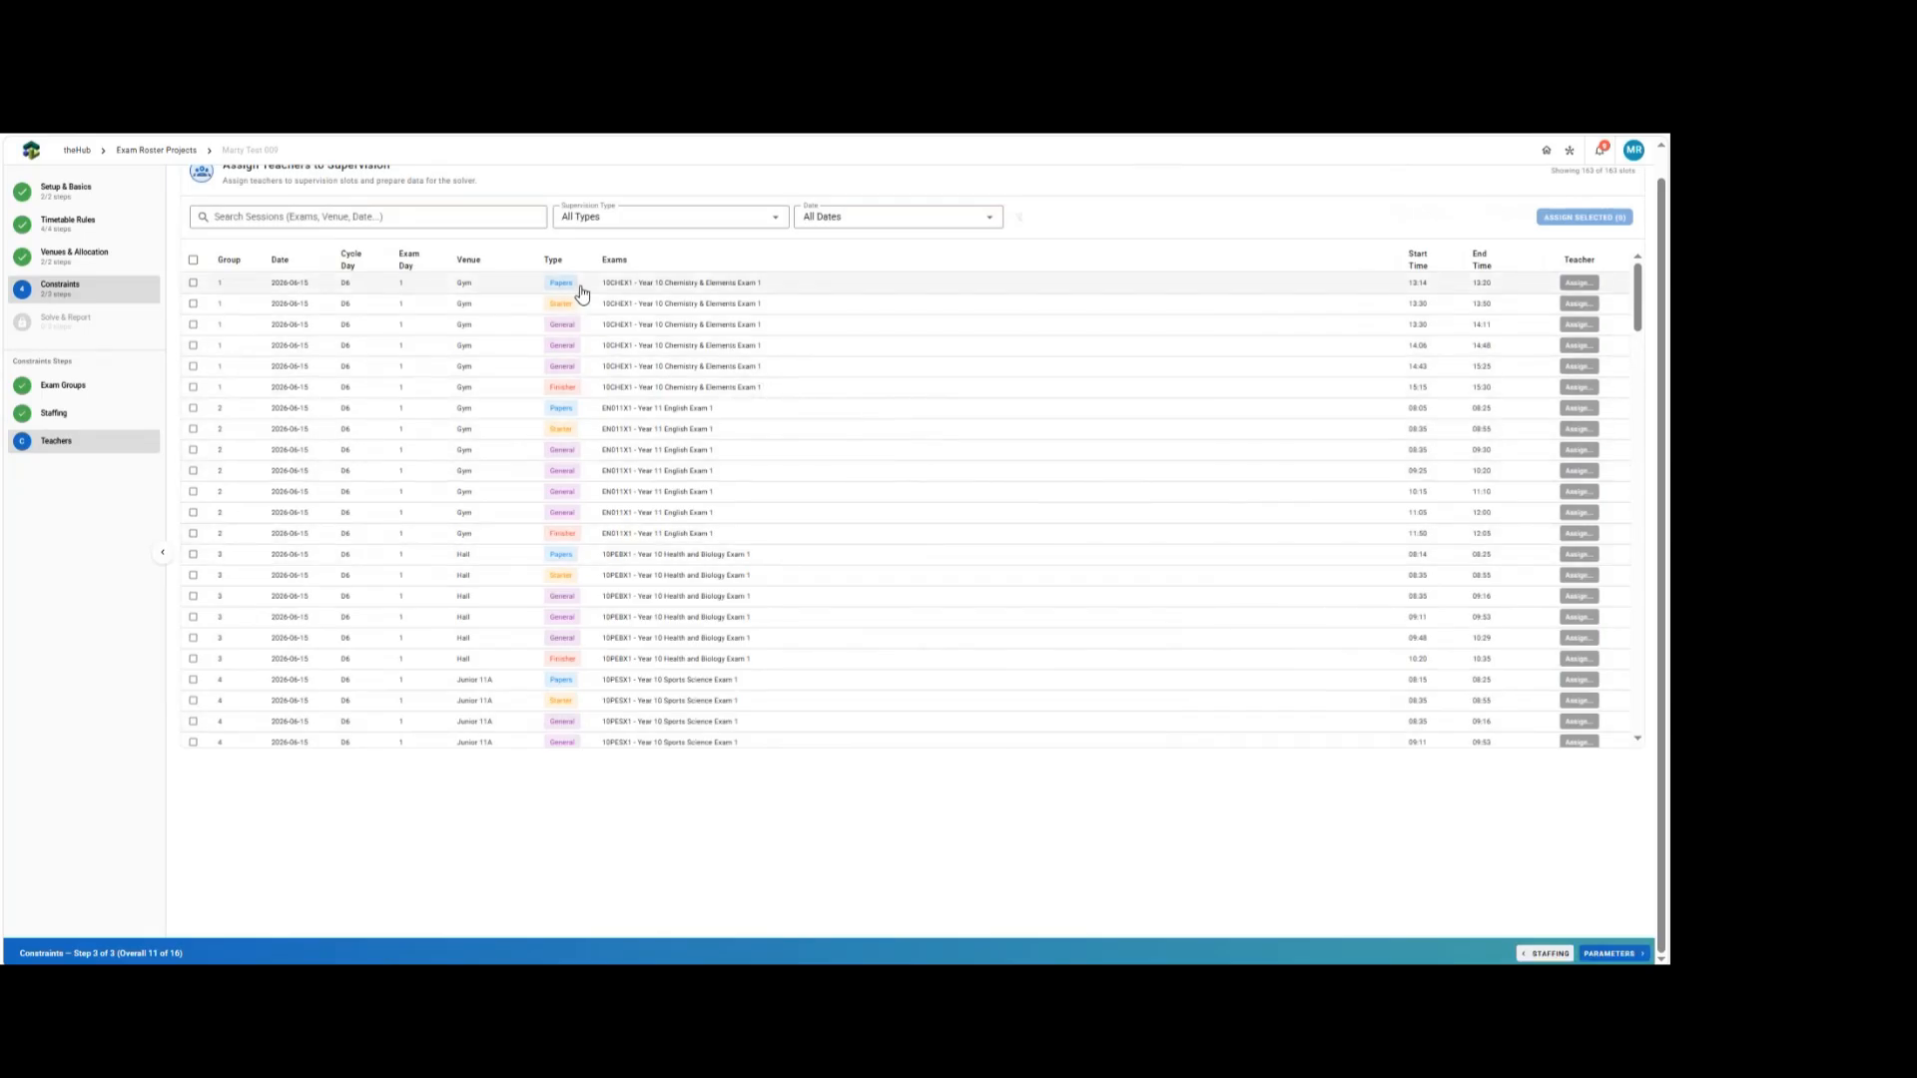
{"action": "scroll", "coordinate": [576, 401], "scroll_direction": "down", "scroll_amount": 5}
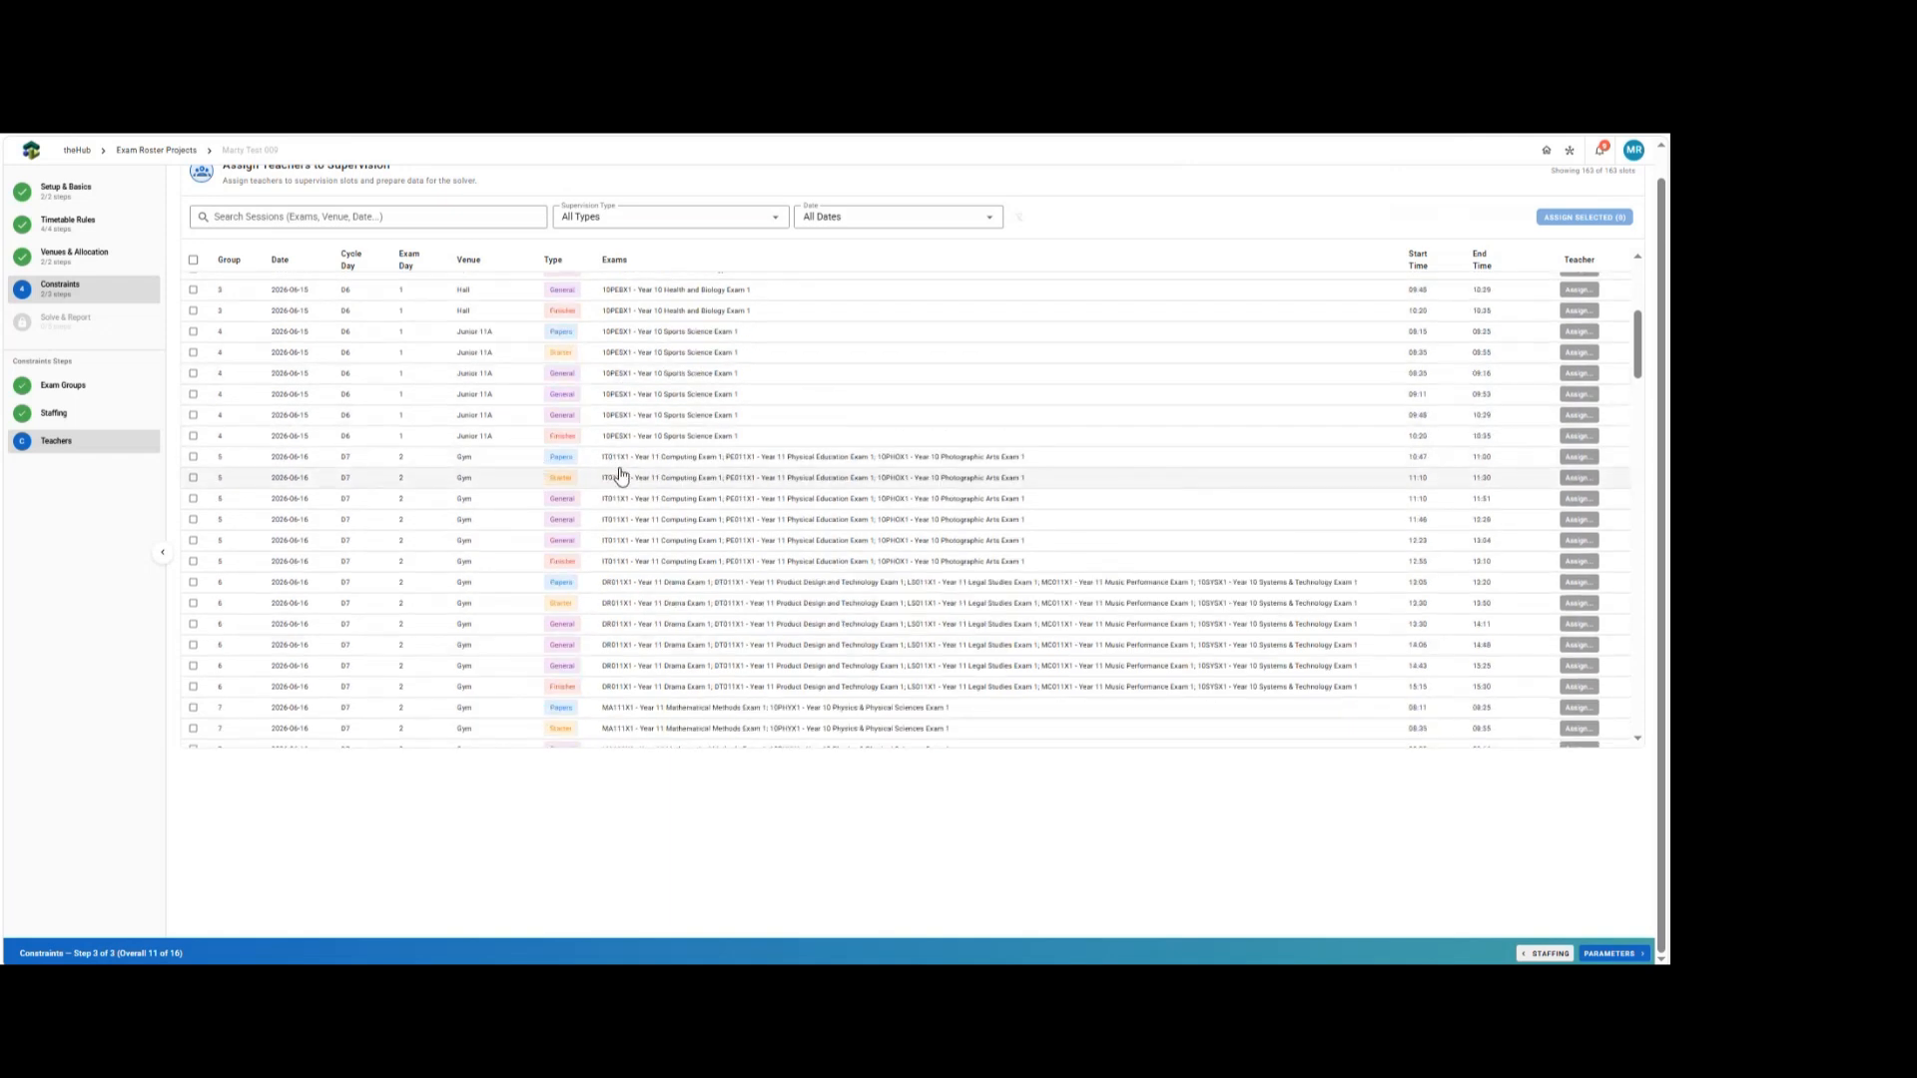
{"action": "scroll", "coordinate": [856, 532], "scroll_direction": "down", "scroll_amount": 4}
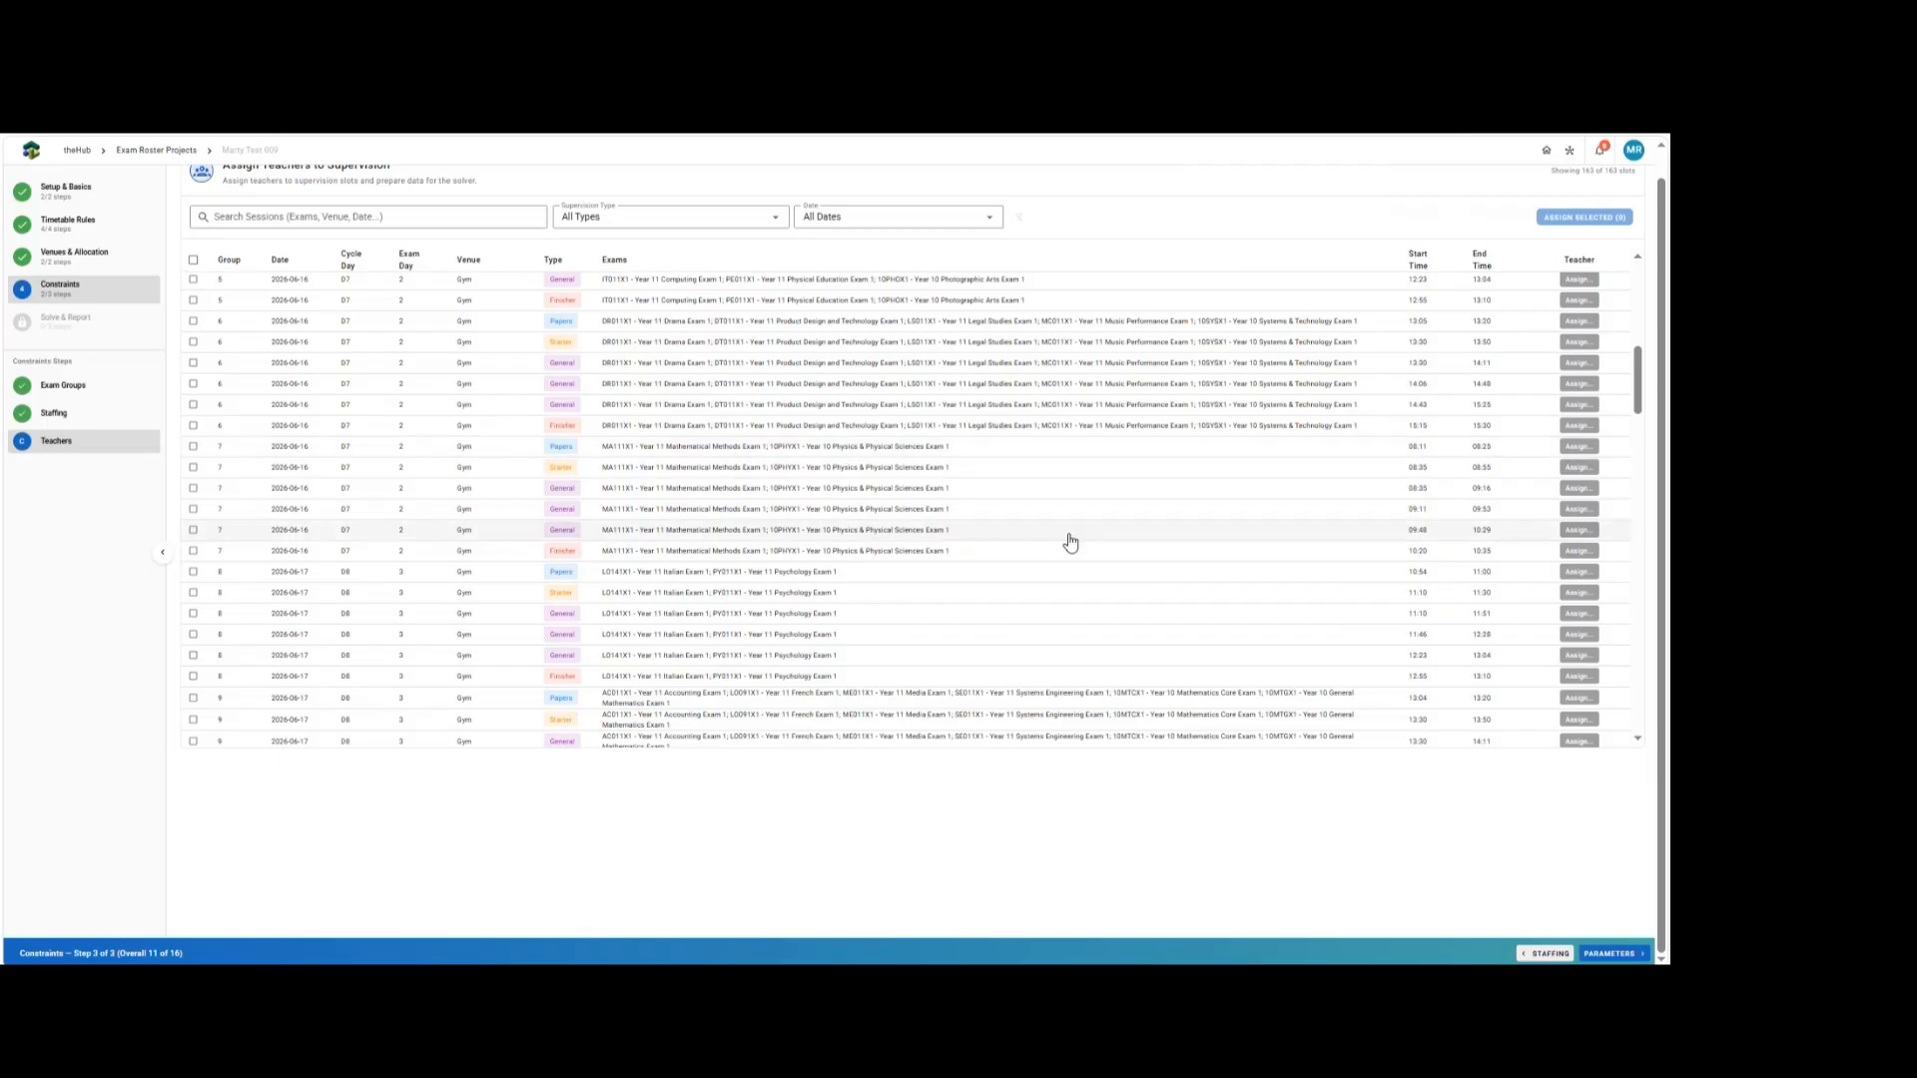
Open teacher assignment for the group 6 Gen2 supervision session on 2026-06-16 at 14:06.
{"action": "scroll", "coordinate": [1122, 502], "scroll_direction": "down", "scroll_amount": 3}
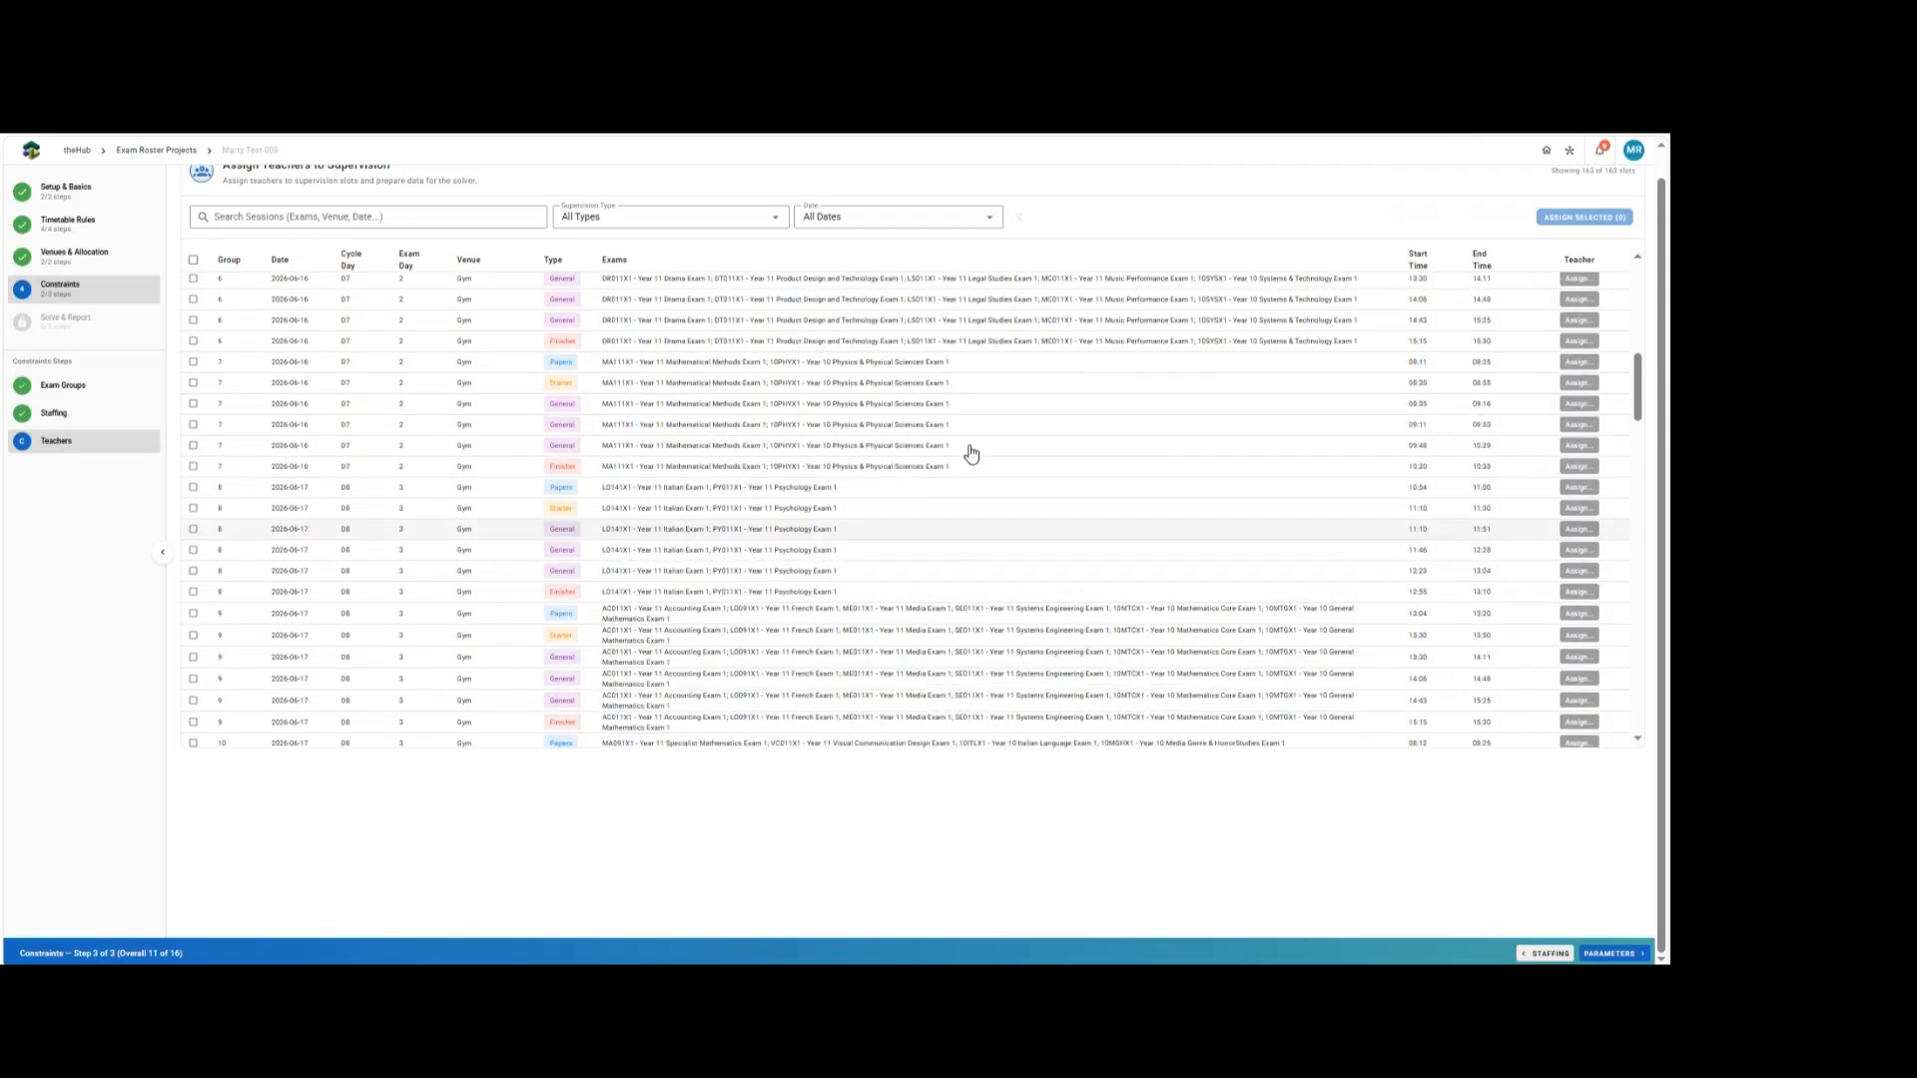
{"action": "scroll", "coordinate": [968, 454], "scroll_direction": "up", "scroll_amount": 2}
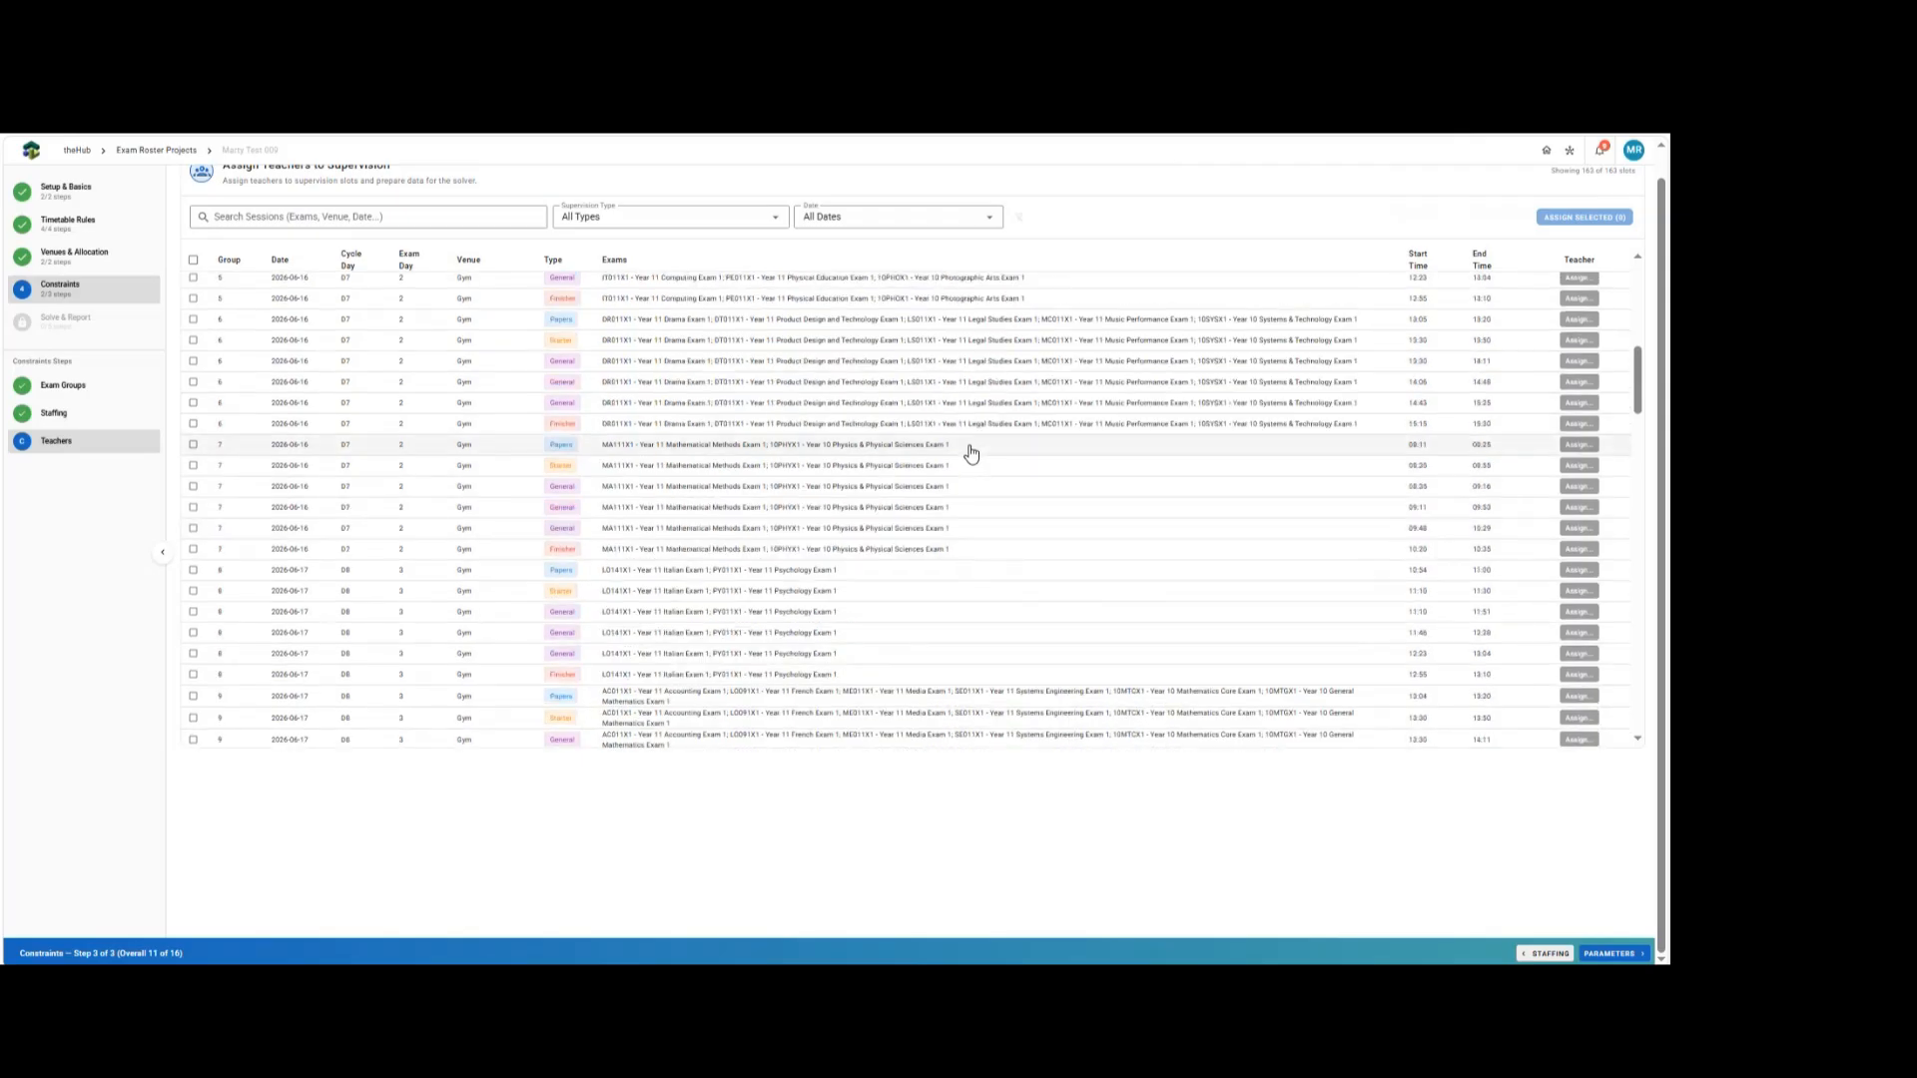
{"action": "left_click", "coordinate": [1584, 384]}
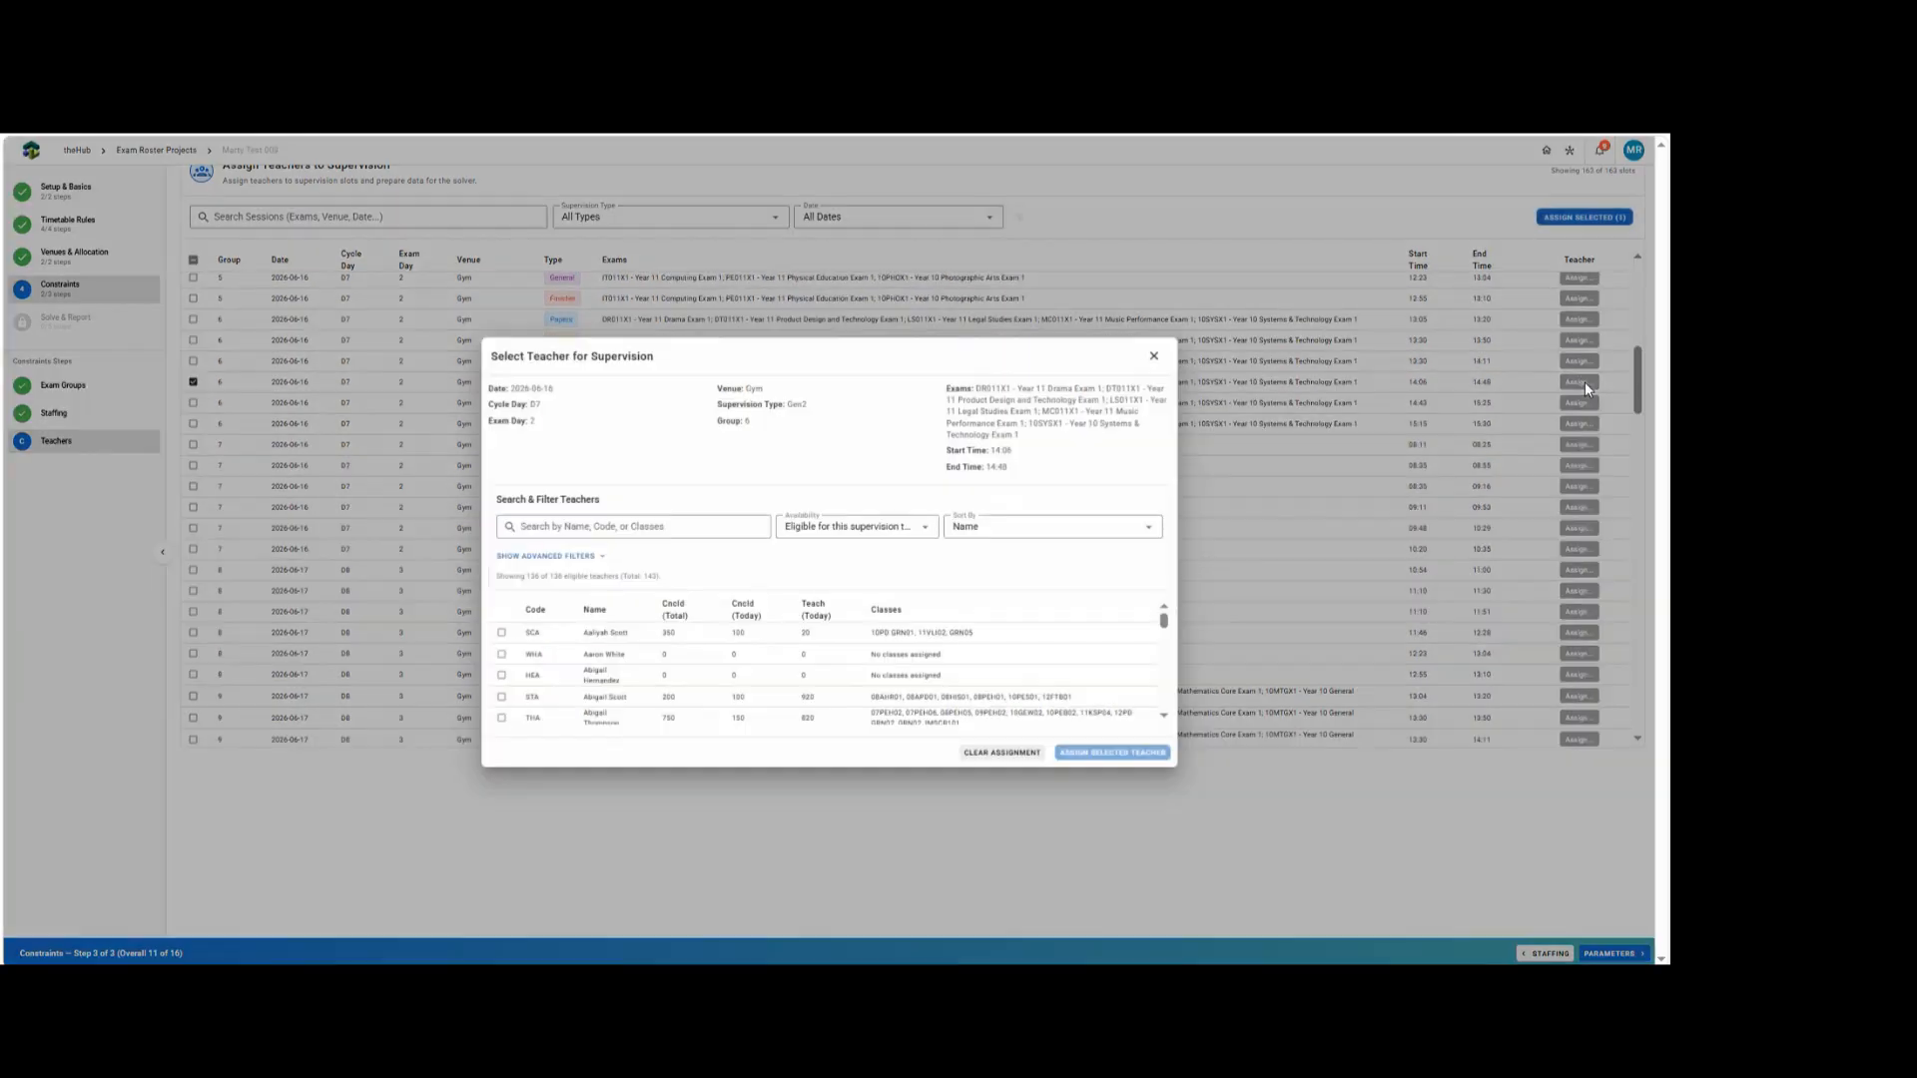
{"action": "scroll", "coordinate": [784, 657], "scroll_direction": "up", "scroll_amount": 2}
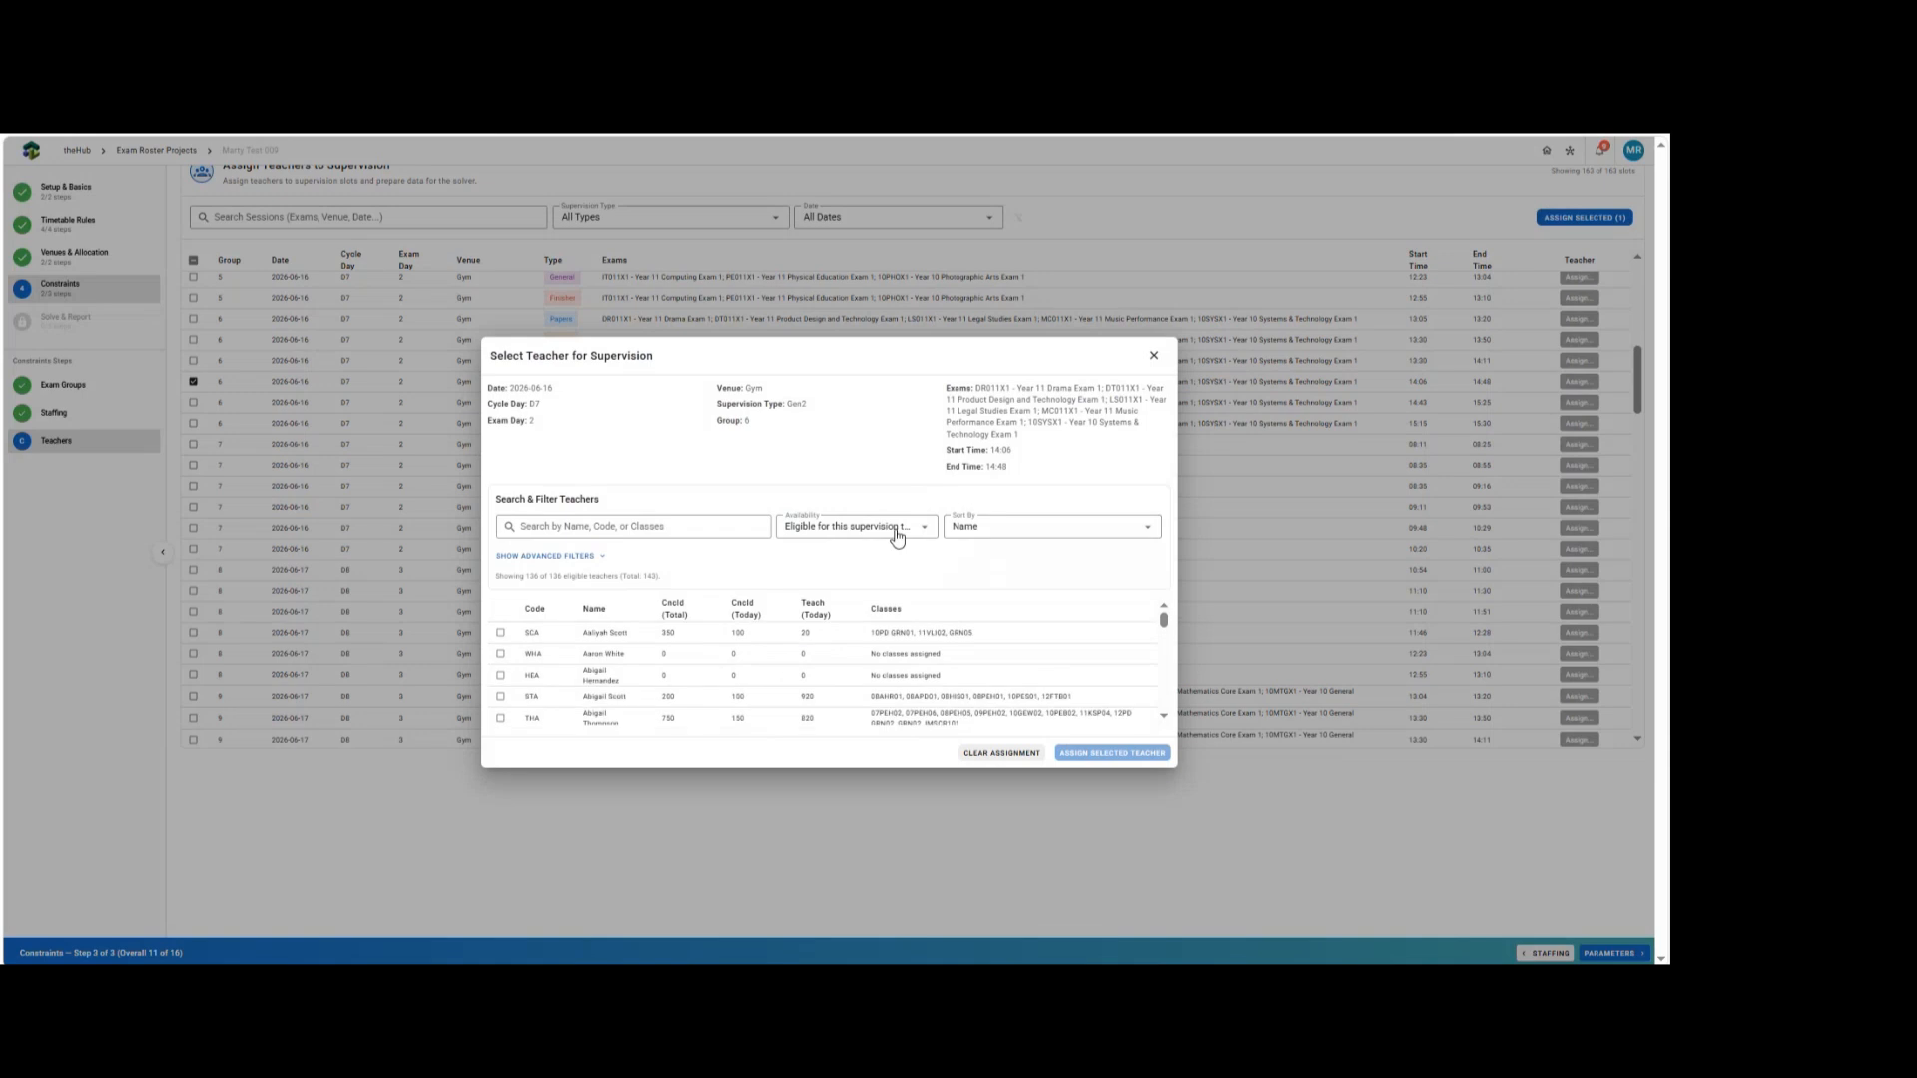
Filter the teacher list to eligible teachers not teaching that day and scroll through it.
{"action": "left_click", "coordinate": [881, 532]}
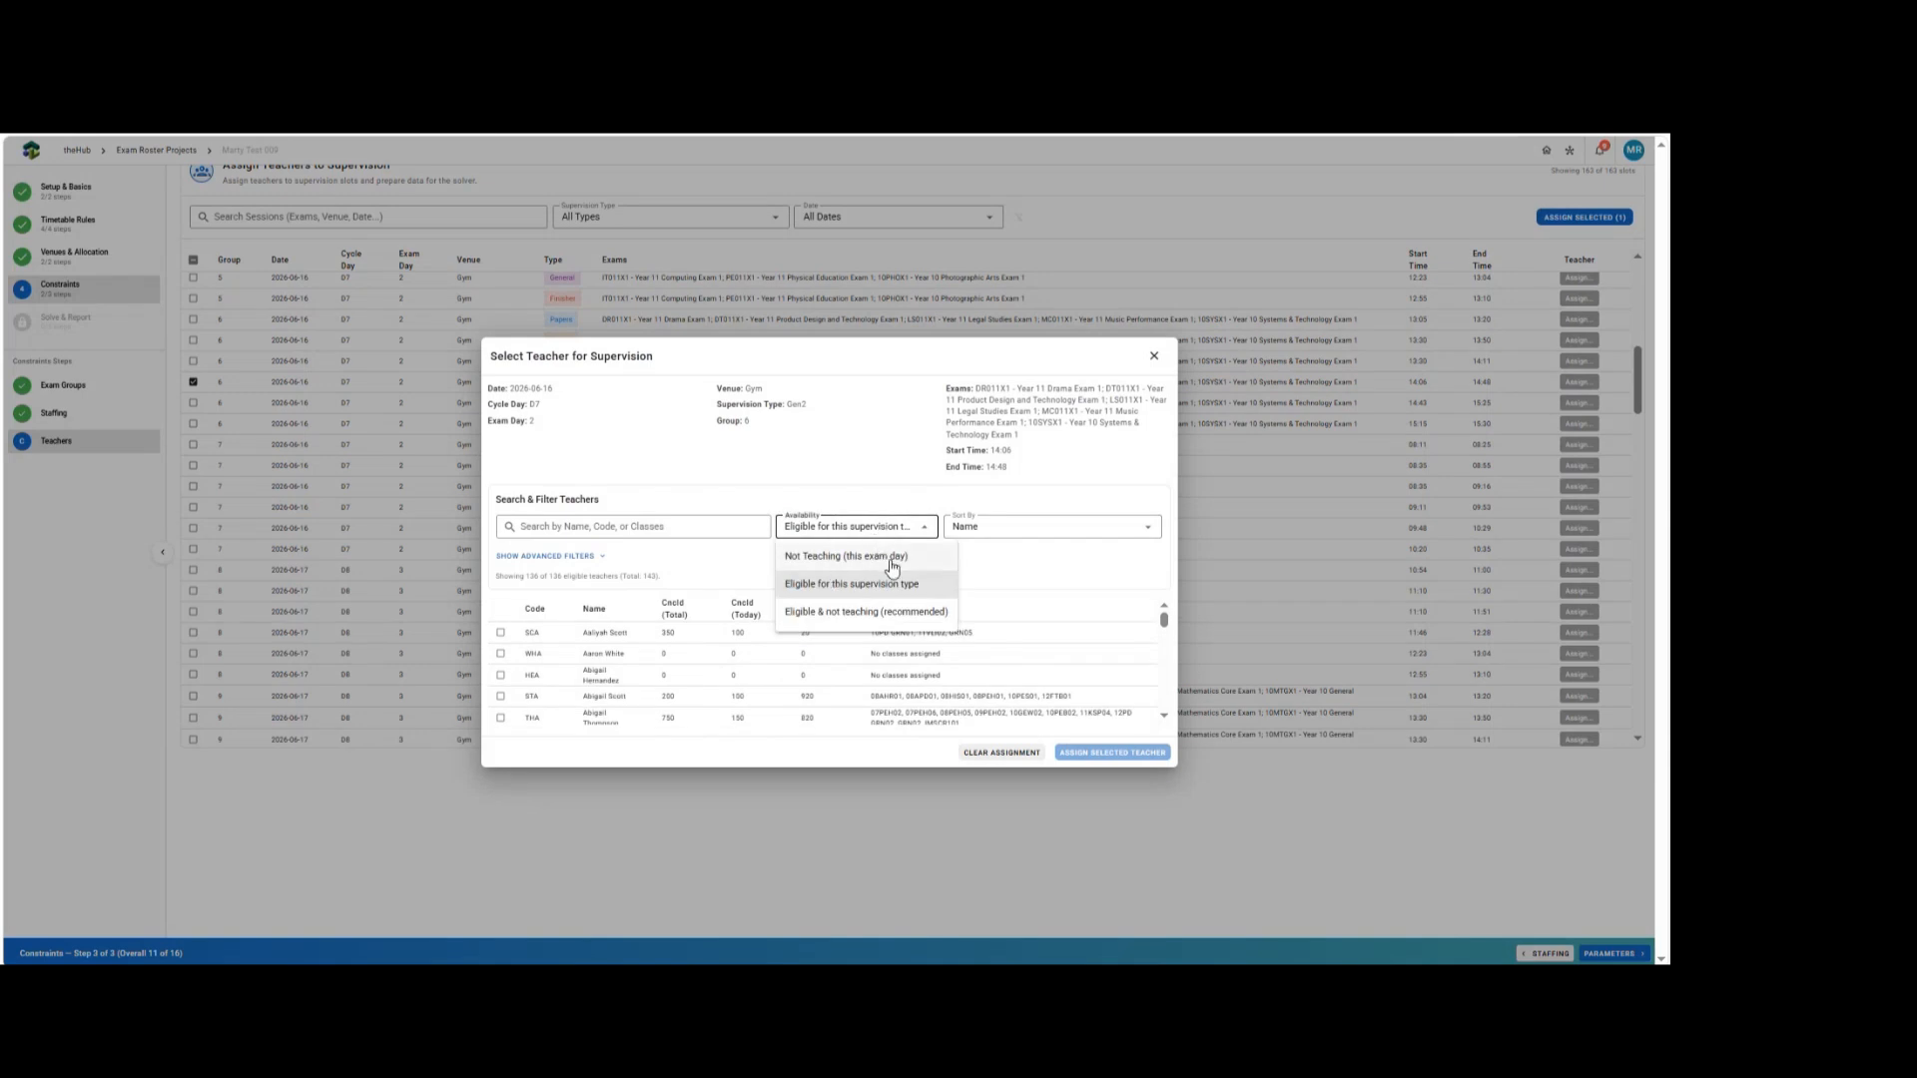
{"action": "left_click", "coordinate": [830, 621]}
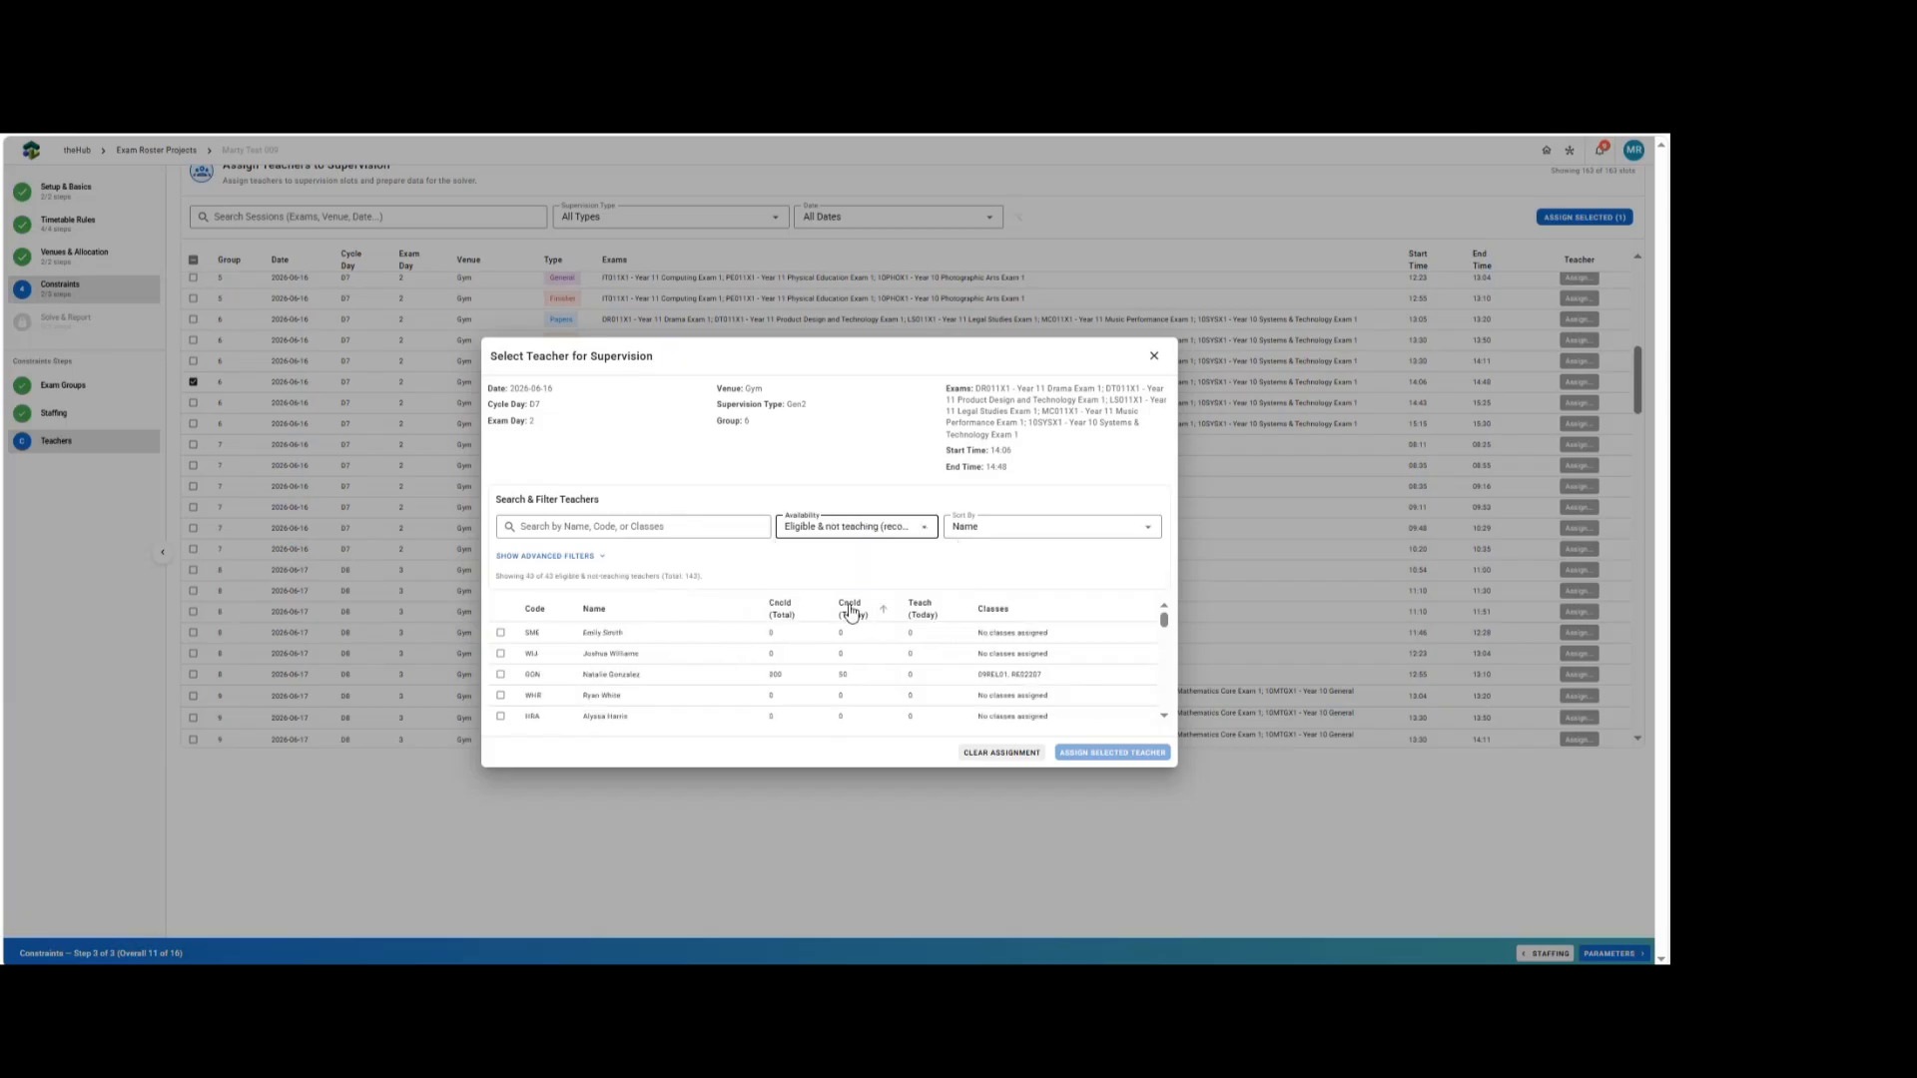
{"action": "scroll", "coordinate": [902, 654], "scroll_direction": "down", "scroll_amount": 8}
{"action": "scroll", "coordinate": [909, 675], "scroll_direction": "up", "scroll_amount": 10}
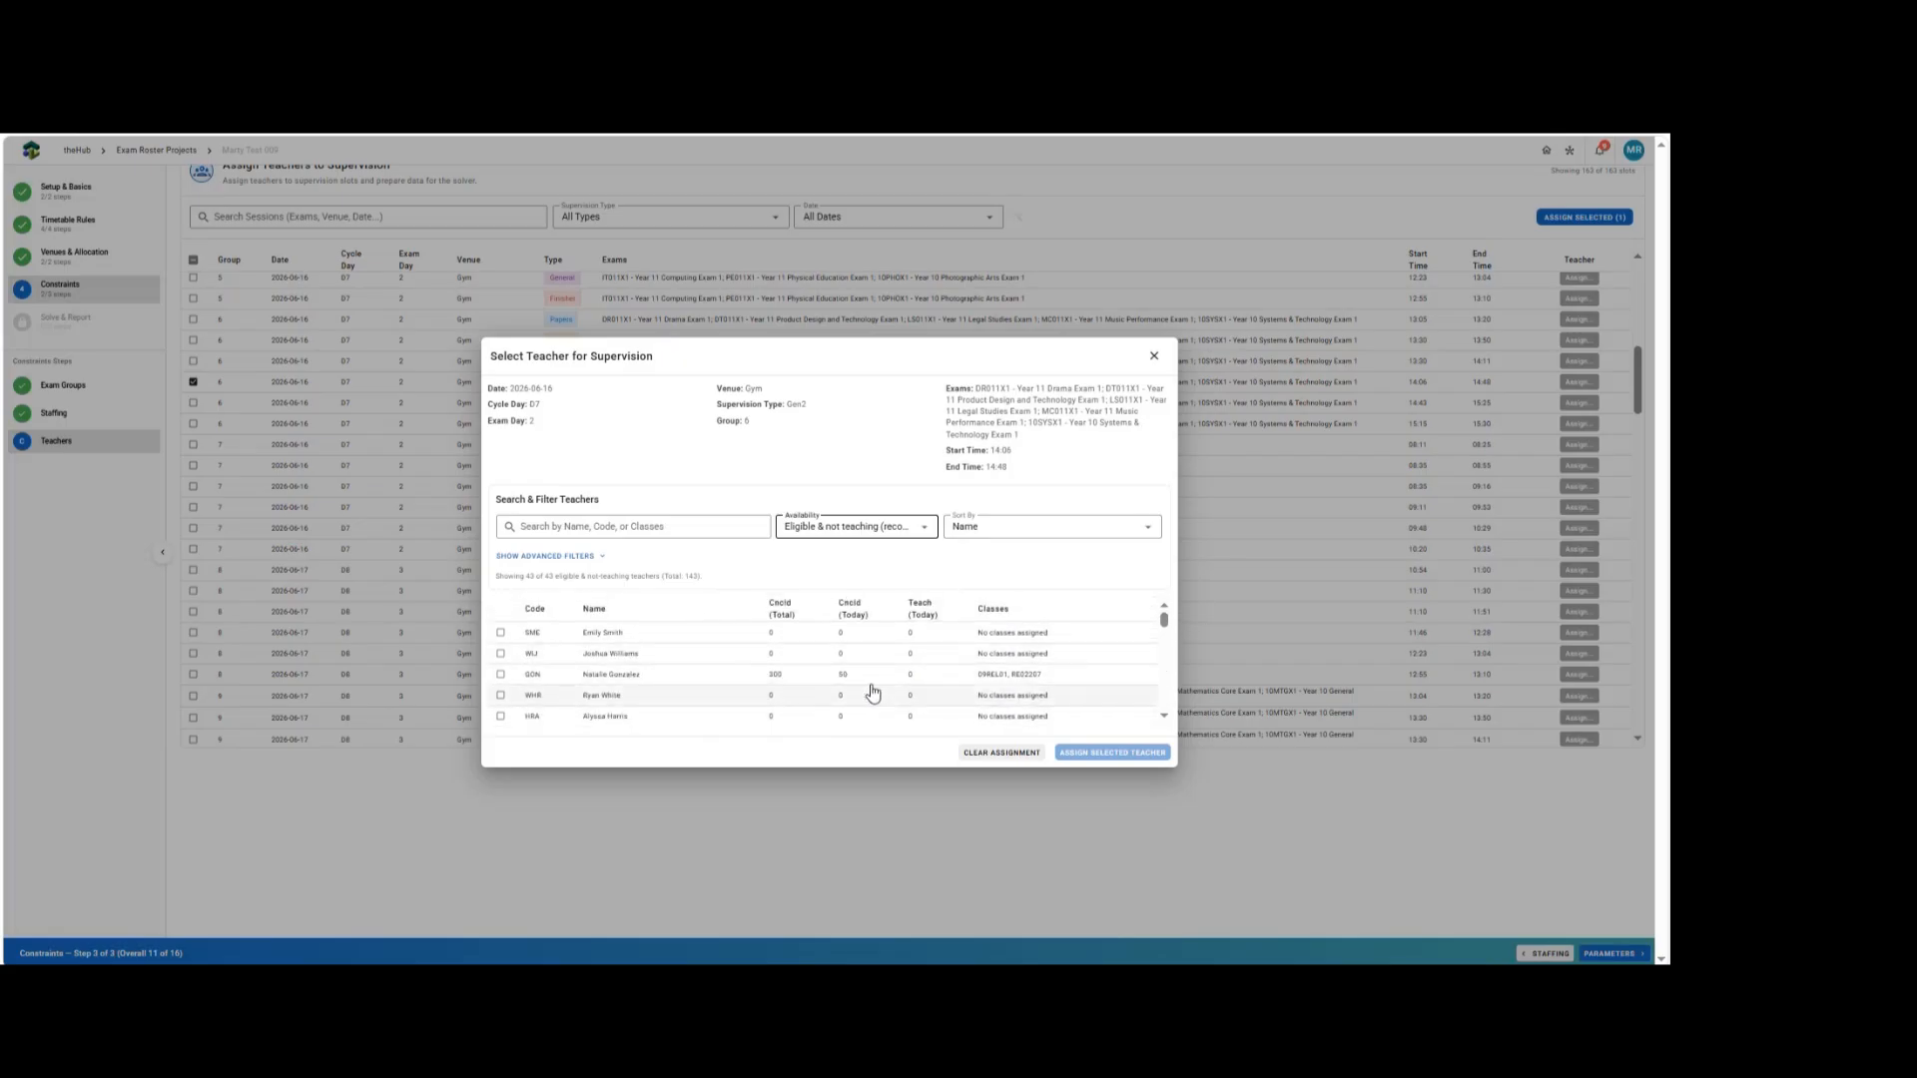
{"action": "scroll", "coordinate": [866, 689], "scroll_direction": "down", "scroll_amount": 1}
{"action": "scroll", "coordinate": [866, 687], "scroll_direction": "down", "scroll_amount": 3}
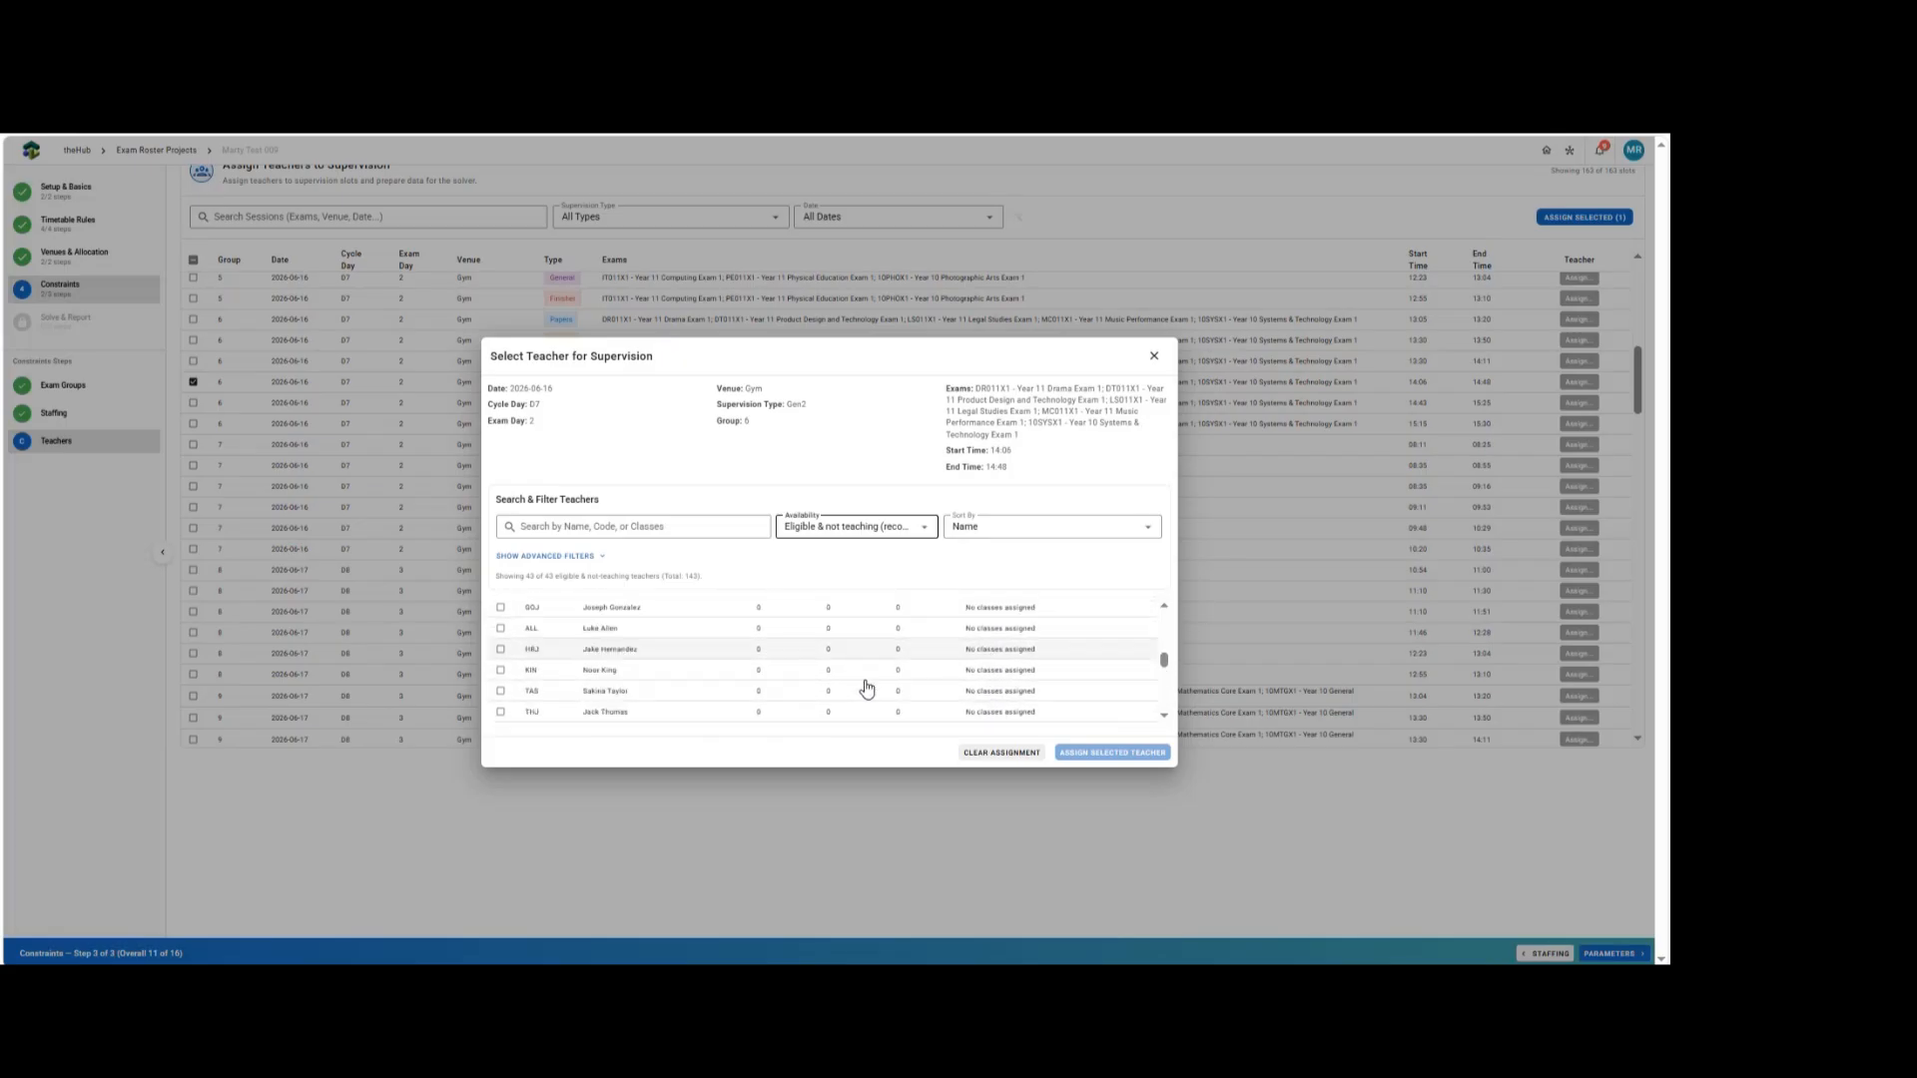
Filter teachers eligible for this supervision type to those teaching SCI classes using the advanced filters.
{"action": "left_click", "coordinate": [840, 529]}
{"action": "left_click", "coordinate": [842, 585]}
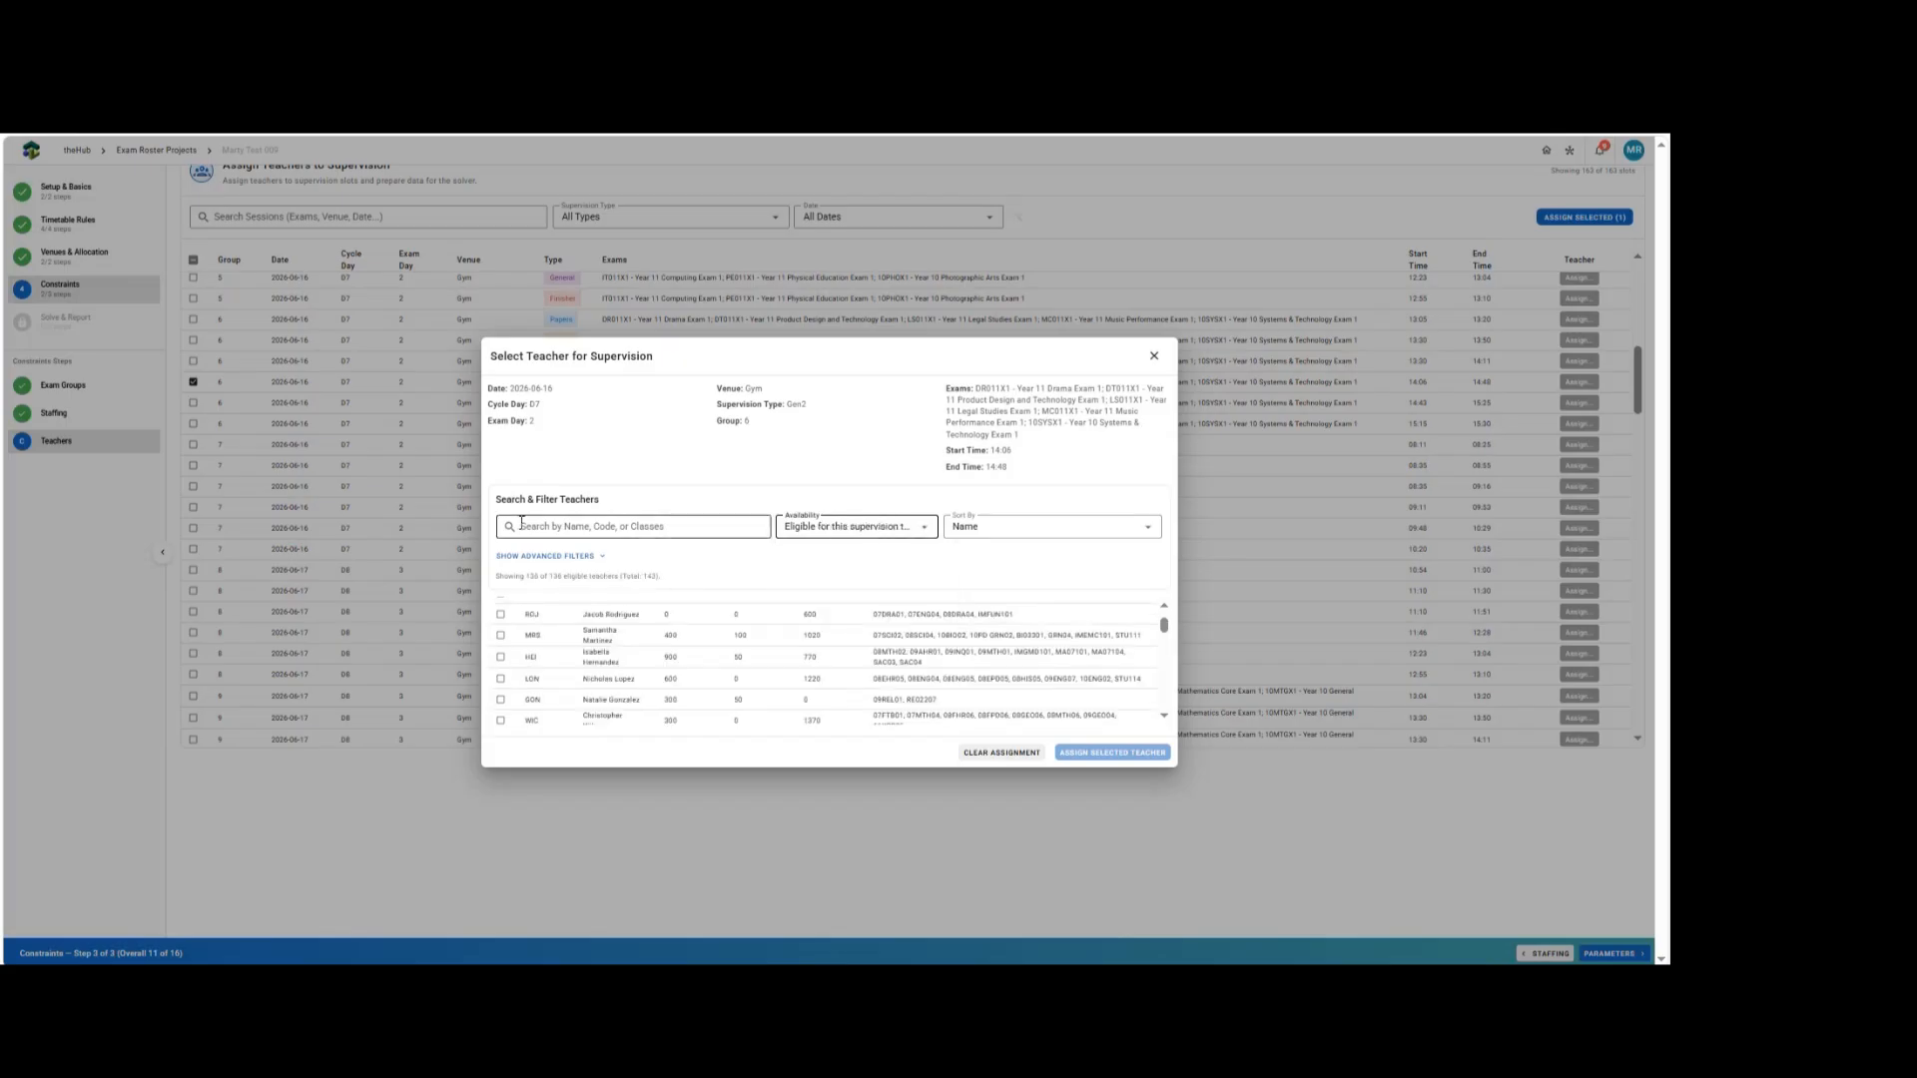
{"action": "left_click", "coordinate": [570, 556]}
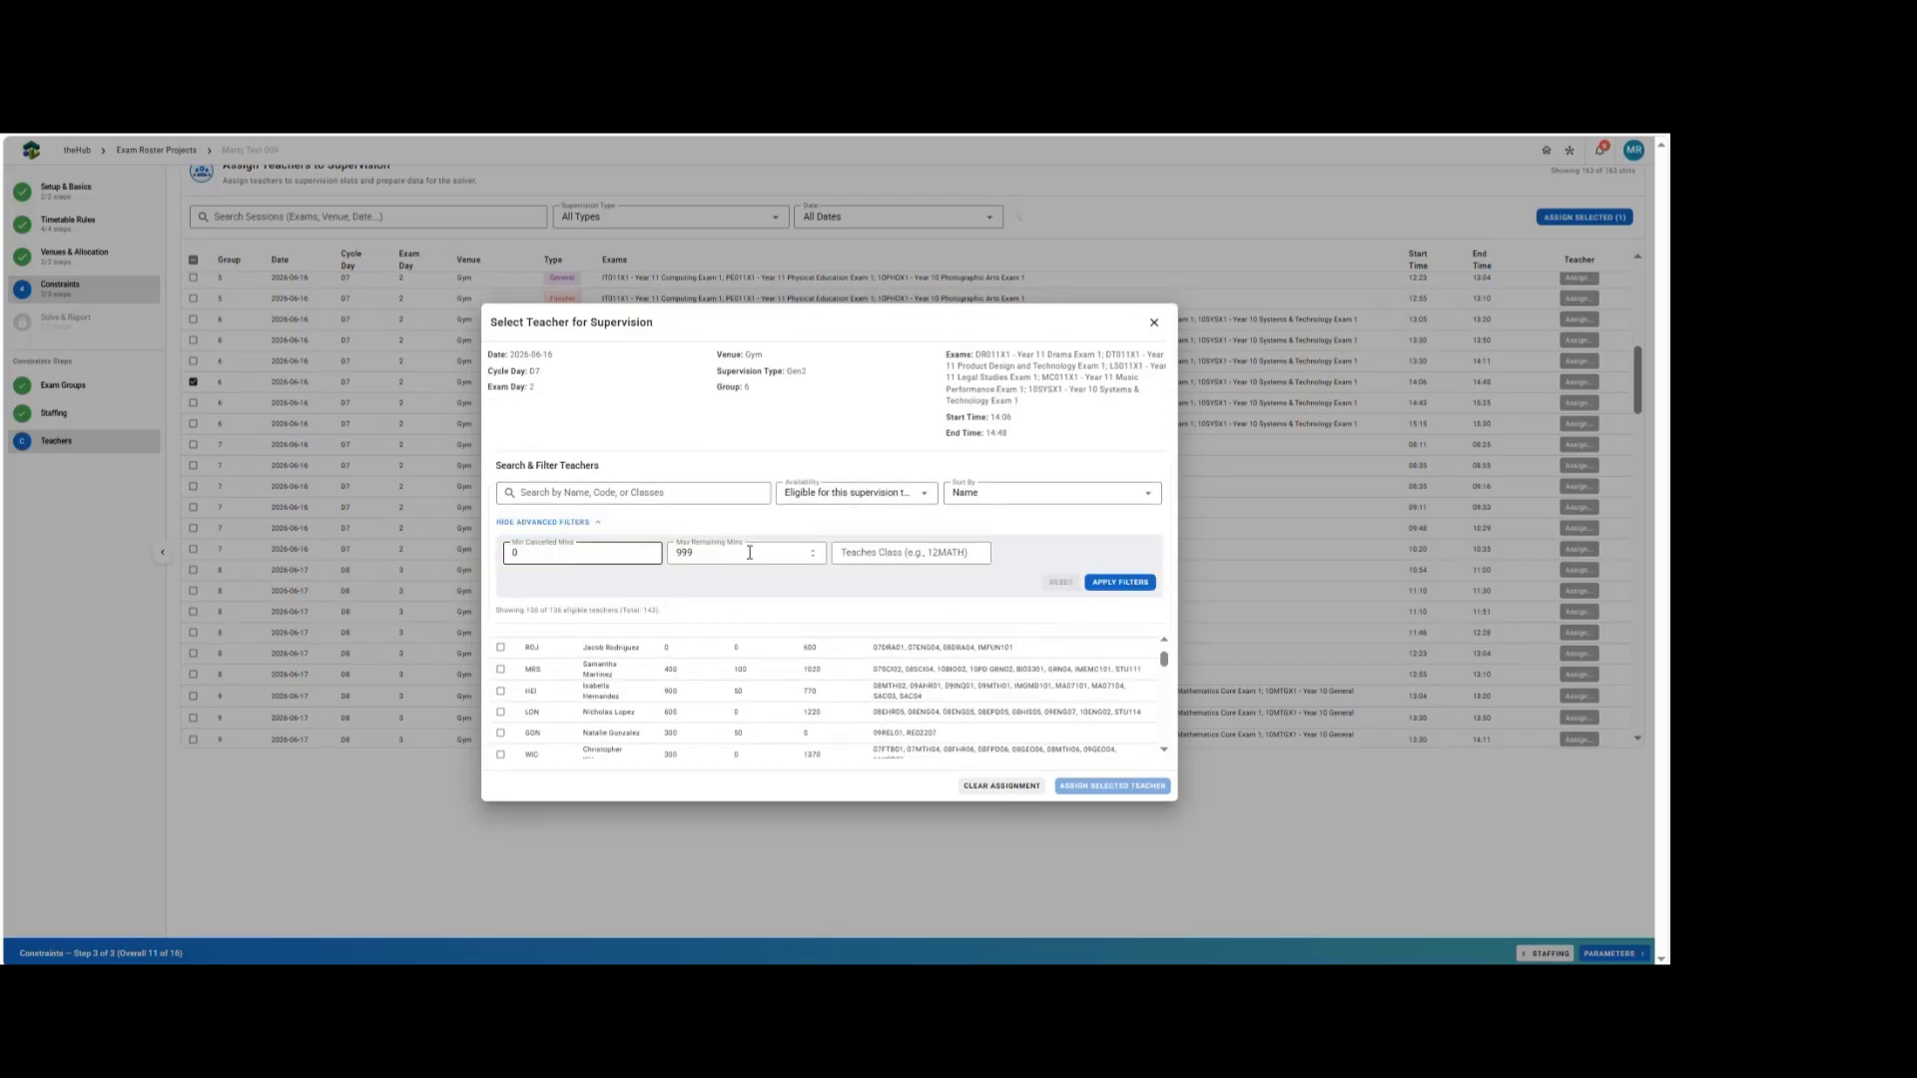
{"action": "left_click", "coordinate": [904, 551]}
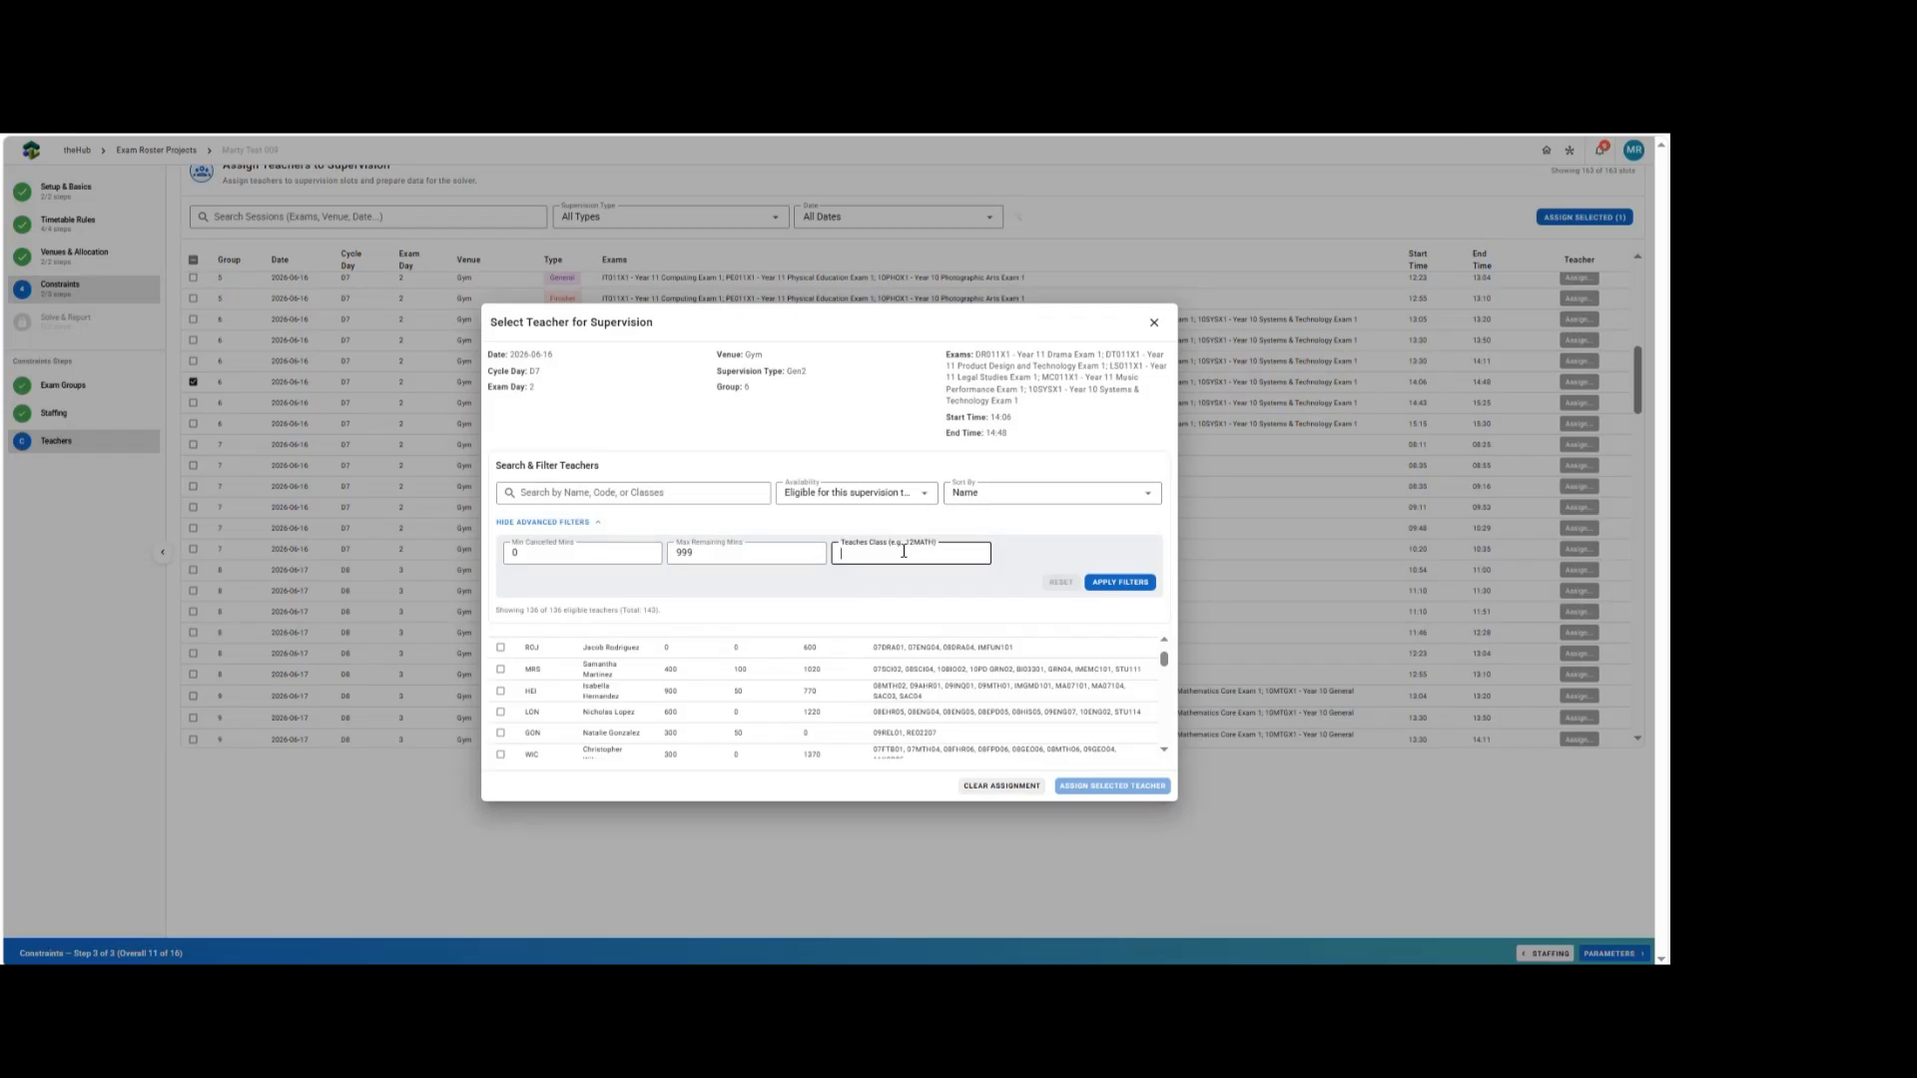
{"action": "type", "text": "sci"}
{"action": "key", "text": "BackSpace"}
{"action": "key", "text": "BackSpace"}
{"action": "key", "text": "BackSpace"}
{"action": "type", "text": "SCI"}
{"action": "left_click", "coordinate": [1106, 587]}
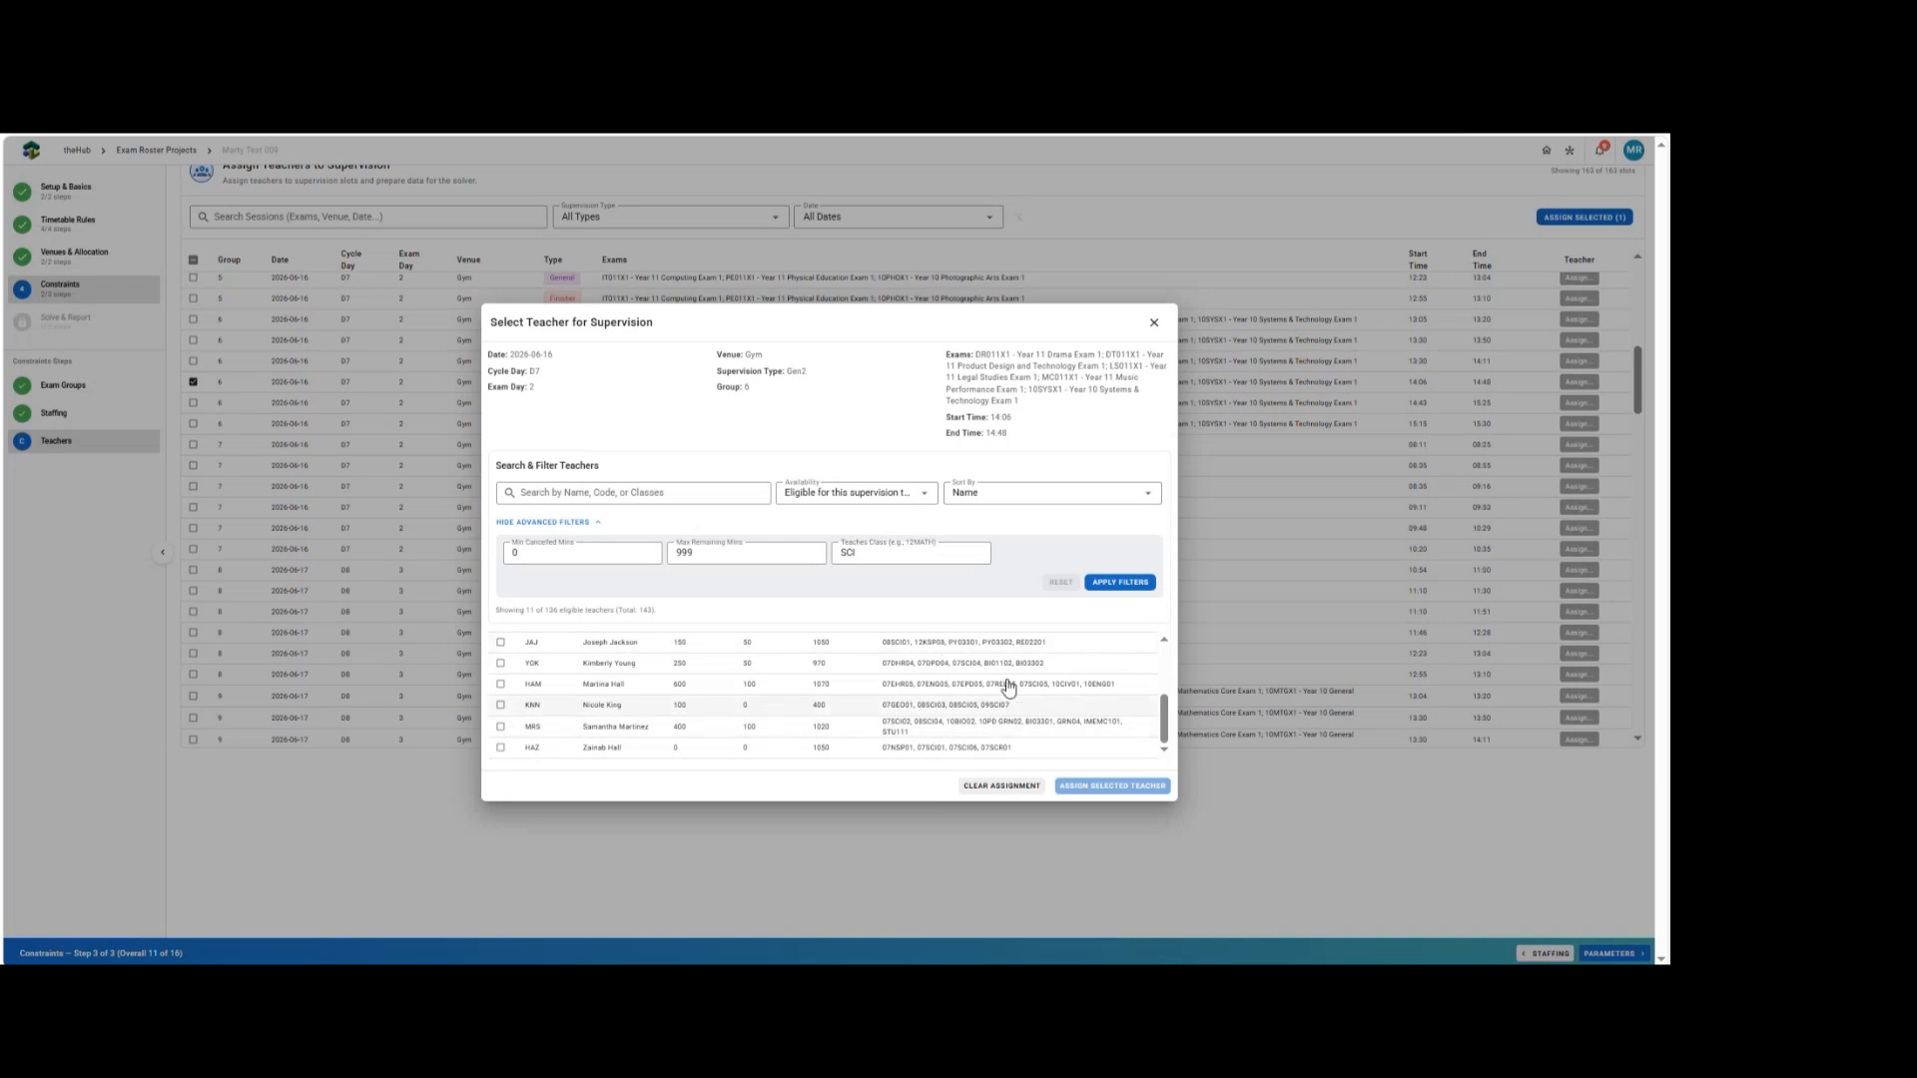
Select the second teacher in the filtered list and assign them to the session.
{"action": "scroll", "coordinate": [951, 685], "scroll_direction": "up", "scroll_amount": 1}
{"action": "scroll", "coordinate": [951, 685], "scroll_direction": "up", "scroll_amount": 2}
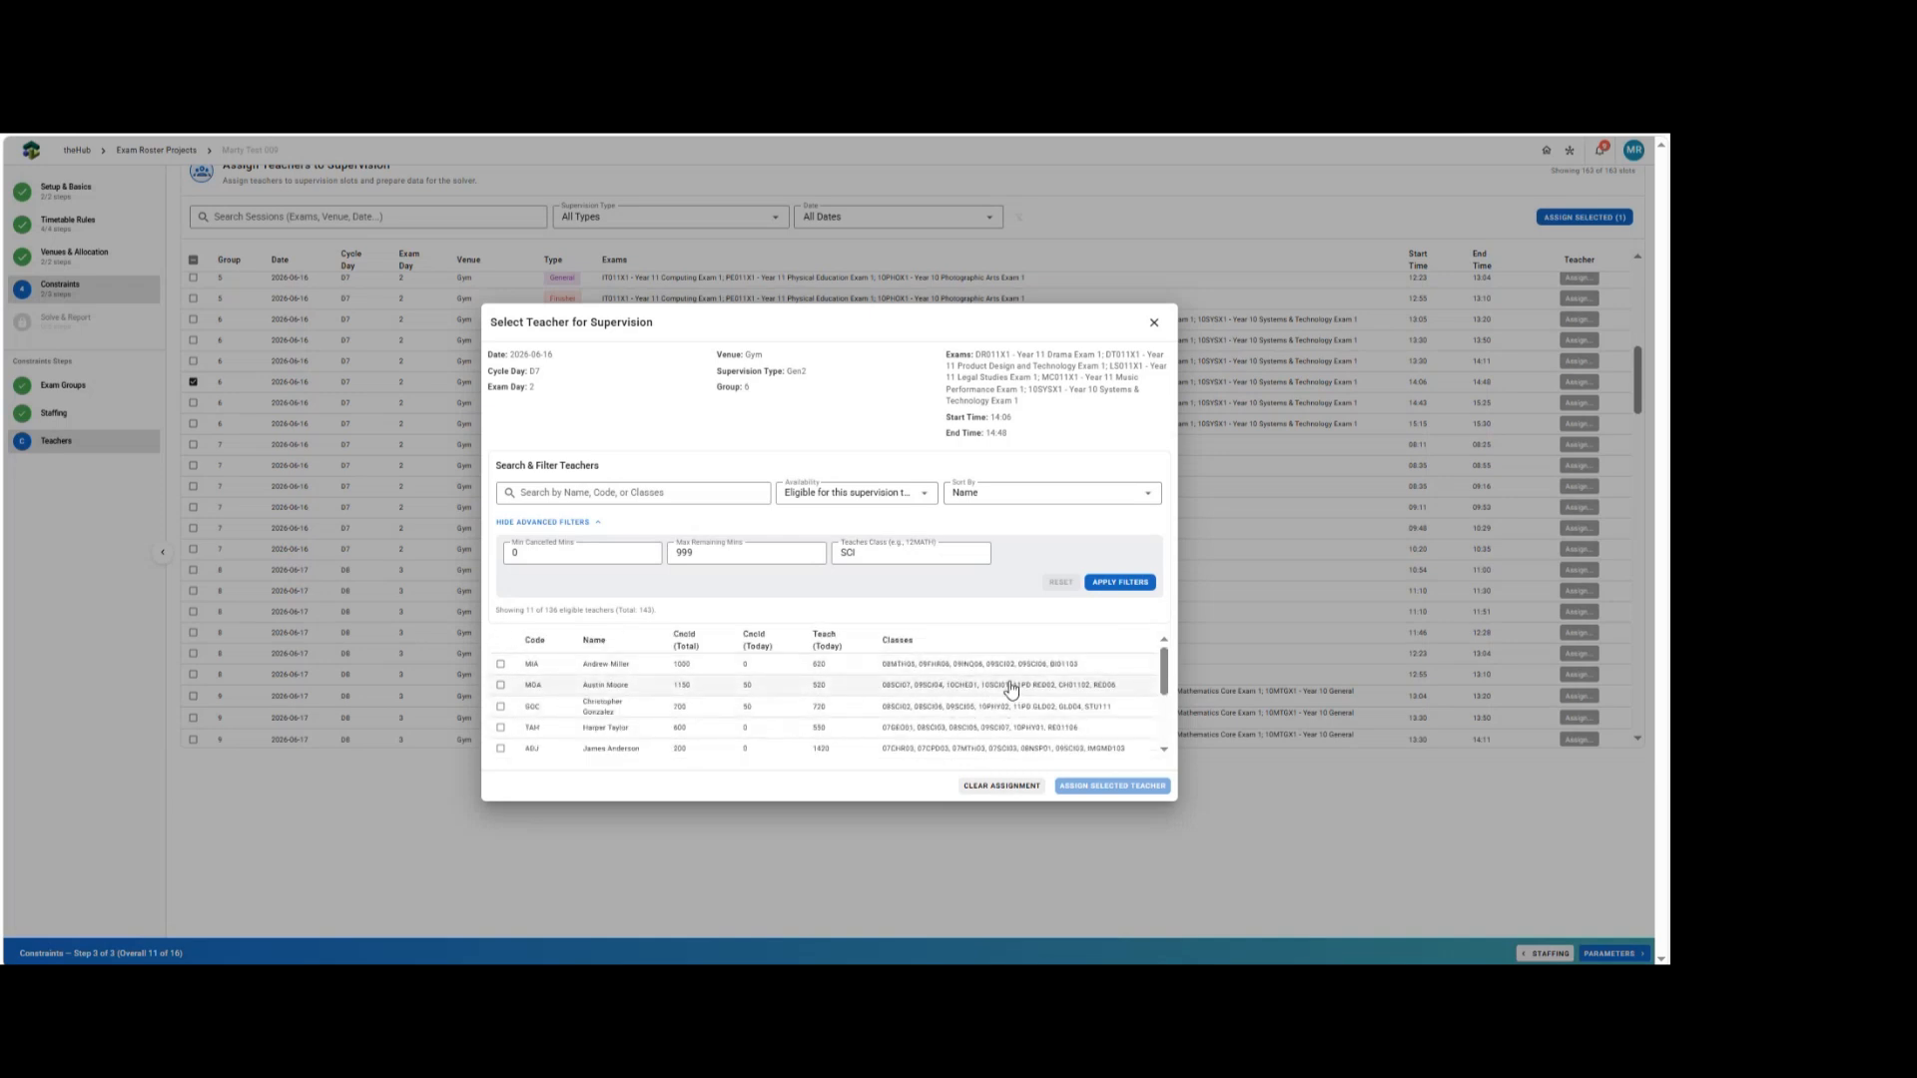
{"action": "left_click", "coordinate": [501, 684]}
{"action": "left_click", "coordinate": [1095, 788]}
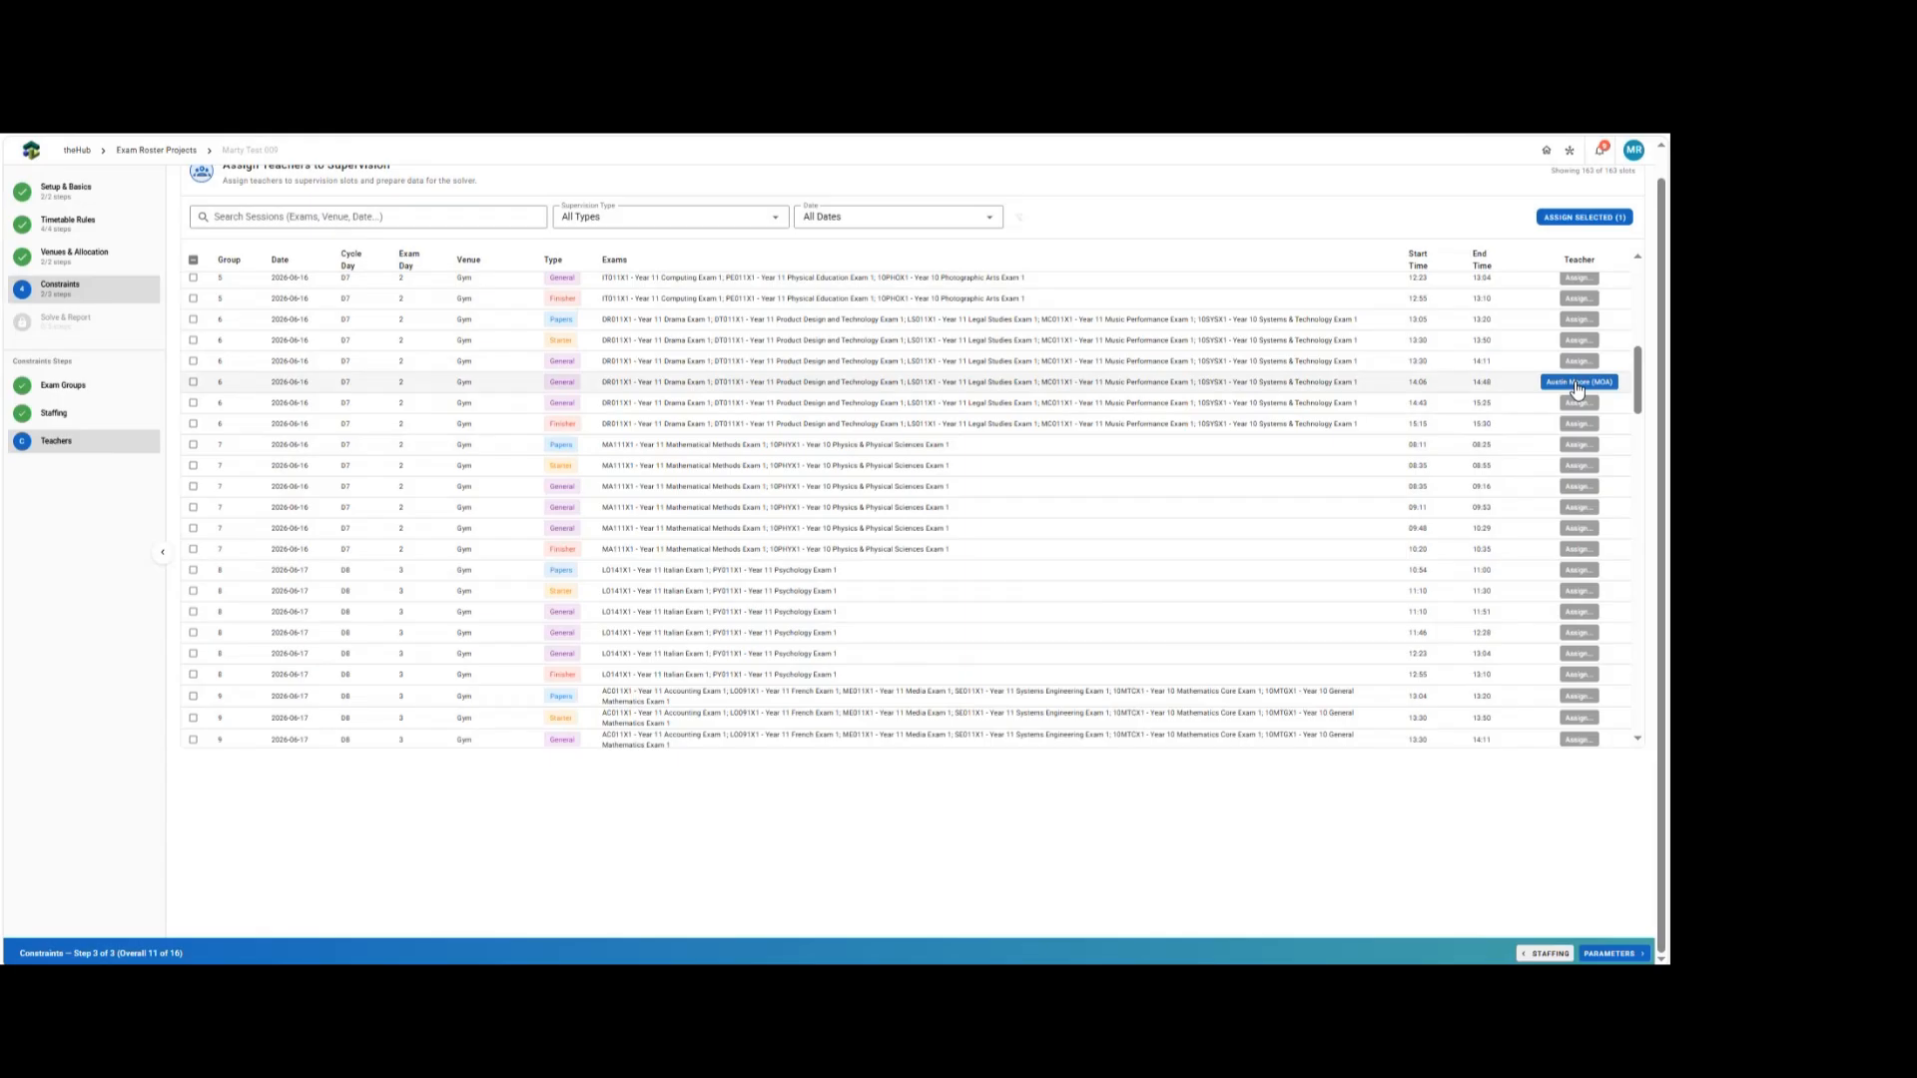
Advance to the Solver Parameters step.
{"action": "scroll", "coordinate": [1477, 502], "scroll_direction": "up", "scroll_amount": 2}
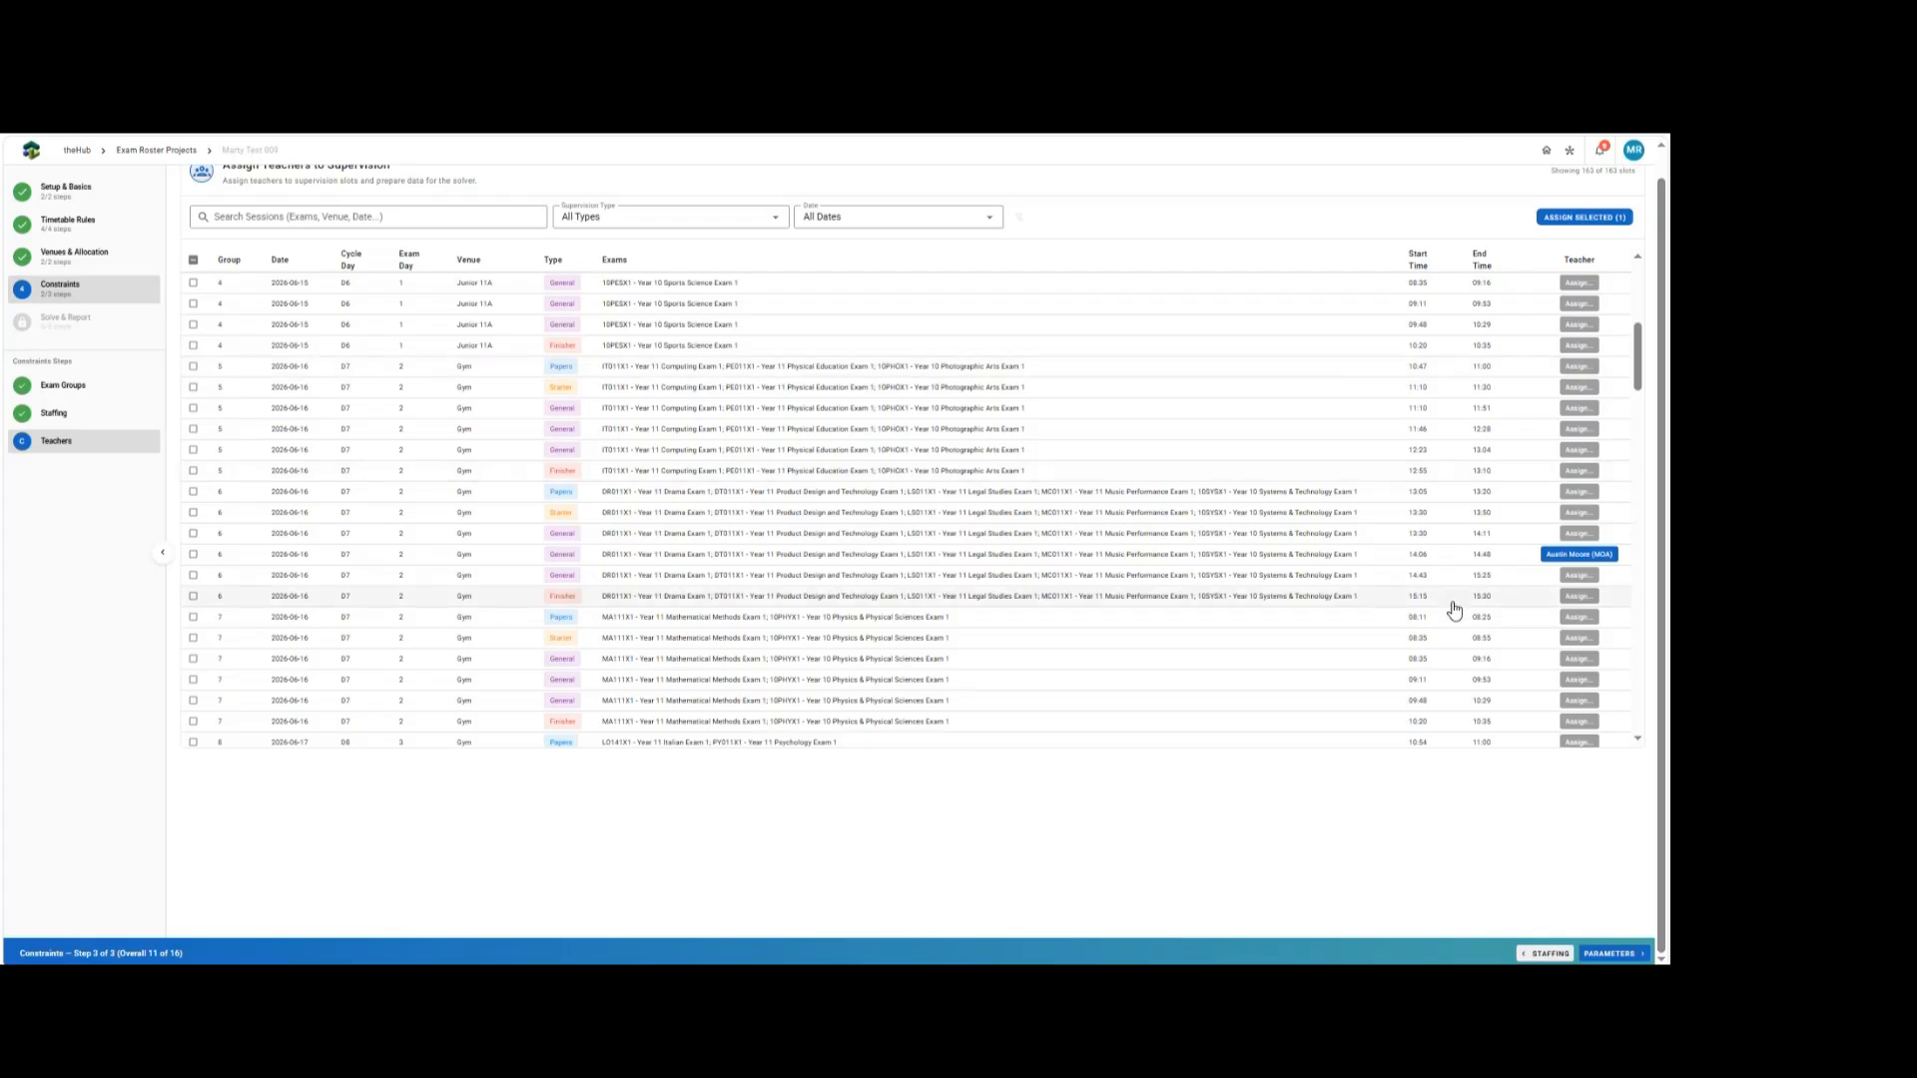
{"action": "left_click", "coordinate": [1596, 954]}
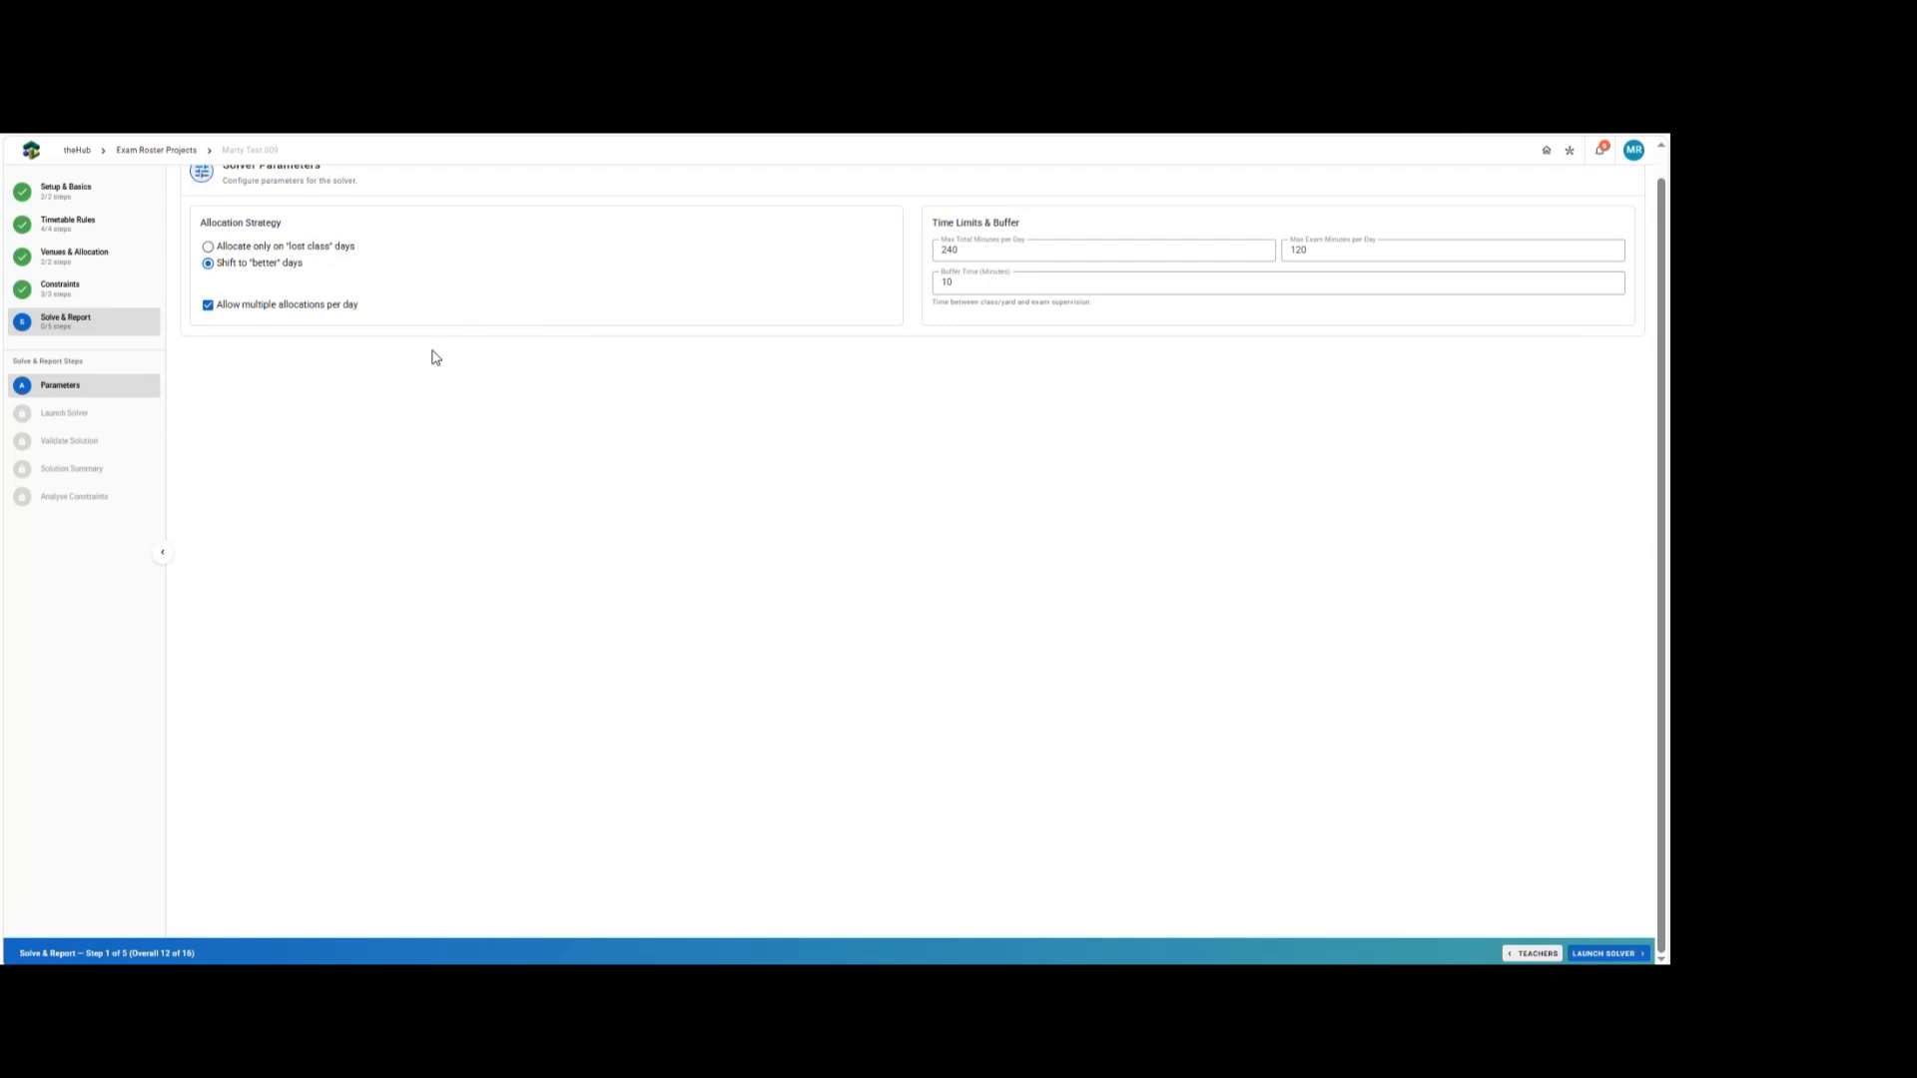
{"action": "scroll", "coordinate": [324, 248], "scroll_direction": "up", "scroll_amount": 1}
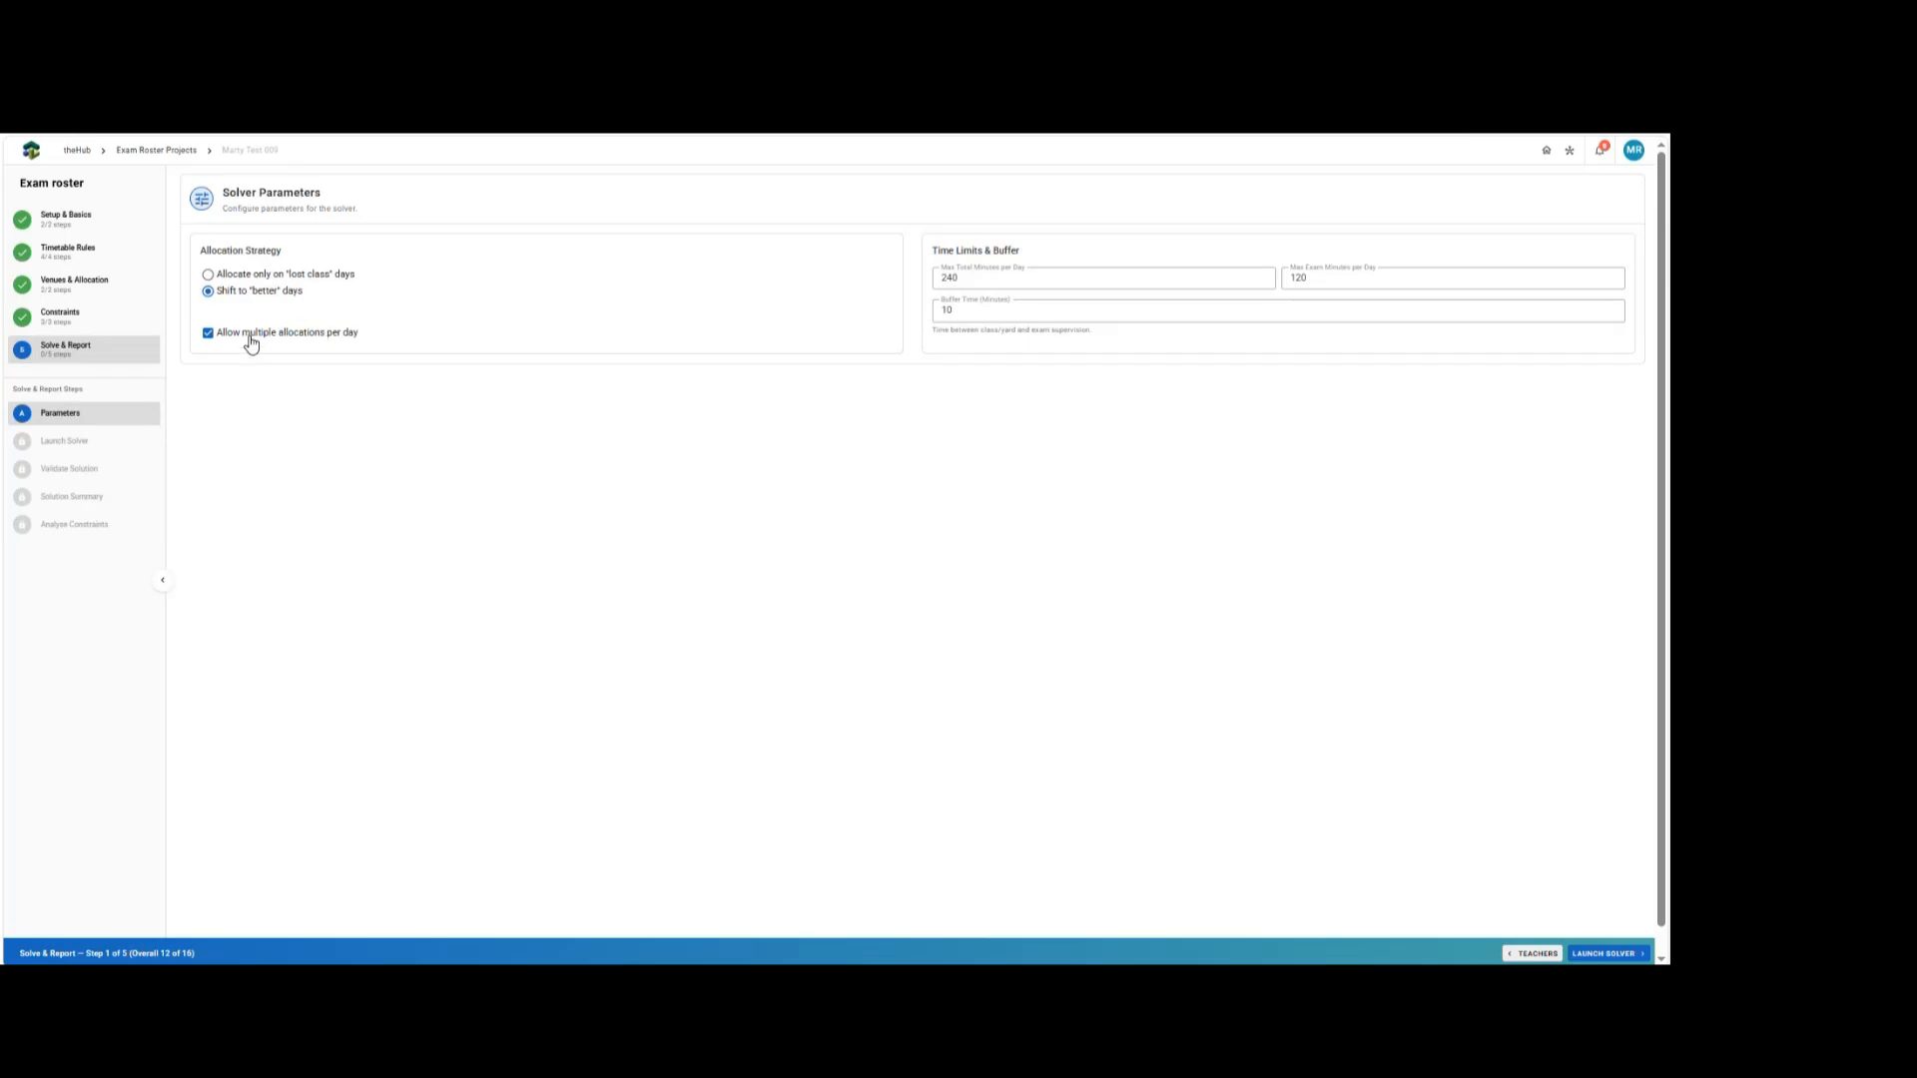
Toggle the allocation strategy and multiple-allocations options and inspect the time limit fields.
{"action": "left_click", "coordinate": [251, 278]}
{"action": "left_click", "coordinate": [250, 334]}
{"action": "left_click", "coordinate": [253, 293]}
{"action": "left_click", "coordinate": [260, 333]}
{"action": "left_click", "coordinate": [983, 277]}
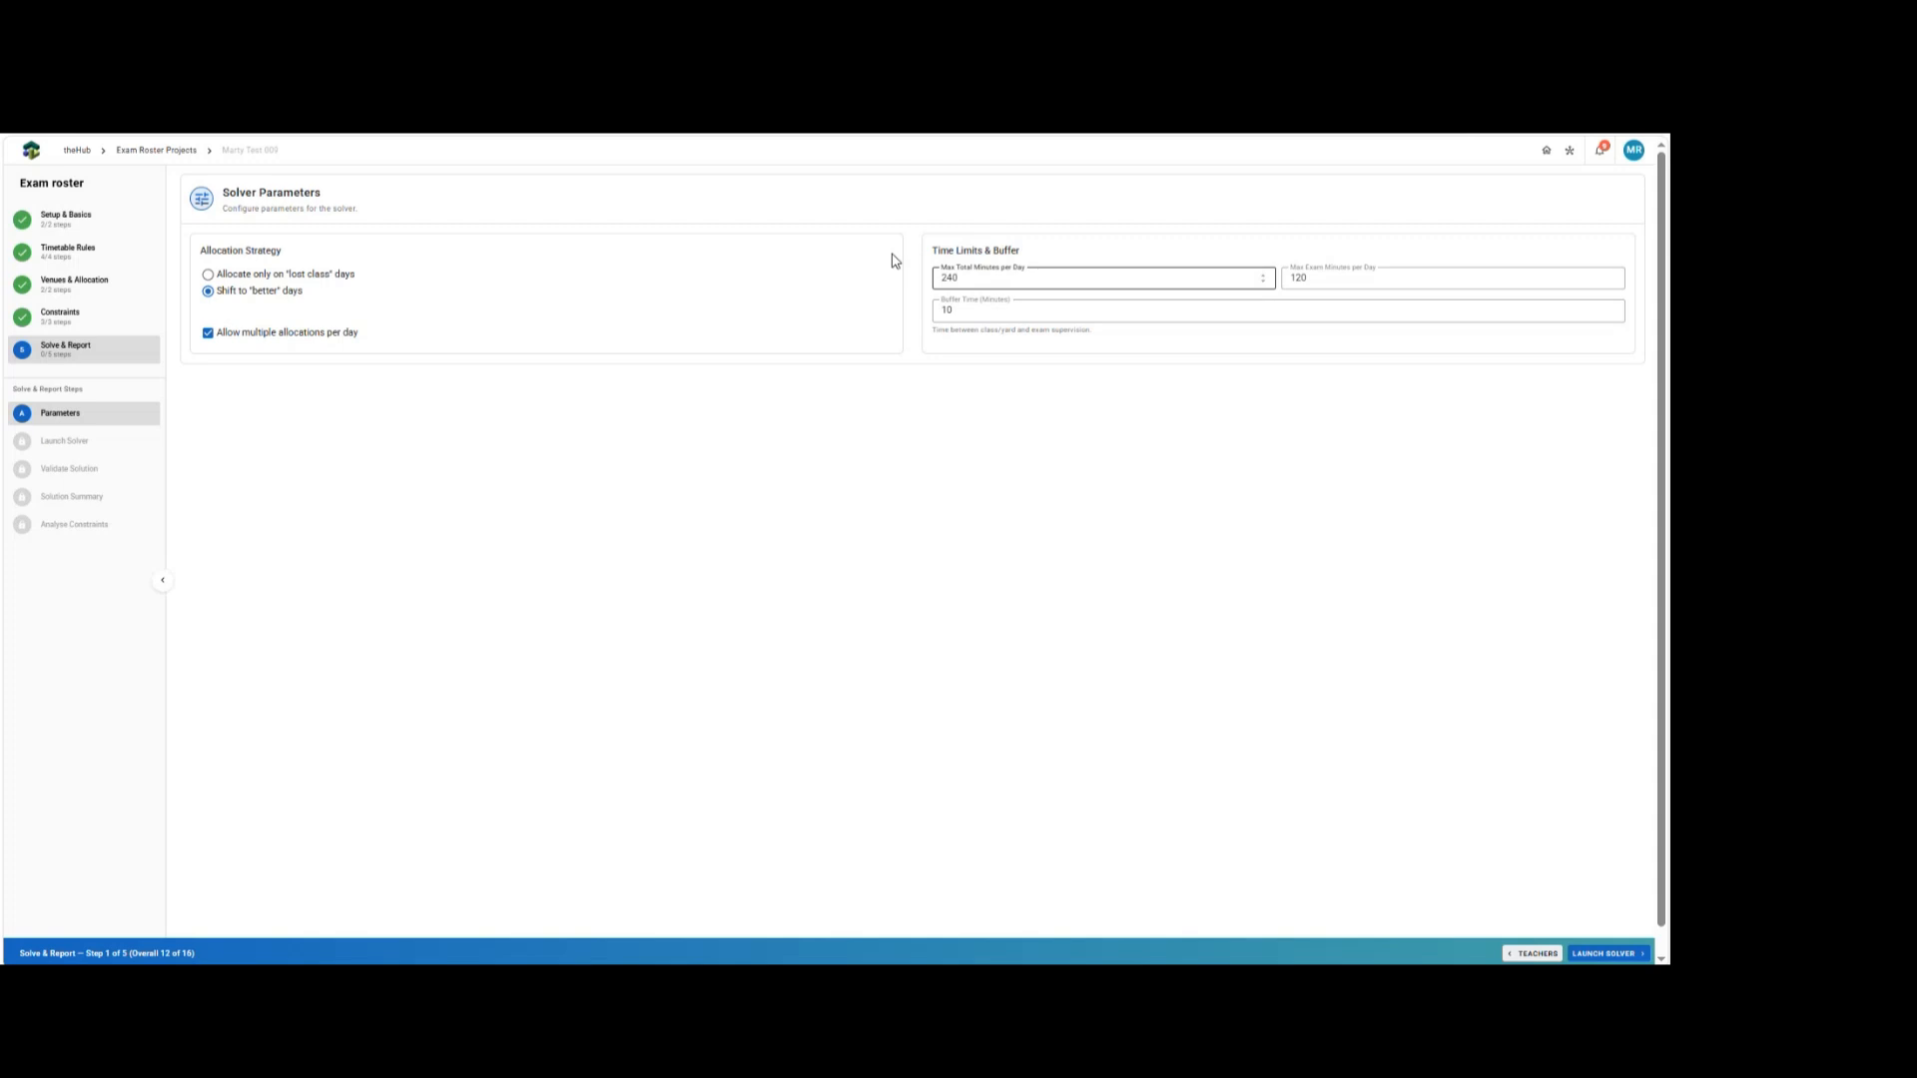
{"action": "left_click", "coordinate": [1317, 270]}
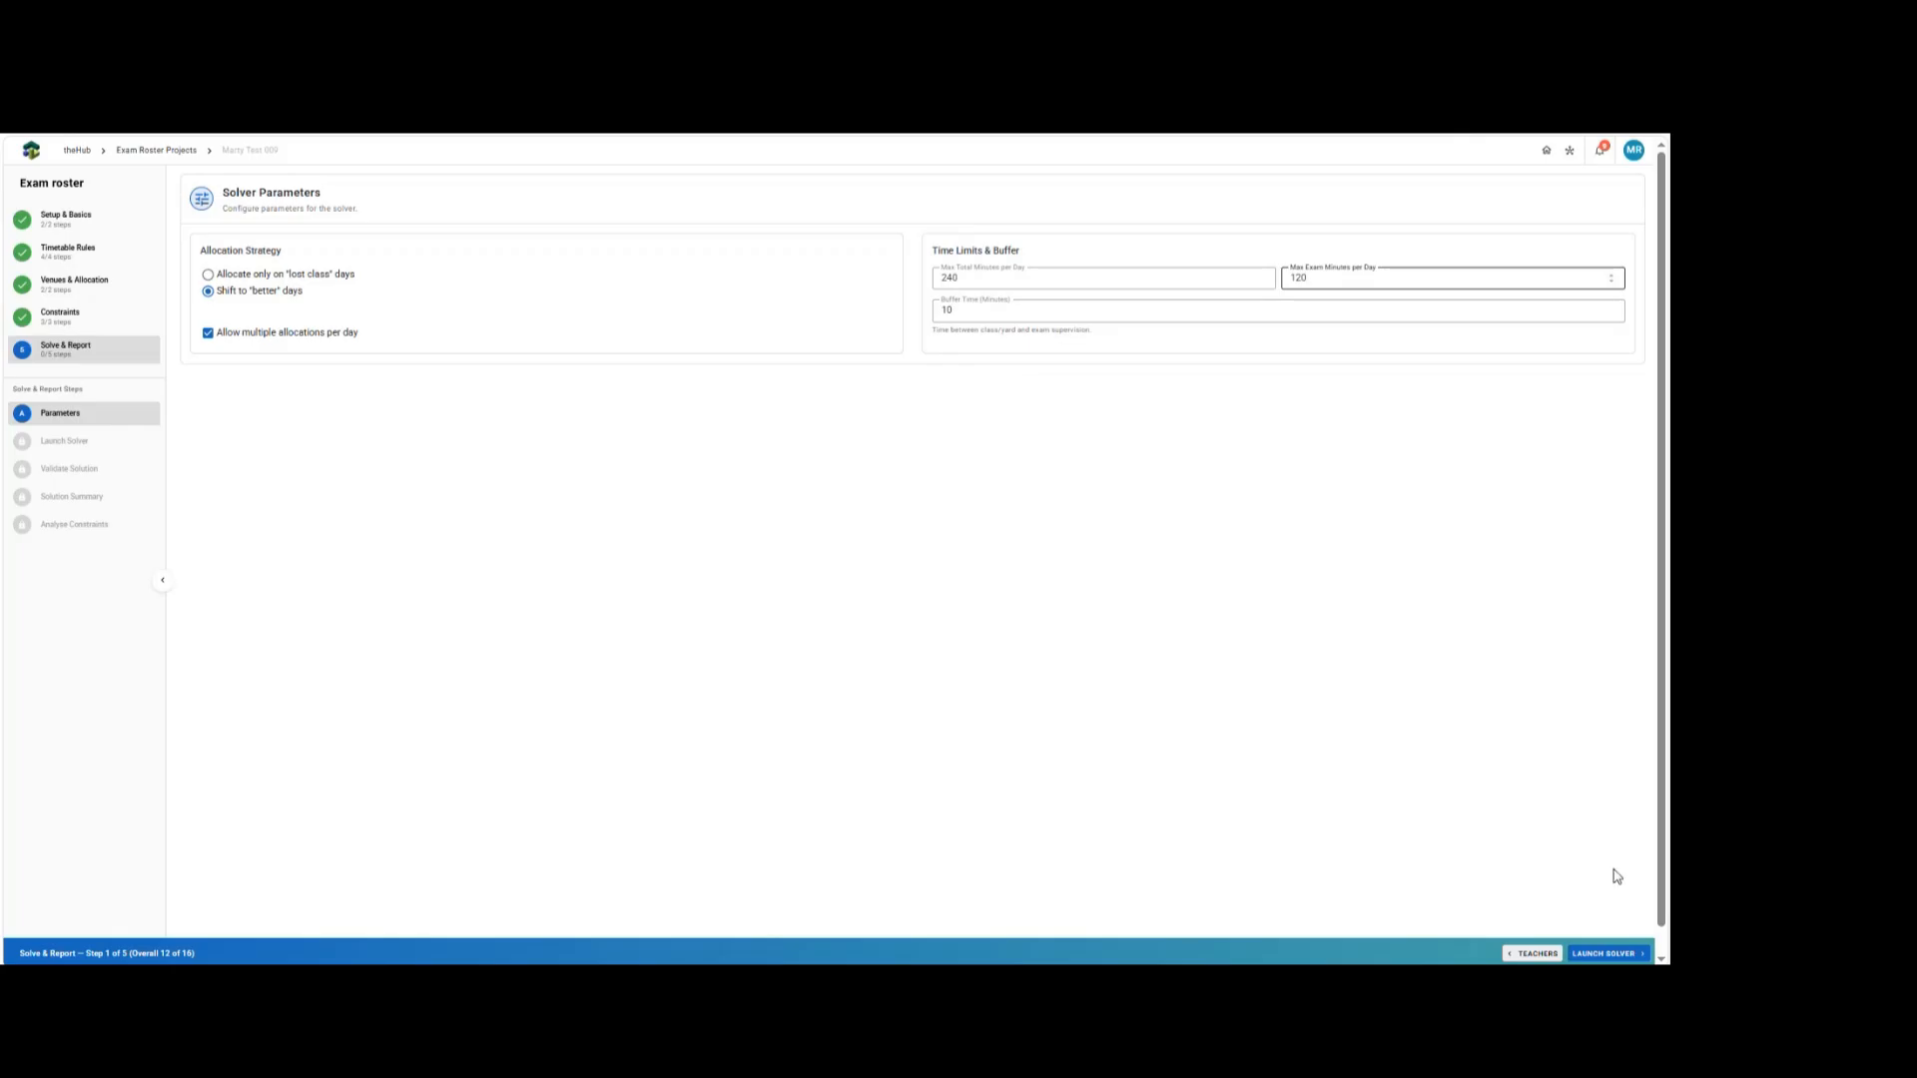
Launch the exam roster solver and wait for it to be submitted.
{"action": "left_click", "coordinate": [1588, 955]}
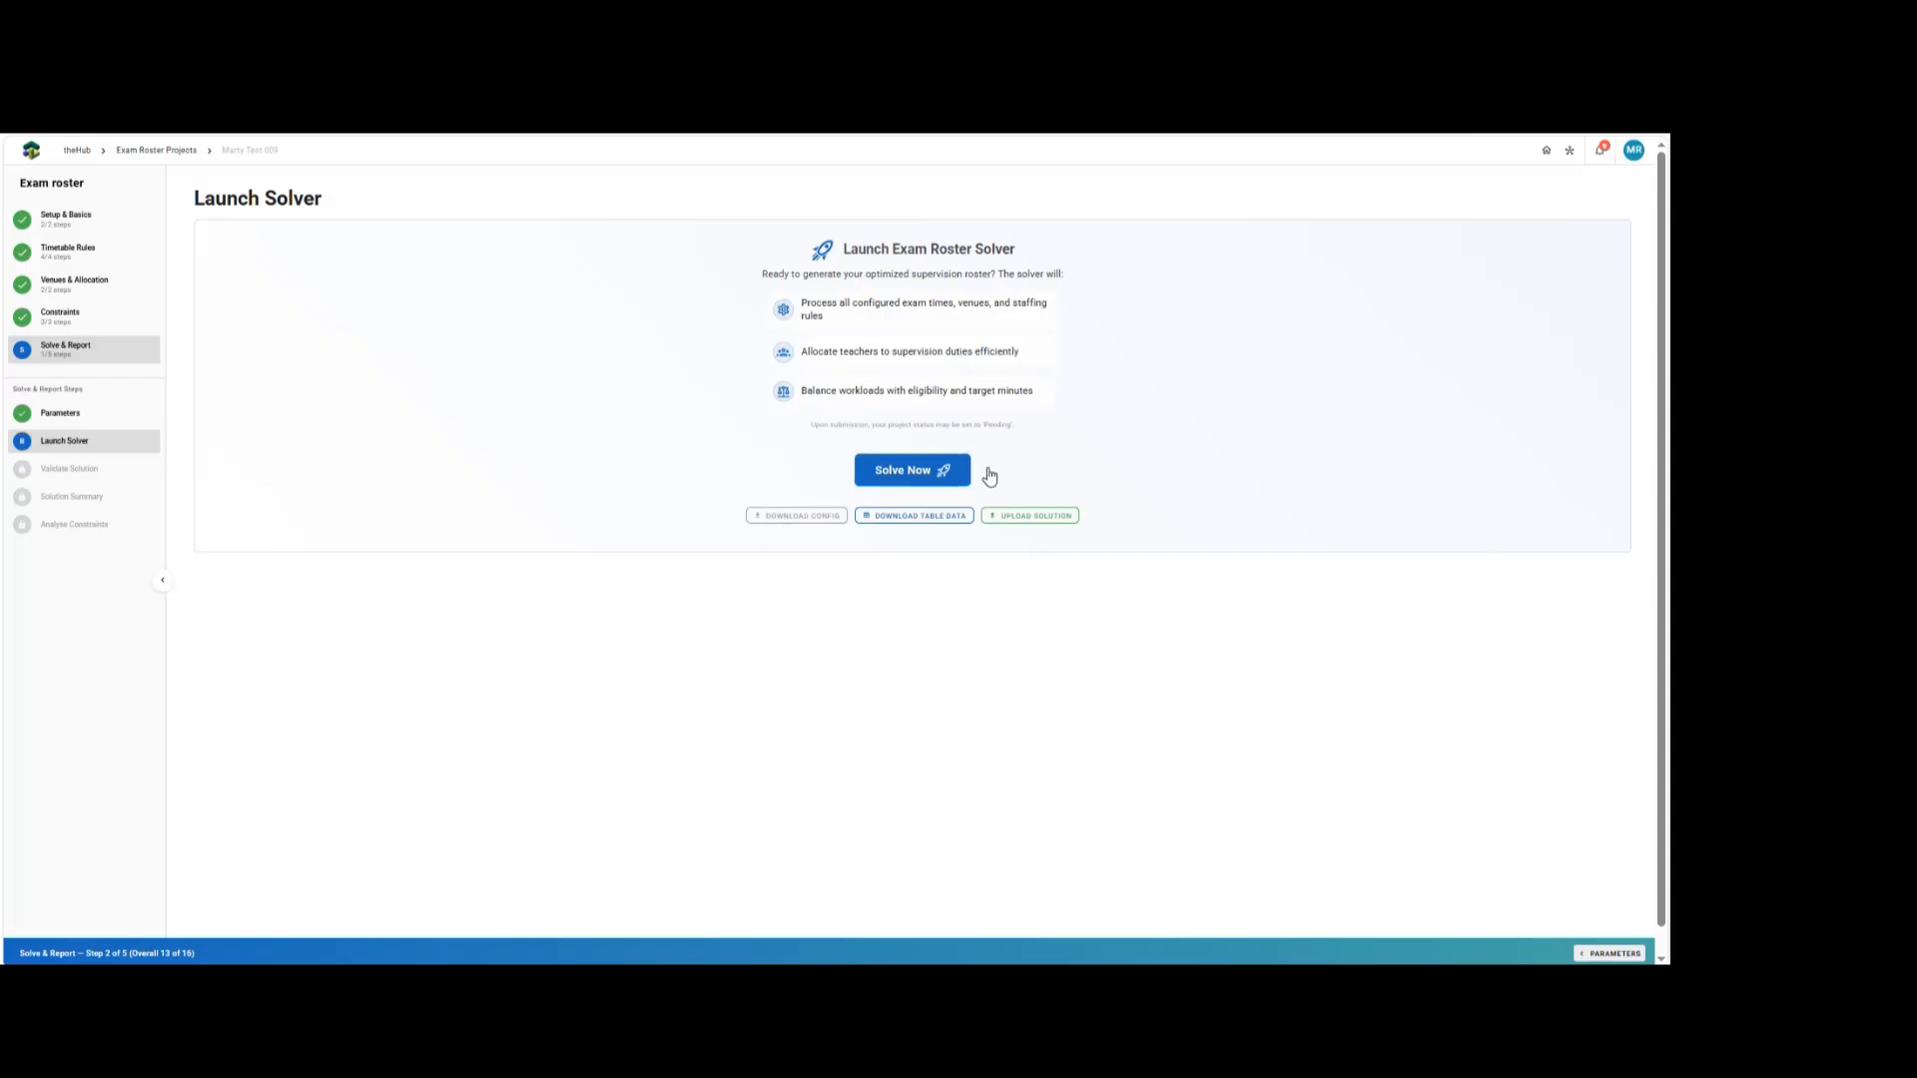
{"action": "left_click", "coordinate": [900, 481]}
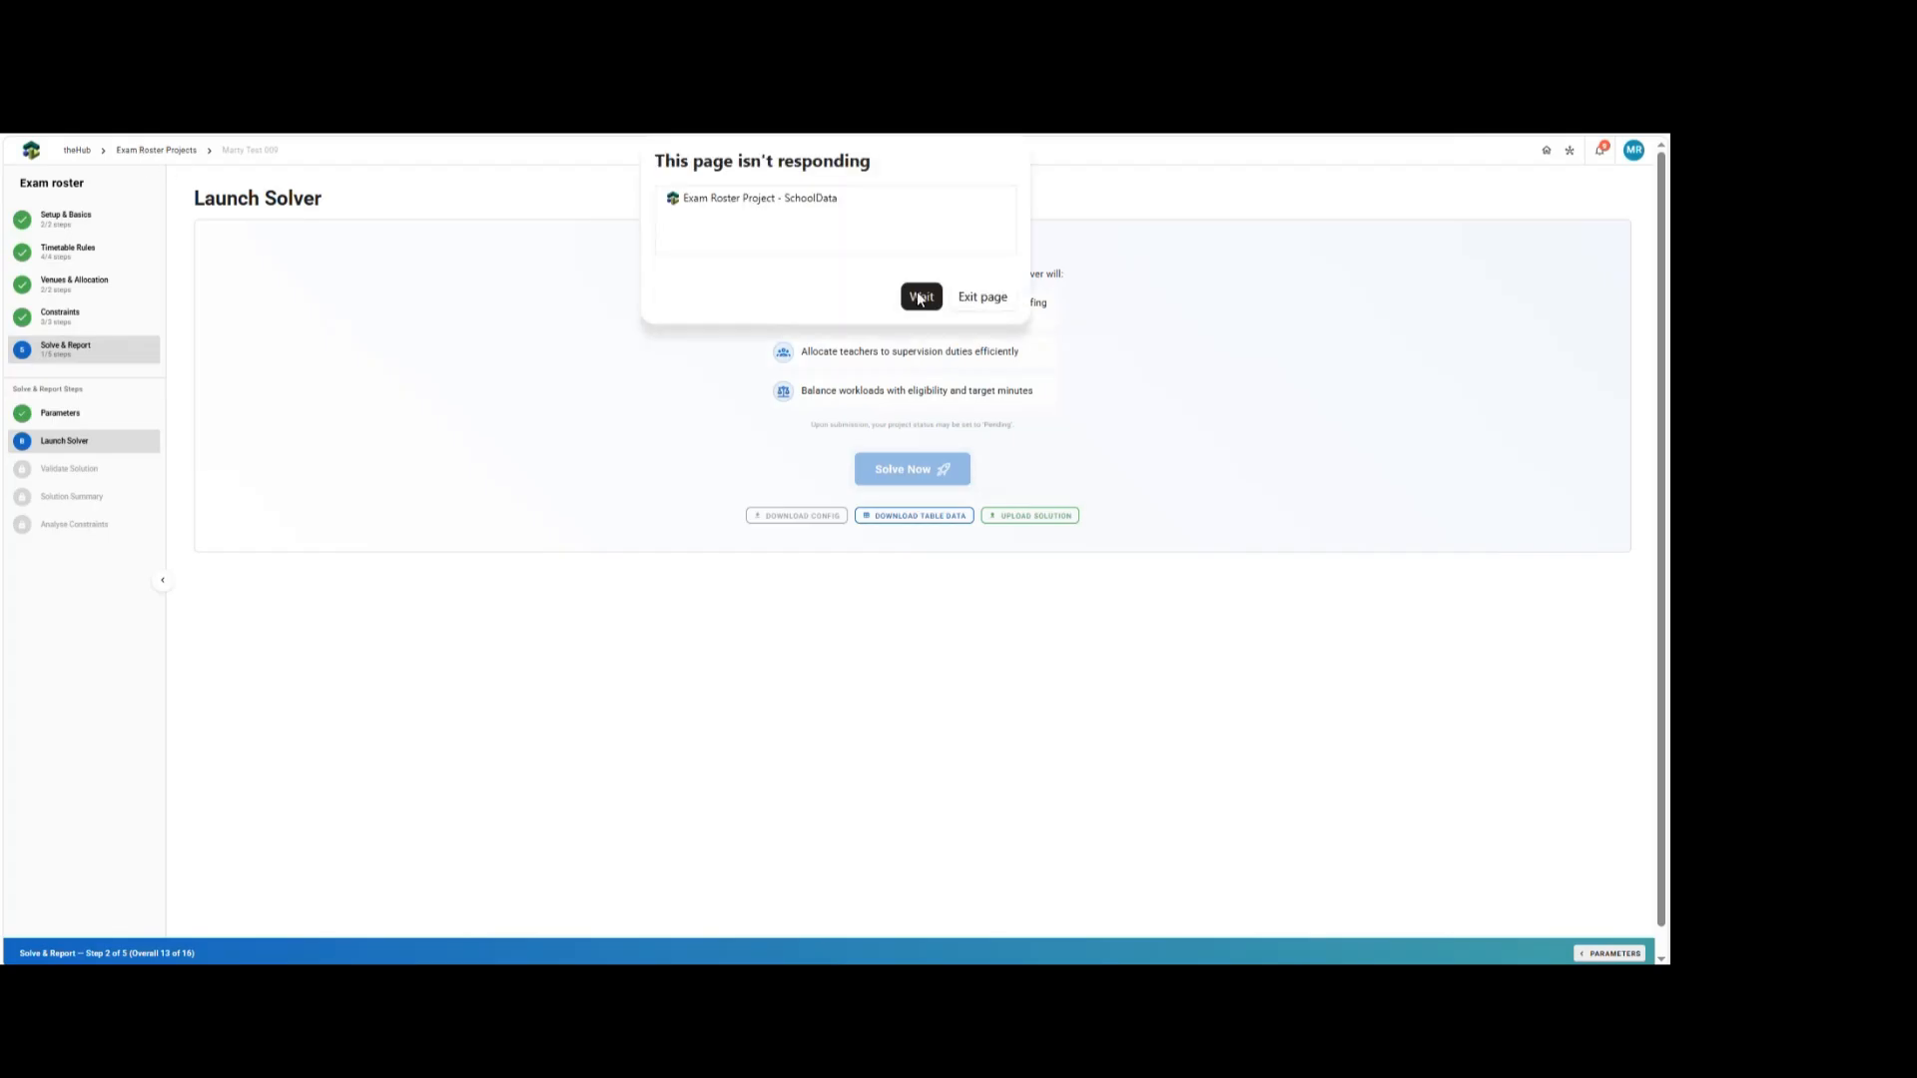
{"action": "left_click", "coordinate": [919, 297]}
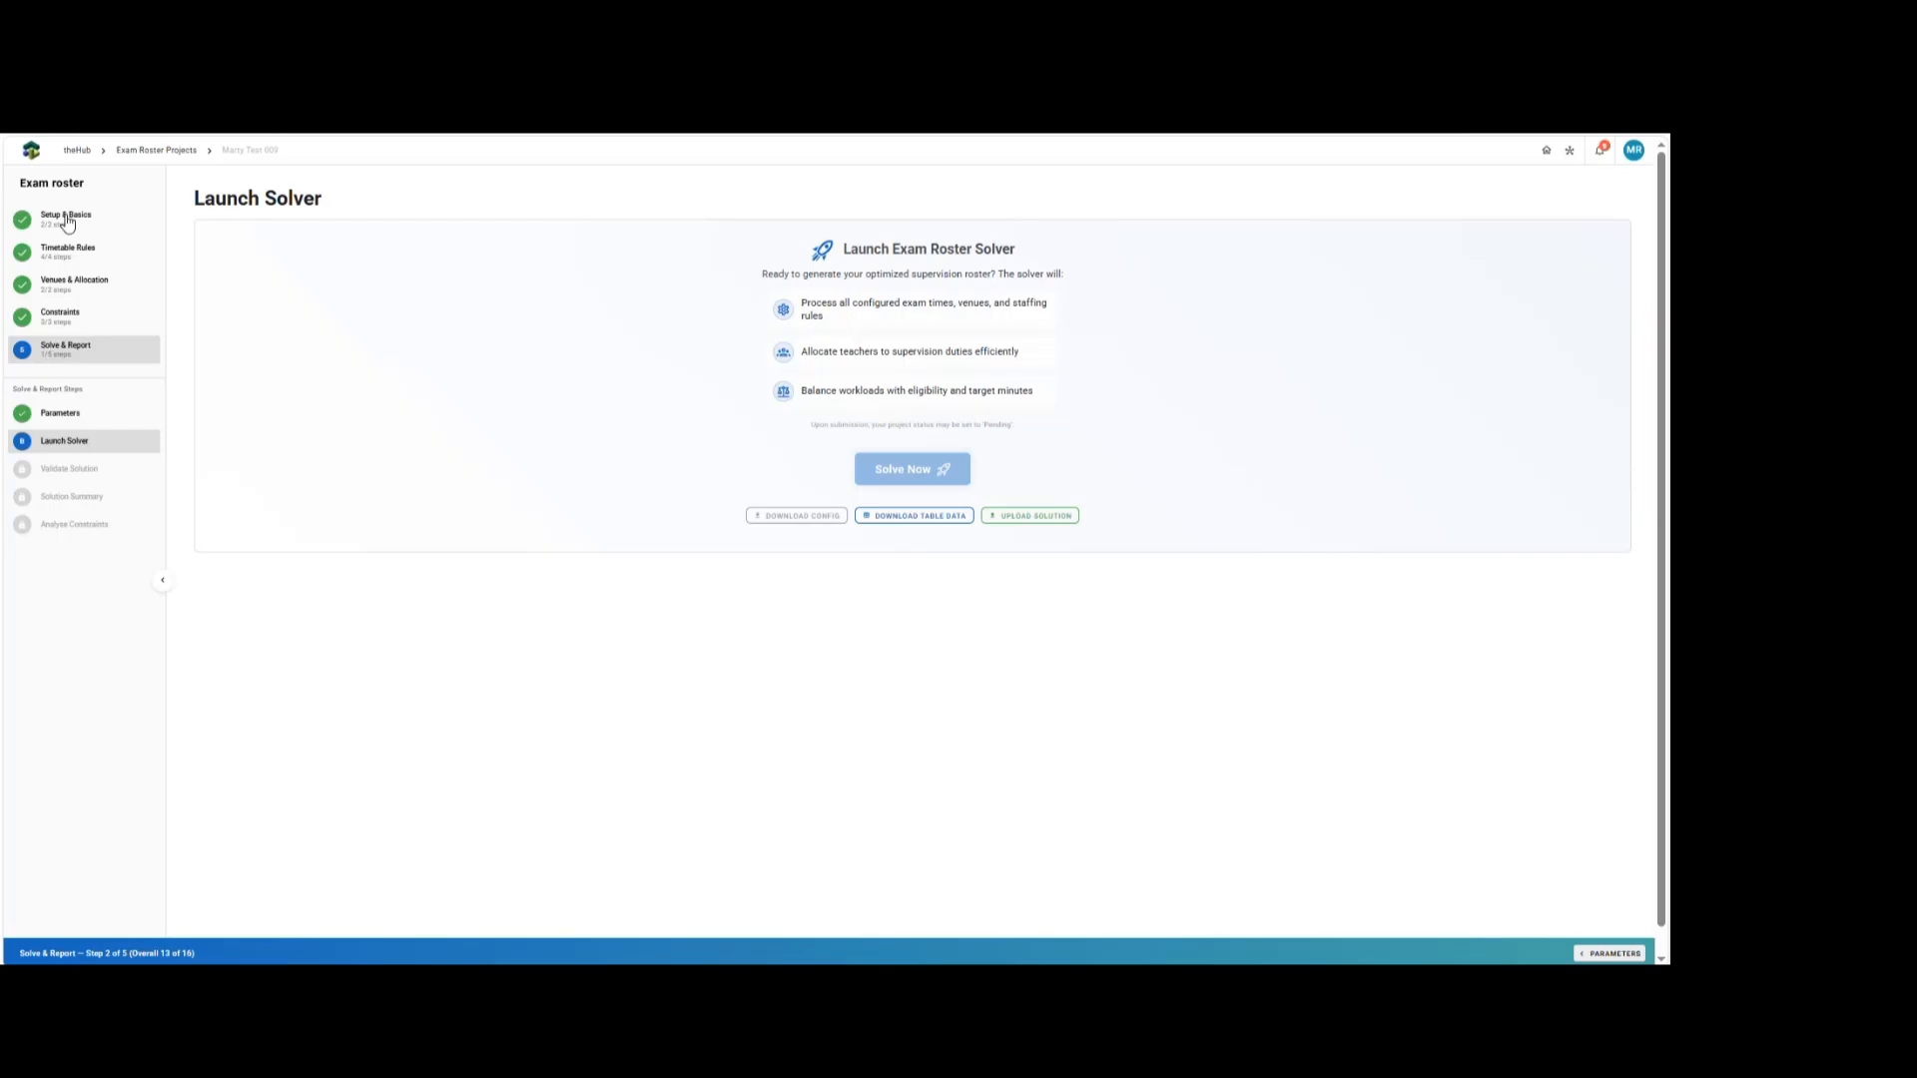
{"action": "left_click", "coordinate": [922, 296]}
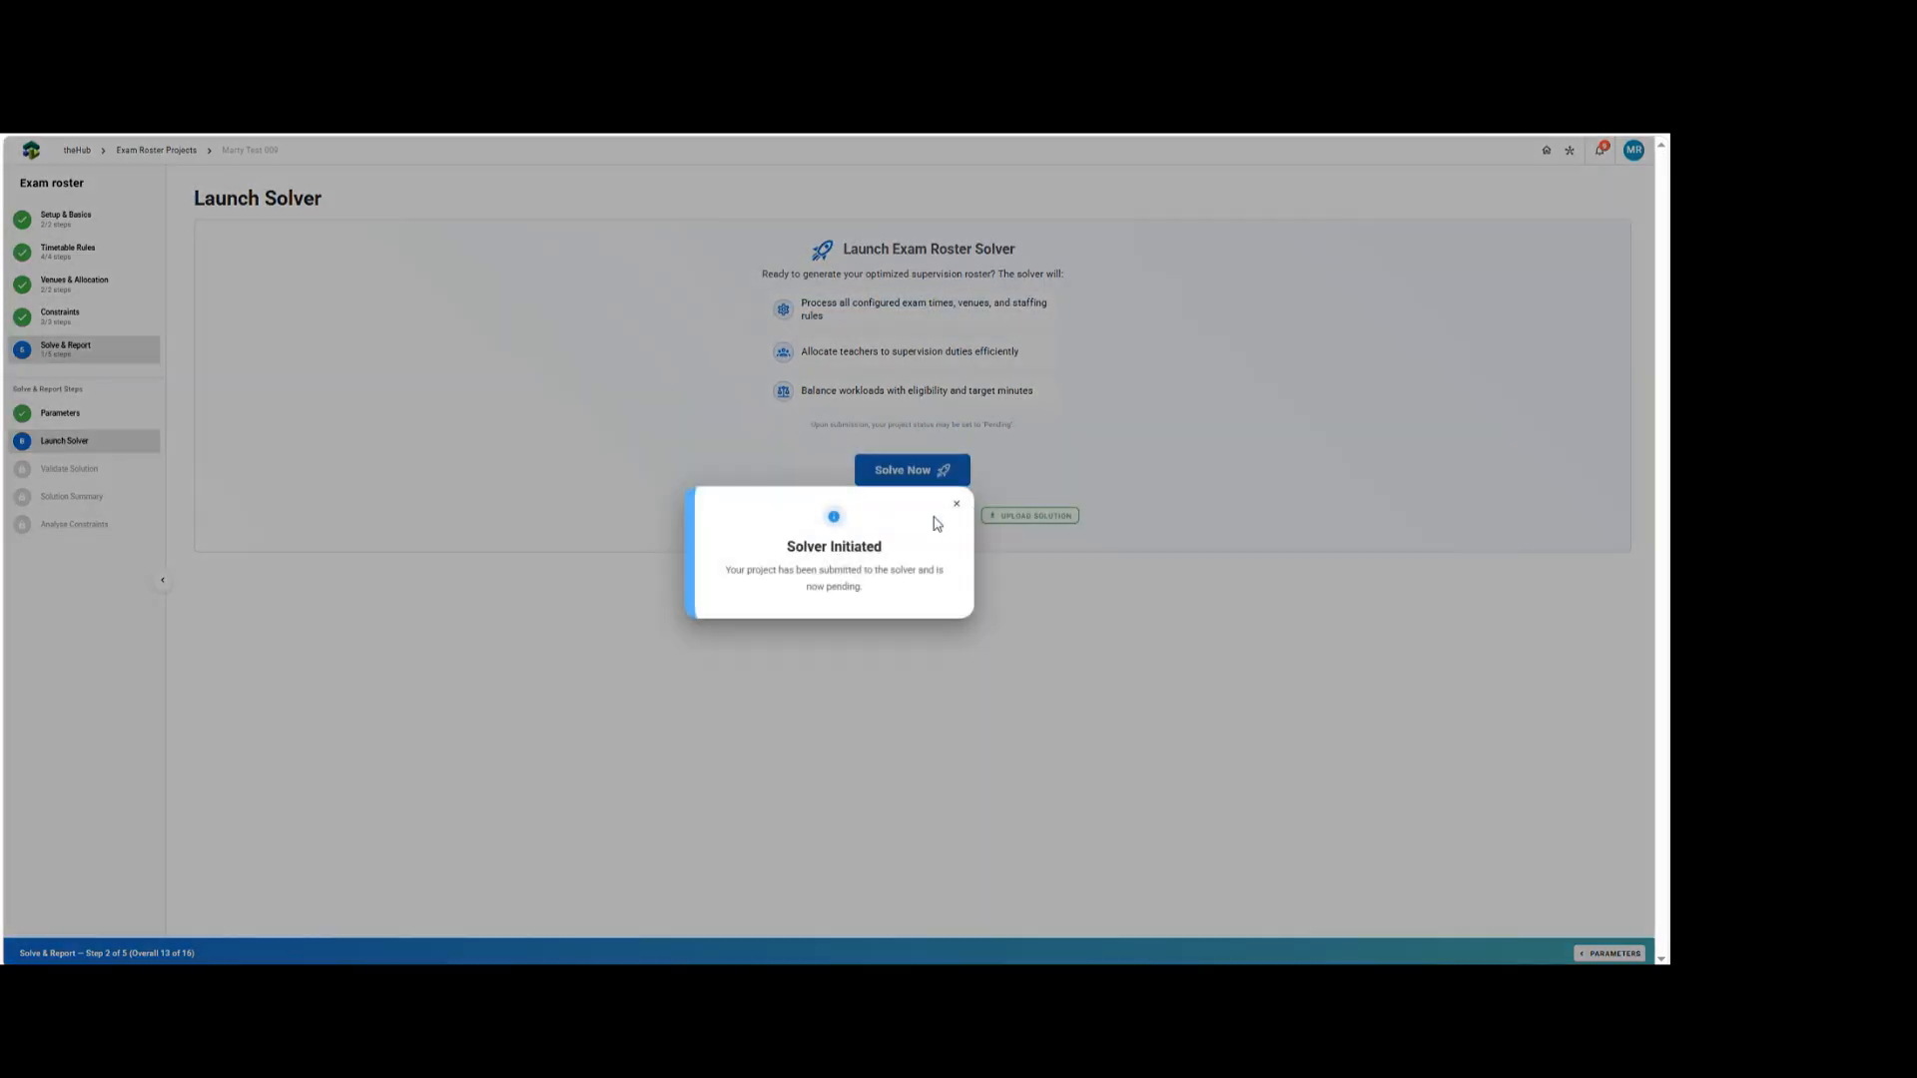
{"action": "left_click", "coordinate": [956, 509]}
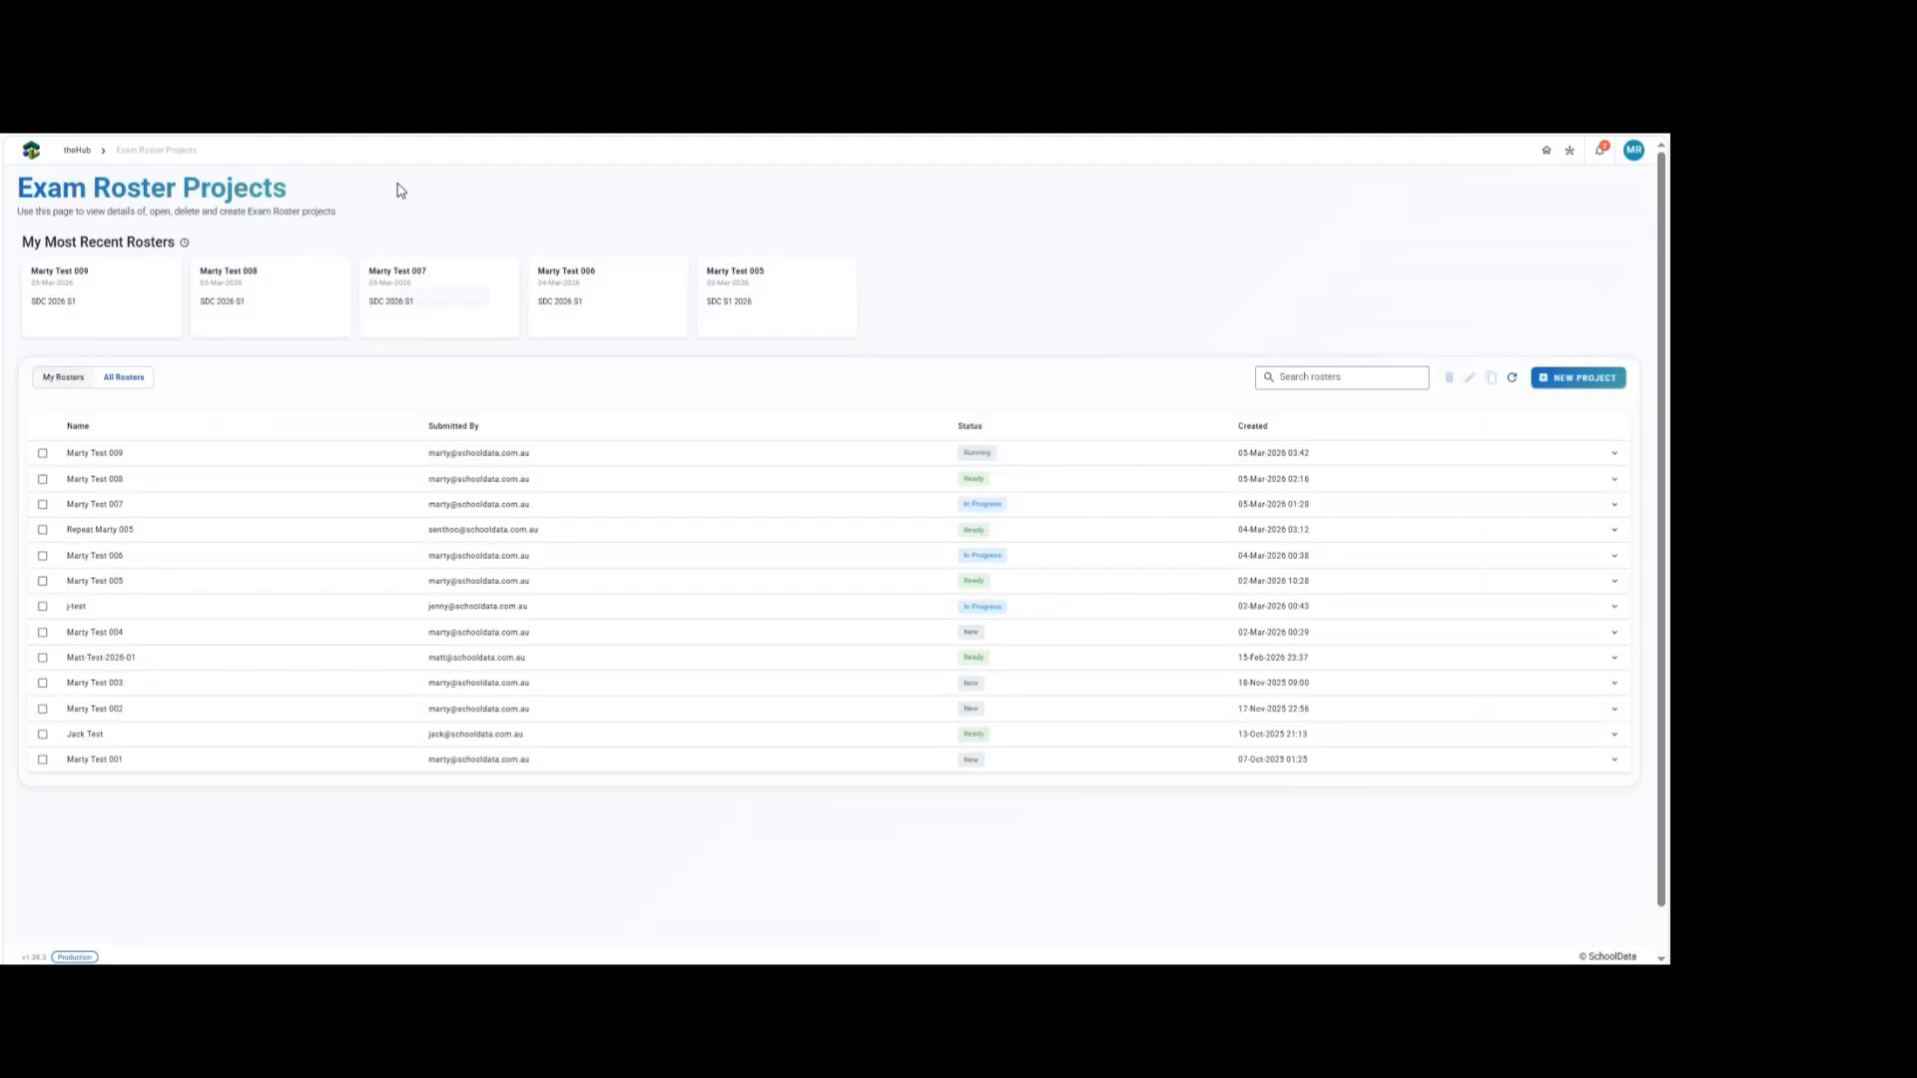
Open the Marty Test 008 roster project from the projects list.
{"action": "mouse_move", "coordinate": [765, 325]}
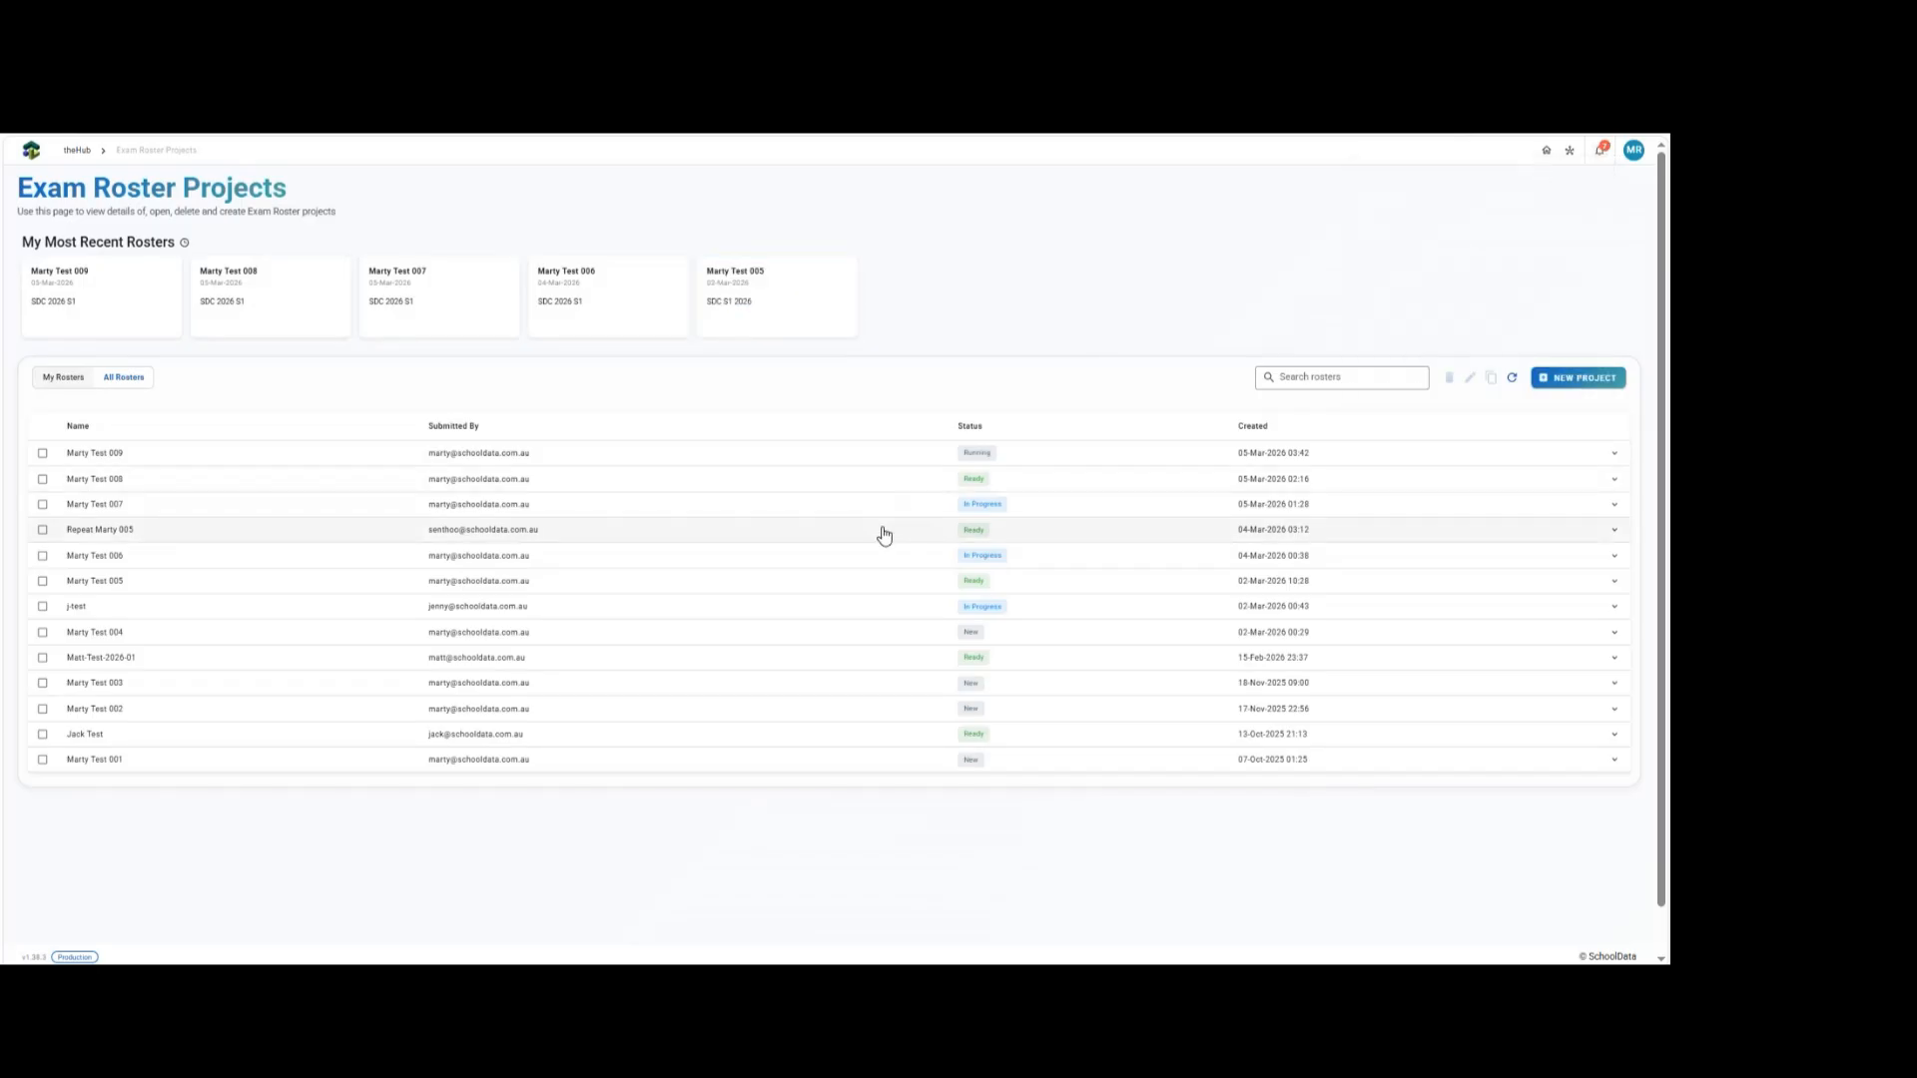
{"action": "left_click", "coordinate": [579, 486]}
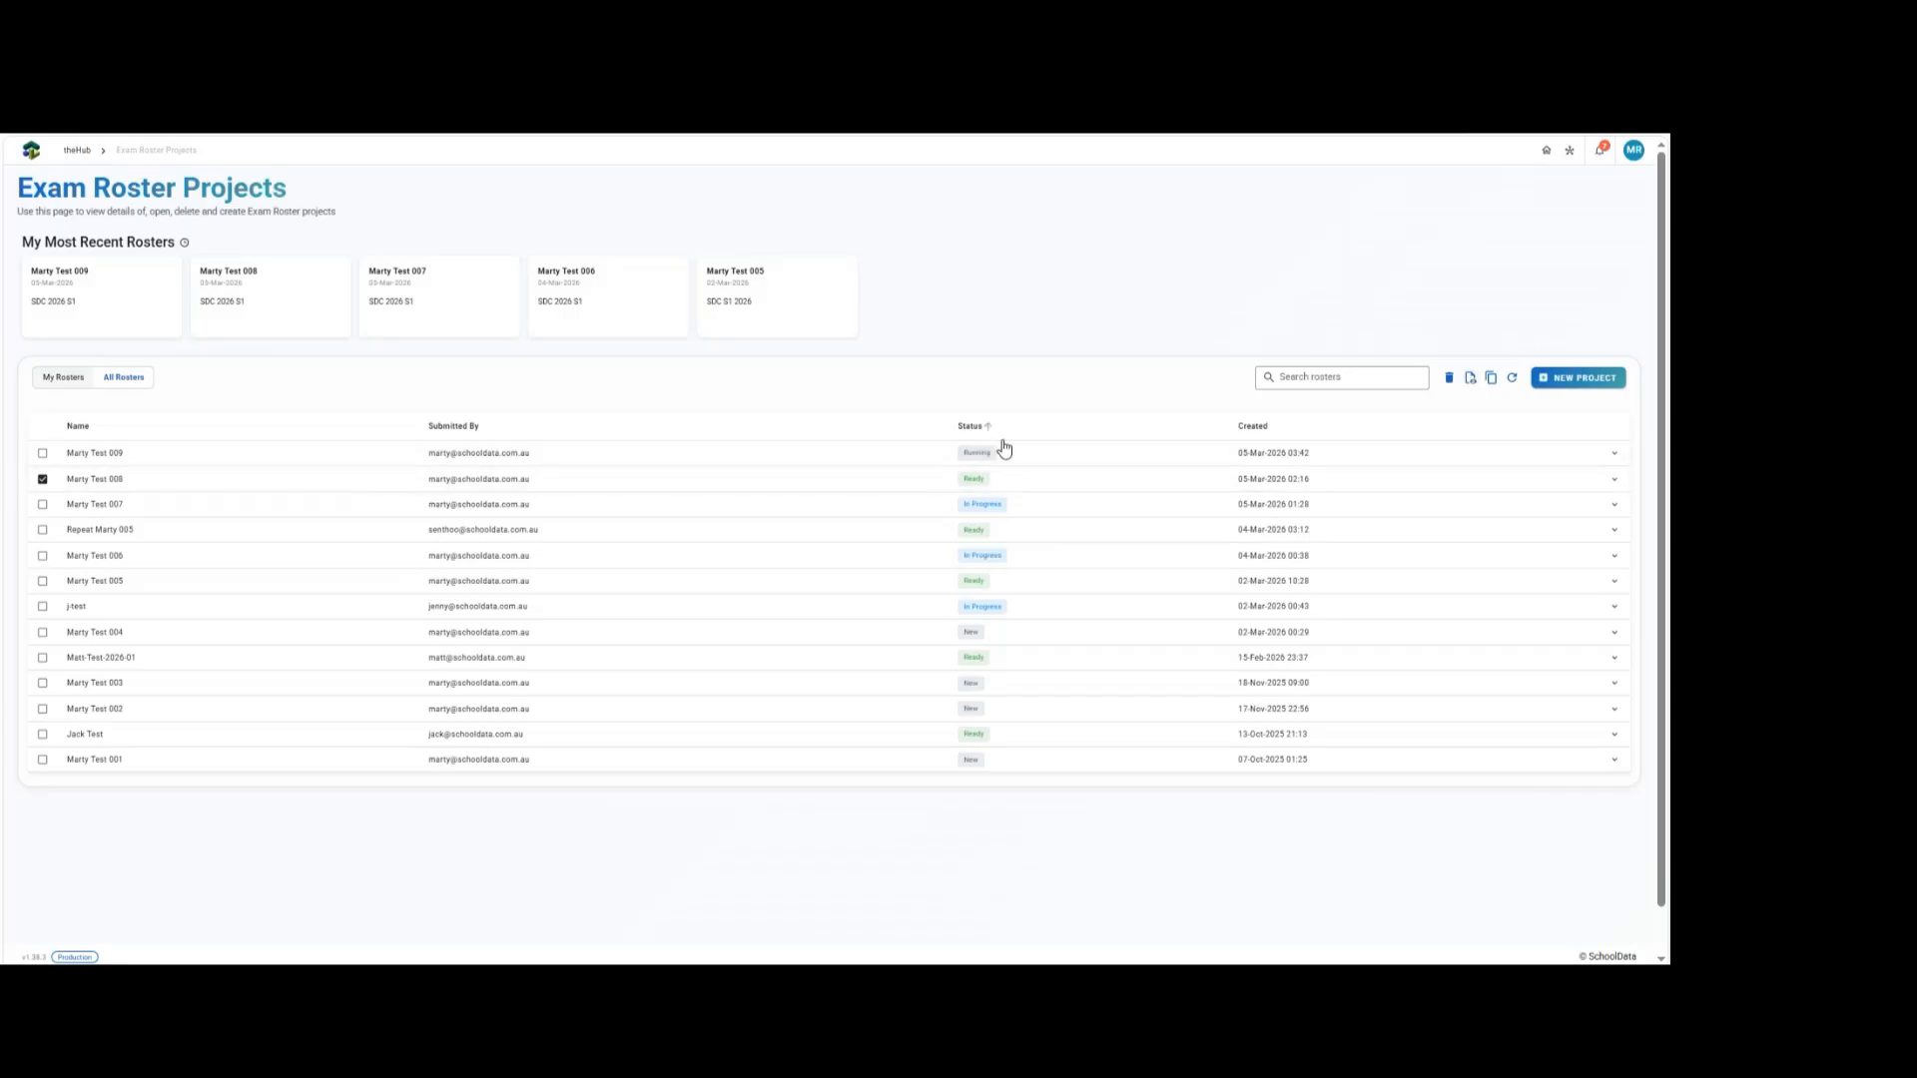
{"action": "left_click", "coordinate": [1470, 380]}
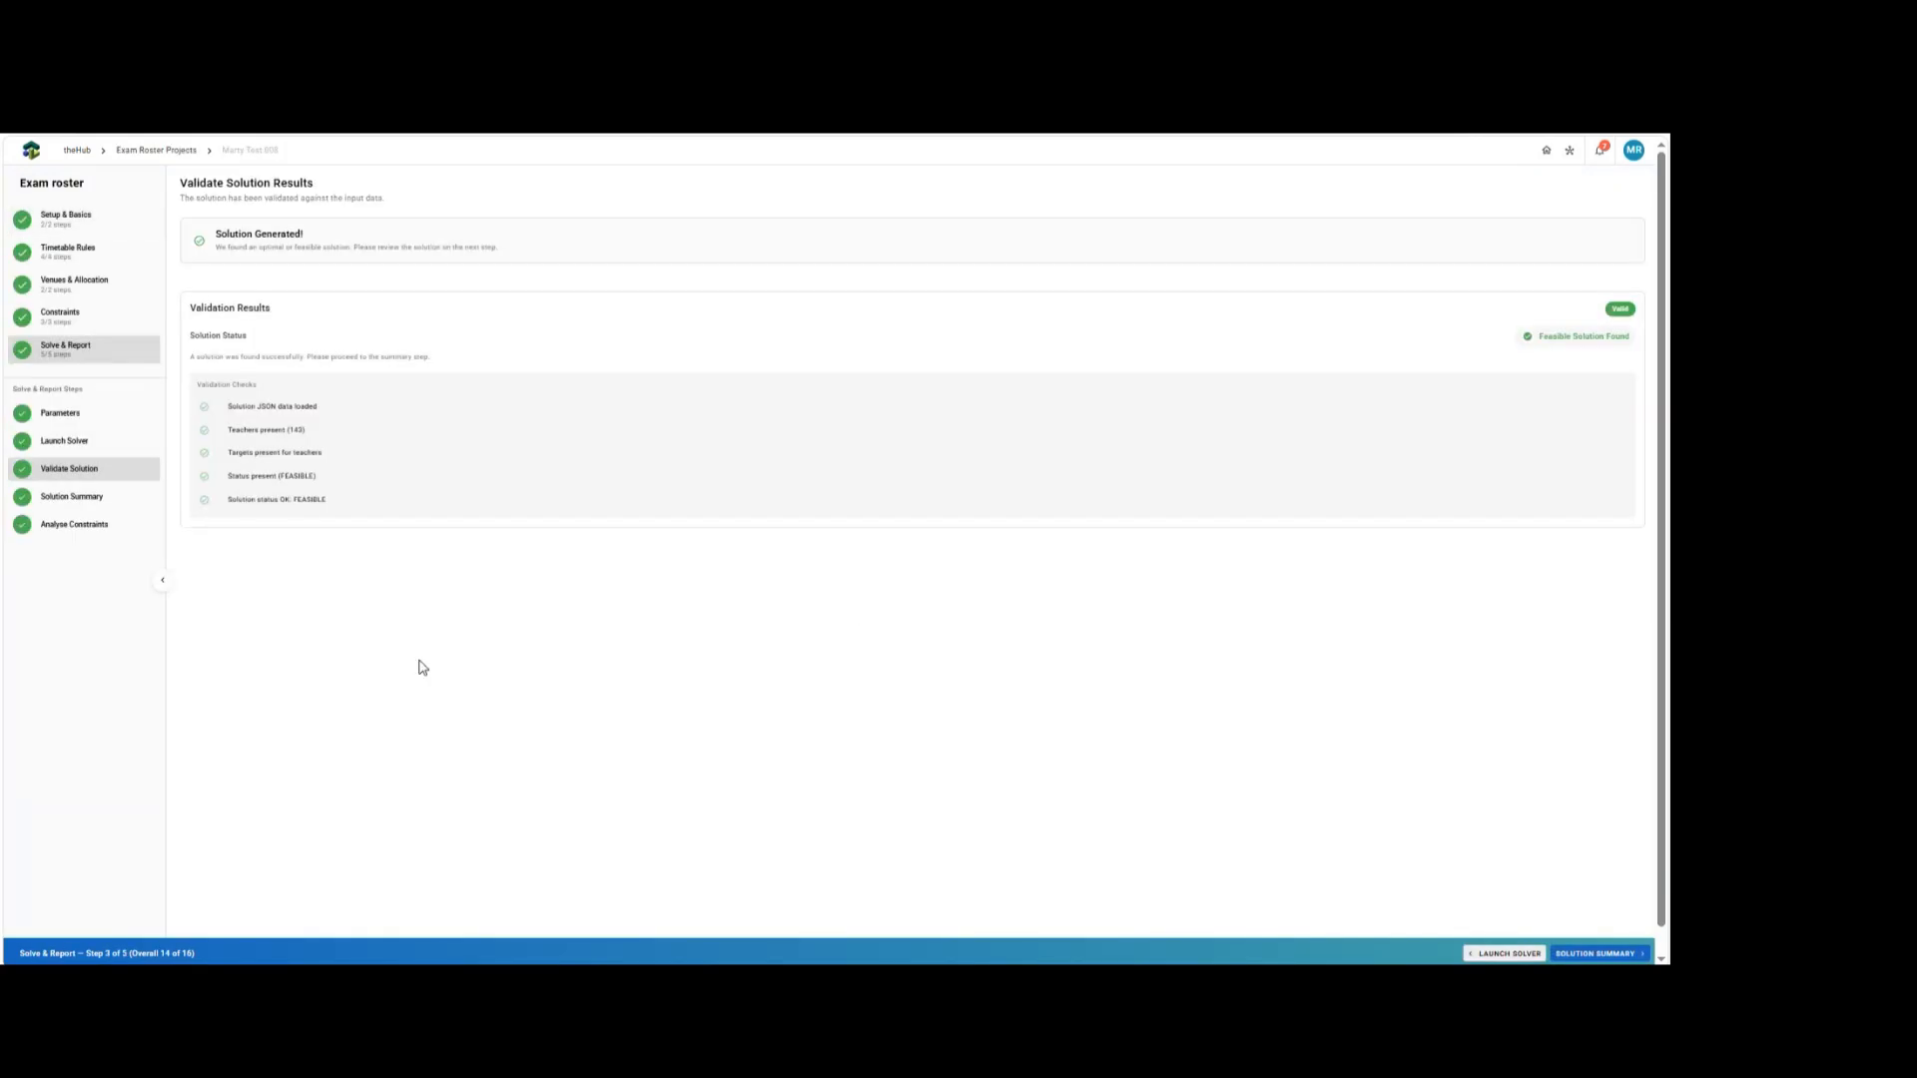
Advance to the Solution Summary and review sessions assigned per teacher.
{"action": "left_click", "coordinate": [1604, 955]}
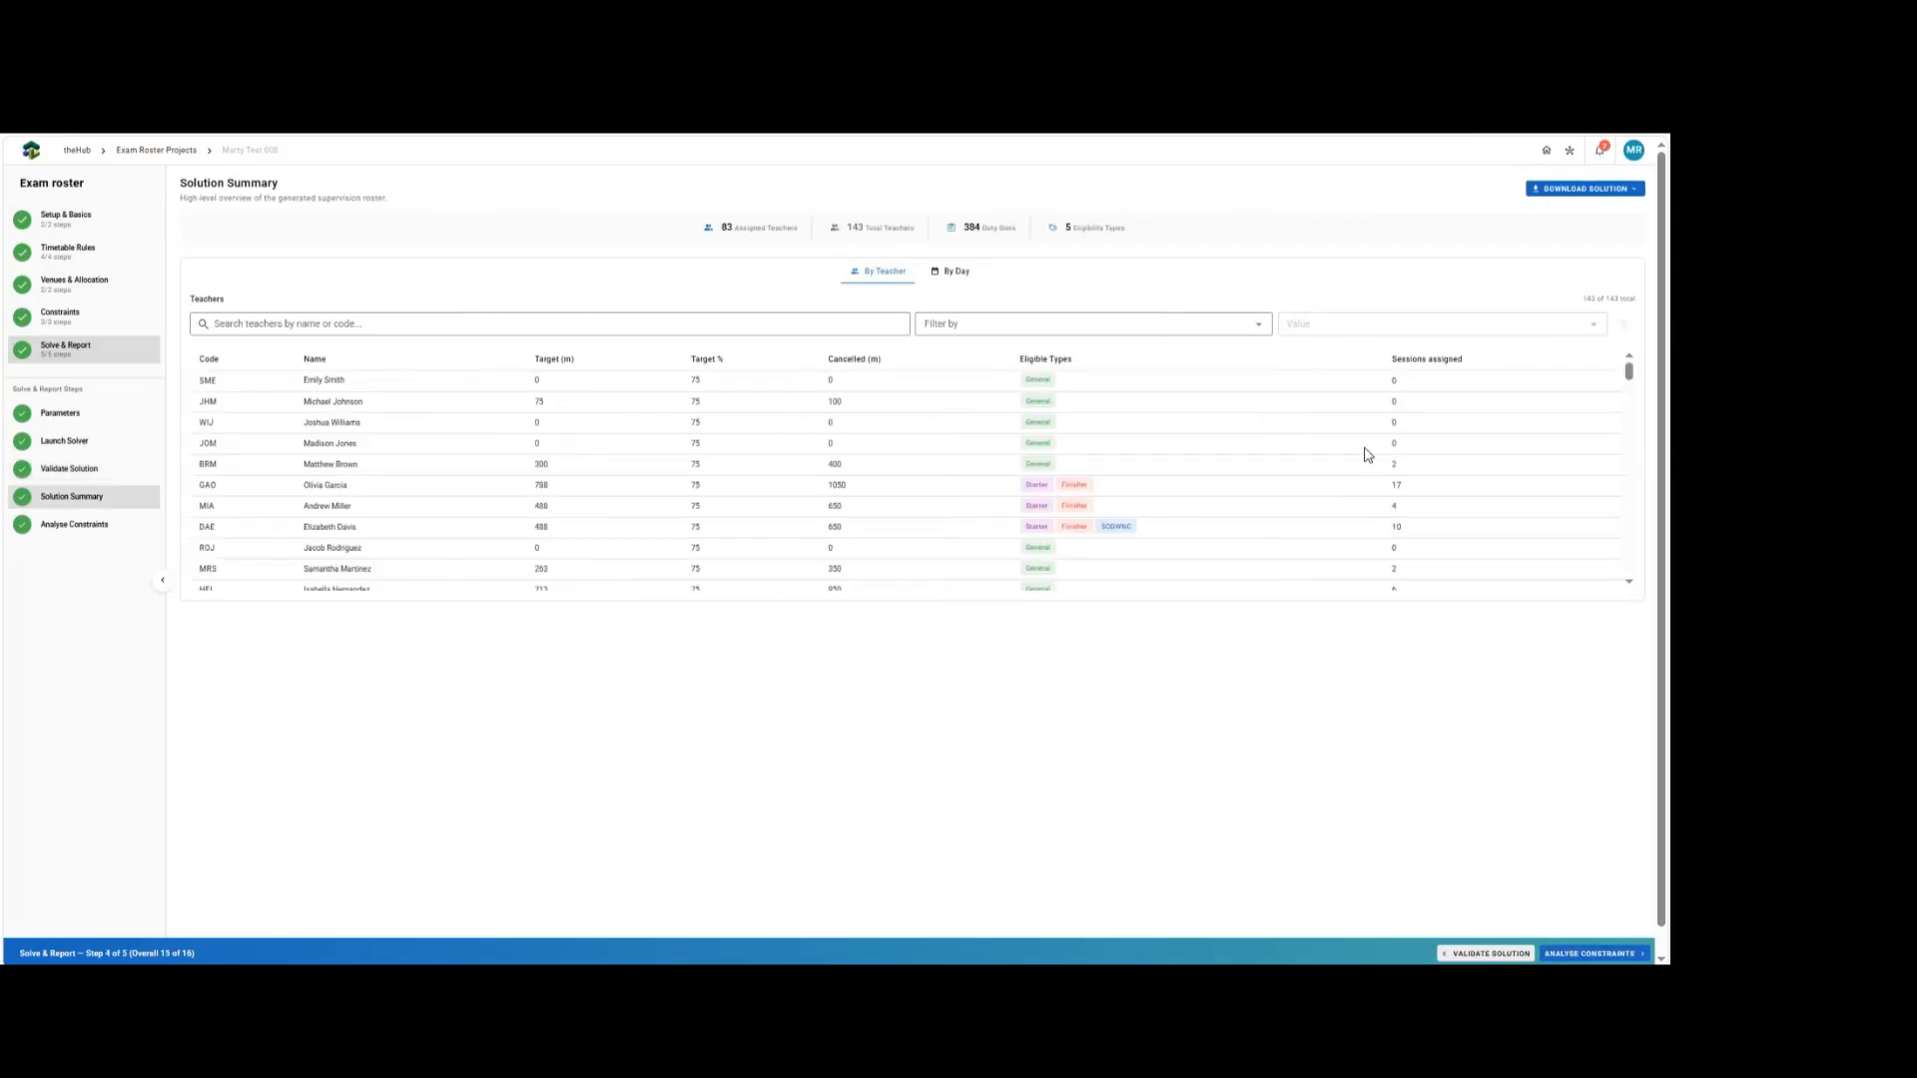
{"action": "scroll", "coordinate": [1368, 457], "scroll_direction": "down", "scroll_amount": 3}
{"action": "scroll", "coordinate": [1368, 458], "scroll_direction": "down", "scroll_amount": 8}
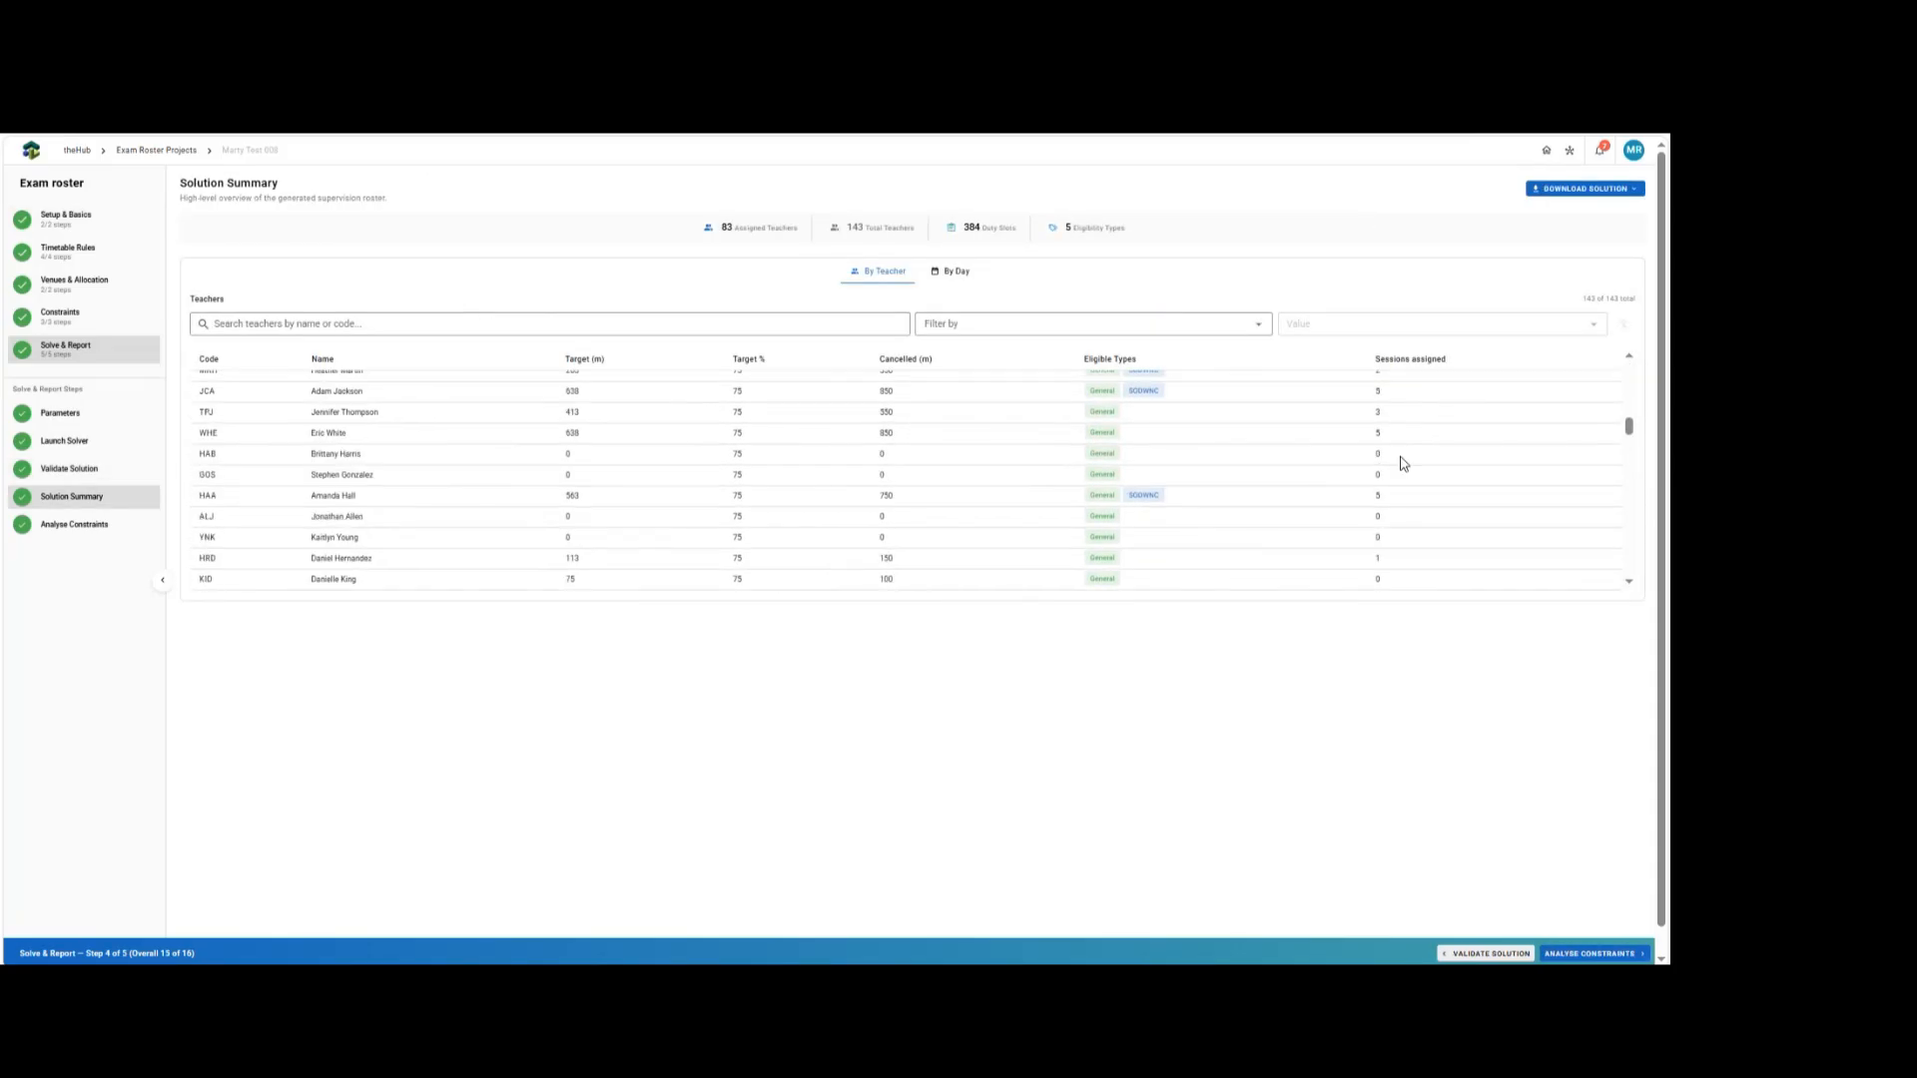
{"action": "scroll", "coordinate": [1298, 424], "scroll_direction": "down", "scroll_amount": 10}
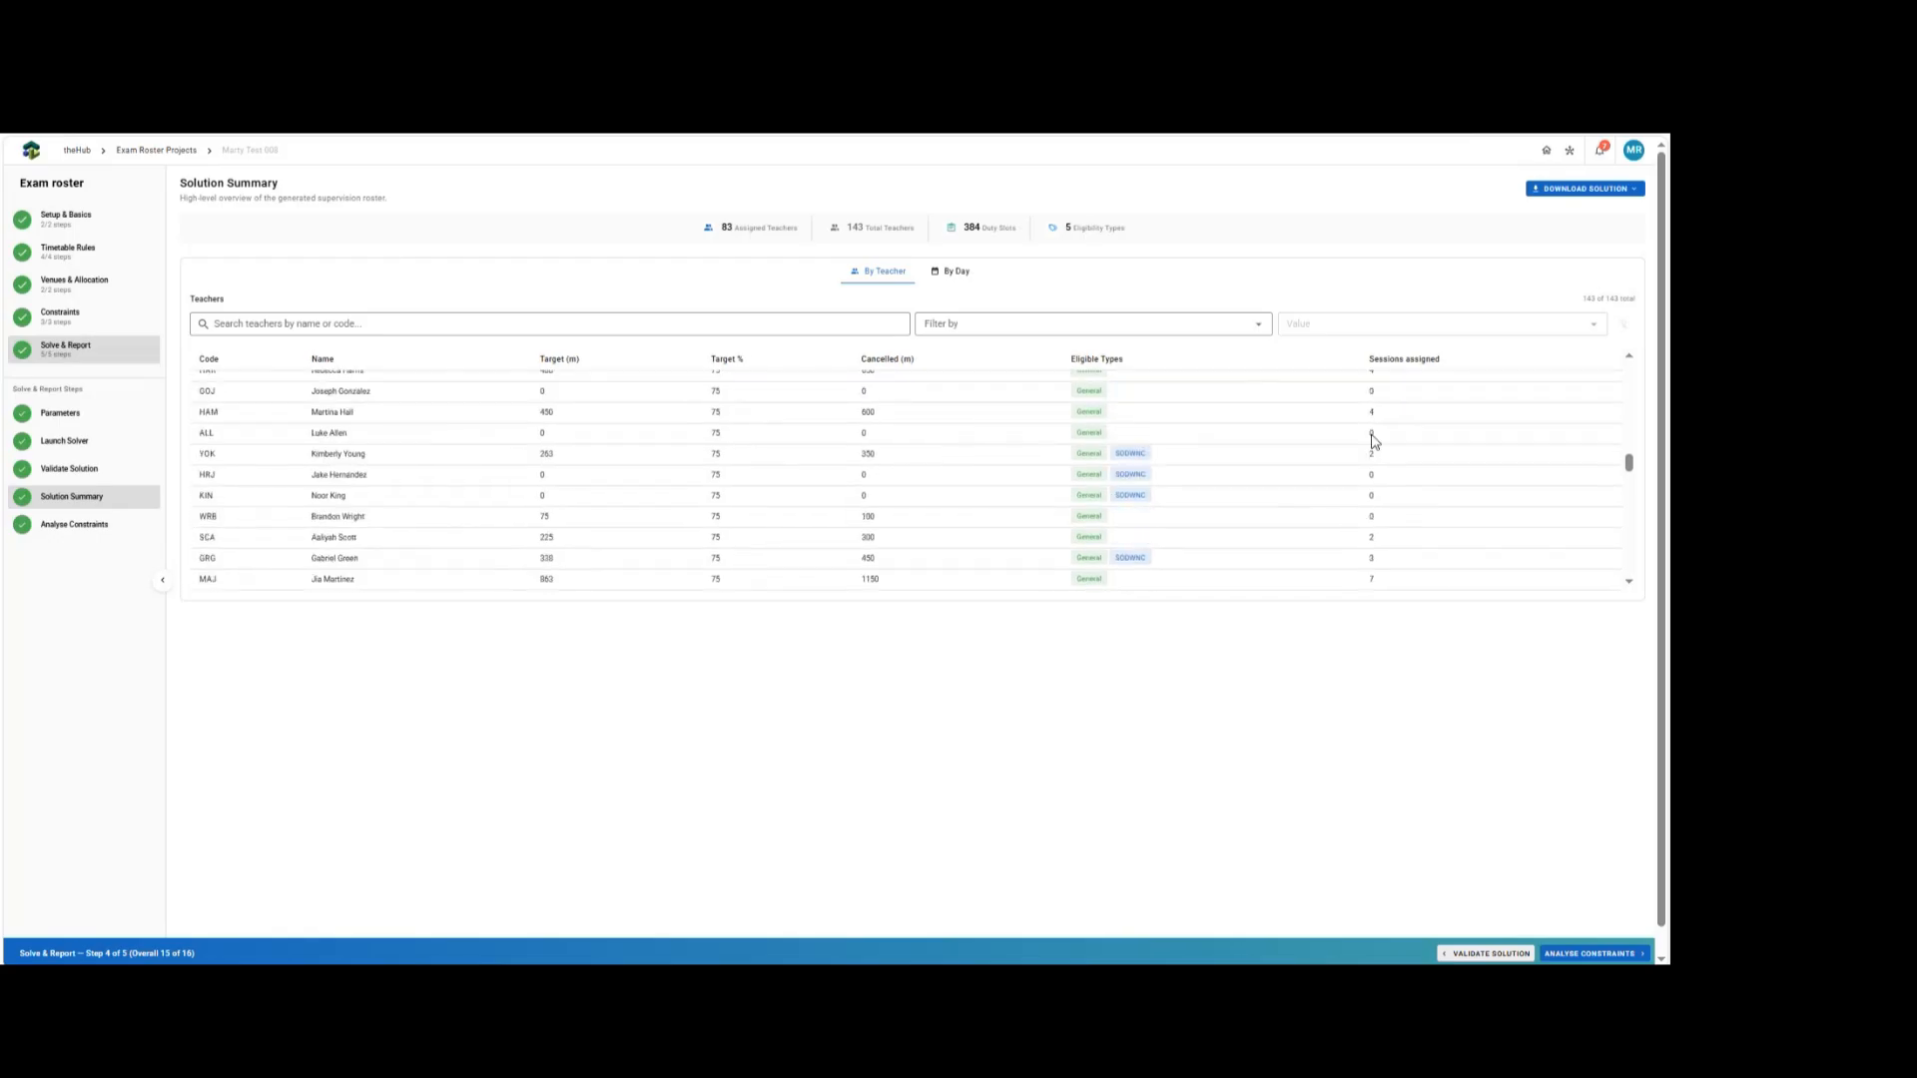
Advance to Analyse Constraints and review the master roster and the teachers' schedules.
{"action": "left_click", "coordinate": [1588, 953]}
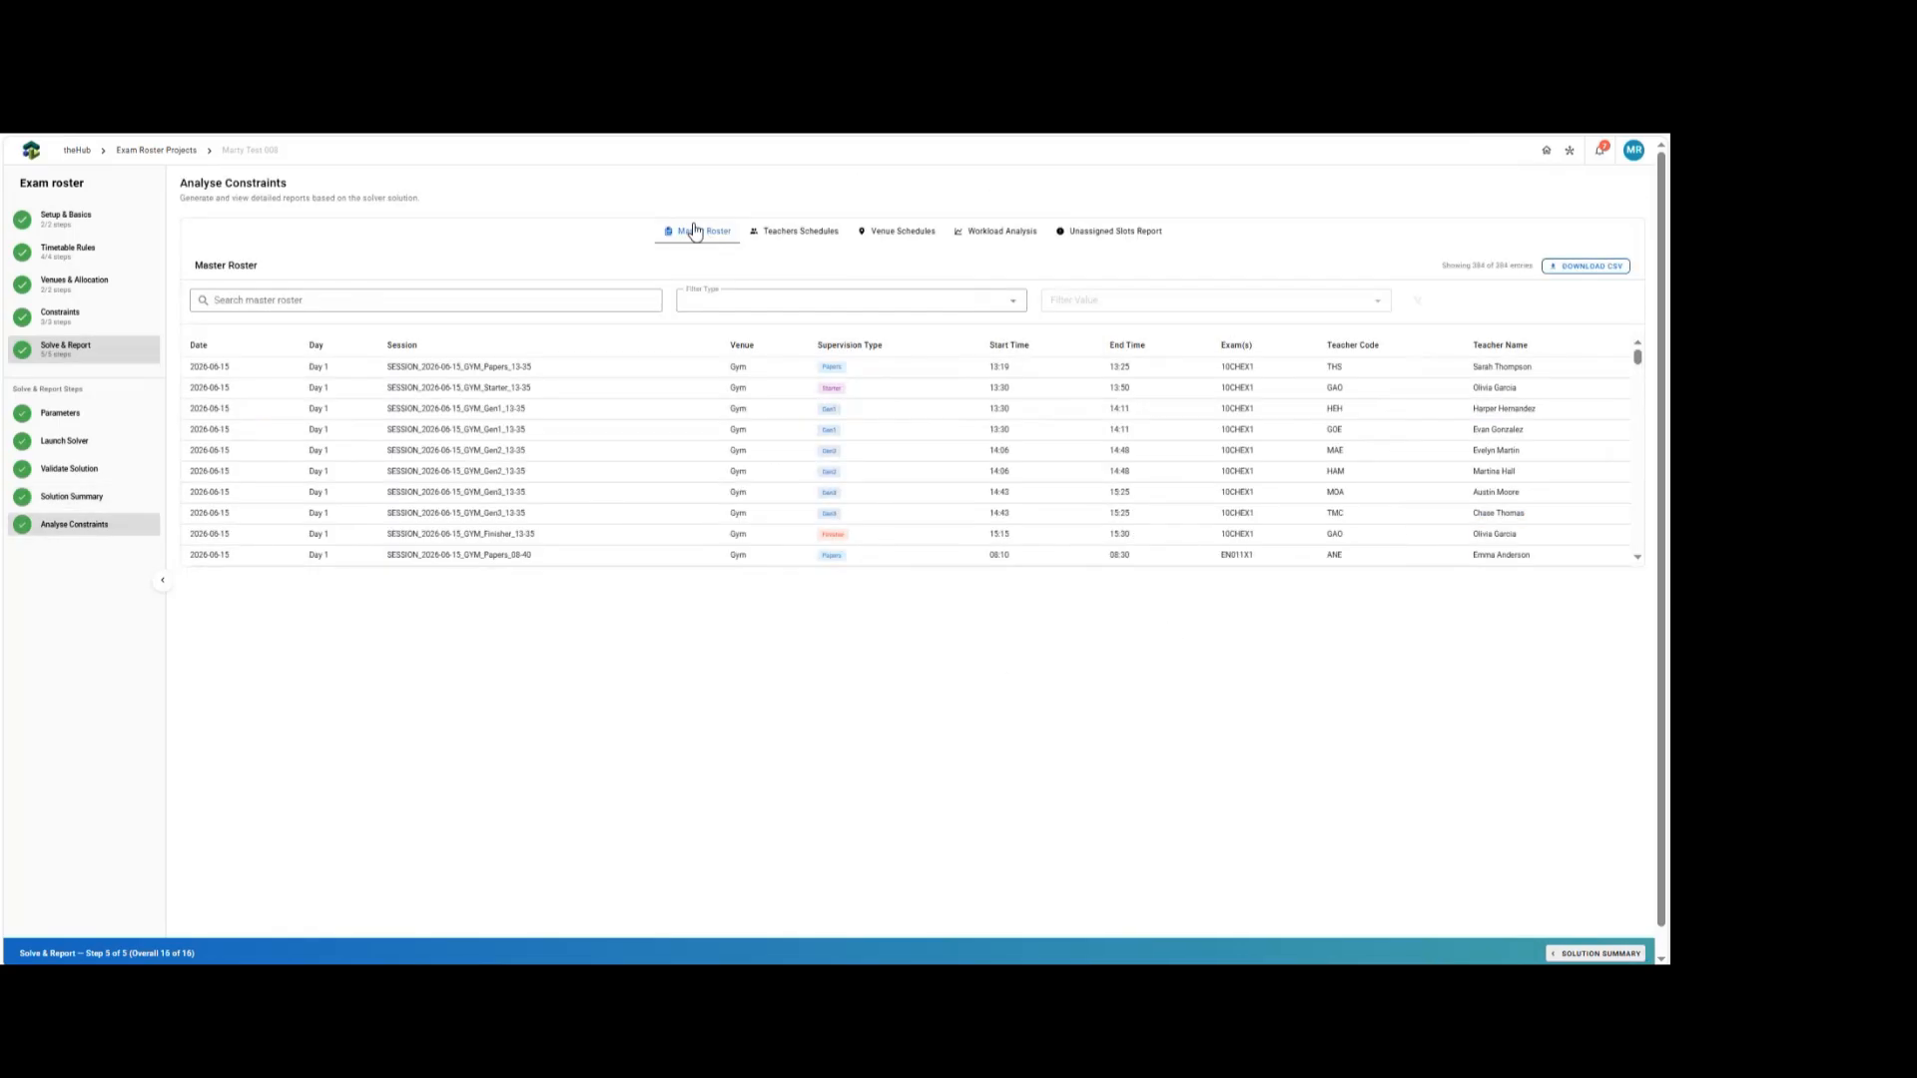
{"action": "scroll", "coordinate": [667, 440], "scroll_direction": "down", "scroll_amount": 5}
{"action": "scroll", "coordinate": [704, 480], "scroll_direction": "up", "scroll_amount": 3}
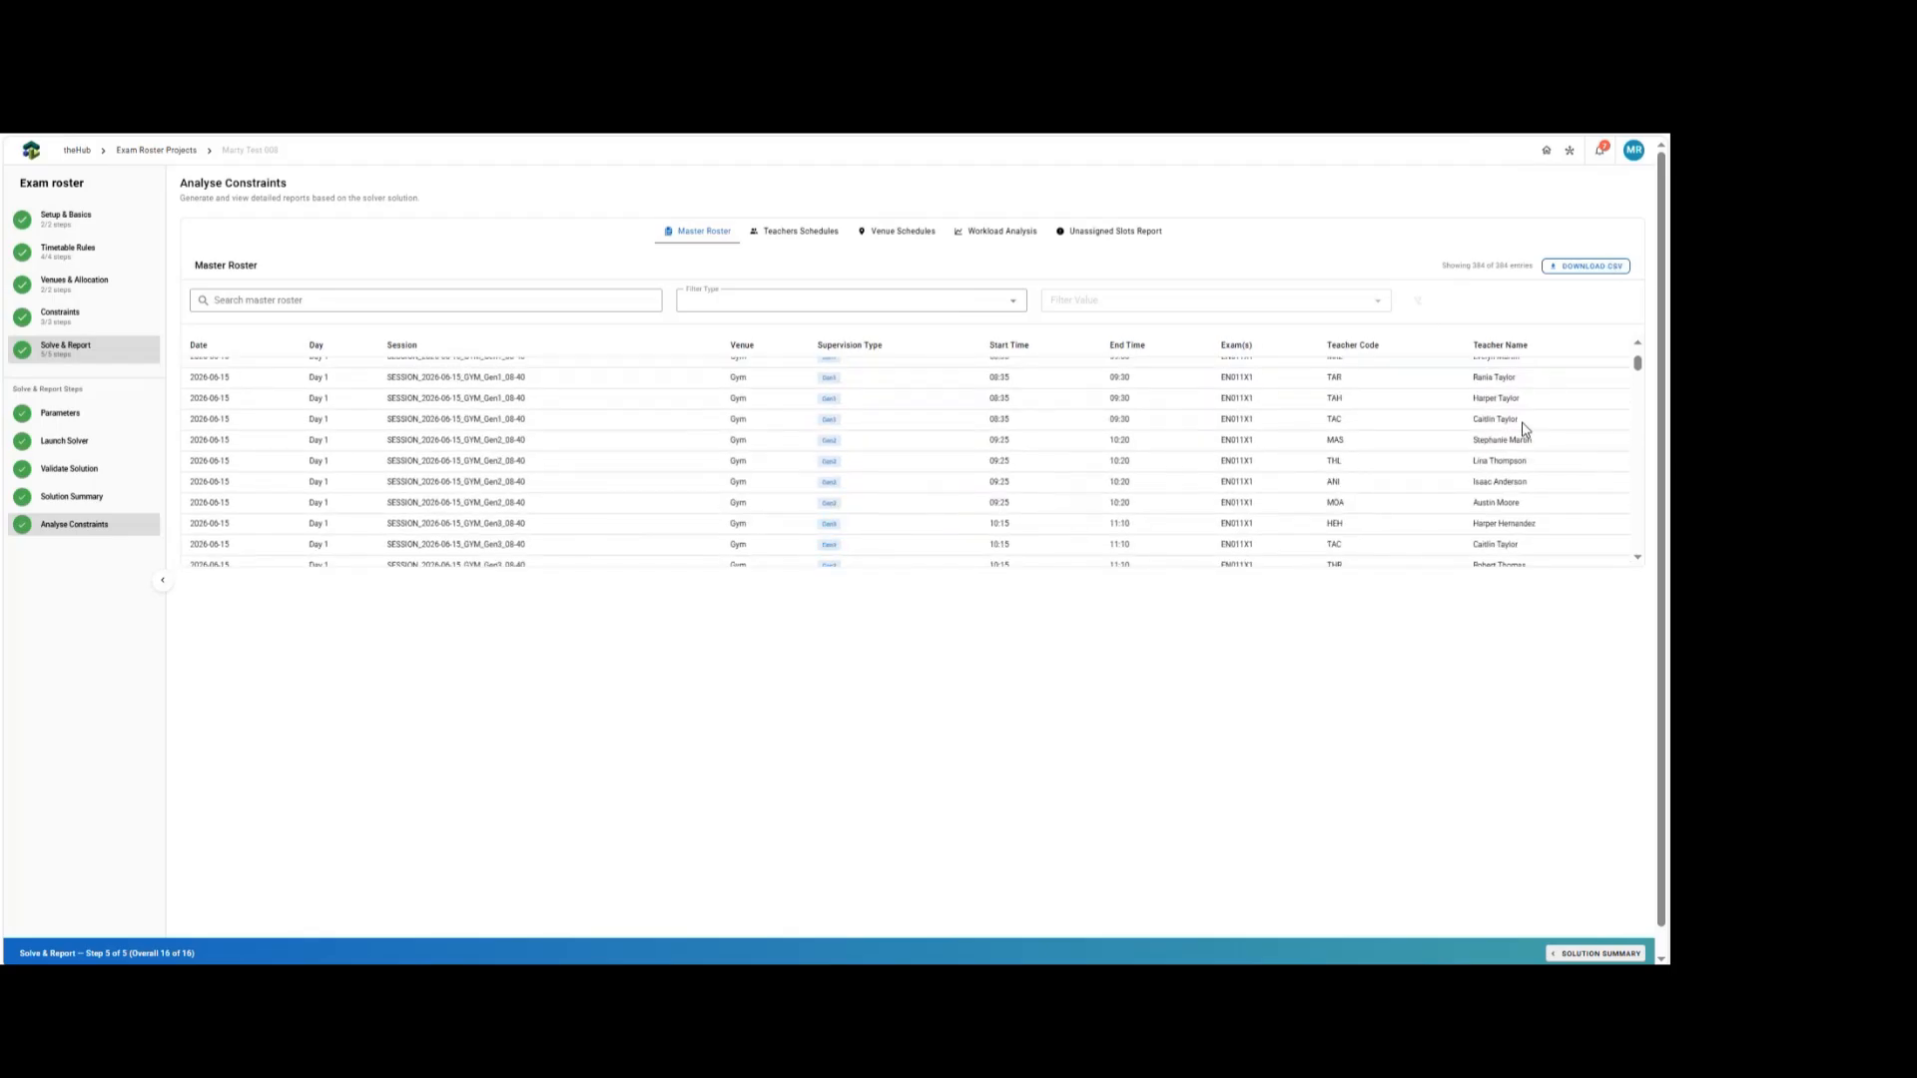
{"action": "scroll", "coordinate": [1520, 429], "scroll_direction": "up", "scroll_amount": 3}
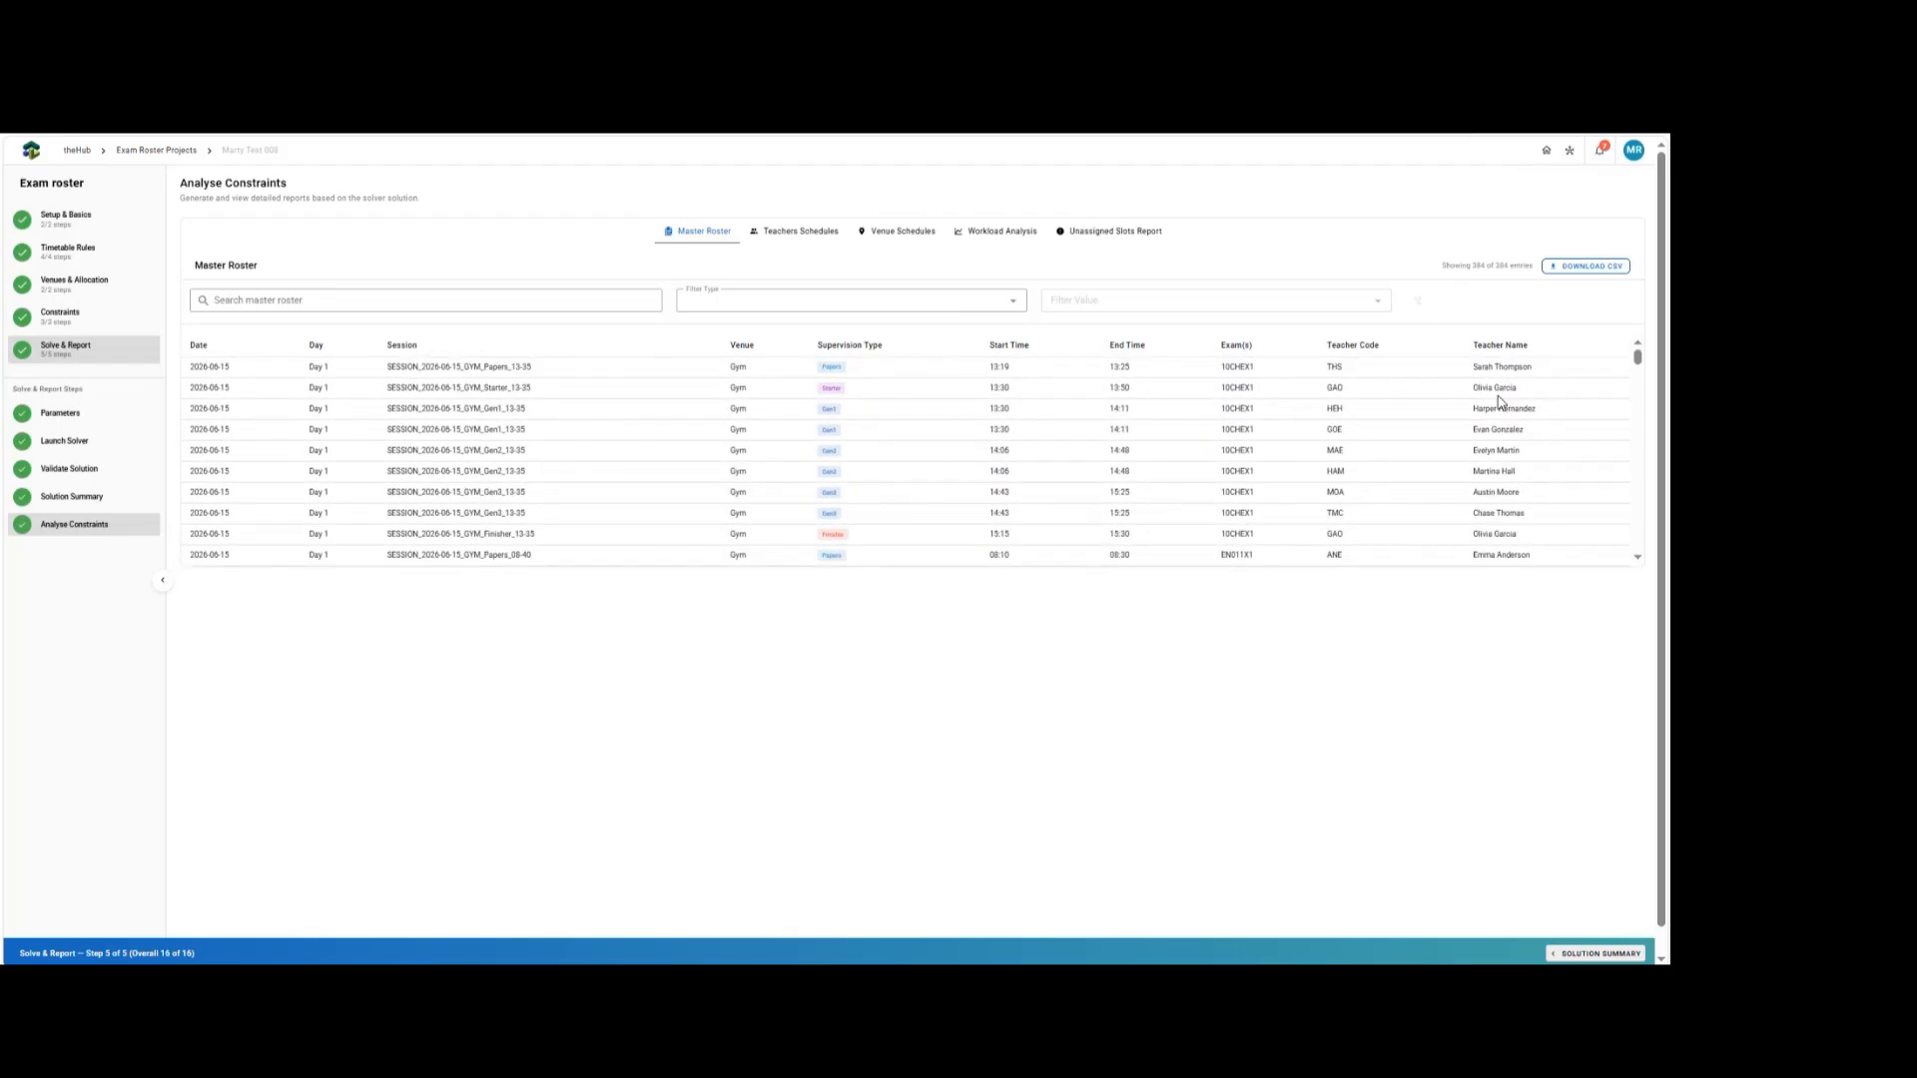
{"action": "scroll", "coordinate": [1467, 466], "scroll_direction": "down", "scroll_amount": 3}
{"action": "scroll", "coordinate": [1466, 466], "scroll_direction": "down", "scroll_amount": 10}
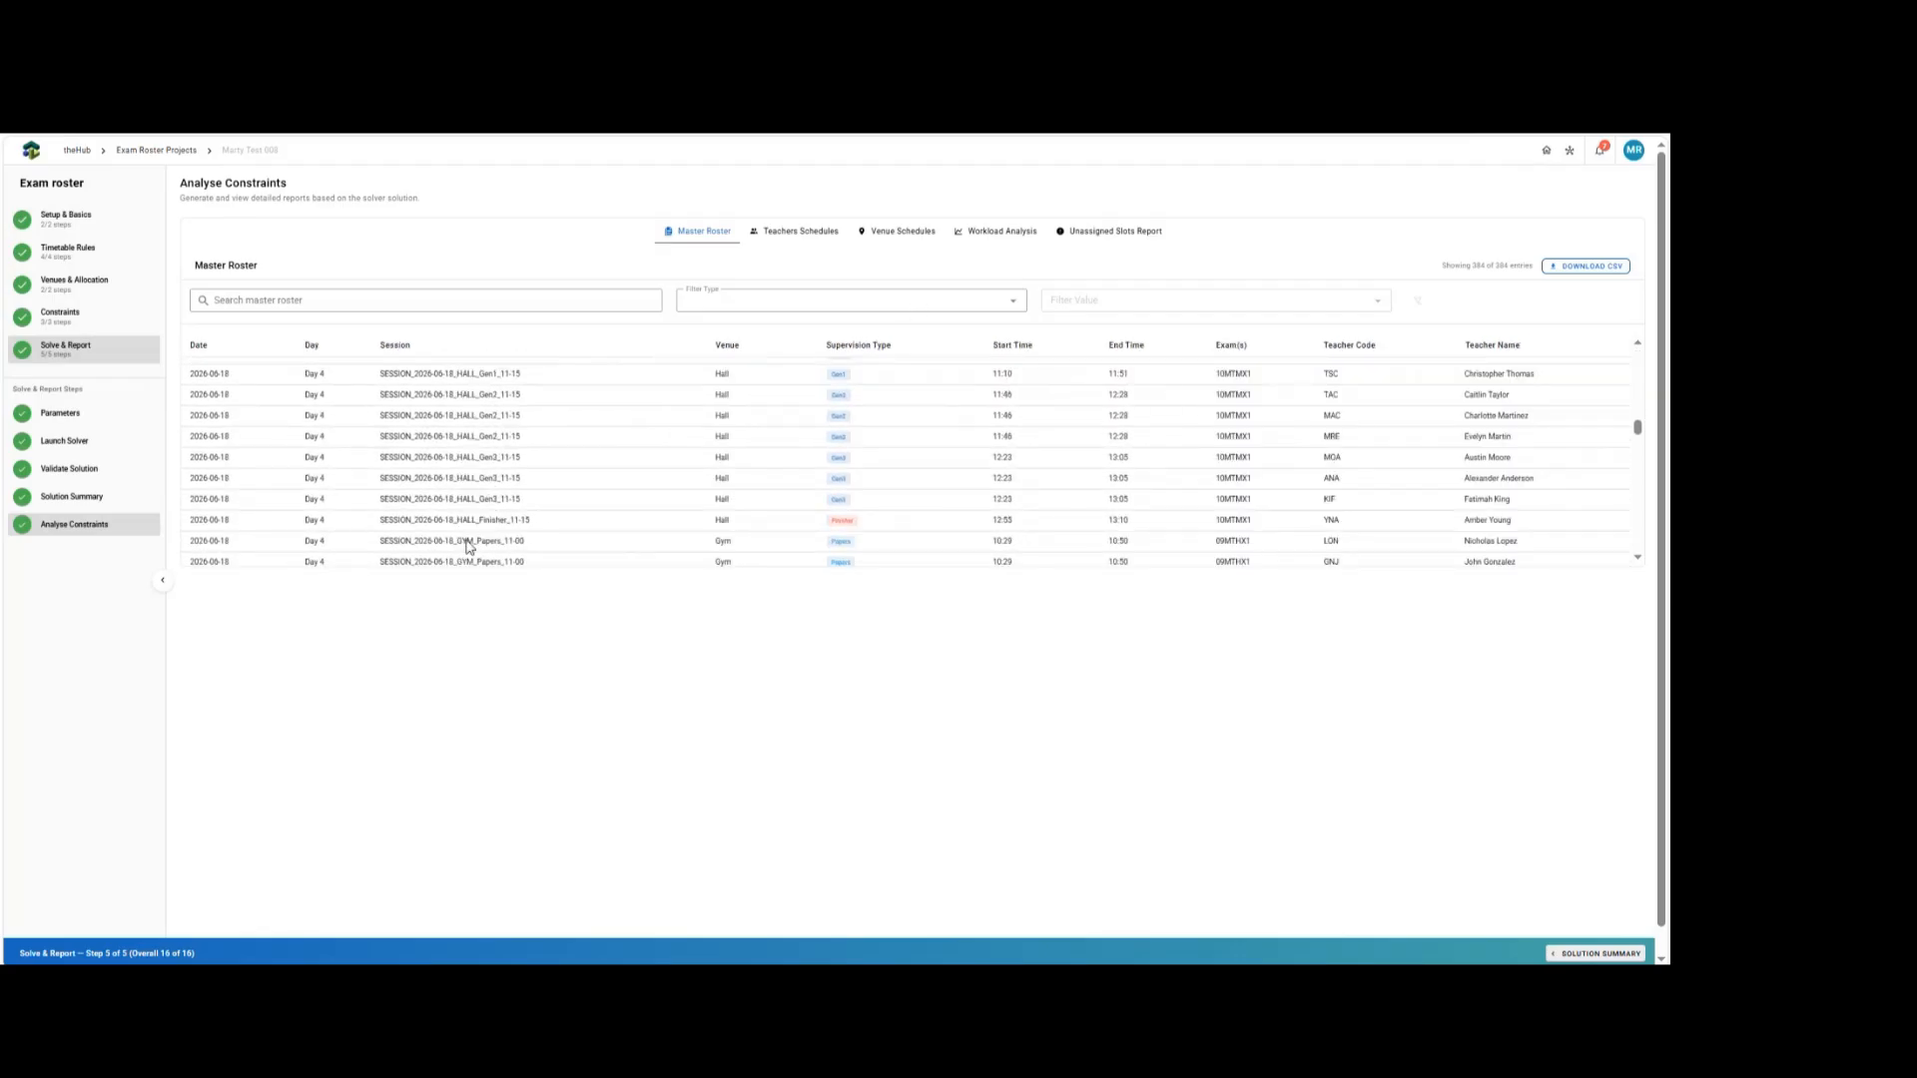
{"action": "left_click", "coordinate": [815, 237]}
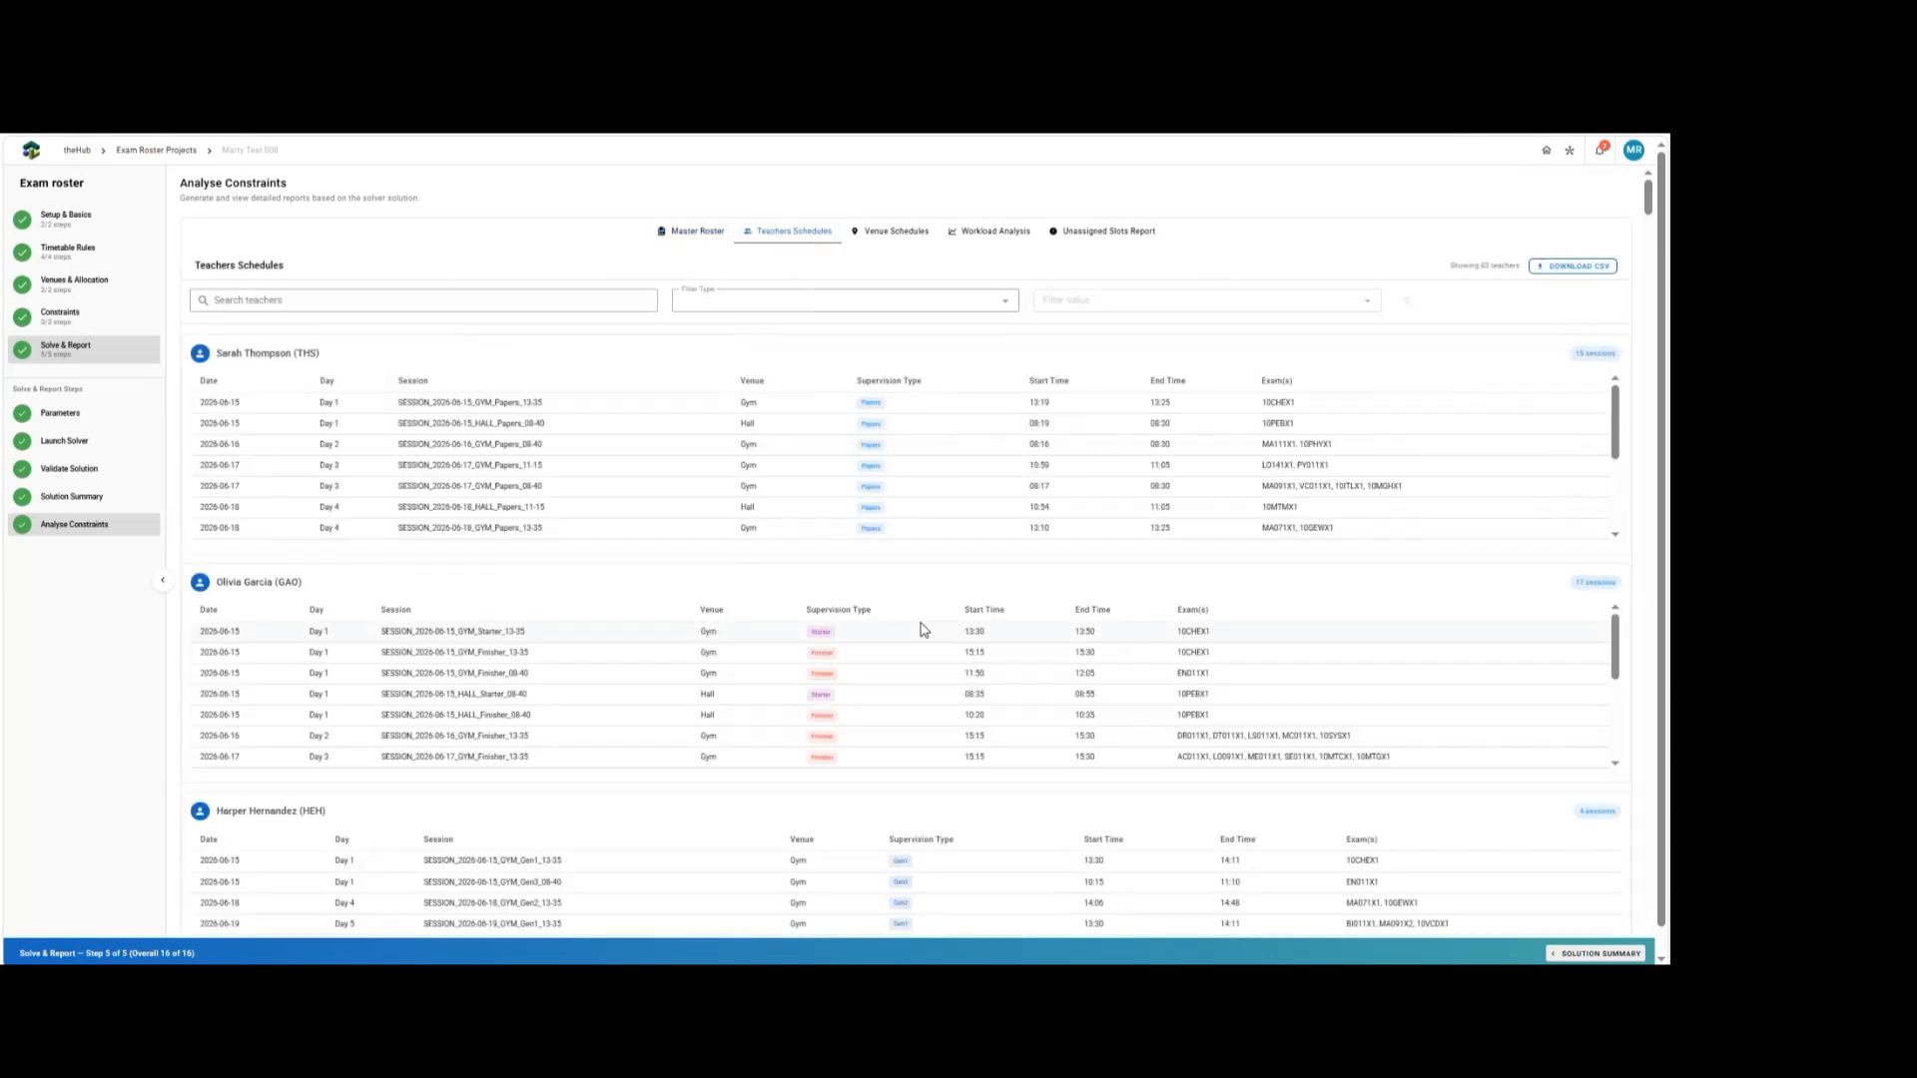
Scroll through the teachers' schedules, then open the Venue Schedules report to review sessions by venue.
{"action": "scroll", "coordinate": [1001, 646], "scroll_direction": "down", "scroll_amount": 5}
{"action": "scroll", "coordinate": [1027, 479], "scroll_direction": "down", "scroll_amount": 3}
{"action": "scroll", "coordinate": [1039, 685], "scroll_direction": "down", "scroll_amount": 10}
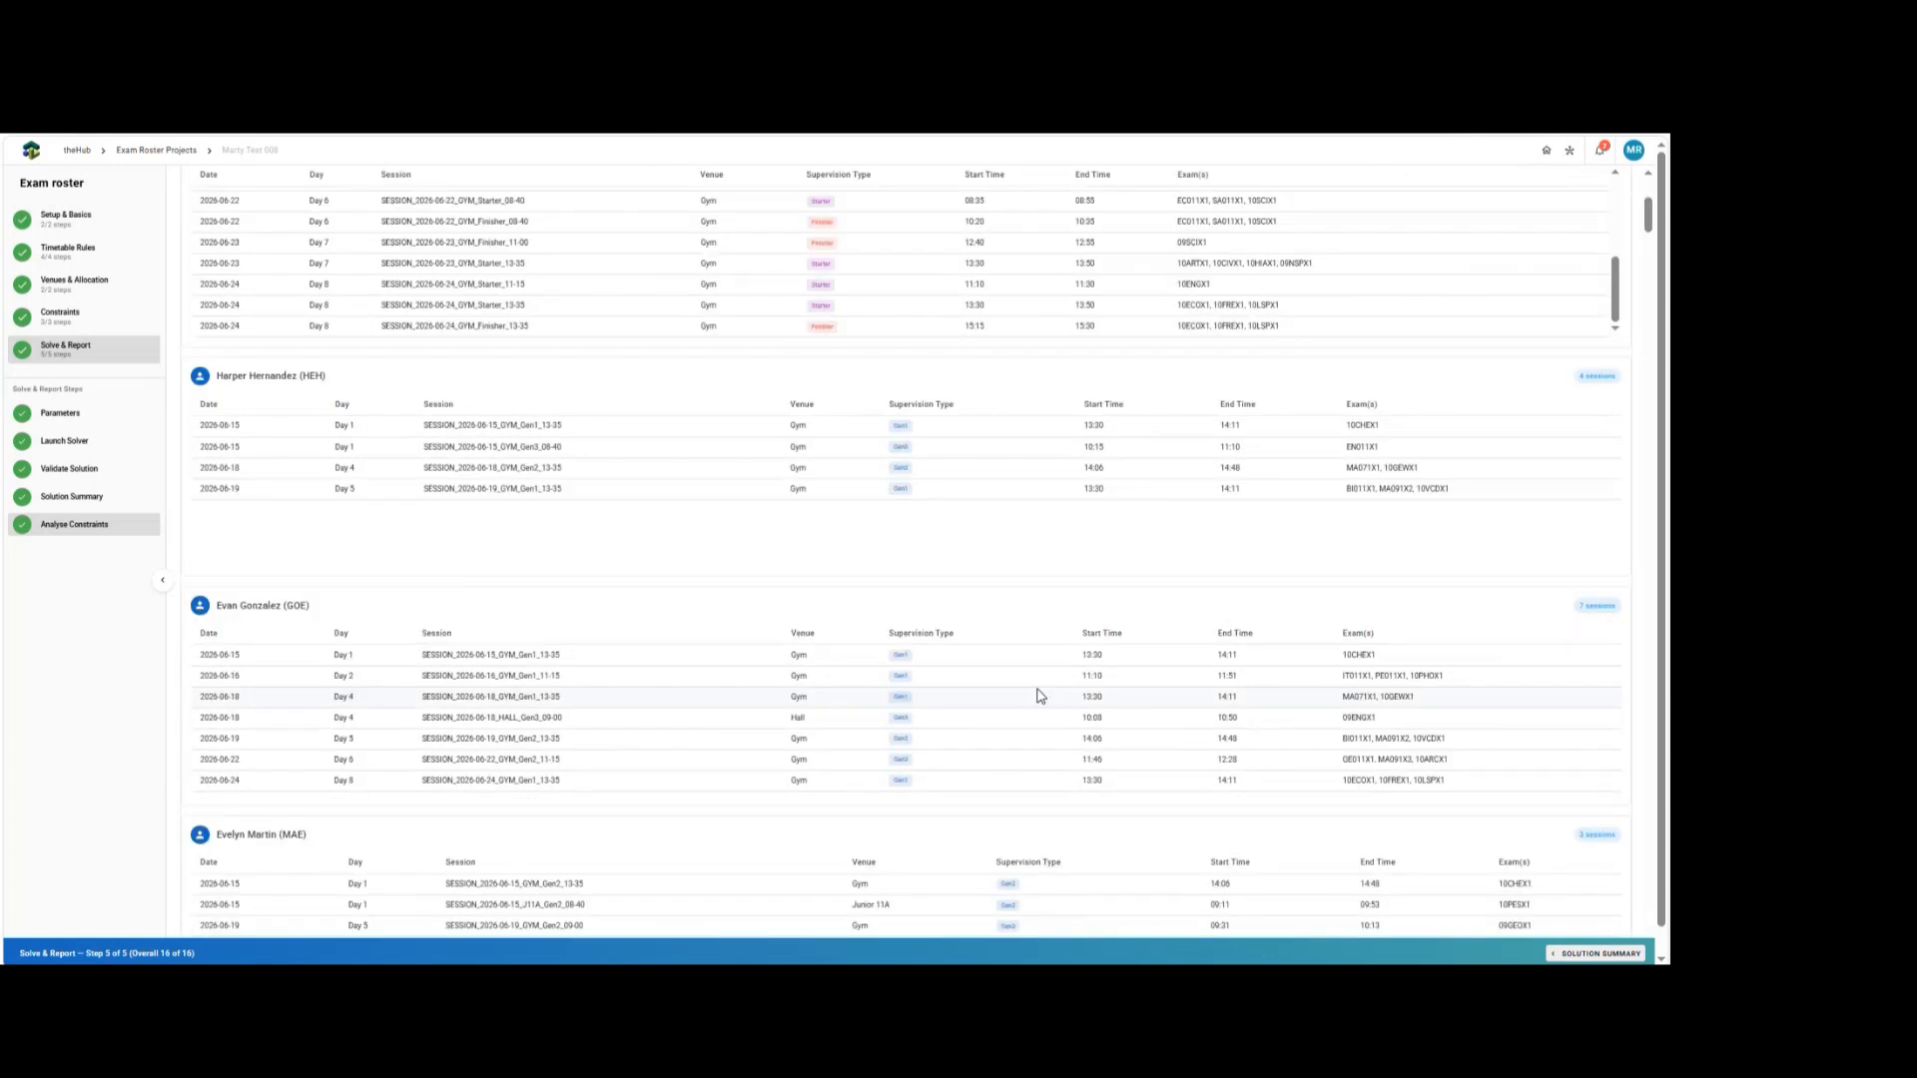
{"action": "scroll", "coordinate": [1035, 705], "scroll_direction": "down", "scroll_amount": 8}
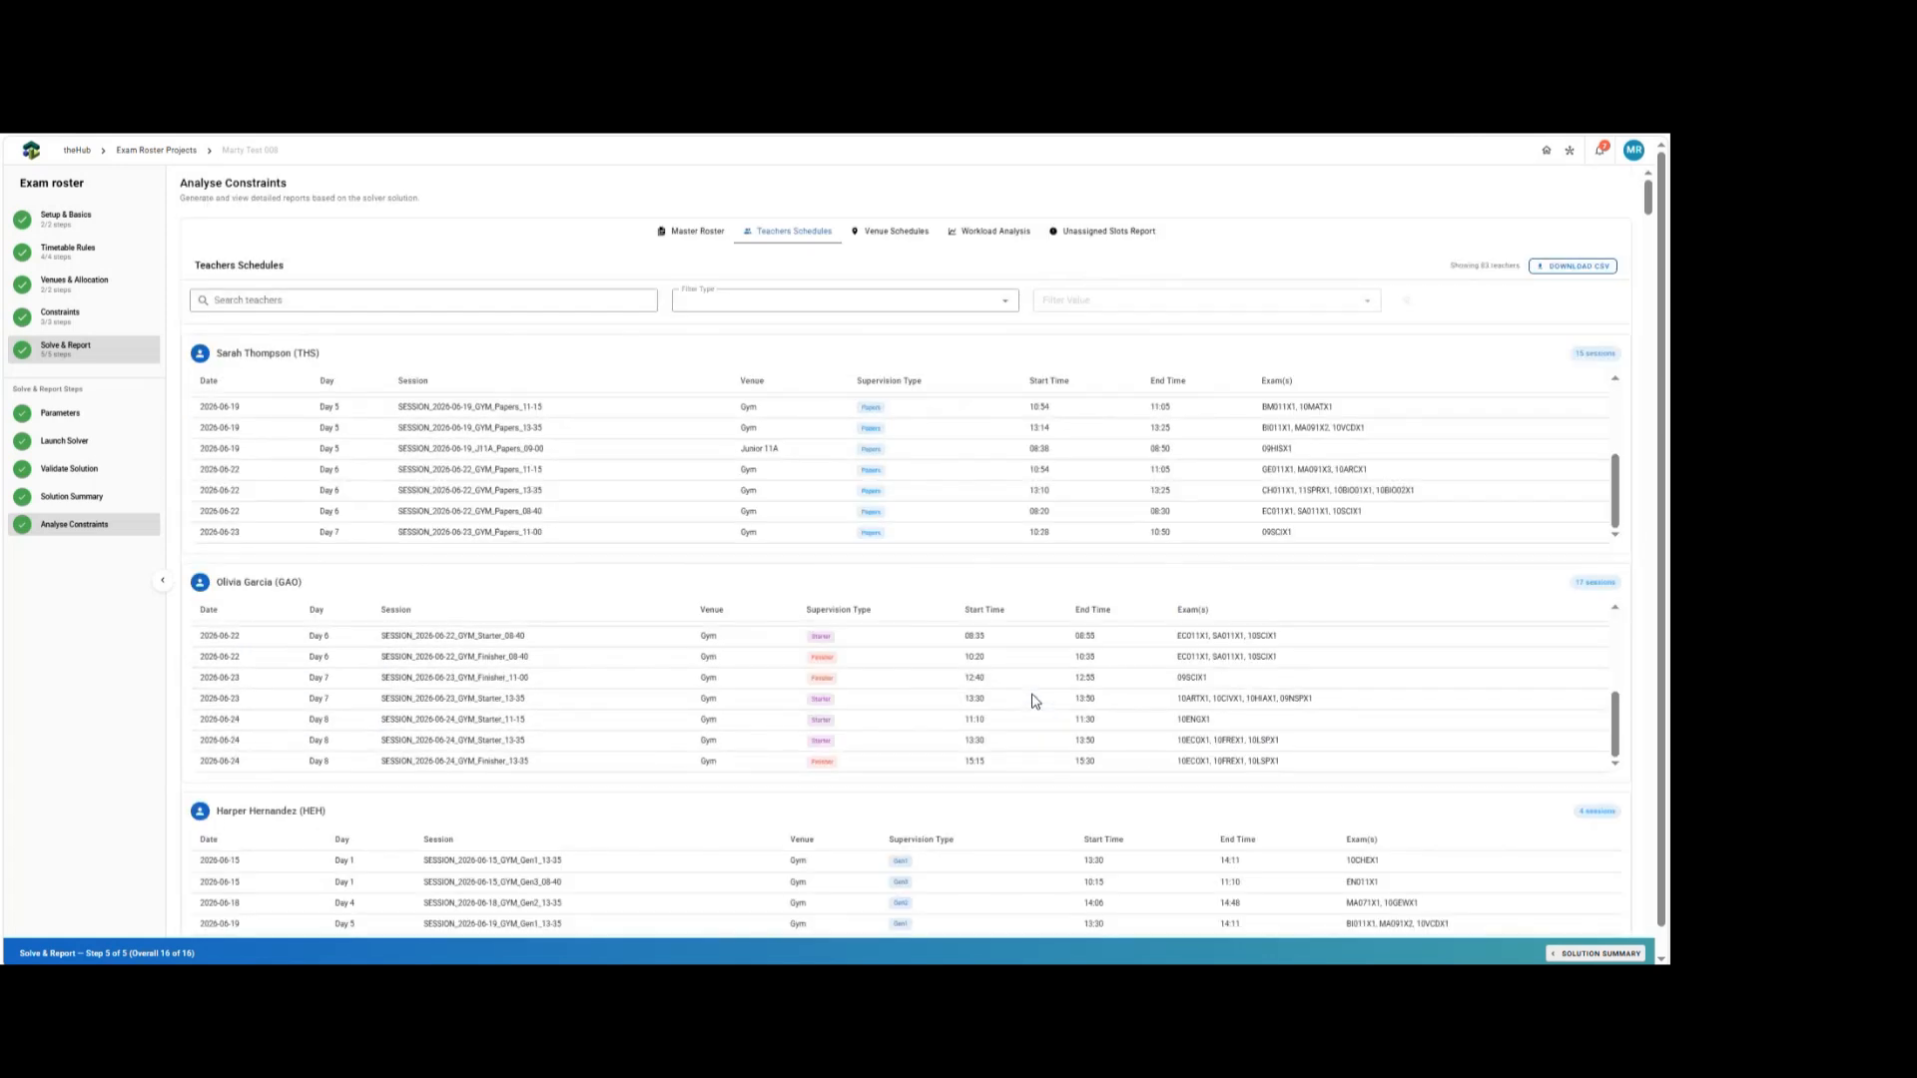
{"action": "left_click", "coordinate": [897, 233]}
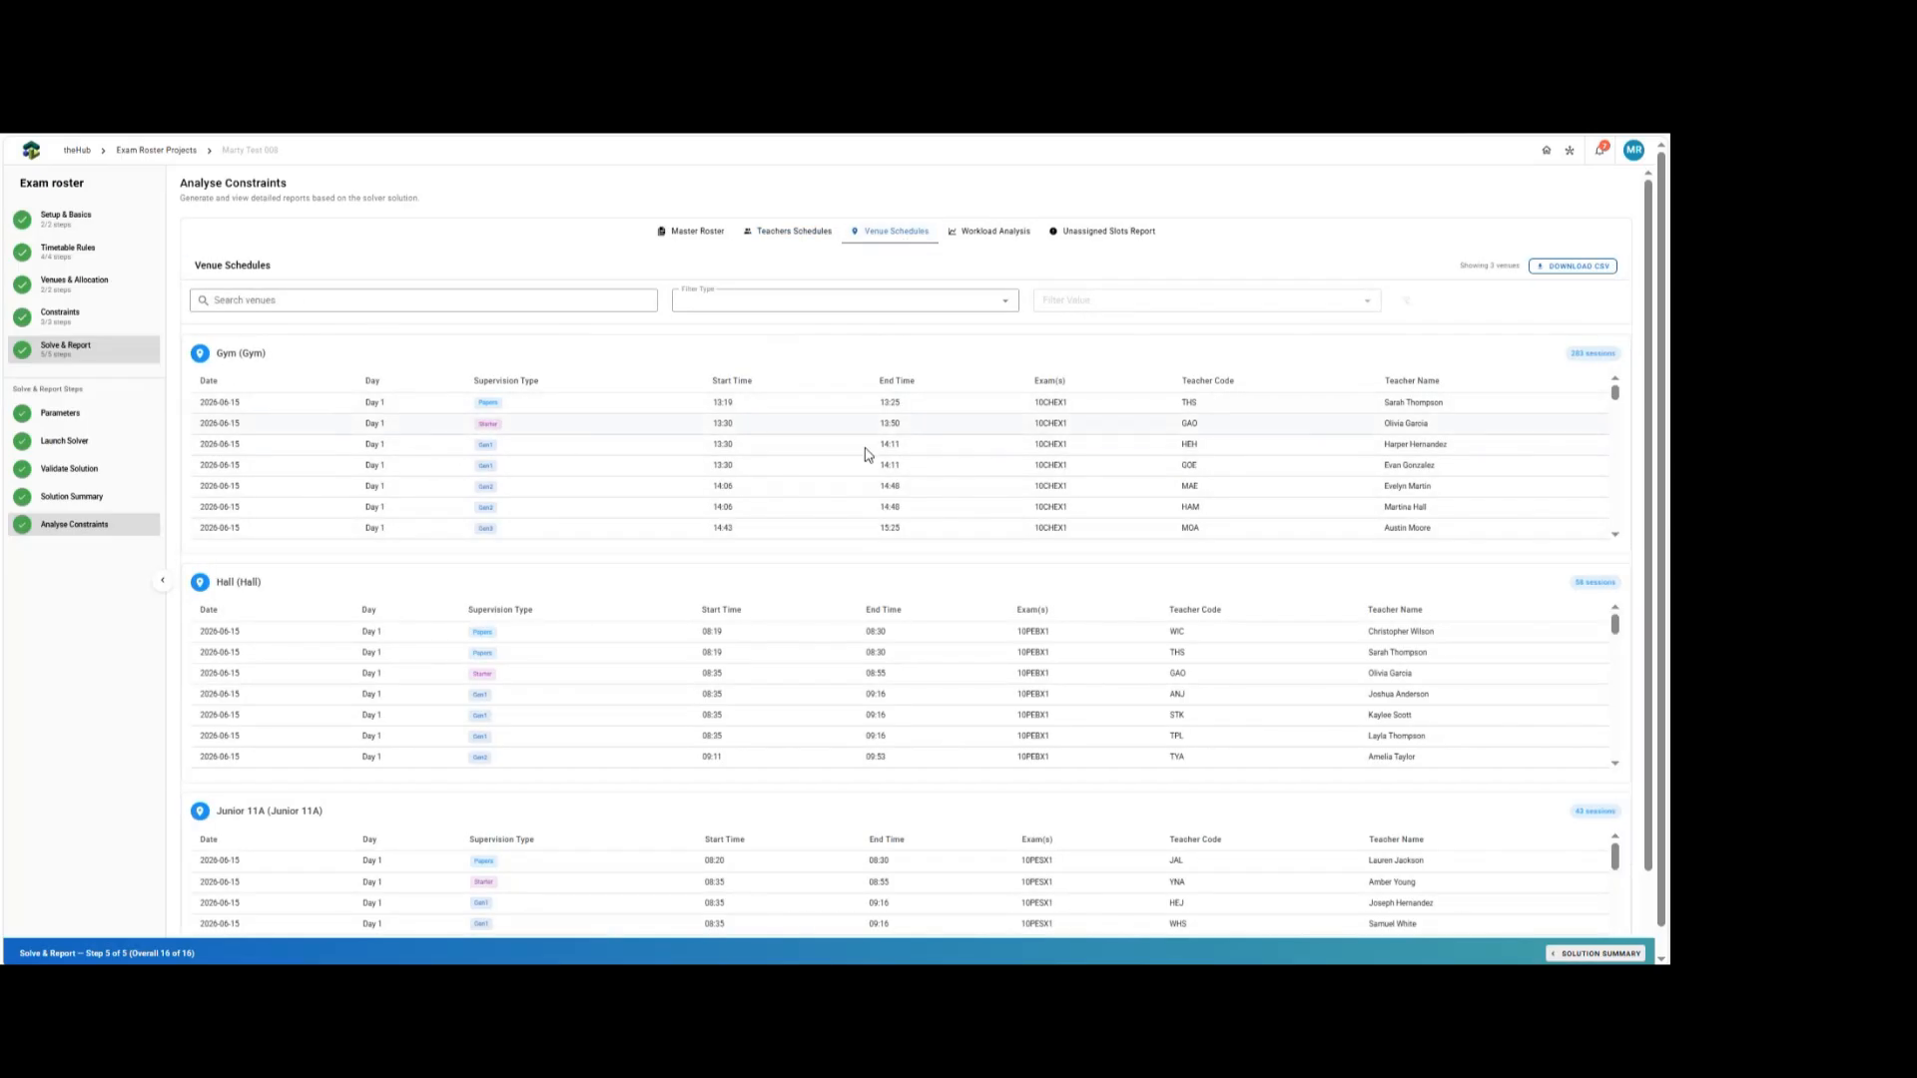
Open the Workload Analysis report and review each teacher's allocated versus target minutes.
{"action": "left_click", "coordinate": [979, 232]}
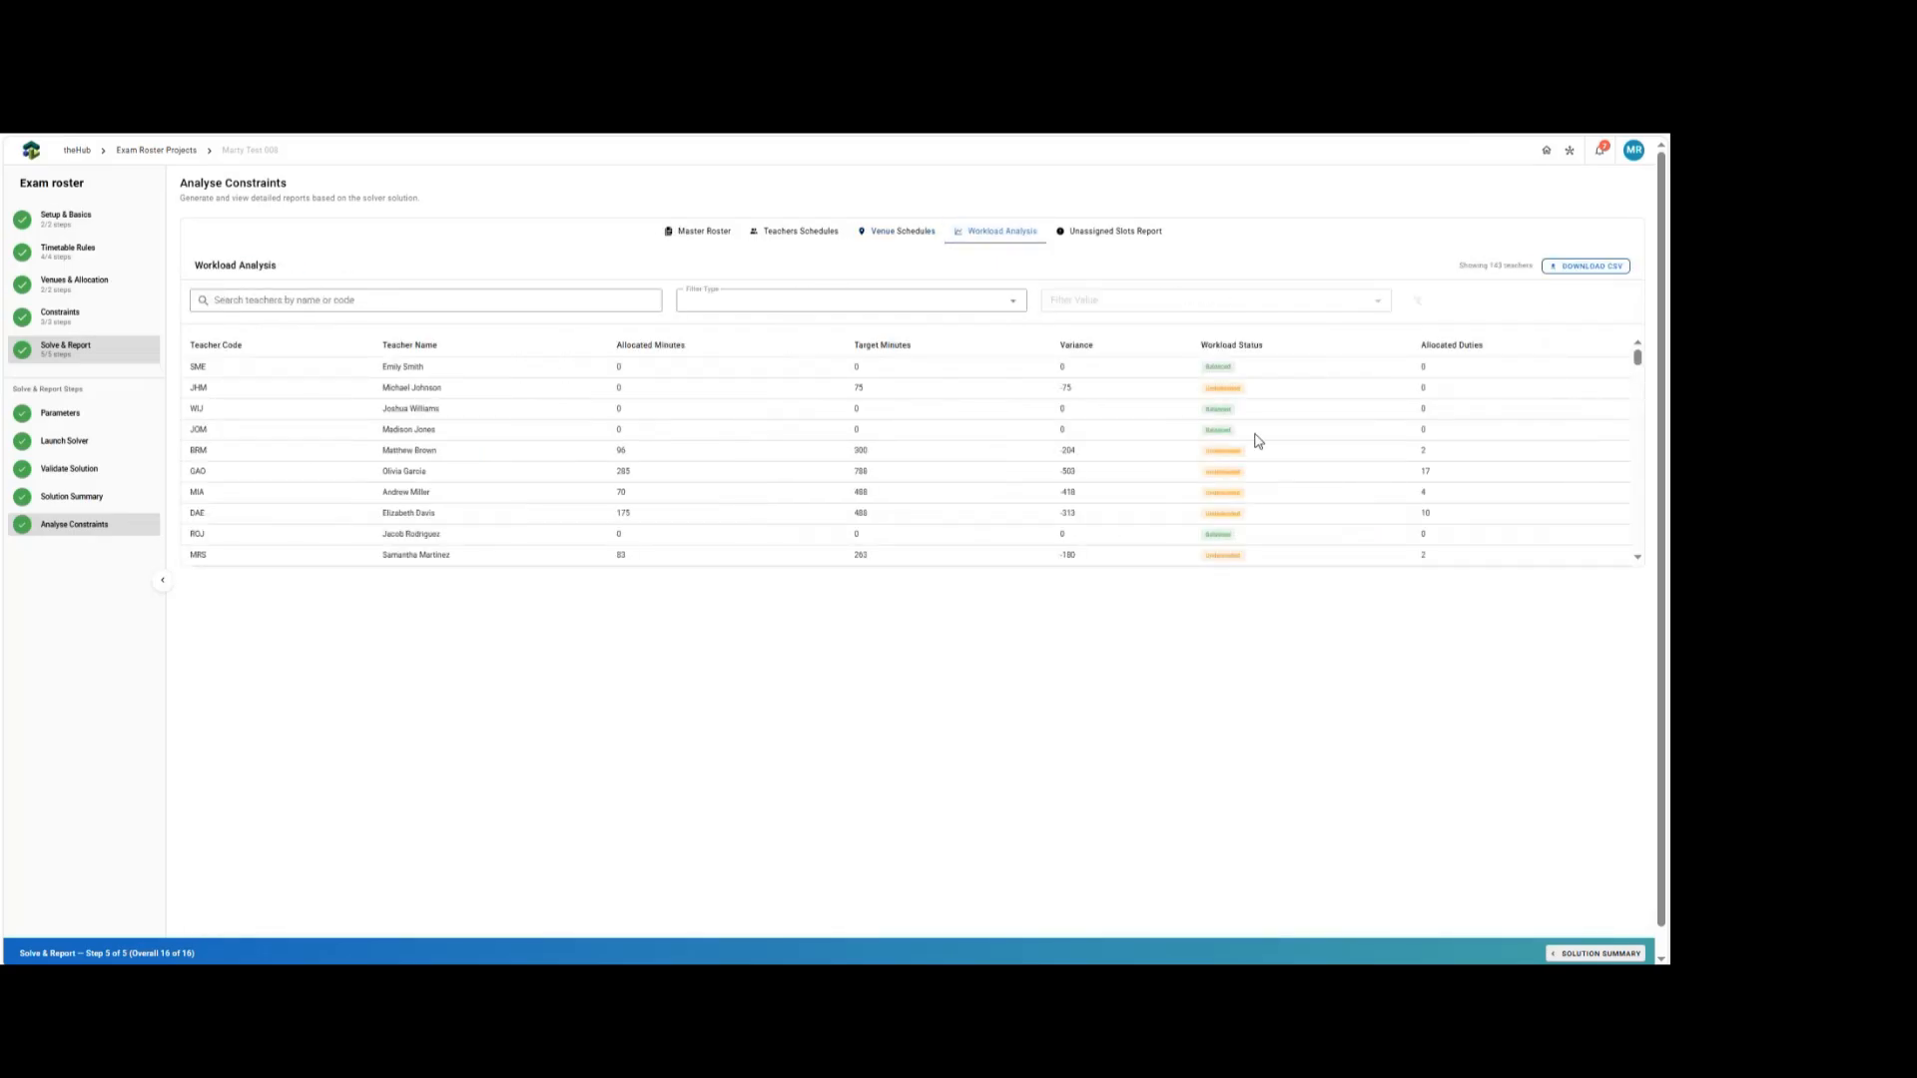
{"action": "scroll", "coordinate": [1273, 411], "scroll_direction": "down", "scroll_amount": 3}
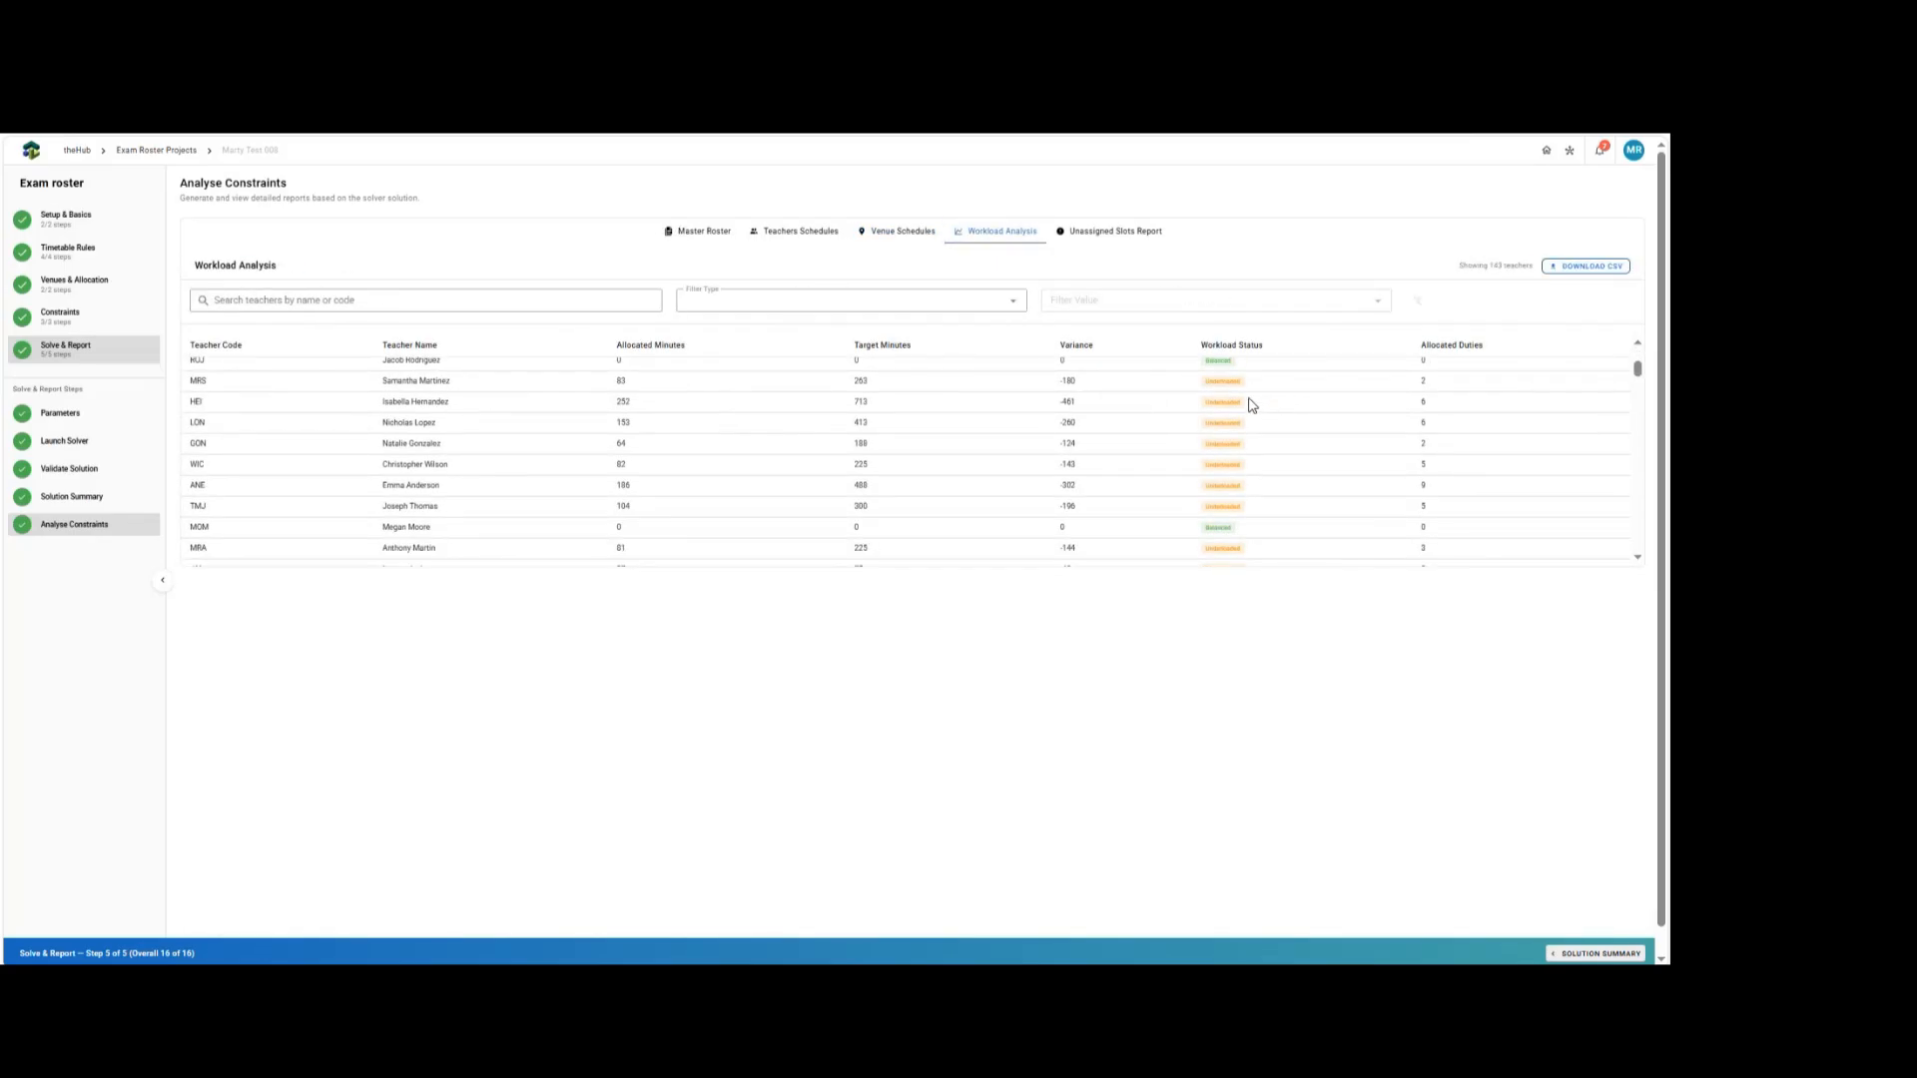
{"action": "scroll", "coordinate": [1270, 414], "scroll_direction": "up", "scroll_amount": 3}
{"action": "scroll", "coordinate": [1273, 458], "scroll_direction": "down", "scroll_amount": 20}
Check the Unassigned Slots Report, then return to the Exam Roster Projects list.
{"action": "left_click", "coordinate": [1108, 230]}
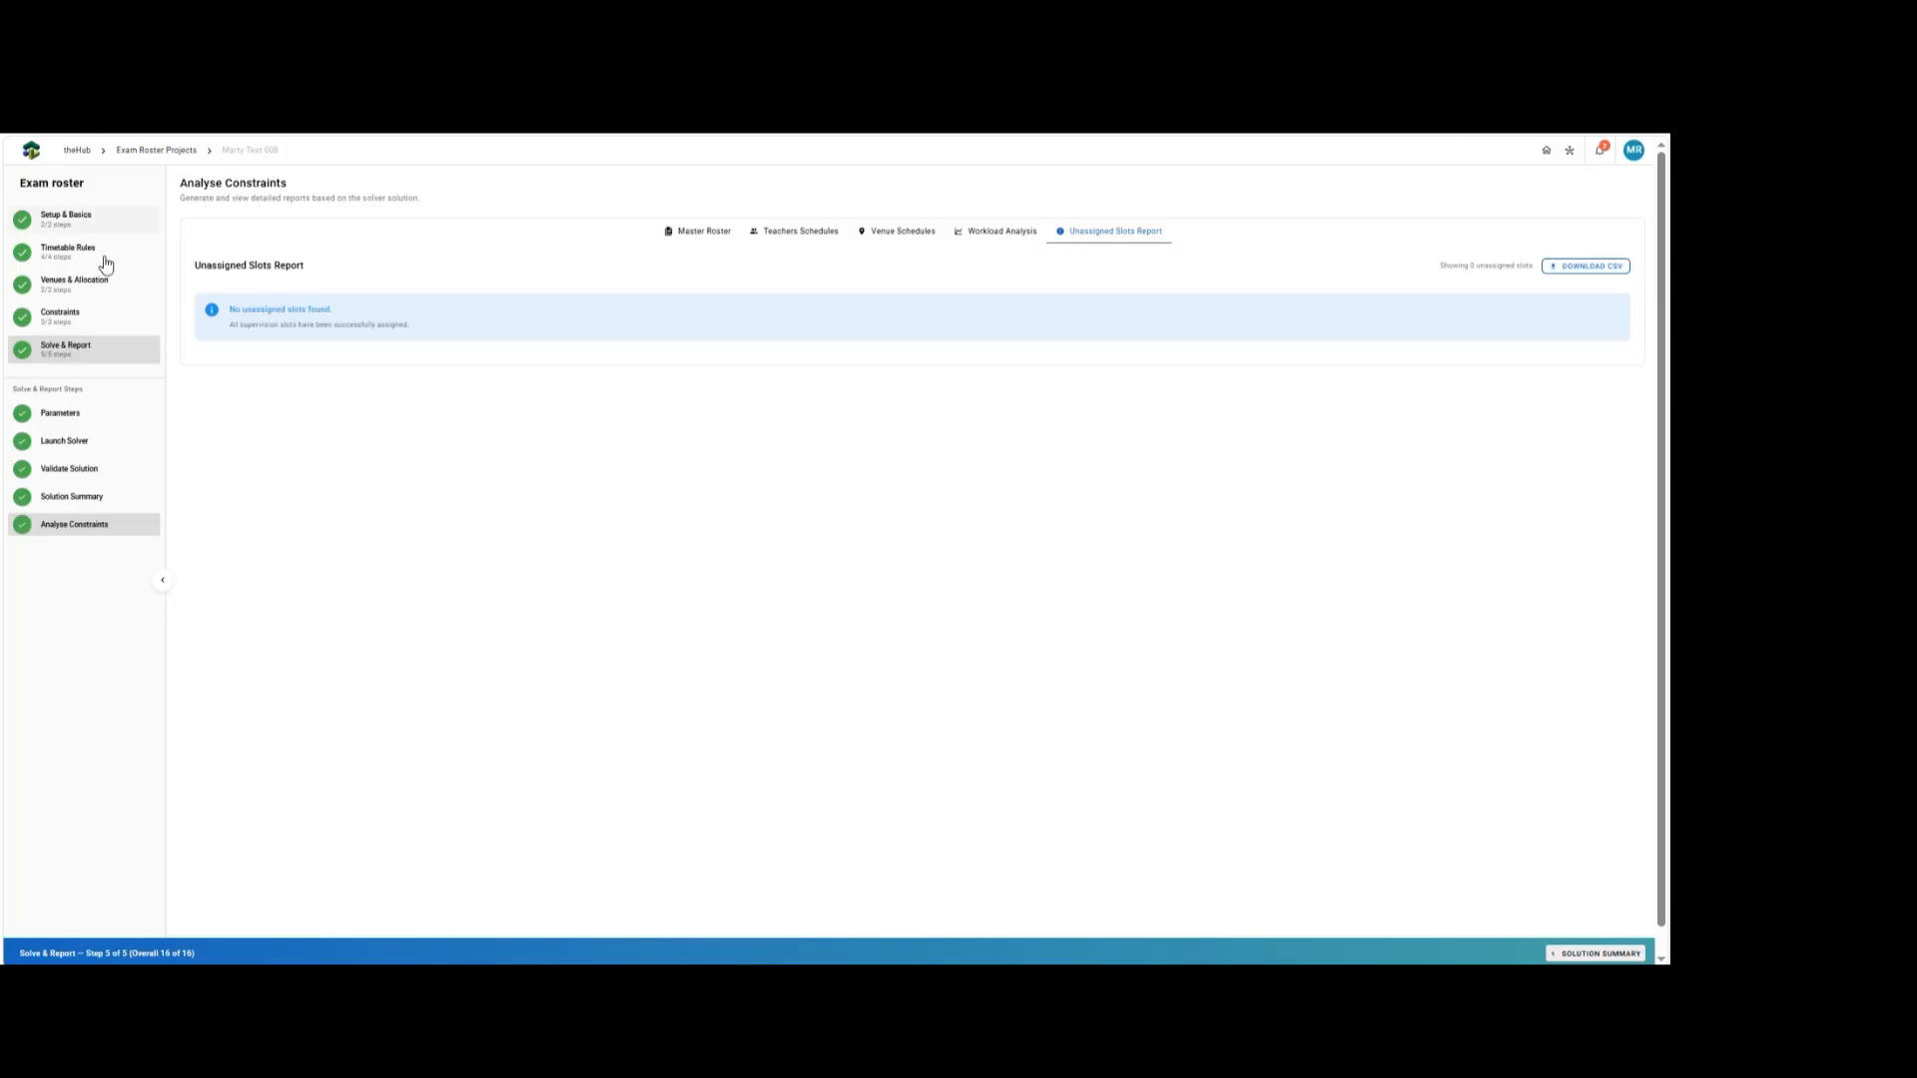
{"action": "left_click", "coordinate": [169, 151]}
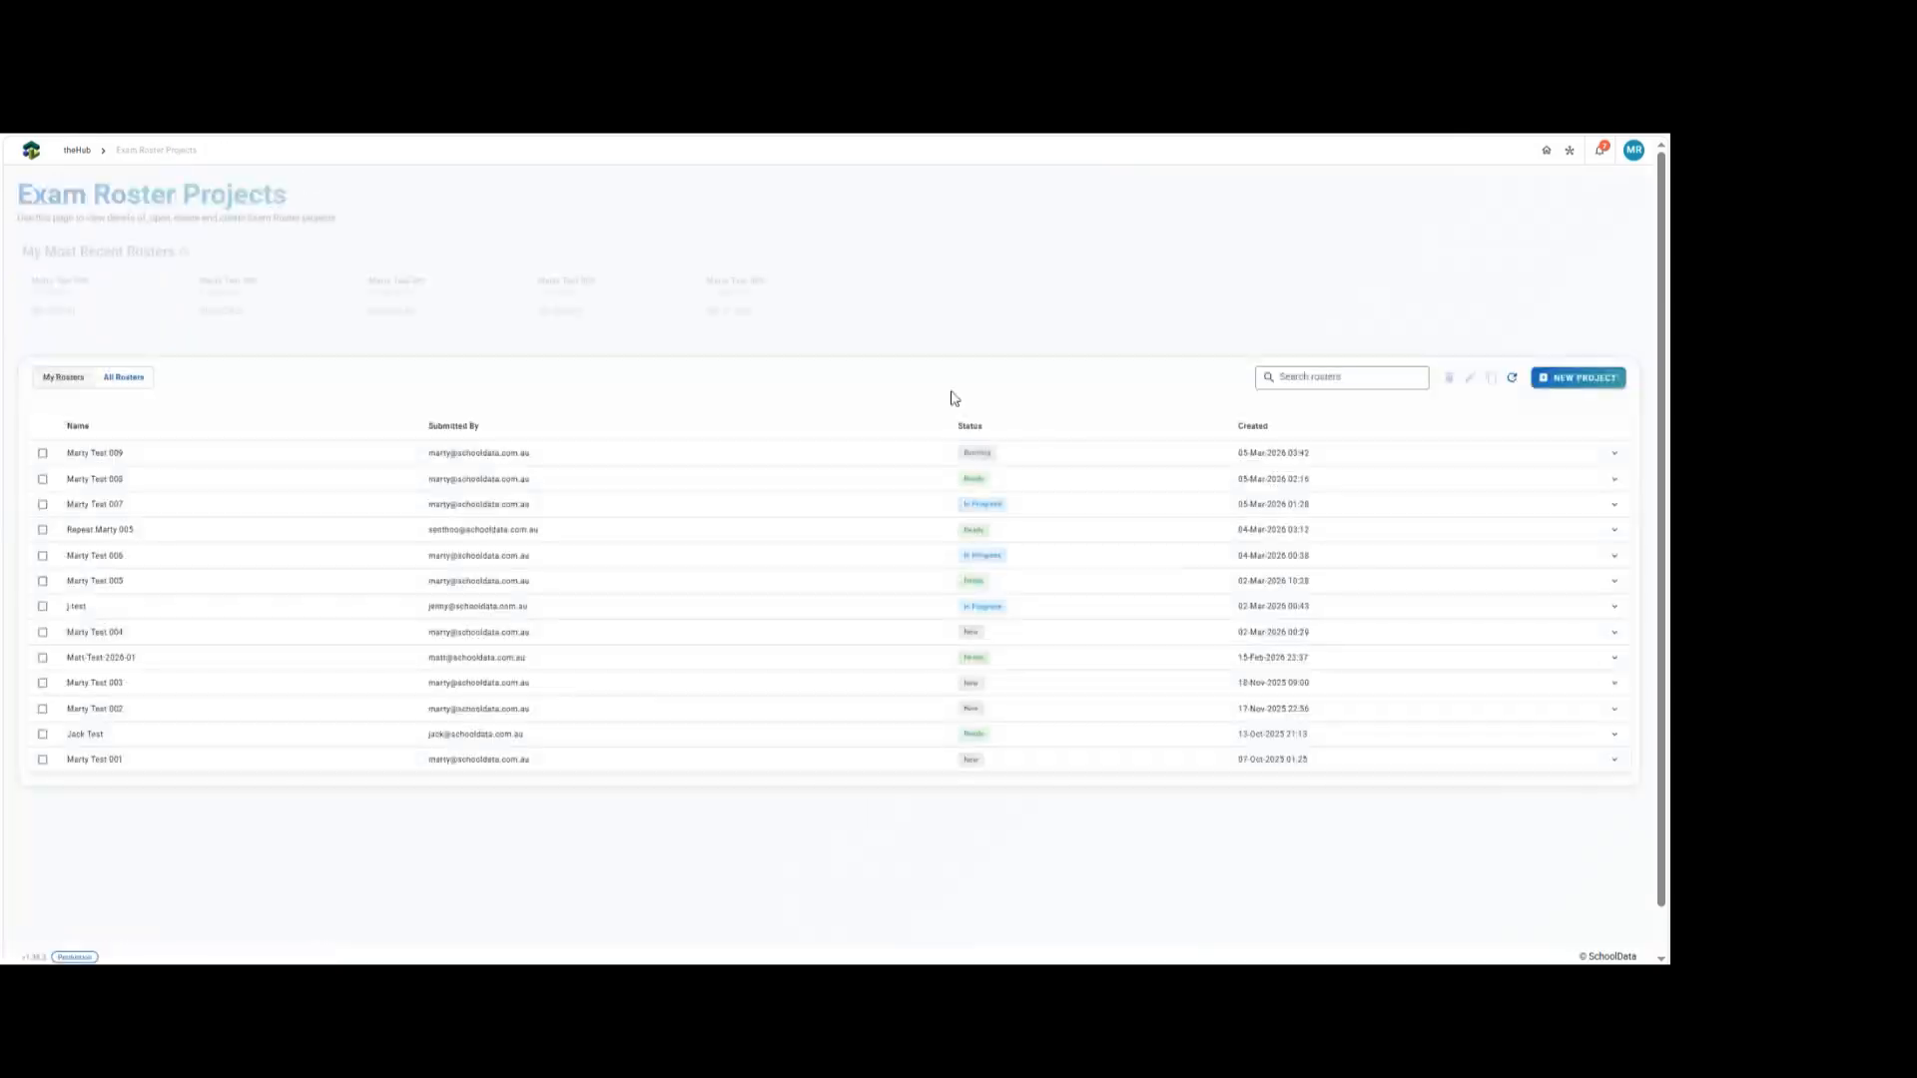
{"action": "scroll", "coordinate": [1228, 642], "scroll_direction": "down", "scroll_amount": 1}
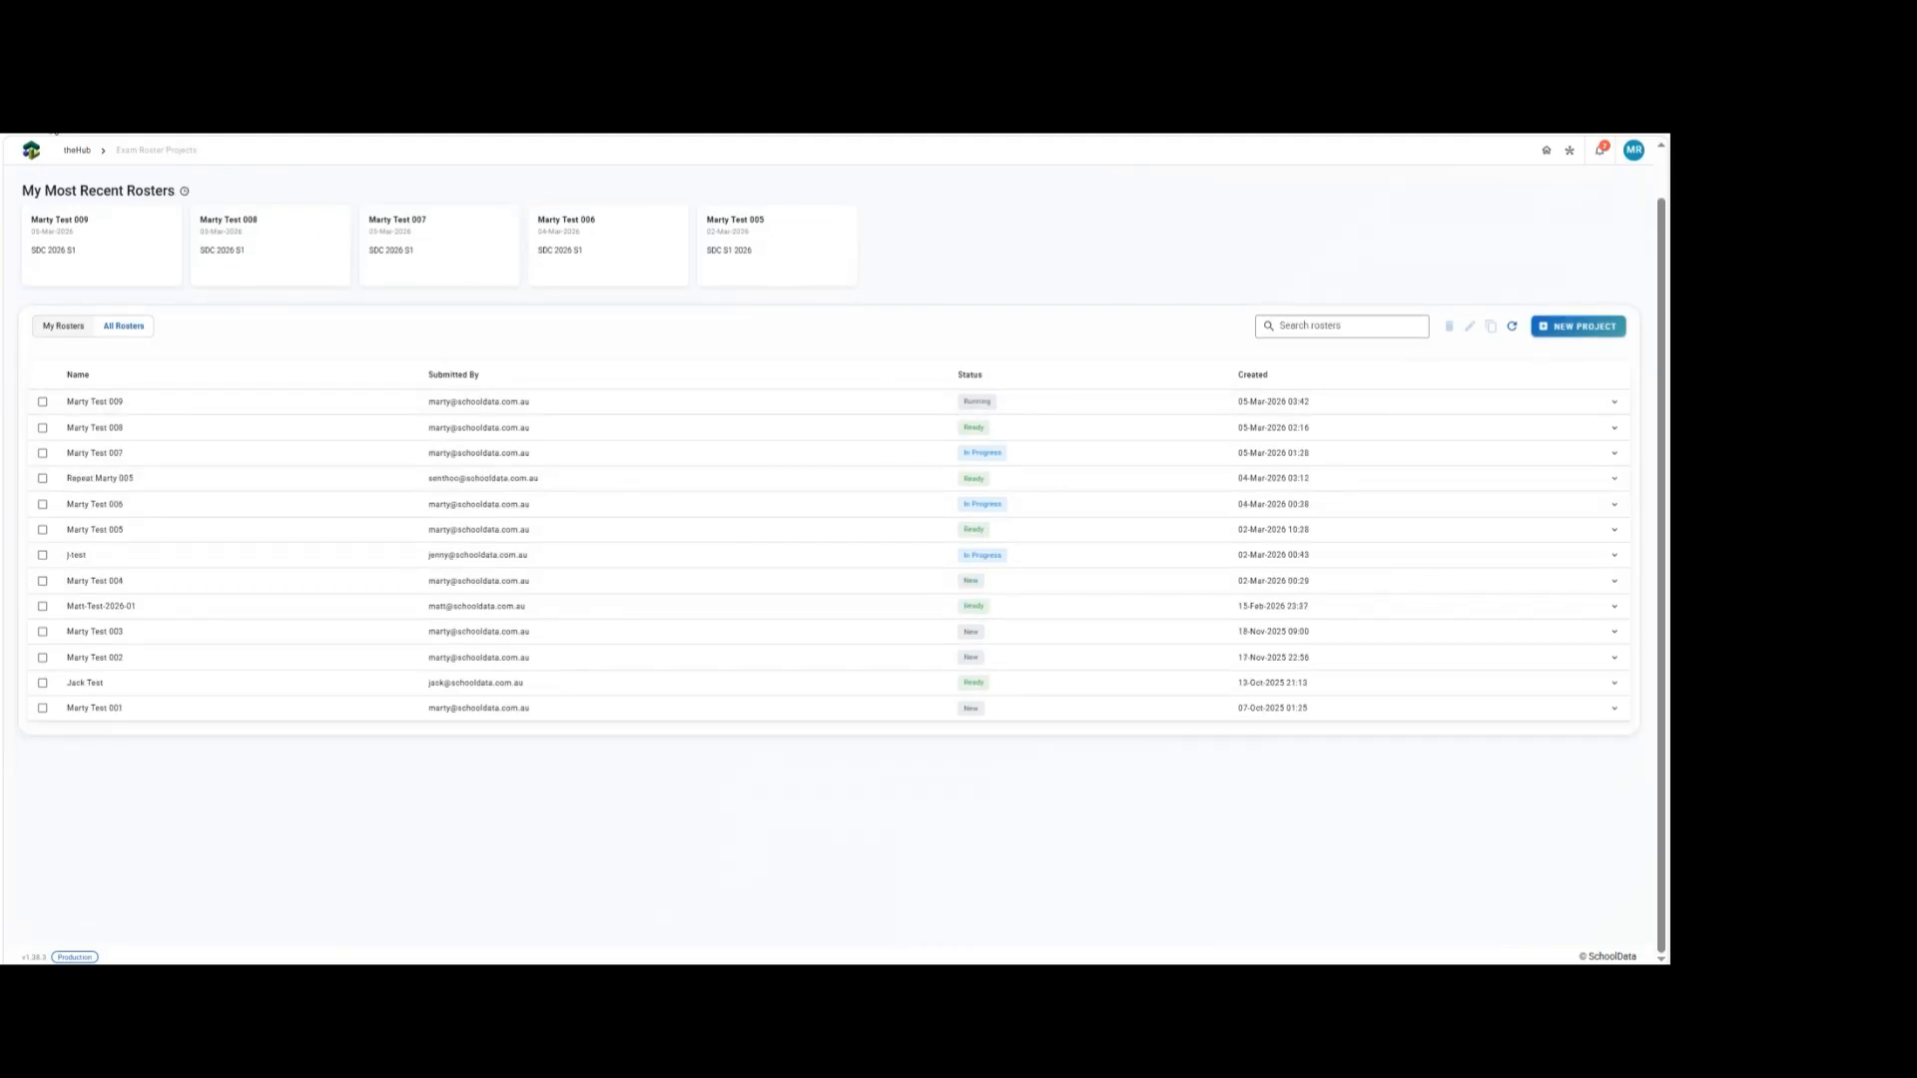
Switch to the Exam Roster Generator presentation slides.
{"action": "left_click", "coordinate": [52, 118]}
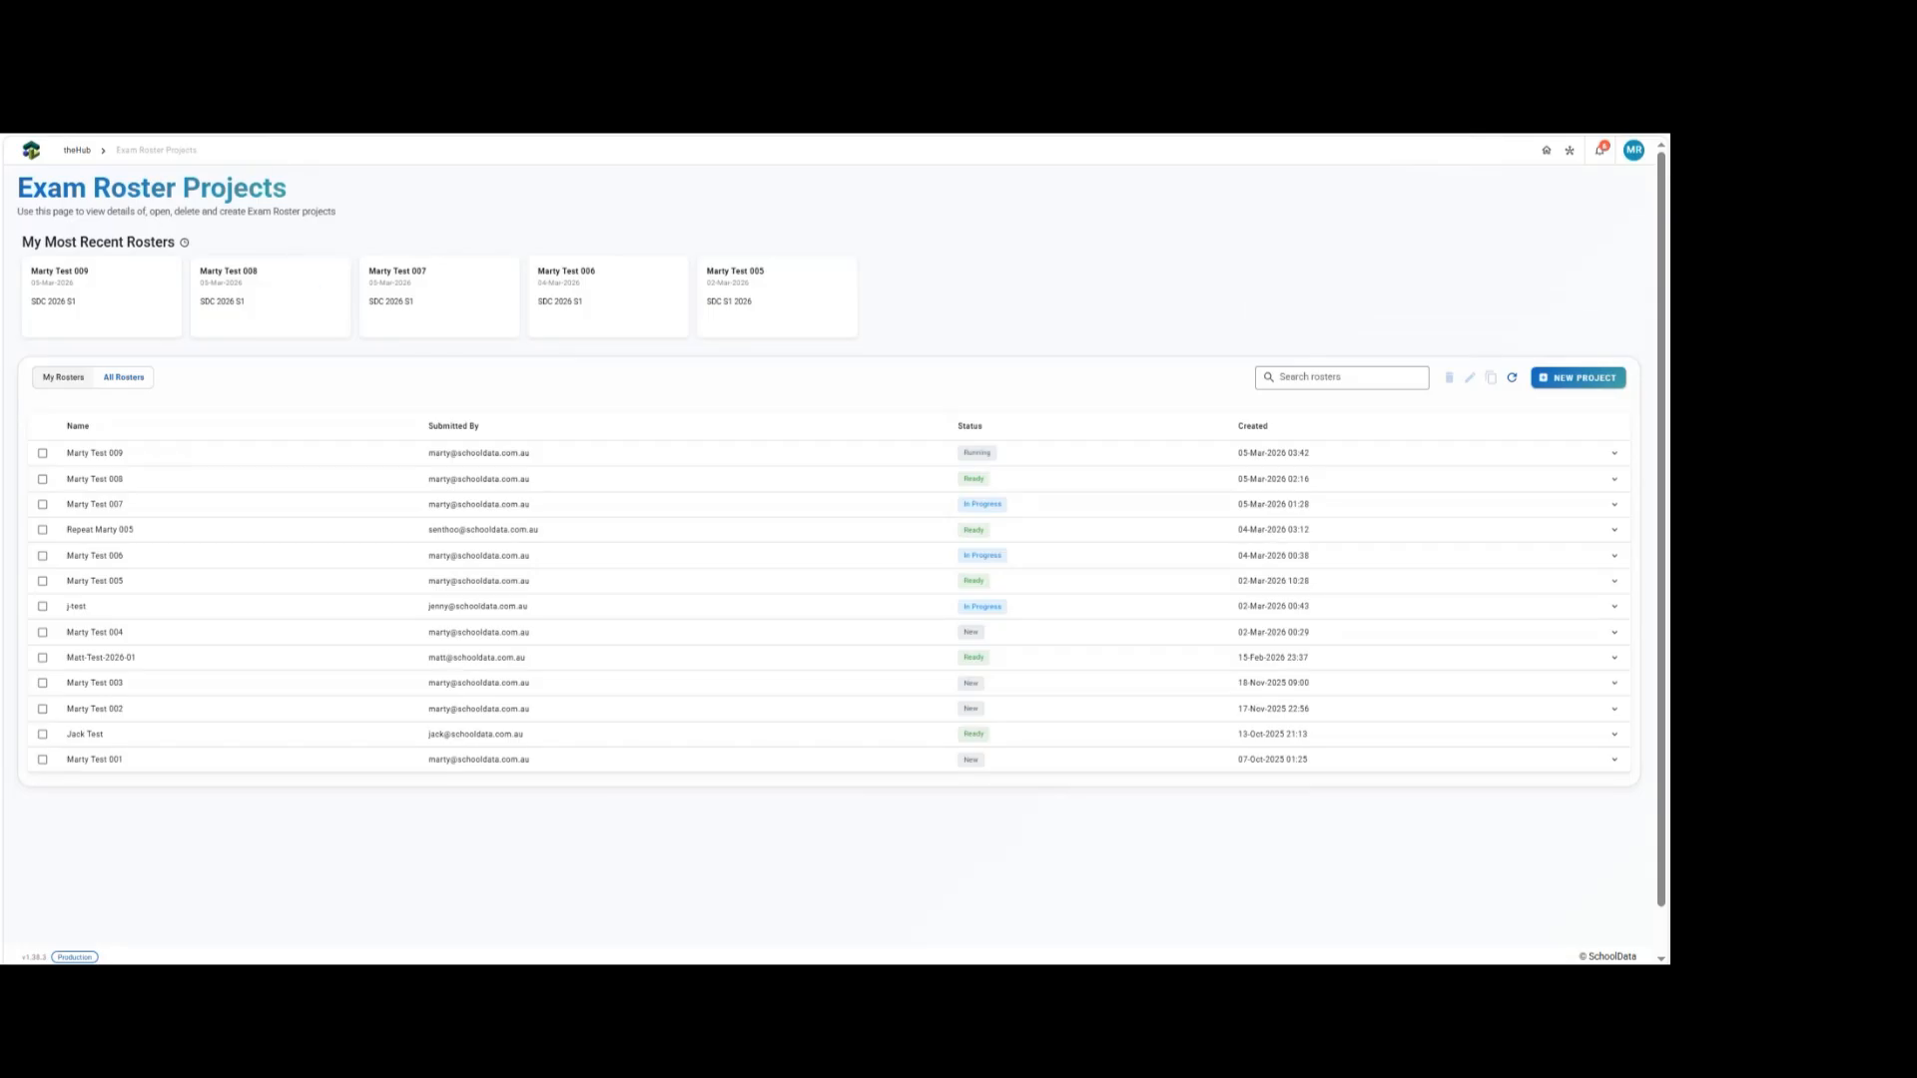
{"action": "left_click", "coordinate": [110, 95]}
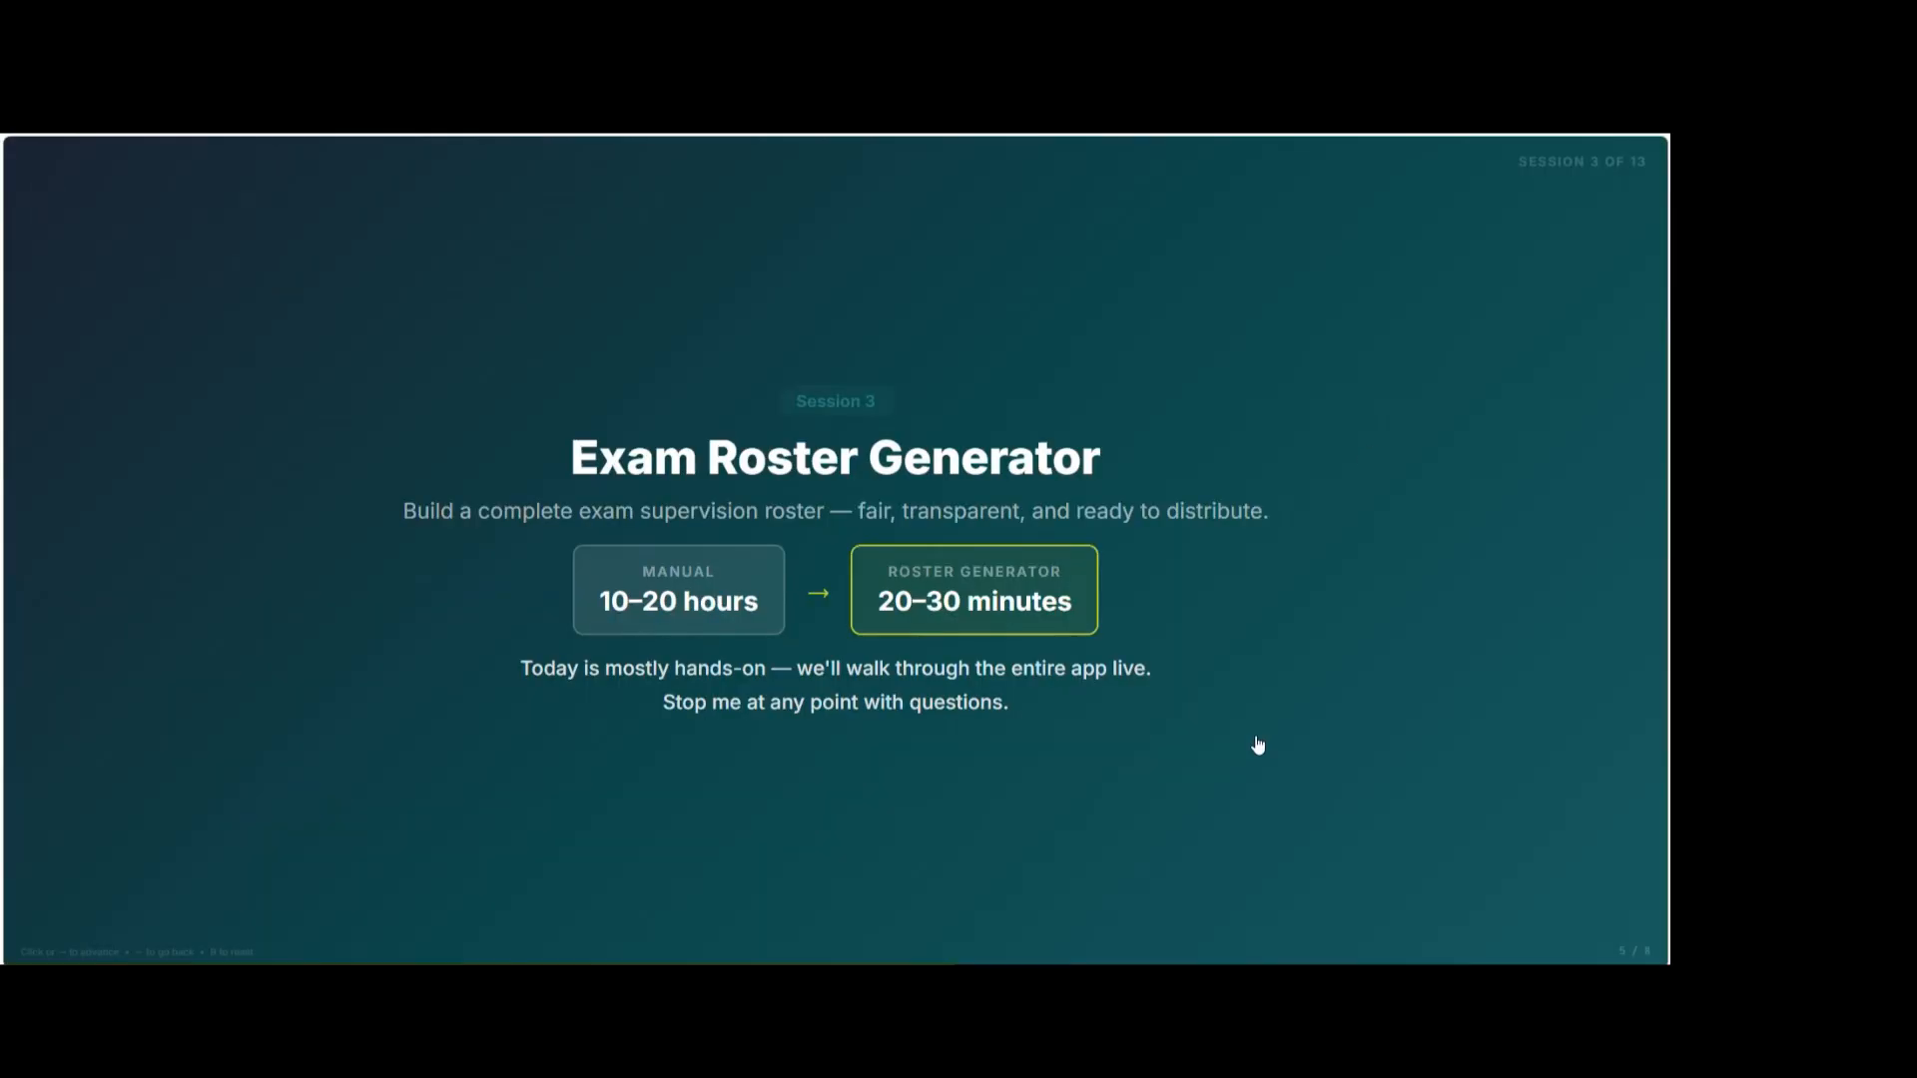